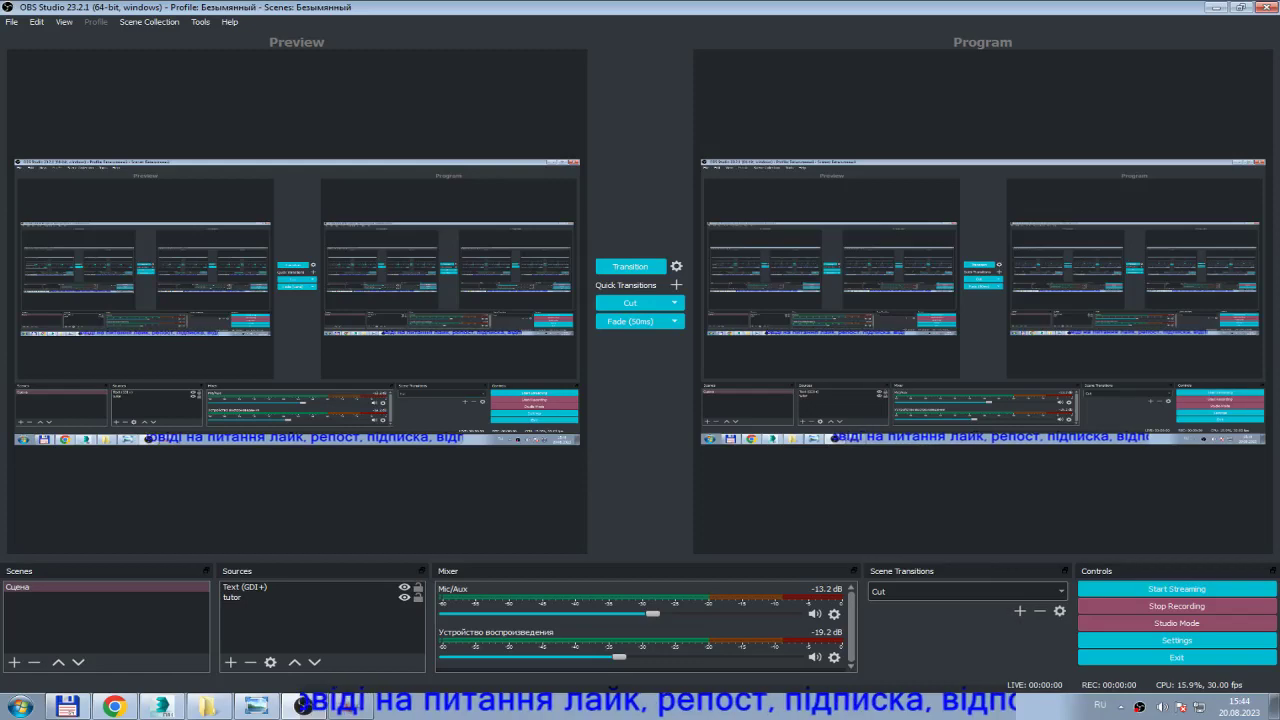
Bring the 3ds Max bionix.max vehicle scene to the front, leaving OBS Studio.
key("alt+Tab")
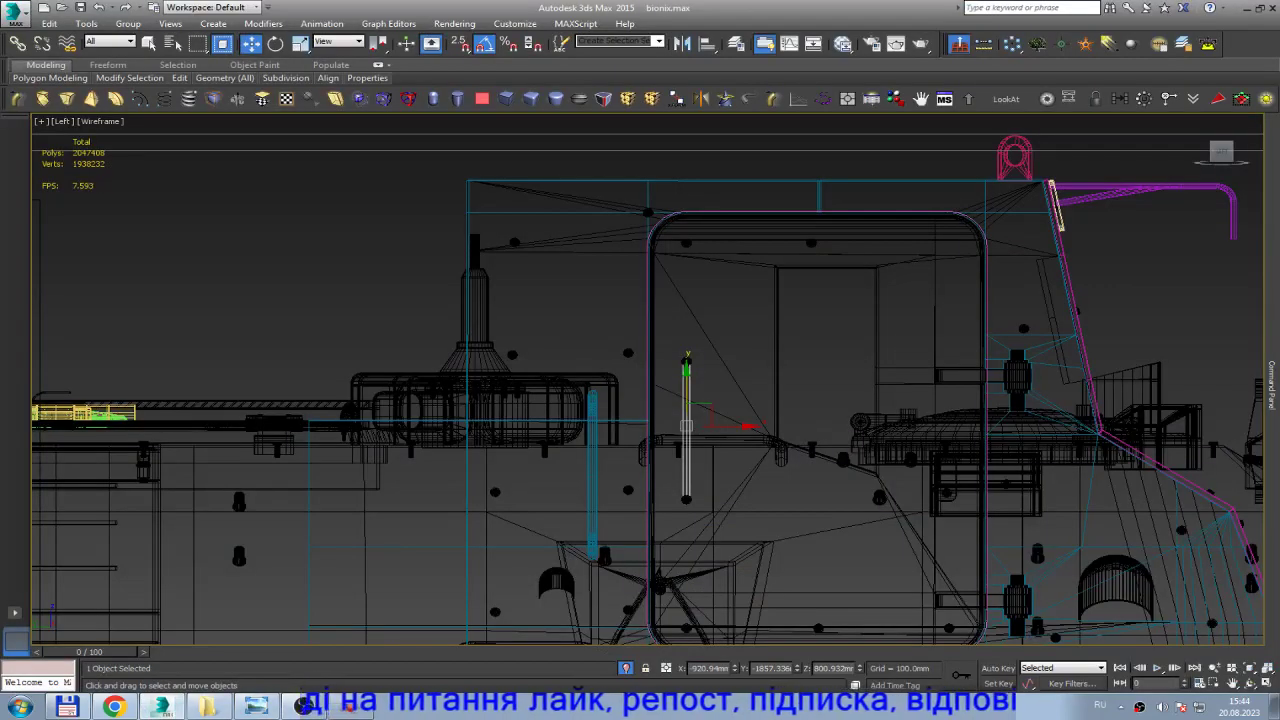
Clone the vertical wiper rod upward as an independent Copy near the window's top corner.
scroll(694, 305, "up", 3)
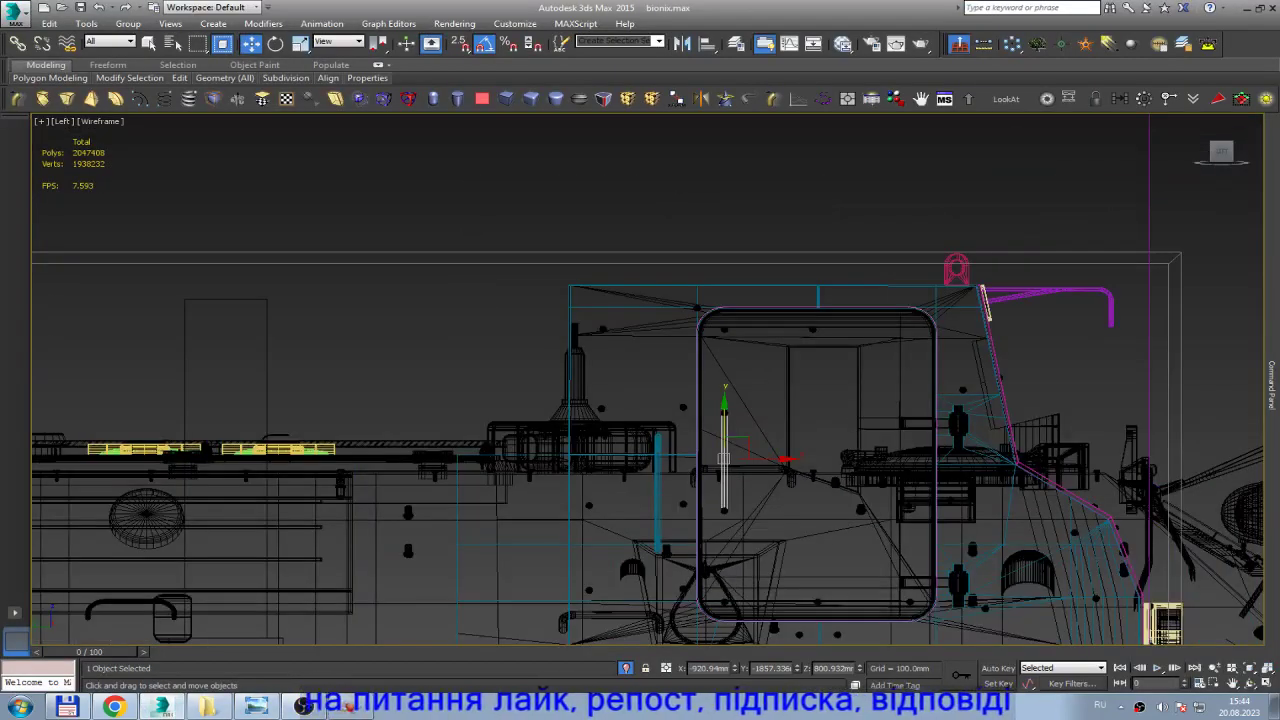
scroll(694, 305, "up", 3)
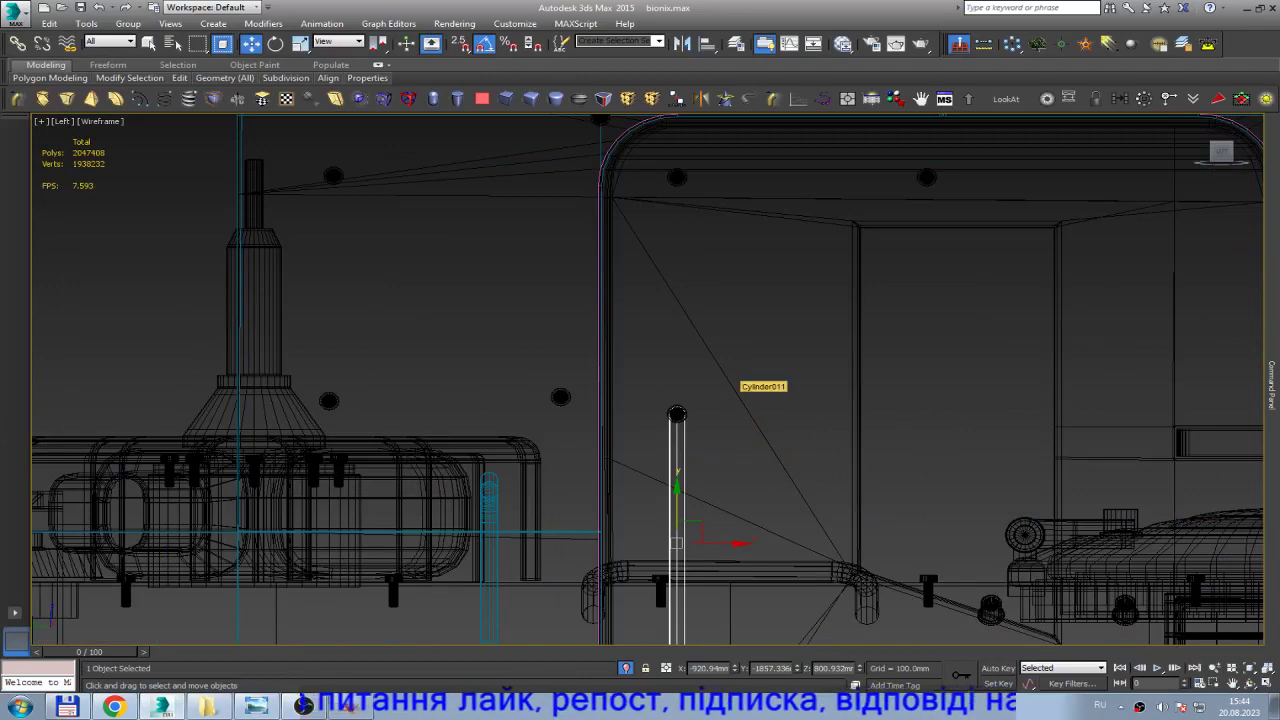
scroll(755, 378, "down", 5)
scroll(755, 378, "up", 5)
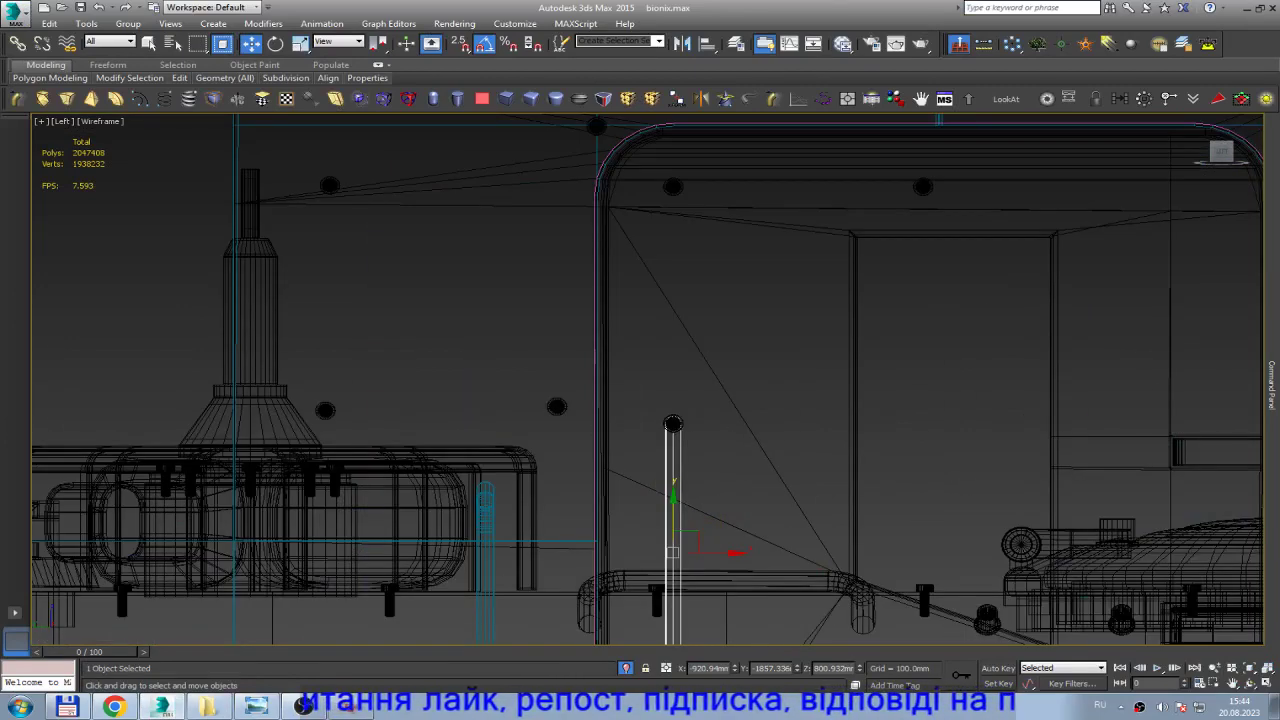
left_click_drag(673, 500, 673, 263, "shift")
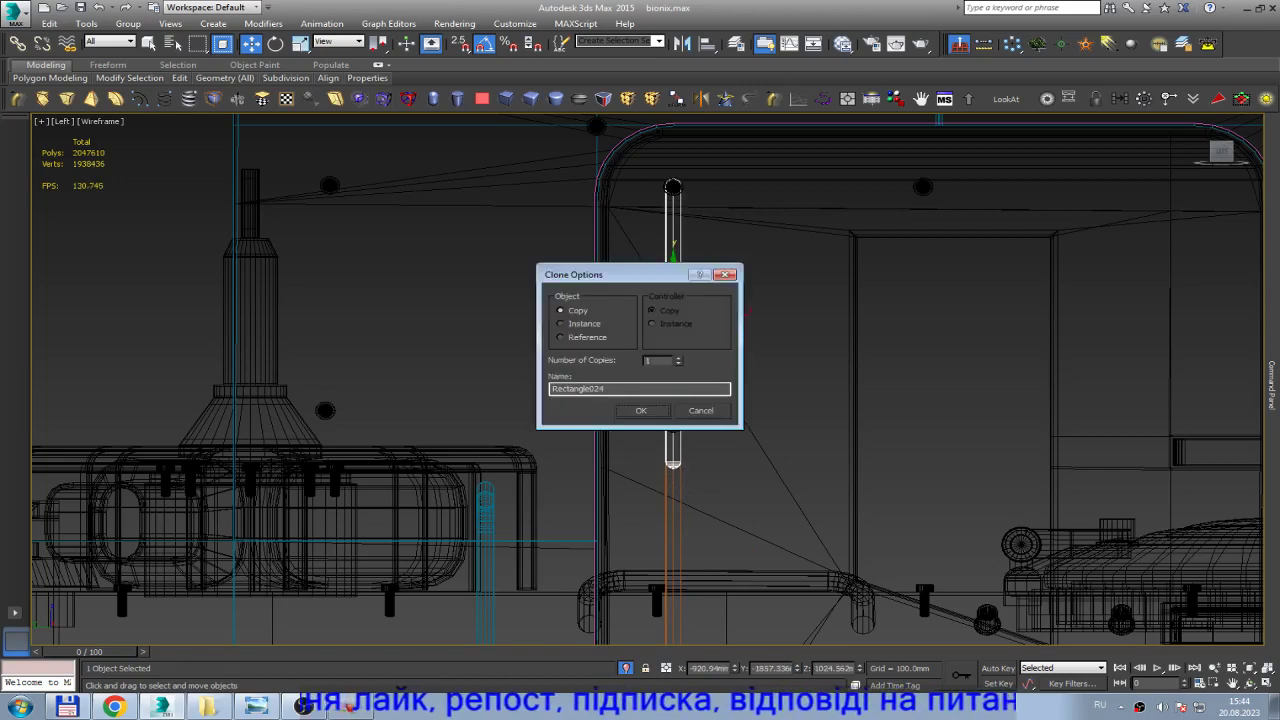
left_click(641, 410)
Frame the copied rod and zoom in and out to inspect its position.
key("z")
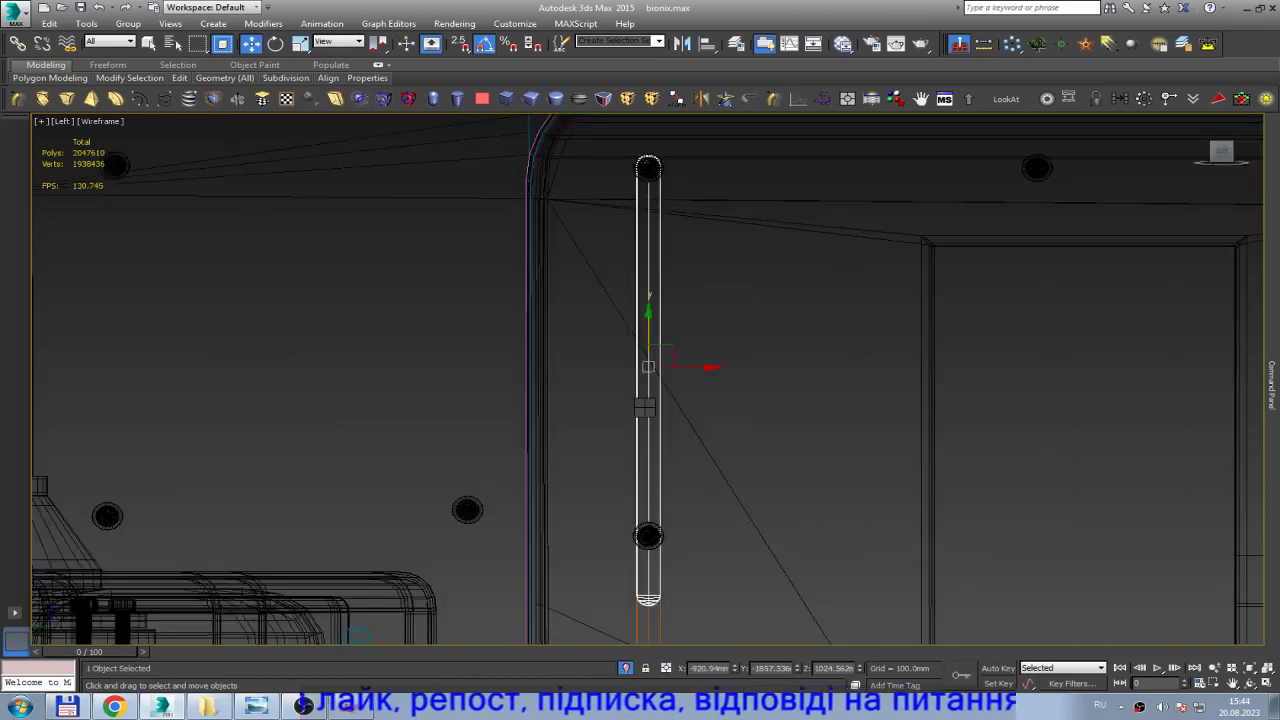
scroll(654, 500, "down", 5)
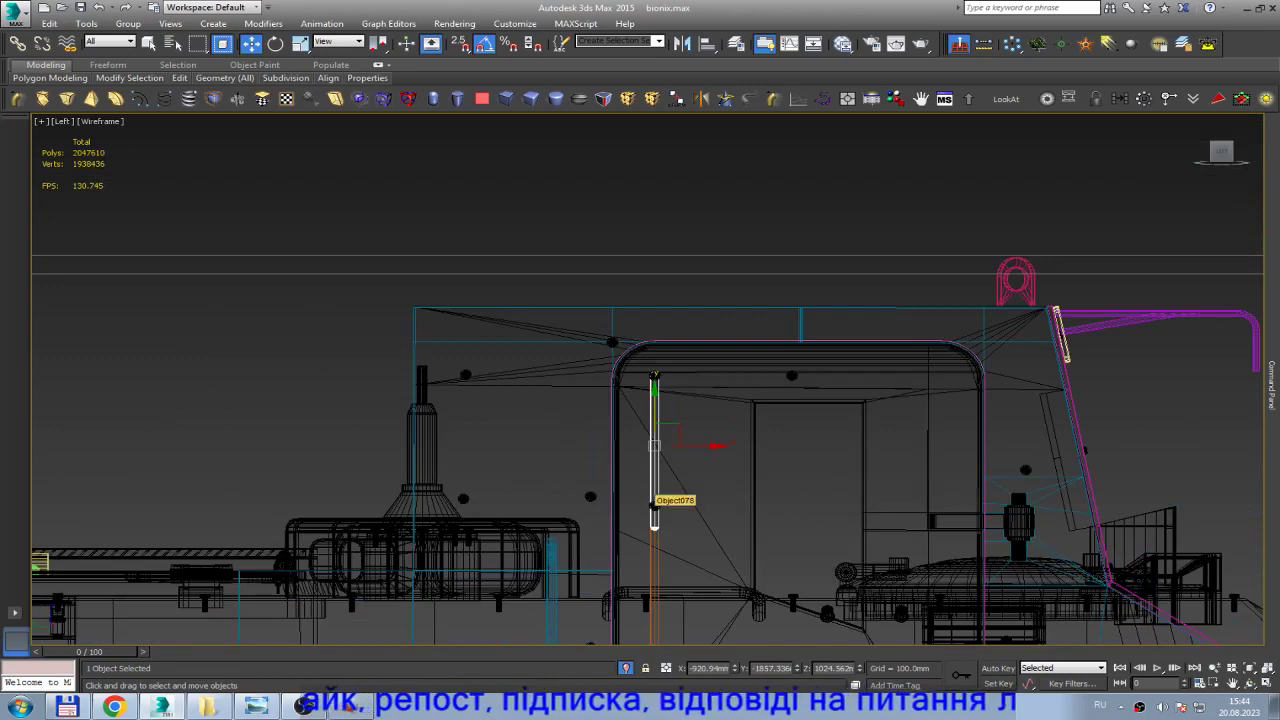
scroll(654, 500, "down", 3)
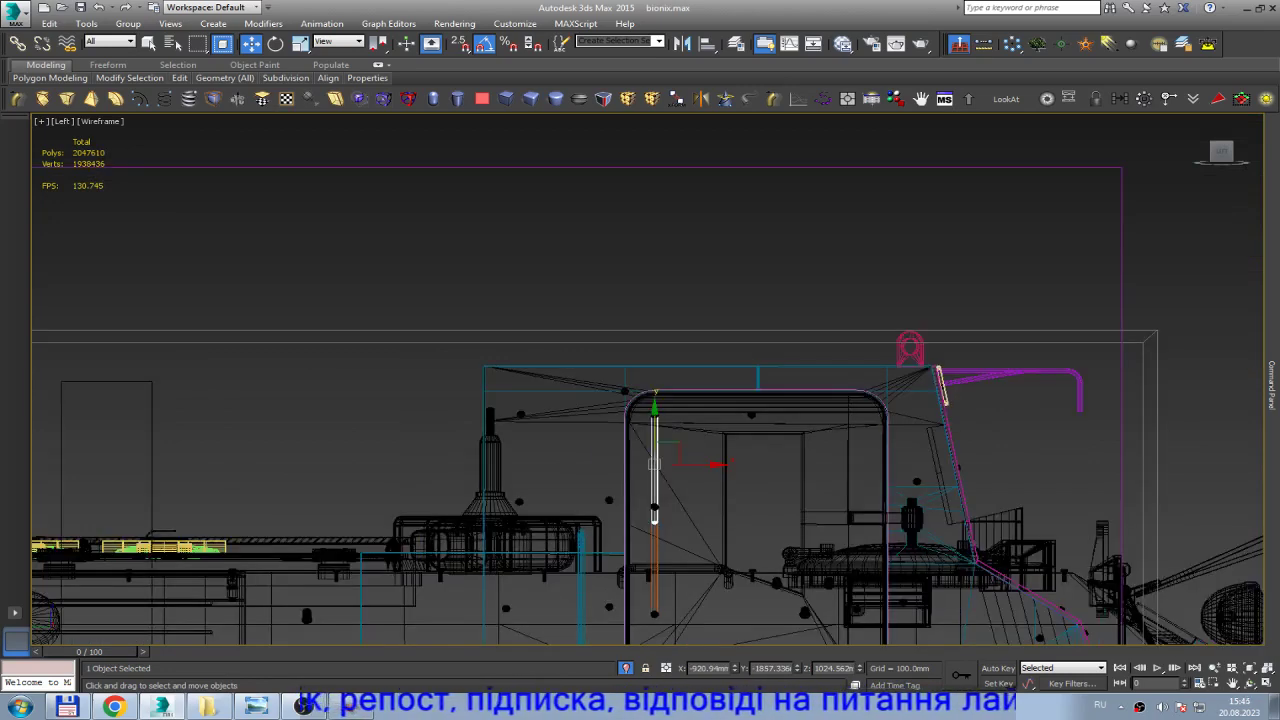
scroll(654, 512, "down", 2)
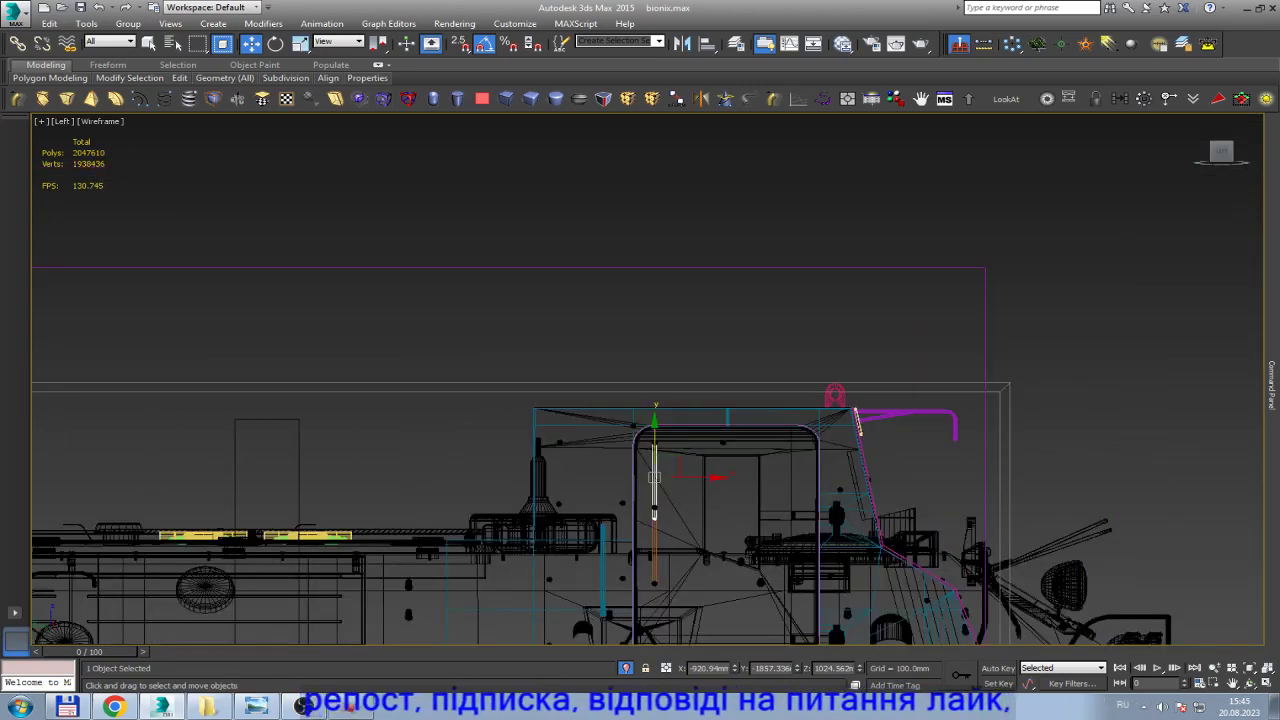
scroll(654, 500, "down", 1)
scroll(654, 500, "up", 4)
scroll(654, 490, "up", 3)
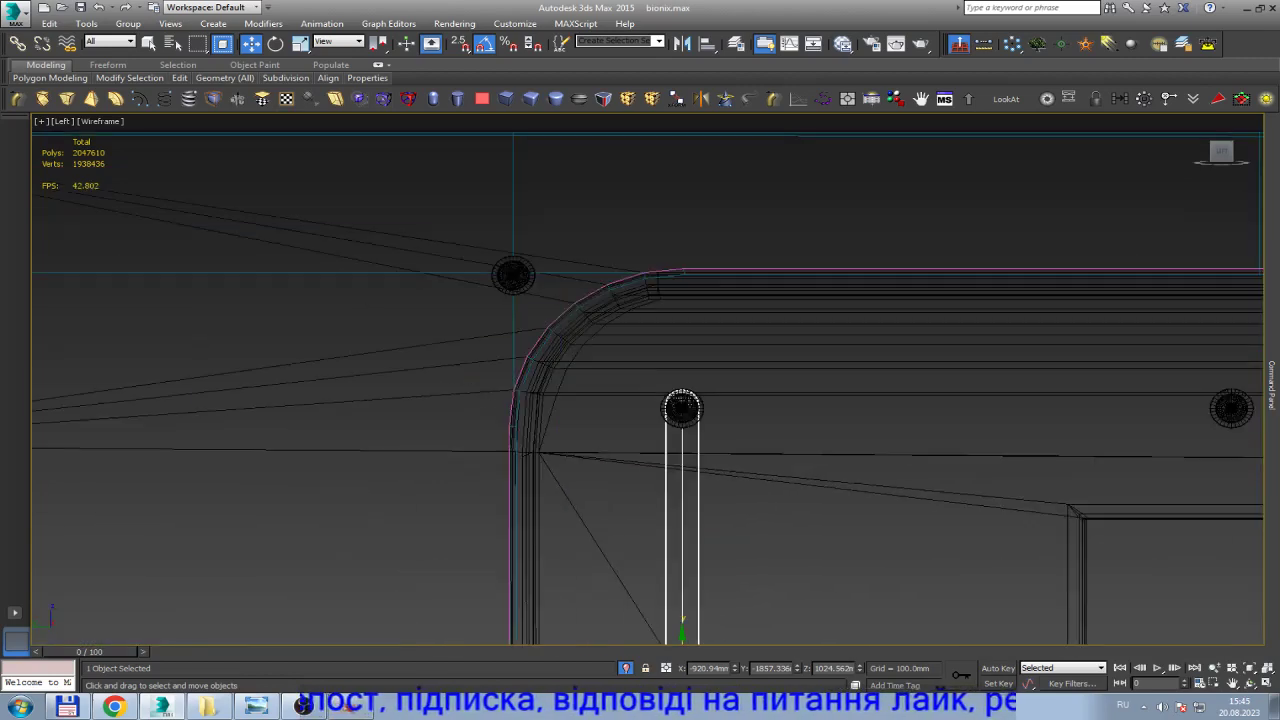
scroll(656, 470, "up", 3)
scroll(681, 408, "up", 3)
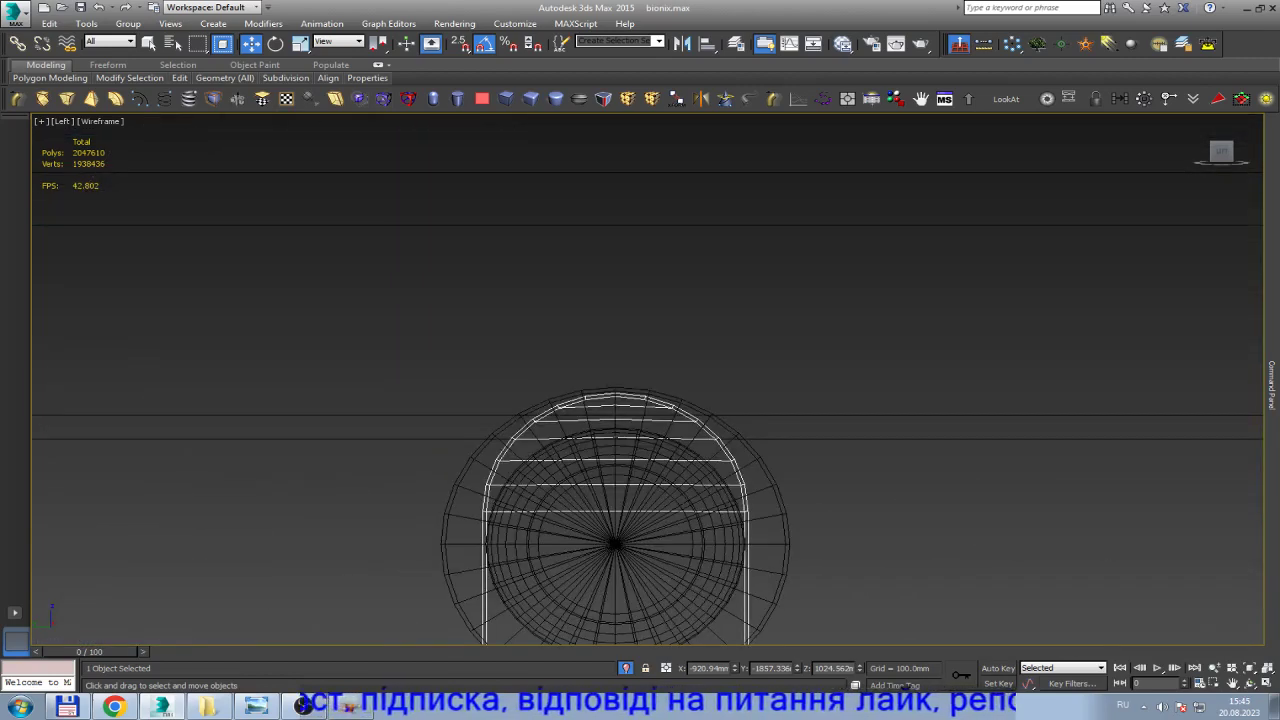
scroll(659, 421, "up", 3)
scroll(659, 421, "down", 4)
scroll(670, 400, "down", 4)
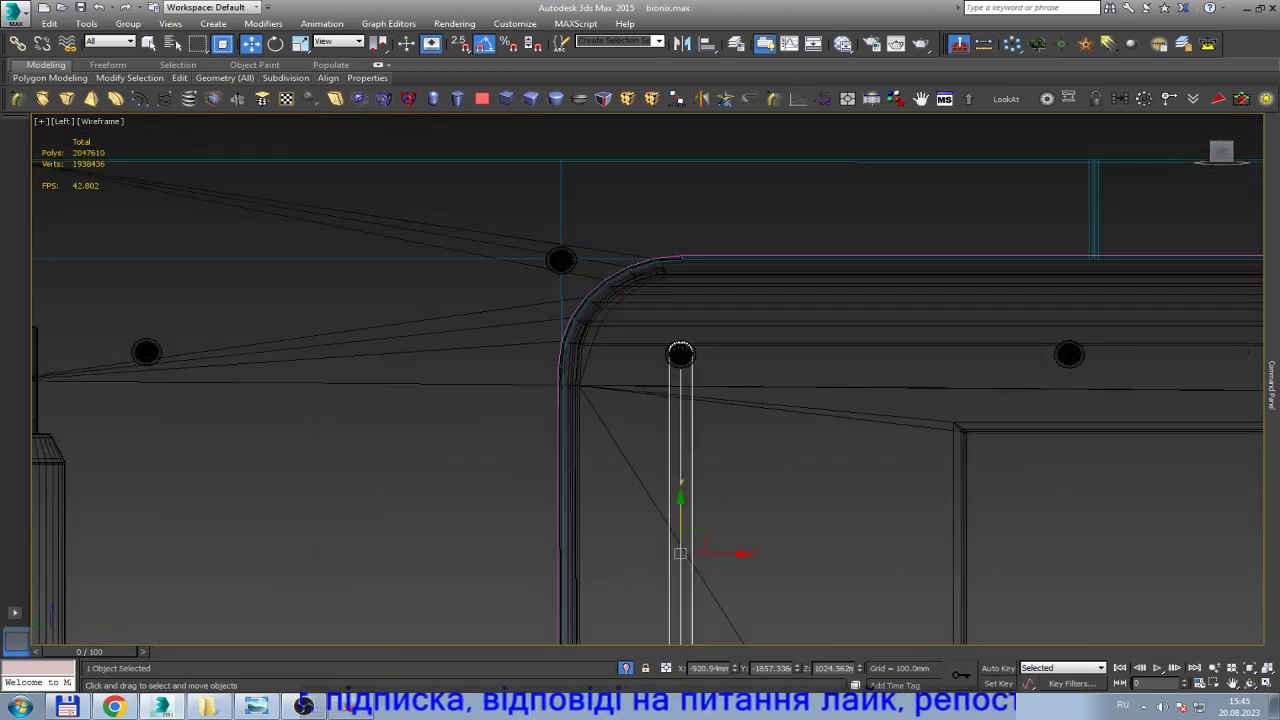
scroll(680, 430, "down", 4)
scroll(680, 430, "up", 5)
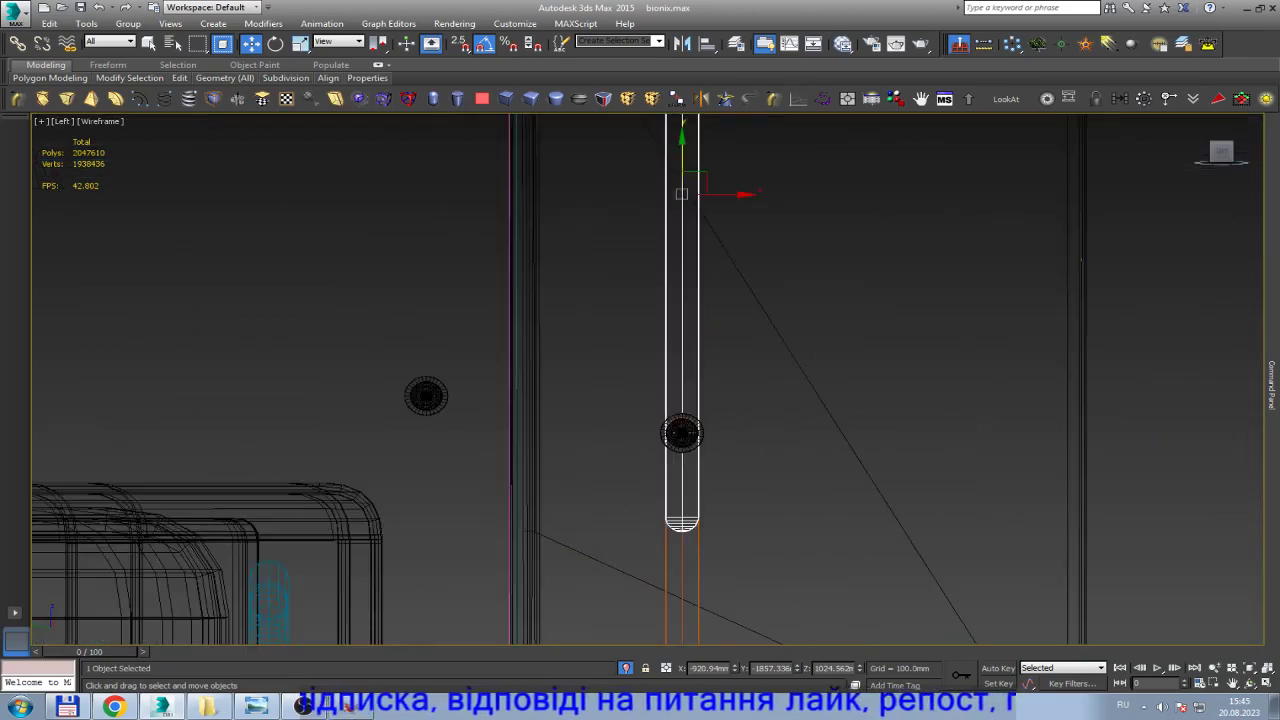
Select the copied rod and box-select its bottom vertices in Vertex mode.
key("F3")
left_click(682, 434)
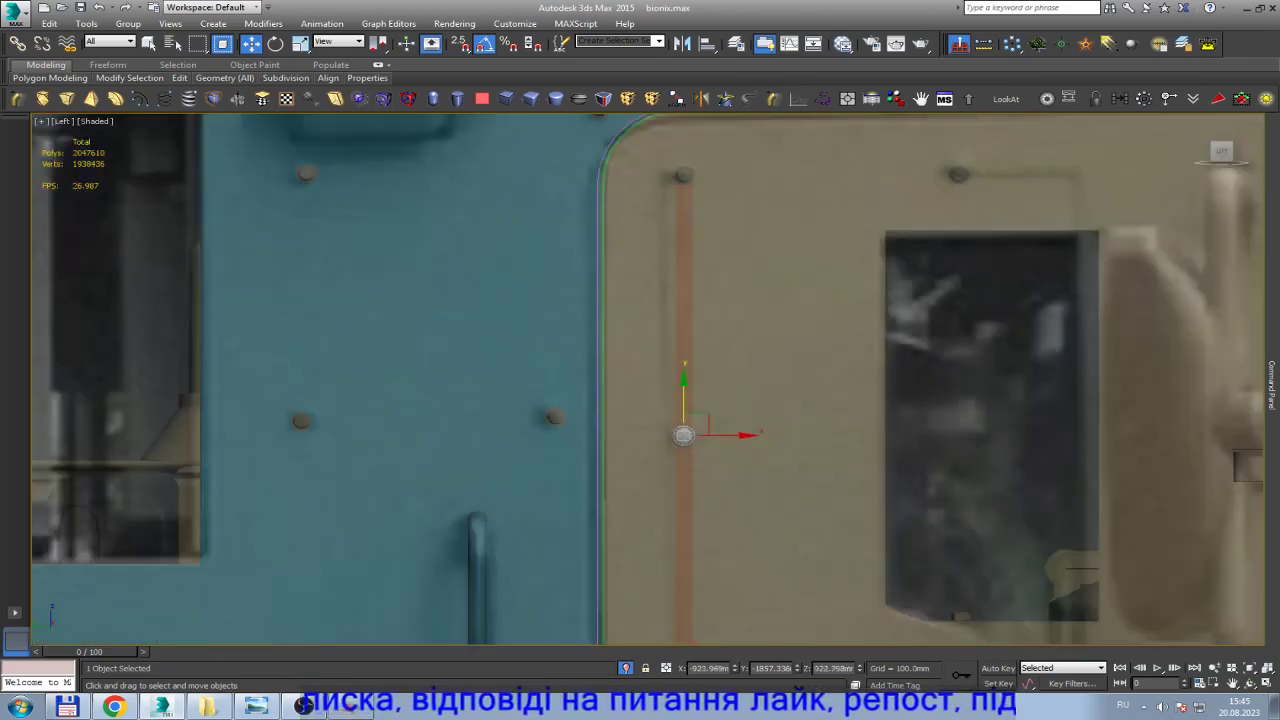
left_click(683, 393)
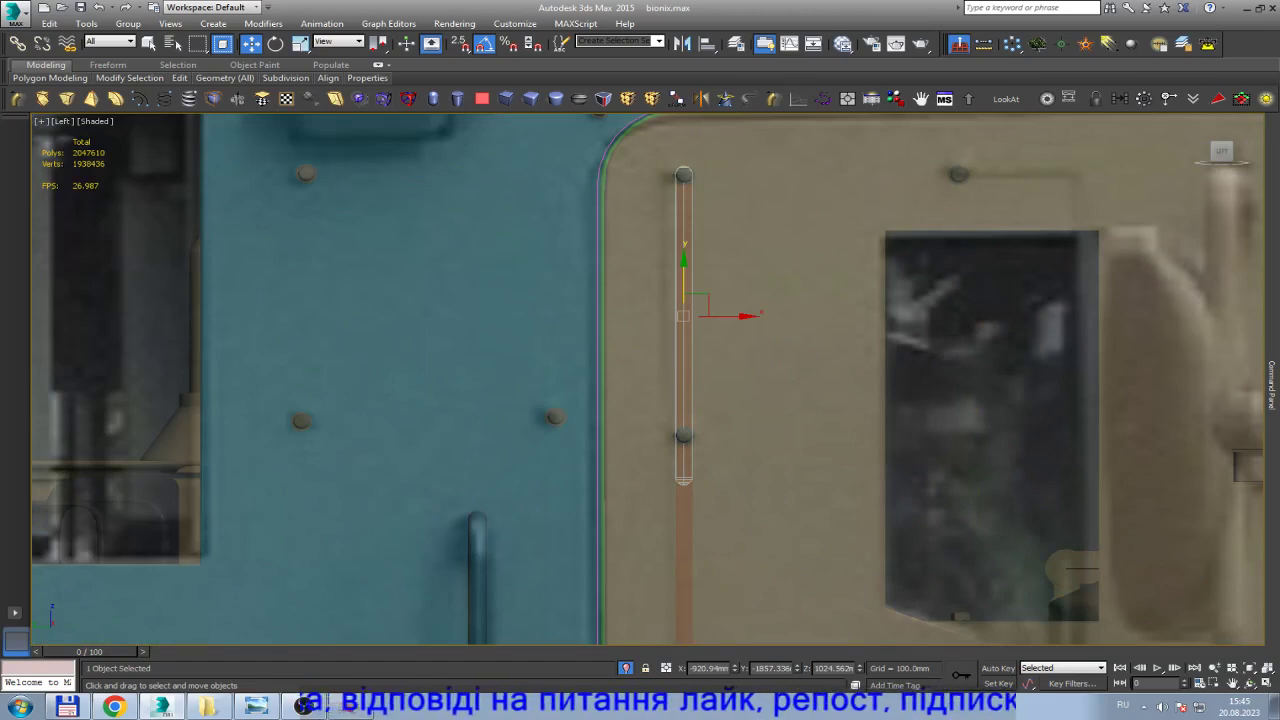
key("1")
mouse_move(650, 462)
left_mouse_down()
mouse_move(718, 495)
mouse_move(690, 390)
left_mouse_up()
Move the rod's bottom vertices so its lower end stops at the round bolt.
scroll(683, 455, "up", 5)
key("F3")
key("F3")
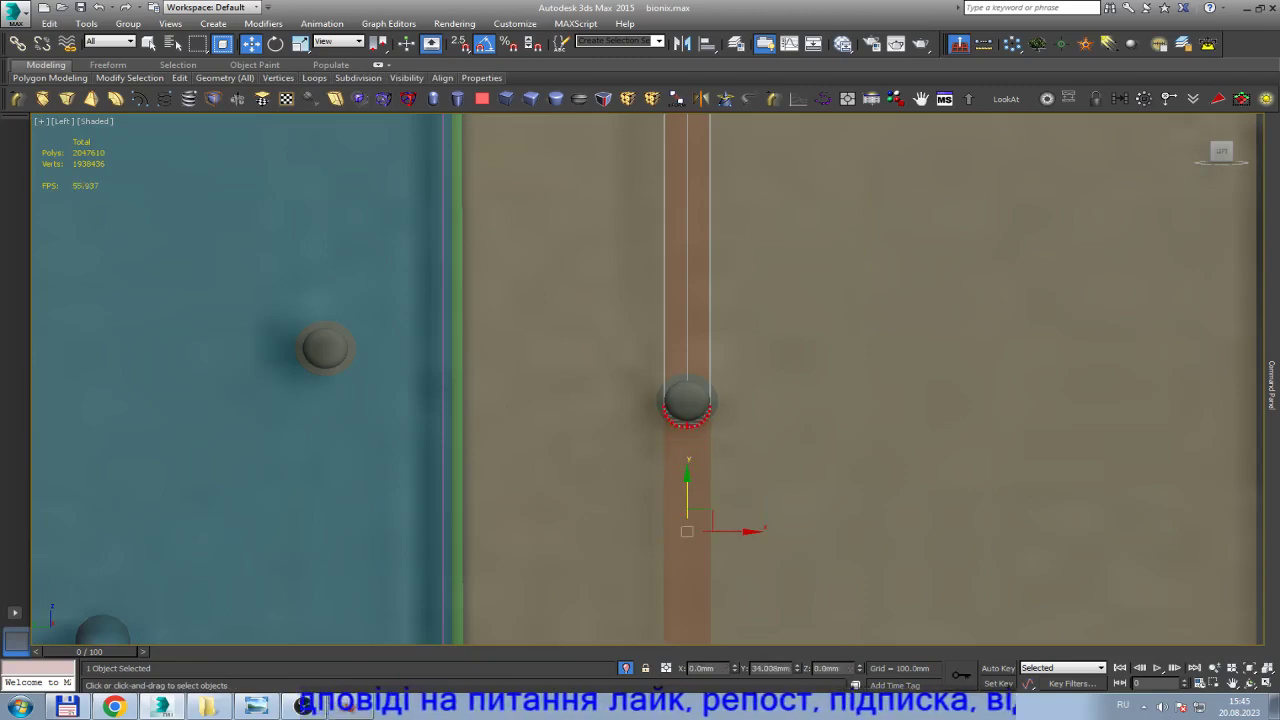
scroll(692, 388, "up", 4)
scroll(687, 407, "up", 5)
key("F3")
left_click_drag(655, 570, 655, 566)
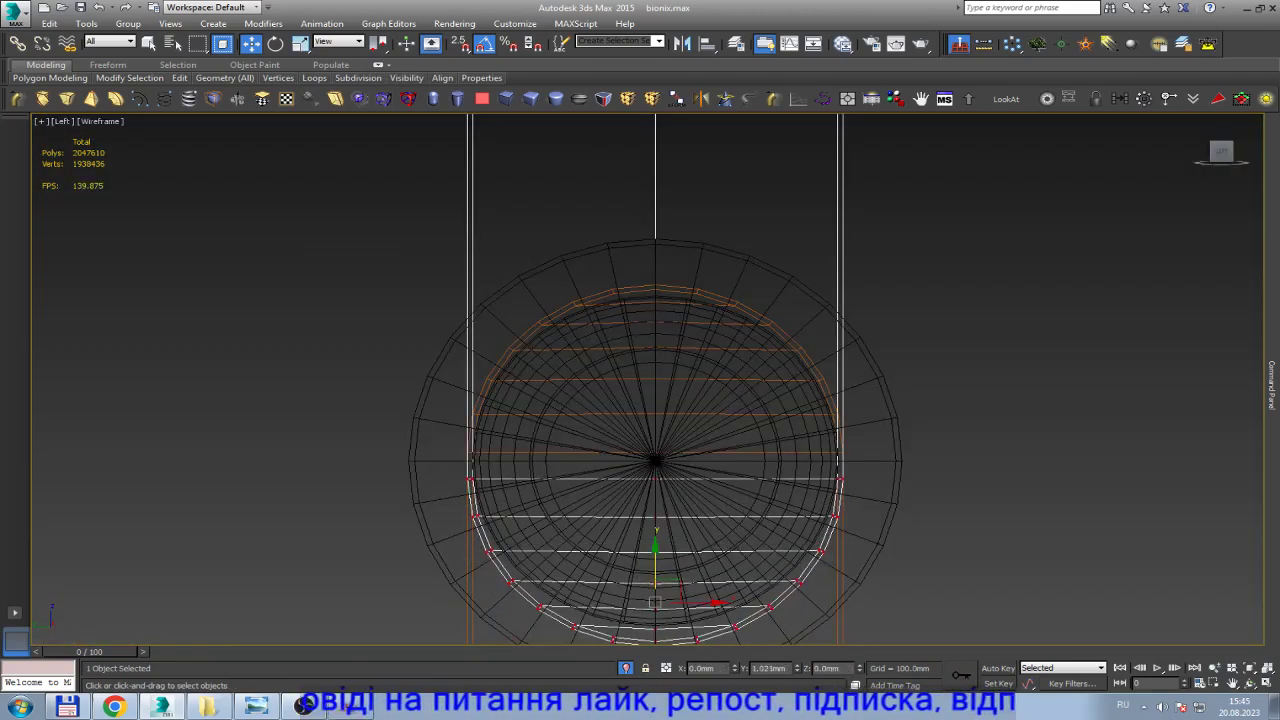
Orbit to an angled, shaded view of the door panel with Select and Move active.
scroll(632, 455, "down", 4)
scroll(632, 455, "down", 2)
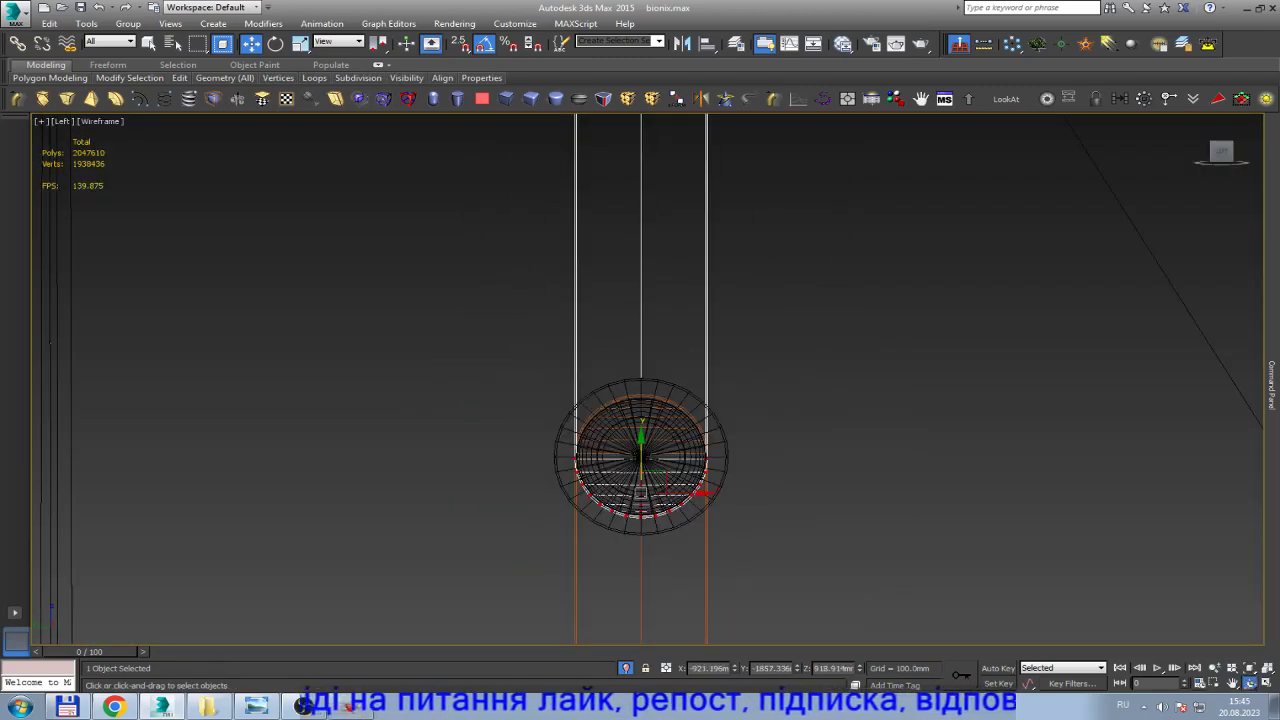
left_click(1249, 683)
left_click_drag(700, 350, 740, 350)
key("F3")
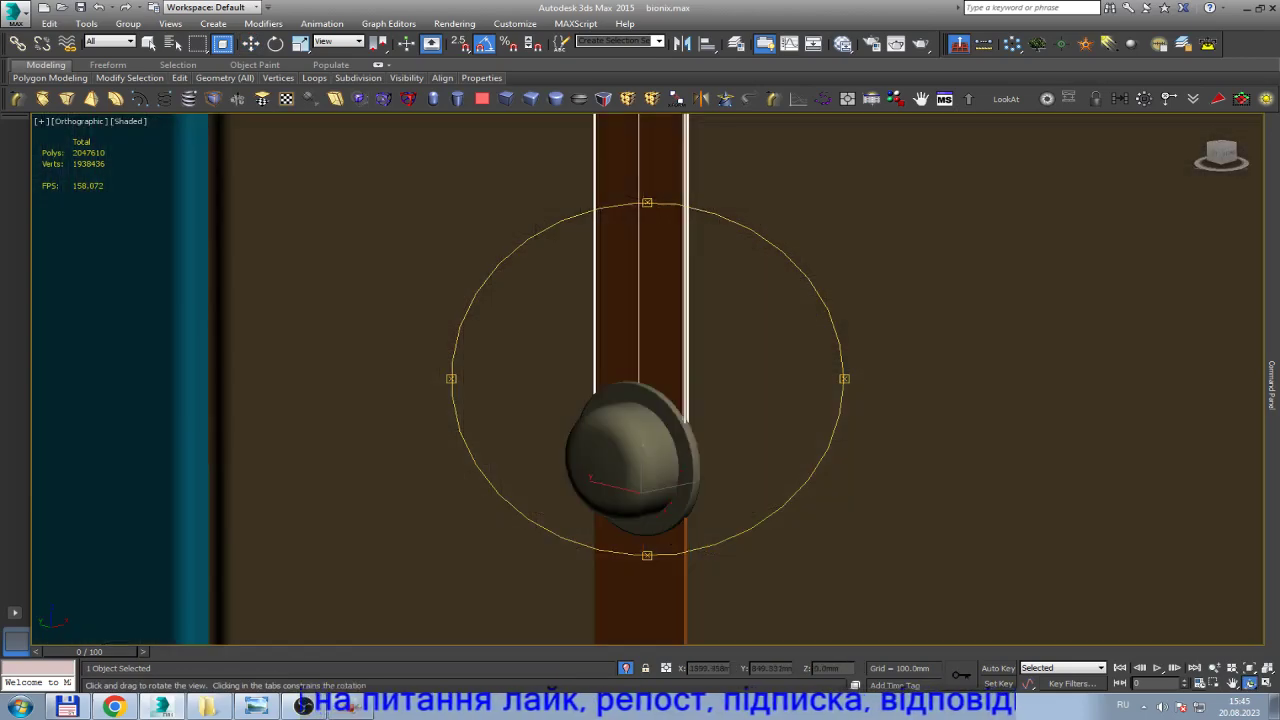
left_click_drag(700, 300, 600, 330)
key("w")
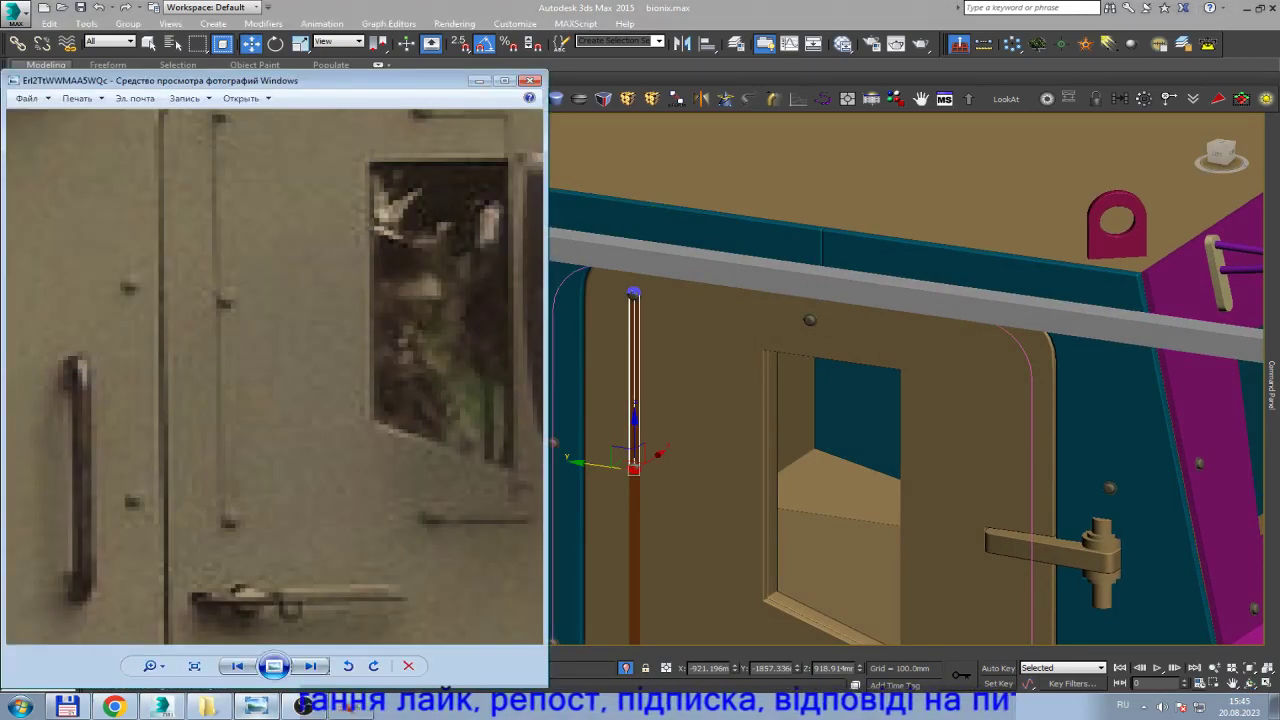
Zoom out and pan the hatch door reference photo, then return to the 3ds Max model.
scroll(275, 377, "down", 2)
scroll(275, 377, "down", 2)
scroll(275, 377, "down", 1)
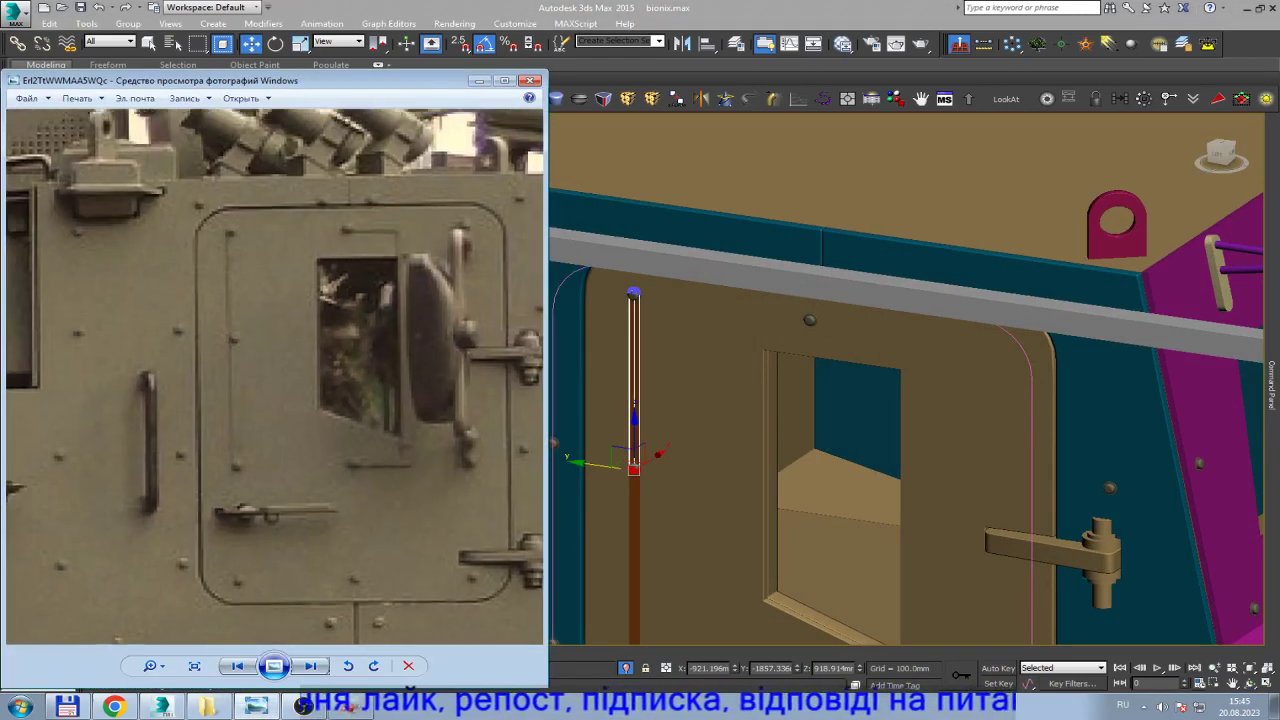
mouse_move(275, 377)
left_mouse_down()
mouse_move(240, 427)
mouse_move(252, 267)
left_mouse_up()
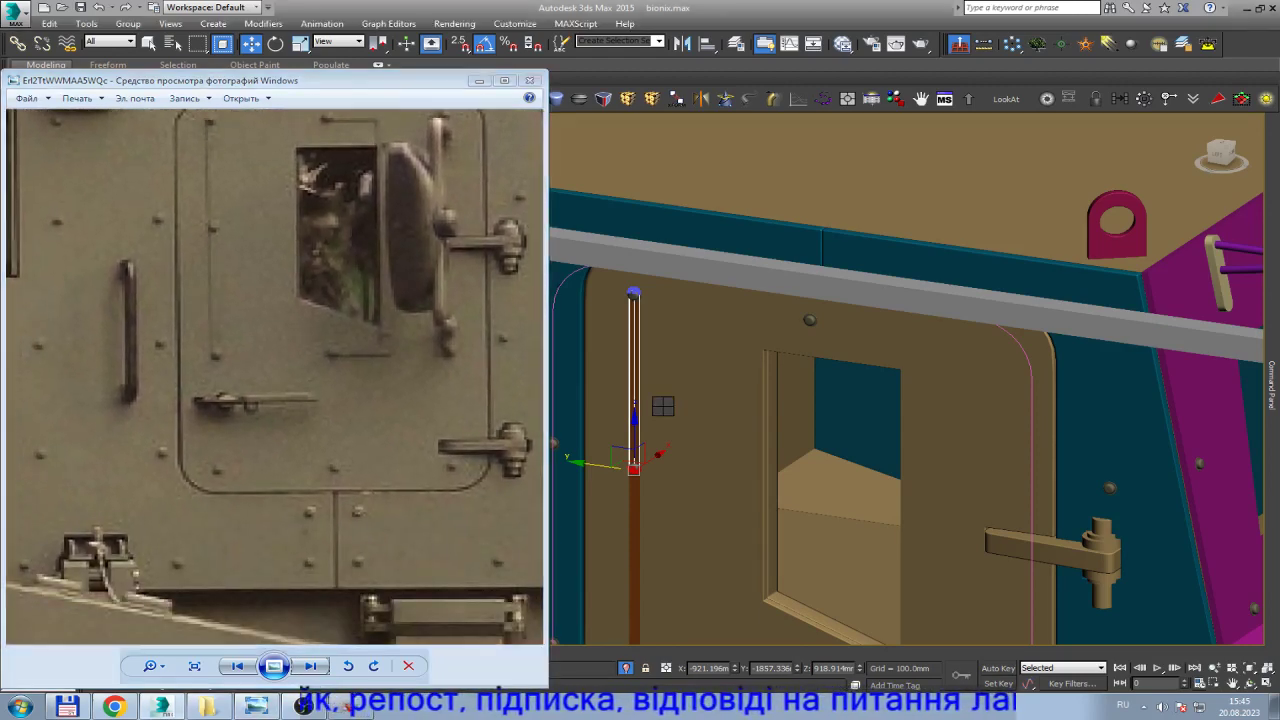
left_click(664, 406)
Orbit and zoom around the door panel toward the rod's knob.
scroll(674, 472, "up", 3)
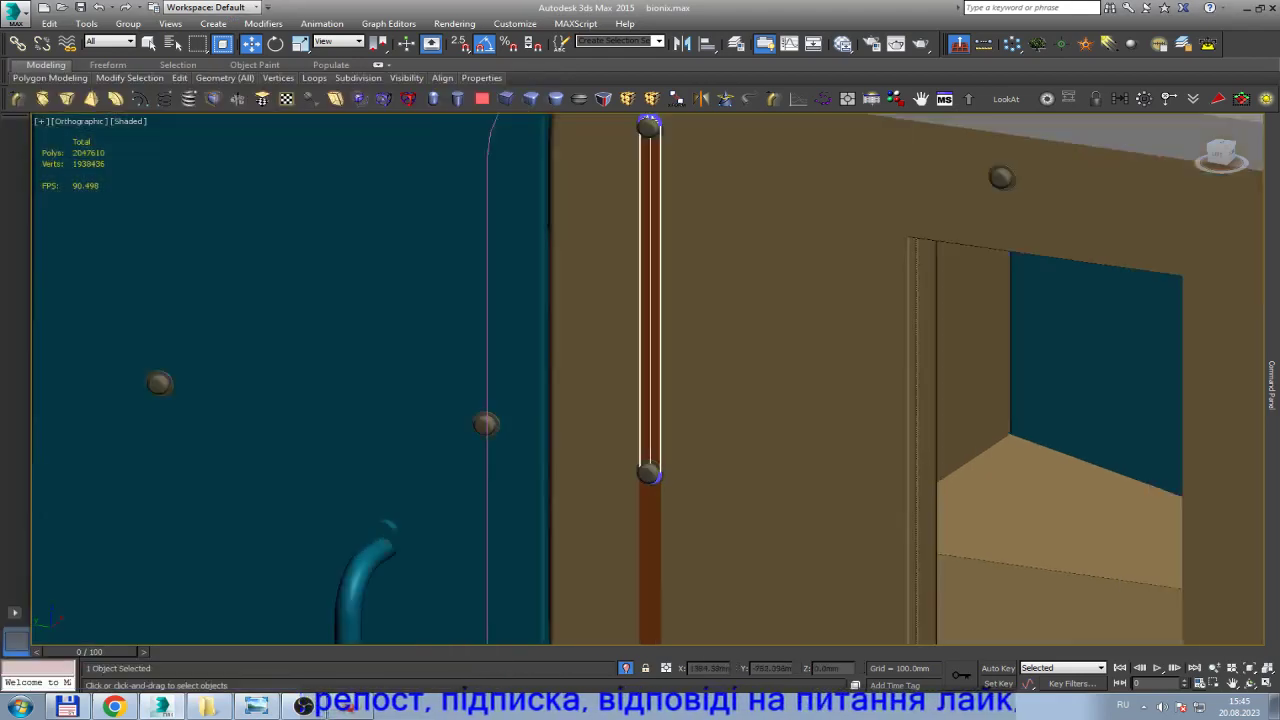
scroll(674, 472, "up", 3)
scroll(674, 472, "down", 3)
scroll(600, 400, "down", 3)
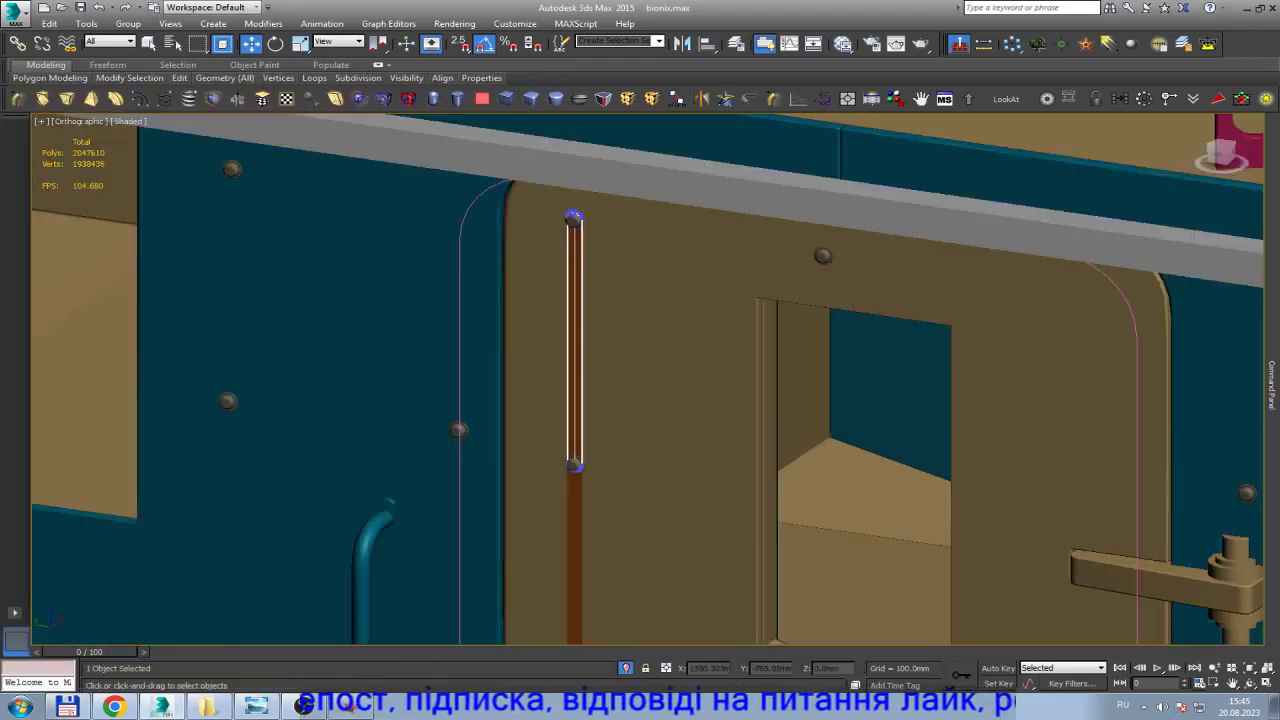
middle_click_drag(600, 400, 600, 340, "alt")
scroll(600, 400, "up", 3)
scroll(545, 550, "up", 5)
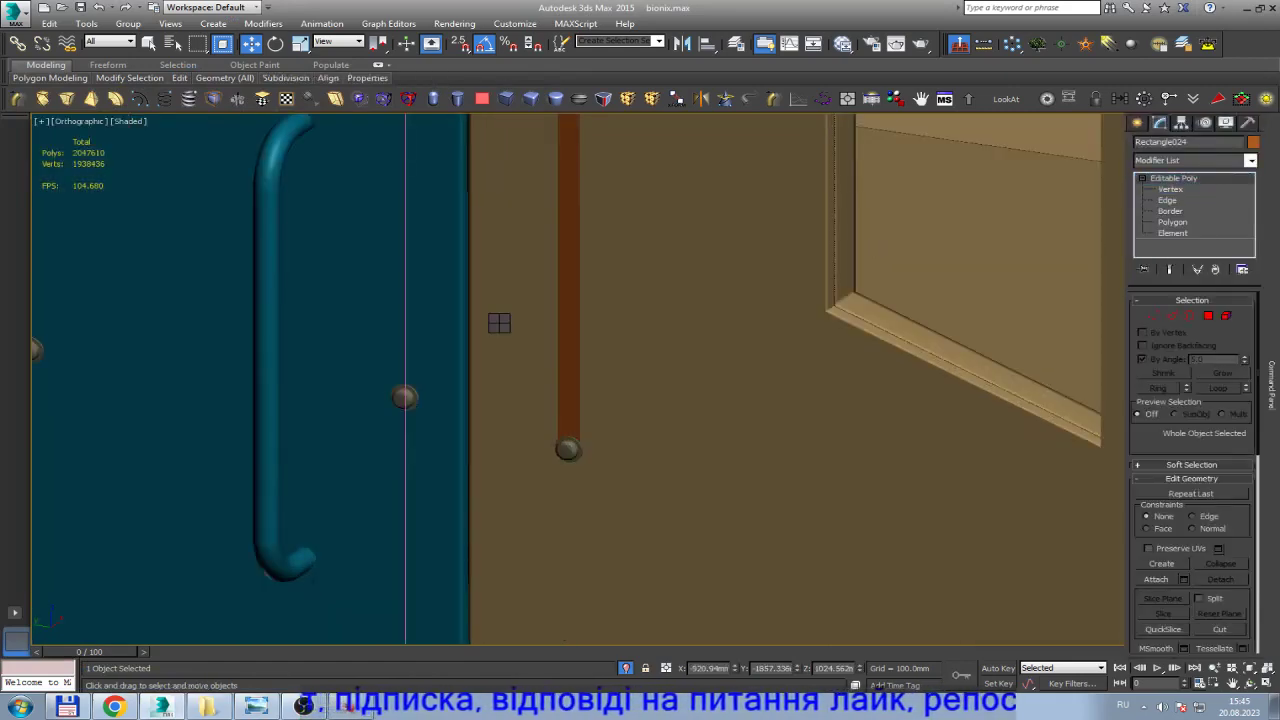
scroll(700, 400, "down", 2)
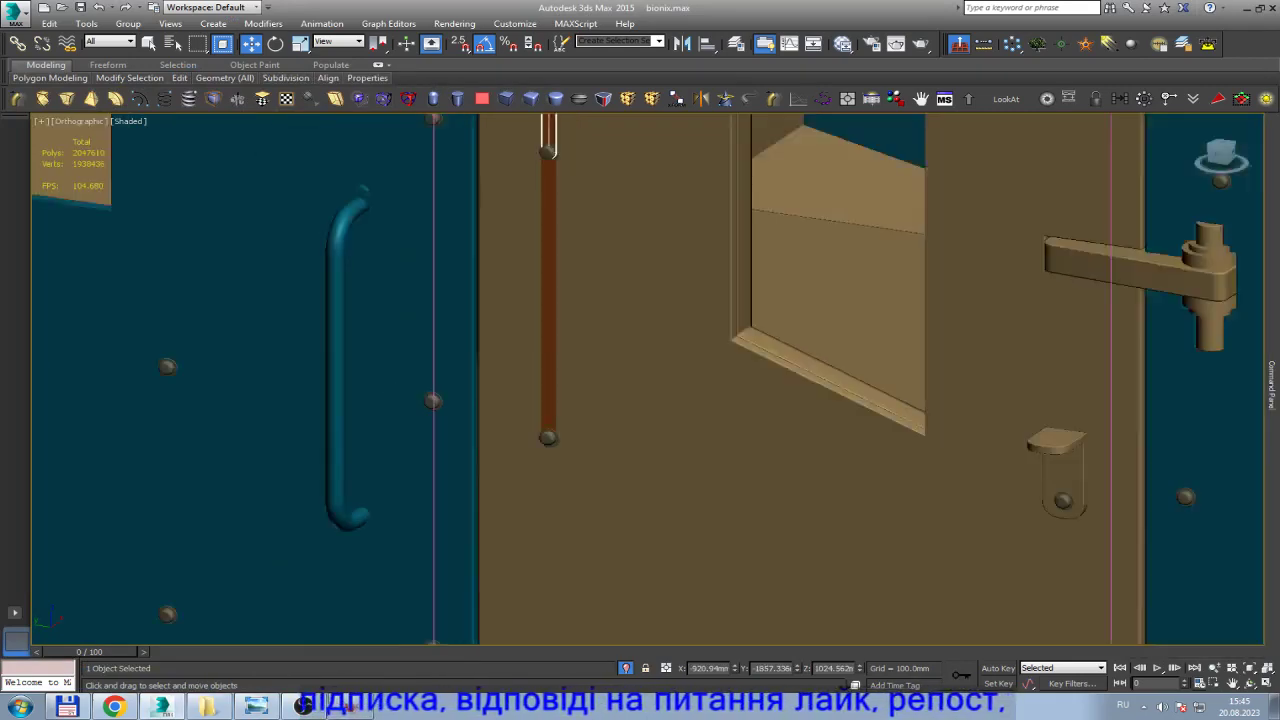
middle_click_drag(700, 400, 640, 400, "alt")
scroll(470, 270, "up", 3)
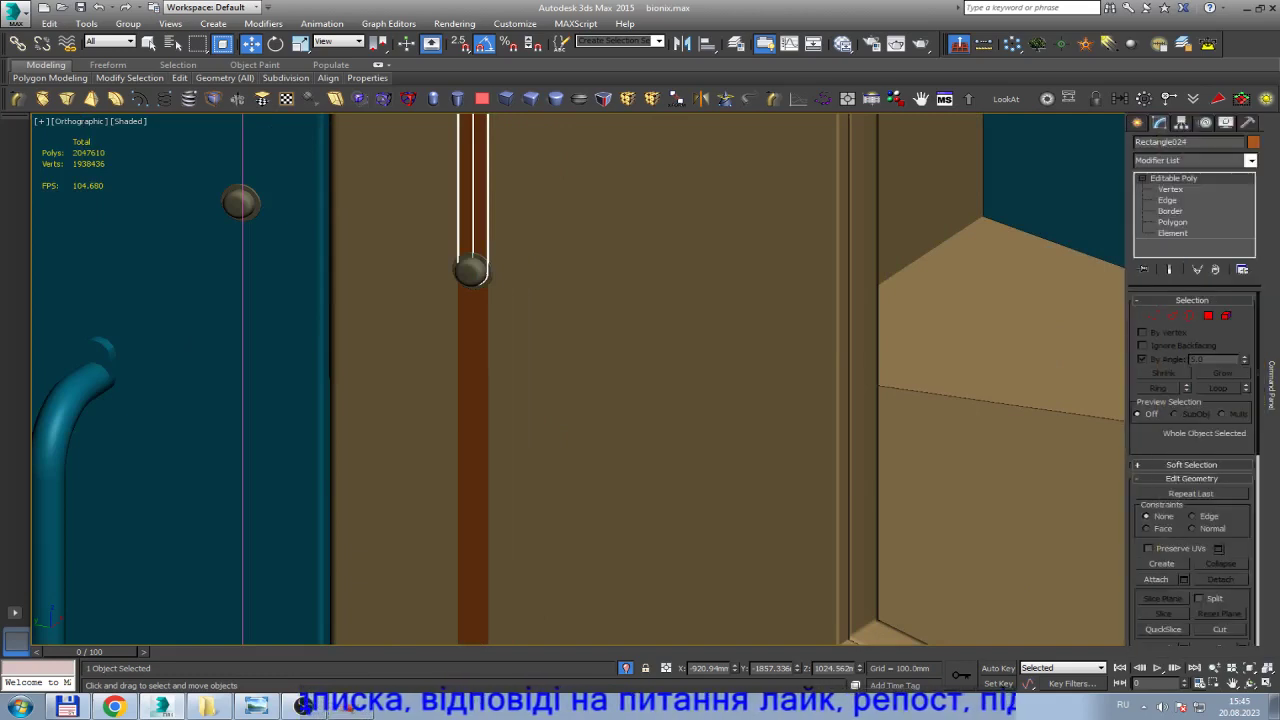
Show edged faces, add the lower brown rod to the selection, and isolate both rods.
key("q")
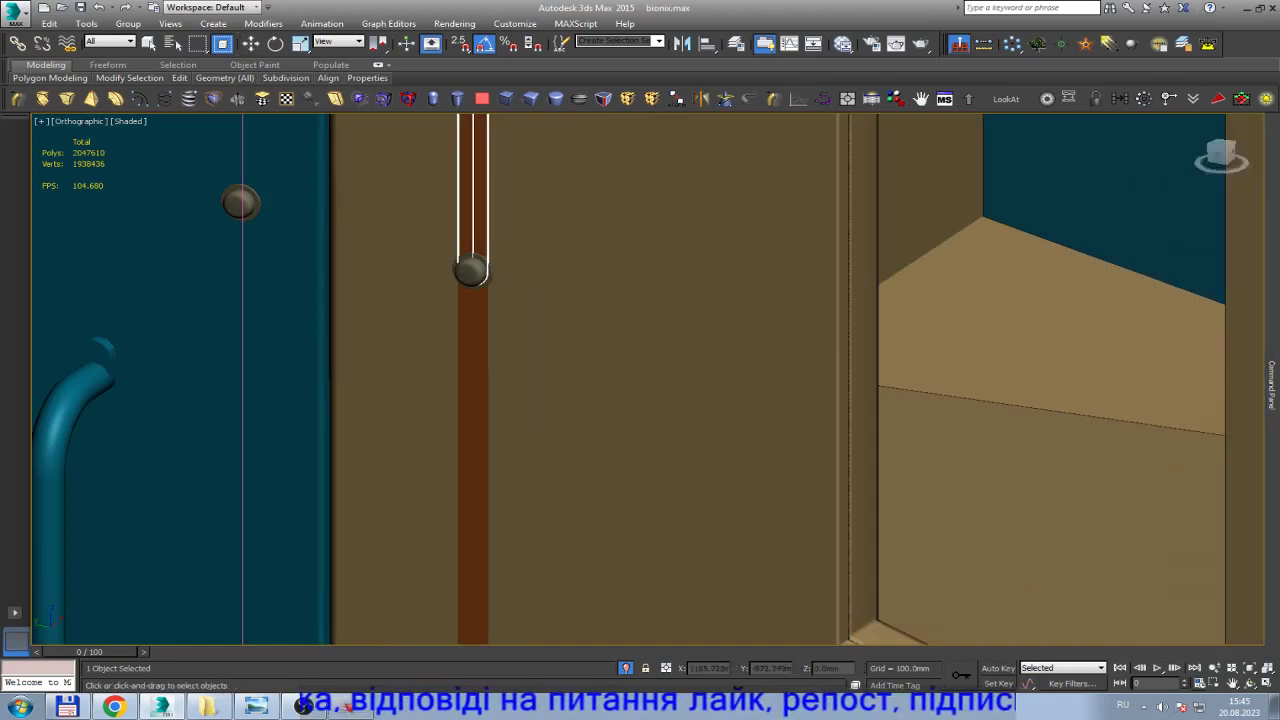
key("w")
left_click(473, 400, "ctrl")
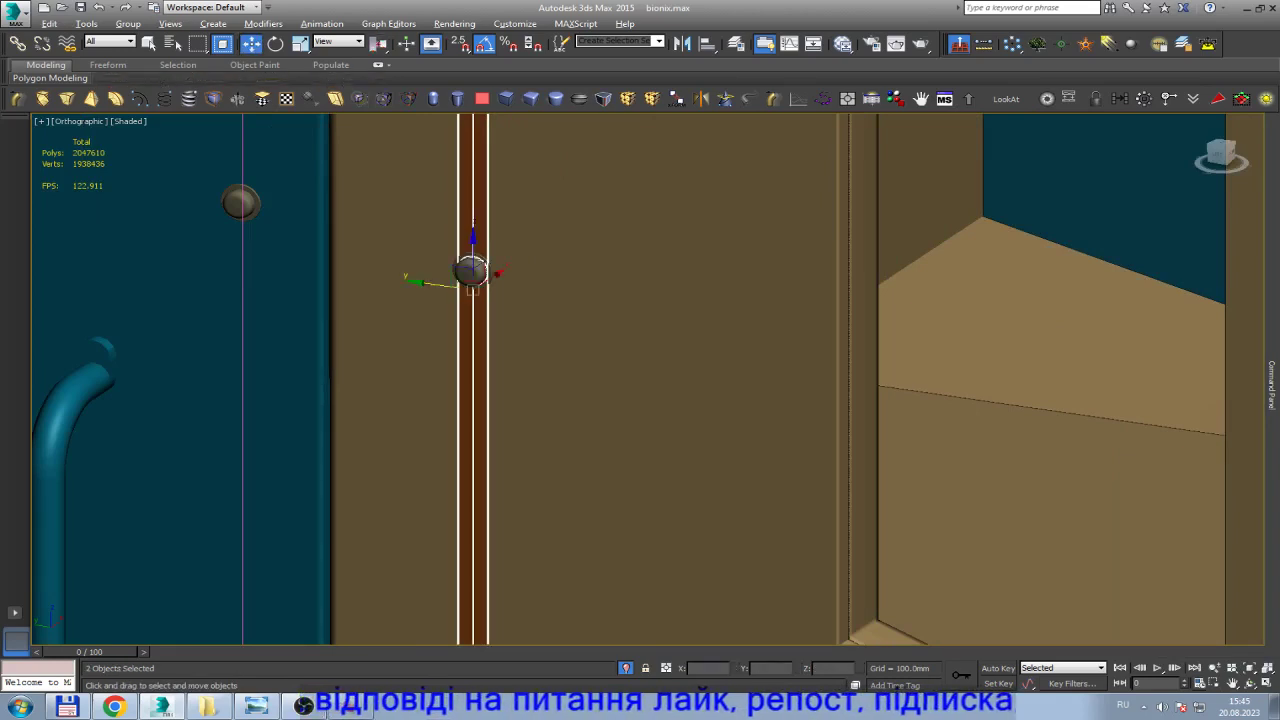
key("alt+q")
Attach the lower rod to the upper rod and center the combined pivot.
key("ctrl+d")
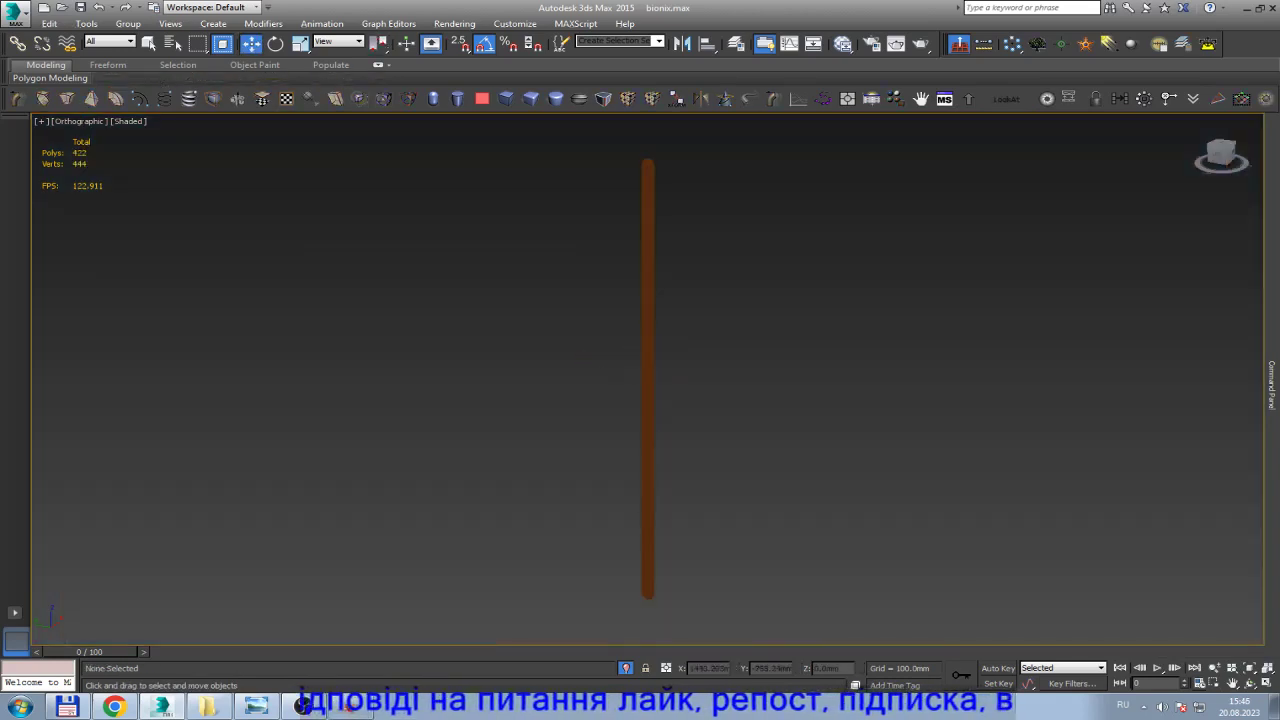
left_click(648, 260)
left_click(1156, 579)
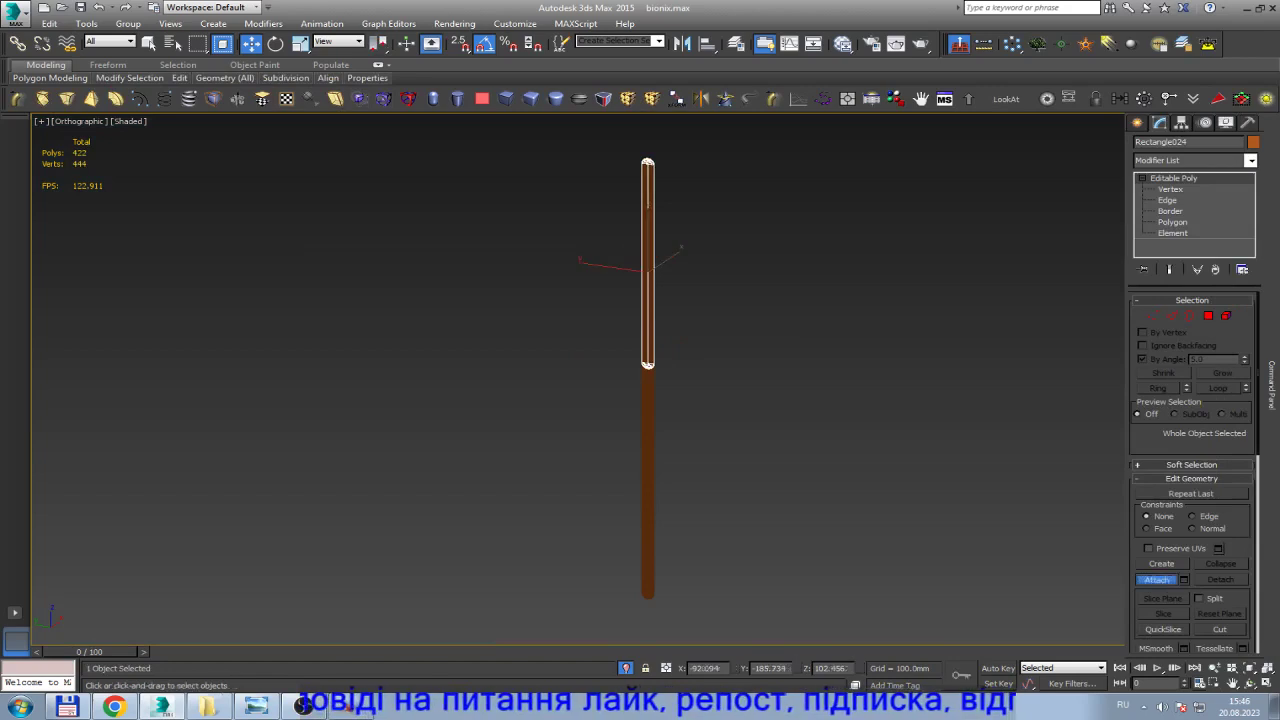
left_click(648, 363)
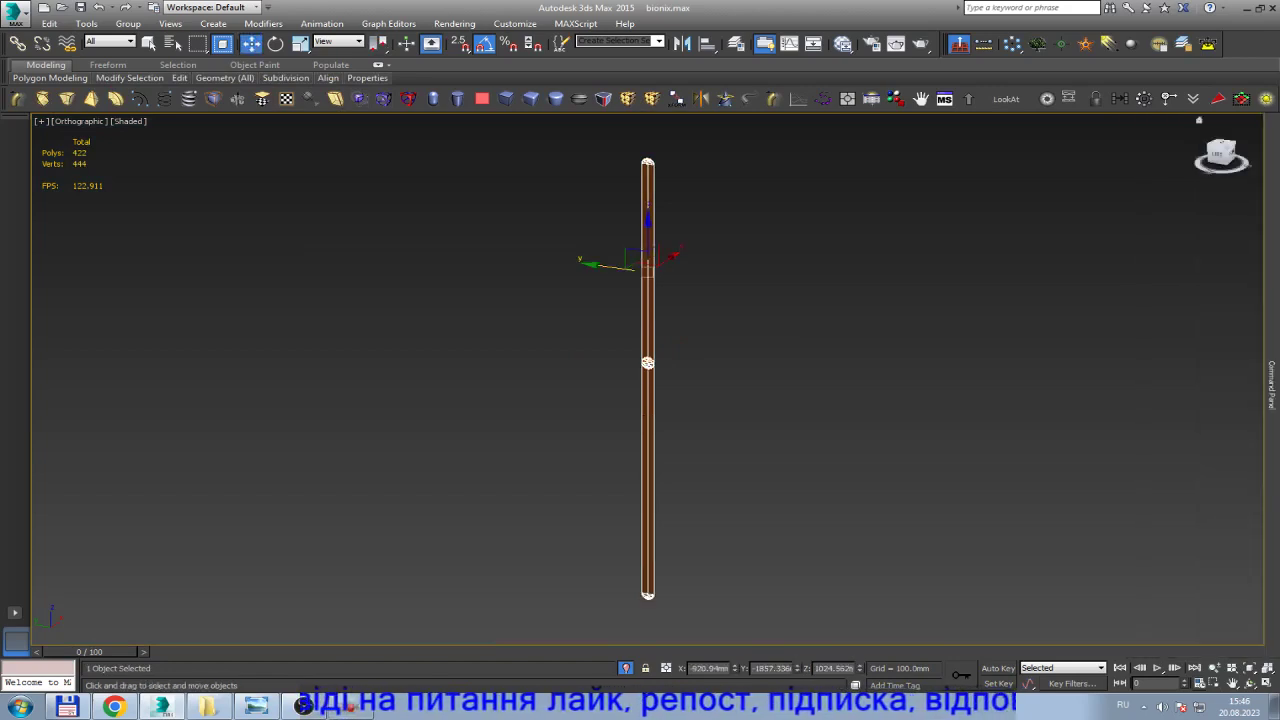
key("ctrl+alt+c")
scroll(650, 345, "up", 5)
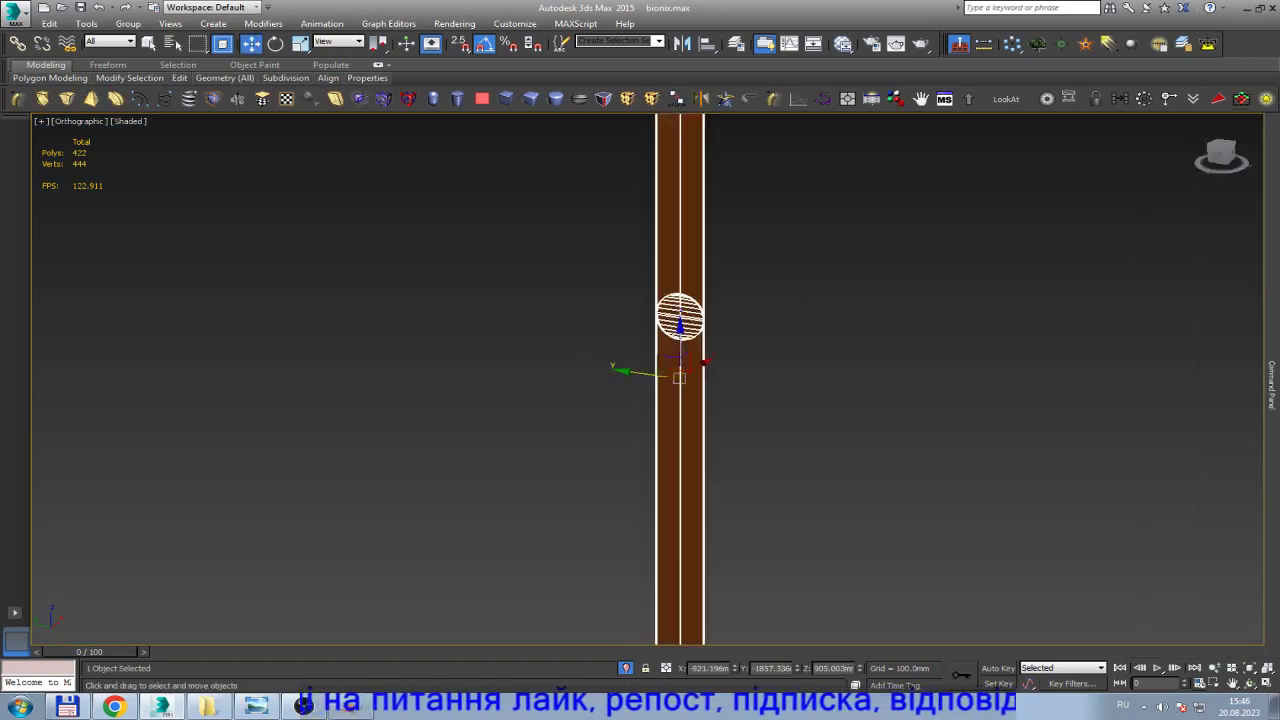
scroll(650, 345, "up", 5)
scroll(650, 345, "up", 5)
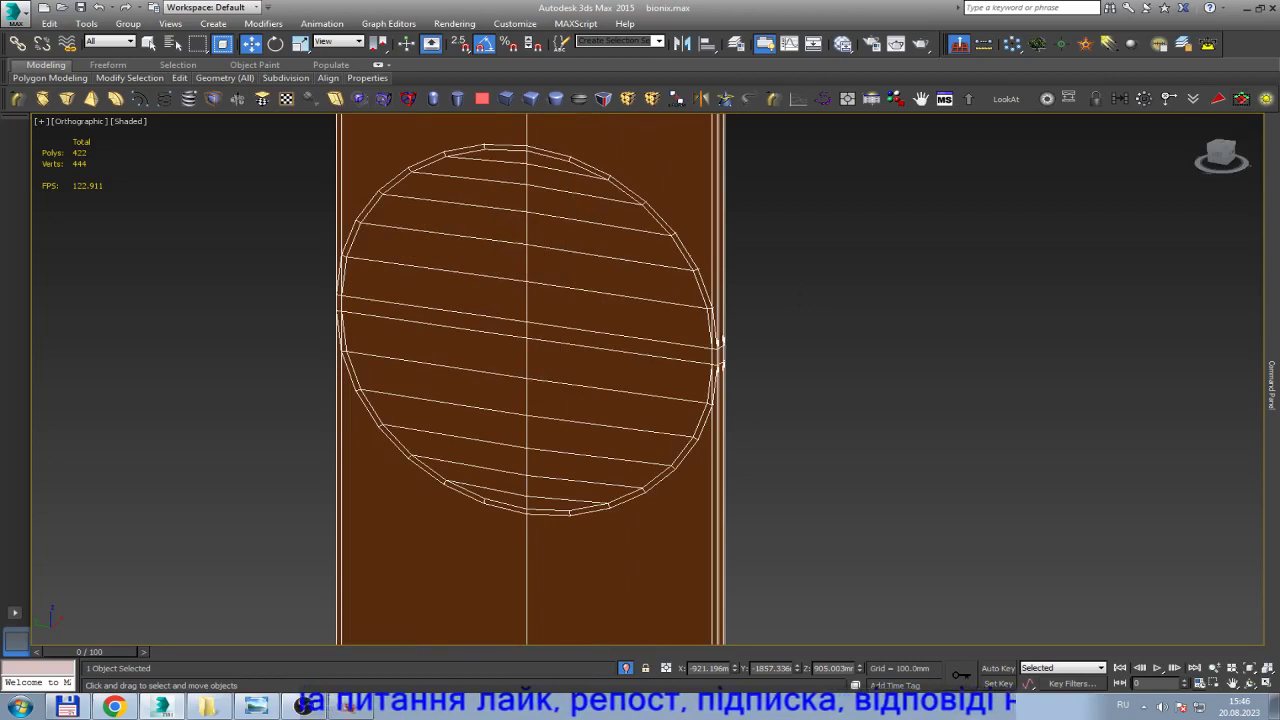
In the Left view, frame the rod and trial-select polygons around its middle.
key("l")
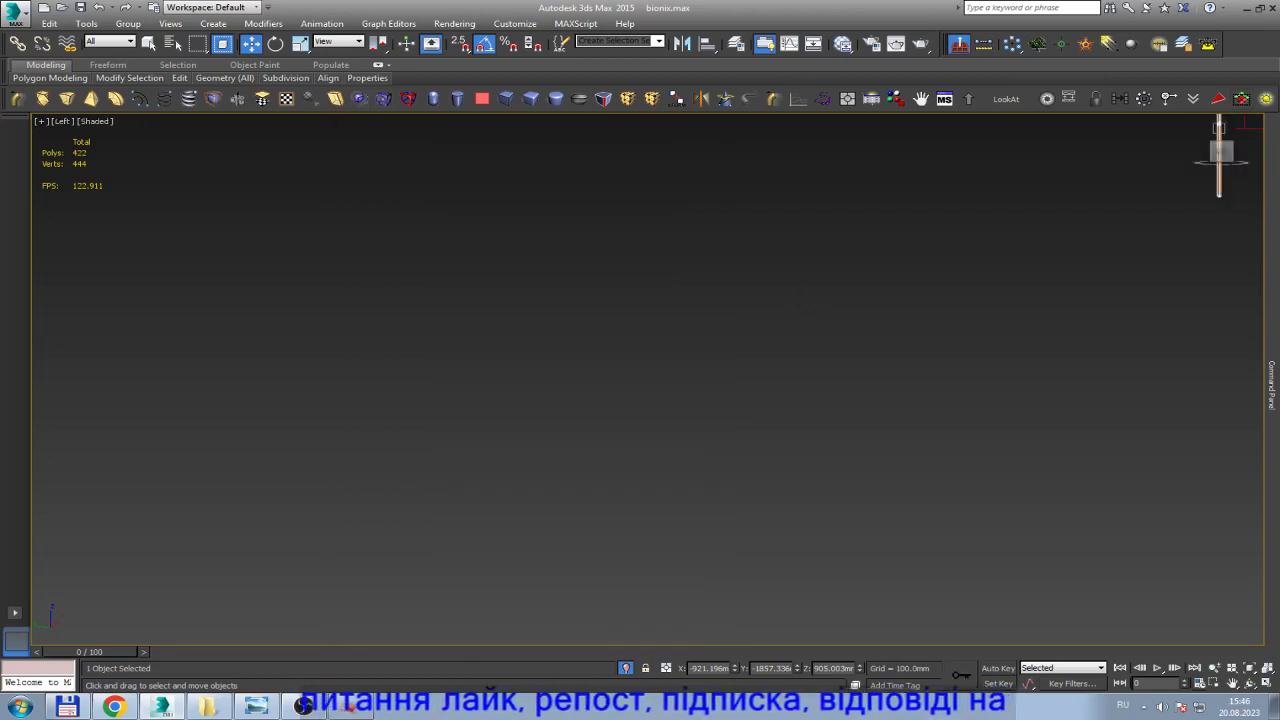
key("z")
scroll(640, 360, "up", 5)
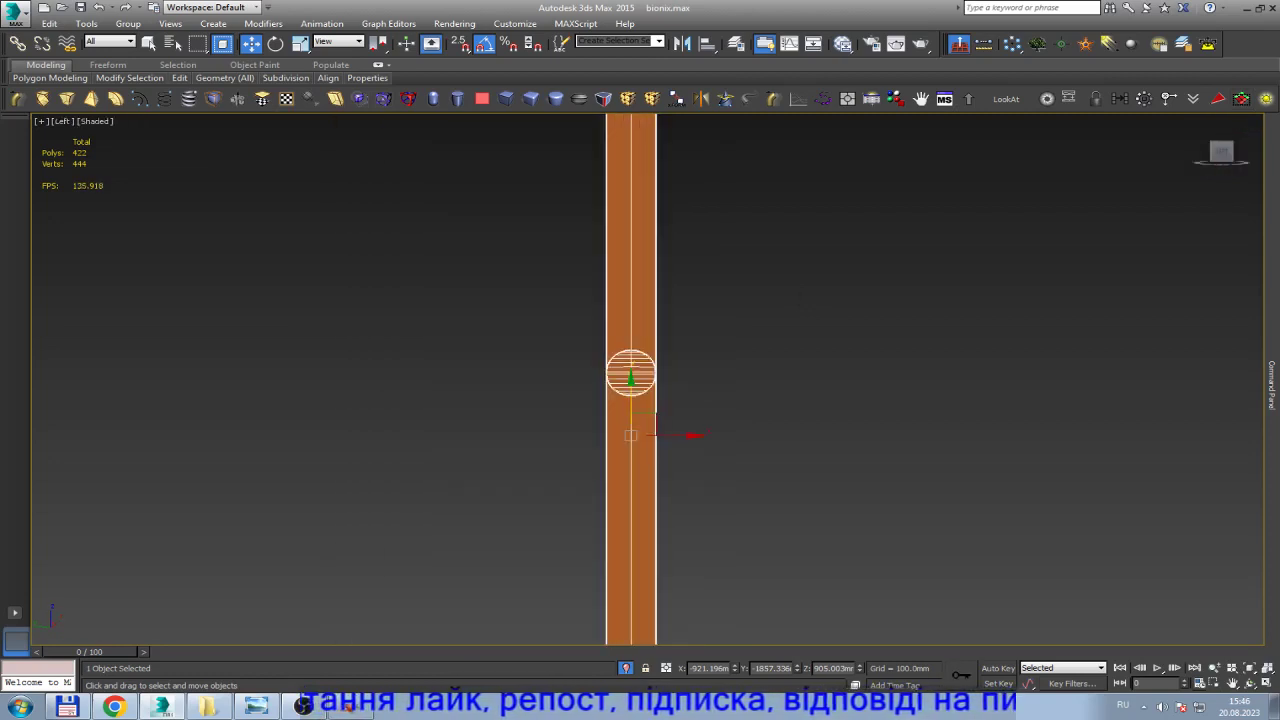
scroll(640, 360, "up", 3)
scroll(644, 355, "up", 2)
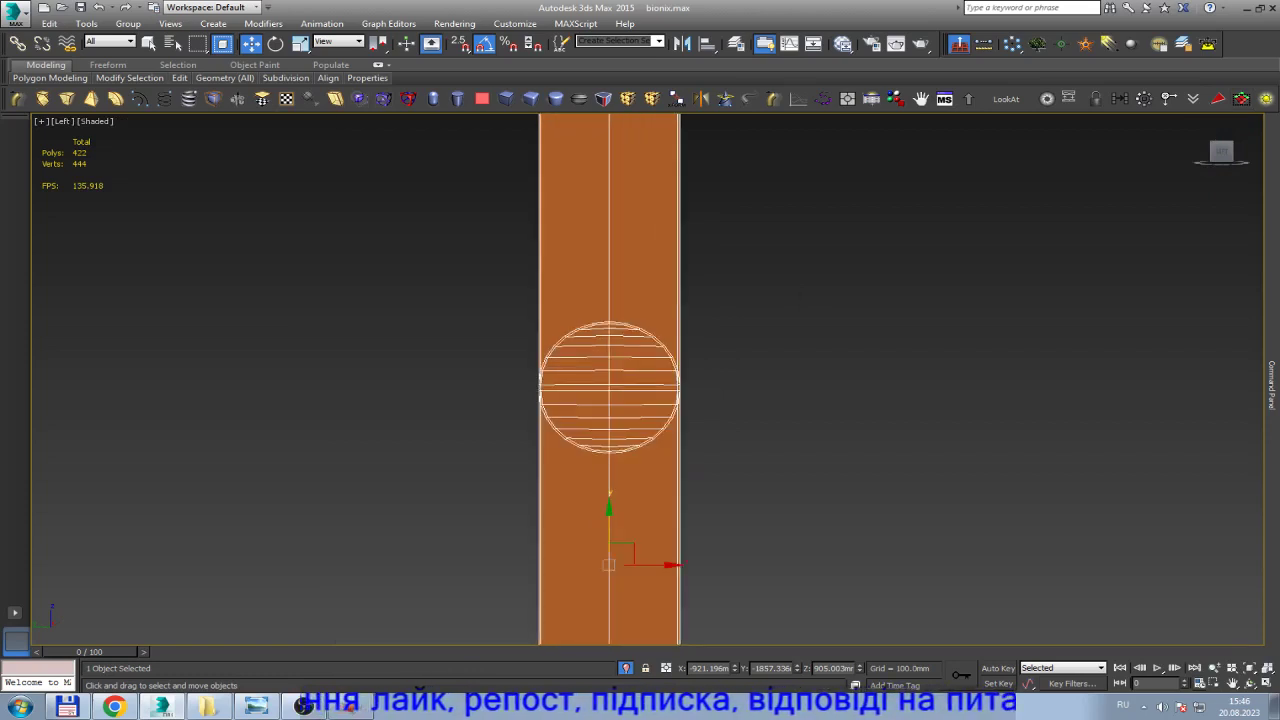
key("4")
left_click_drag(820, 277, 457, 531)
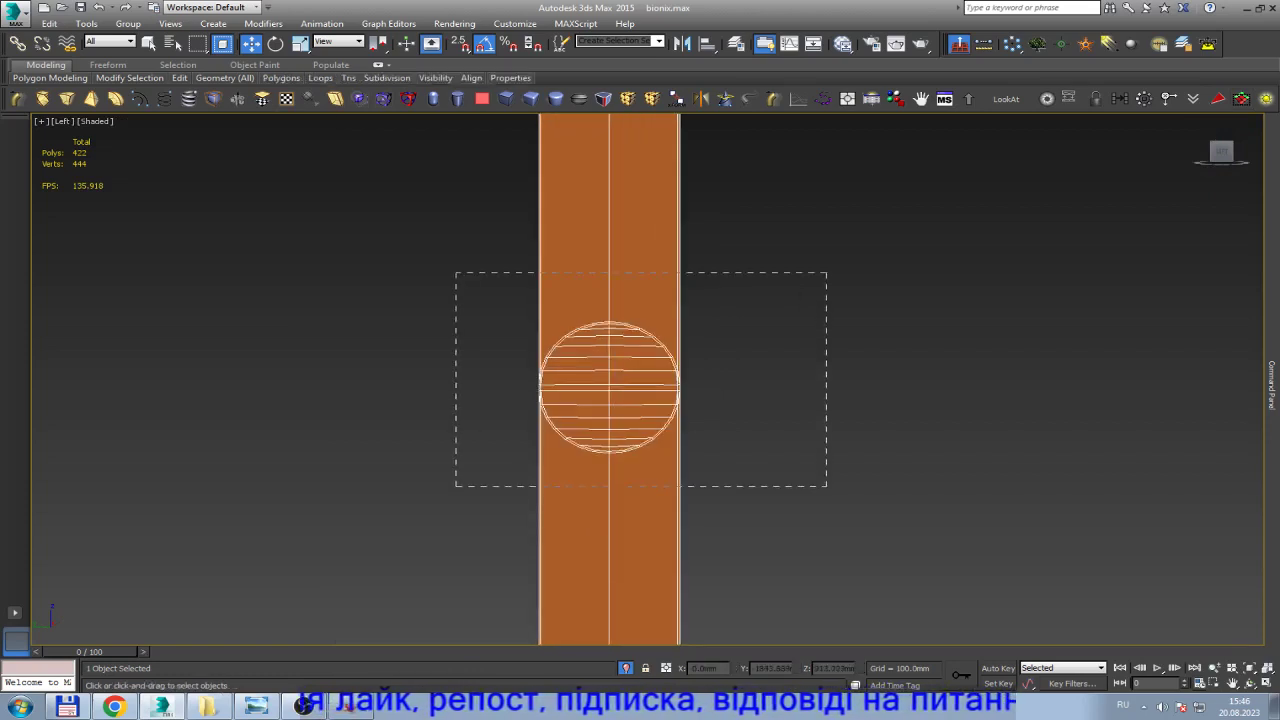
key("ctrl+d")
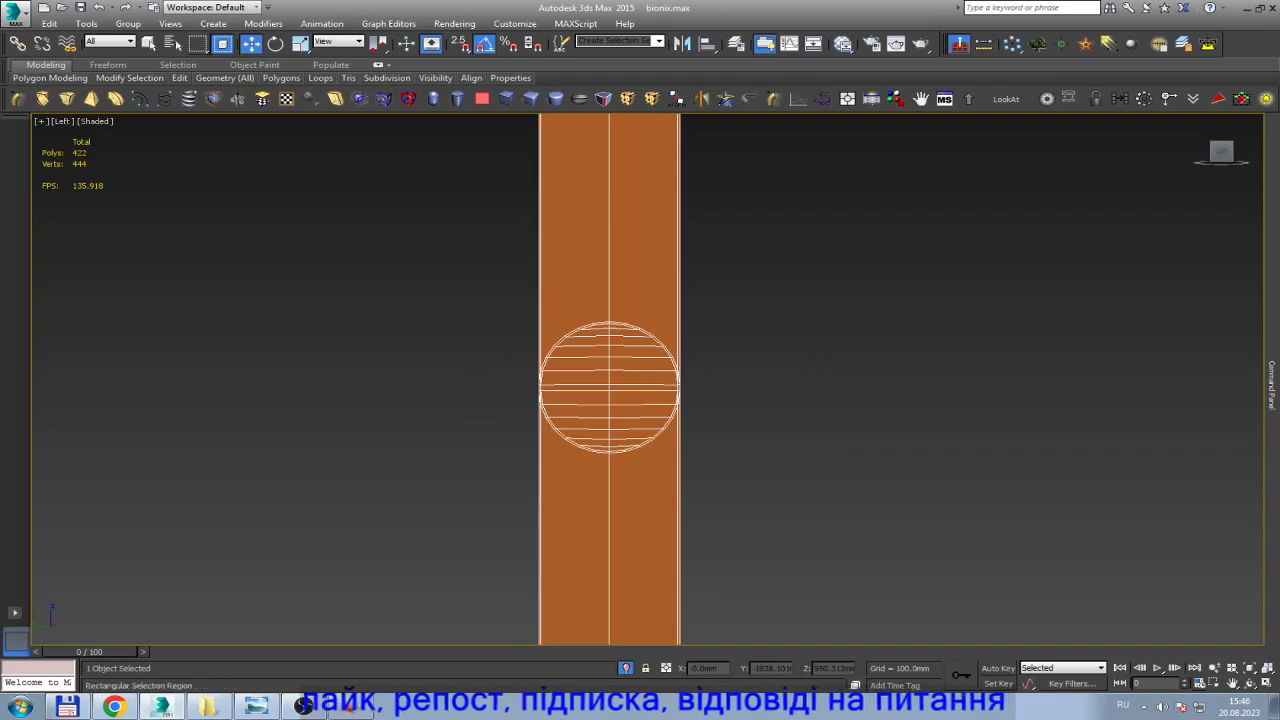
left_click_drag(783, 251, 331, 491)
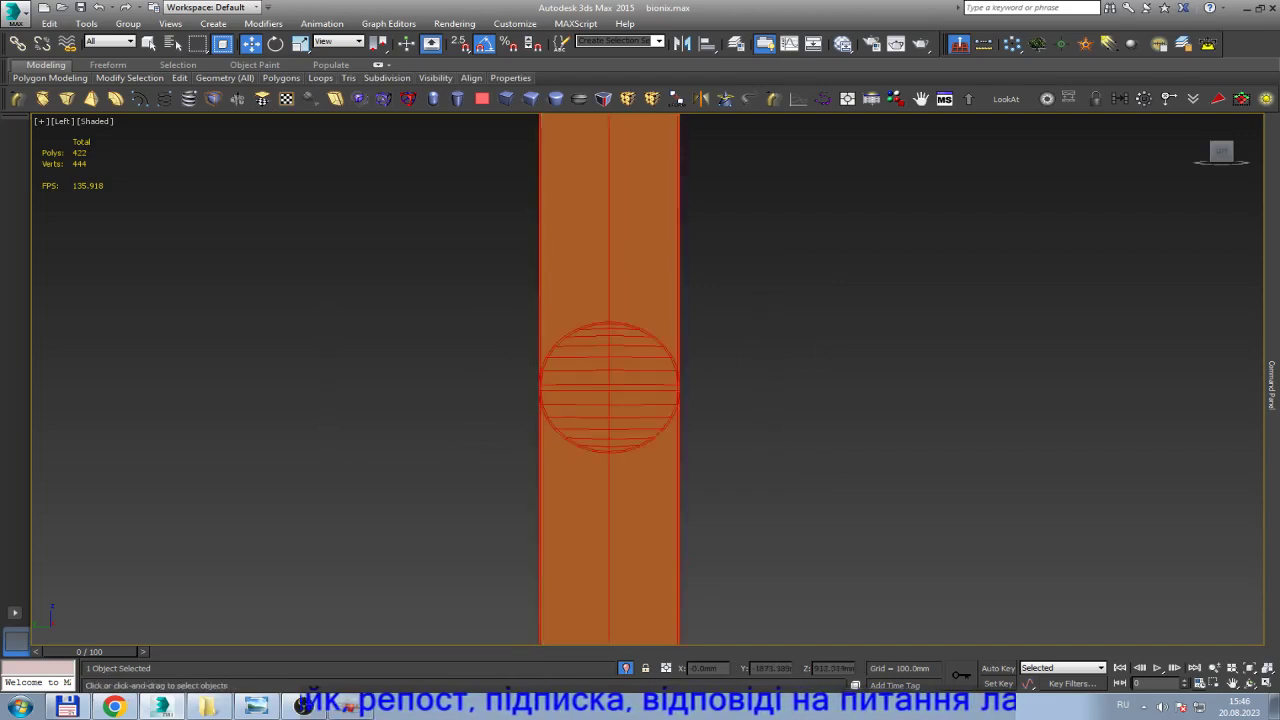
key("ctrl+d")
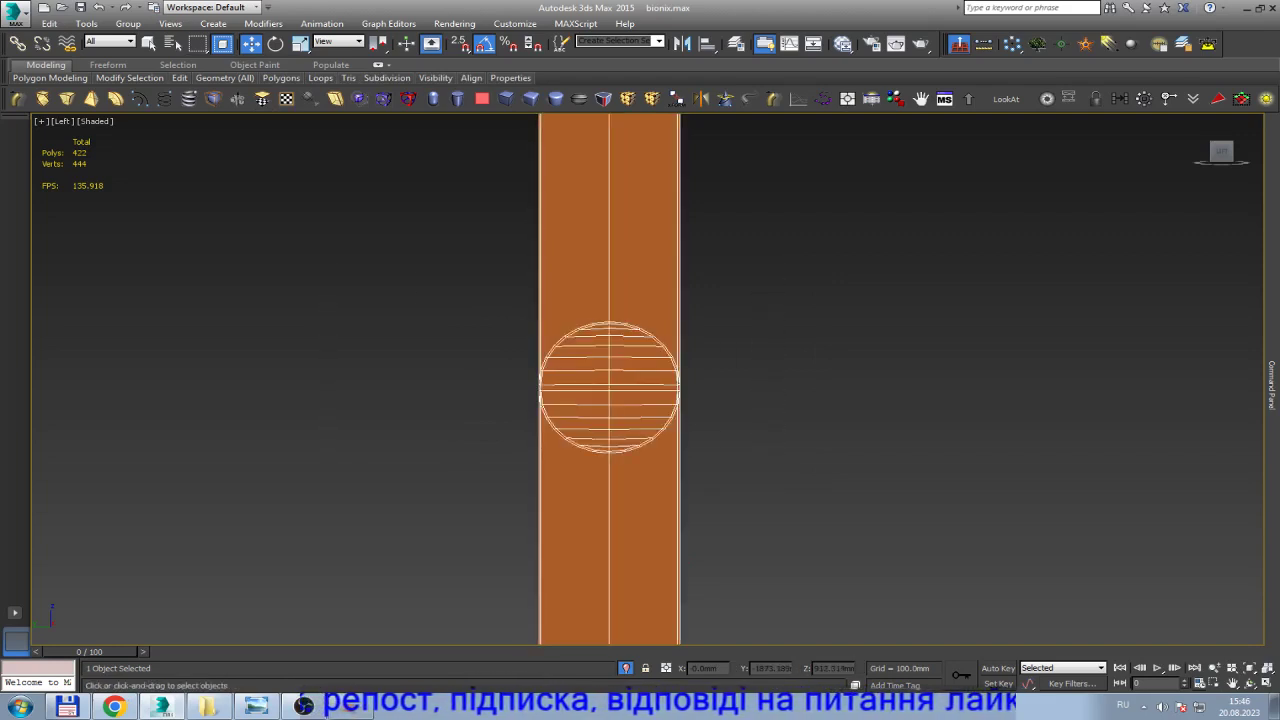
scroll(787, 494, "down", 5)
scroll(787, 494, "down", 3)
Select the rod's upper element in Element mode and delete it.
key("4")
key("5")
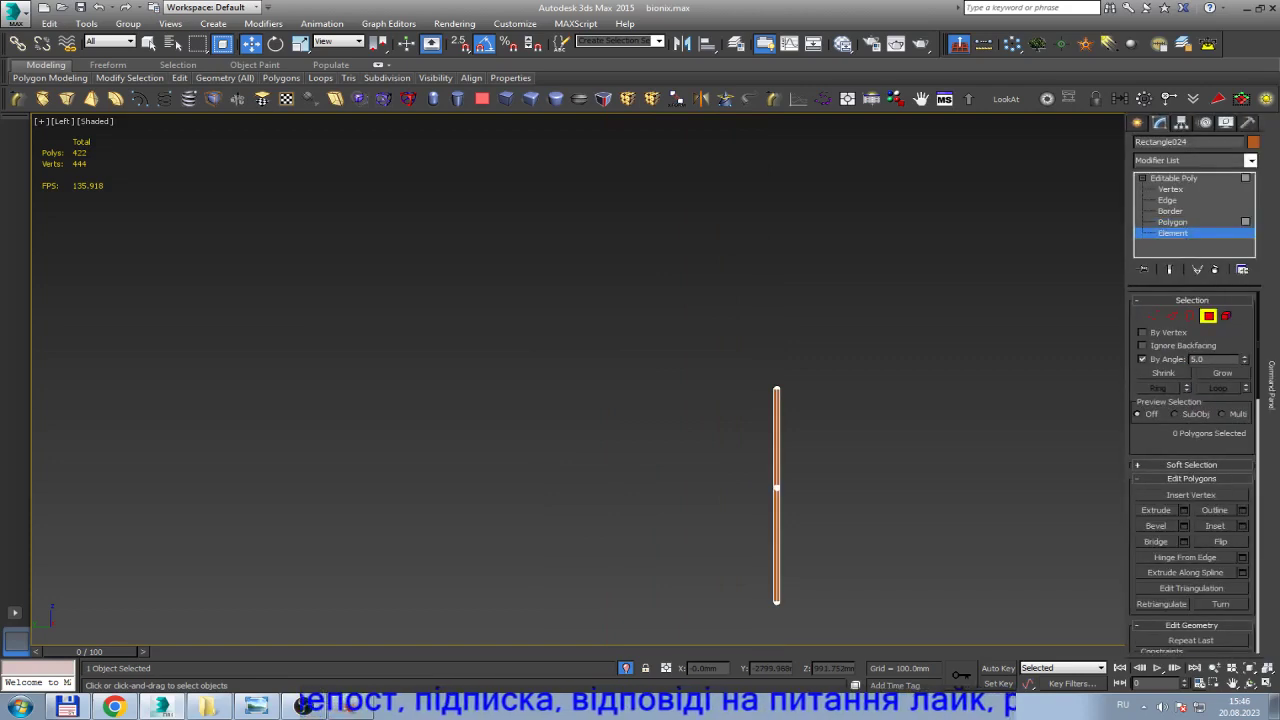
left_click(777, 430)
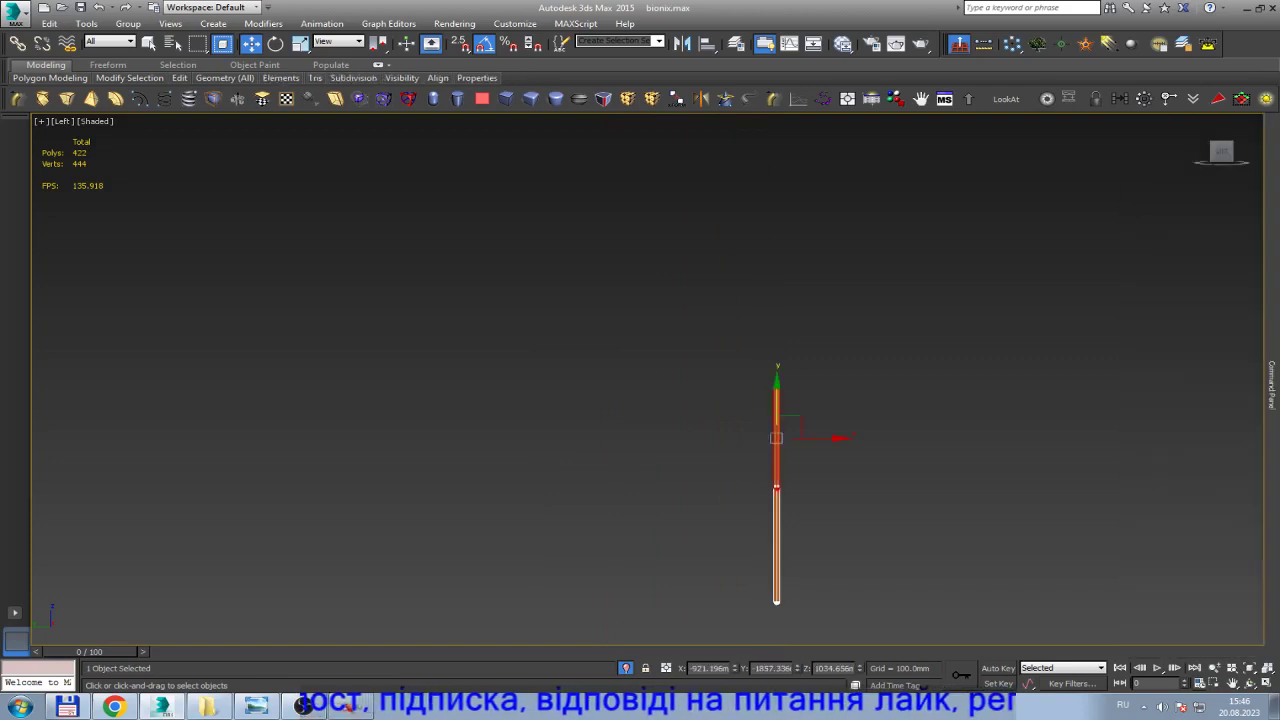
key("Delete")
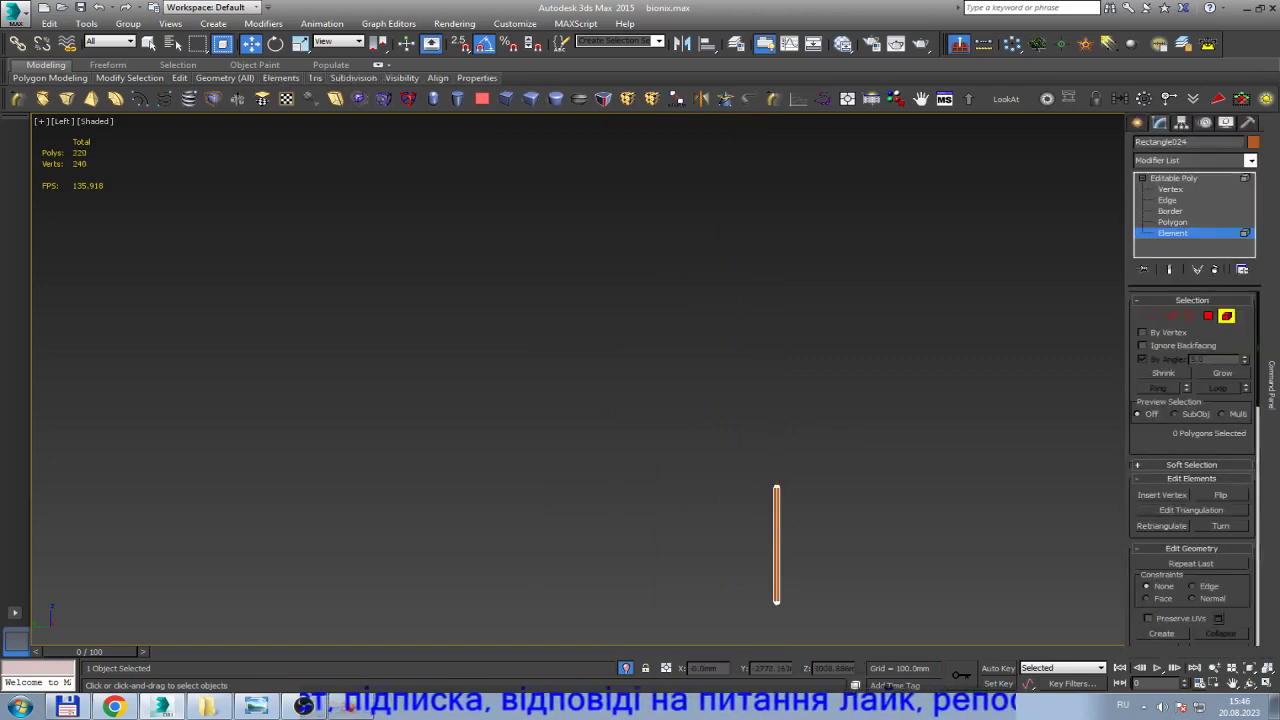
Return to Vertex mode and Unhide All to restore the full vehicle scene.
key("1")
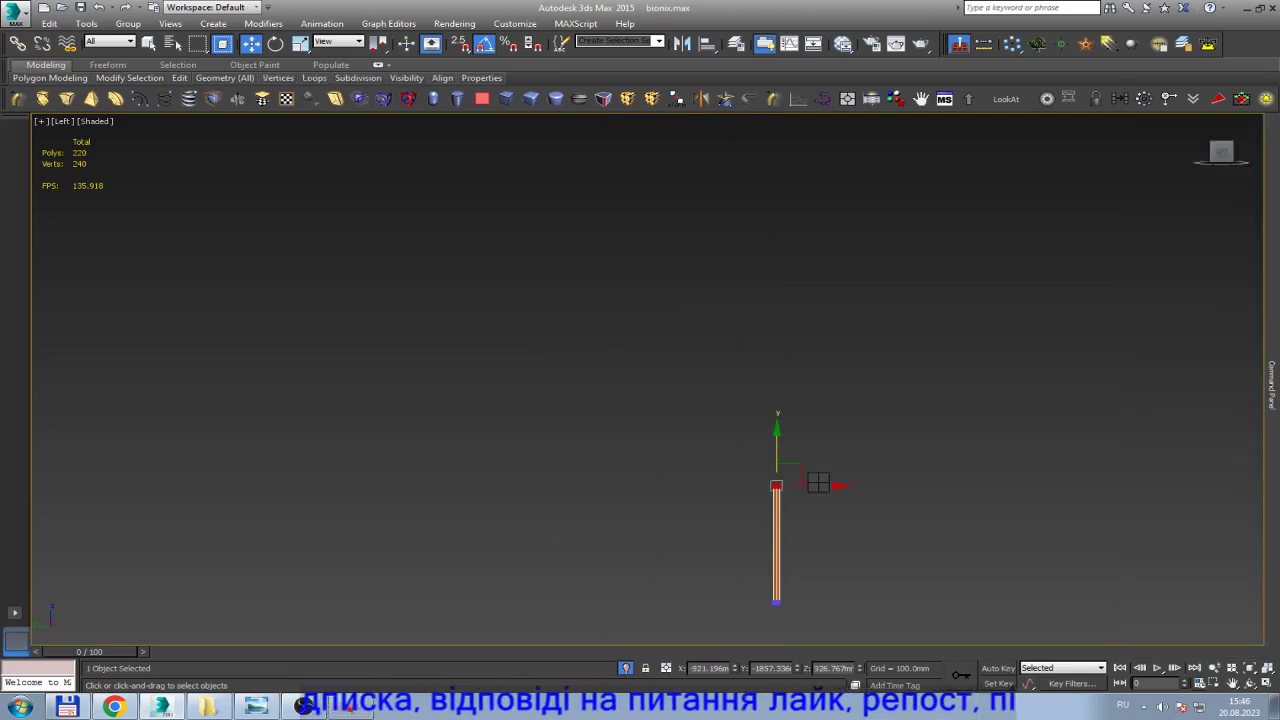
right_click(818, 483)
left_click(870, 445)
key("Return")
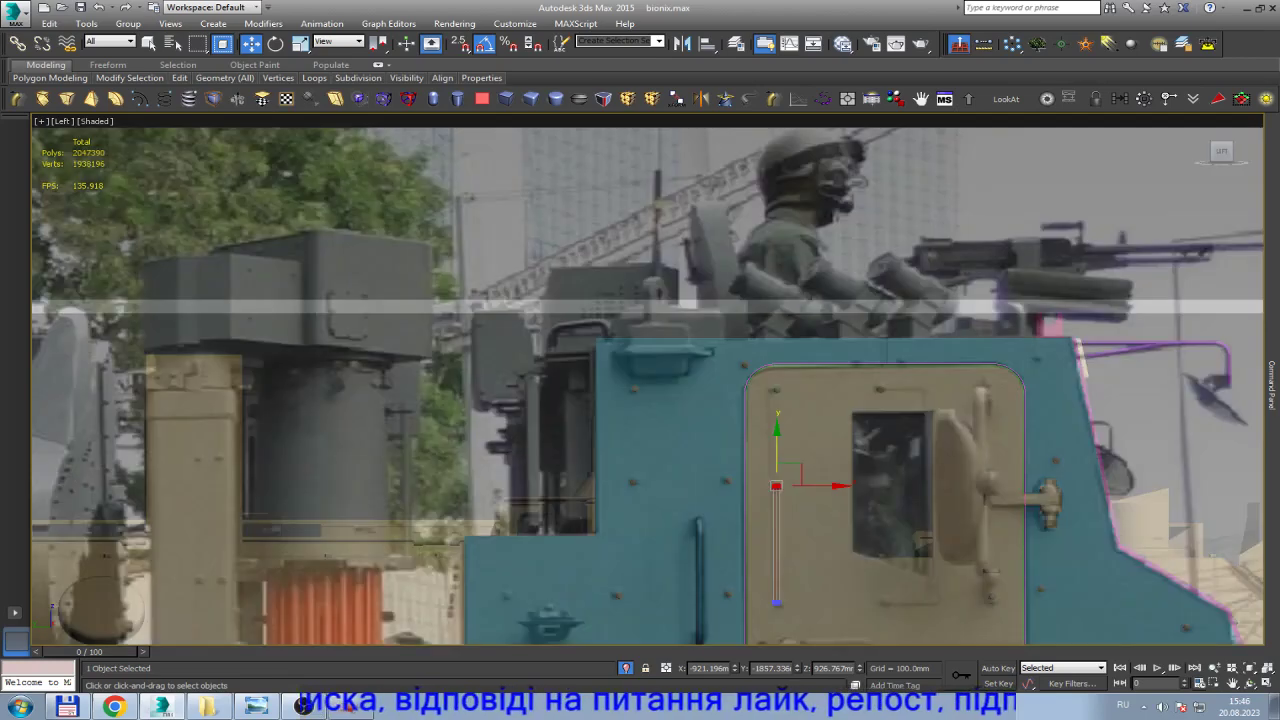
scroll(782, 403, "up", 5)
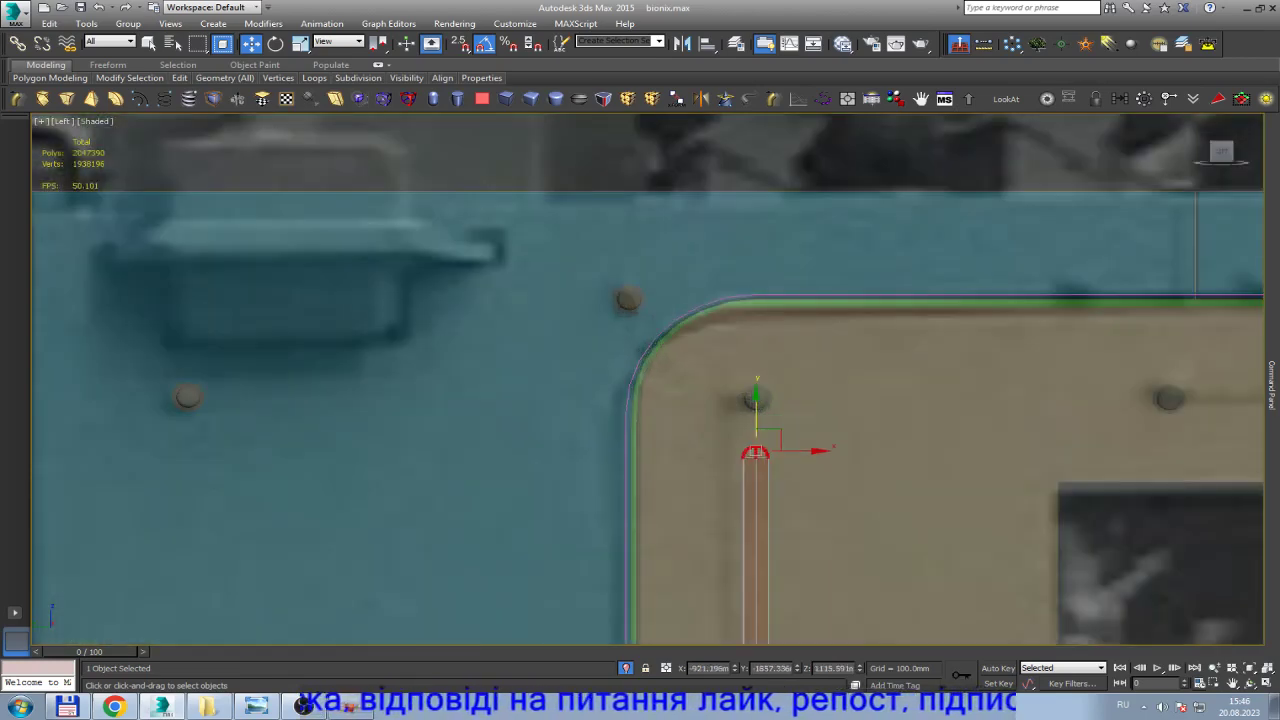
scroll(782, 403, "up", 3)
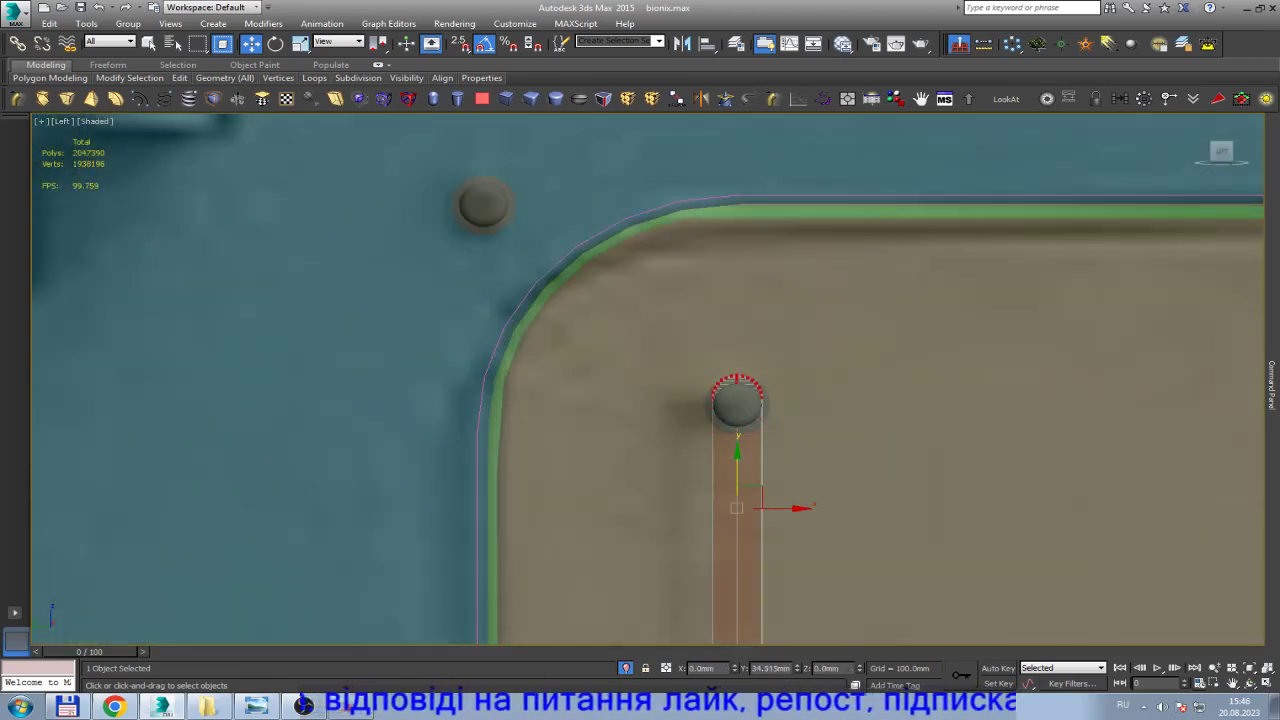
left_click(737, 400)
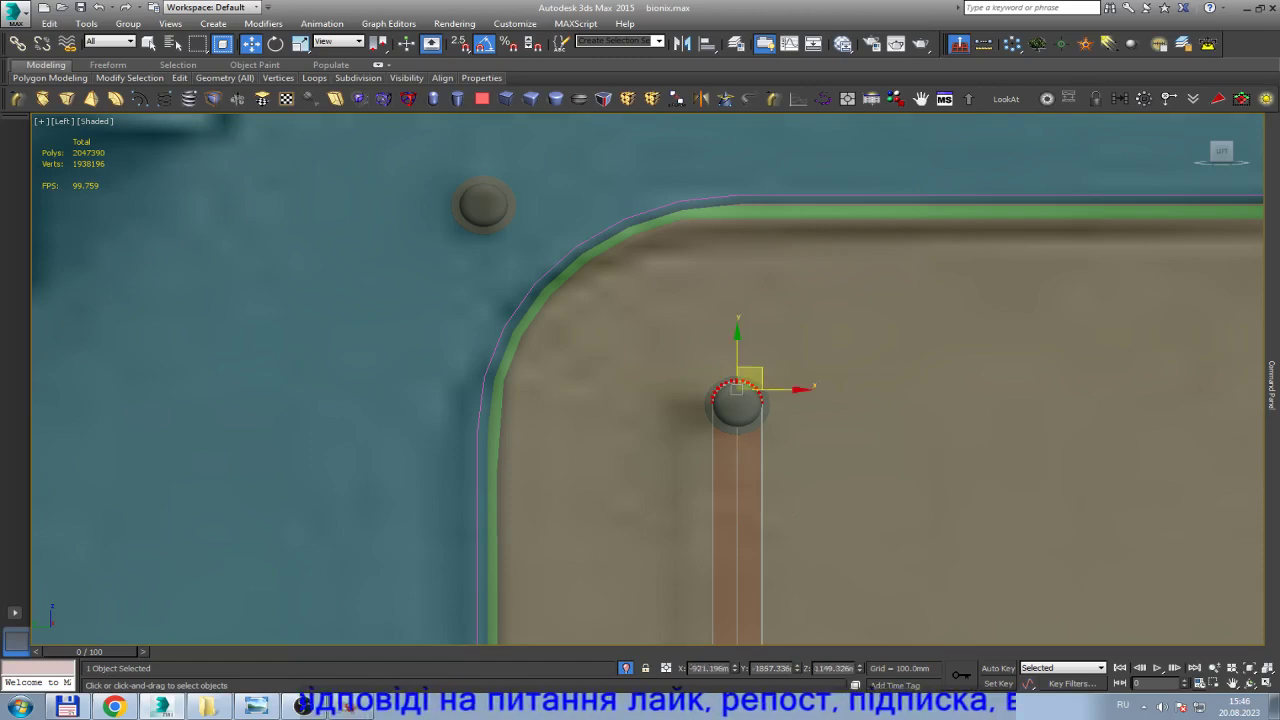
scroll(750, 370, "down", 3)
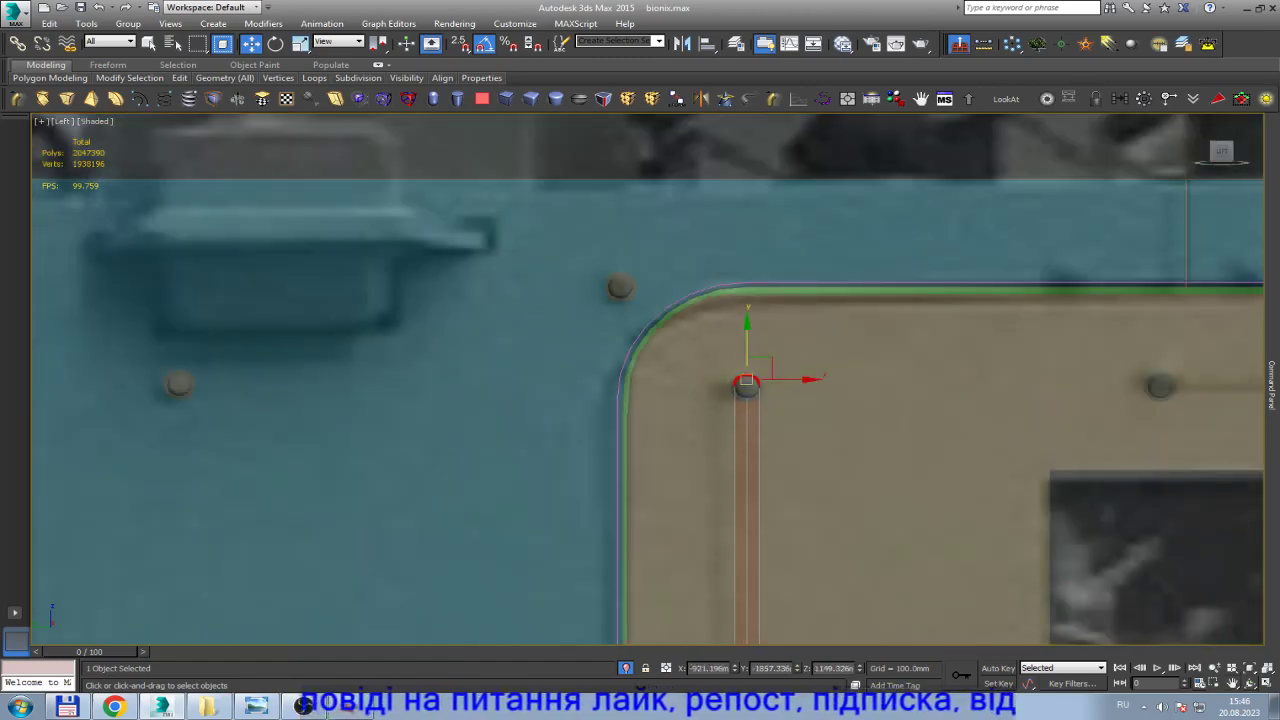
left_click(1249, 683)
mouse_move(700, 420)
left_mouse_down()
mouse_move(740, 340)
mouse_move(680, 360)
mouse_move(713, 412)
left_mouse_up()
scroll(745, 385, "up", 5)
scroll(745, 385, "up", 5)
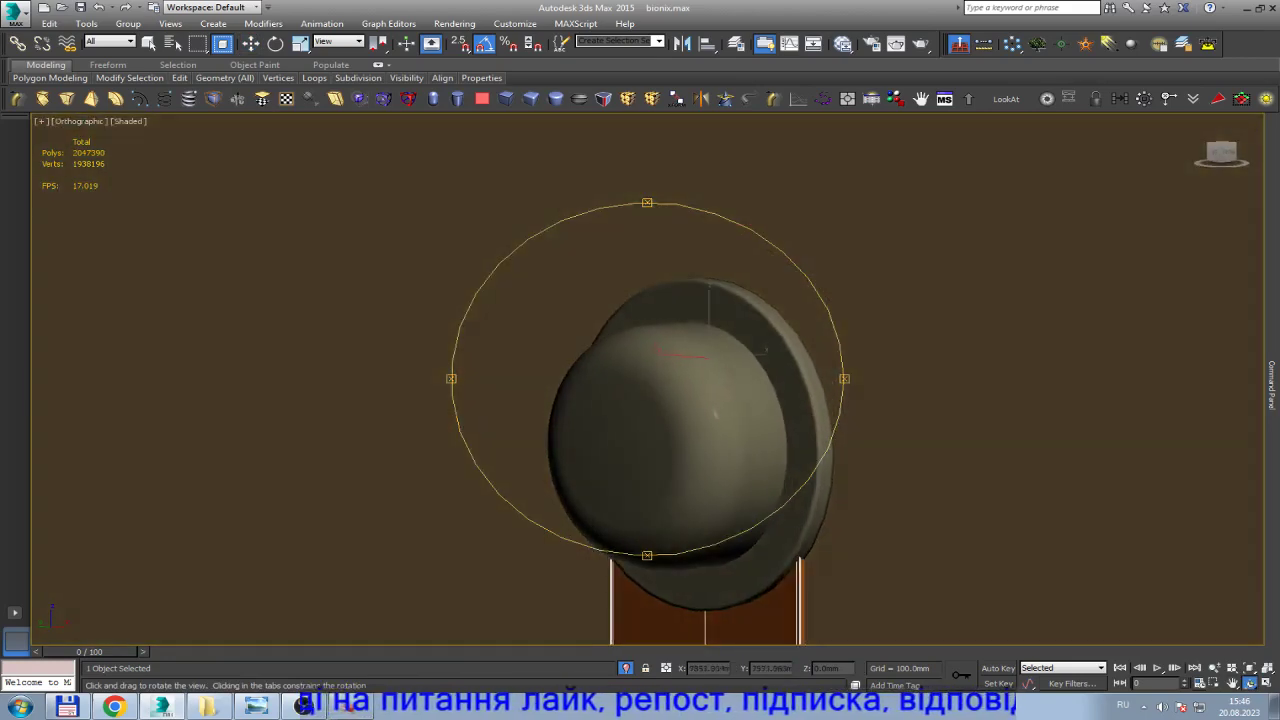
scroll(713, 412, "down", 5)
scroll(713, 412, "down", 5)
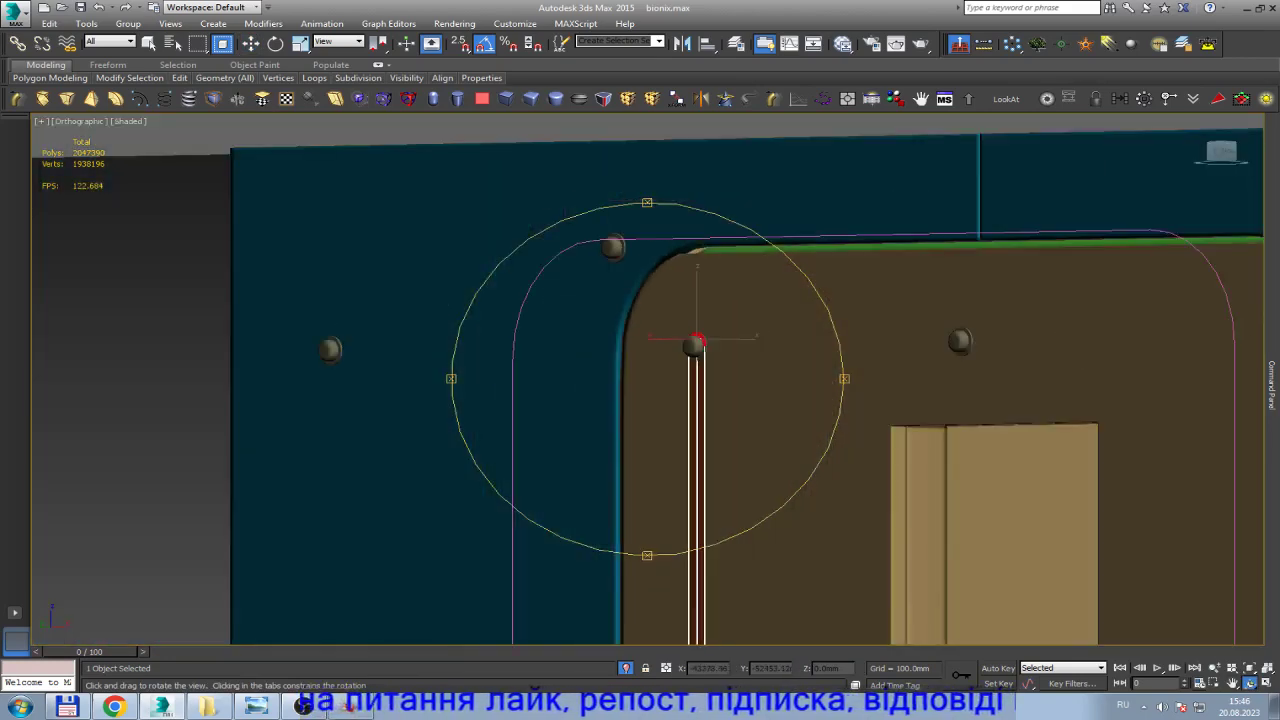
scroll(713, 412, "down", 5)
key("w")
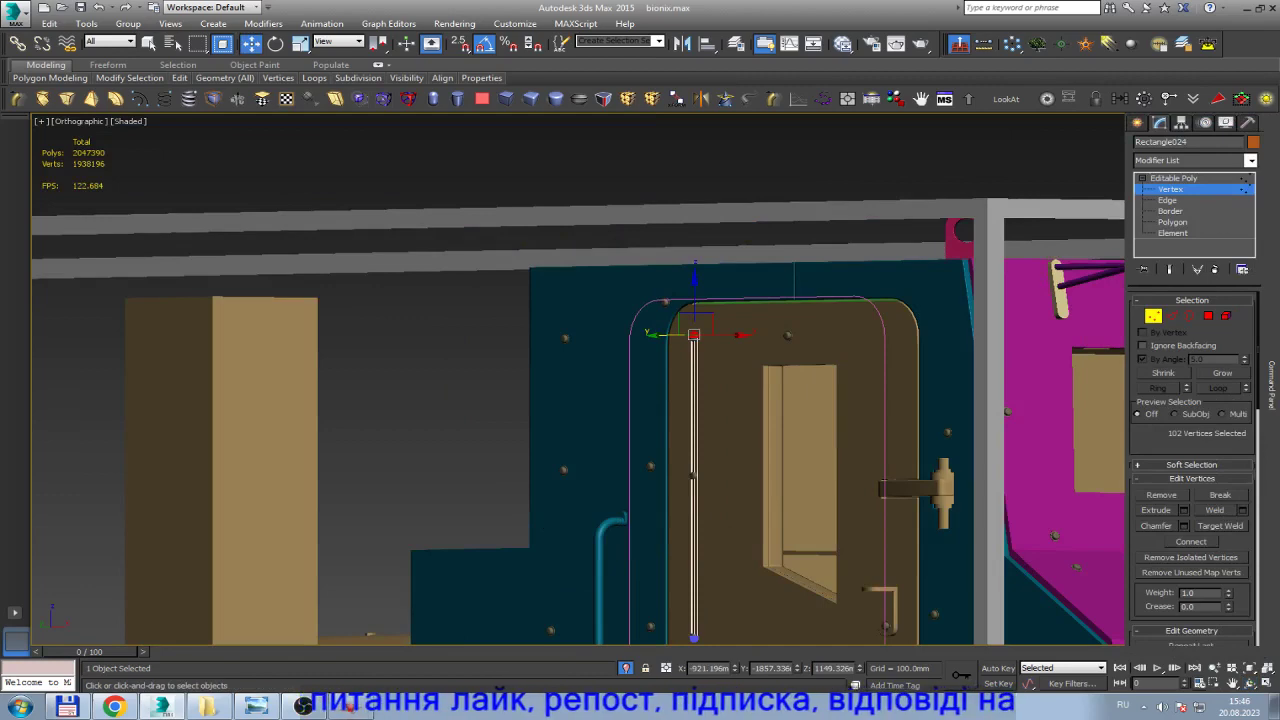
left_click(1173, 177)
left_click(943, 492)
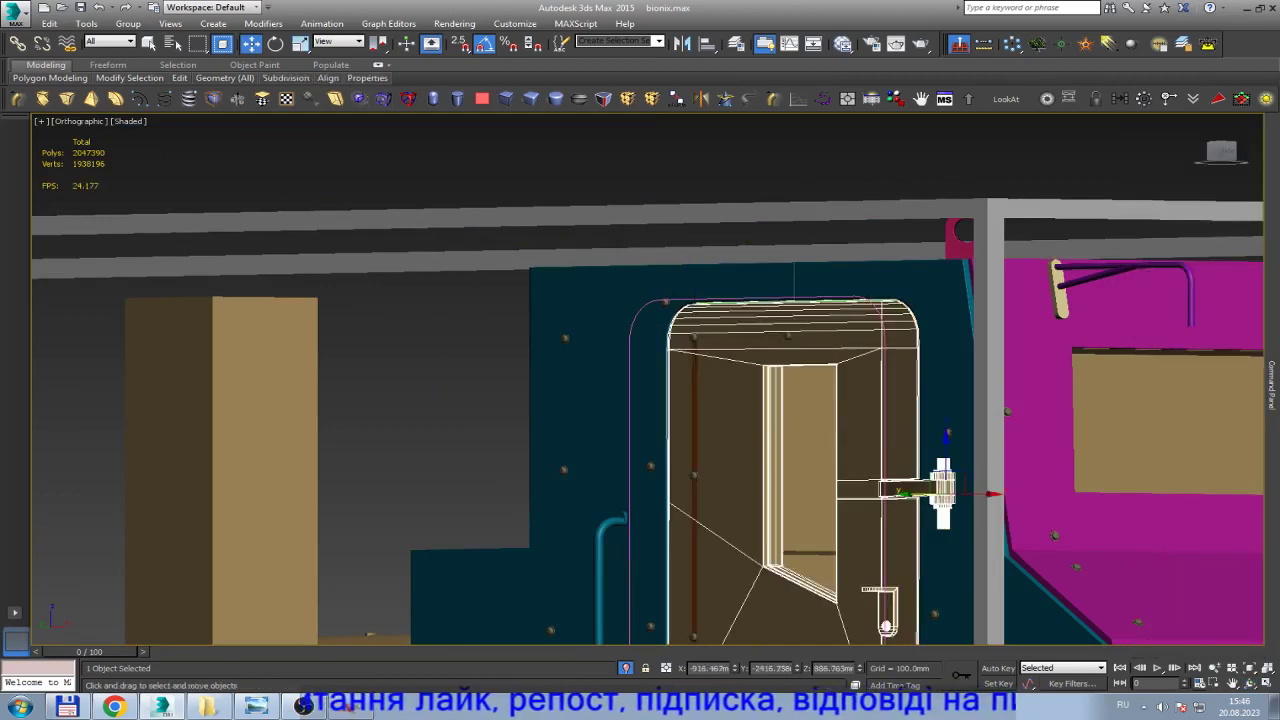
scroll(694, 473, "up", 5)
scroll(694, 473, "up", 4)
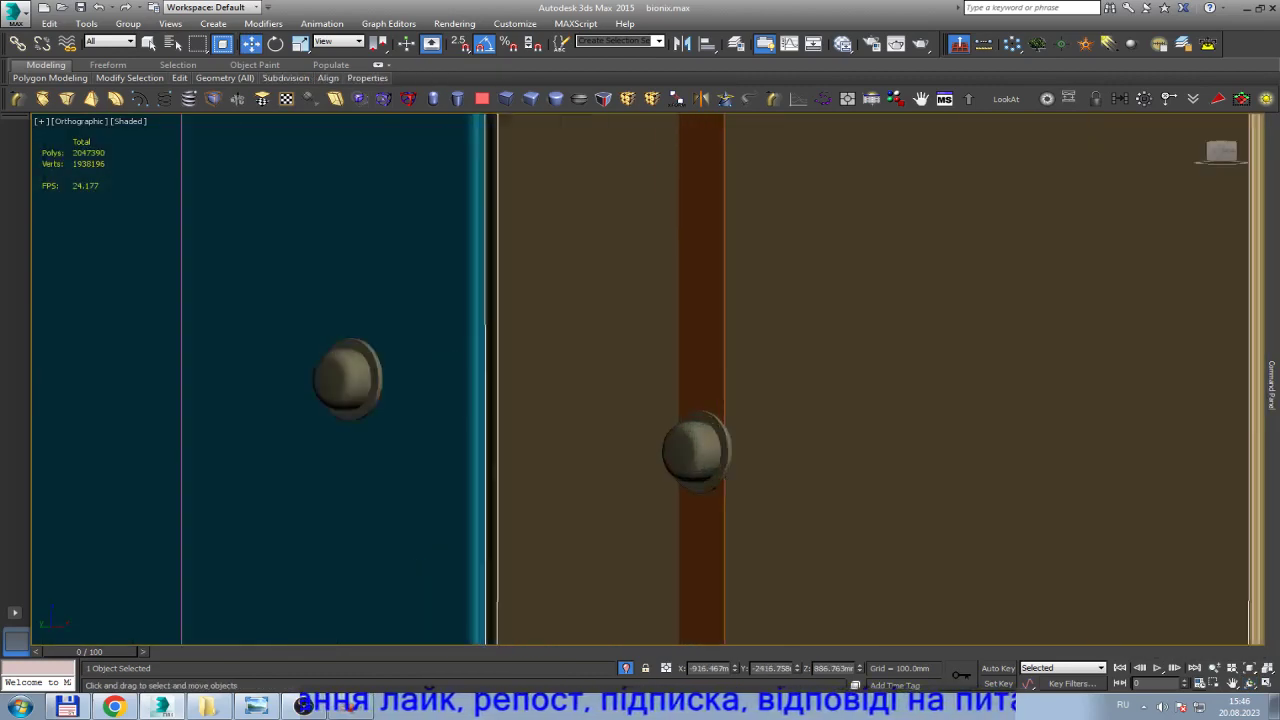
scroll(694, 473, "up", 5)
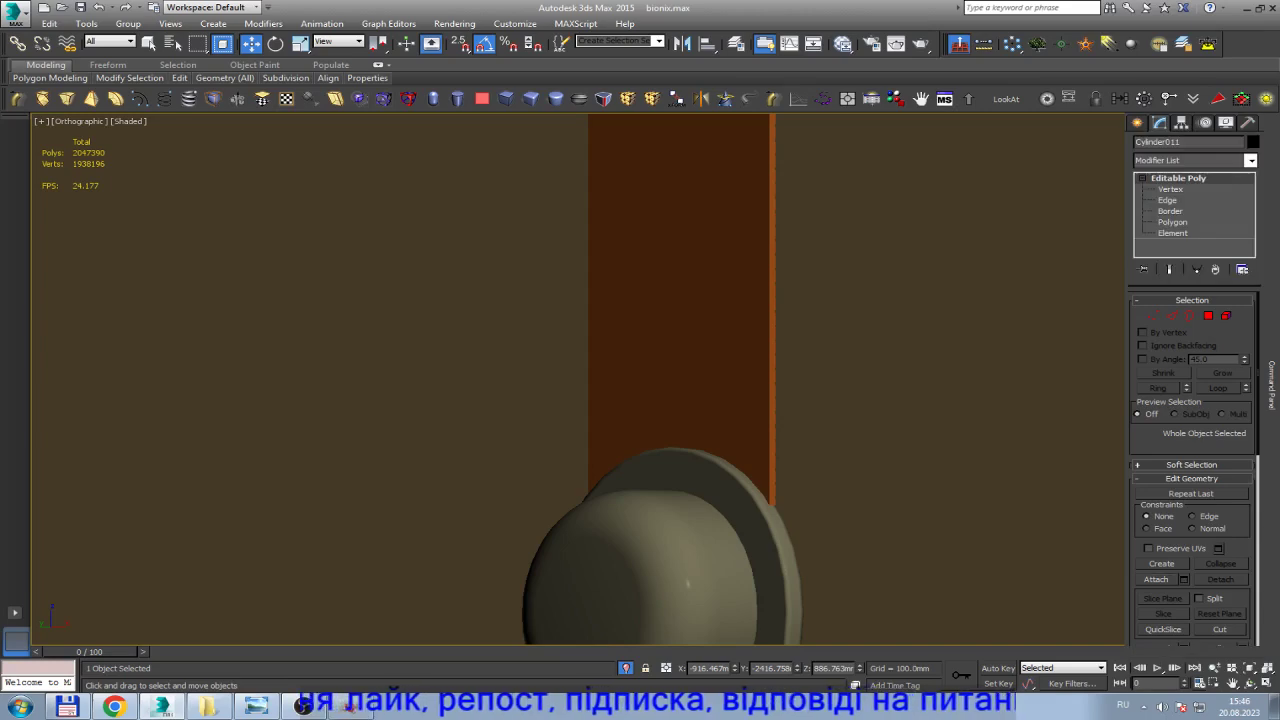
scroll(688, 583, "down", 5)
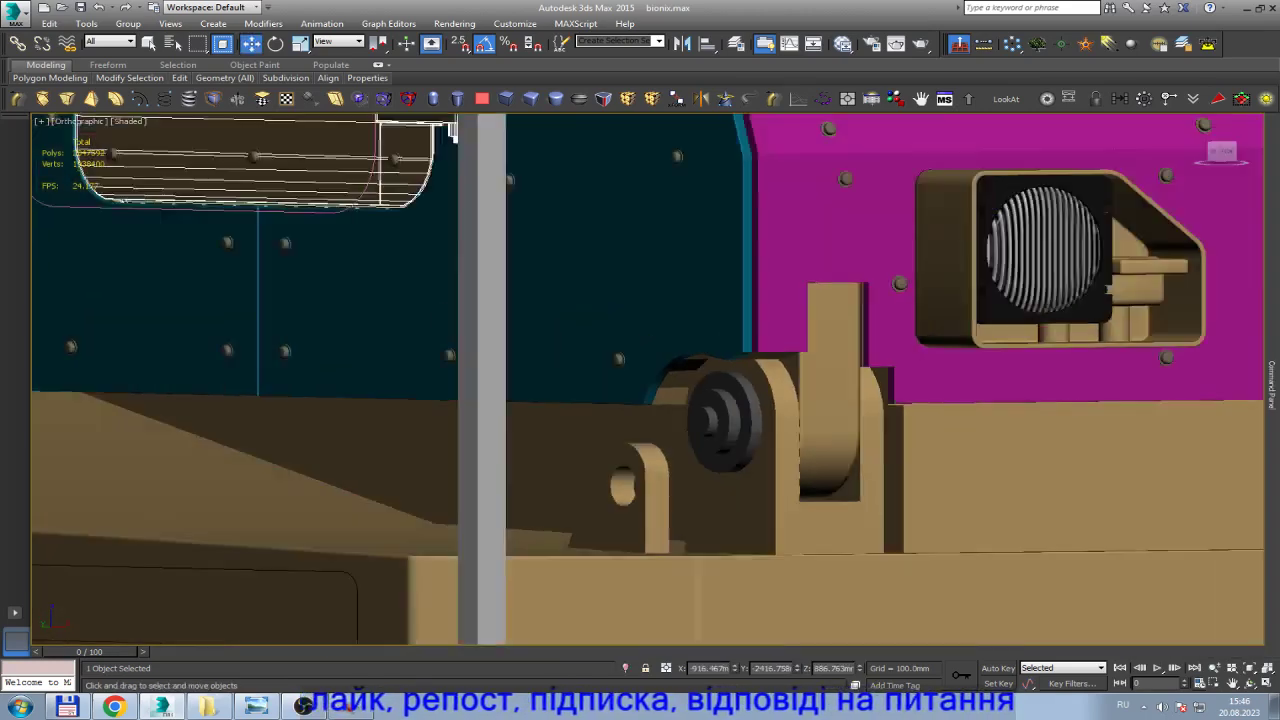
scroll(640, 380, "down", 2)
scroll(640, 380, "down", 4)
scroll(640, 380, "up", 4)
scroll(640, 380, "up", 4)
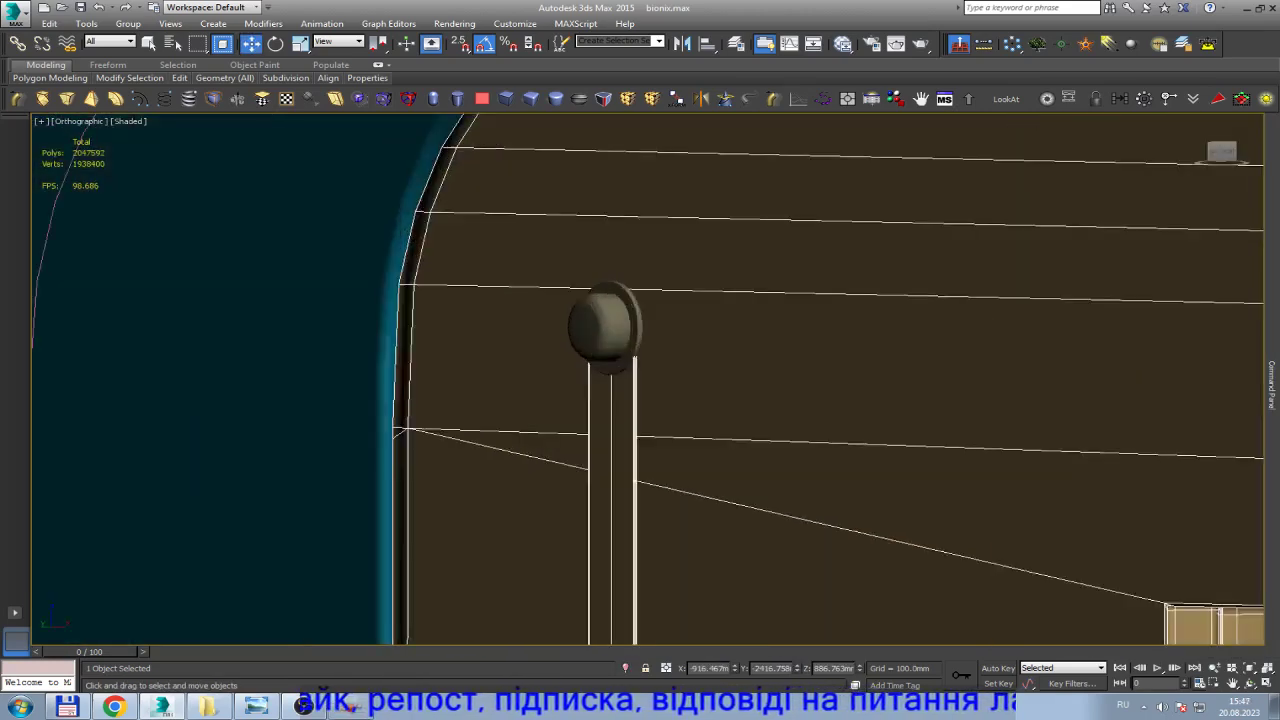
scroll(585, 300, "up", 3)
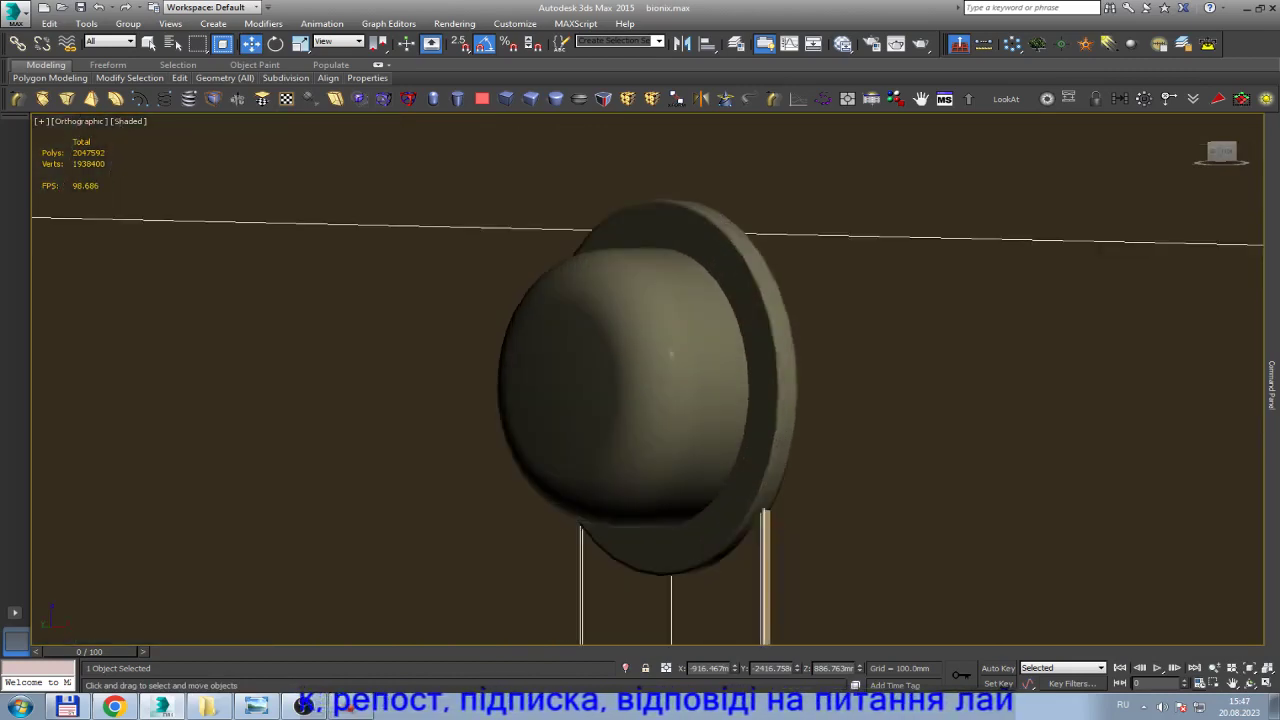
scroll(600, 330, "down", 5)
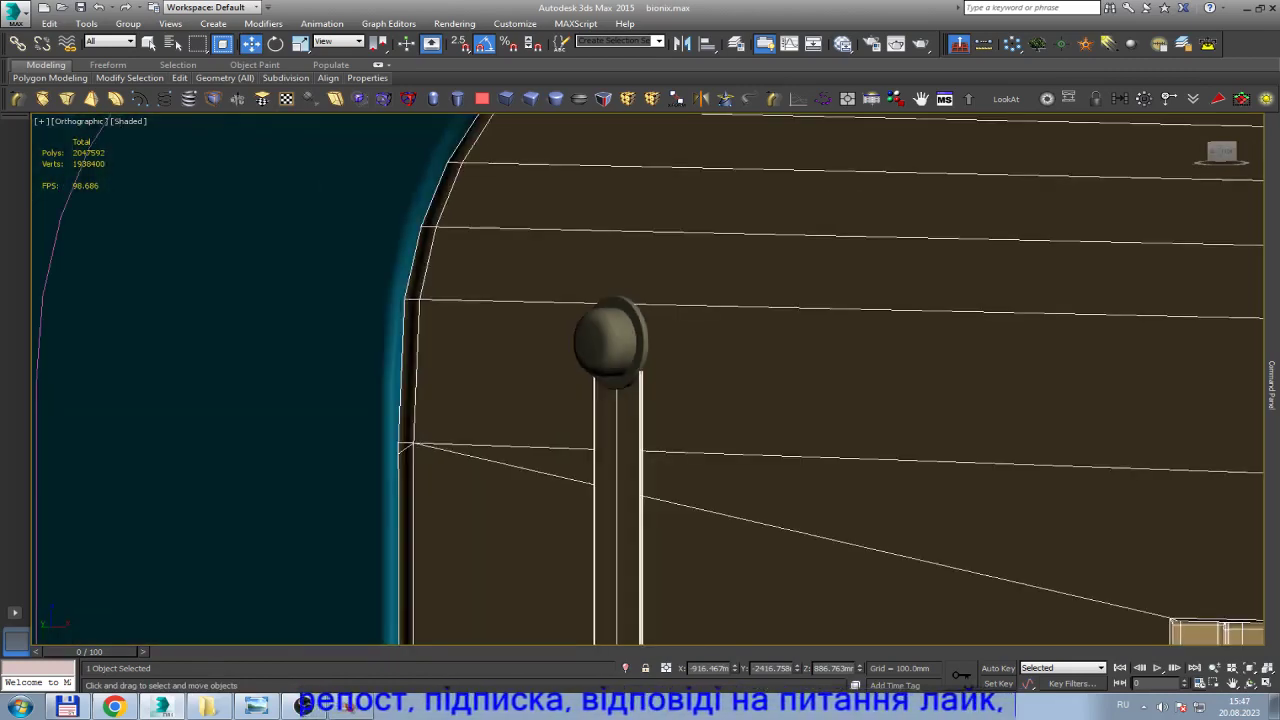
key("l")
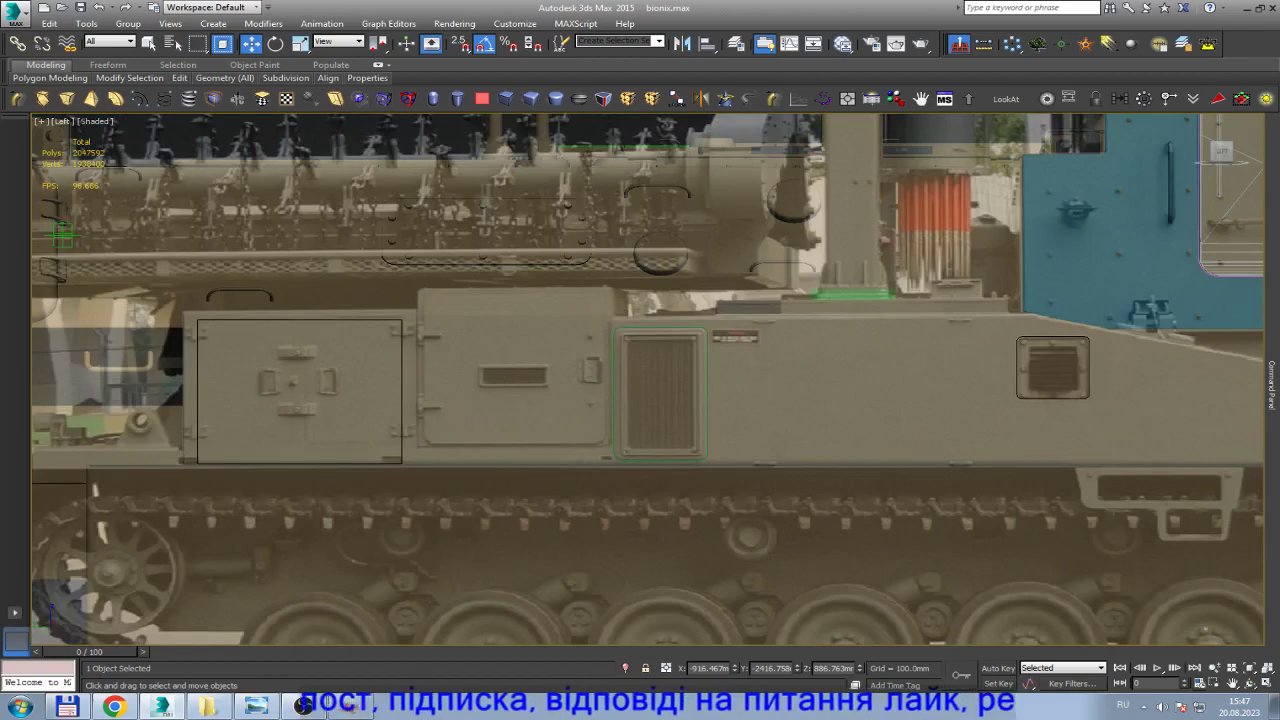
scroll(615, 320, "down", 3)
scroll(825, 330, "up", 3)
scroll(825, 330, "up", 3)
scroll(825, 330, "up", 2)
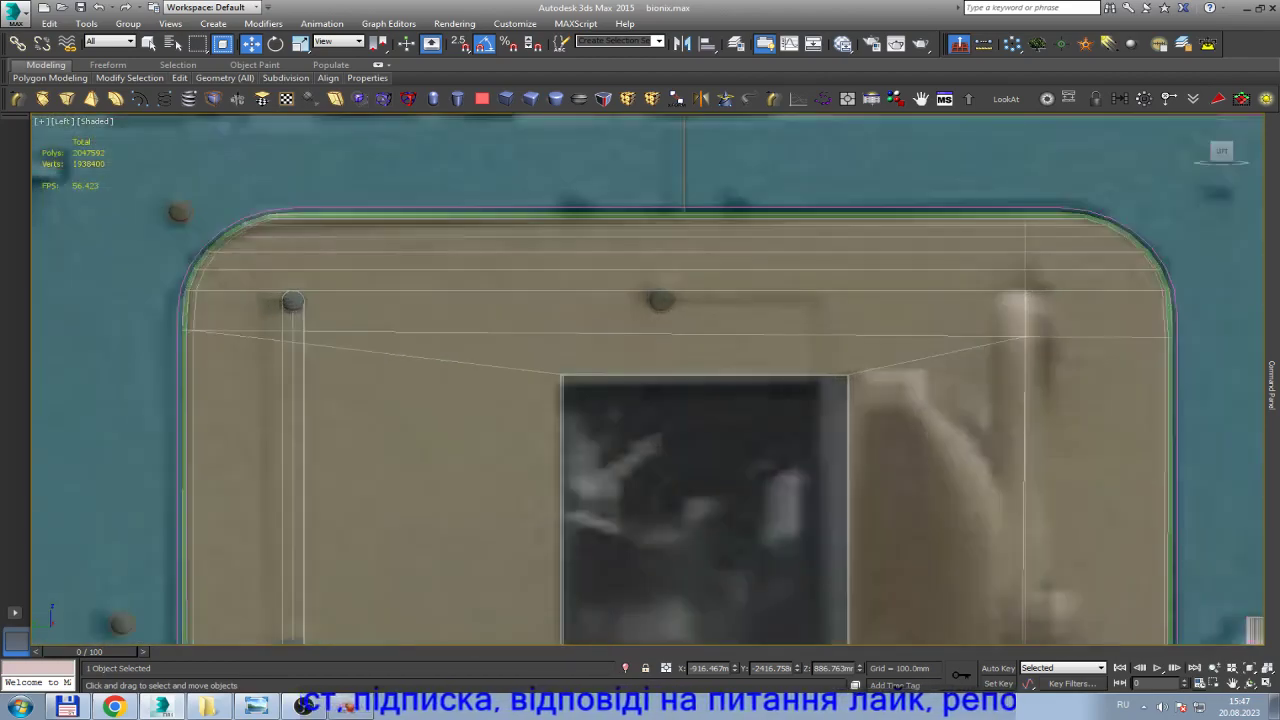
scroll(825, 330, "up", 2)
scroll(617, 318, "down", 2)
scroll(617, 318, "down", 2)
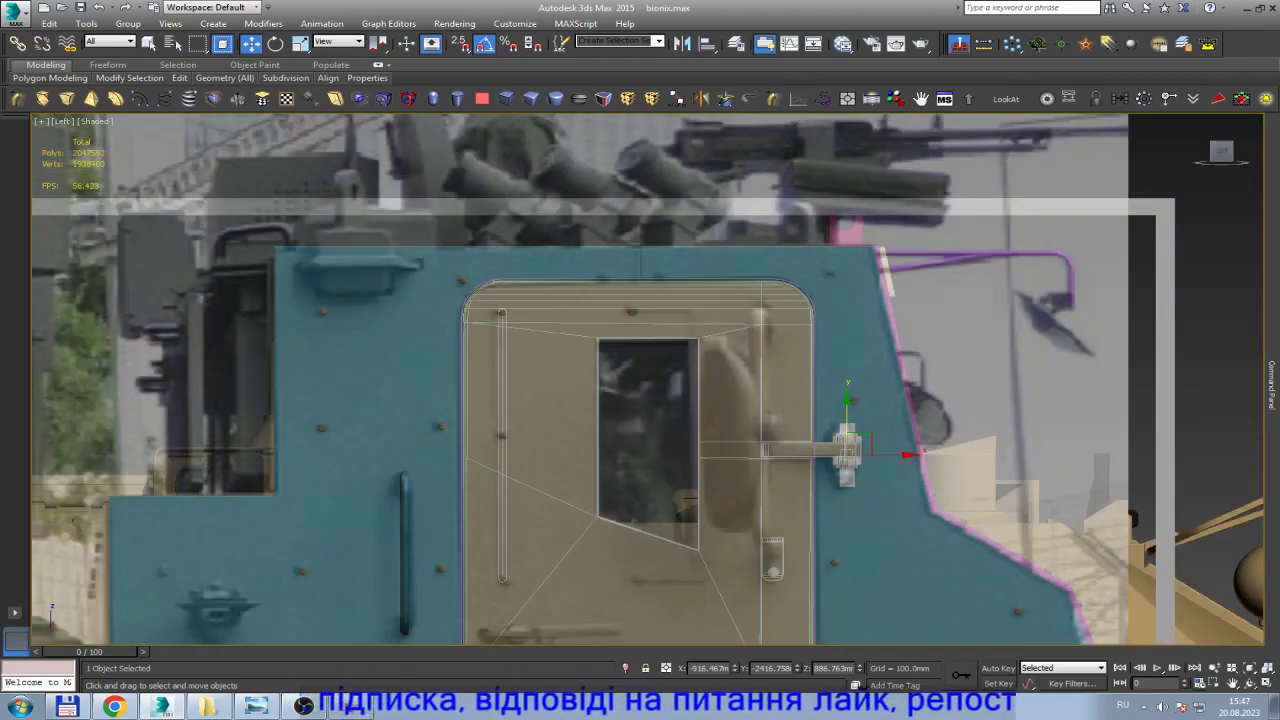
scroll(620, 300, "down", 3)
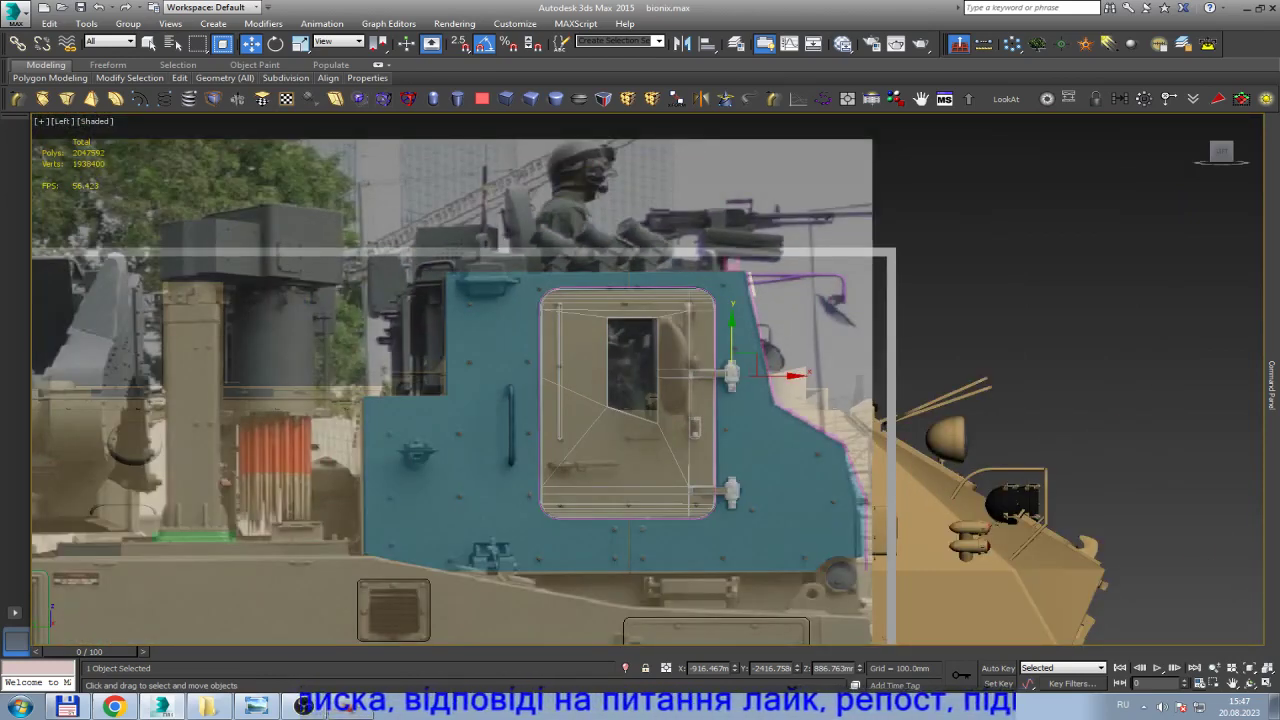
key("f")
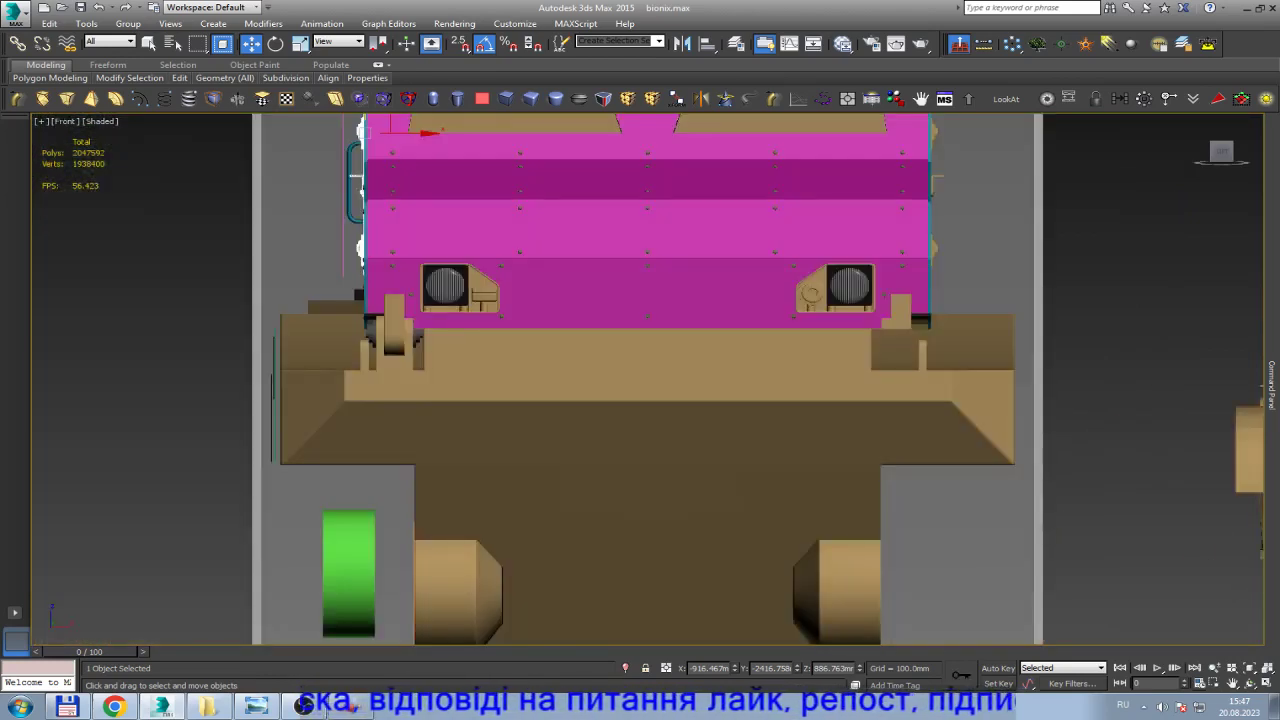
scroll(625, 360, "down", 5)
scroll(1000, 308, "up", 3)
scroll(1000, 308, "up", 5)
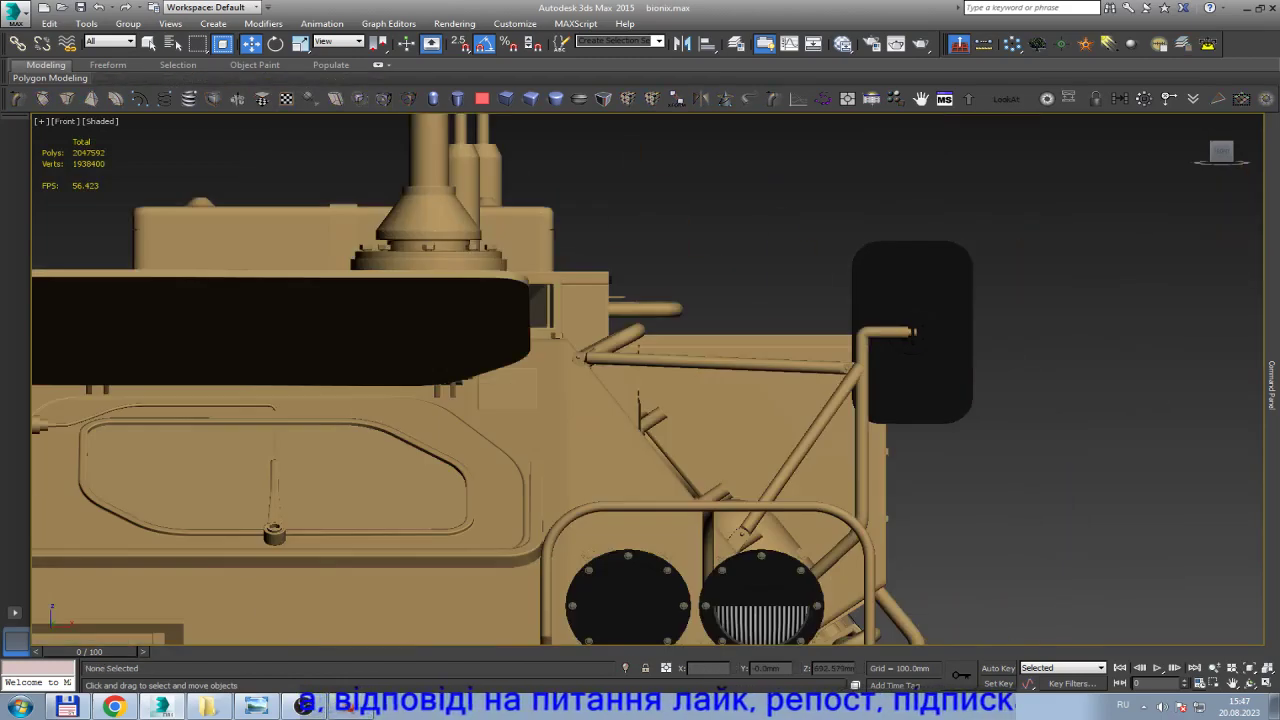
left_click(853, 400)
key("z")
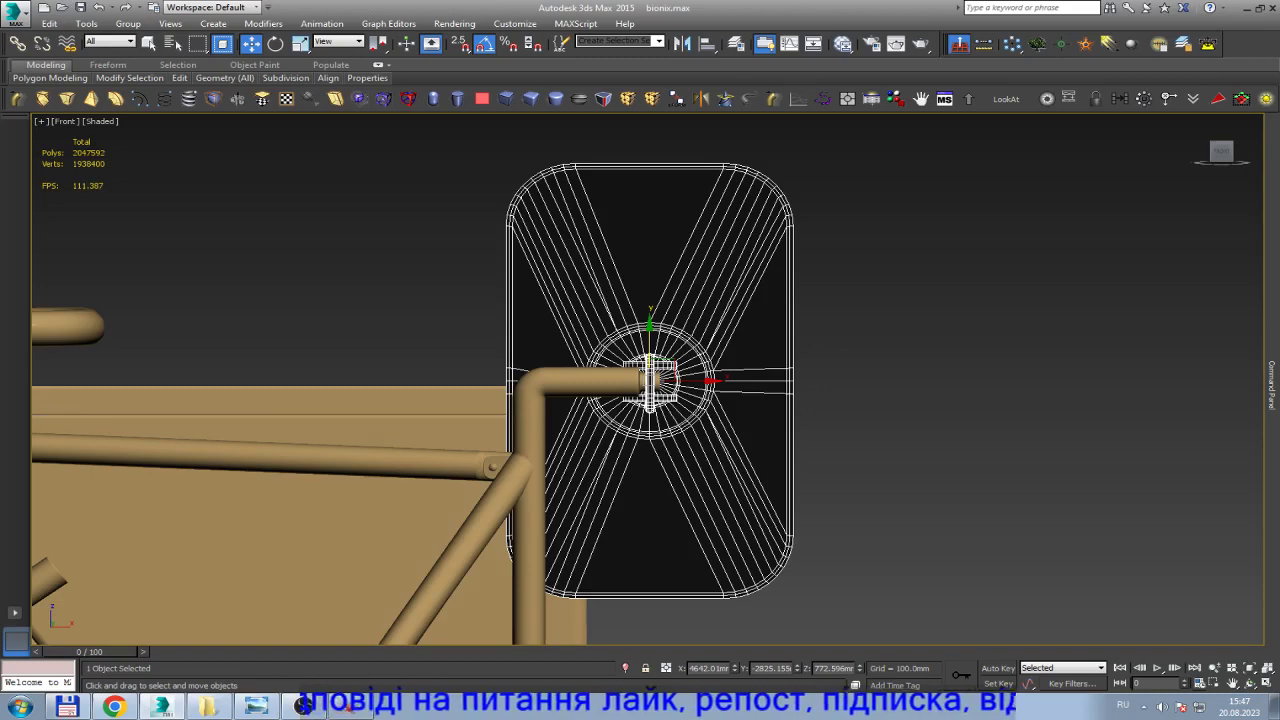
key("ctrl+d")
key("shift+z")
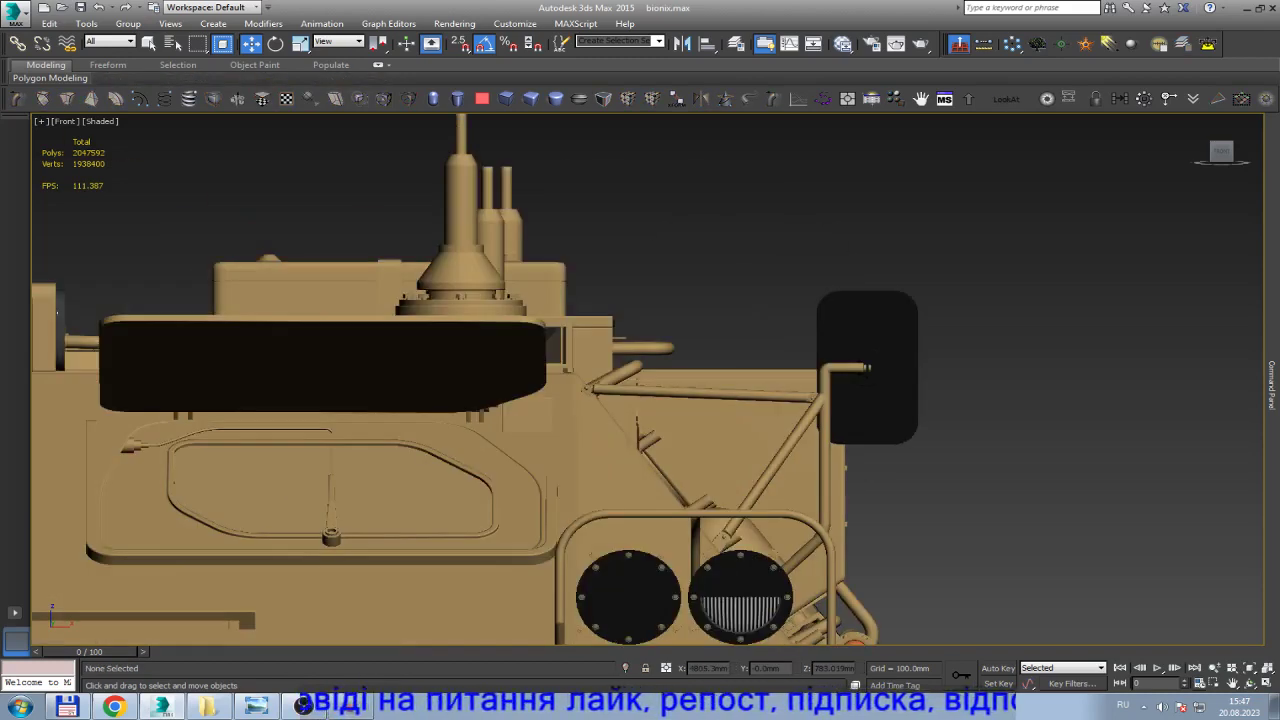
key("shift+z")
key("shift+z")
key("shift+z")
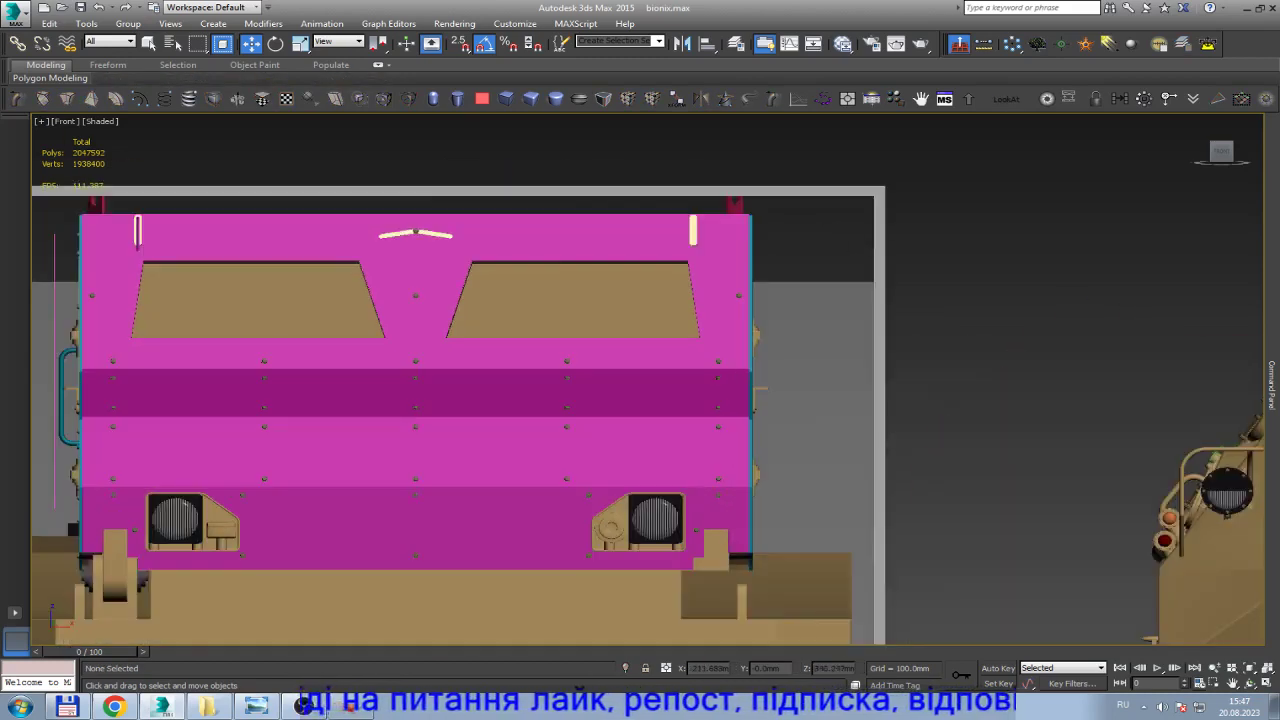
key("ctrl+z")
key("shift+z")
key("shift+z")
key("shift+z")
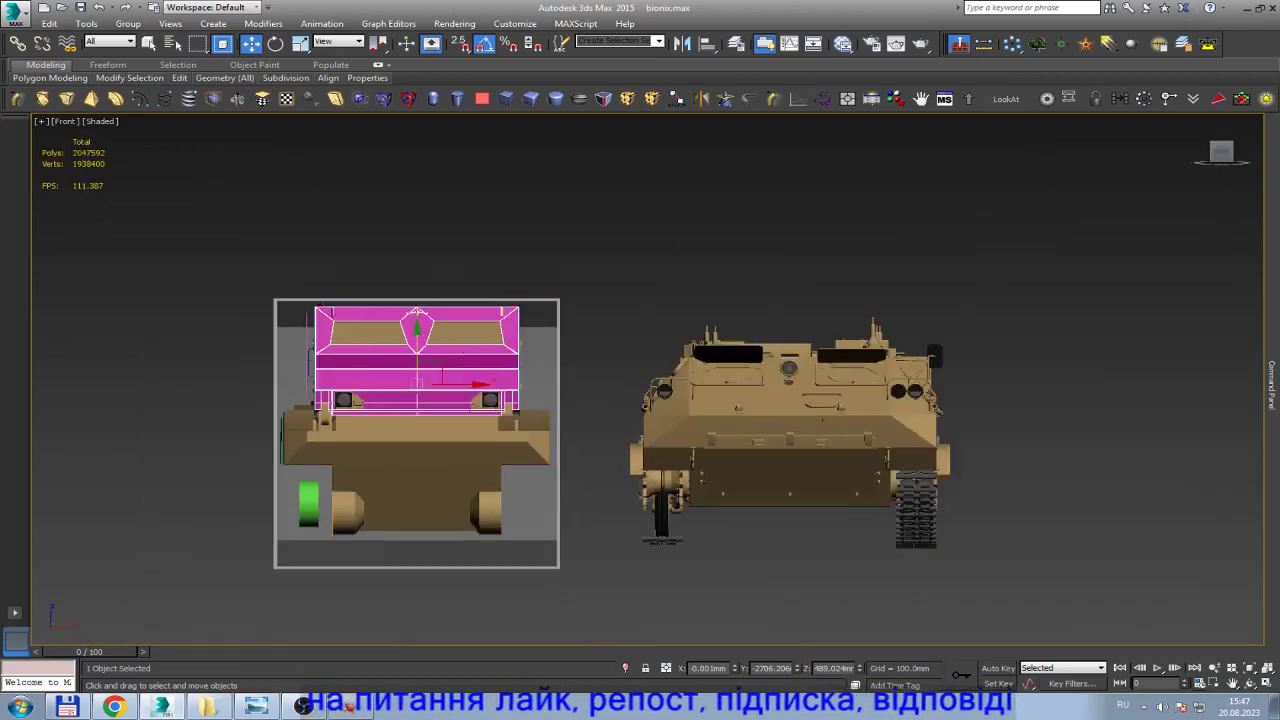
scroll(762, 364, "up", 5)
scroll(762, 364, "up", 5)
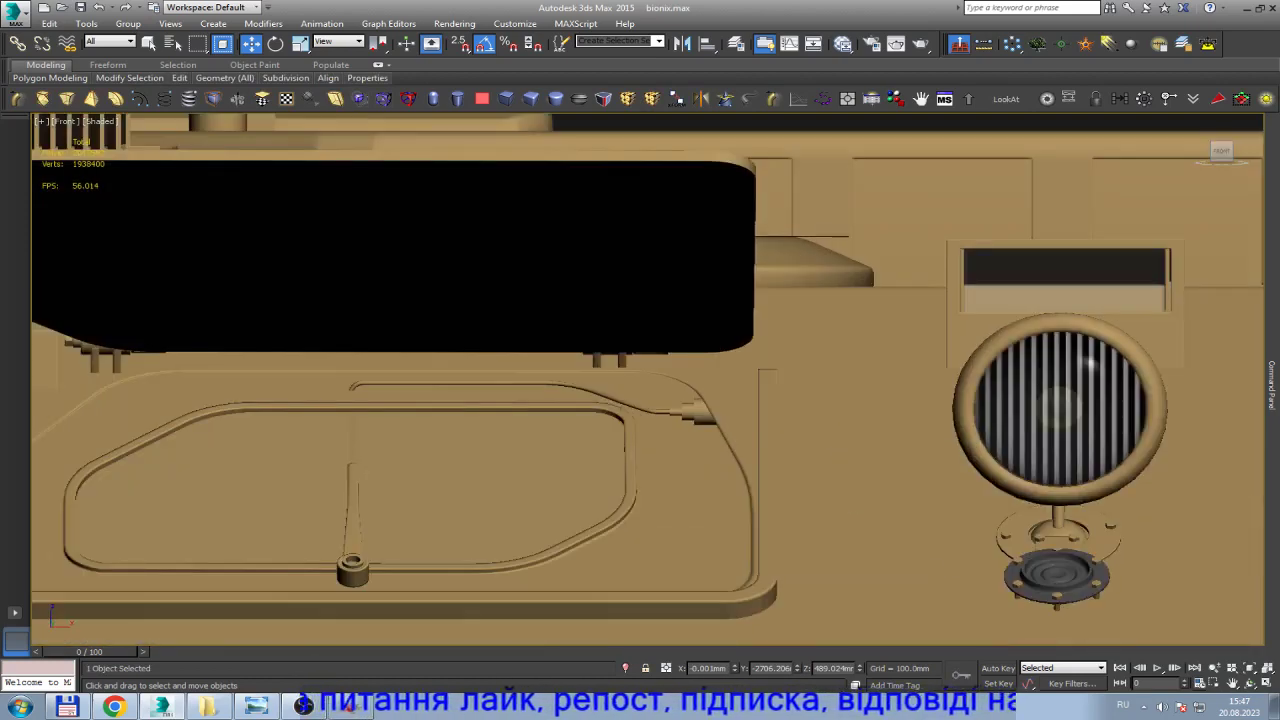
Select the wiper arm and move it up onto the vehicle front.
left_click(352, 500)
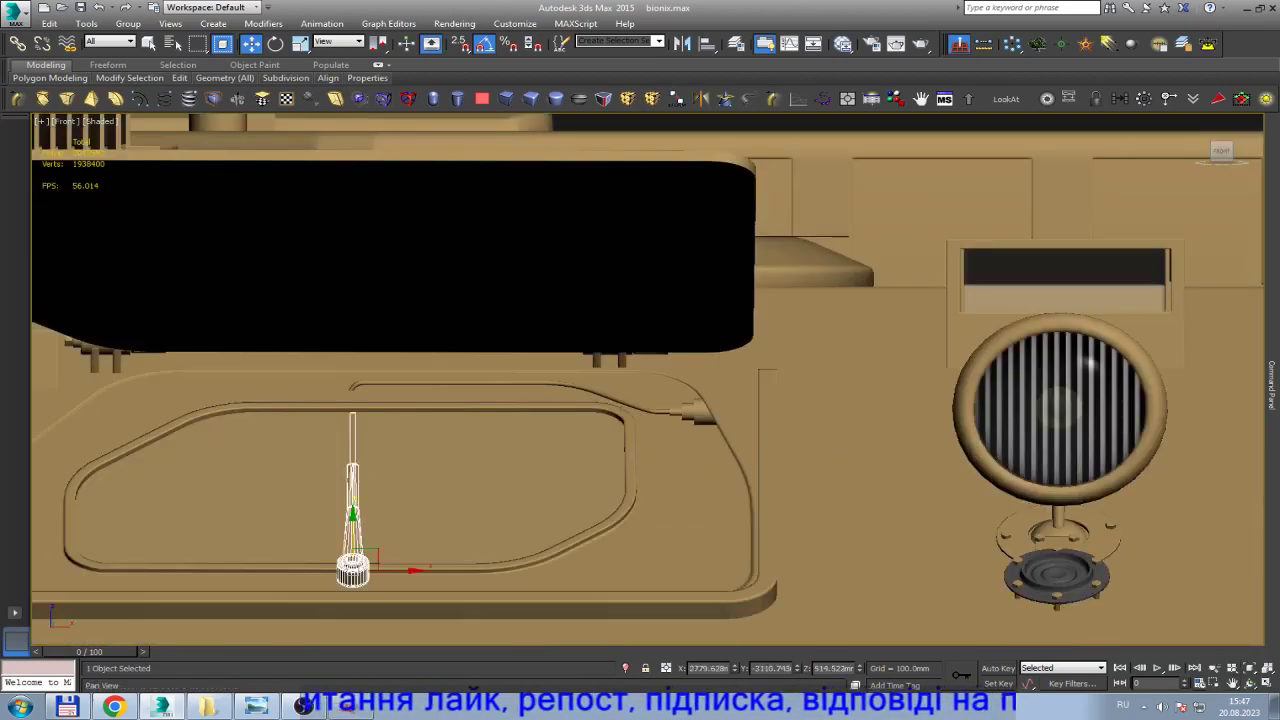
scroll(627, 482, "down", 5)
scroll(627, 482, "down", 4)
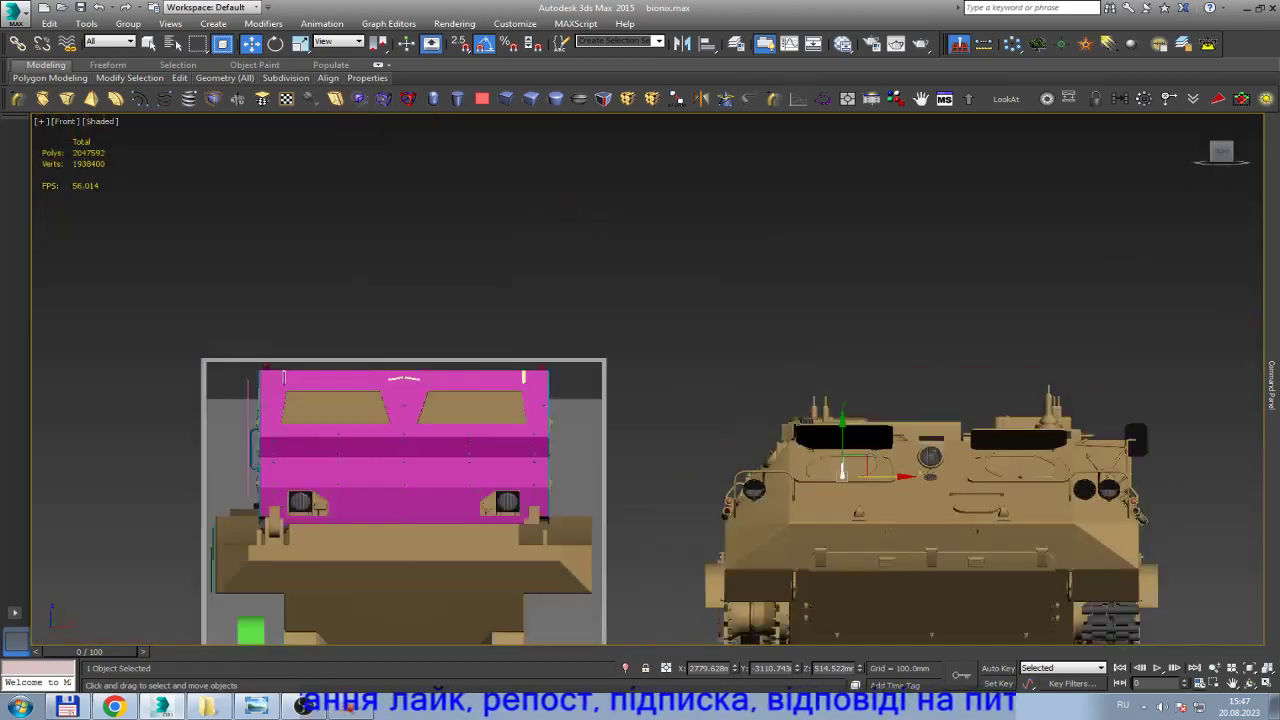
scroll(627, 482, "down", 2)
left_click_drag(590, 476, 489, 422)
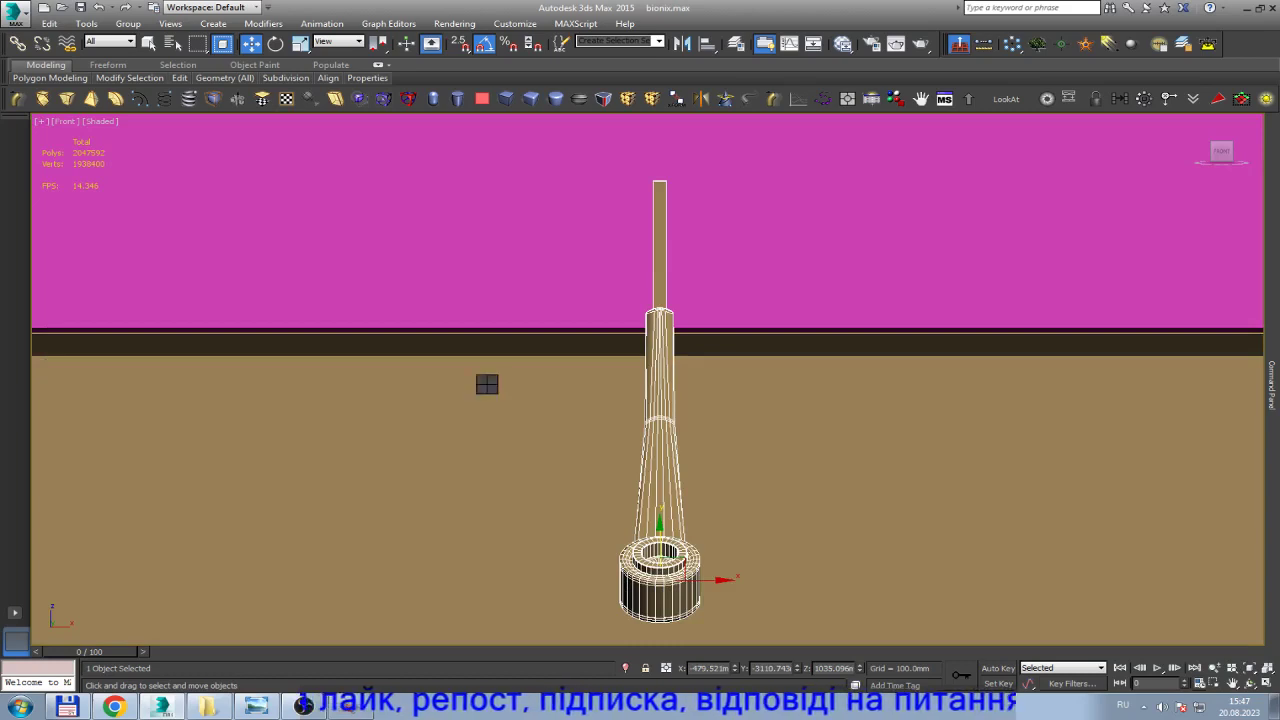
Rotate the wiper arm 25° on X and -155° on Z so it hangs downward.
key("e")
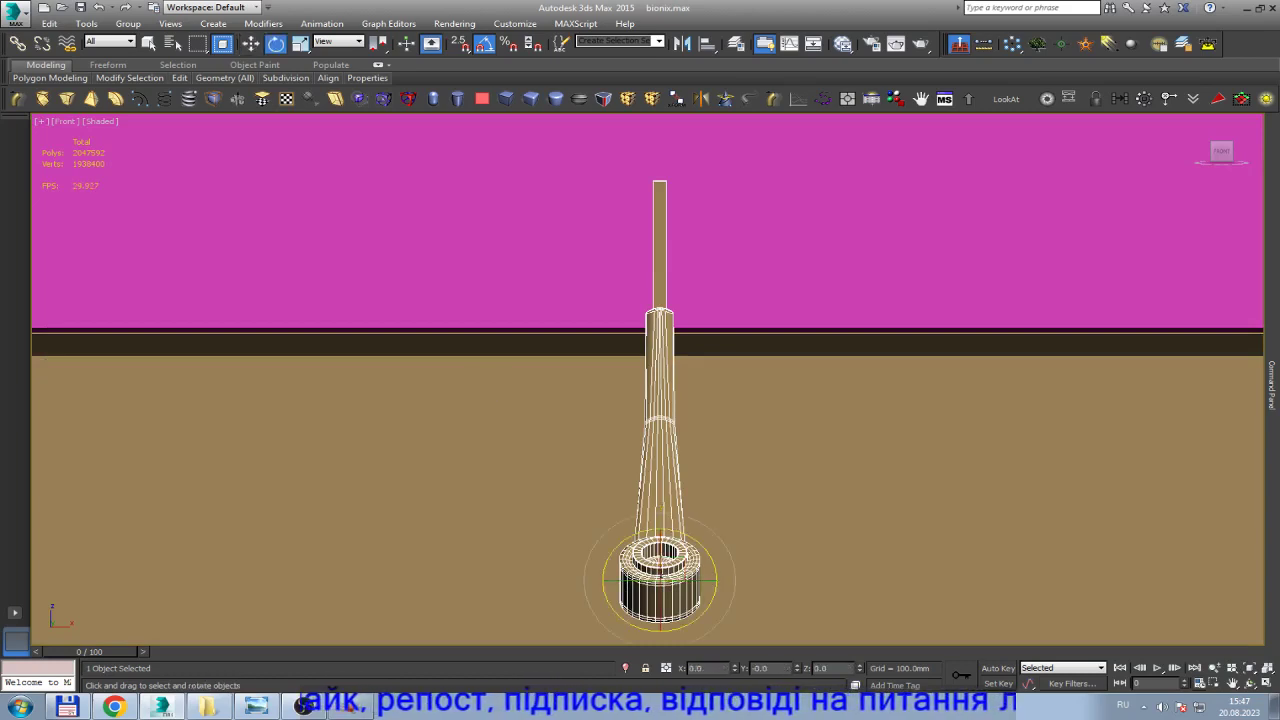
left_click_drag(660, 580, 660, 500)
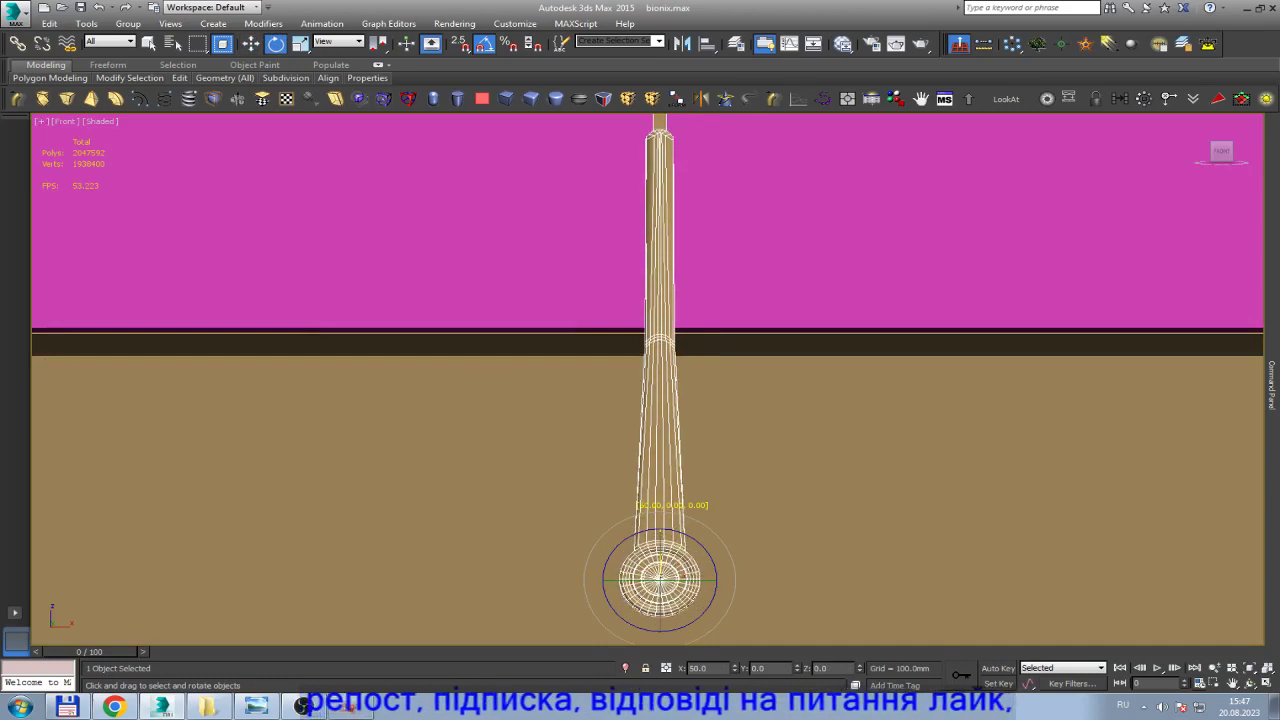
left_click_drag(702, 541, 644, 566)
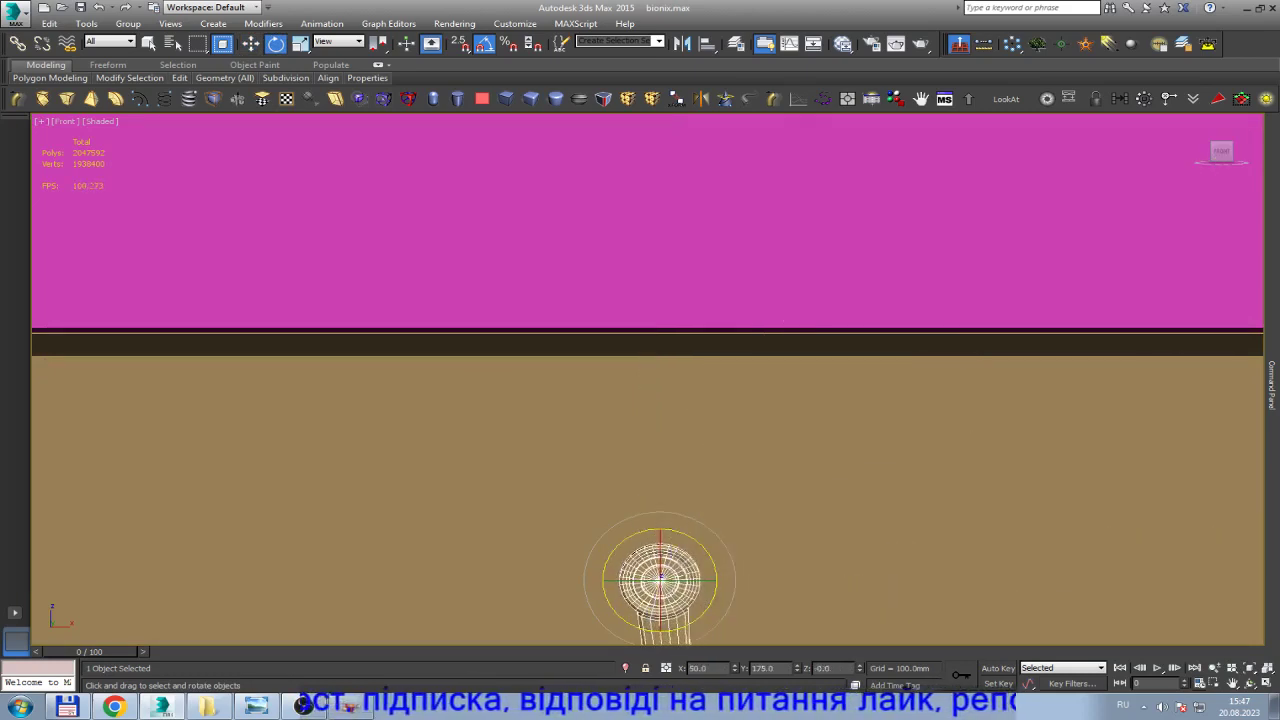
key("w")
Raise the wiper arm to the top edge of the left front window.
scroll(560, 470, "down", 5)
scroll(570, 475, "down", 1)
left_click_drag(605, 486, 610, 350)
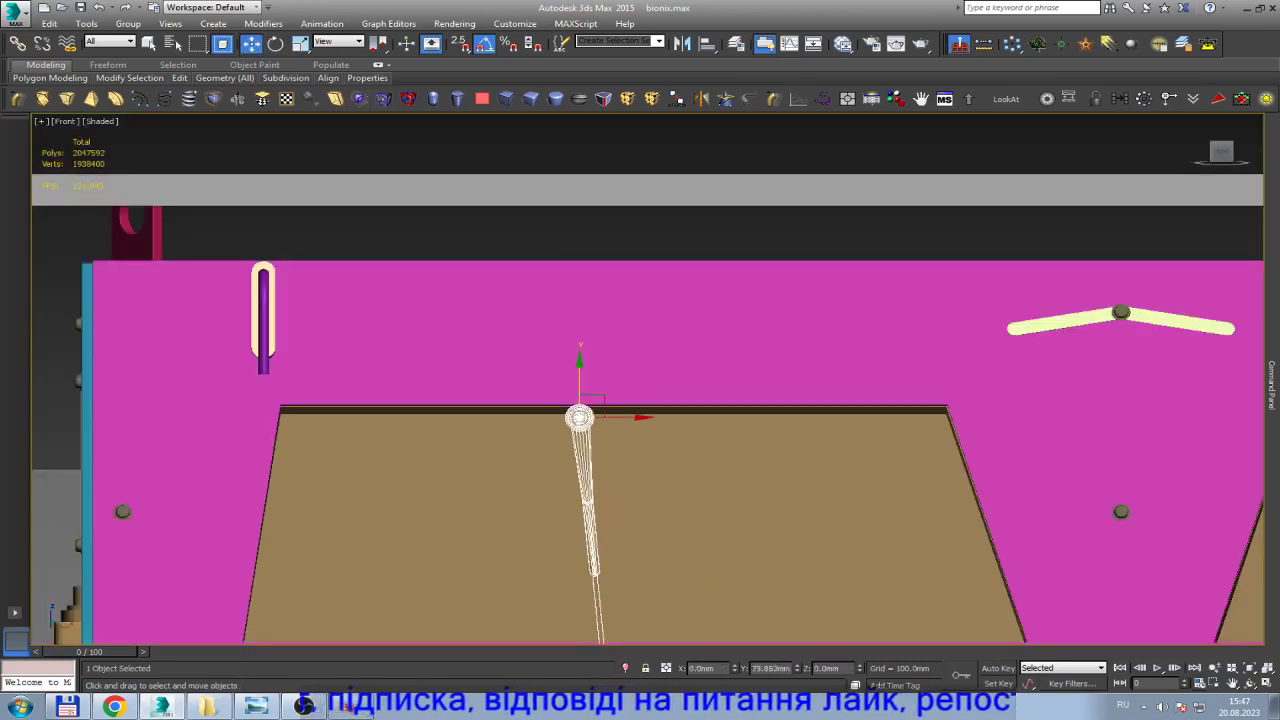
scroll(610, 350, "down", 2)
scroll(630, 362, "down", 2)
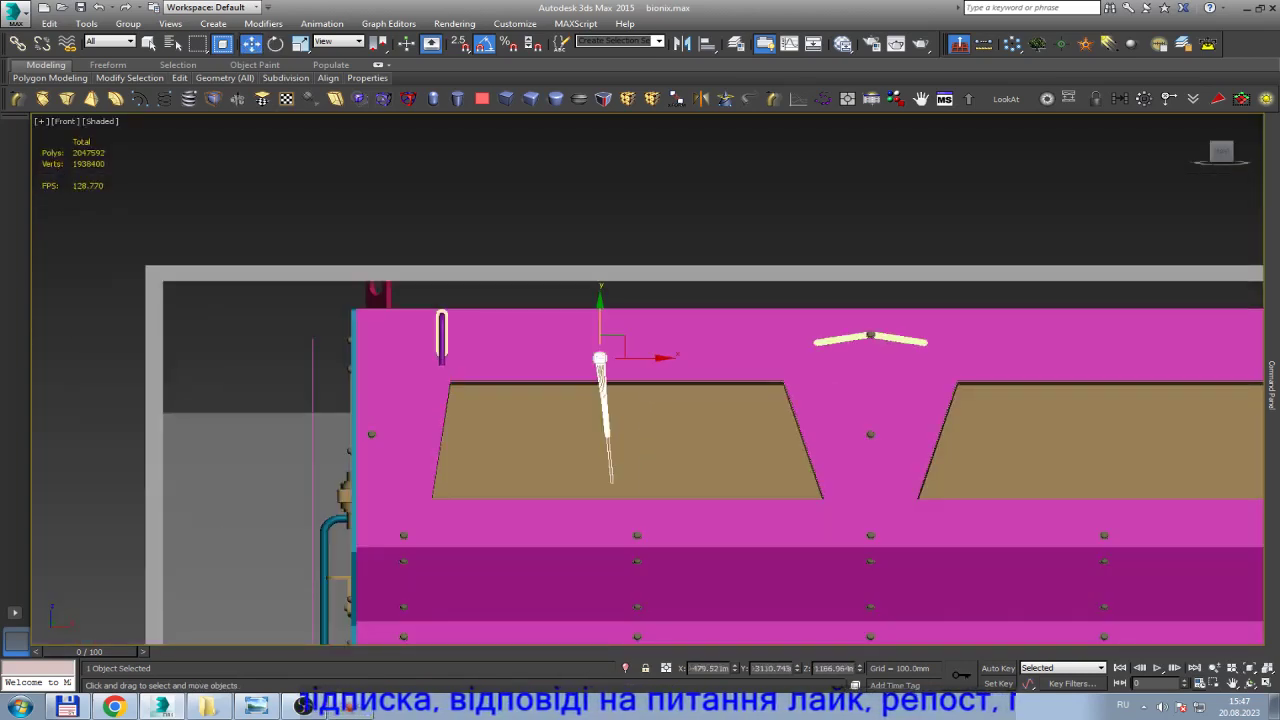
Open the reference photos, advance two images, and view the wiper-arm photo at actual size.
left_click(256, 706)
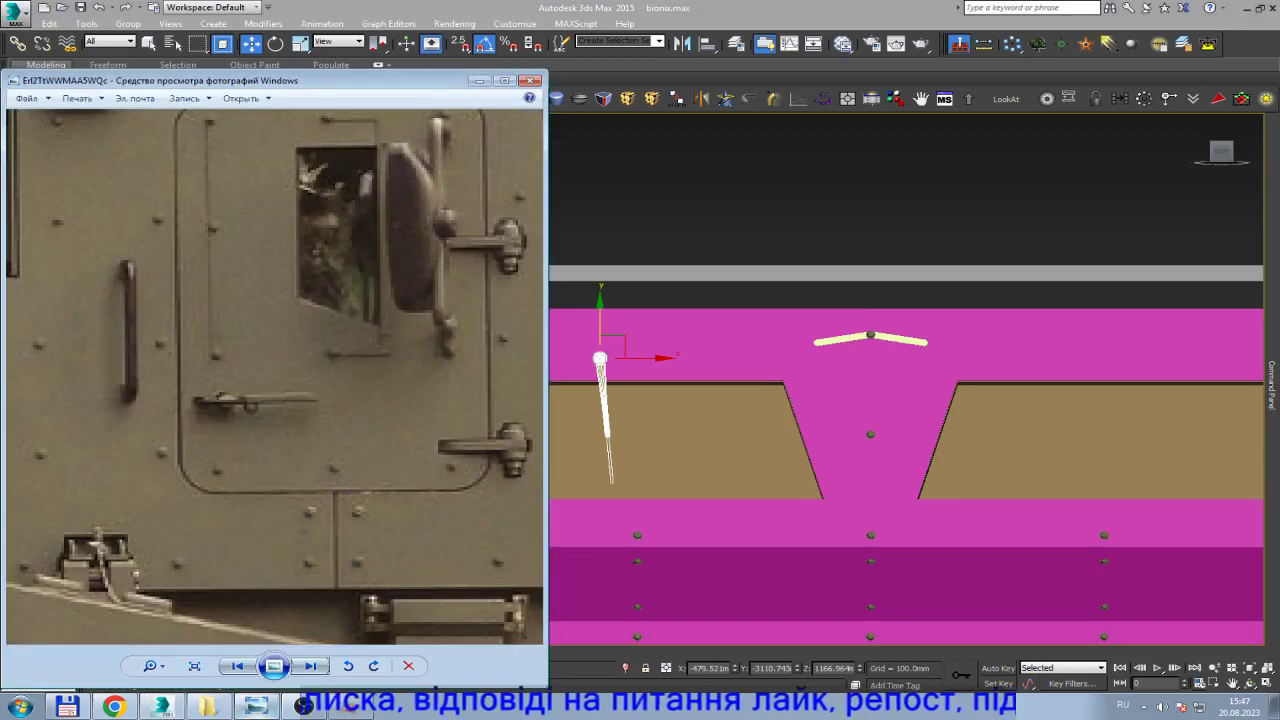
left_click(310, 666)
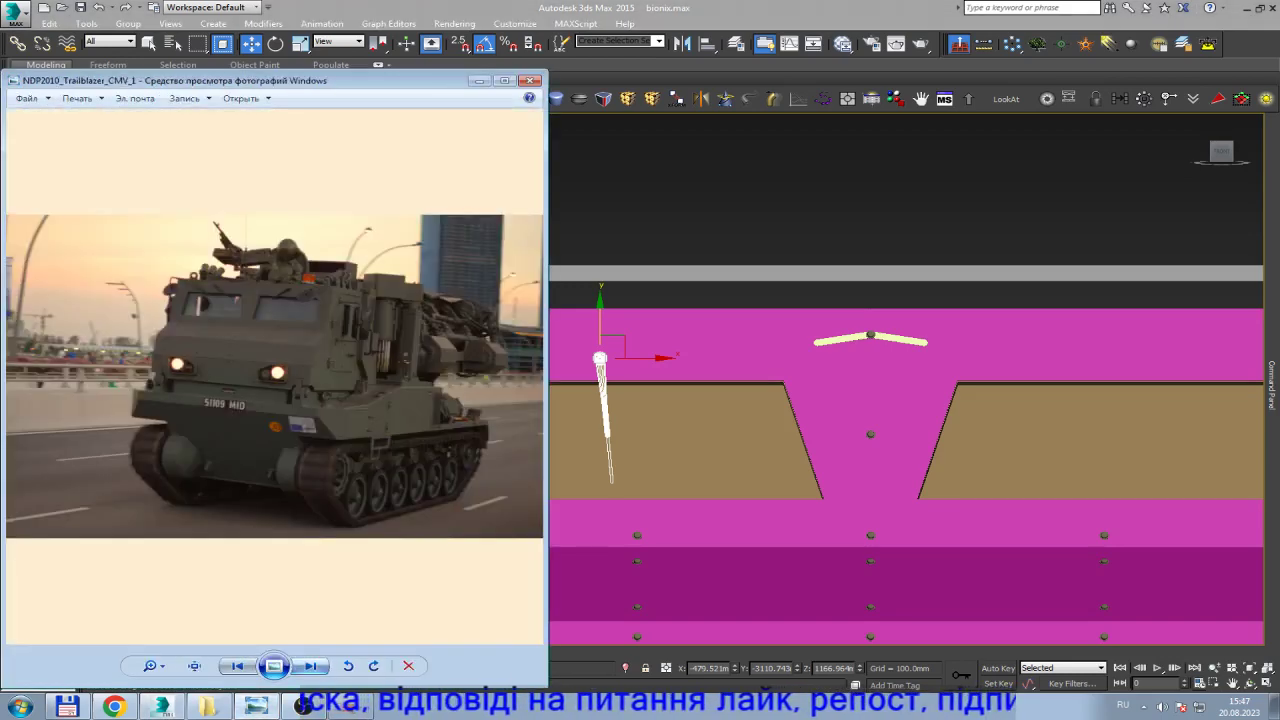
left_click(310, 666)
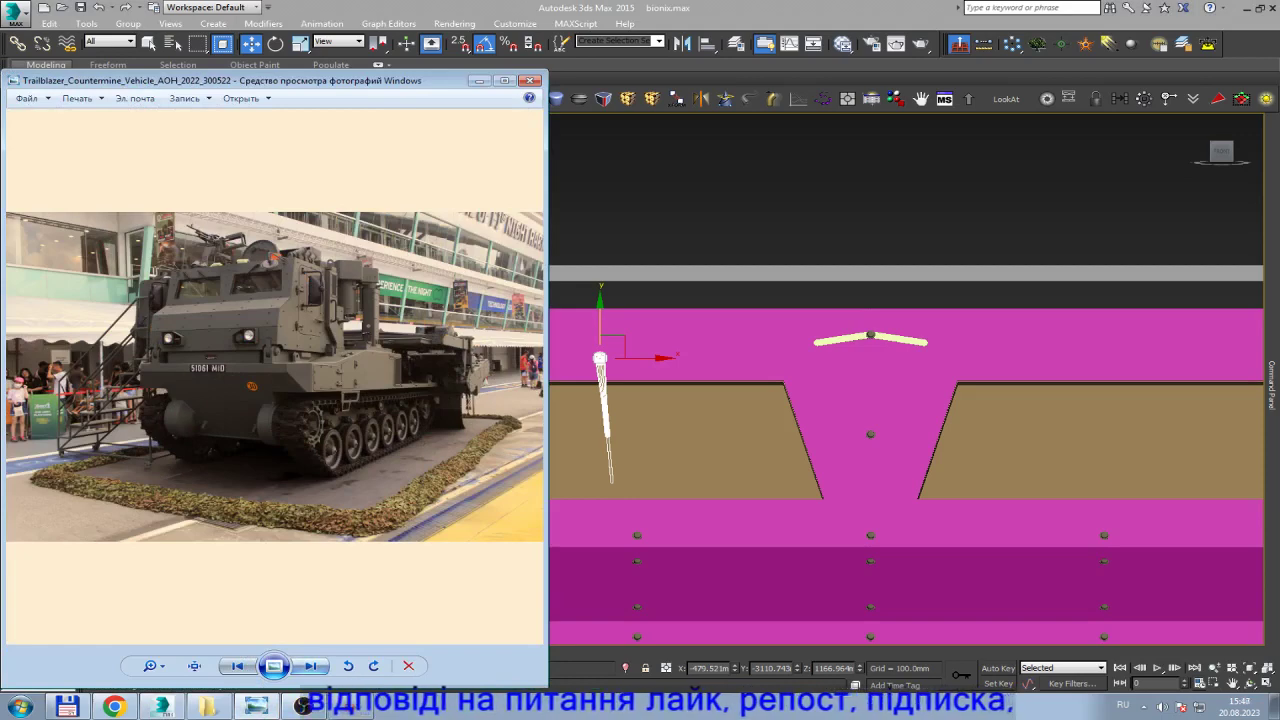
left_click(194, 666)
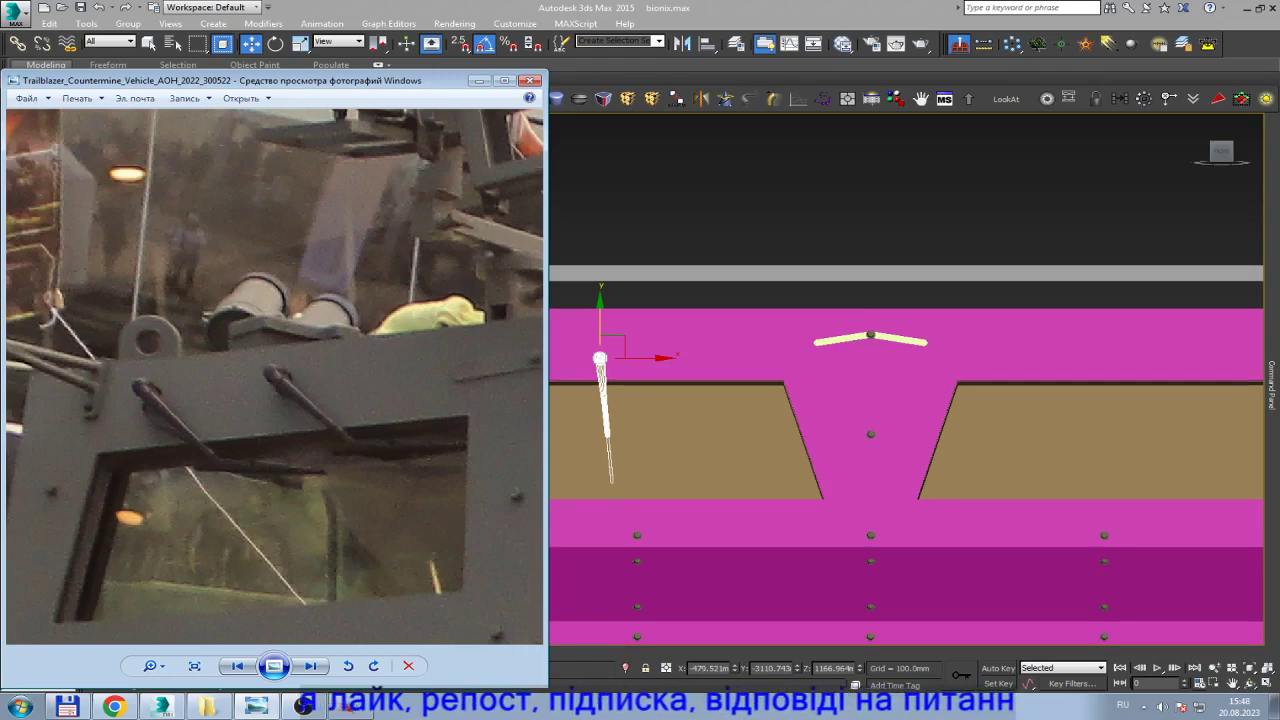
left_click(628, 364)
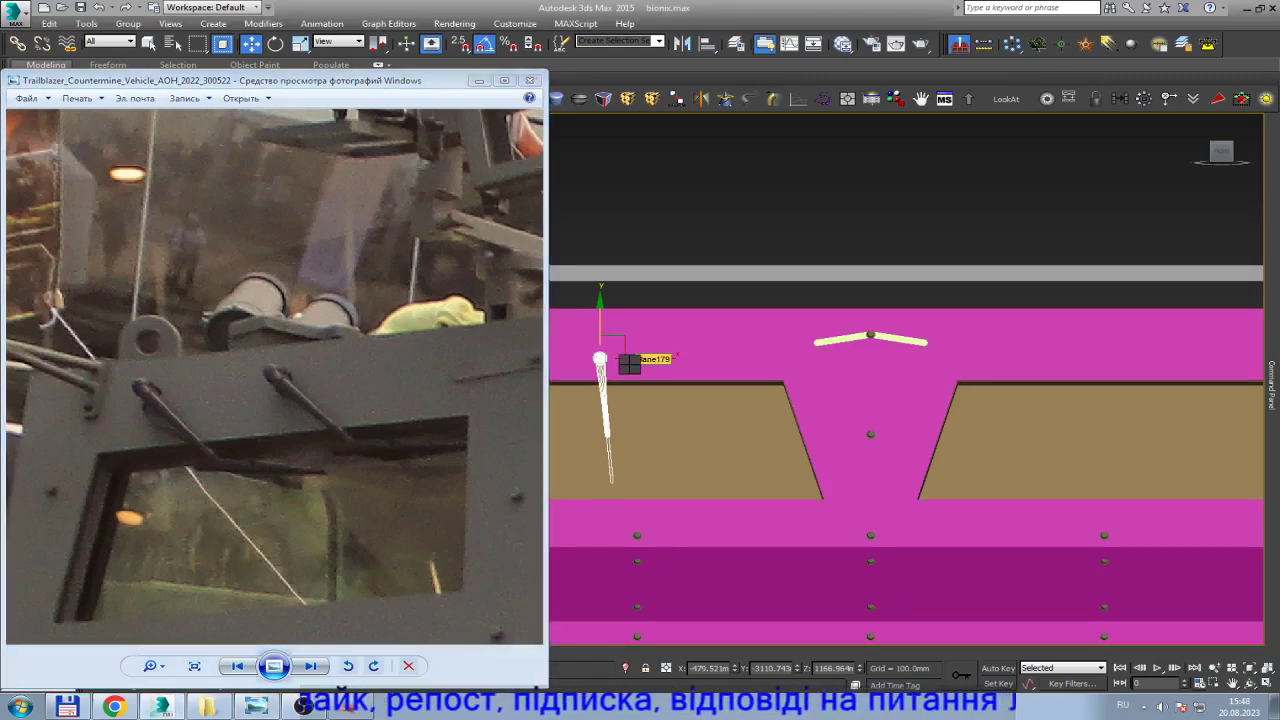
Slide the wiper arm left along the window top and raise it slightly, checking the photo.
scroll(628, 364, "down", 2)
scroll(615, 366, "down", 2)
scroll(776, 388, "up", 8)
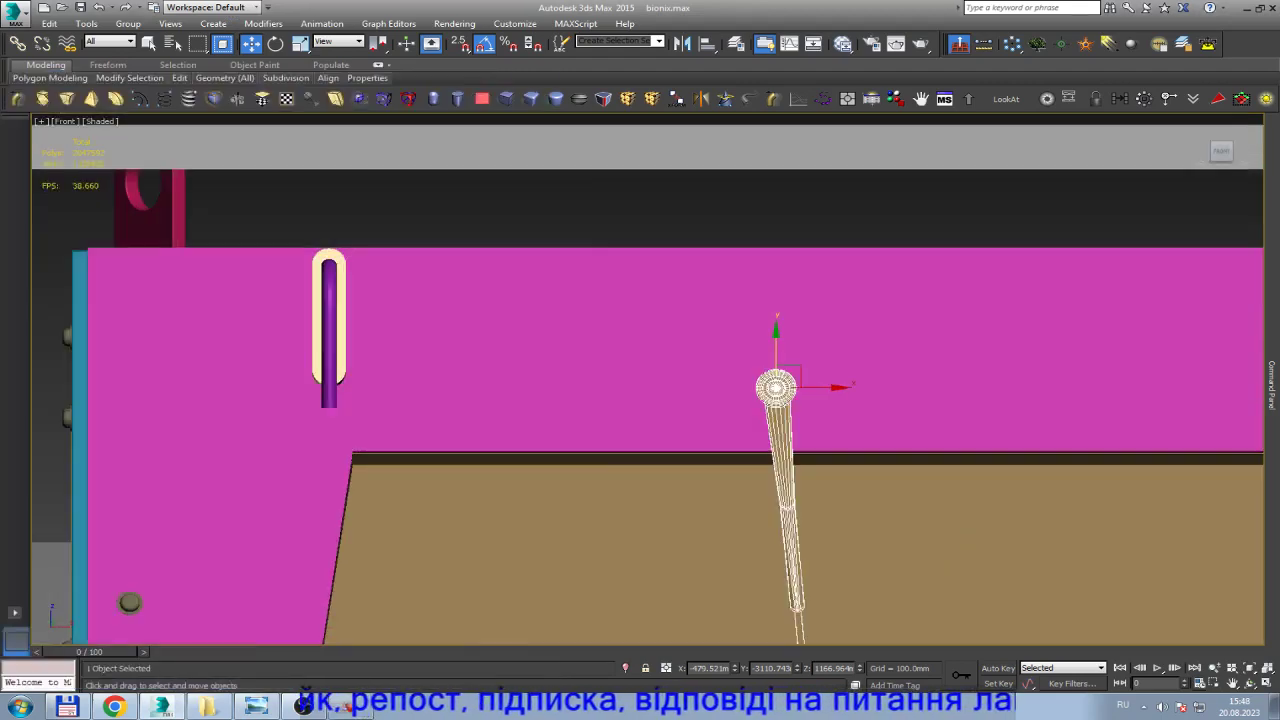
left_click_drag(805, 387, 470, 387)
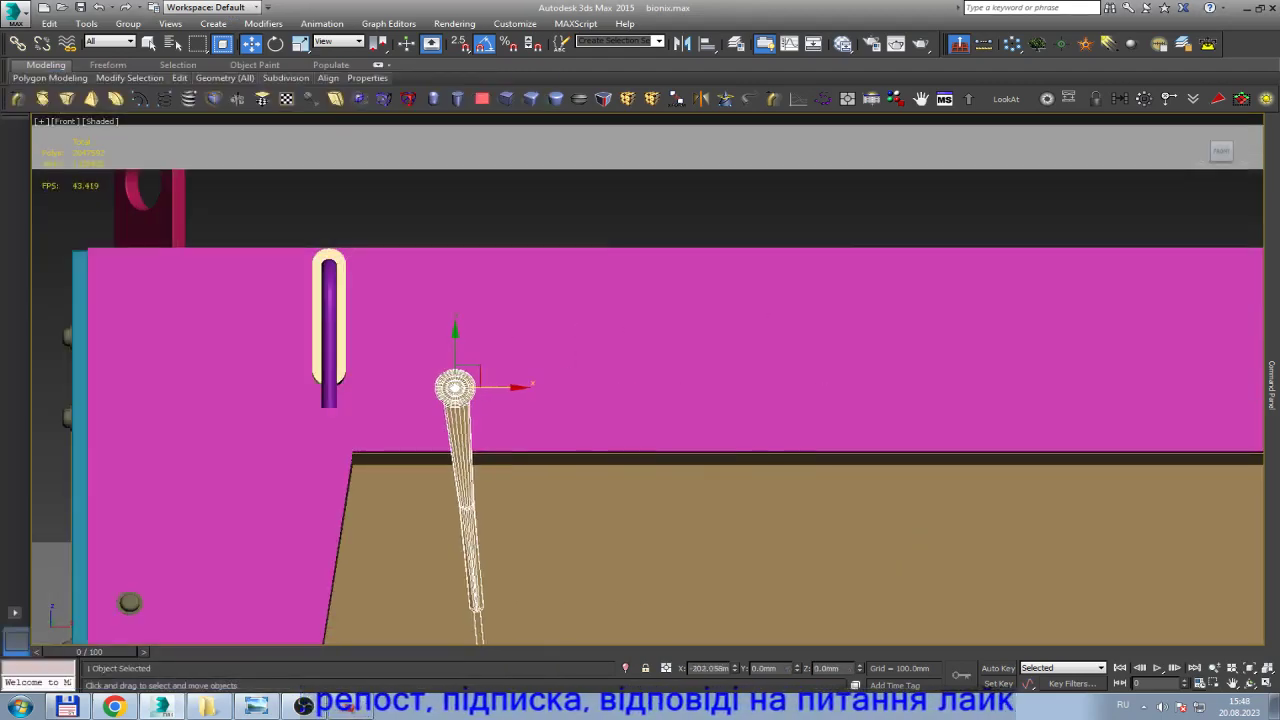
left_click(258, 706)
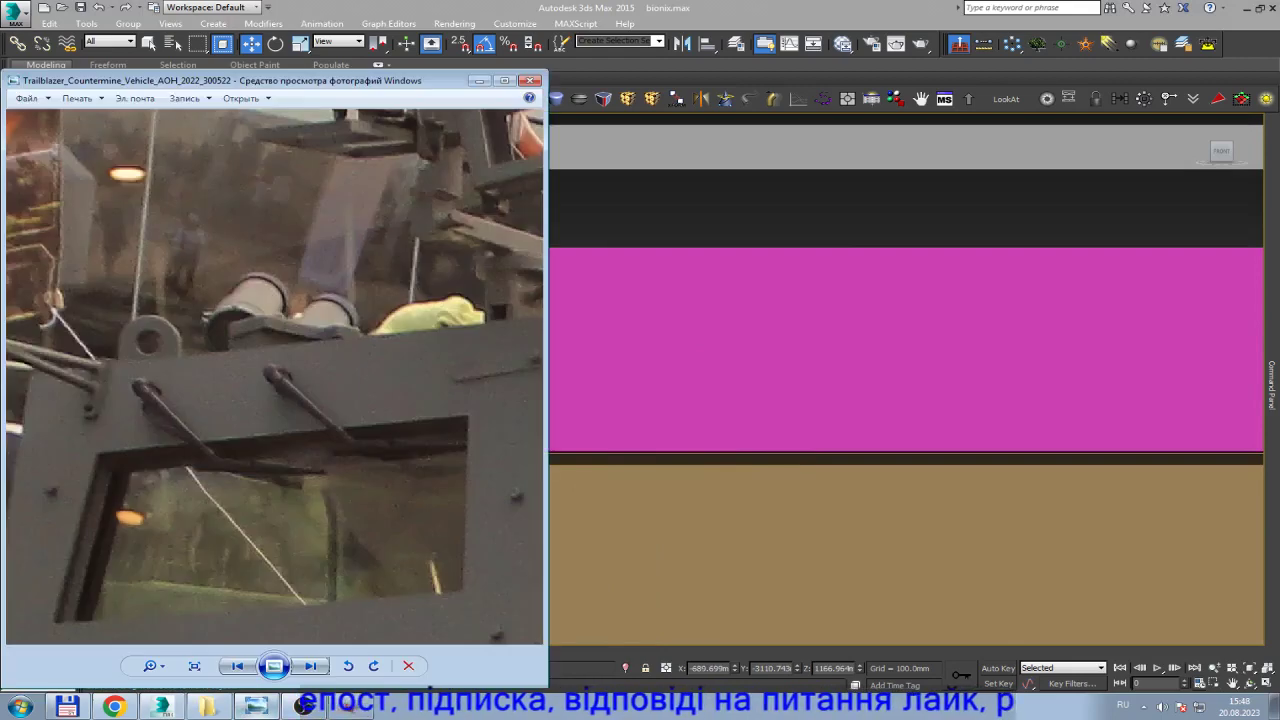
left_click(303, 706)
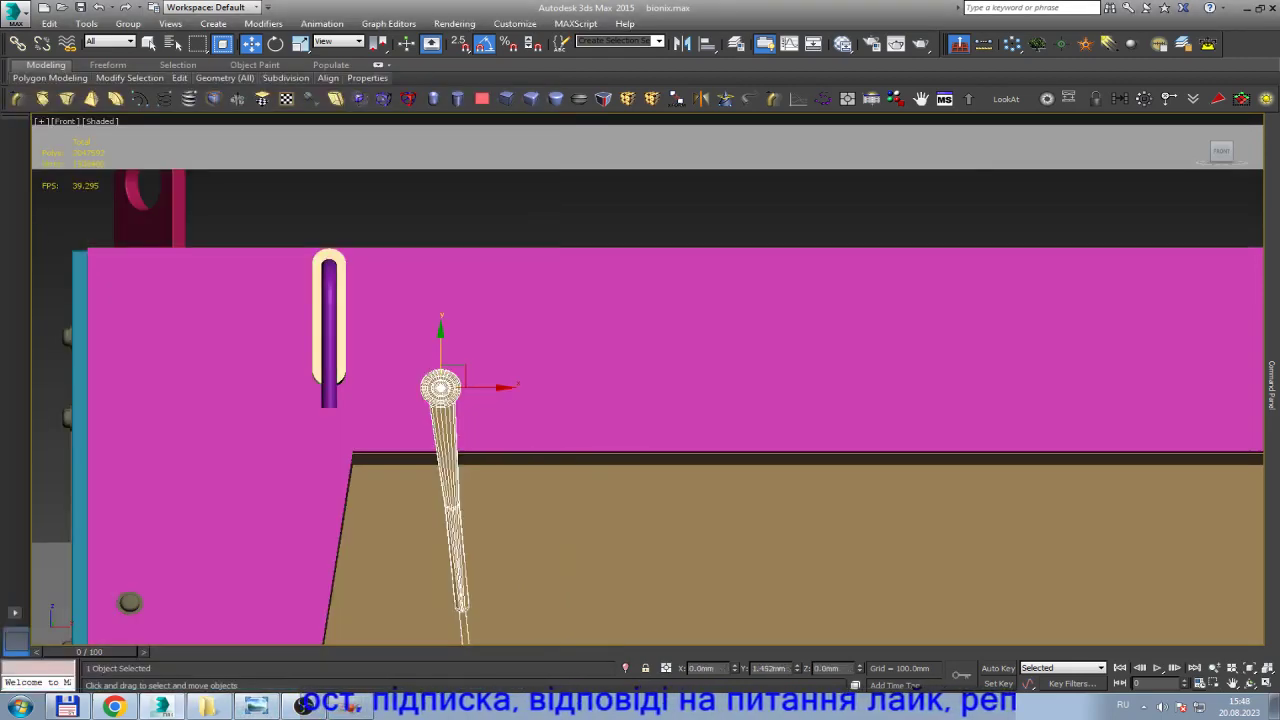
left_click_drag(440, 355, 440, 289)
left_click(258, 706)
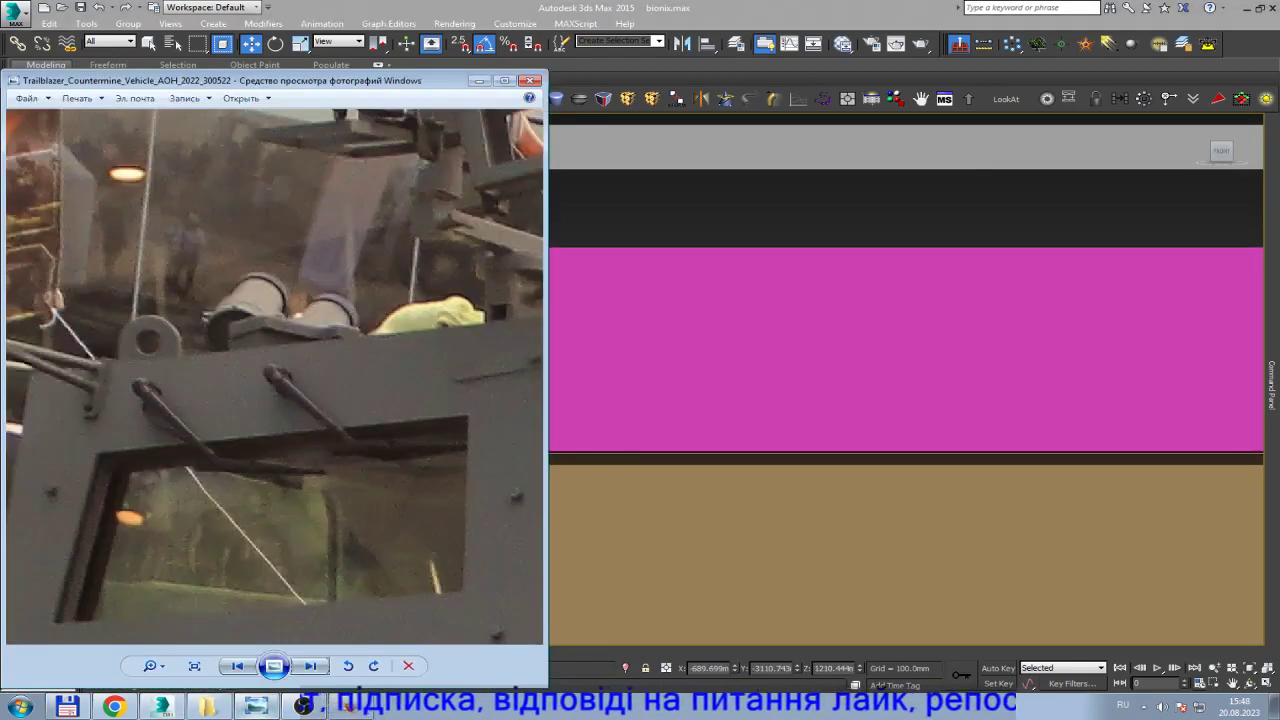
left_click(258, 706)
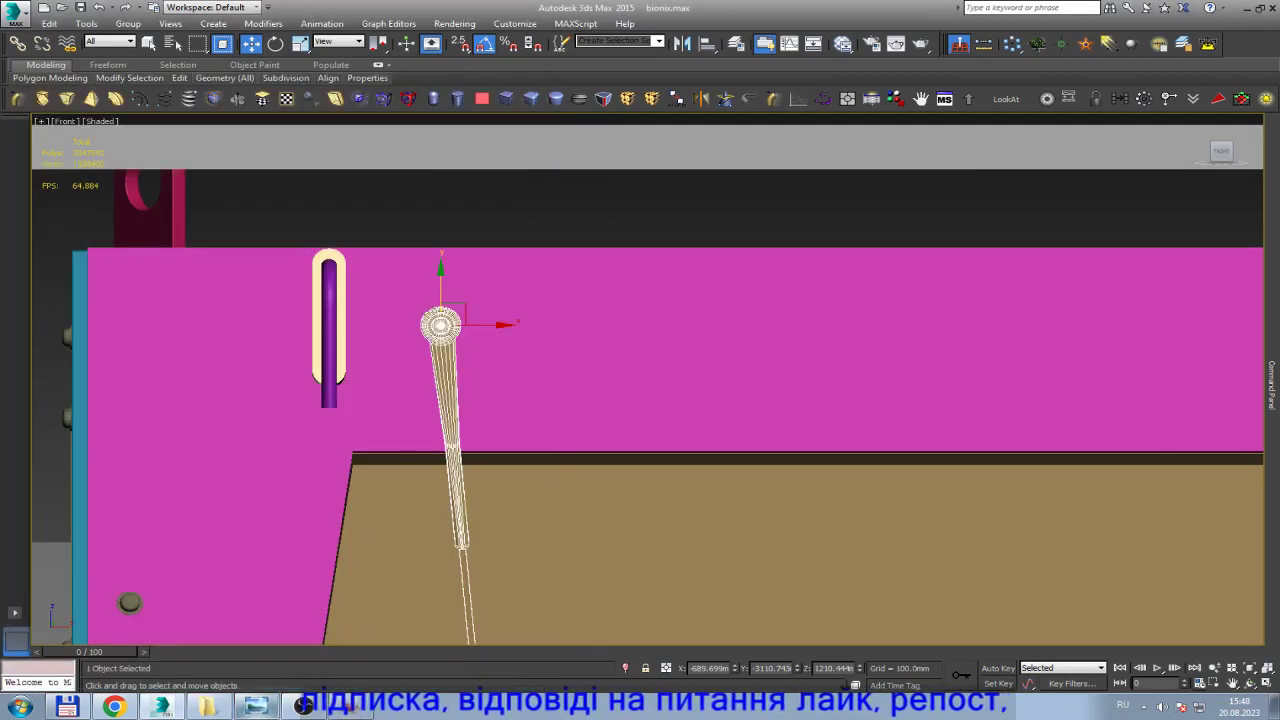
Rotate the wiper arm clockwise toward the lower right to match the reference photo.
key("e")
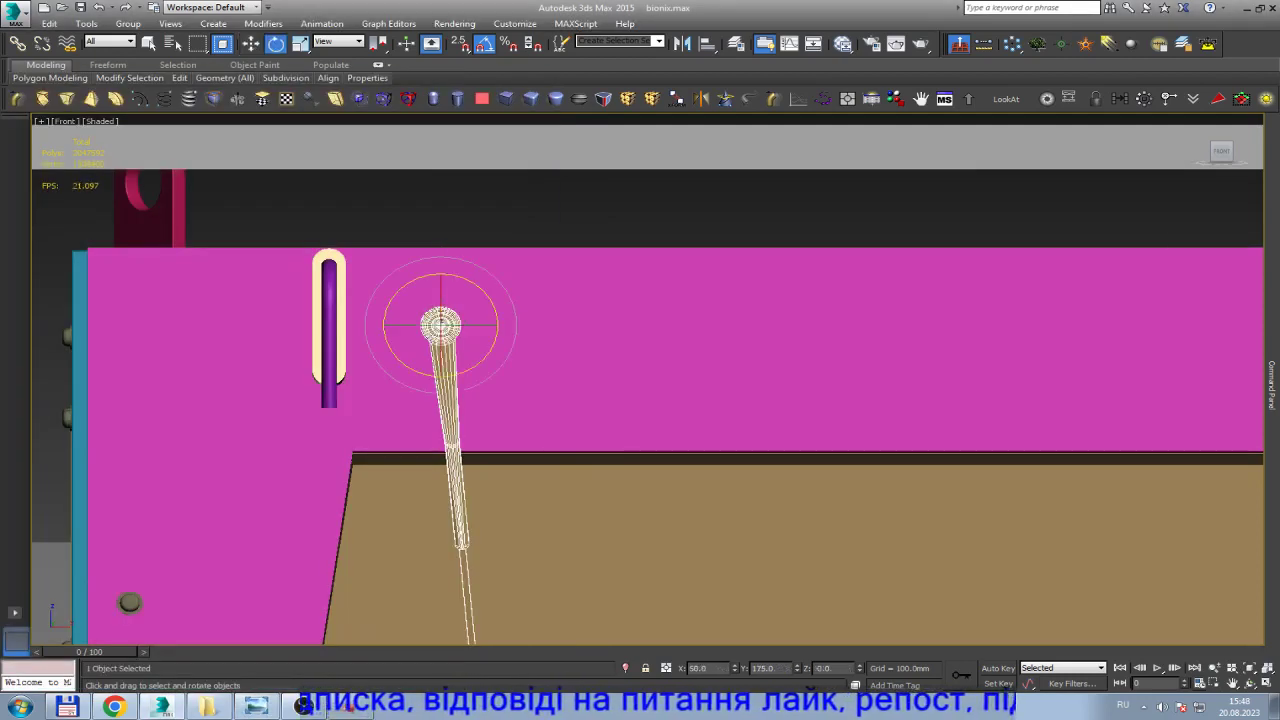
left_click_drag(440, 272, 466, 277)
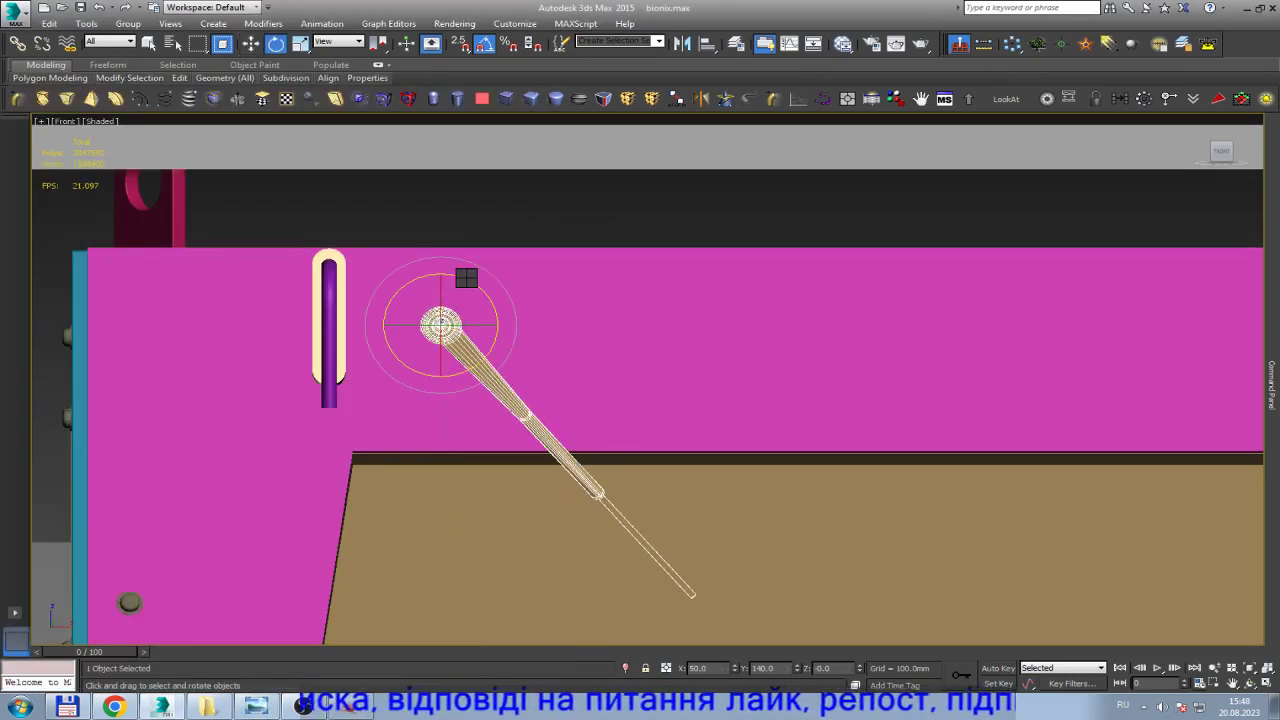
key("w")
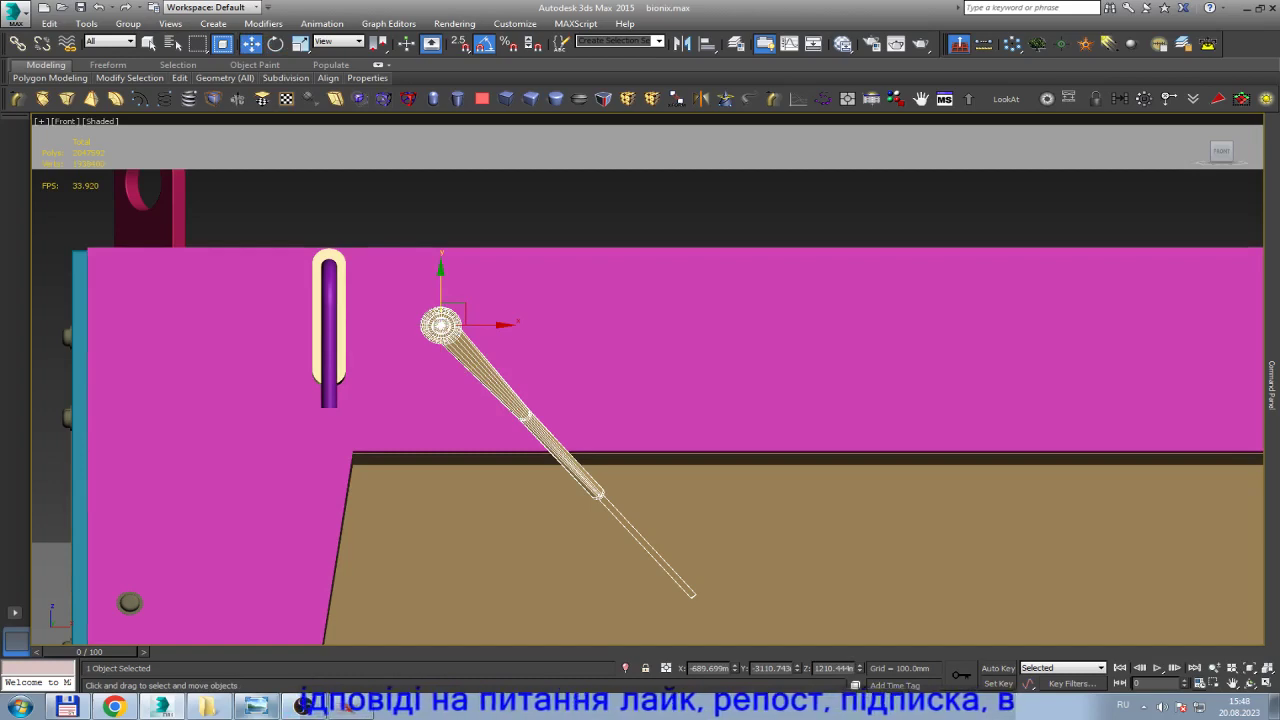
left_click(258, 706)
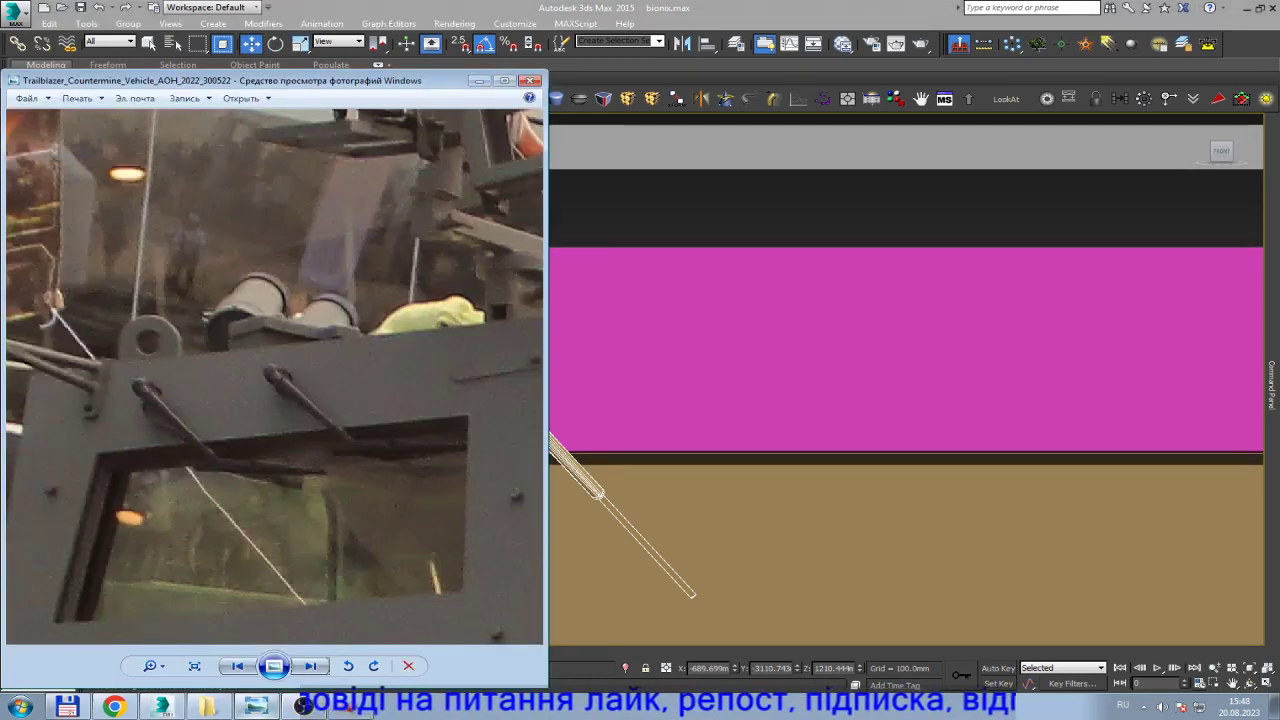
left_click(258, 706)
left_click(258, 706)
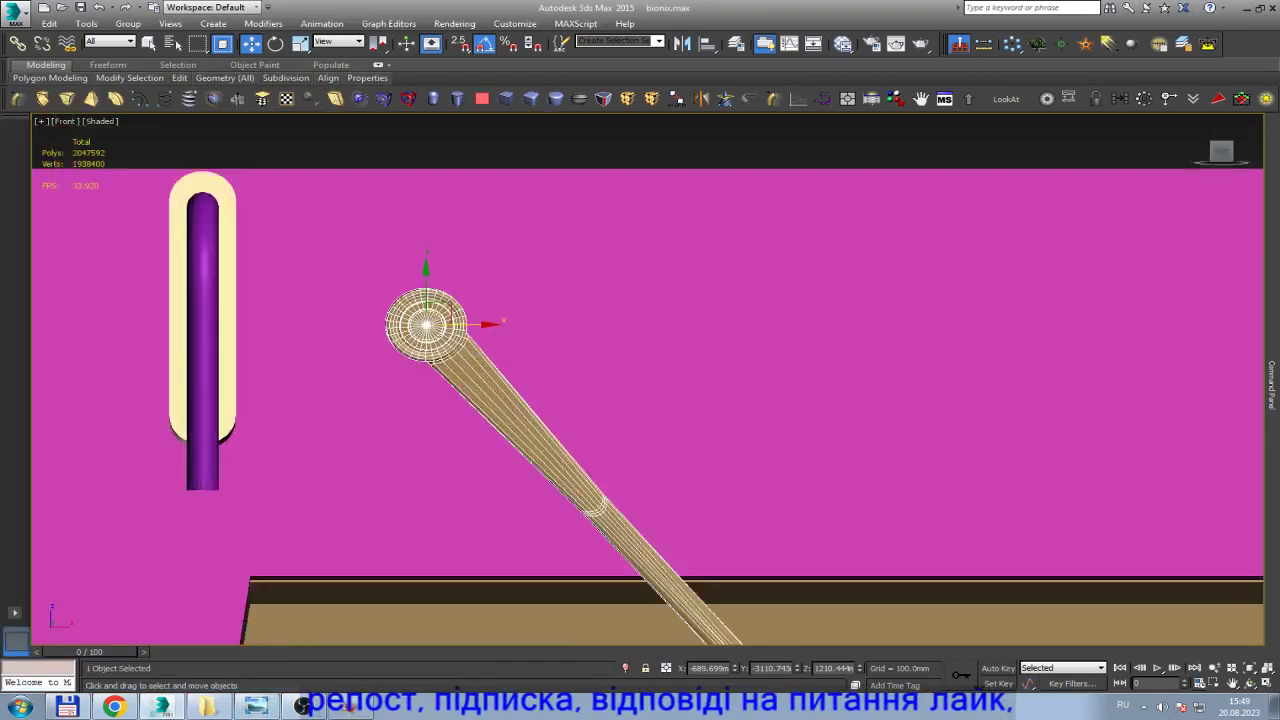
Slide the wiper arm along Y onto the pipe's mounting bracket.
scroll(456, 323, "up", 5)
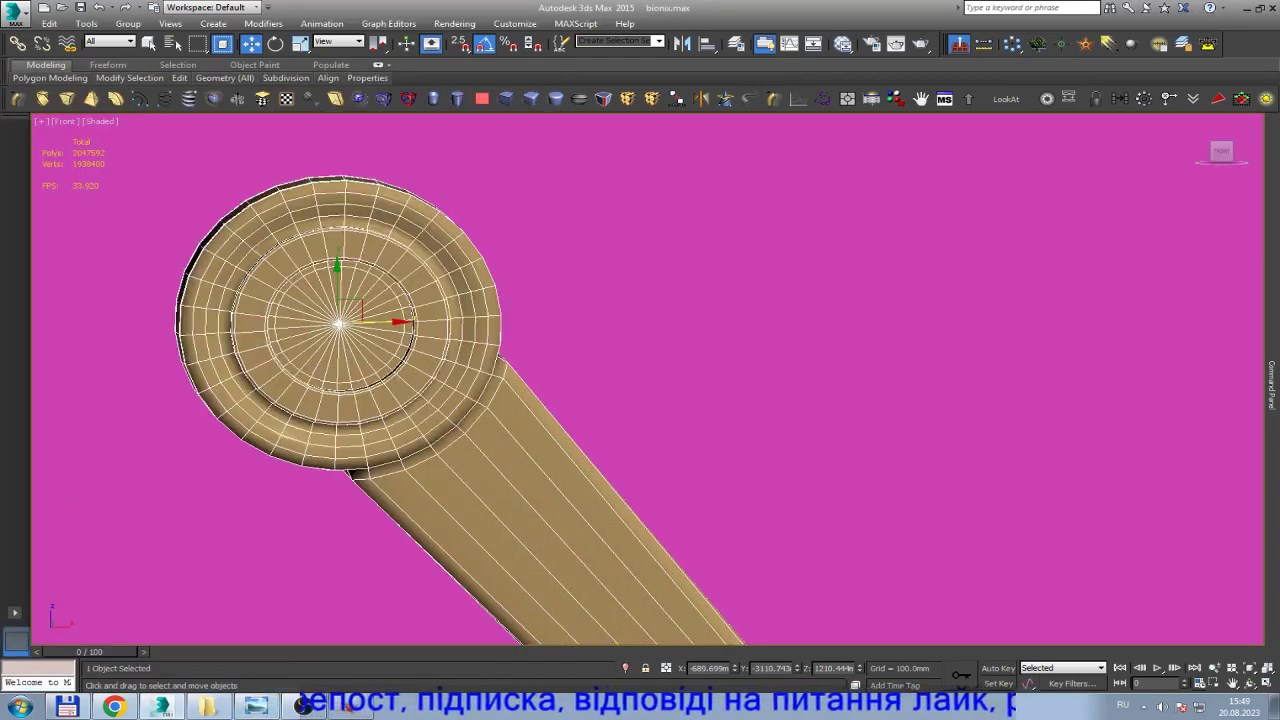
scroll(458, 335, "down", 4)
scroll(458, 335, "down", 2)
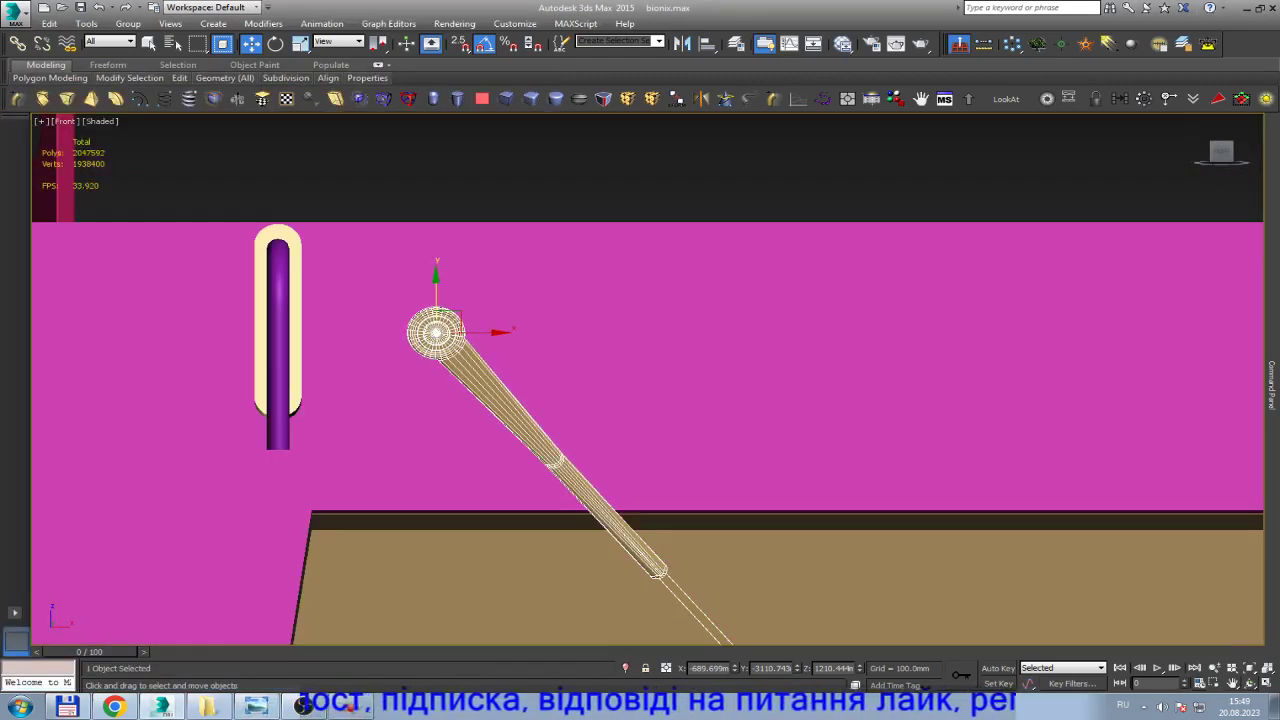
mouse_move(658, 573)
middle_mouse_down("alt")
mouse_move(600, 560)
mouse_move(980, 560)
mouse_move(860, 530)
middle_mouse_up("alt")
left_click_drag(690, 386, 990, 367)
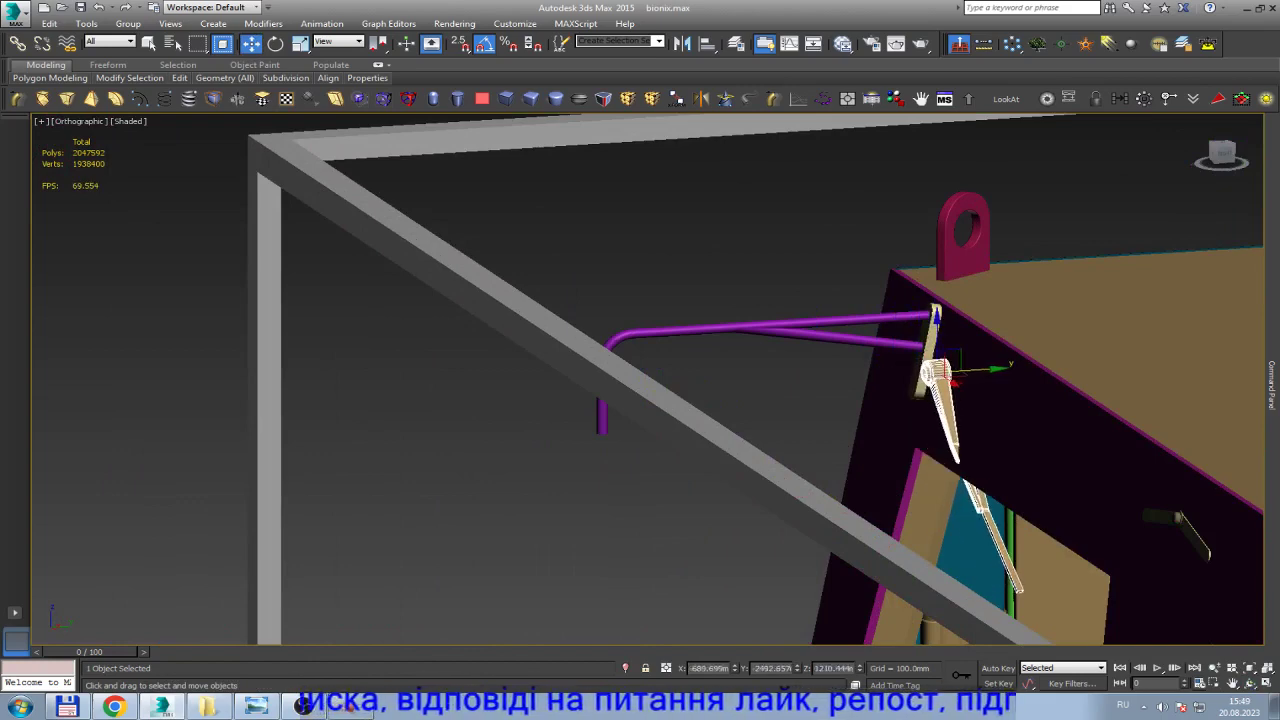
scroll(960, 375, "up", 5)
scroll(960, 375, "up", 5)
left_click_drag(905, 440, 935, 440)
scroll(615, 360, "down", 5)
scroll(615, 360, "down", 2)
scroll(612, 368, "down", 3)
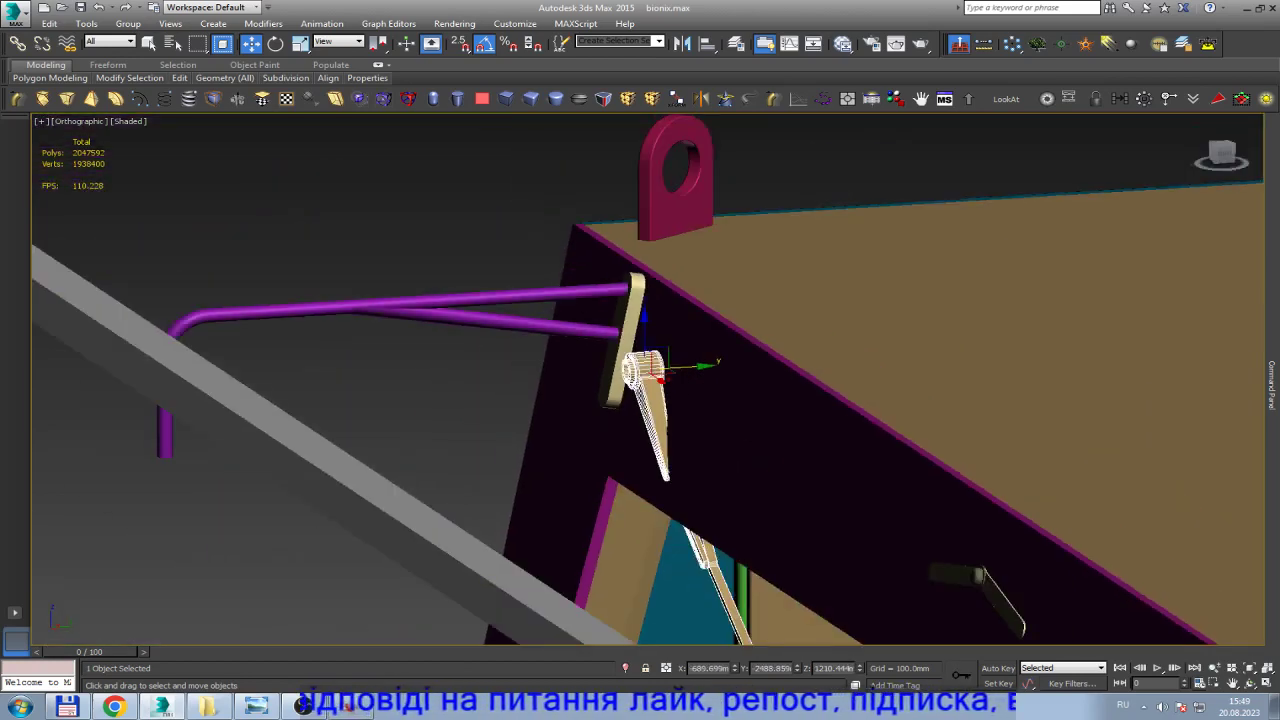
In Left view, rotate the wiper arm 15° on Z to follow the sloped window.
key("l")
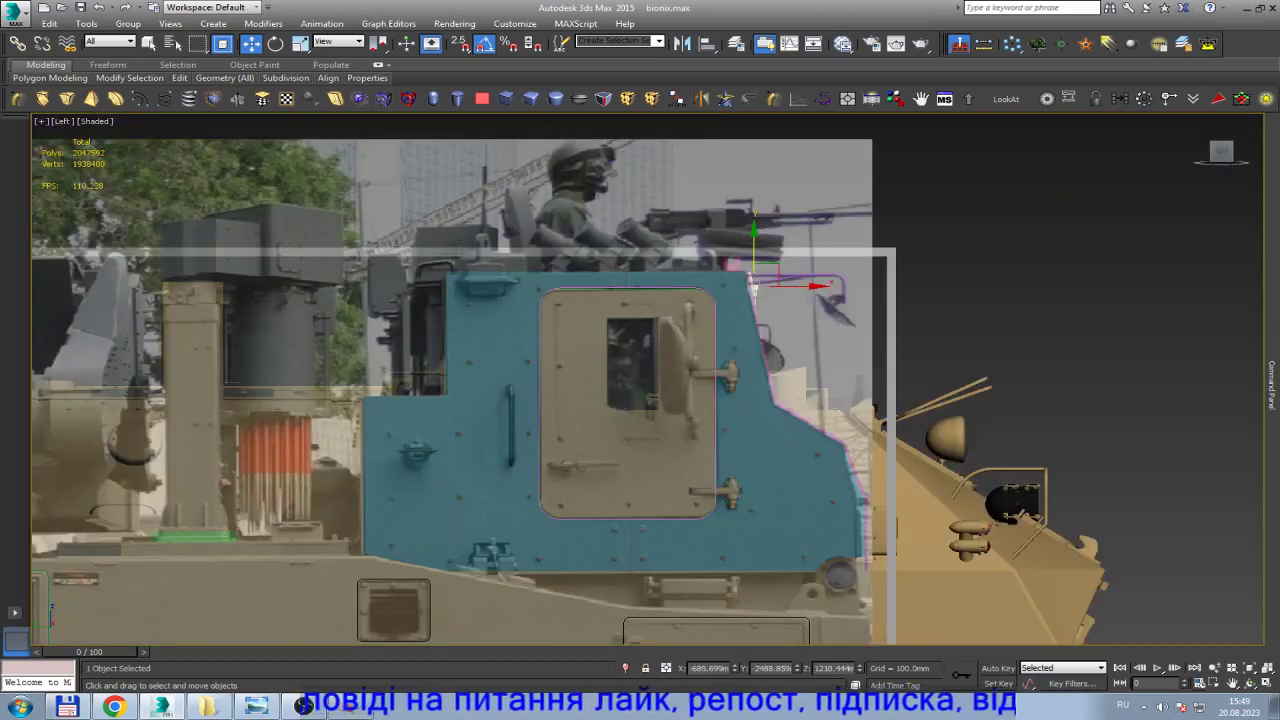
scroll(766, 298, "up", 5)
key("e")
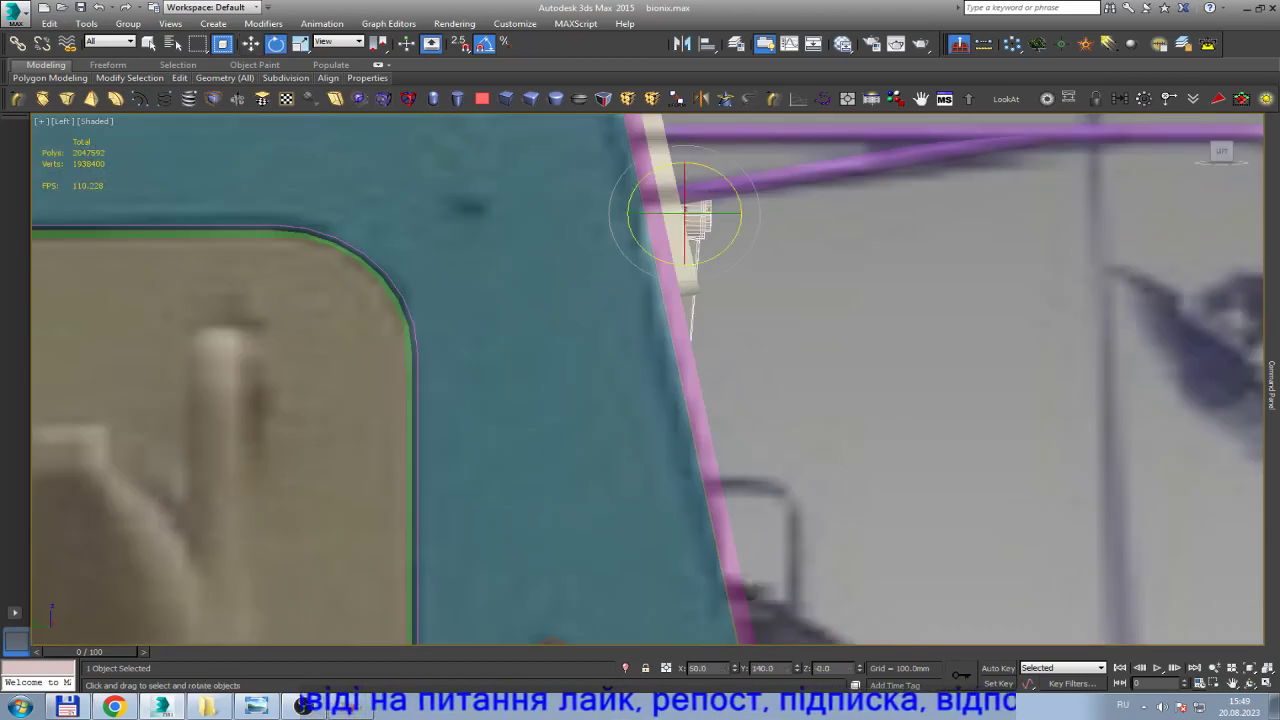
scroll(690, 195, "up", 5)
scroll(690, 195, "up", 3)
key("F3")
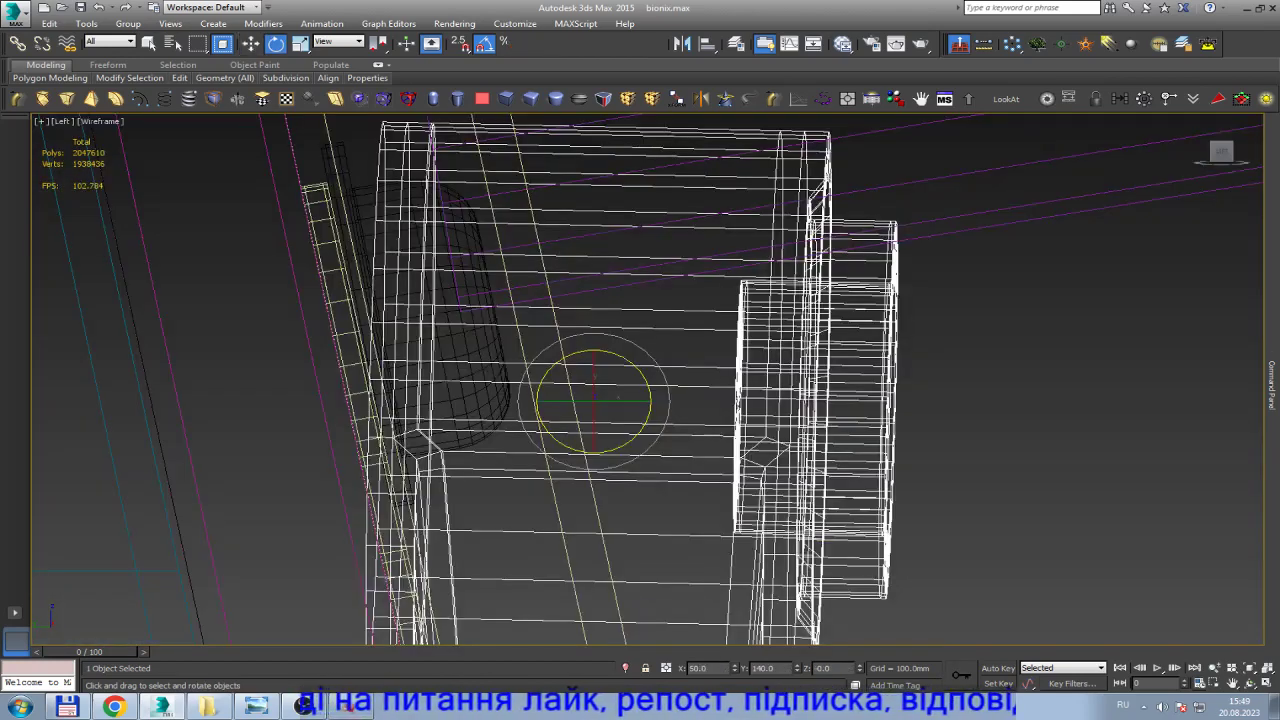
left_click_drag(612, 385, 624, 355)
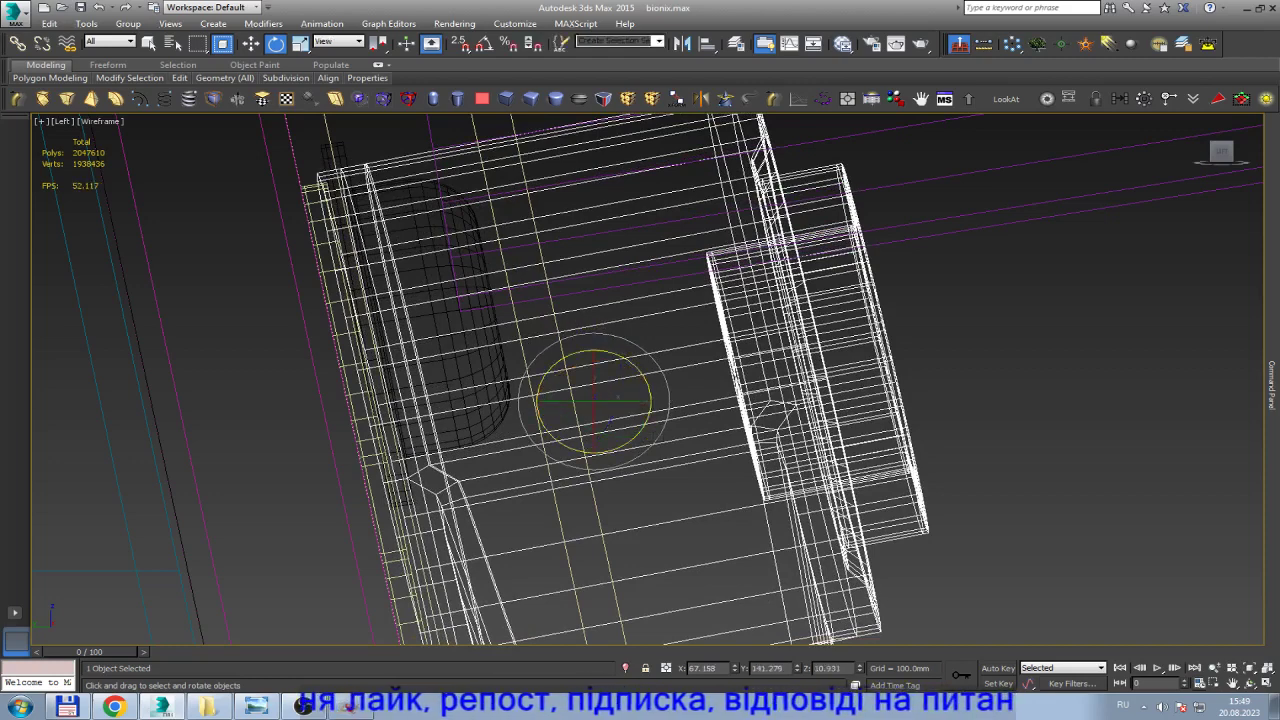
scroll(508, 330, "down", 5)
scroll(508, 330, "down", 5)
key("w")
scroll(508, 318, "up", 5)
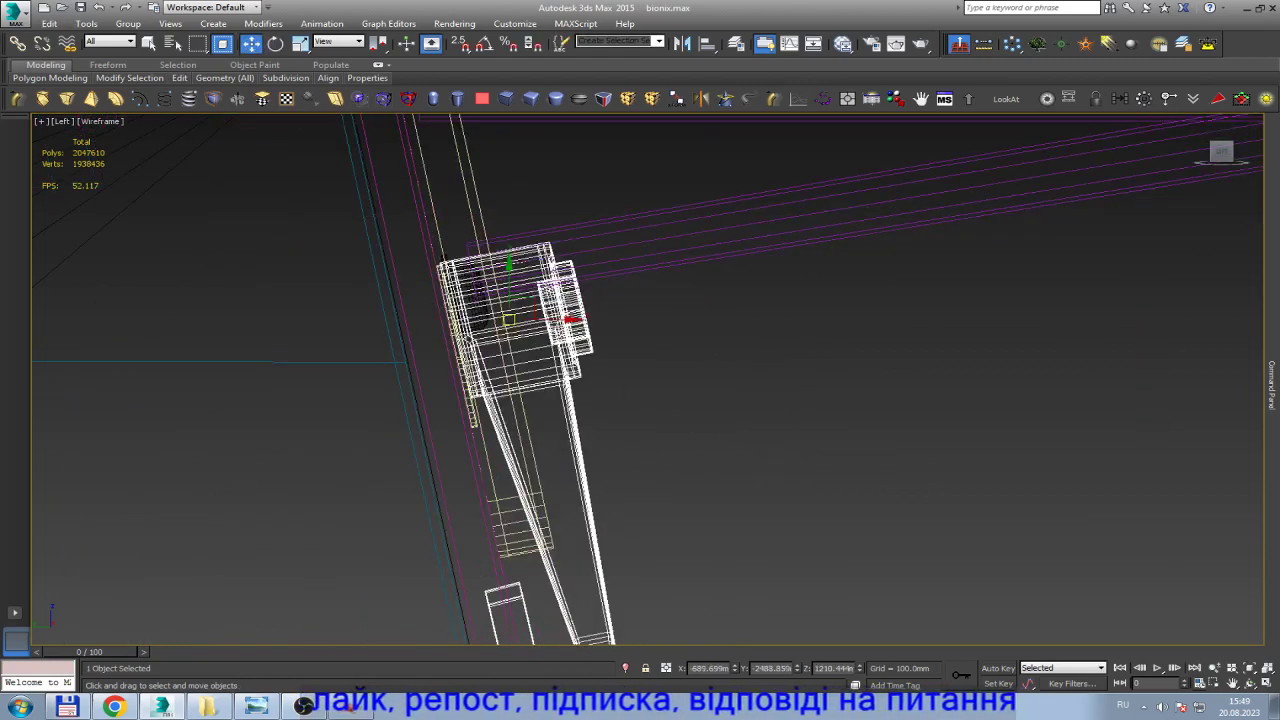
key("F3")
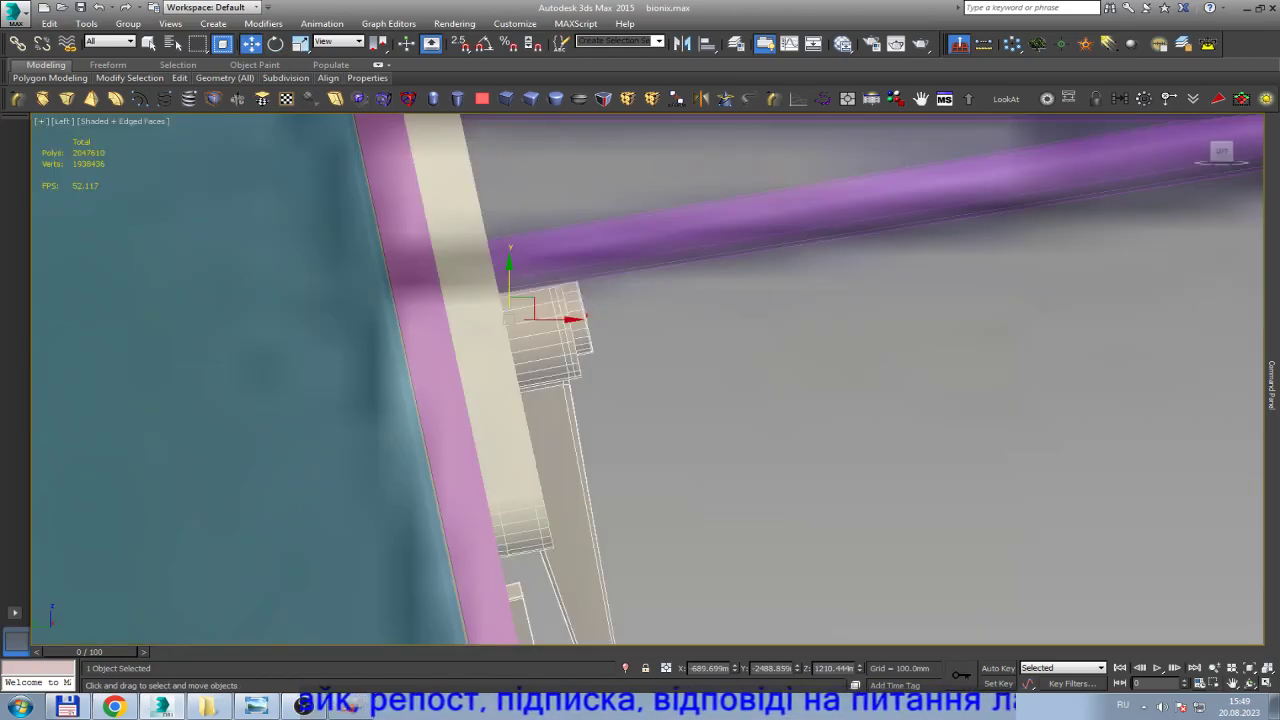
Orbit around the arm's hinge, then return to Front view framed on the wiper arm.
key("ctrl+r")
mouse_move(600, 380)
left_mouse_down()
mouse_move(700, 360)
mouse_move(720, 330)
left_mouse_up()
key("Escape")
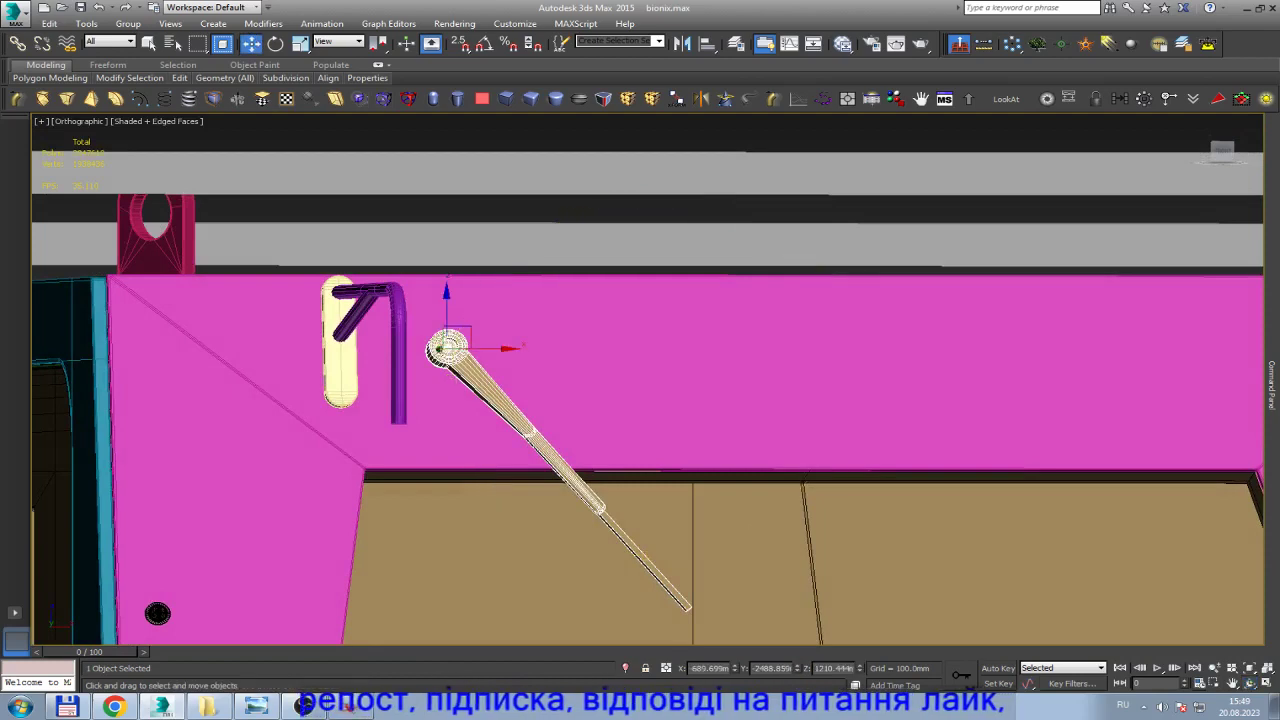
key("f")
key("z")
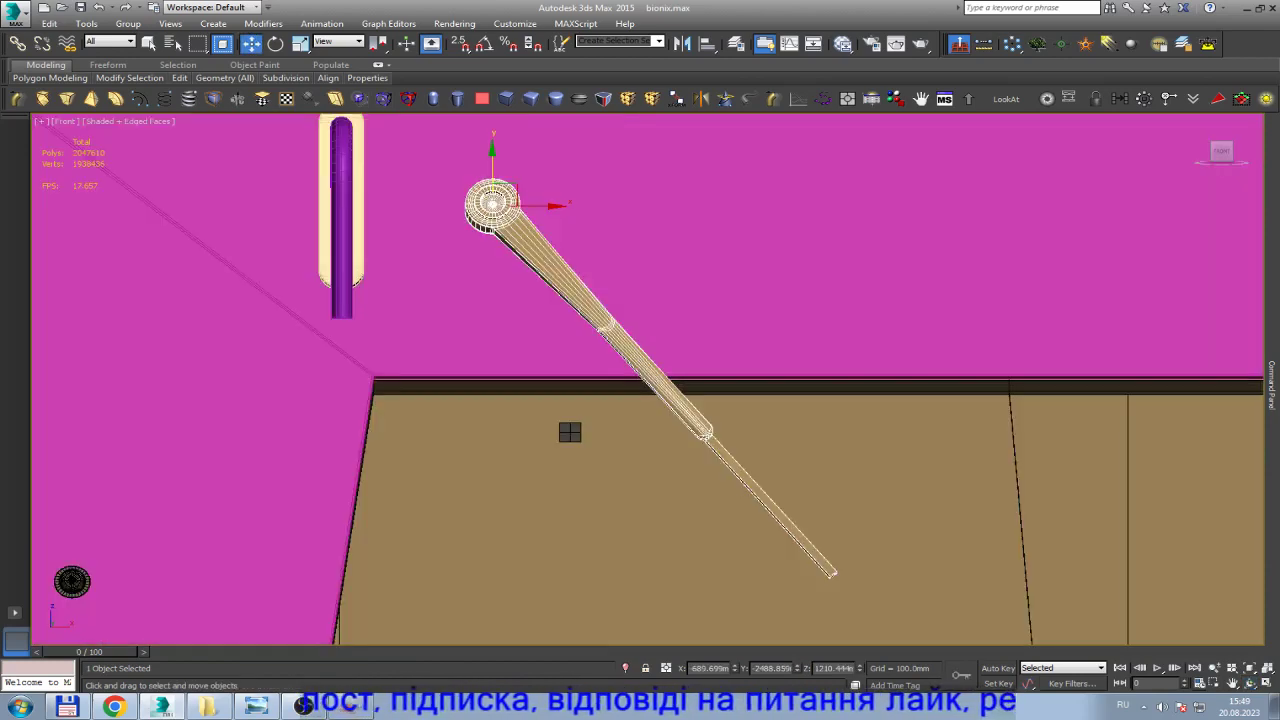
key("F3")
scroll(457, 190, "up", 6)
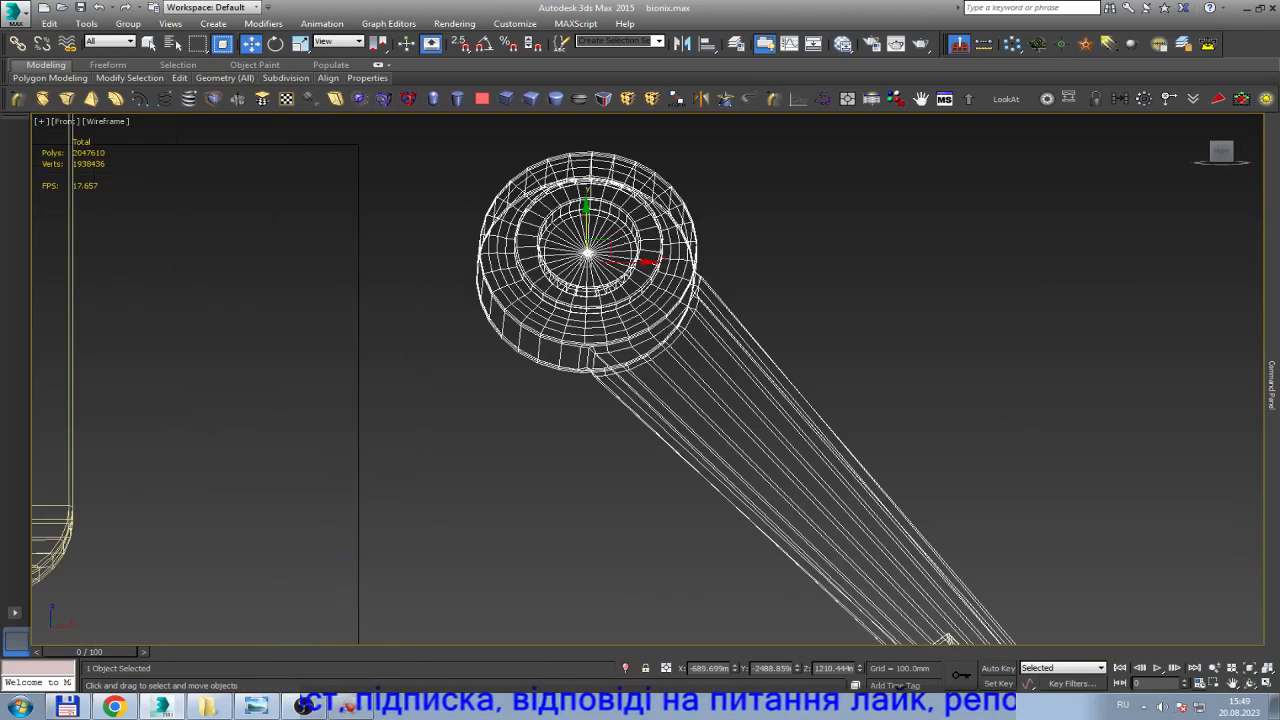
key("F3")
scroll(635, 270, "down", 2)
scroll(635, 270, "up", 4)
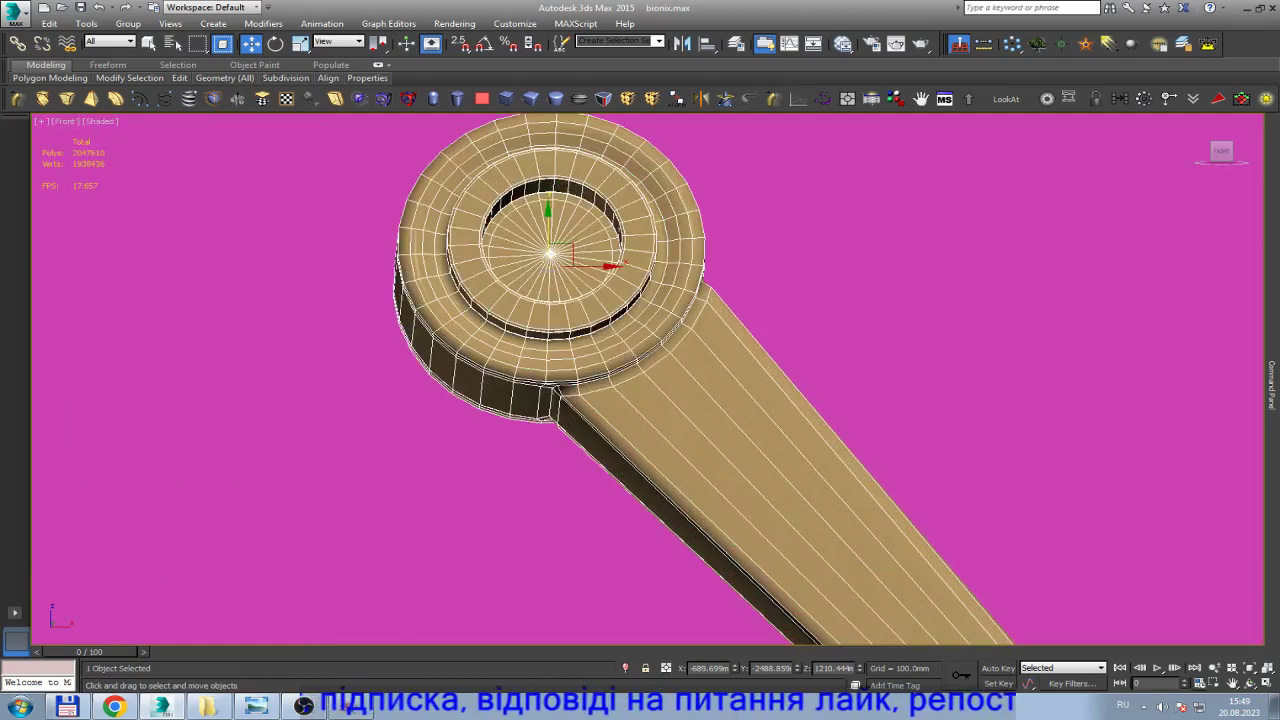
scroll(635, 270, "up", 4)
scroll(730, 470, "up", 4)
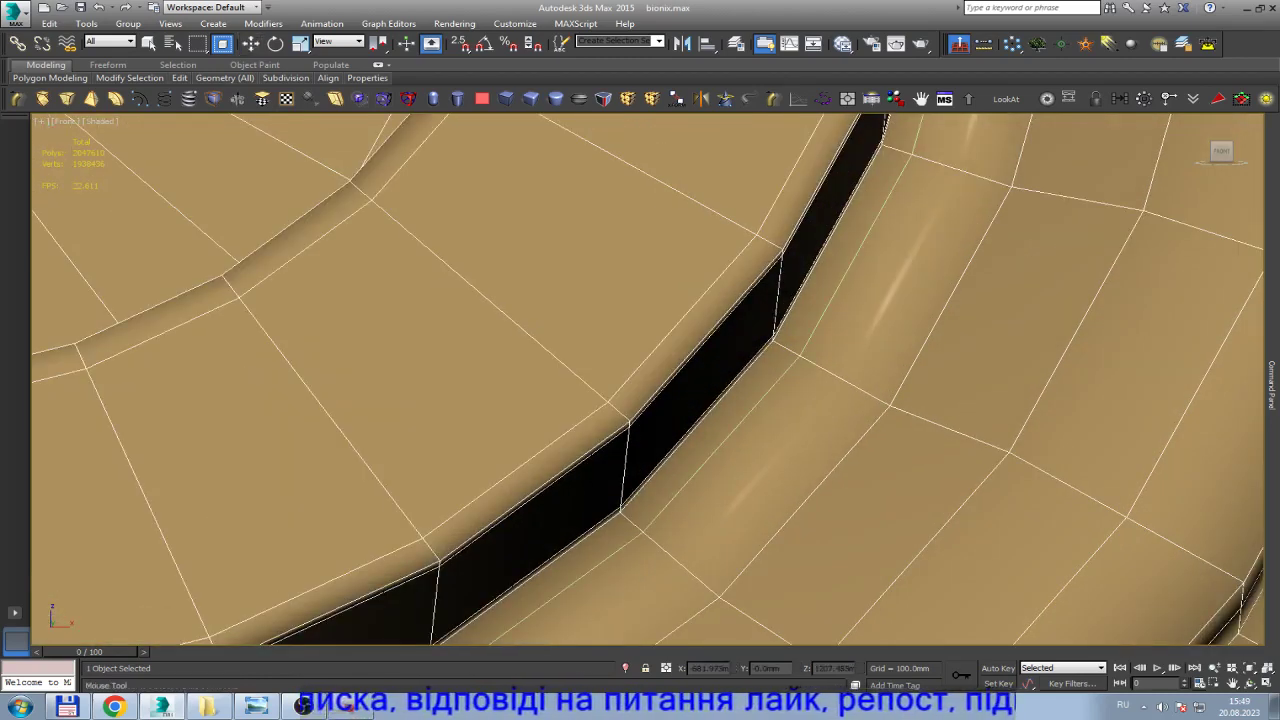
scroll(700, 380, "down", 3)
scroll(700, 380, "down", 5)
scroll(812, 392, "up", 4)
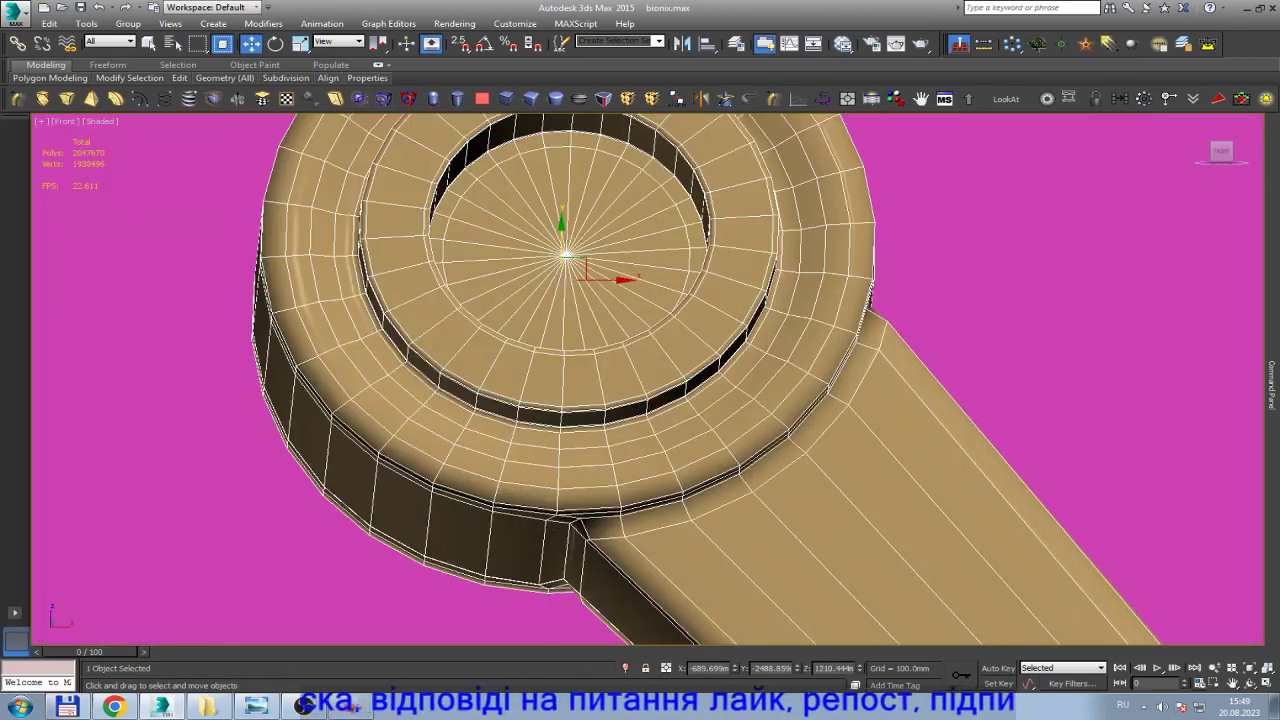
scroll(680, 320, "down", 3)
scroll(664, 300, "down", 4)
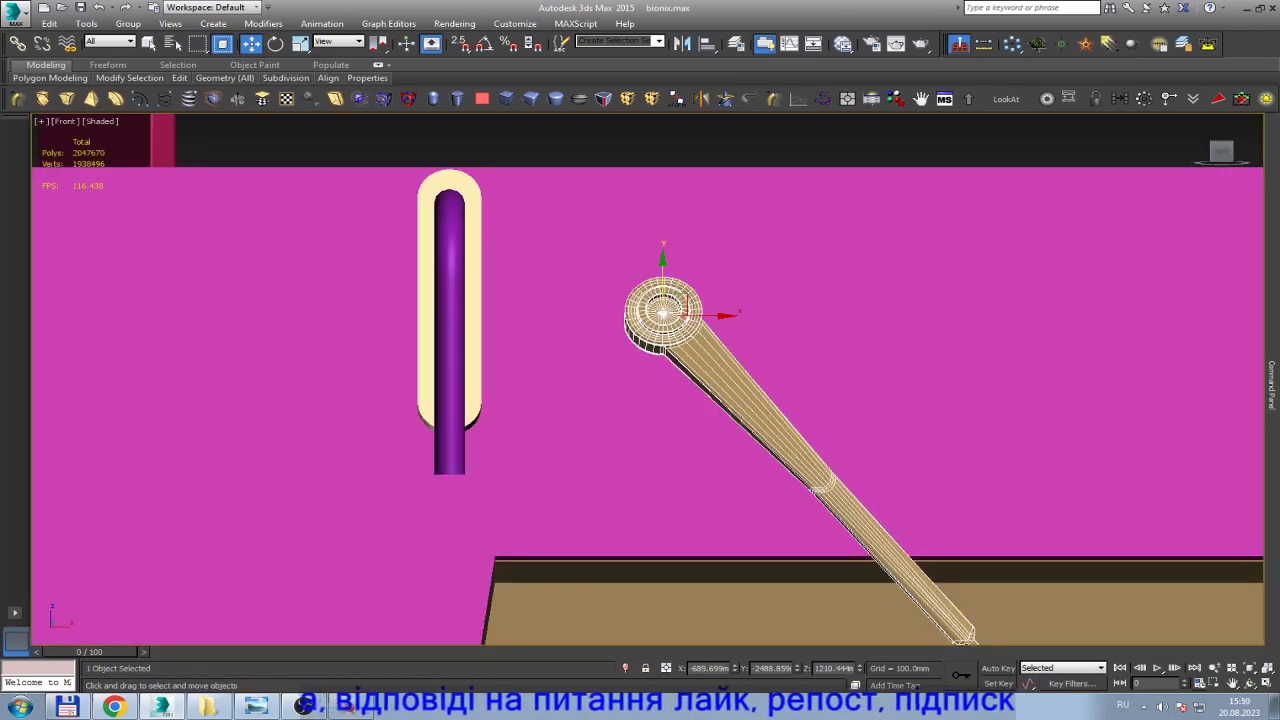
scroll(674, 326, "down", 2)
scroll(838, 456, "up", 3)
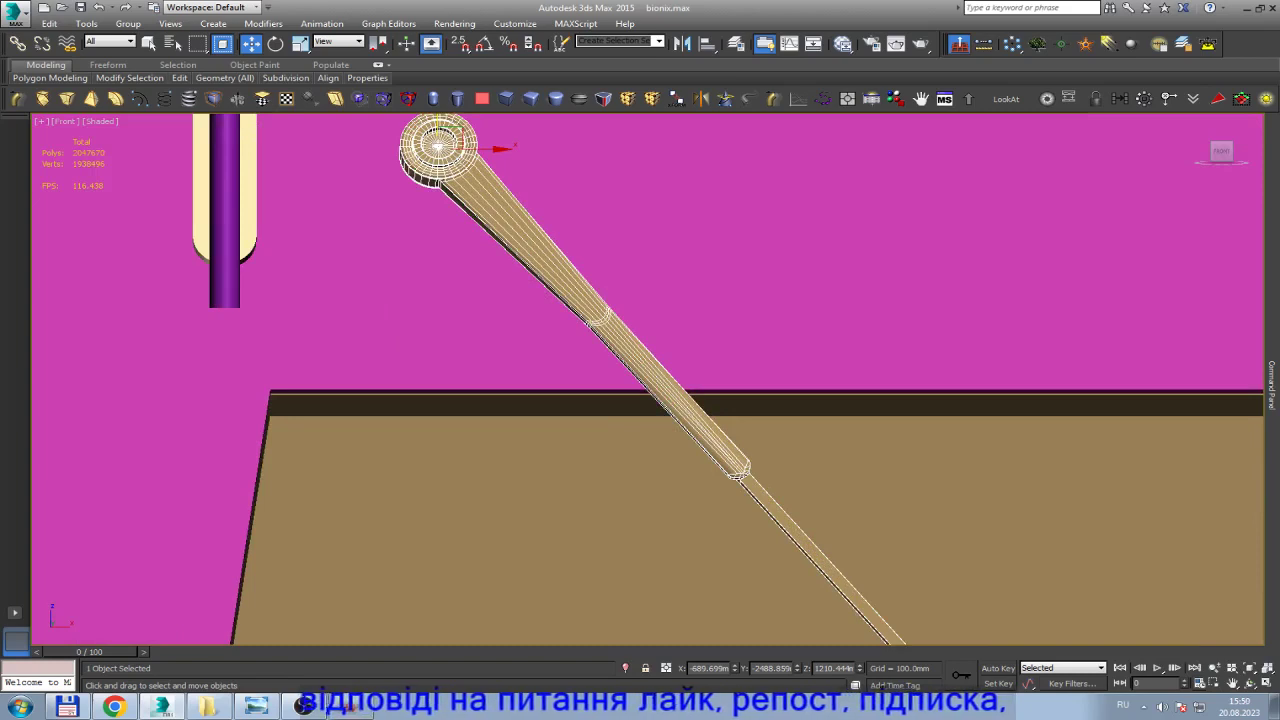
Select the arm's joint vertices and slide them farther down the arm.
key("1")
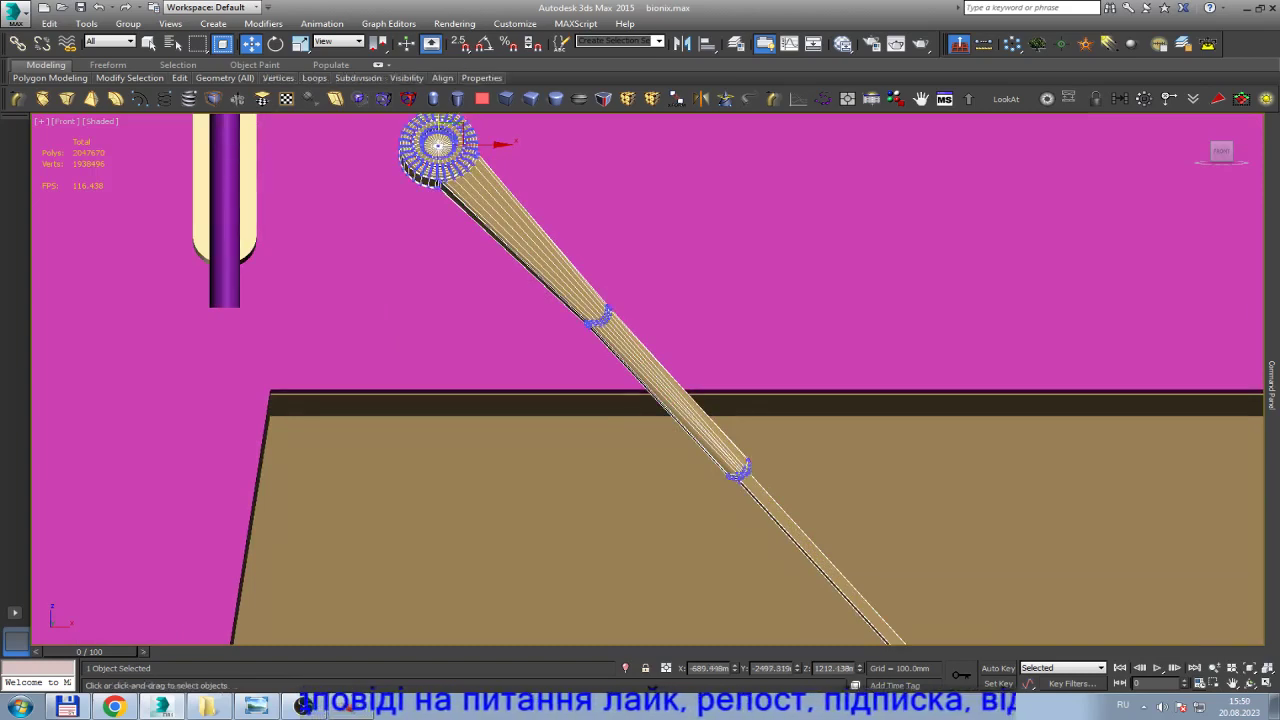
key("F3")
left_click_drag(547, 276, 743, 428)
scroll(540, 315, "down", 2)
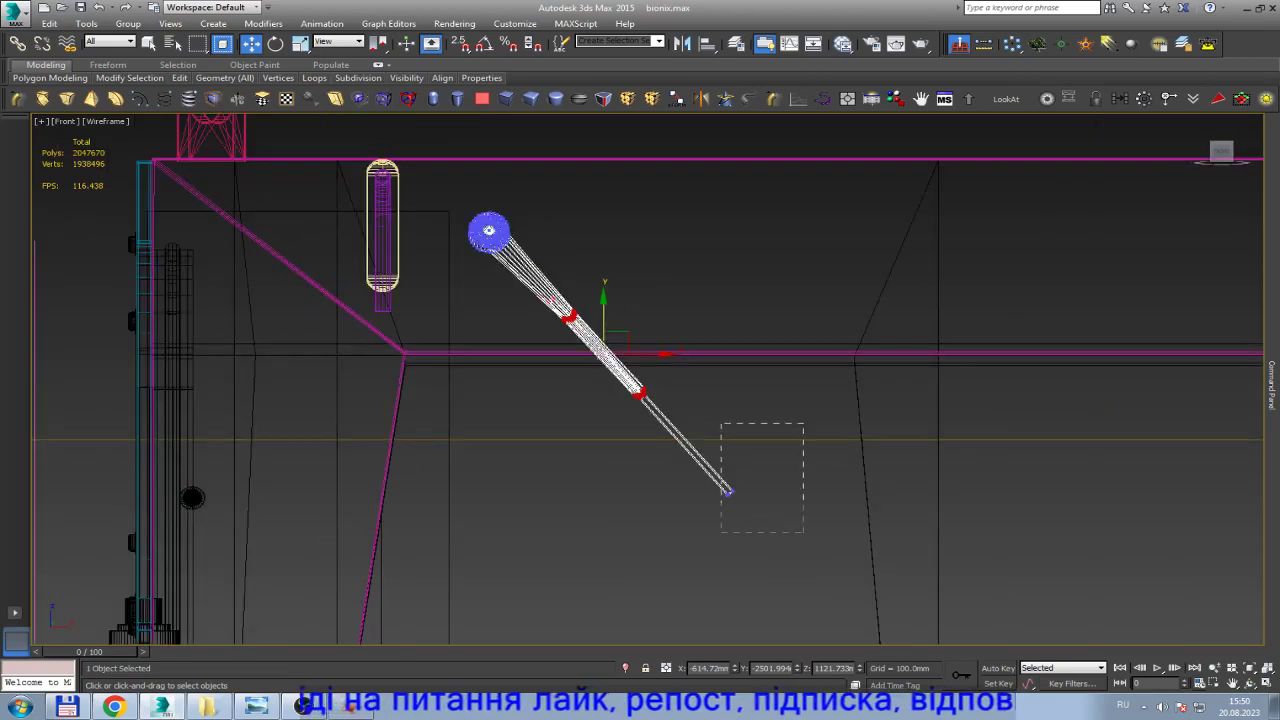
left_click_drag(722, 531, 722, 531, "ctrl")
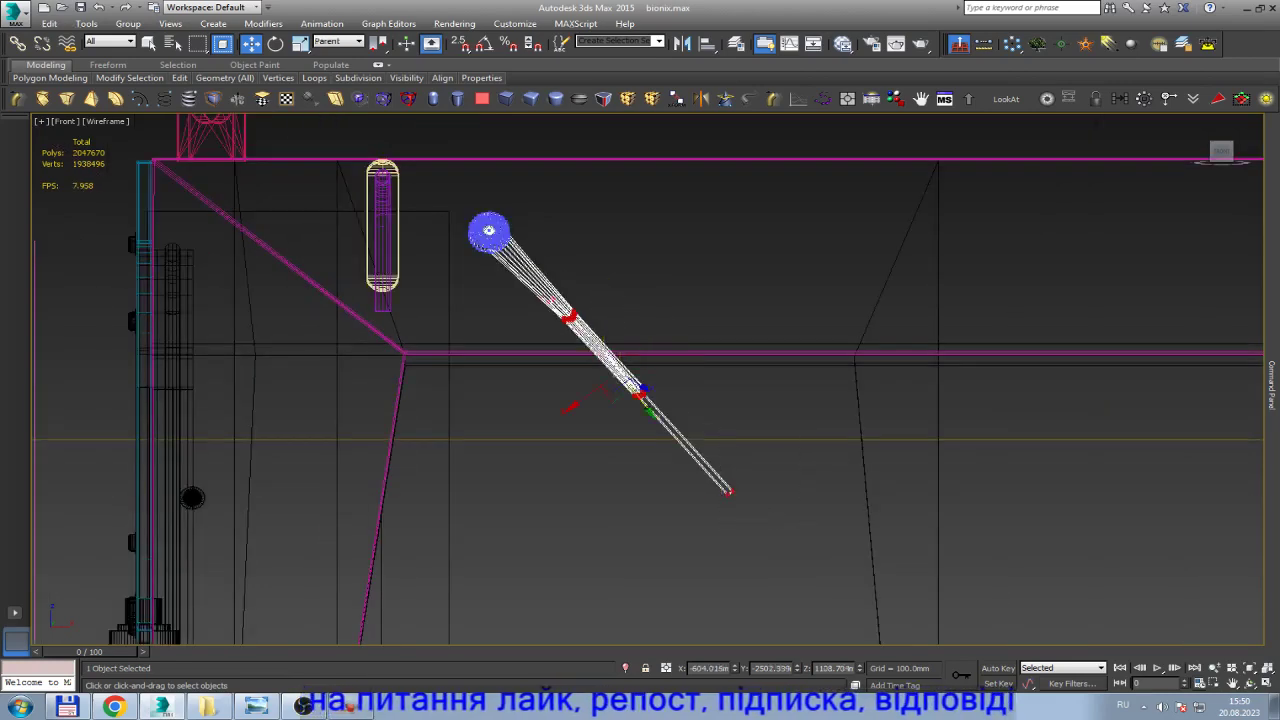
left_click_drag(642, 398, 674, 440)
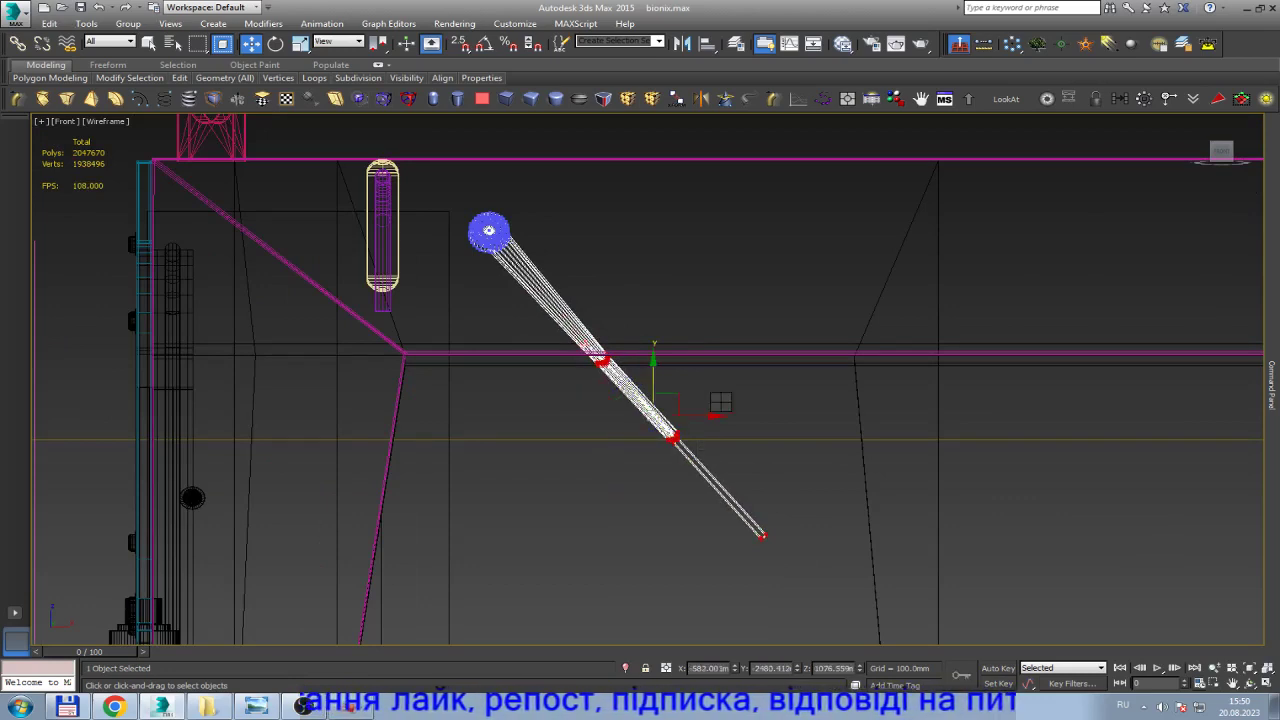
Rotate the lower arm section to nearly horizontal, compare with the reference photo, and reposition it.
key("e")
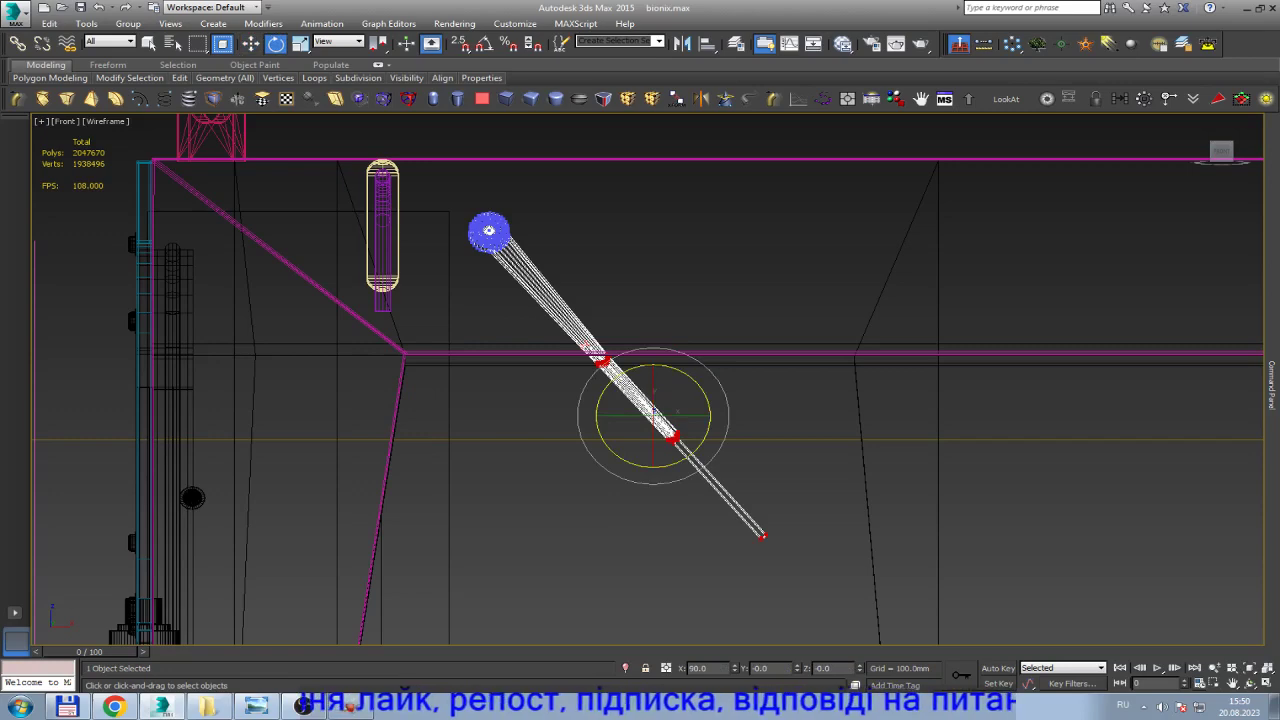
left_click_drag(709, 420, 709, 370)
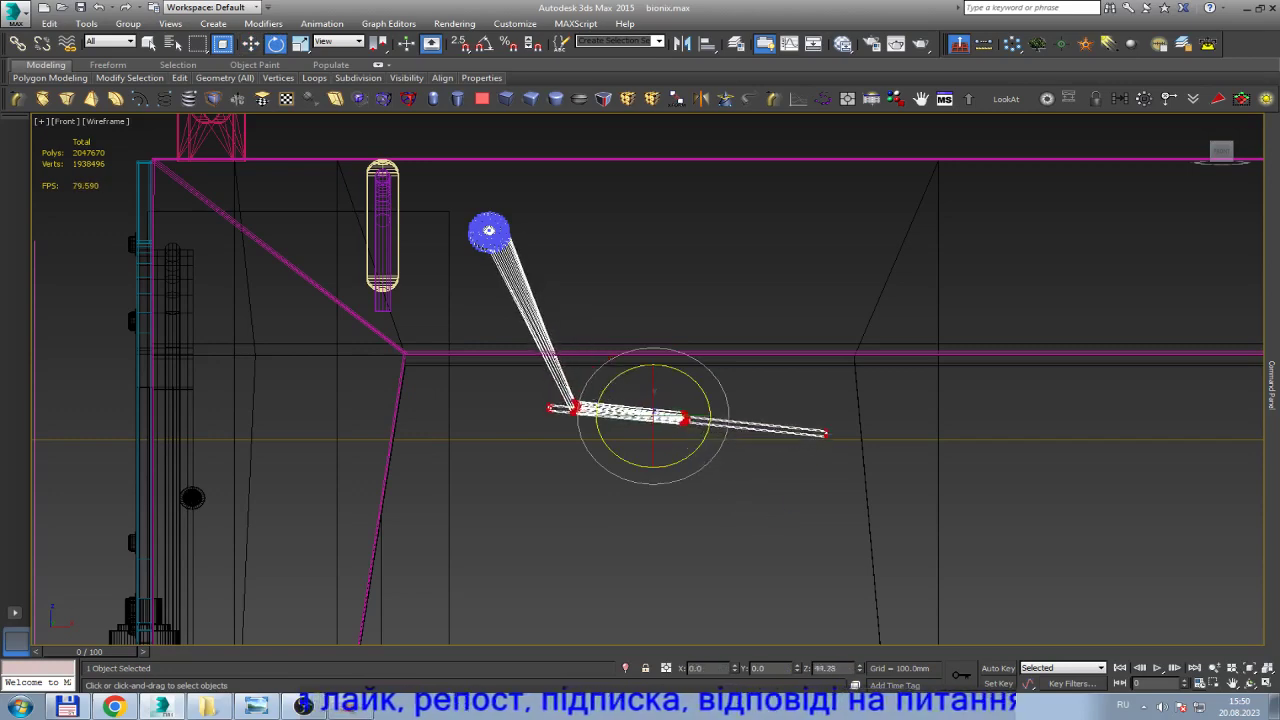
left_click(257, 707)
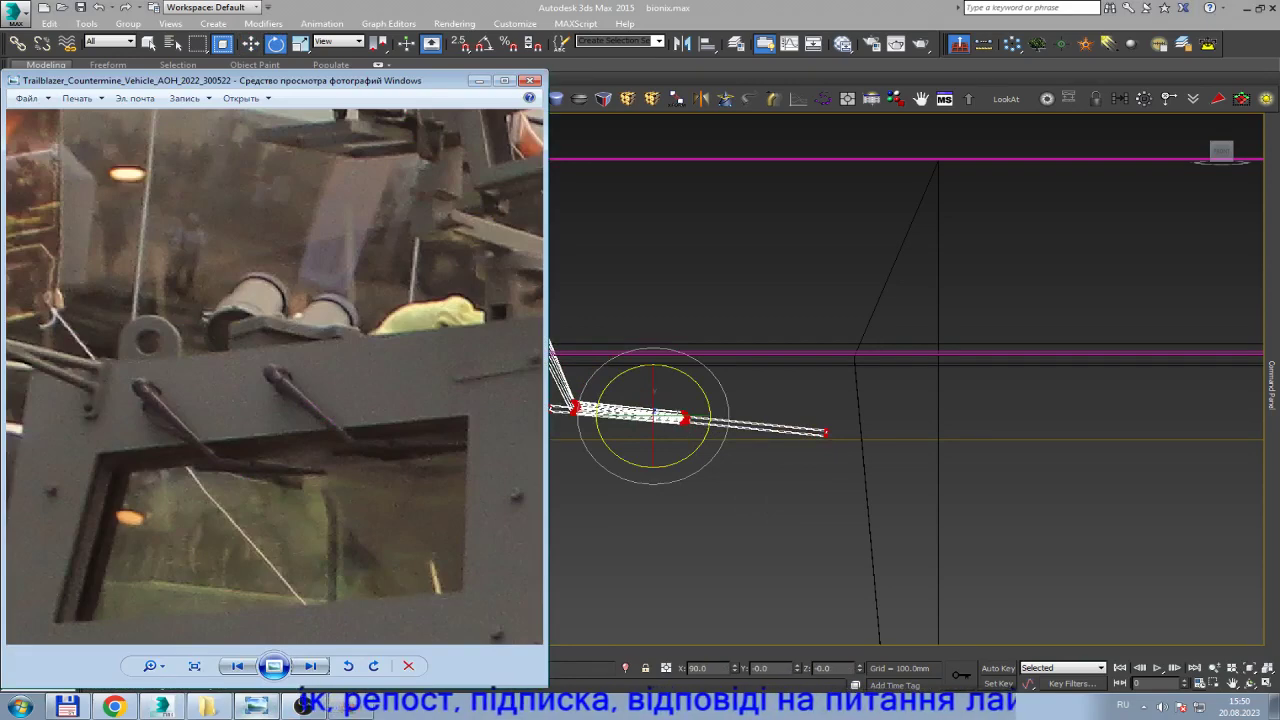
left_click(257, 707)
key("w")
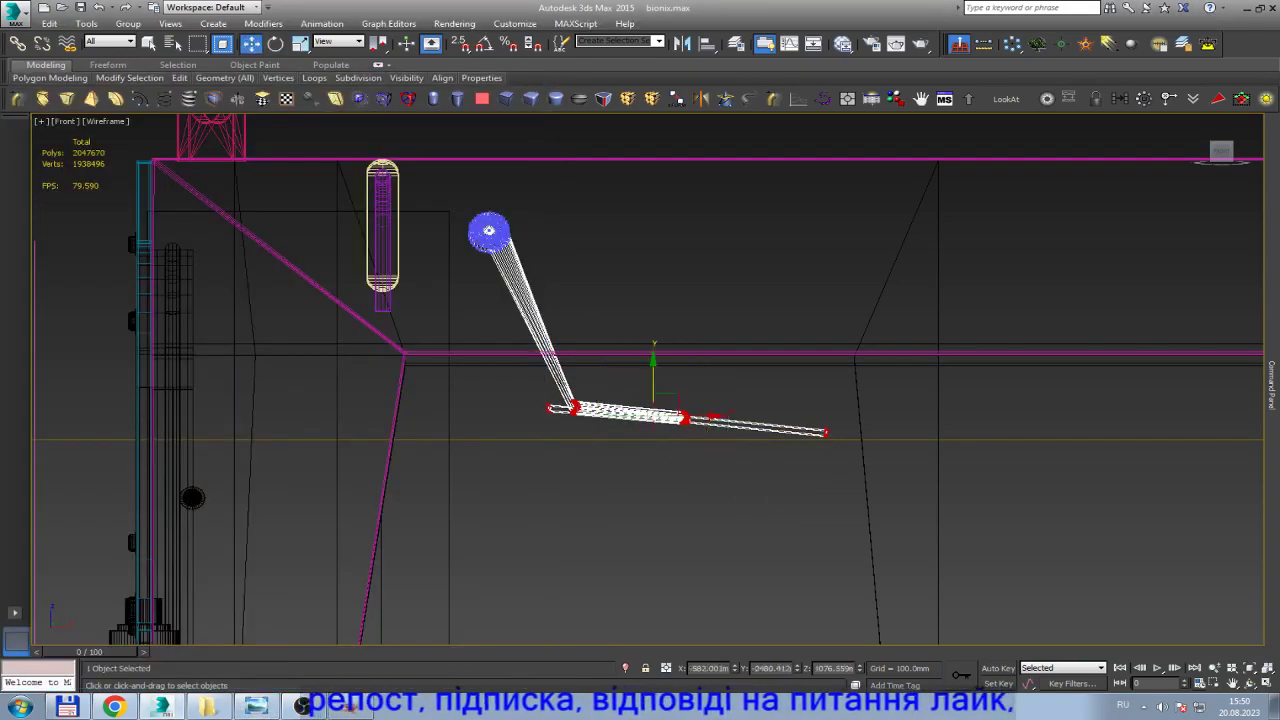
left_click_drag(663, 400, 744, 368)
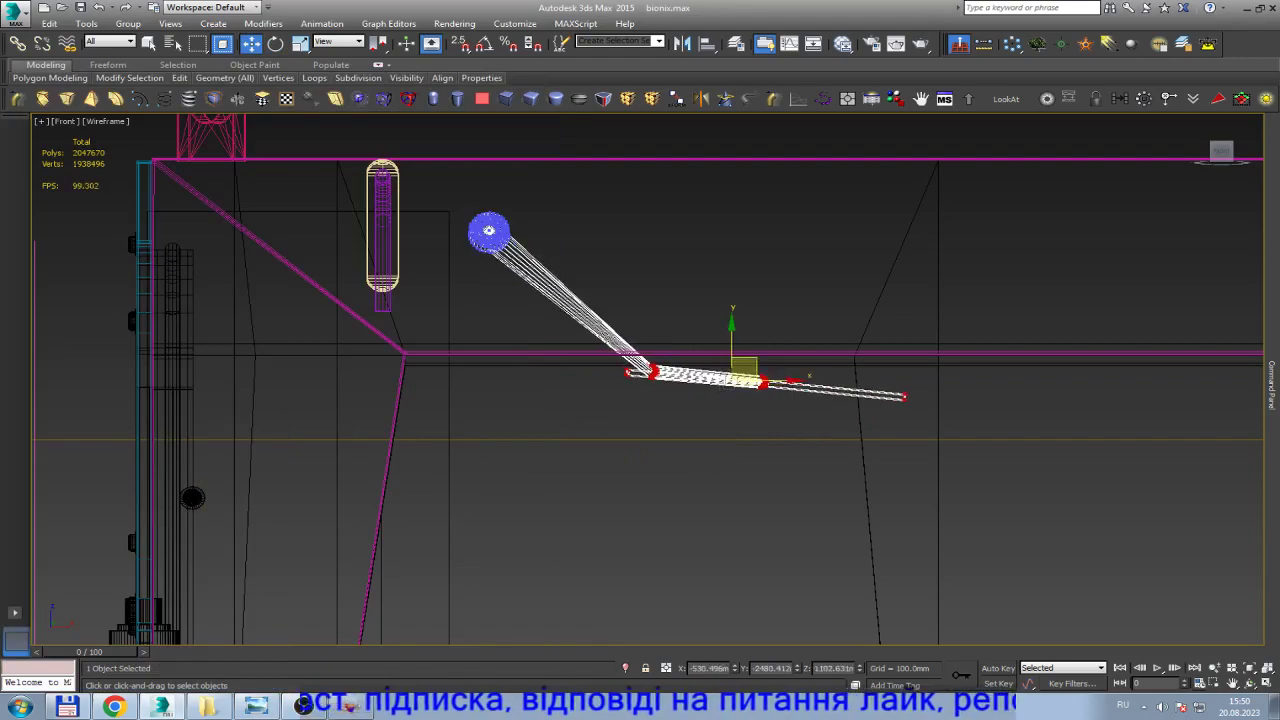
In shaded 3D view, shift the arm chain slightly left along the window panel.
middle_click_drag(647, 378, 600, 400, "alt")
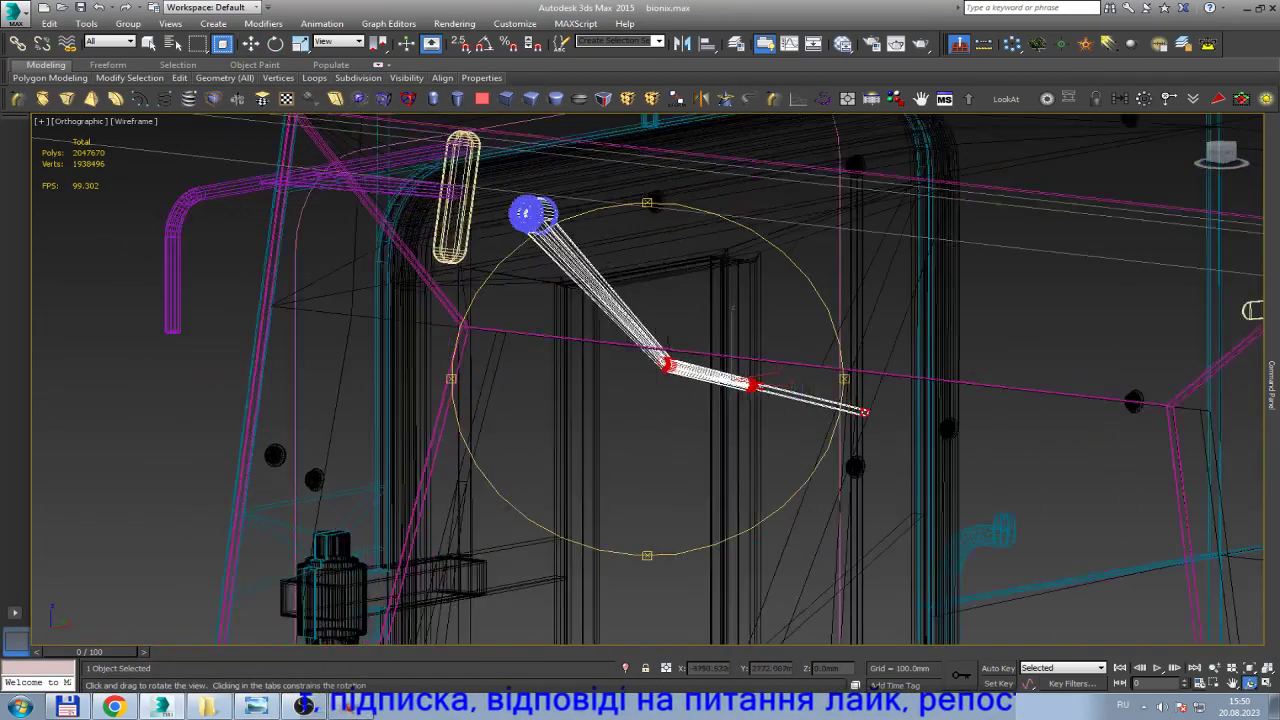
scroll(666, 360, "up", 4)
key("F3")
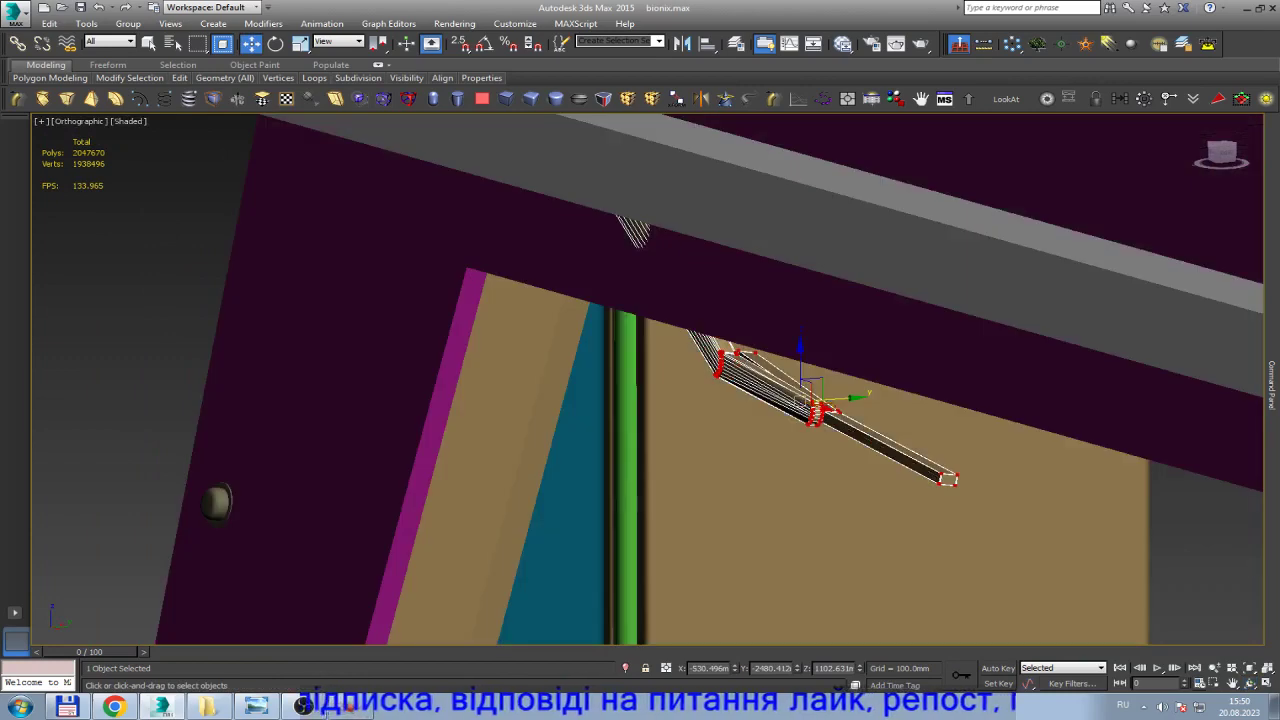
mouse_move(818, 404)
left_mouse_down()
mouse_move(800, 401)
mouse_move(825, 401)
left_mouse_up()
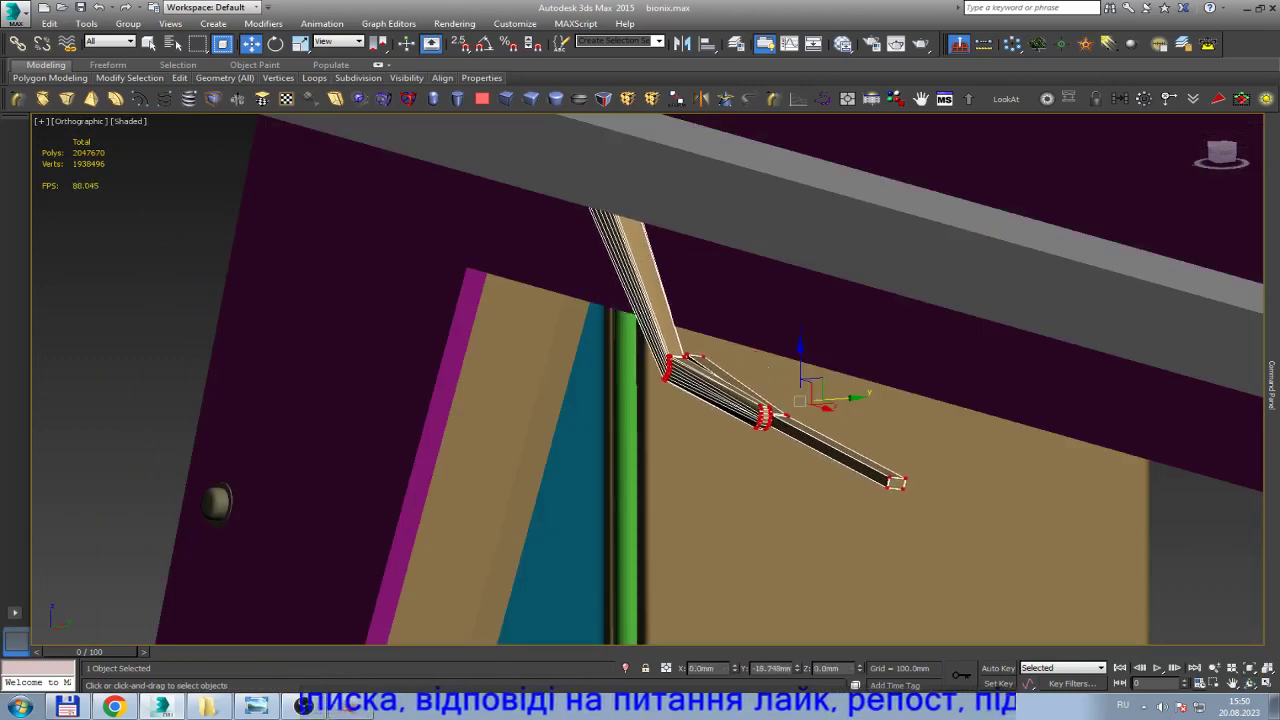
scroll(785, 400, "up", 2)
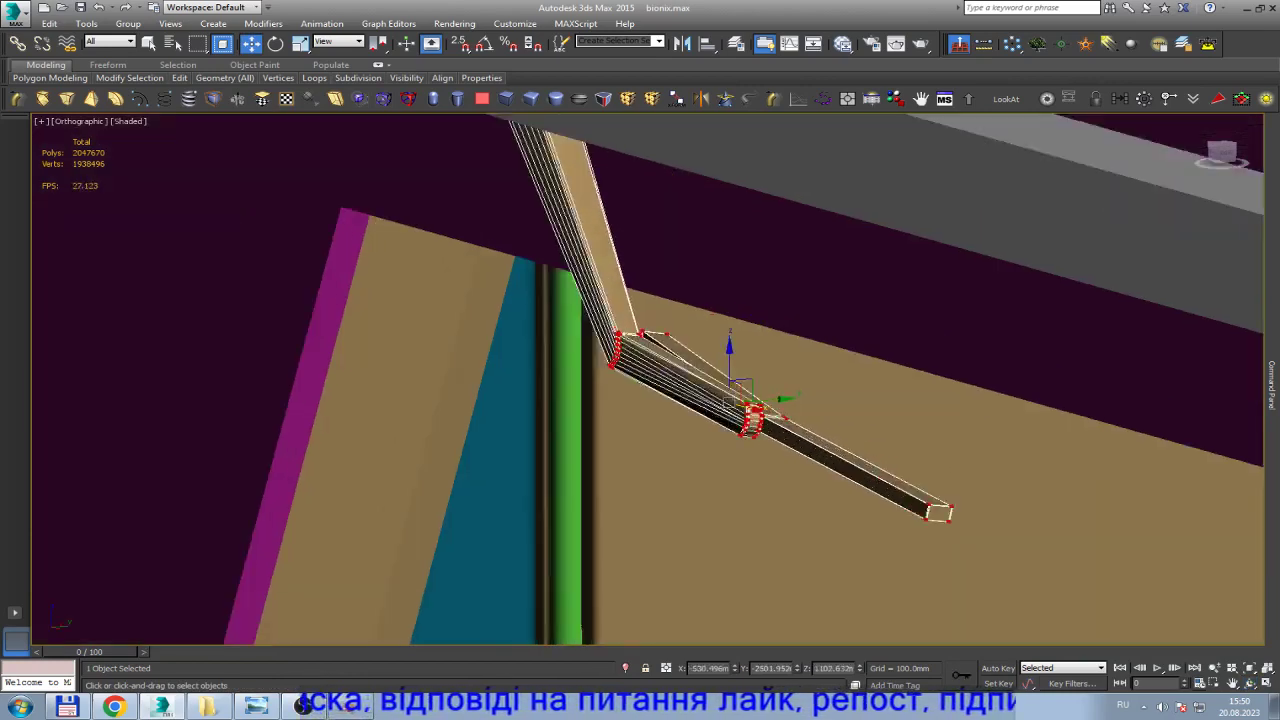
scroll(785, 400, "up", 4)
scroll(767, 455, "down", 1)
scroll(767, 455, "down", 2)
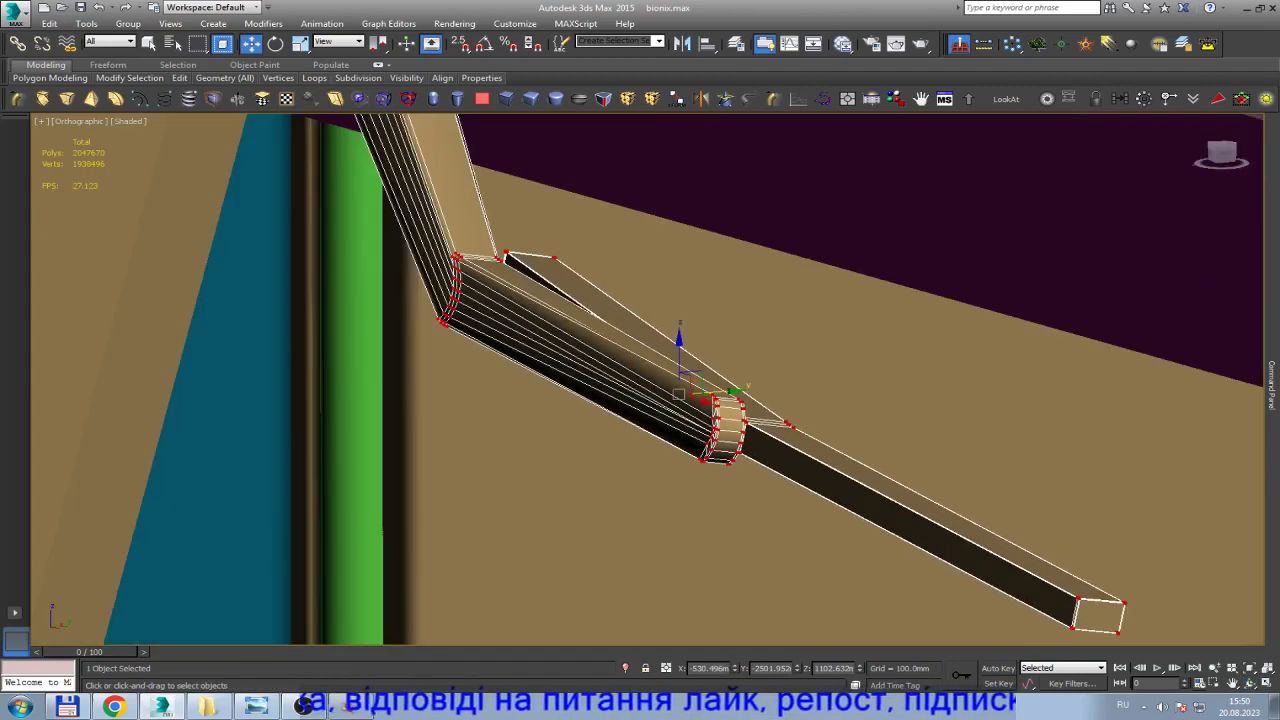
scroll(725, 438, "down", 3)
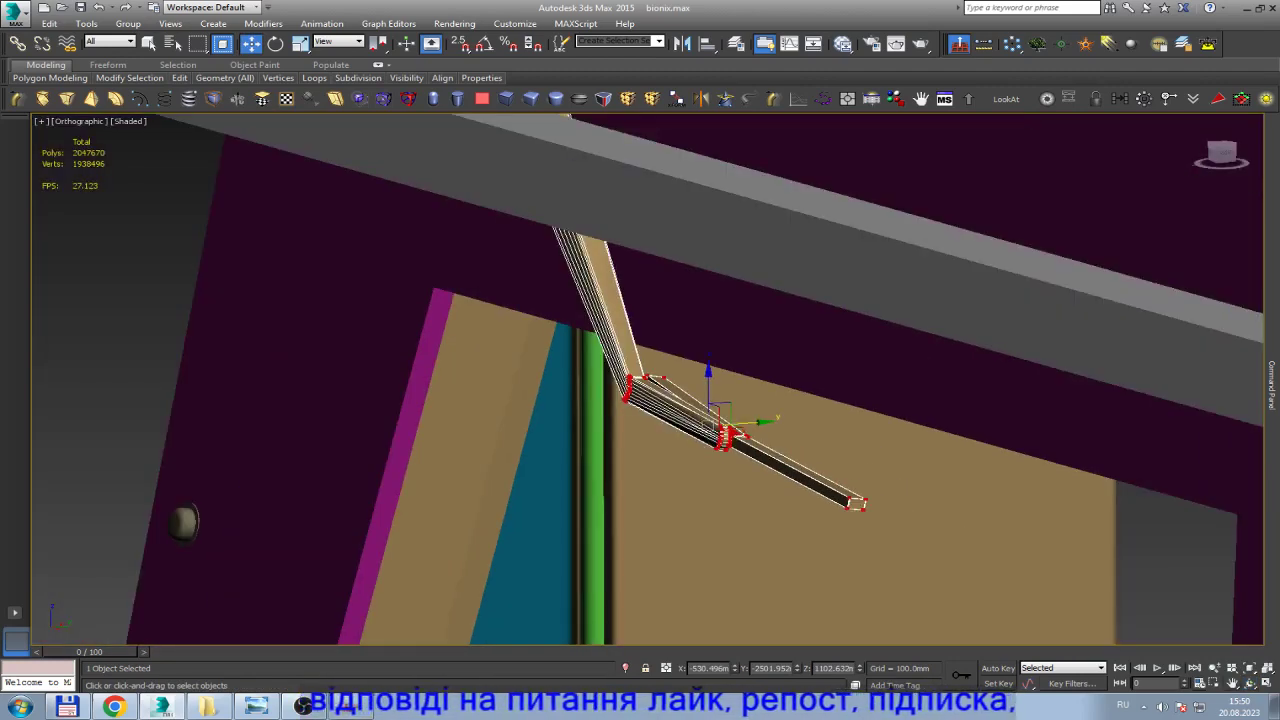
mouse_move(725, 438)
middle_mouse_down("alt")
mouse_move(730, 480)
mouse_move(720, 410)
middle_mouse_up("alt")
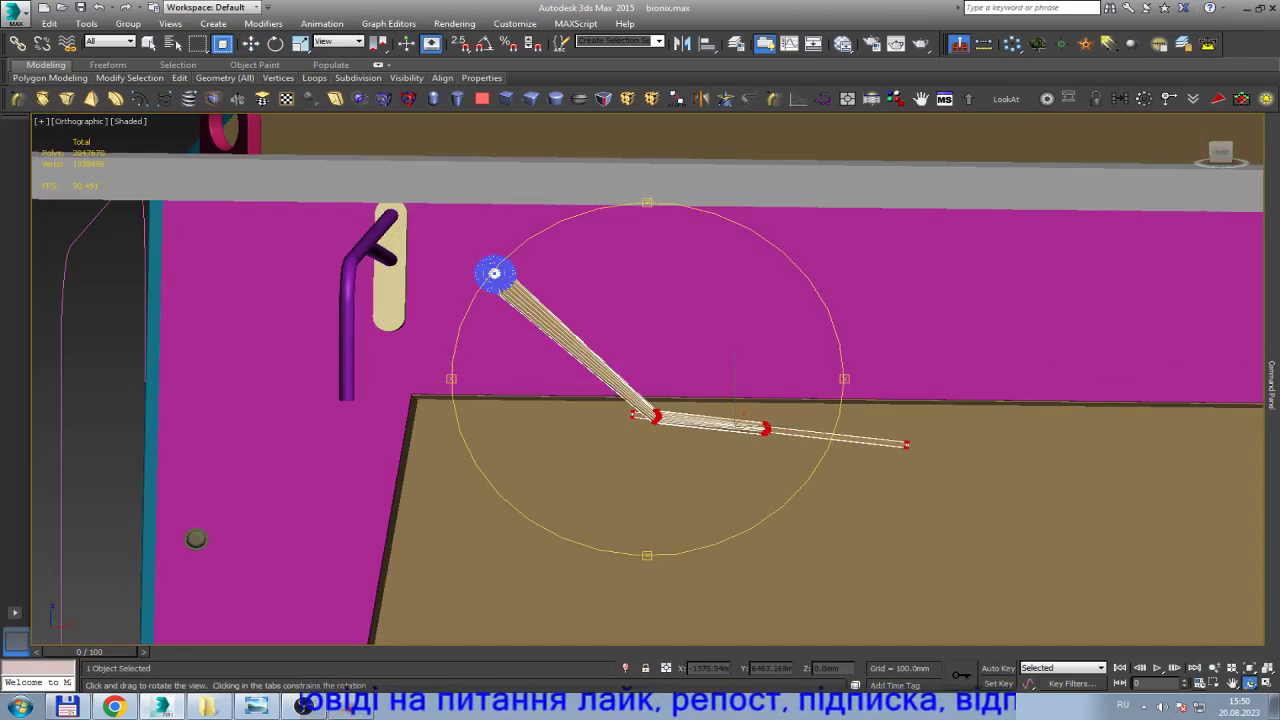
Tilt the lower blade section slightly downward, checking it against the reference photo.
left_click(256, 707)
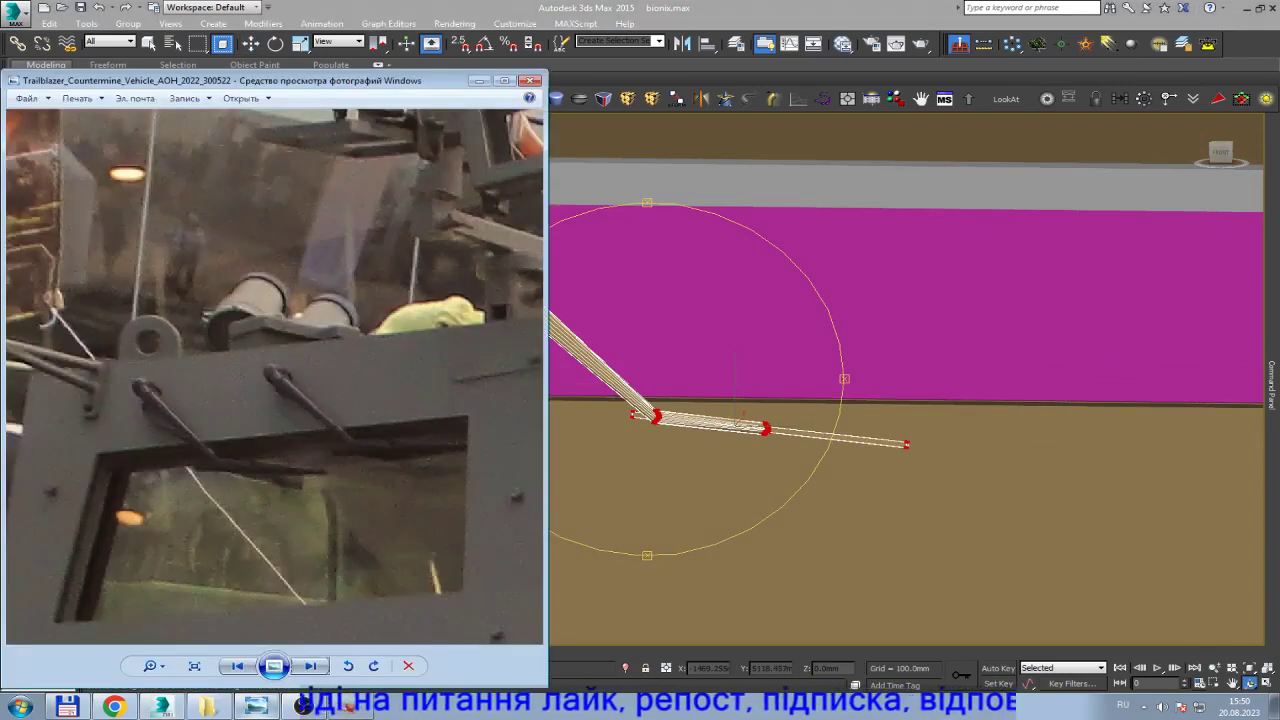
left_click(256, 707)
key("w")
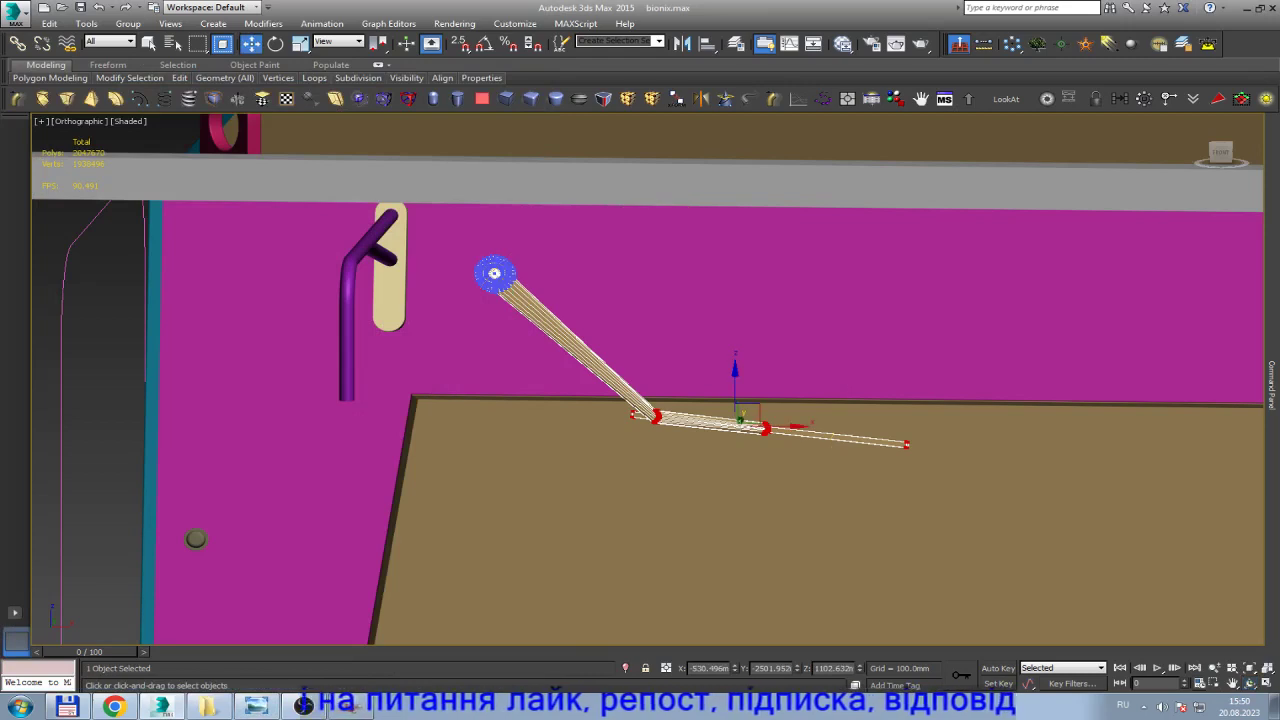
key("e")
mouse_move(762, 380)
left_mouse_down()
mouse_move(772, 386)
mouse_move(740, 428)
left_mouse_up()
key("w")
left_click(256, 707)
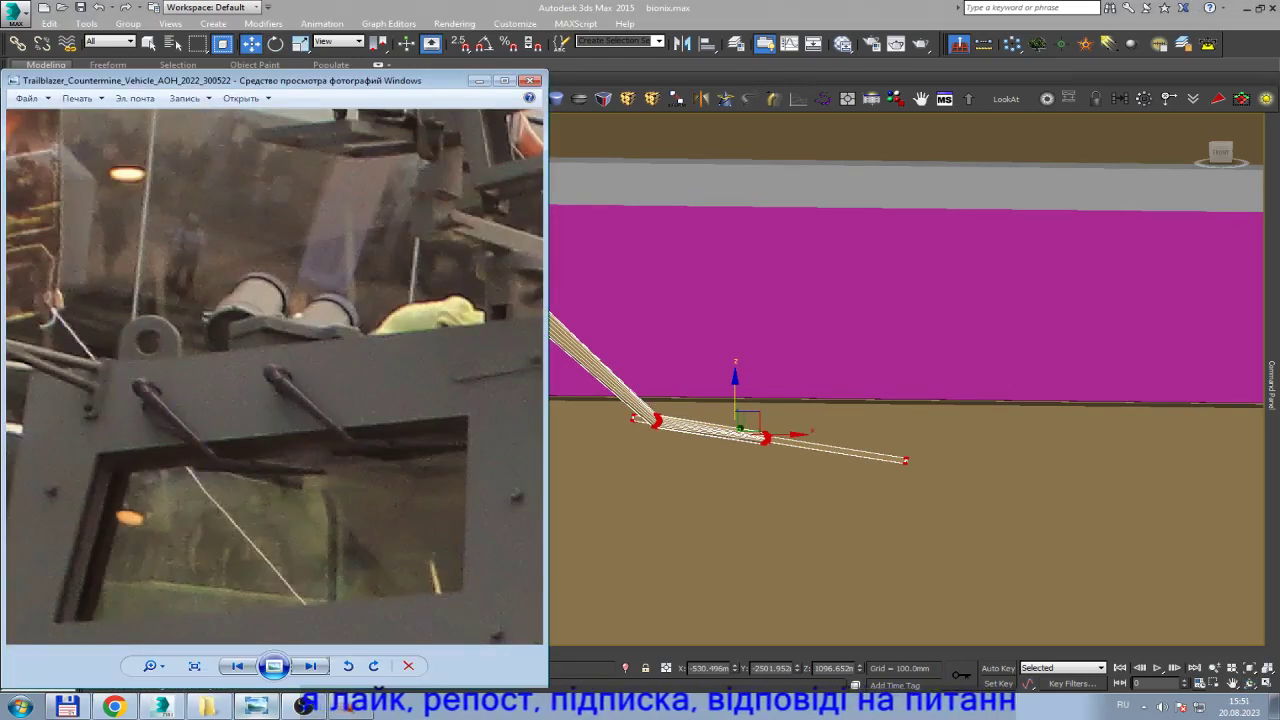
left_click(256, 707)
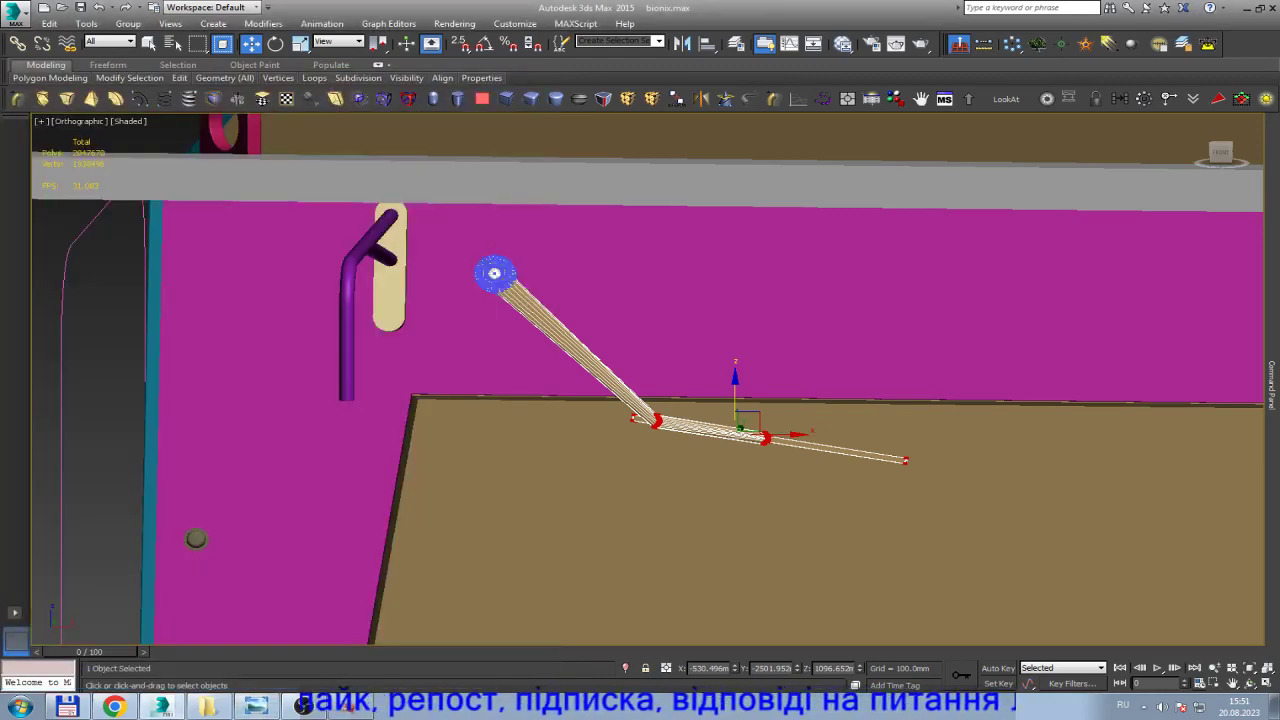
Return to Front view framed on the arm and exit Vertex level in the Modify panel.
key("f")
key("z")
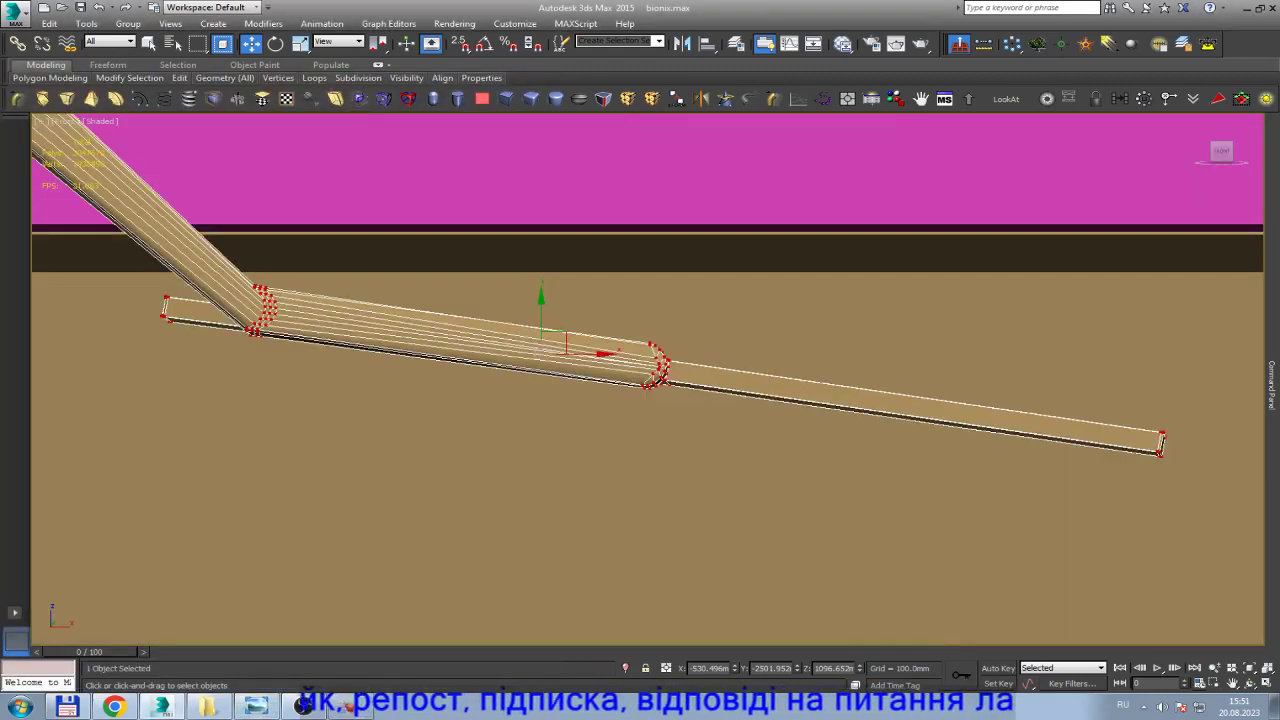
scroll(450, 410, "down", 3)
scroll(450, 410, "down", 3)
scroll(450, 410, "up", 2)
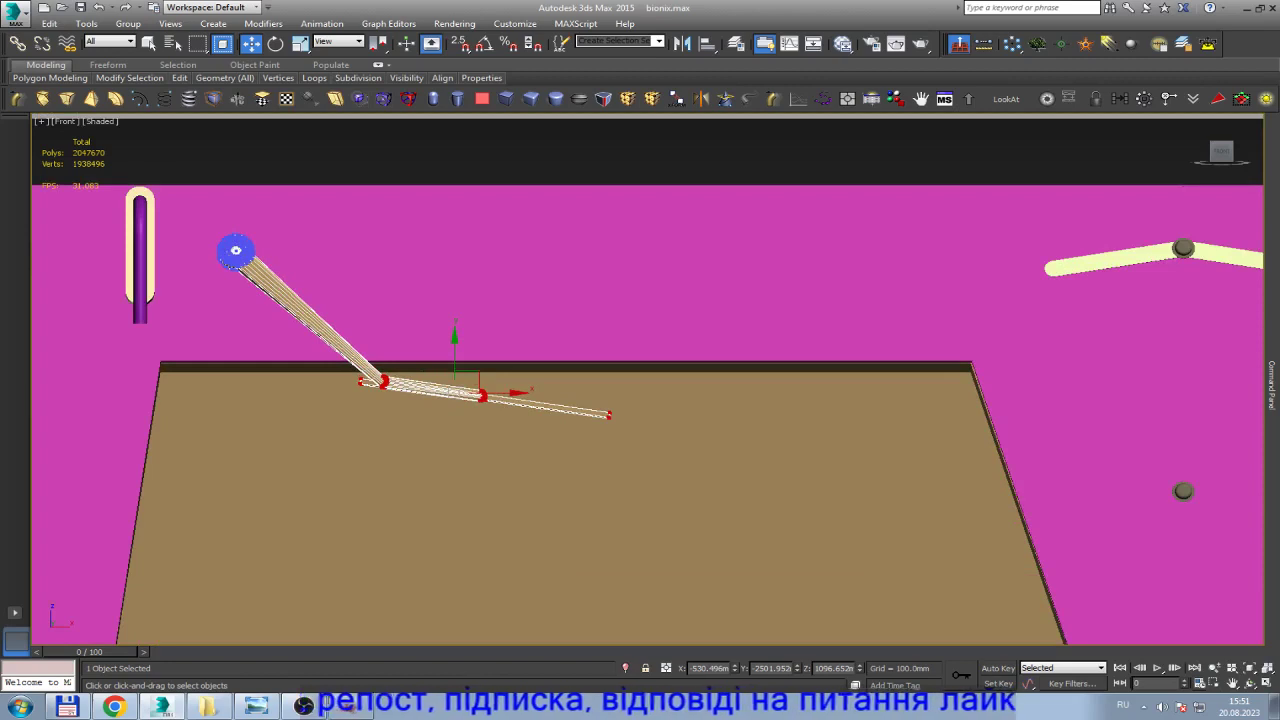
left_click(1272, 385)
left_click(1170, 189)
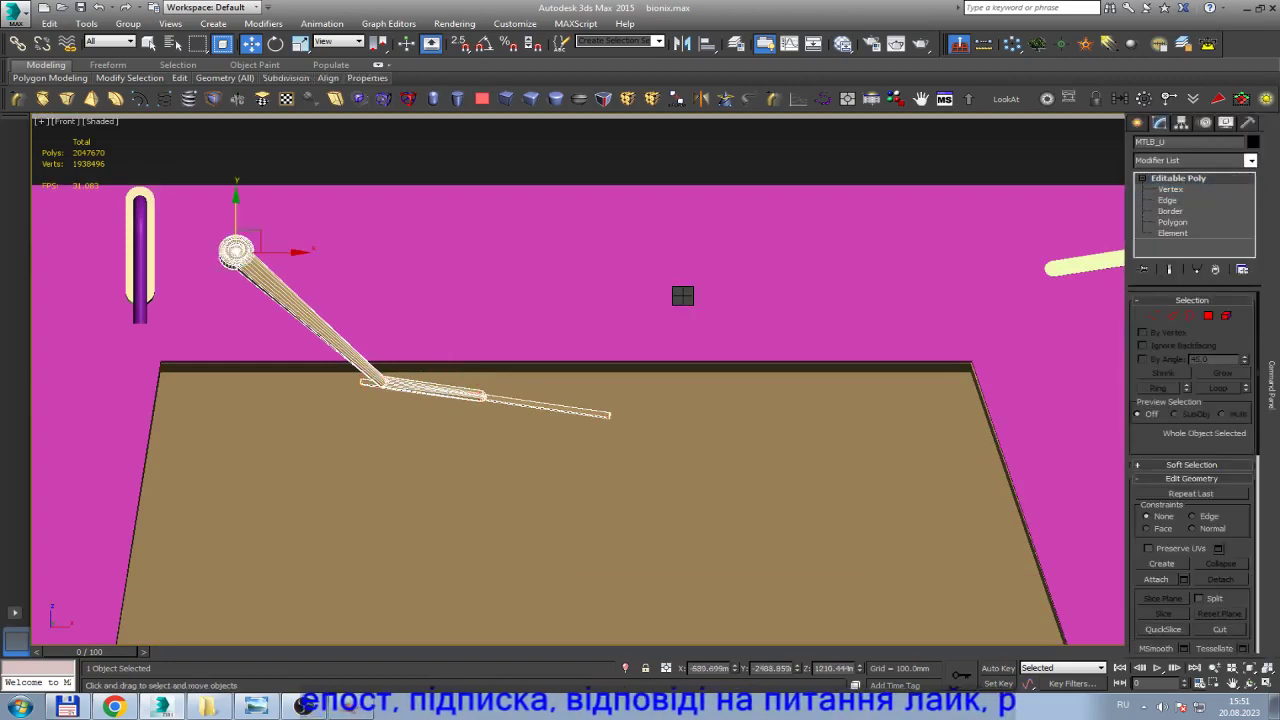
Clone the wiper arm to the right as an independent Copy, MTLB_U001.
left_click_drag(236, 250, 609, 250, "shift")
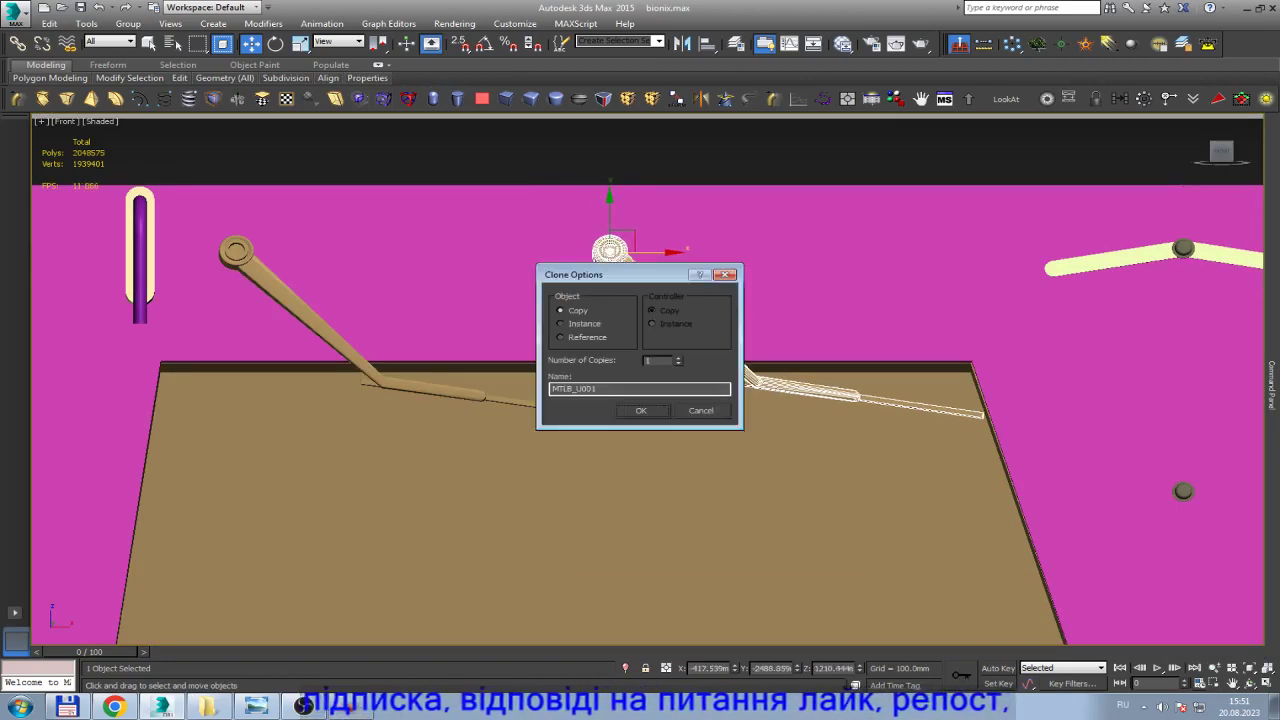
key("Return")
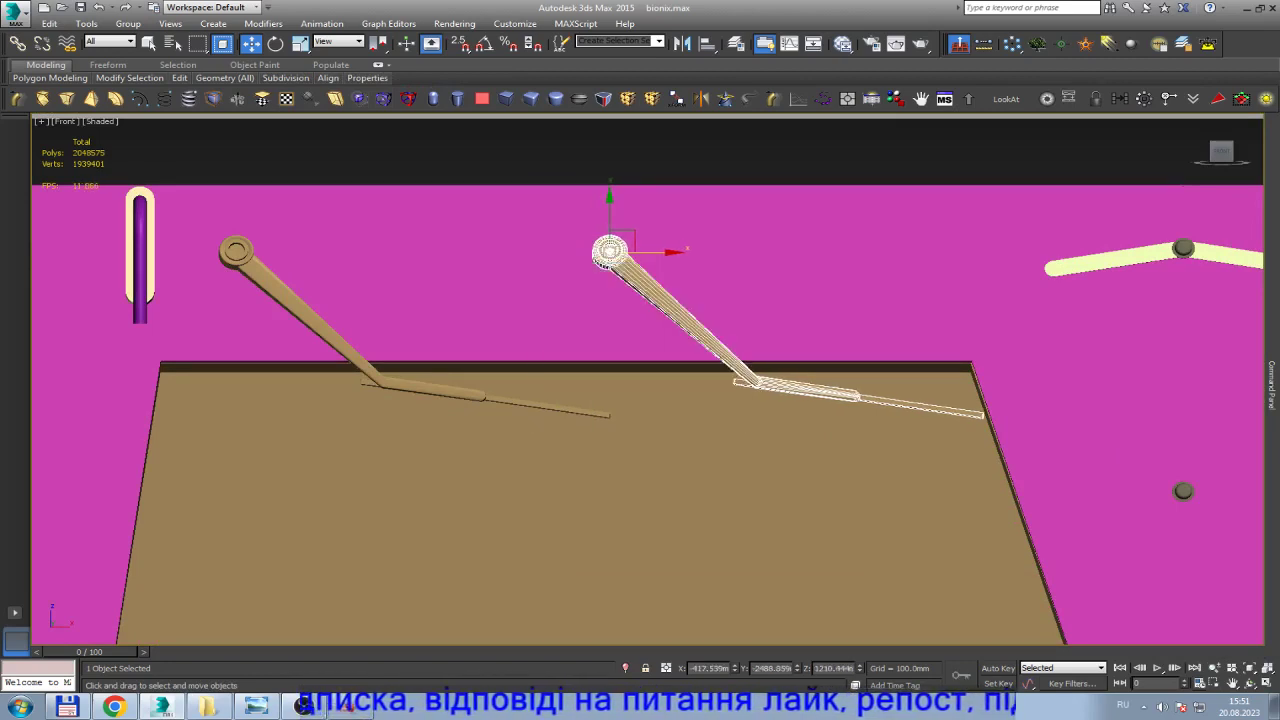
left_click(1249, 681)
mouse_move(640, 420)
left_mouse_down()
mouse_move(760, 360)
mouse_move(690, 400)
mouse_move(700, 380)
left_mouse_up()
scroll(813, 371, "up", 5)
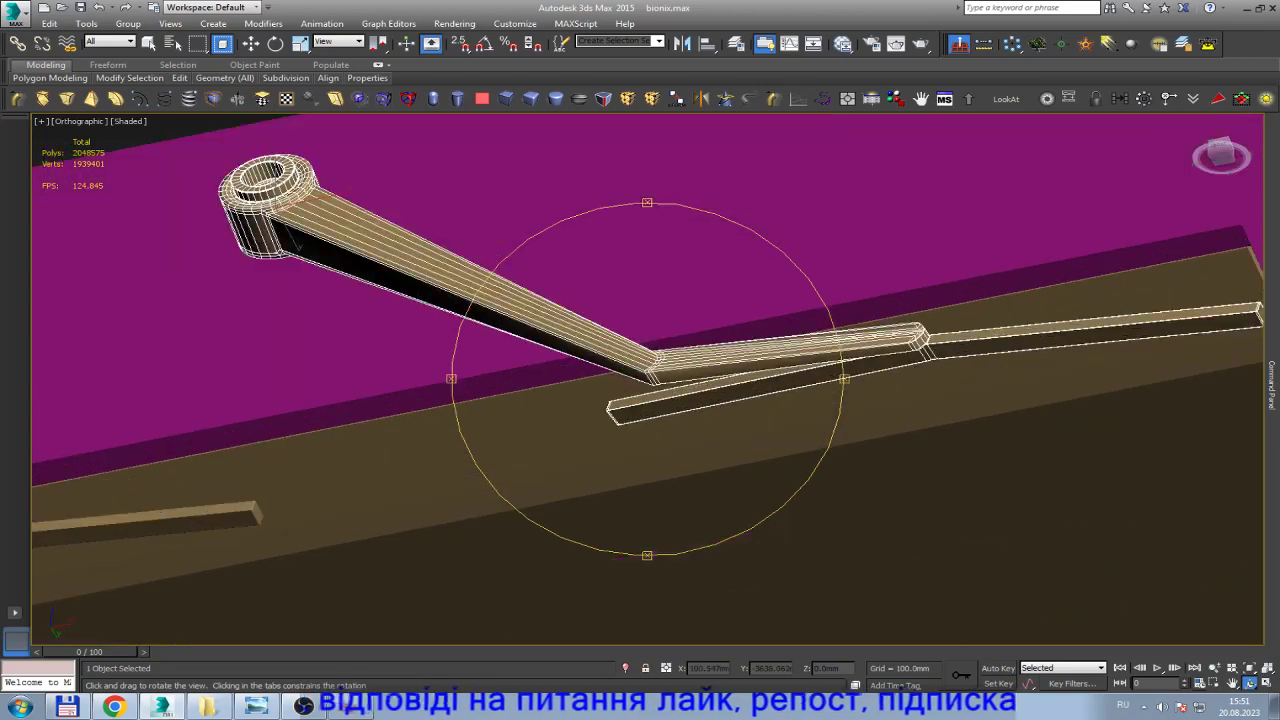
key("w")
scroll(1030, 360, "up", 2)
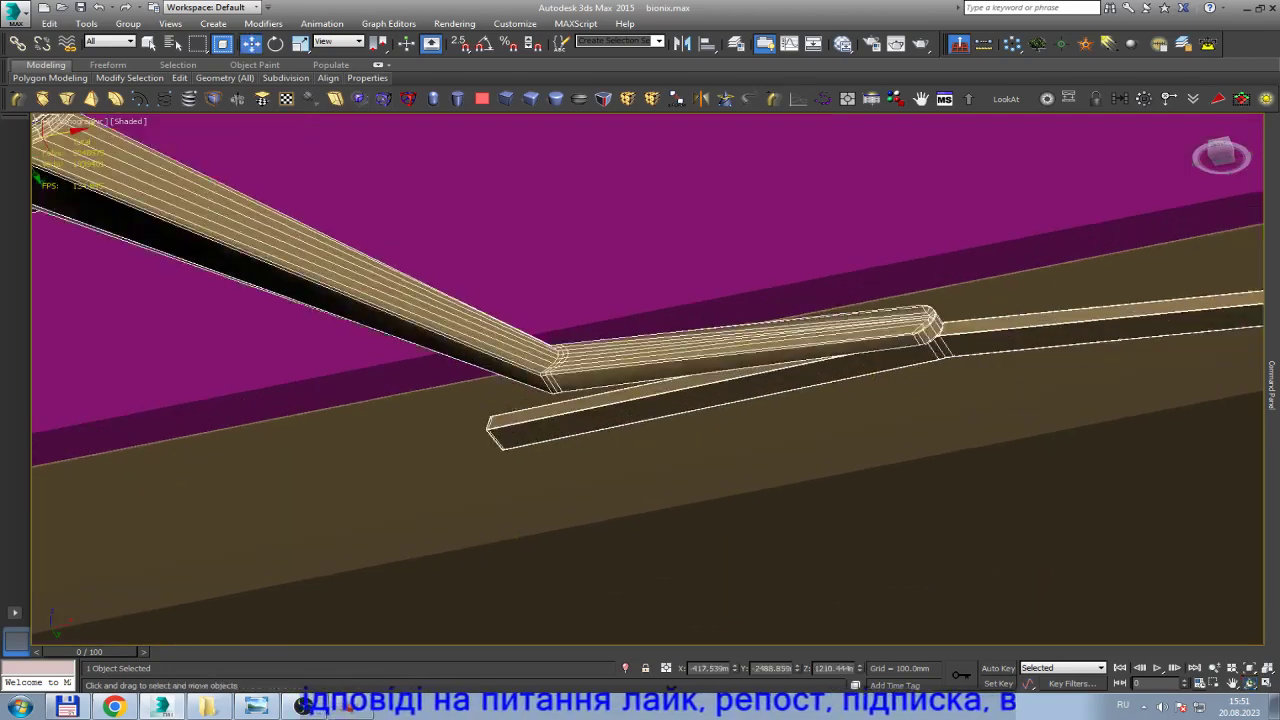
scroll(1030, 360, "up", 2)
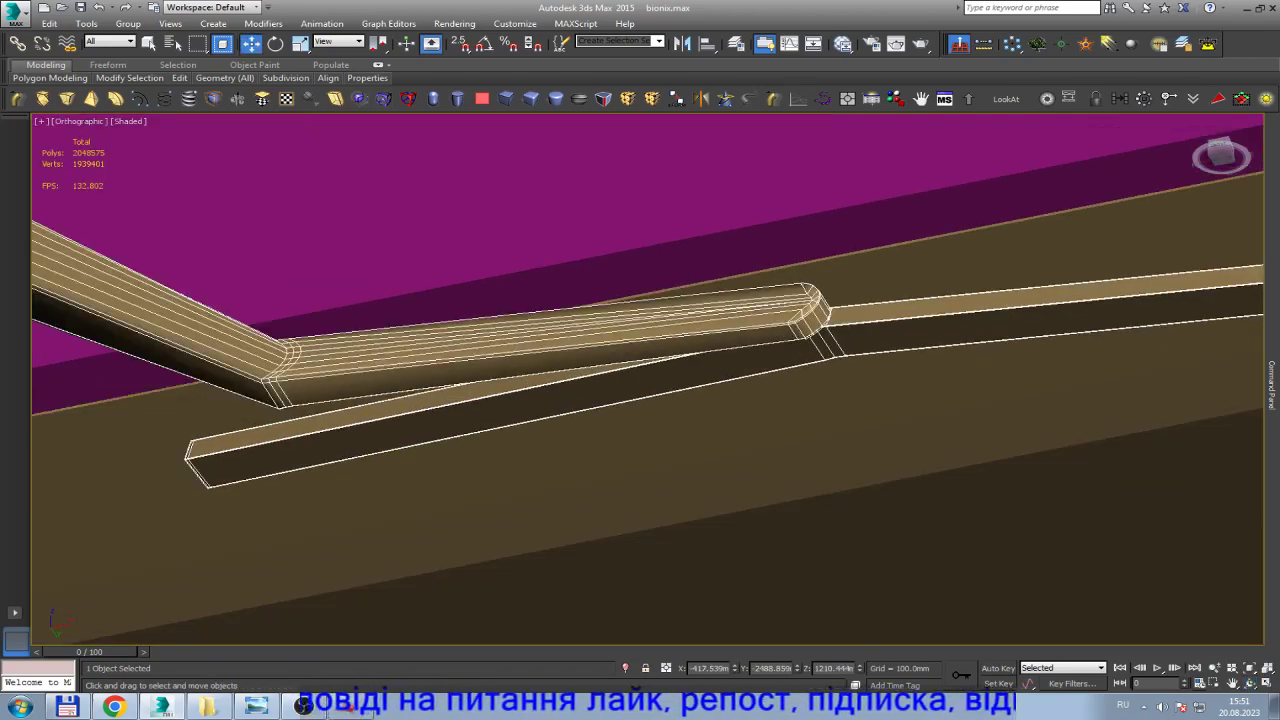
Select the straight wiper rod and slide it along its length beneath the bent arm's tip.
left_click(600, 400)
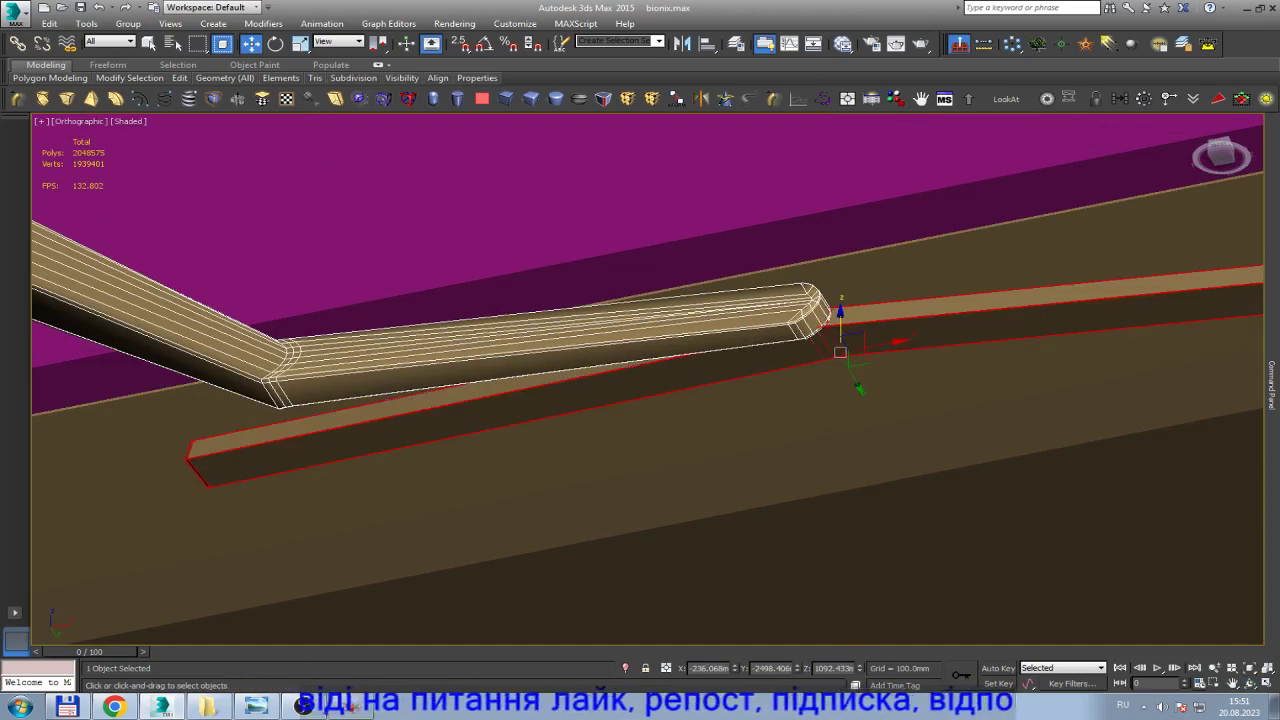
left_click_drag(858, 386, 926, 517)
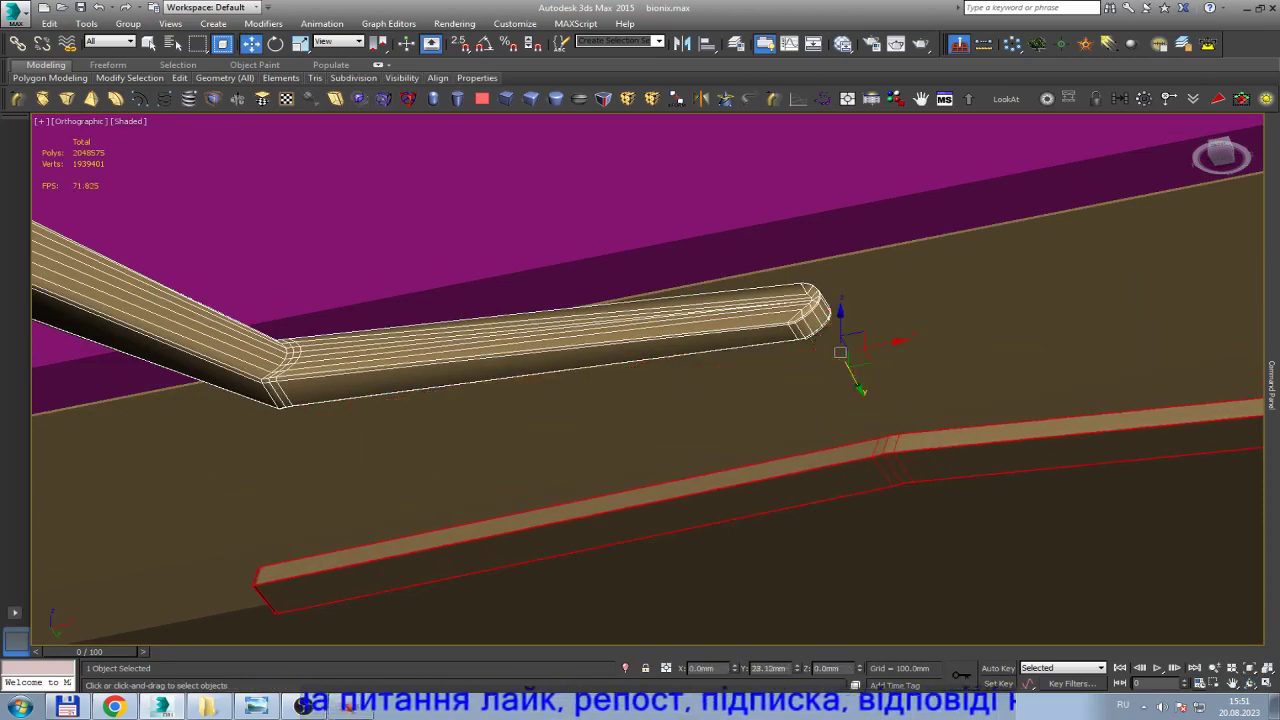
middle_click_drag(853, 415, 853, 415, "alt")
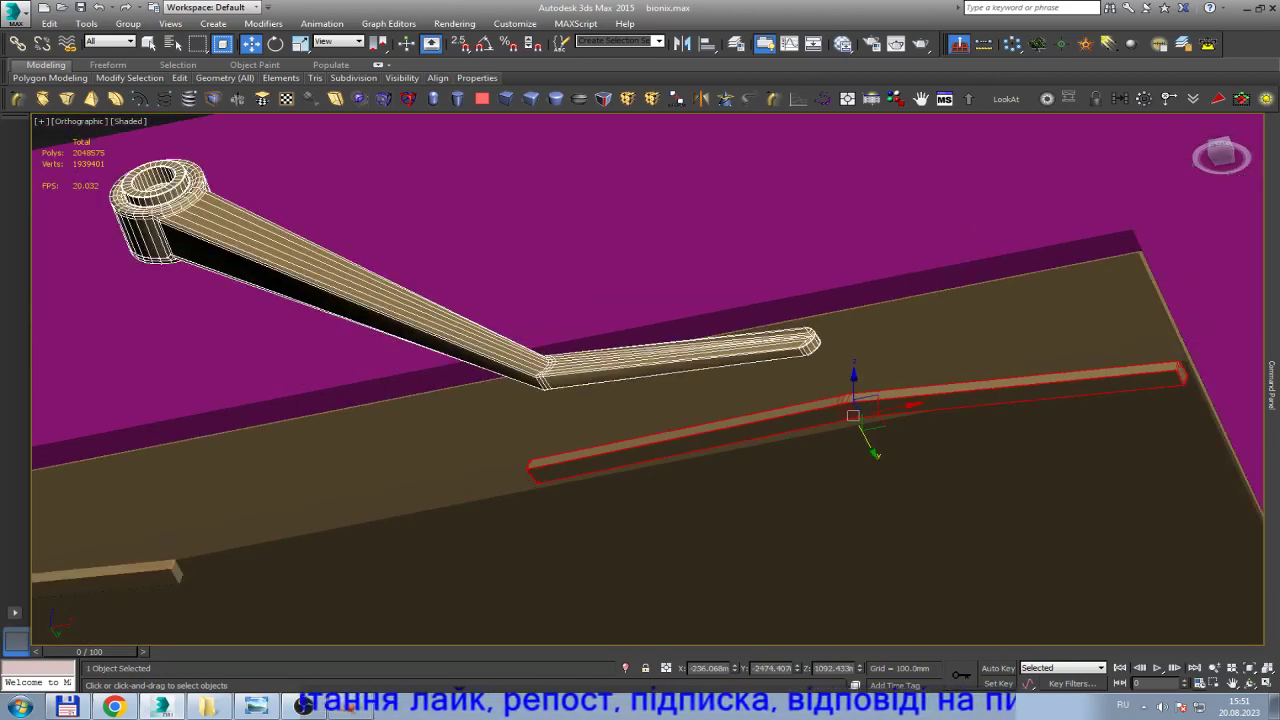
middle_click_drag(853, 415, 853, 415, "alt")
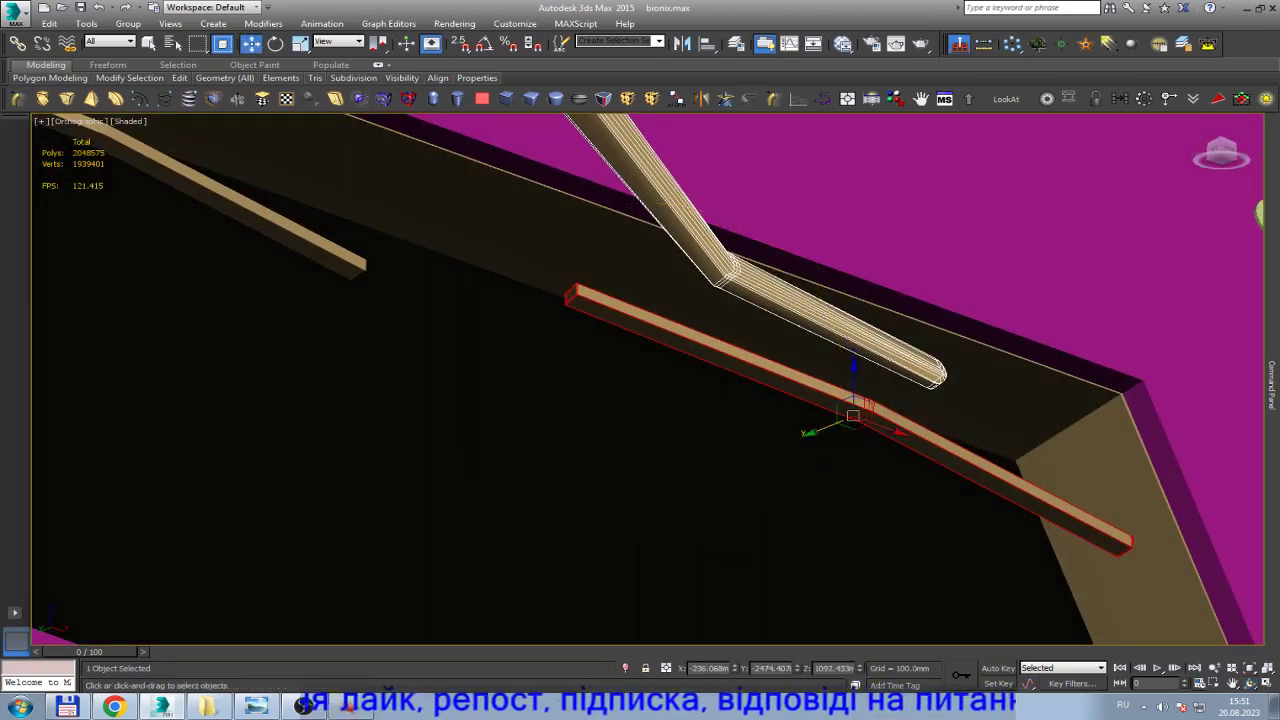
left_click_drag(853, 415, 833, 424)
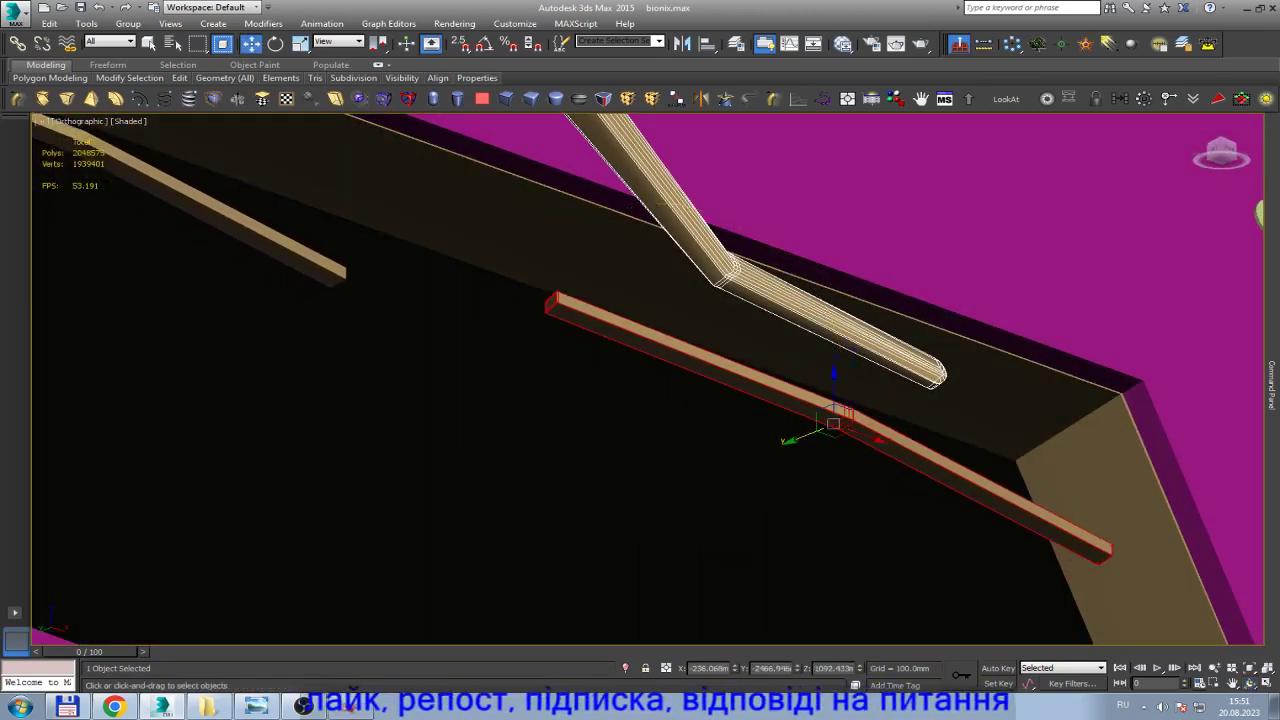
scroll(955, 380, "up", 2)
left_click_drag(780, 446, 845, 419)
Select the arm tip's vertices, cycle reference coordinates through Parent to Local, and zoom toward the cuts.
key("1")
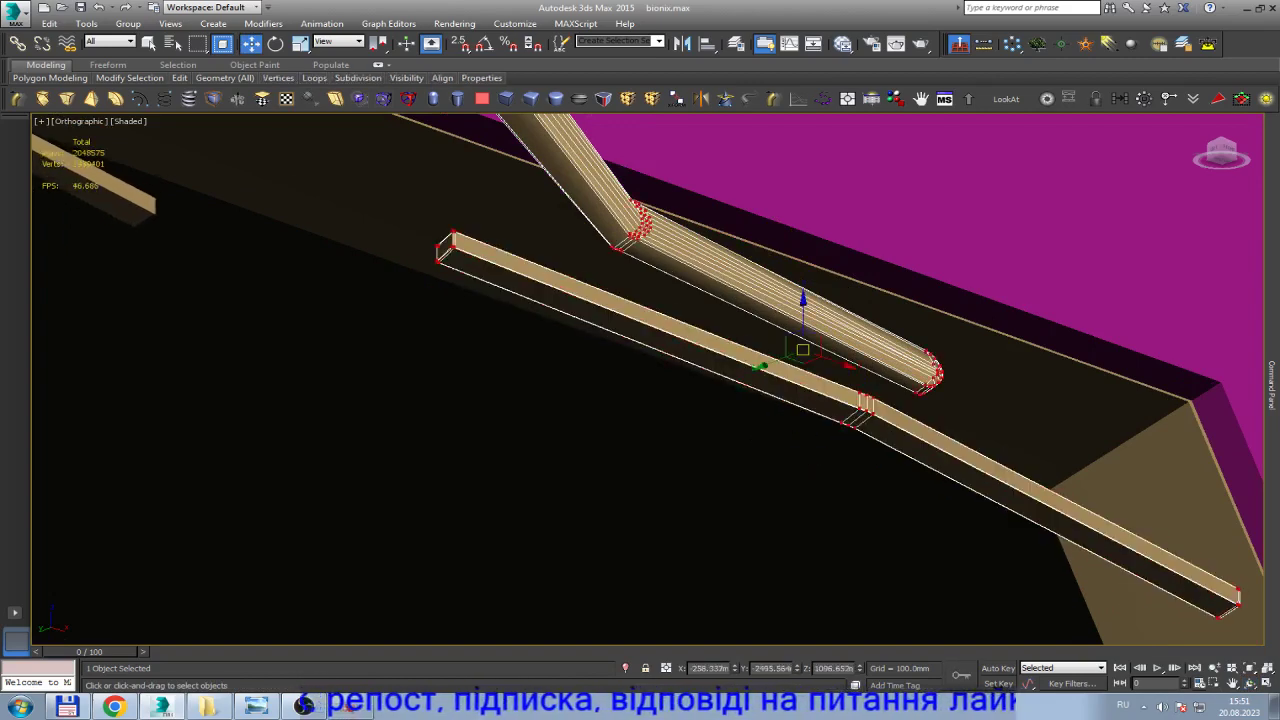
left_click_drag(990, 322, 905, 398)
scroll(919, 391, "up", 3)
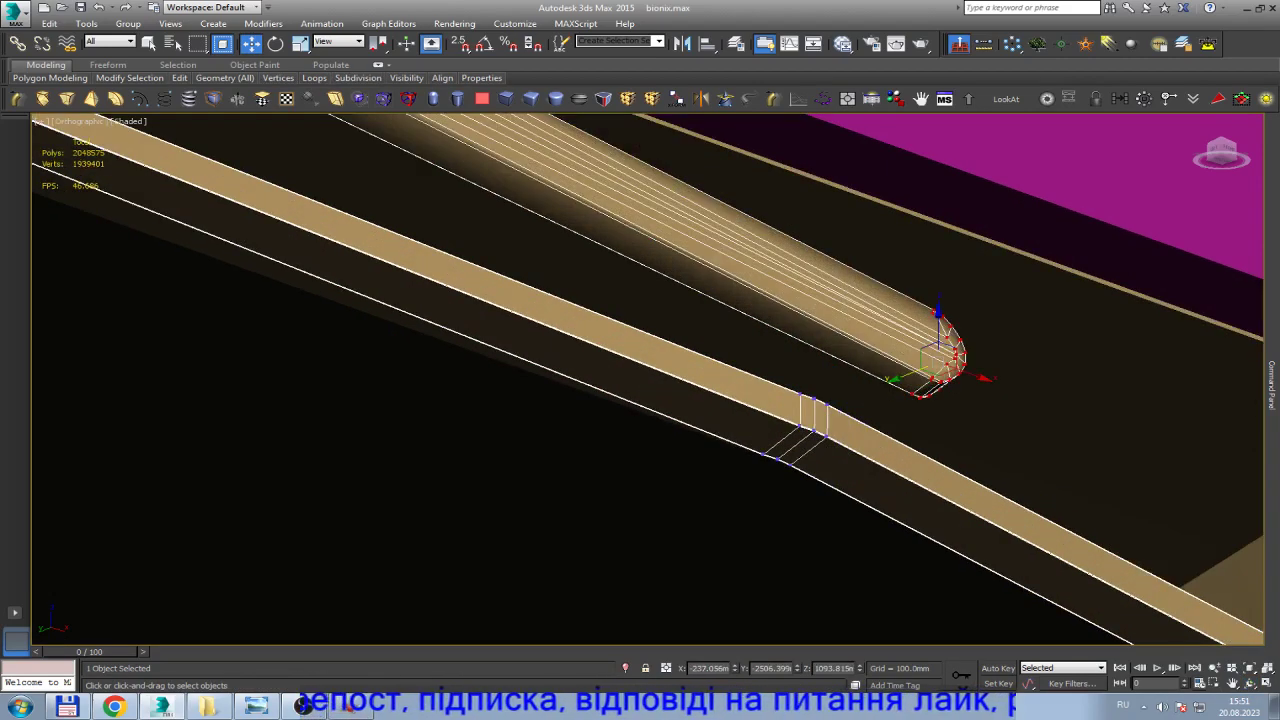
key("alt+r")
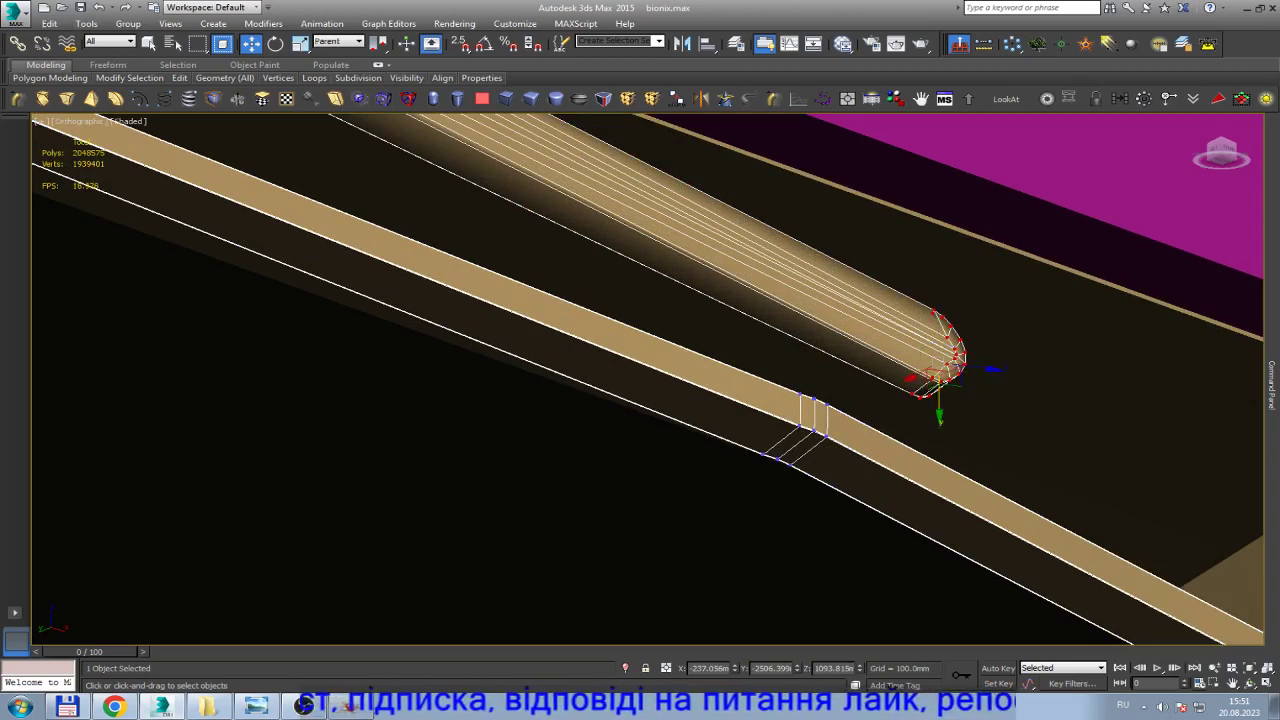
key("alt+r")
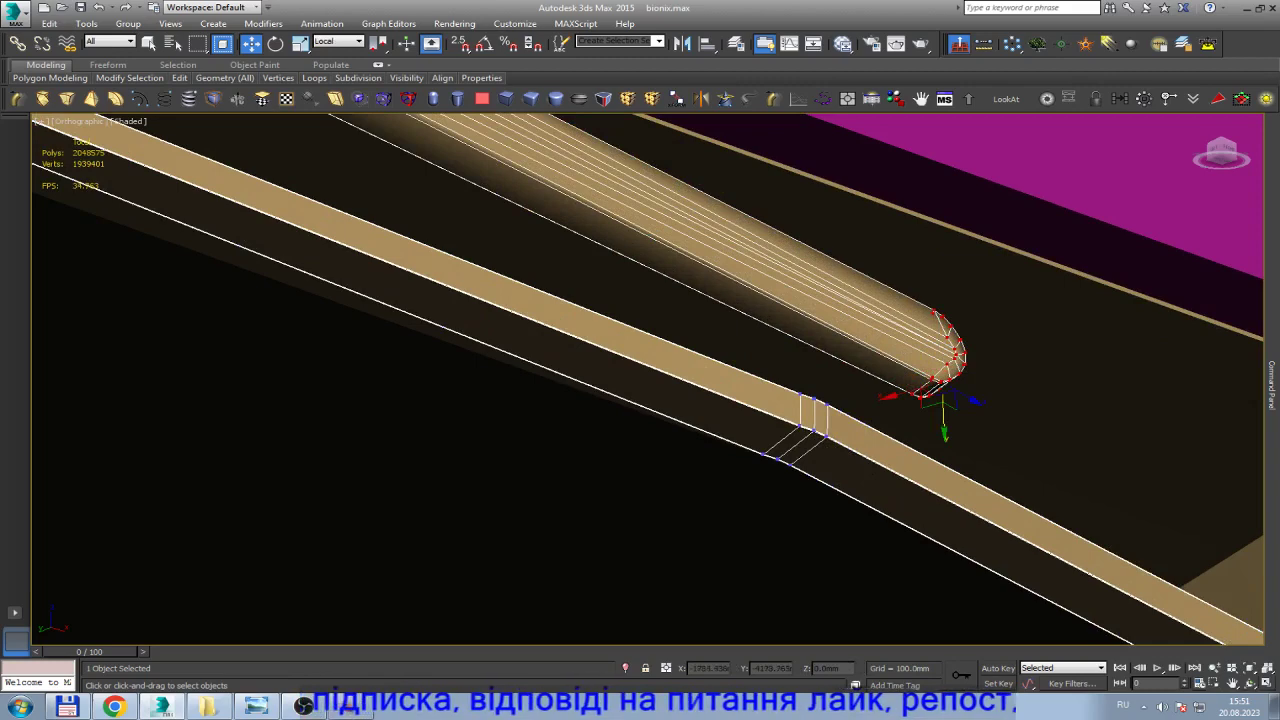
middle_click_drag(880, 390, 880, 385, "alt")
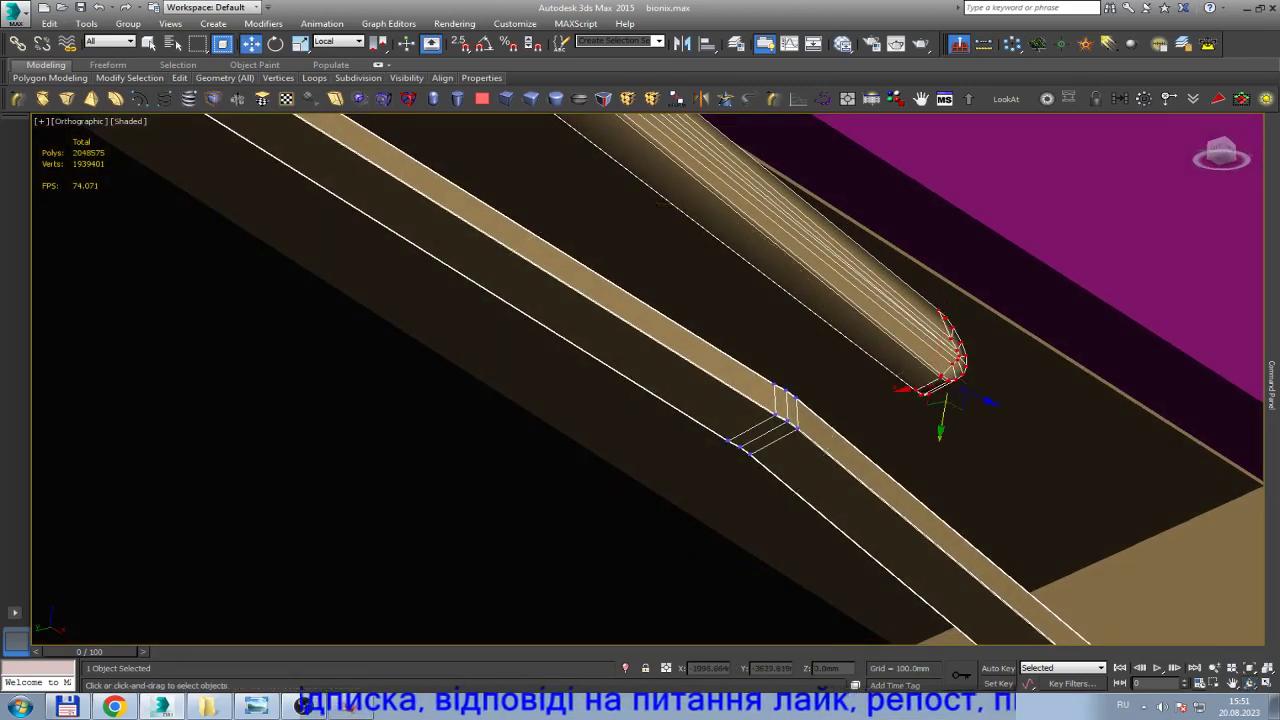
key("w")
scroll(860, 435, "up", 3)
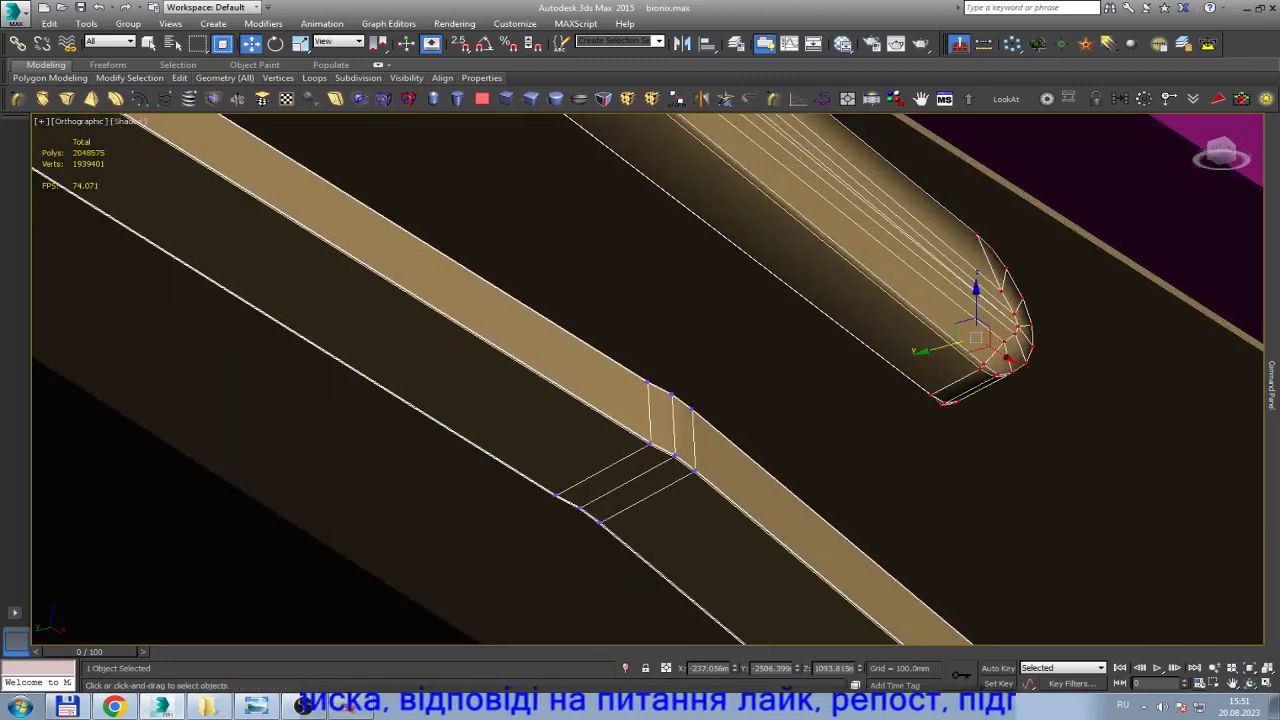
scroll(694, 458, "up", 5)
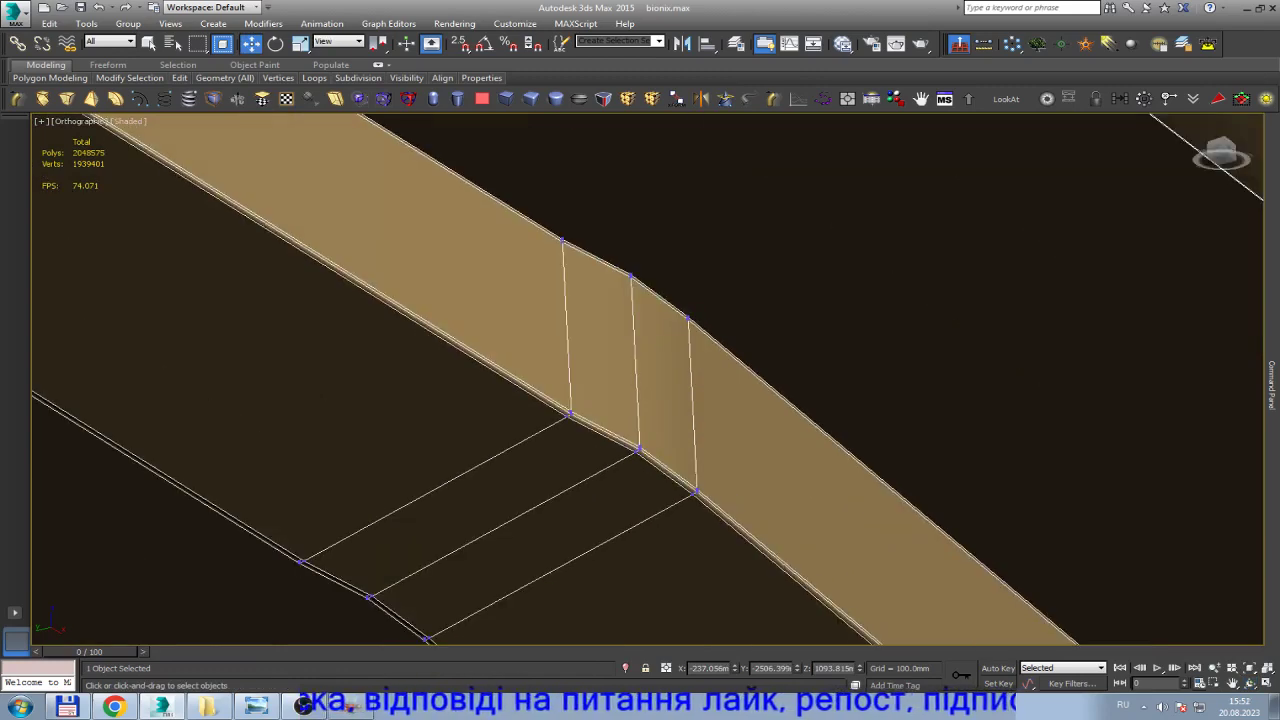
Remove the two stray cut edges across the straight wiper arm.
key("2")
left_click(692, 400)
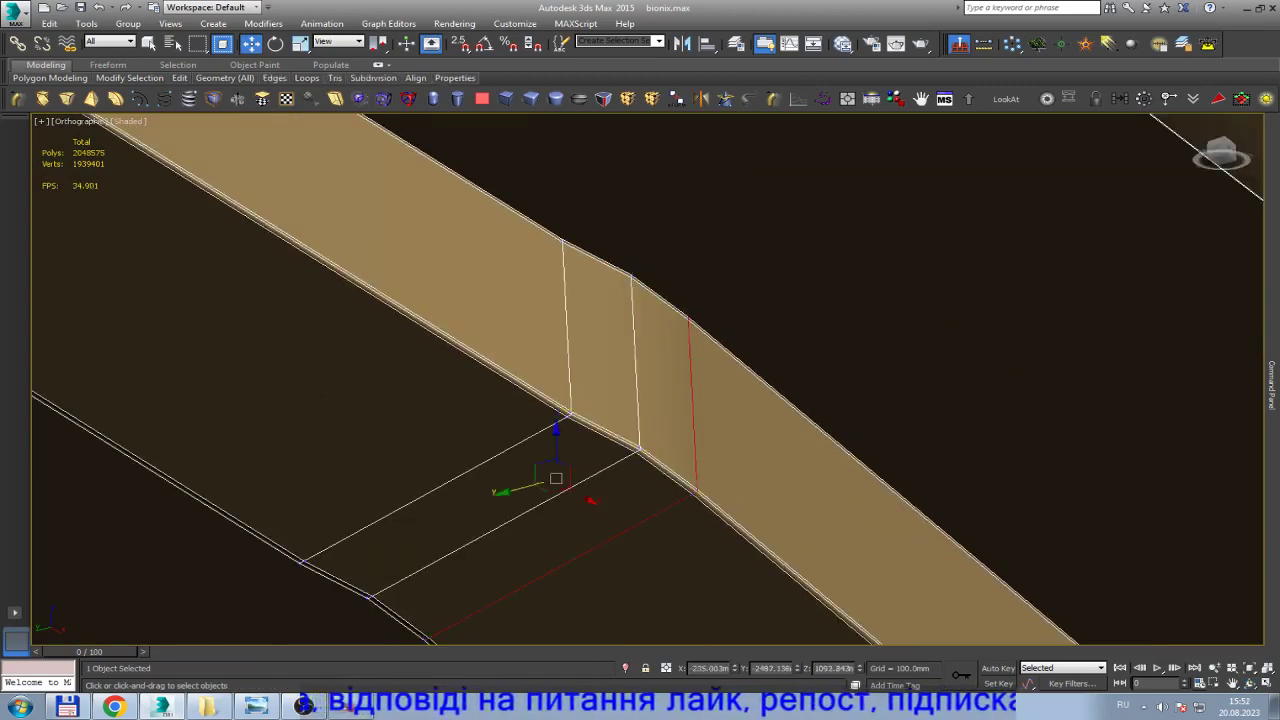
key("BackSpace")
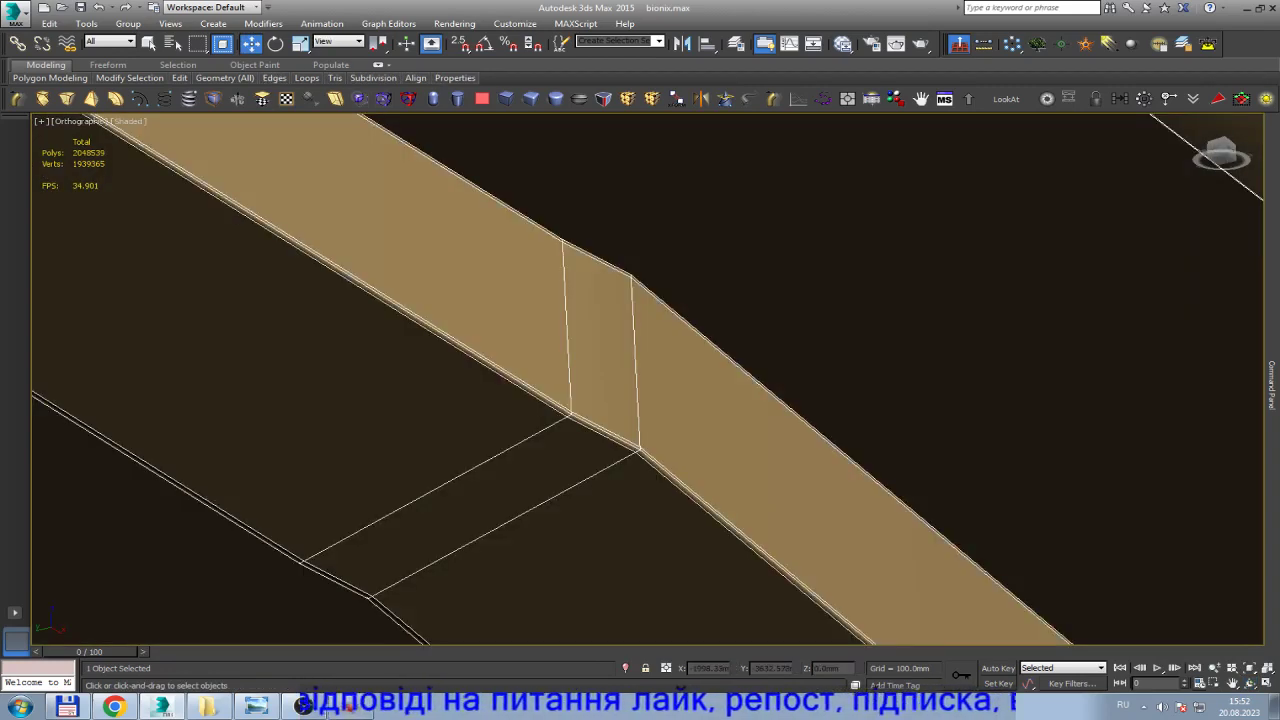
left_click(566, 330)
key("BackSpace")
scroll(640, 455, "up", 2)
scroll(643, 462, "up", 1)
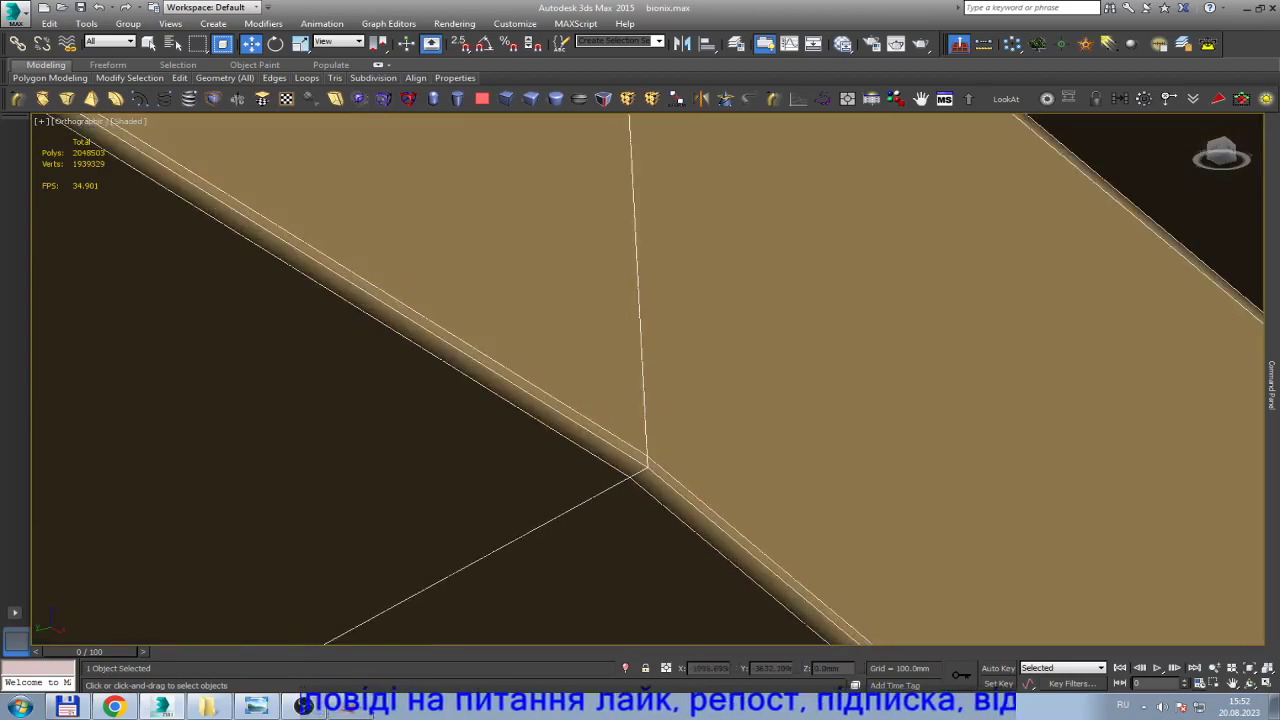
middle_click_drag(645, 465, 645, 480, "alt")
scroll(640, 400, "down", 5)
scroll(490, 380, "up", 5)
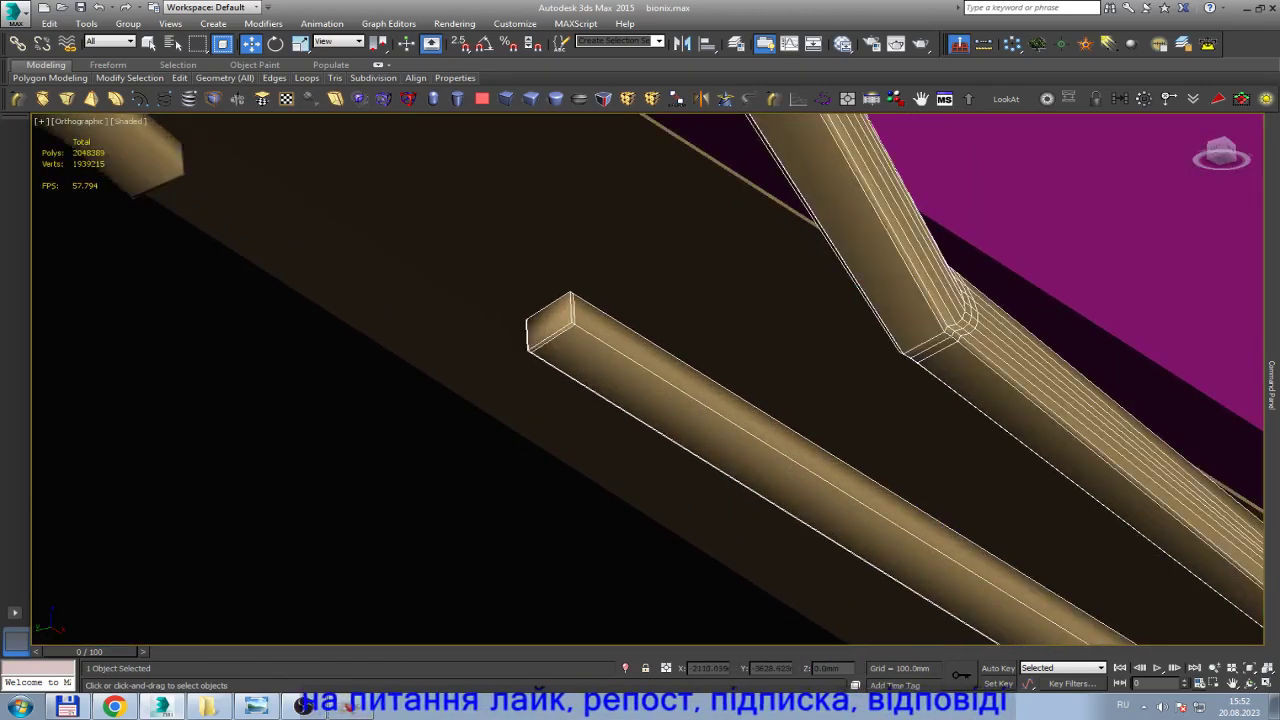
scroll(490, 380, "up", 5)
Undo the old chamfer and re-chamfer the arm's corner and long box edges.
key("ctrl+z")
key("ctrl+z")
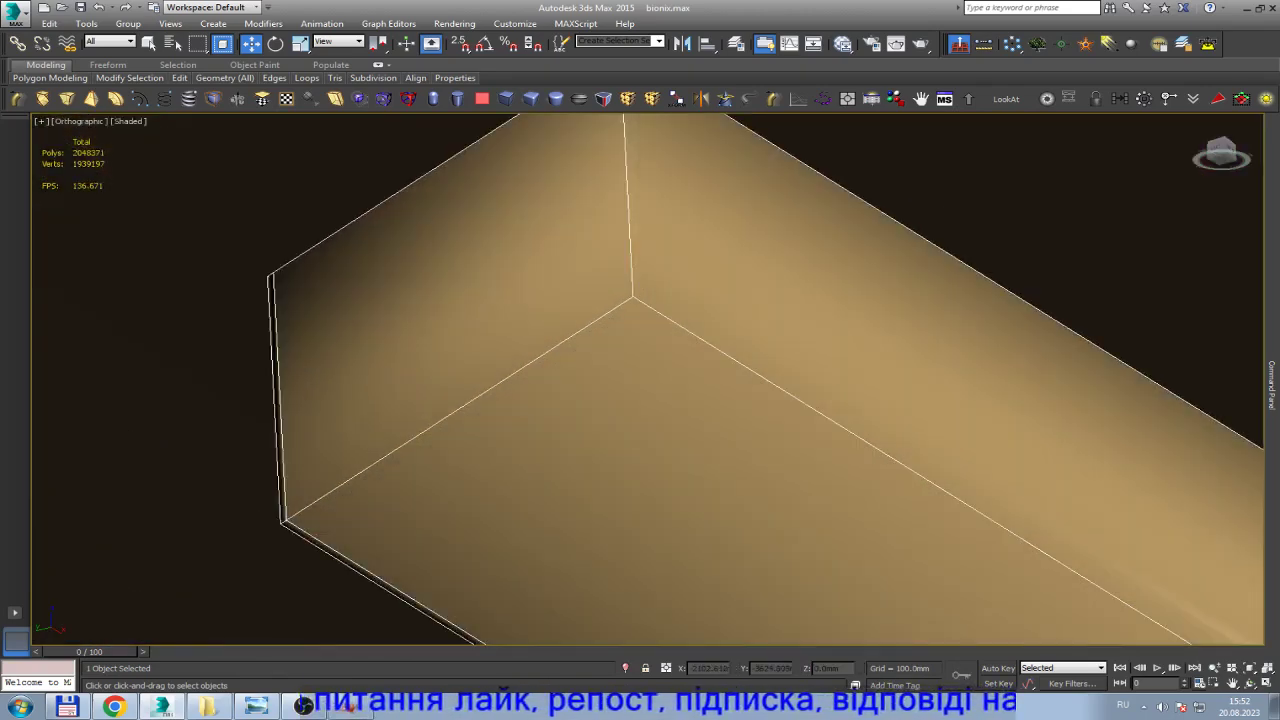
key("ctrl+z")
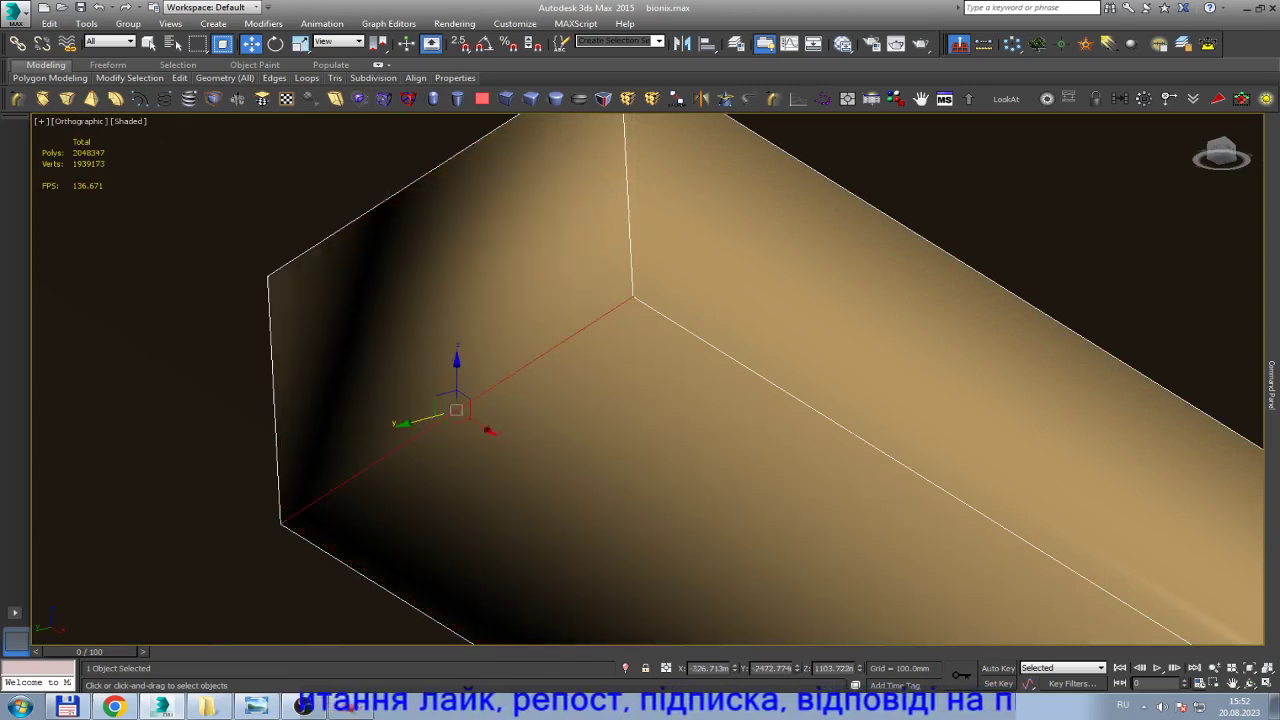
key("ctrl+z")
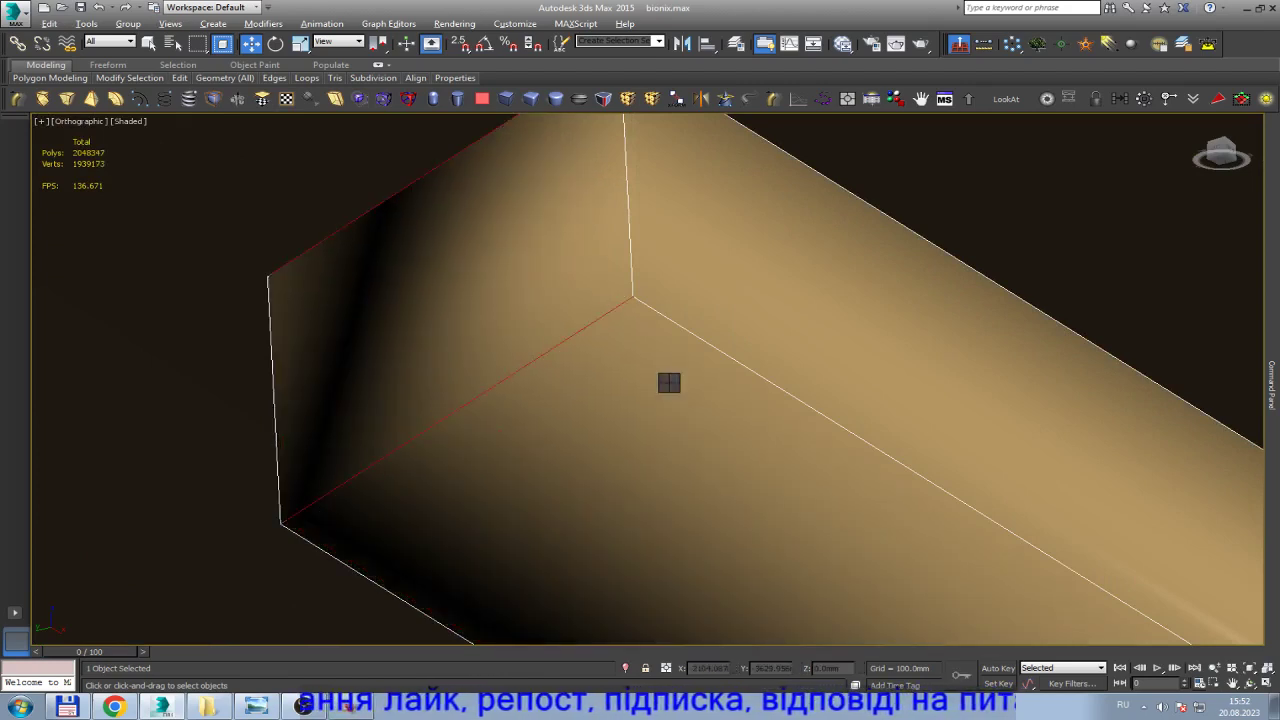
key("ctrl+z")
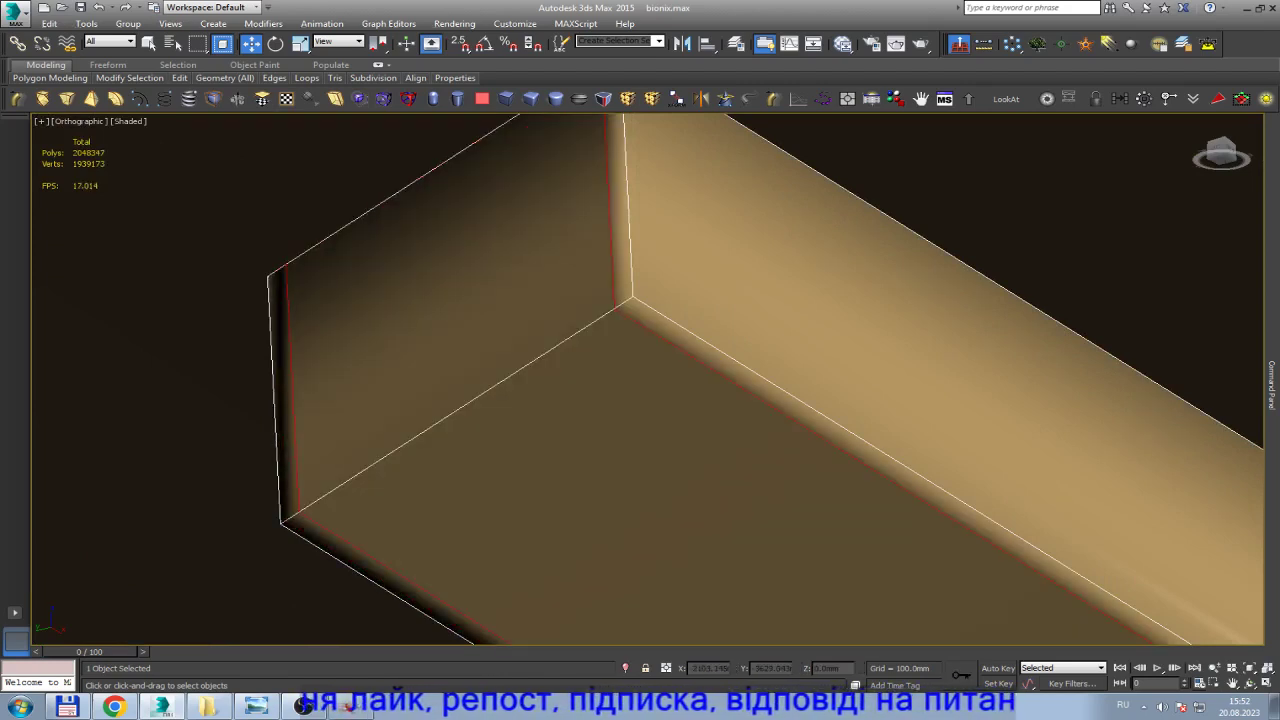
key("ctrl+z")
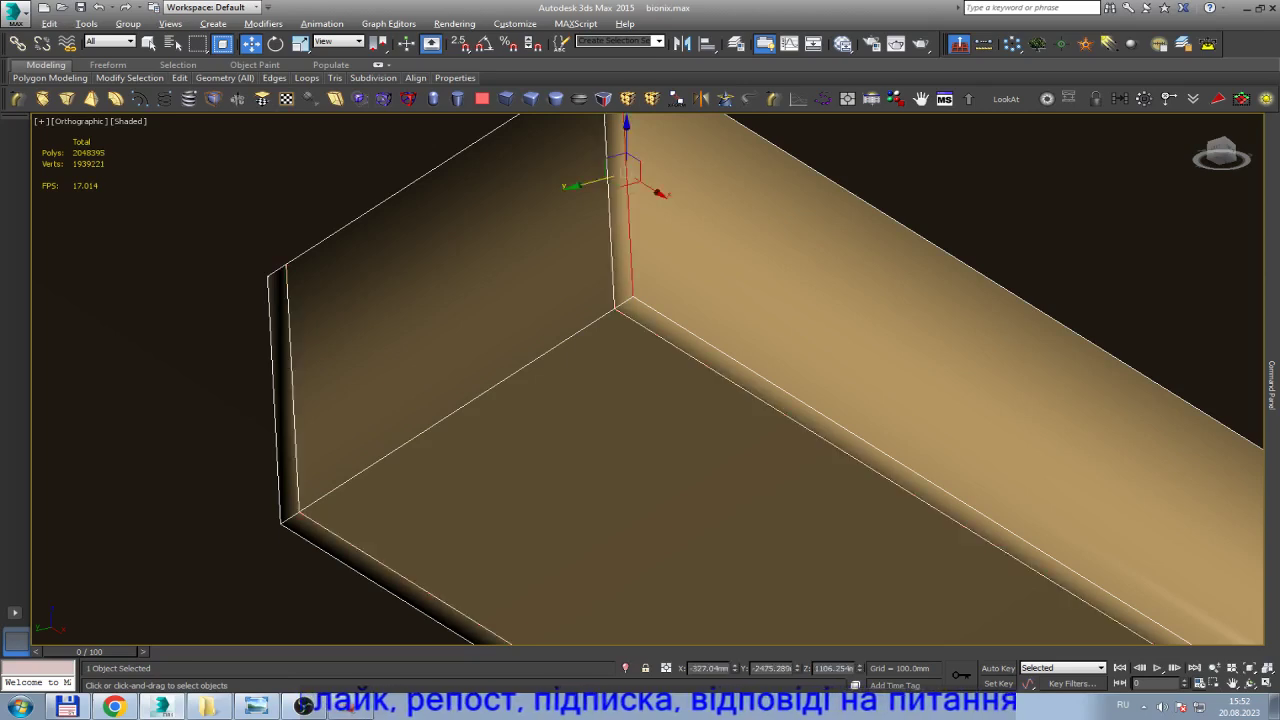
key("ctrl+z")
key("ctrl+z")
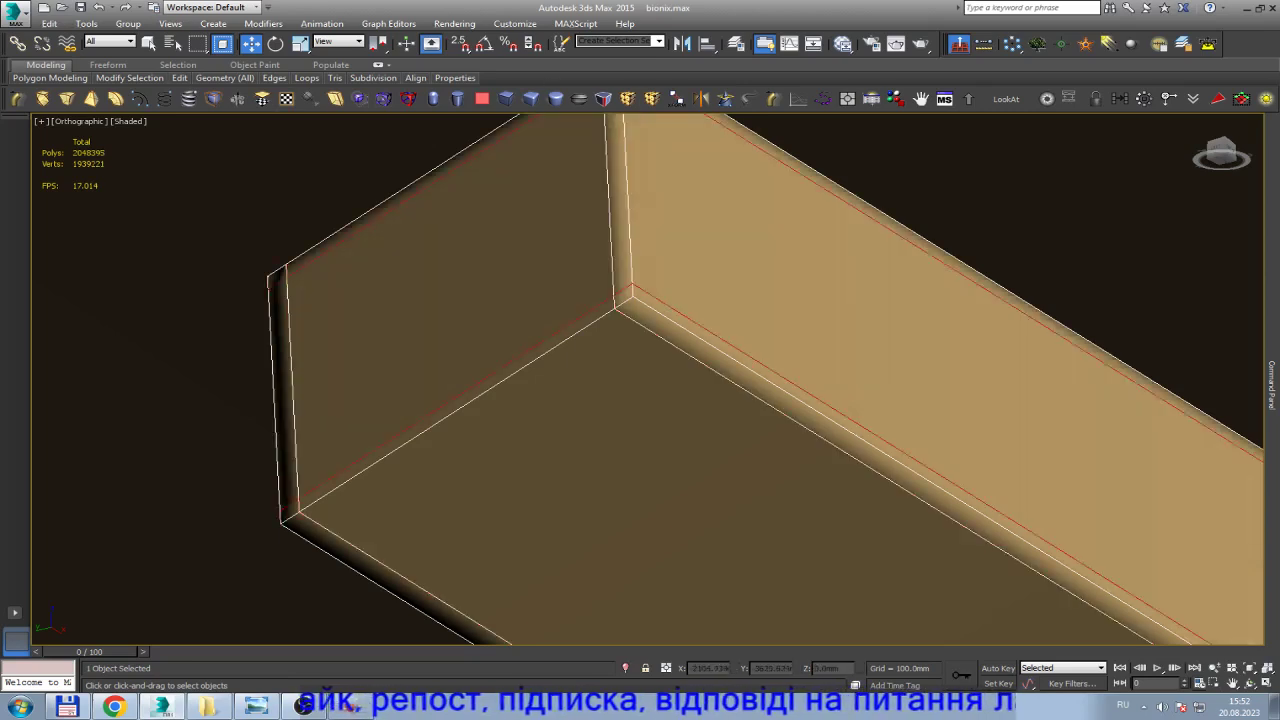
key("ctrl+z")
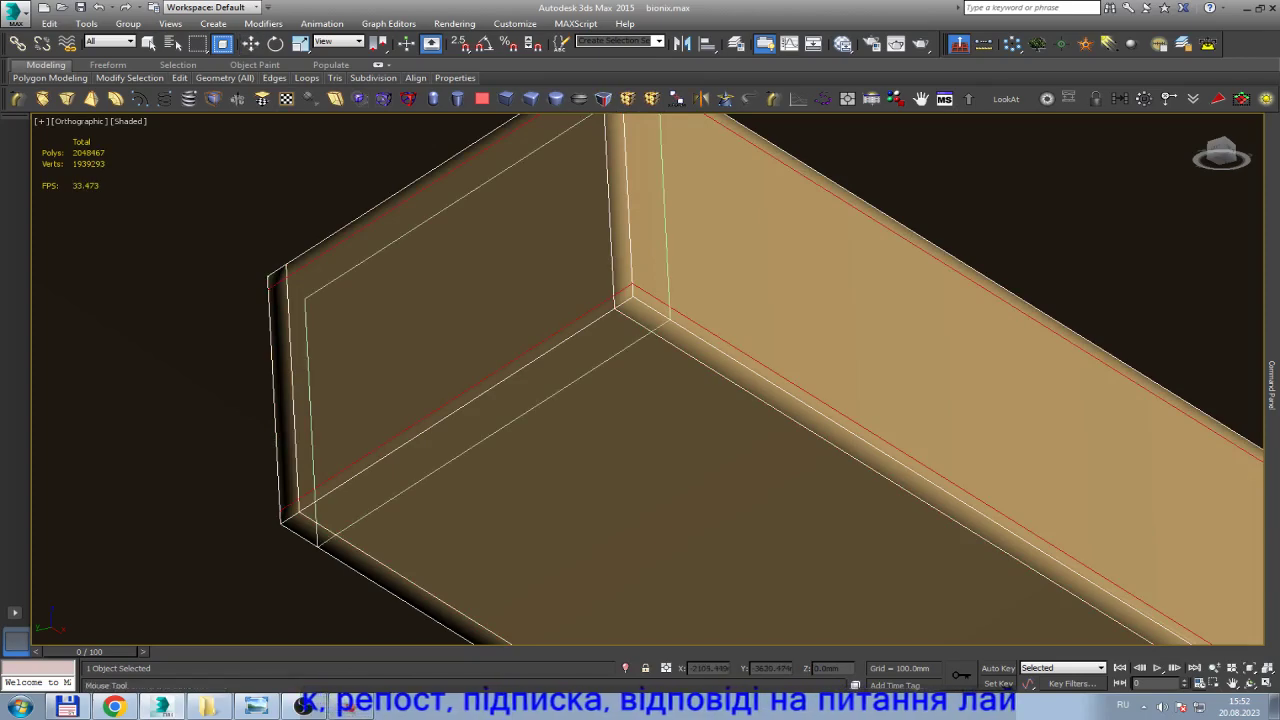
key("ctrl+z")
scroll(430, 300, "down", 5)
Chamfer the junction edge at the arm's bend.
scroll(700, 400, "up", 6)
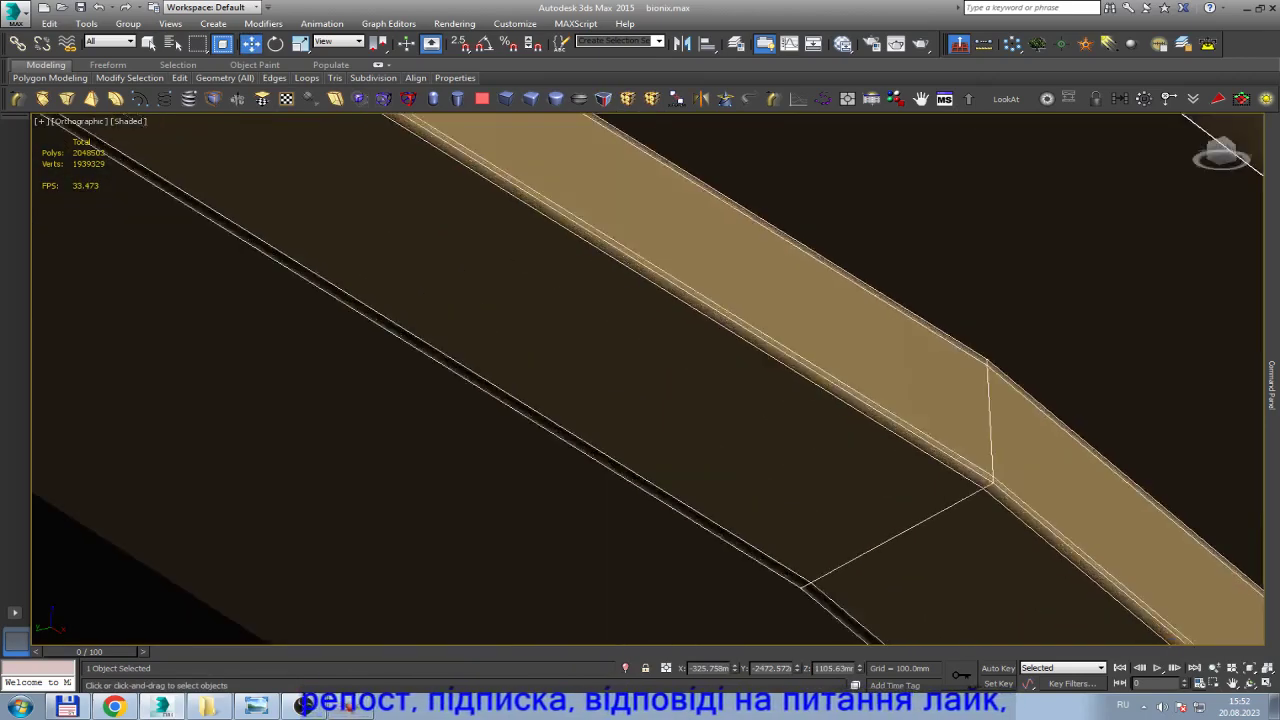
scroll(700, 400, "down", 4)
key("ctrl+z")
key("ctrl+y")
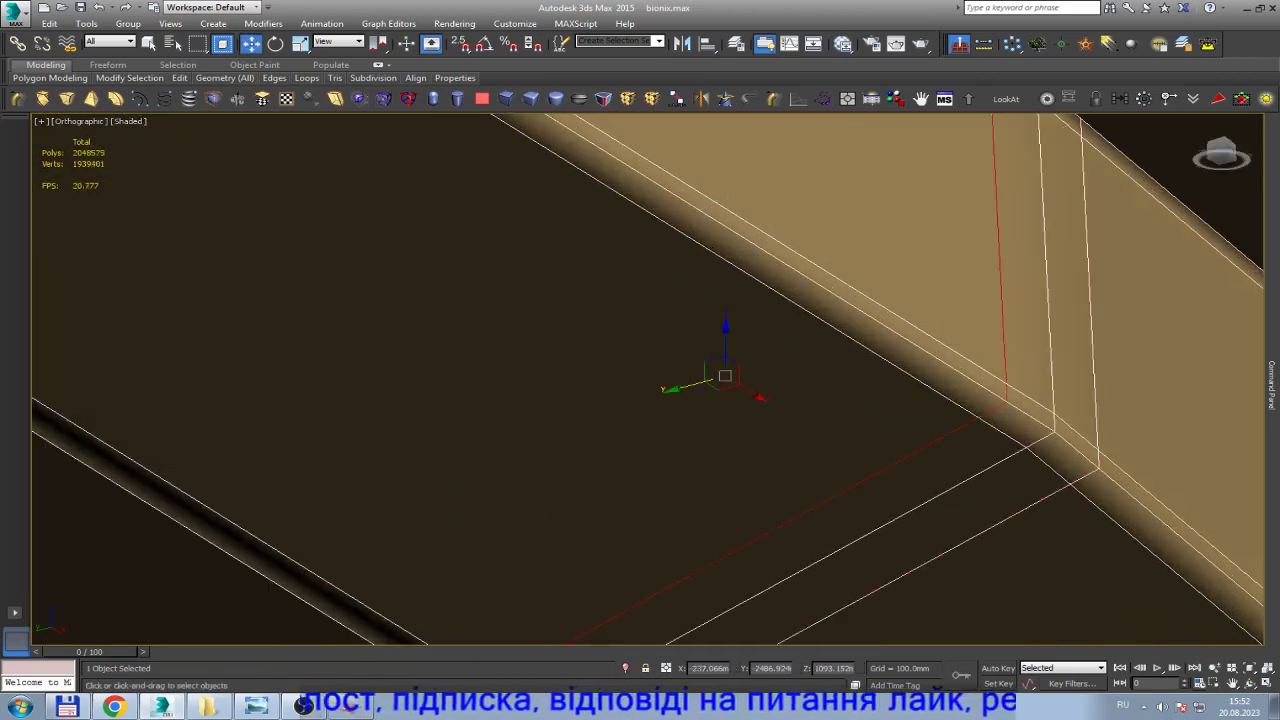
Show the wiper arm parts isolated in the Left viewport.
scroll(640, 380, "down", 1)
scroll(305, 300, "down", 4)
scroll(760, 600, "up", 4)
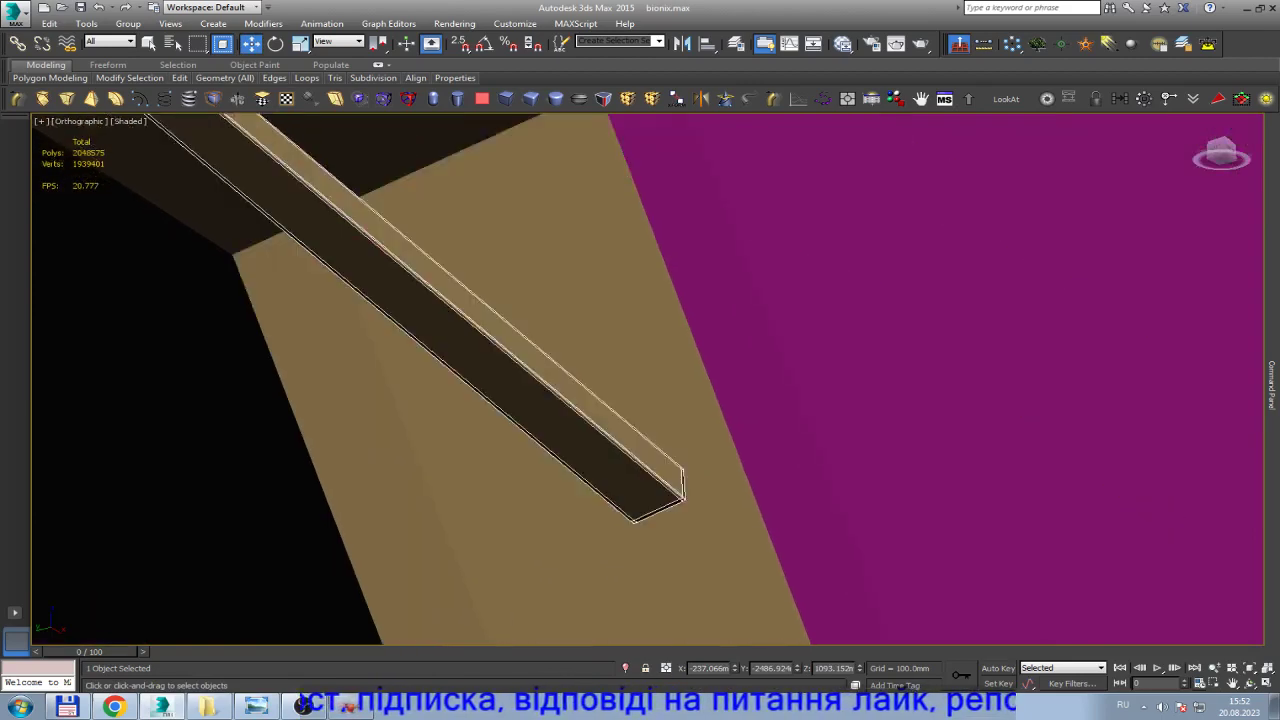
scroll(790, 340, "down", 5)
scroll(575, 258, "up", 3)
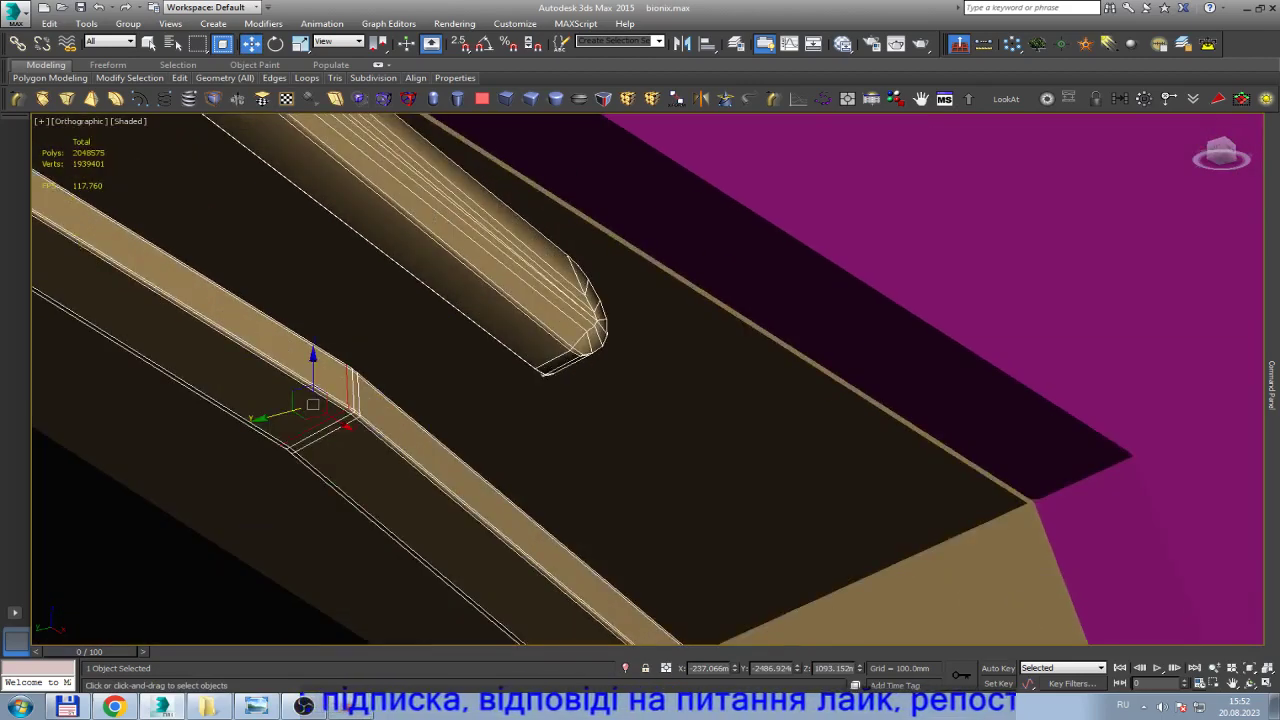
scroll(575, 258, "up", 2)
key("l")
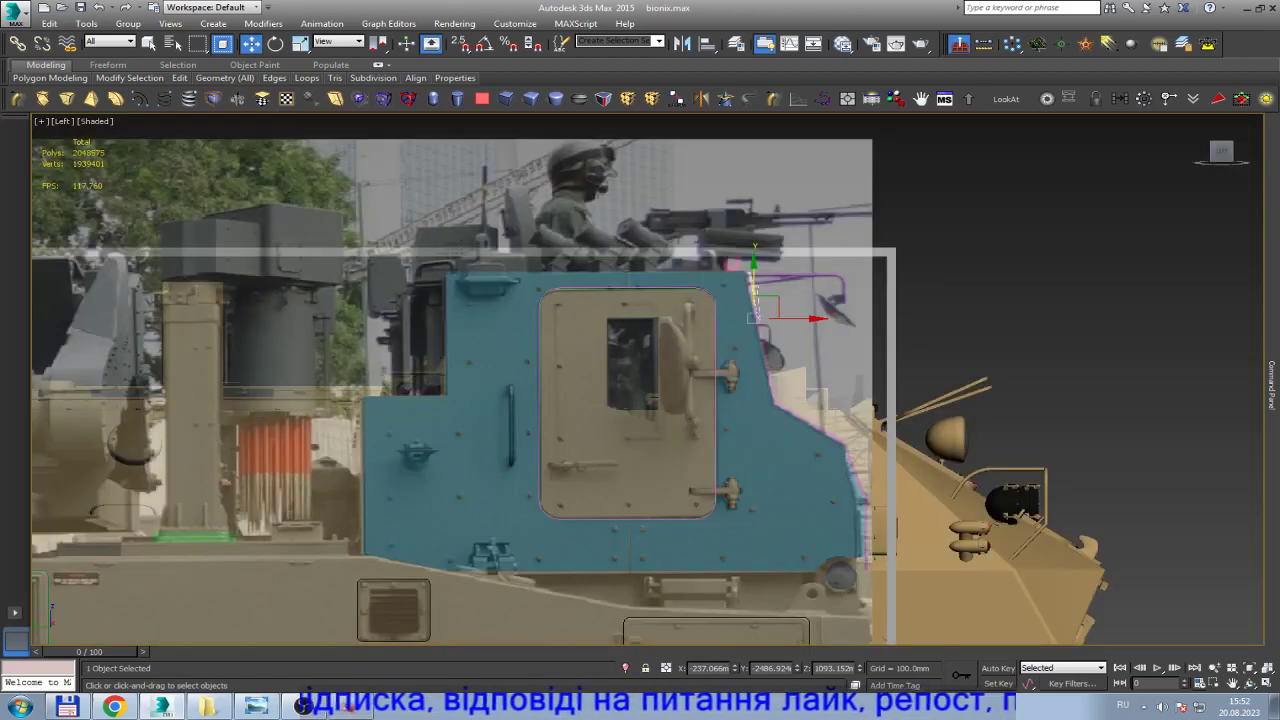
key("alt+q")
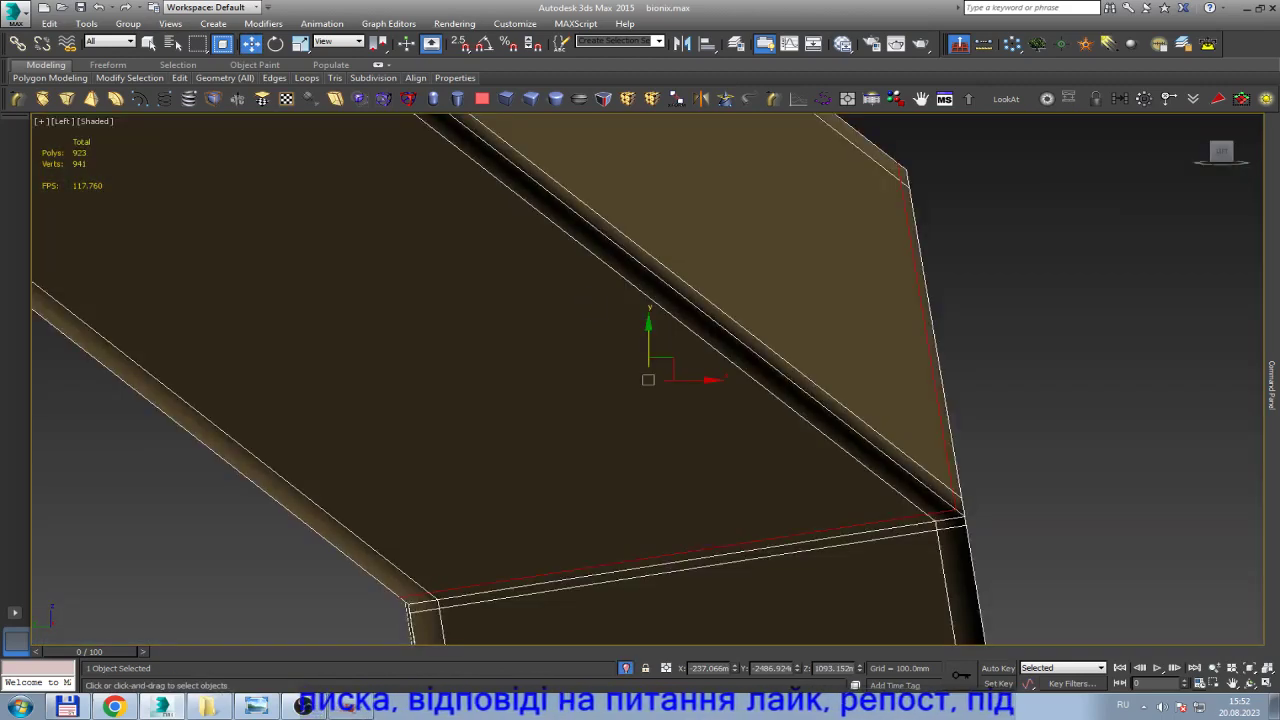
Frame the isolated arm parts and select the vertices at the right part's bottom end.
scroll(593, 309, "down", 3)
scroll(593, 309, "down", 3)
scroll(593, 309, "down", 2)
key("z")
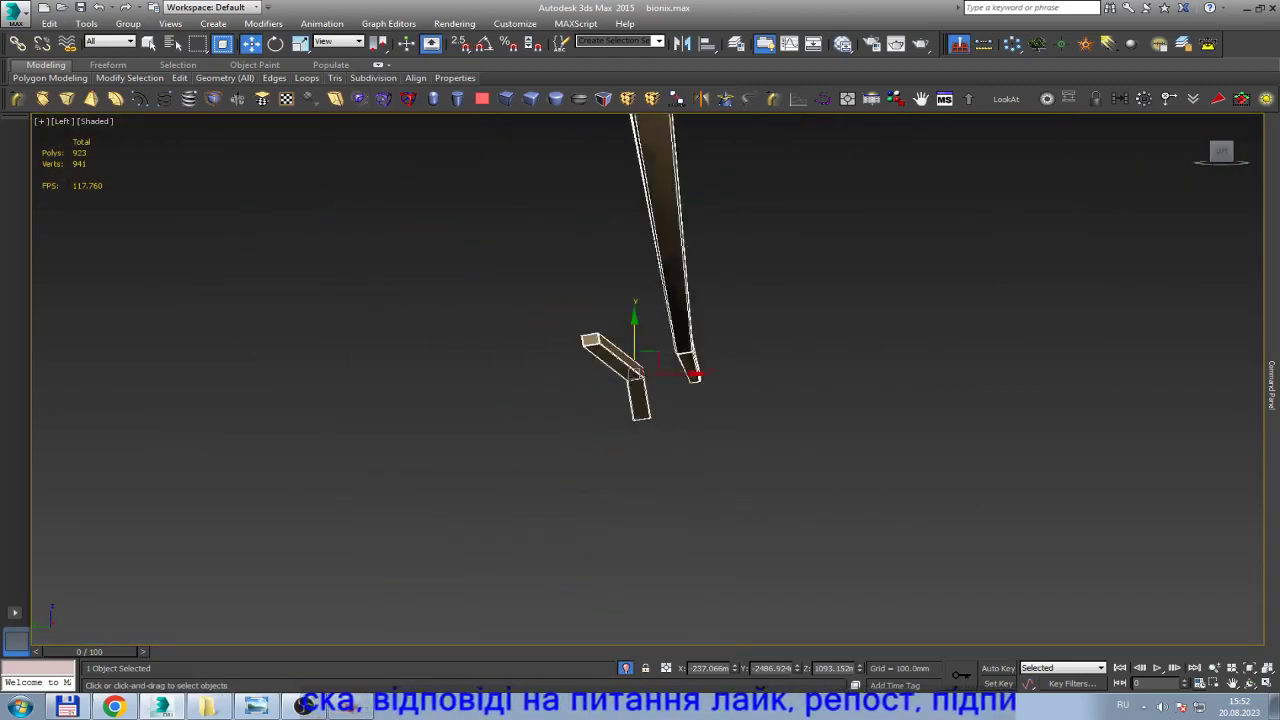
key("1")
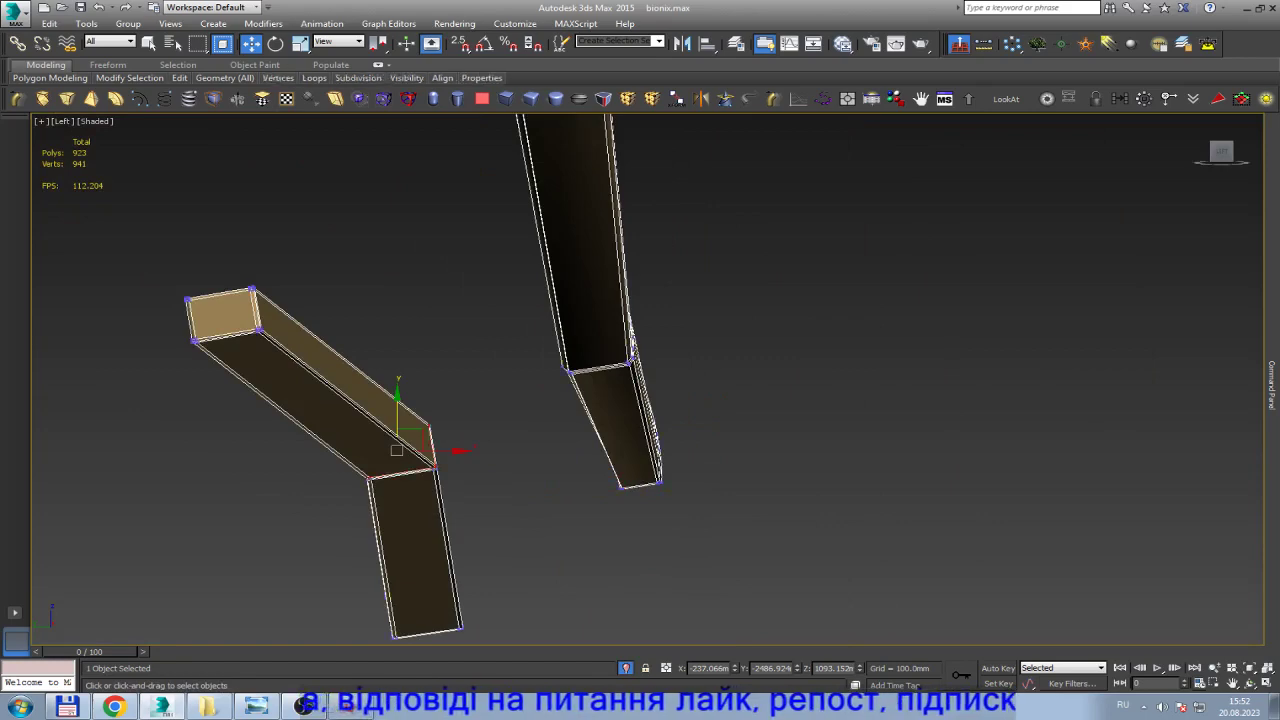
left_click_drag(643, 390, 695, 523)
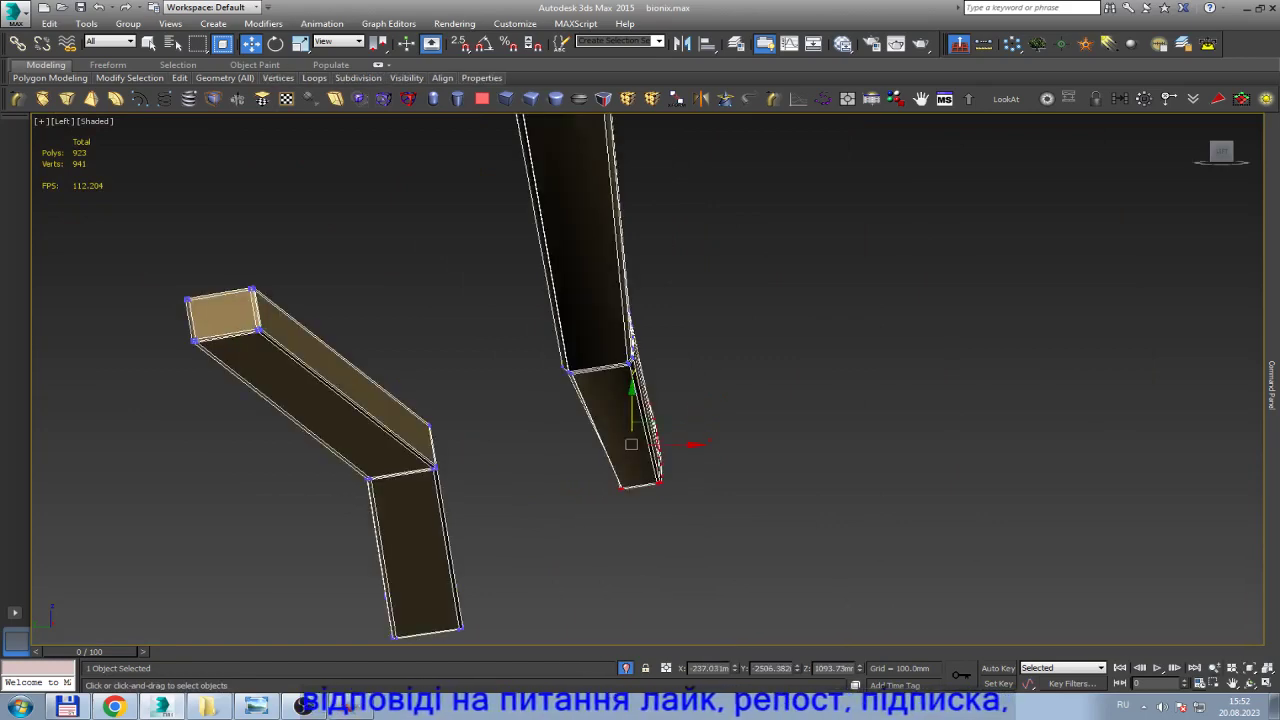
Drag the selected end vertices down-left until the arm meets the other arm's bend.
key("ctrl+r")
left_click_drag(647, 380, 700, 380)
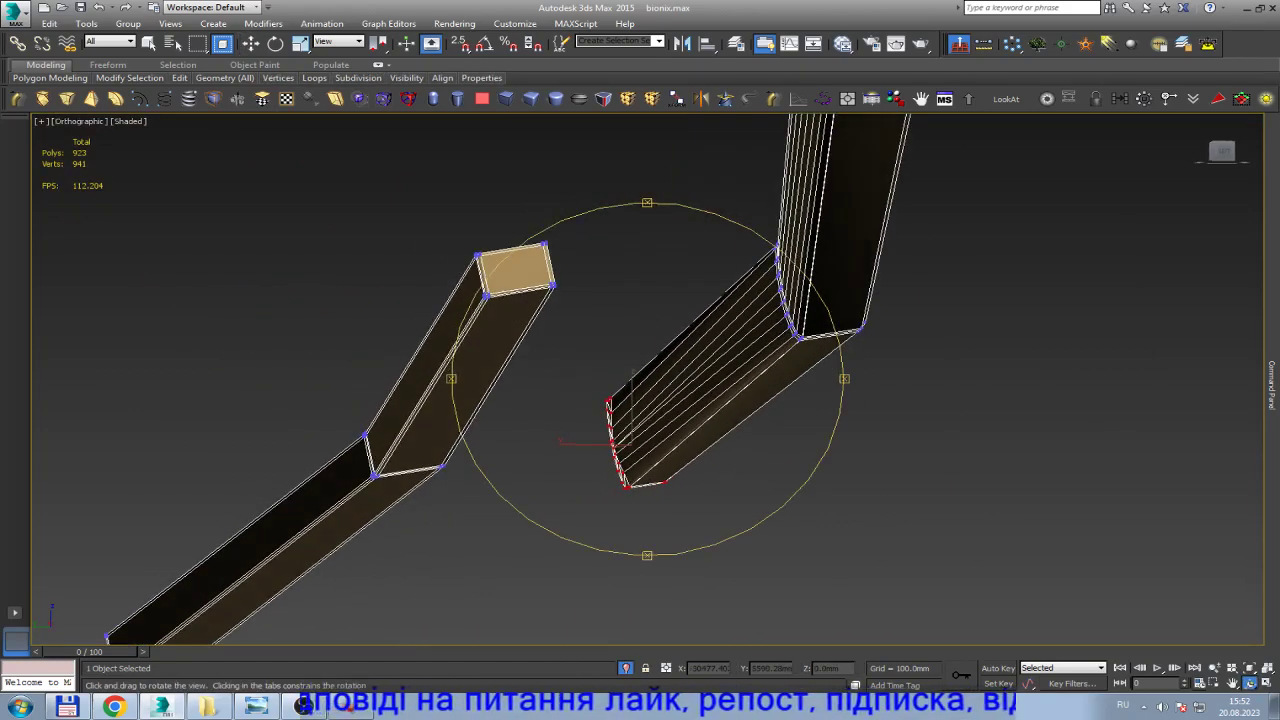
key("Escape")
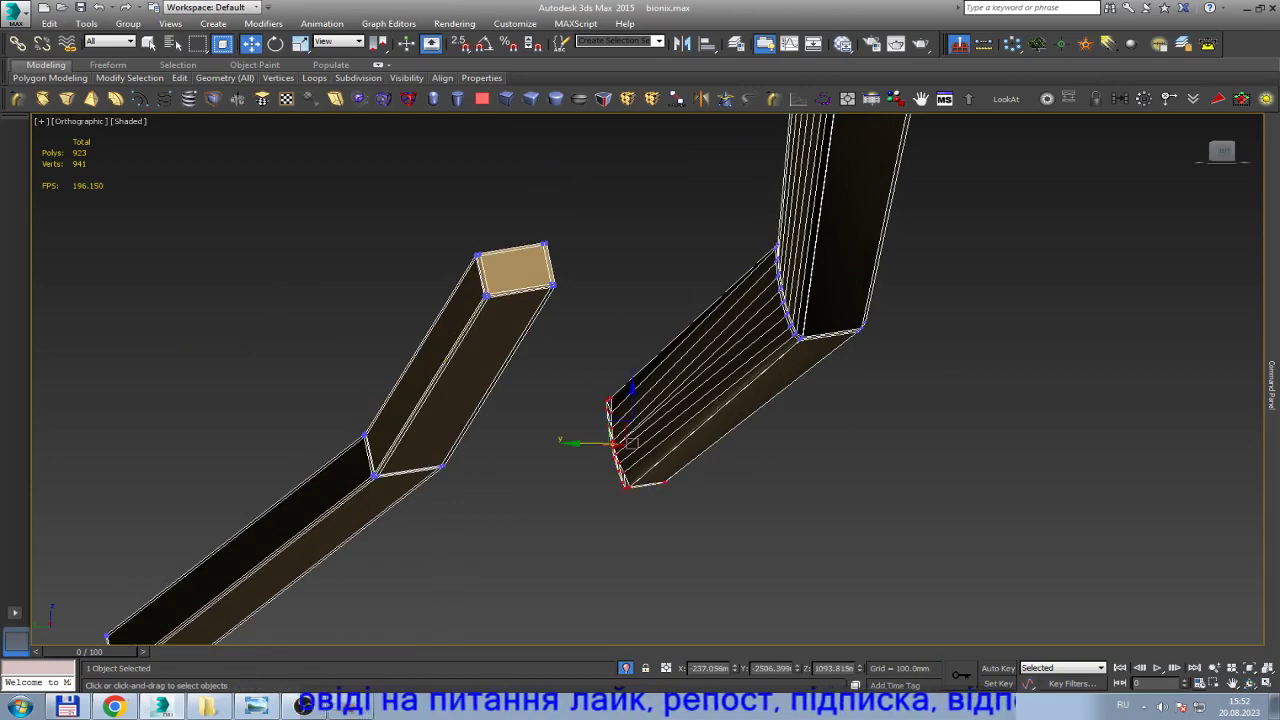
left_click_drag(590, 441, 450, 476)
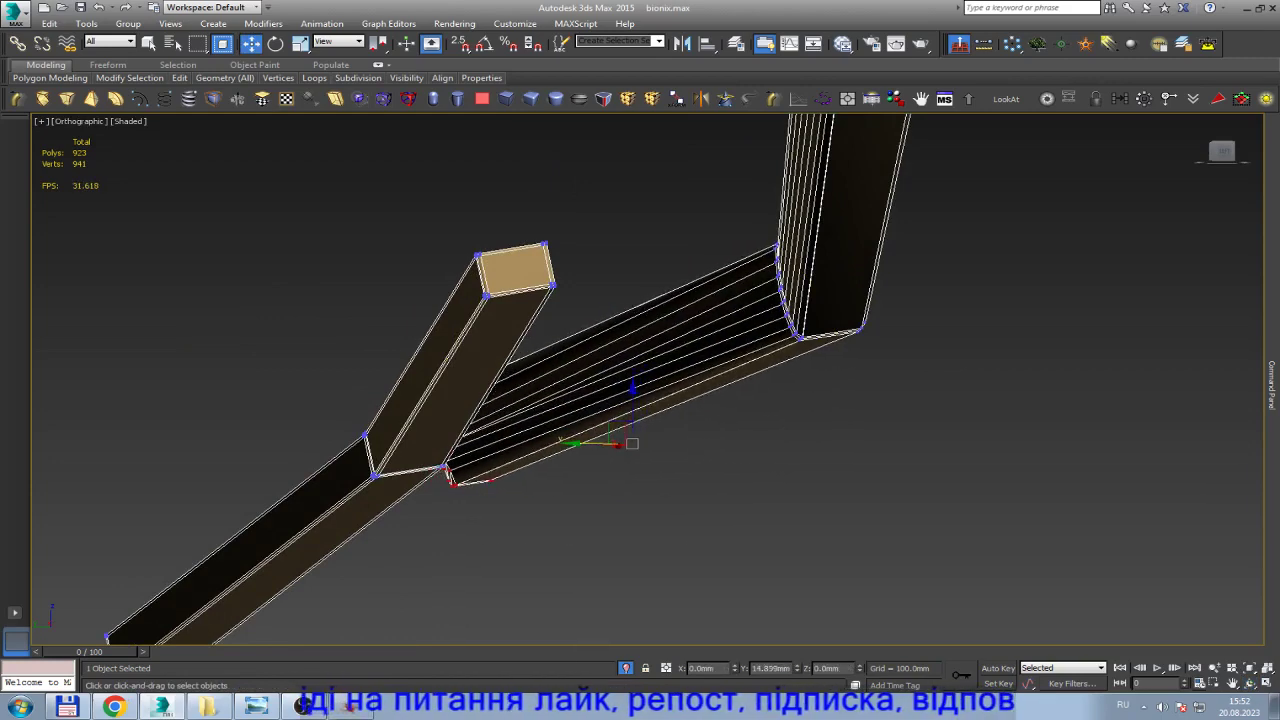
left_click(1232, 683)
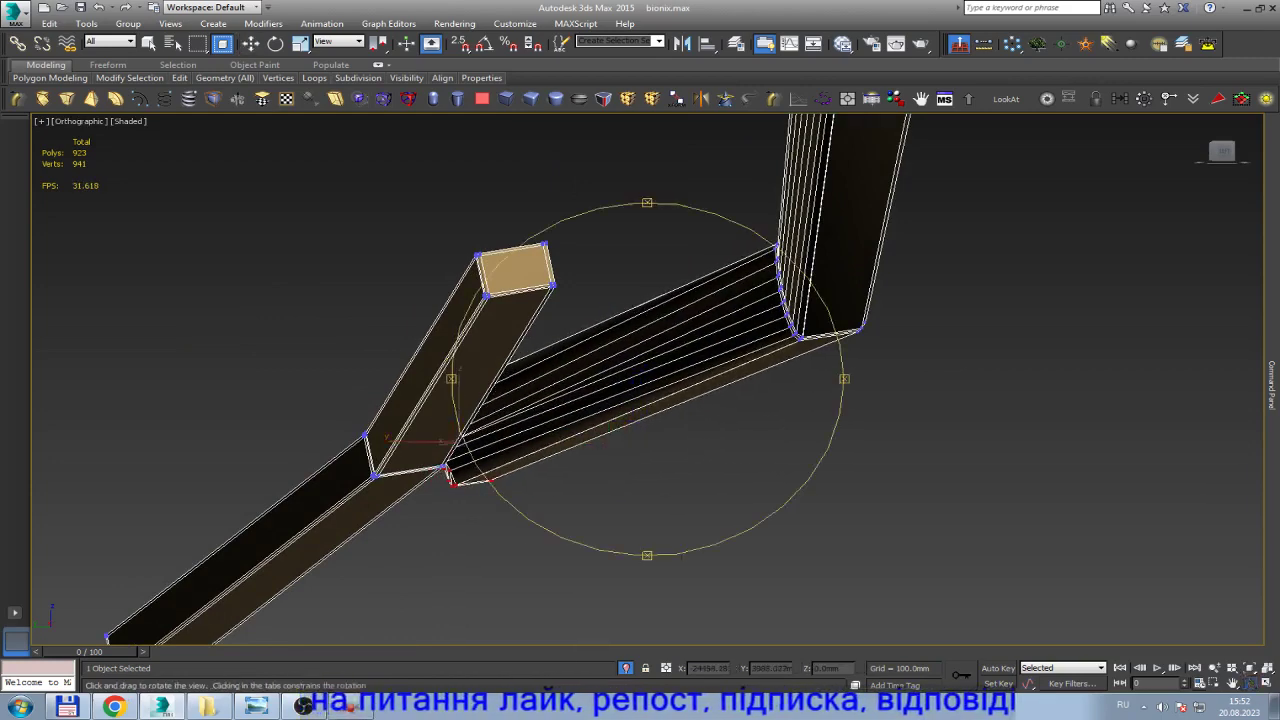
scroll(450, 475, "up", 5)
left_click_drag(600, 400, 660, 390)
key("Escape")
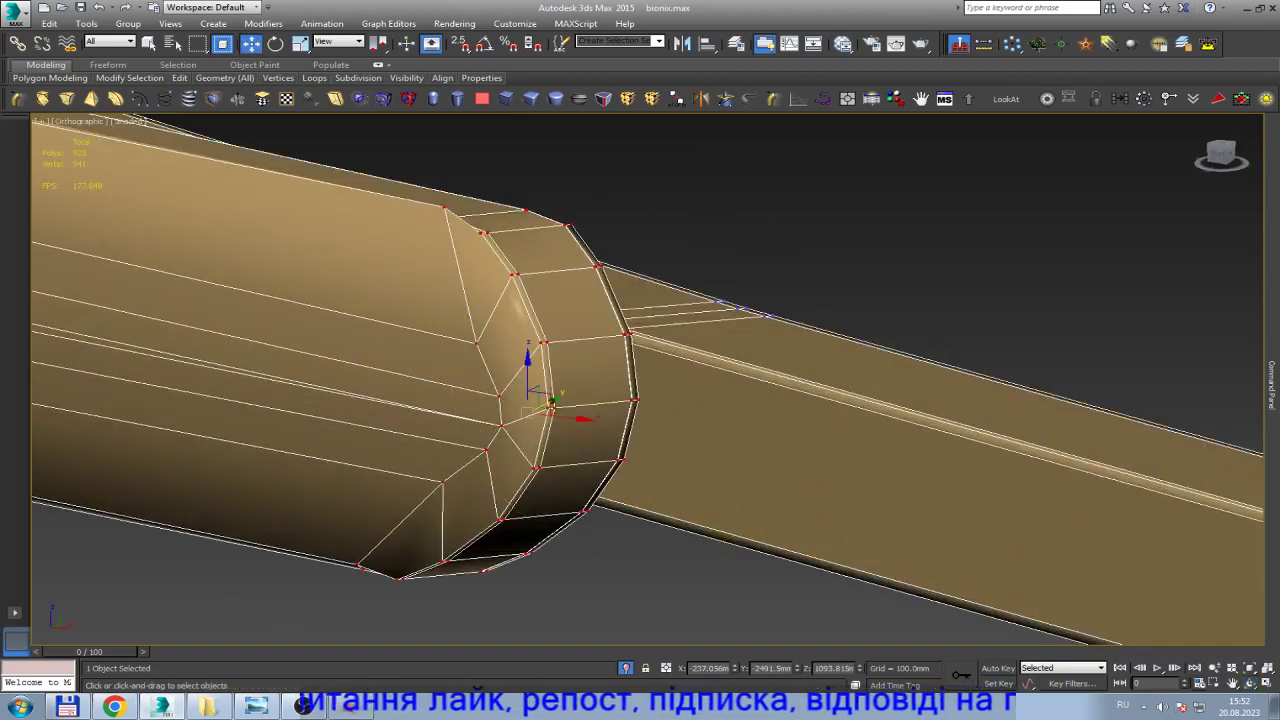
Slide the joint's corner vertex down along its edge using the Local reference coordinate system.
scroll(550, 345, "up", 5)
left_click(436, 226)
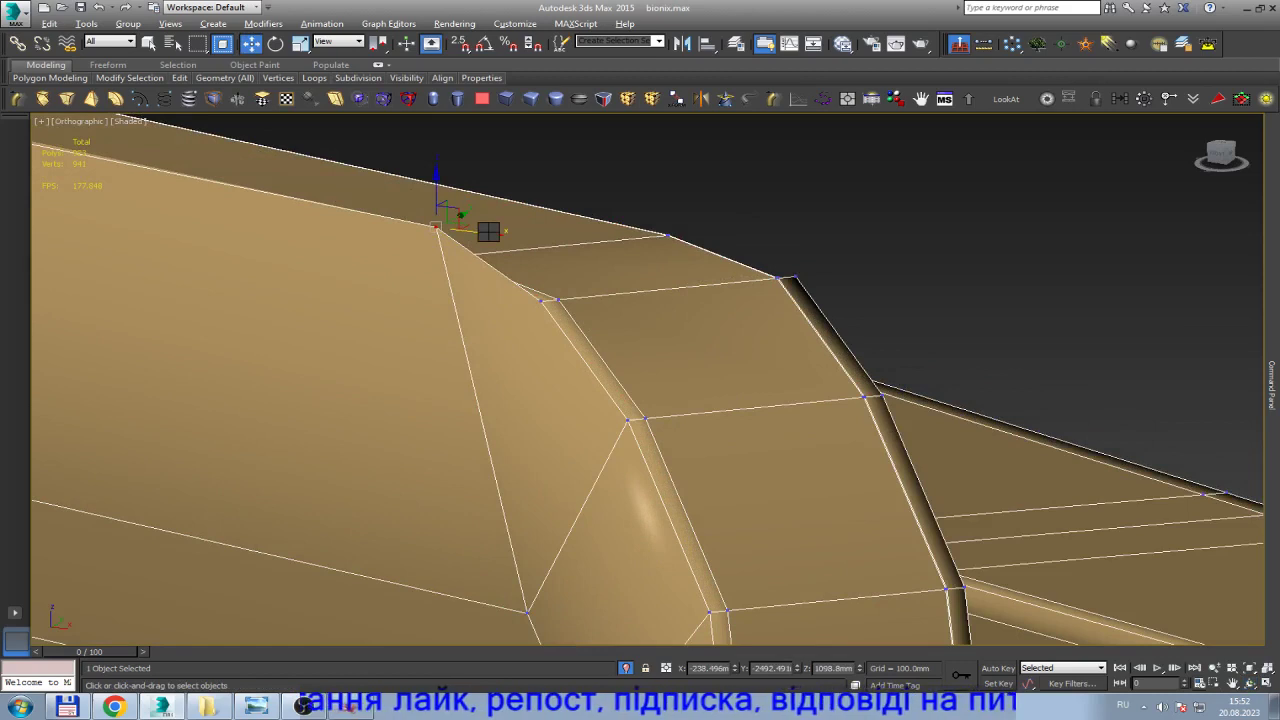
left_click(338, 41)
key("Down")
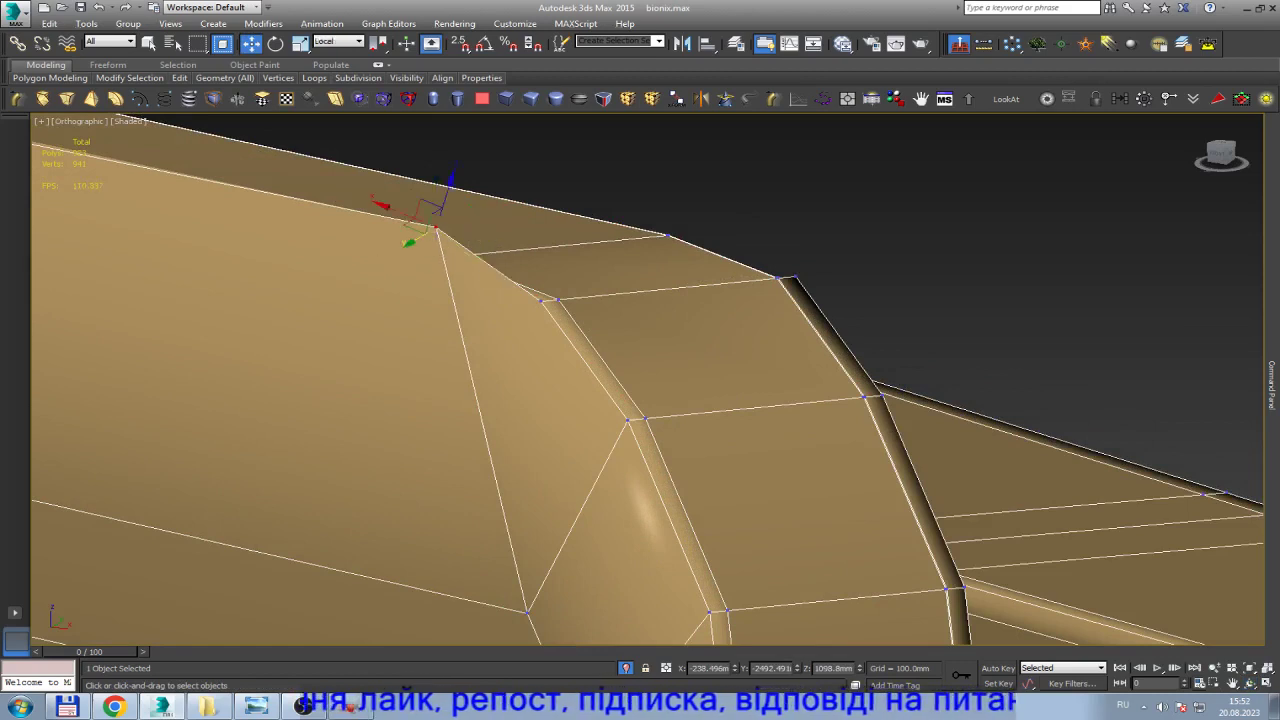
left_click_drag(427, 210, 427, 240)
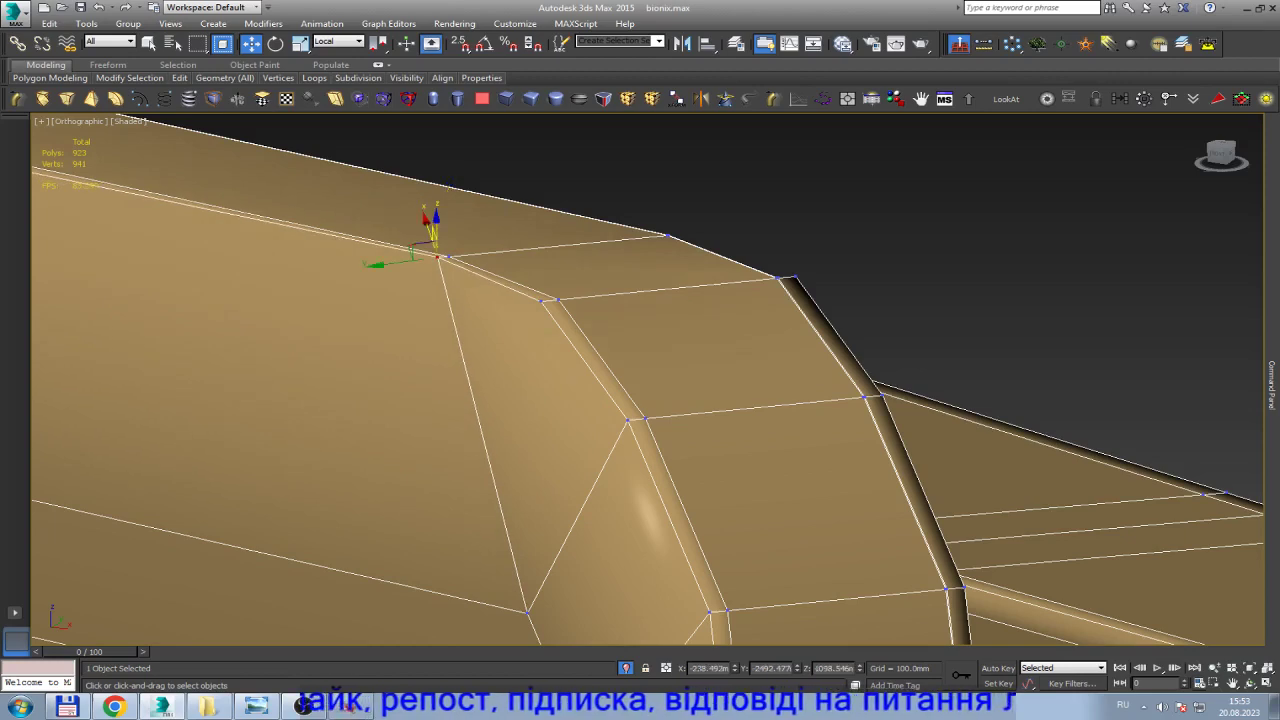
Toggle wireframe display with F3 to check the vertex placement at the joint.
scroll(698, 217, "up", 4)
key("F3")
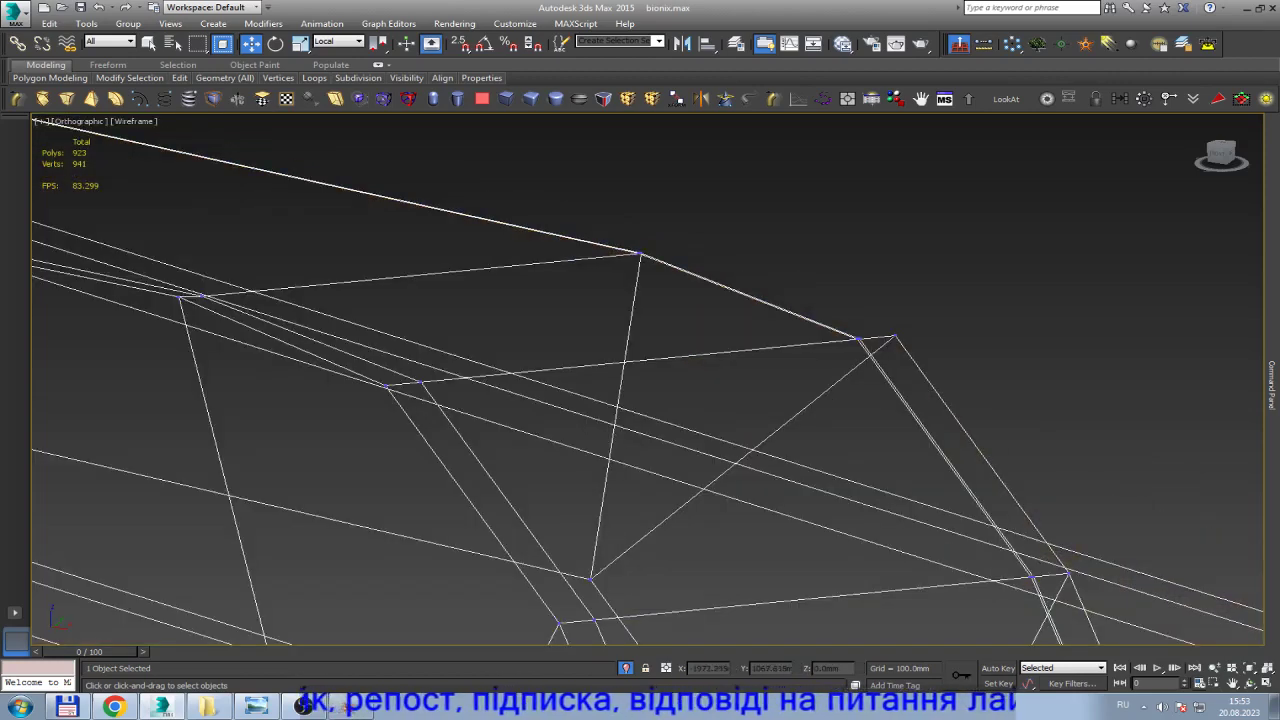
scroll(690, 430, "down", 3)
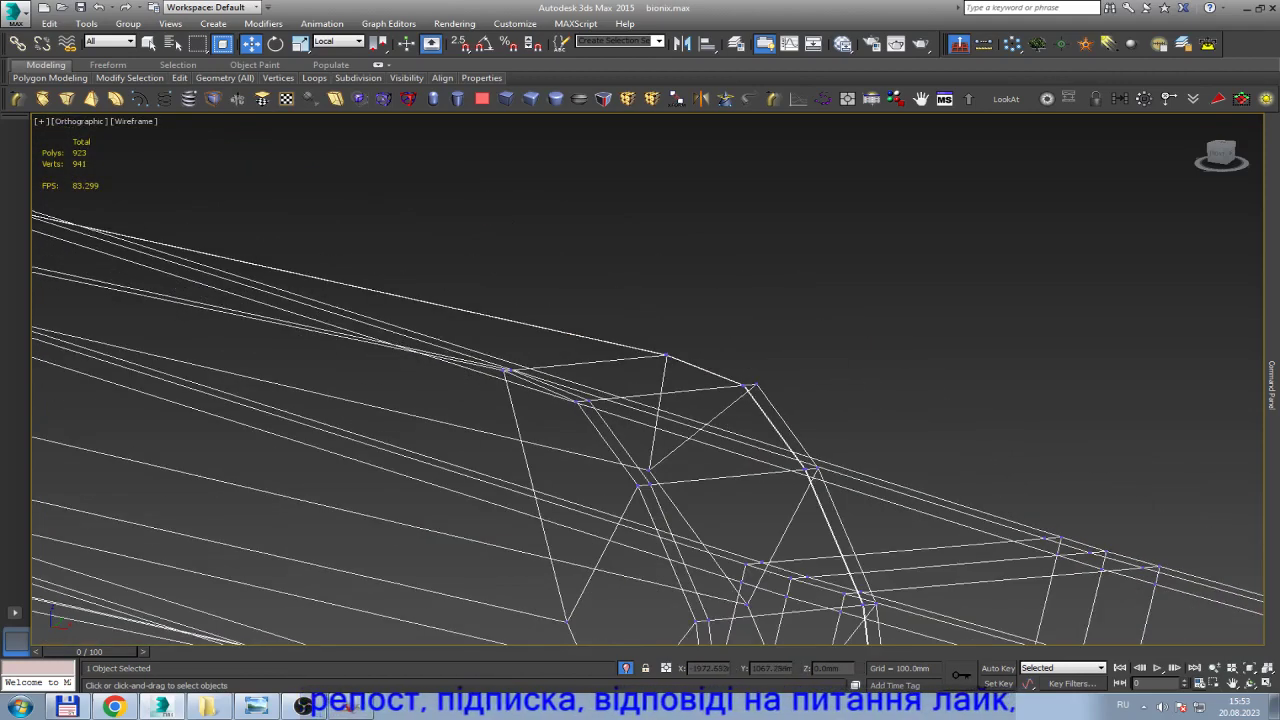
scroll(690, 430, "down", 5)
key("F3")
scroll(700, 430, "up", 3)
scroll(700, 430, "up", 2)
Inspect the arm junction in wireframe and select the vertex at its bottom.
key("F3")
scroll(700, 430, "up", 4)
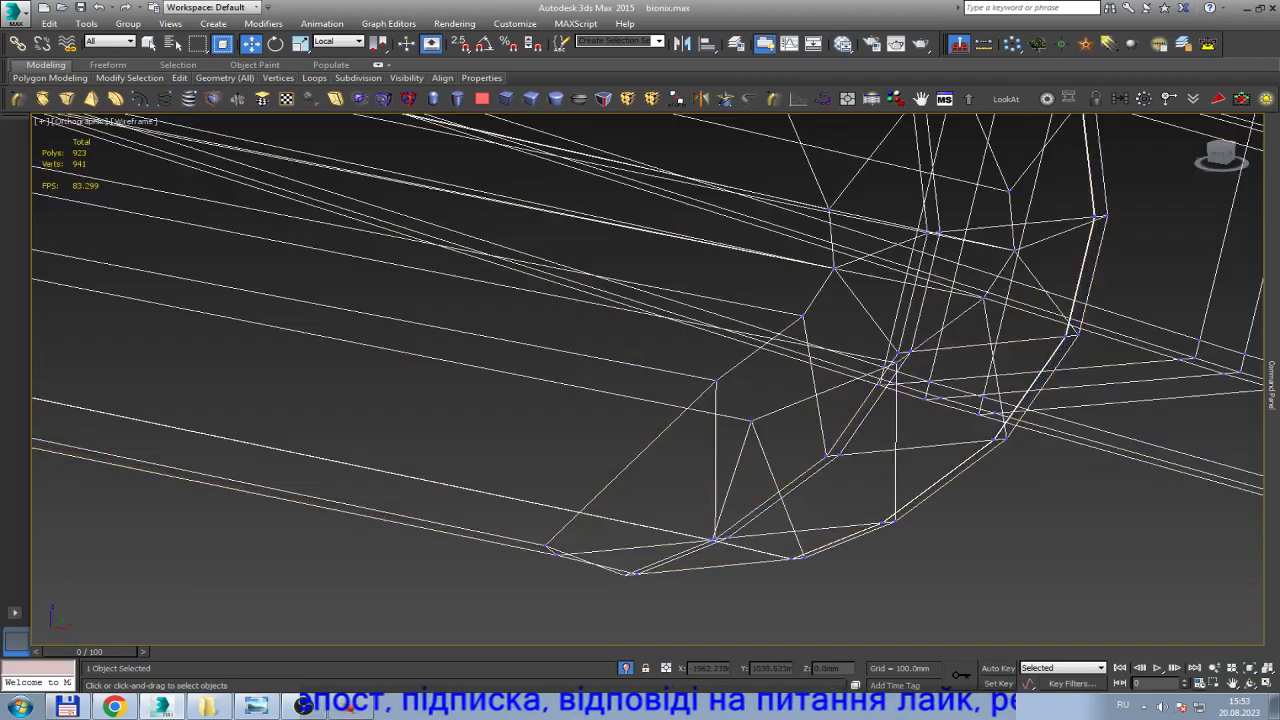
scroll(700, 430, "up", 1)
left_click(617, 569)
key("F3")
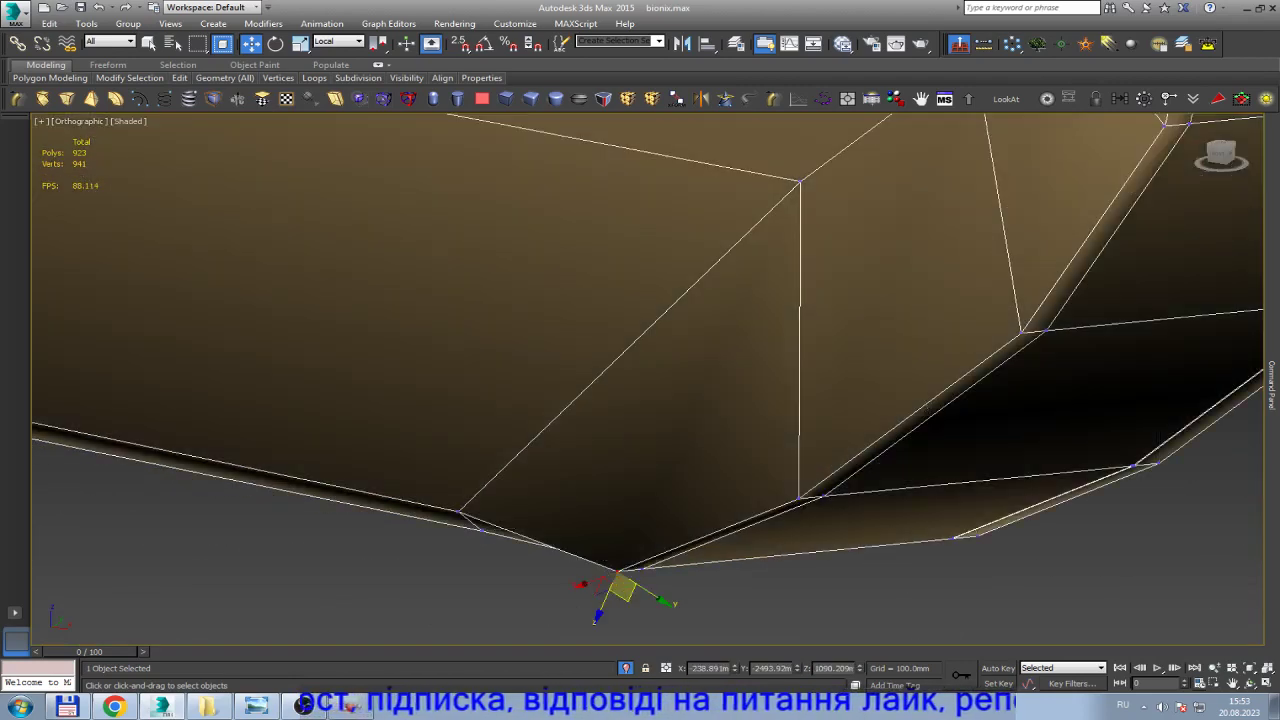
scroll(576, 550, "down", 3)
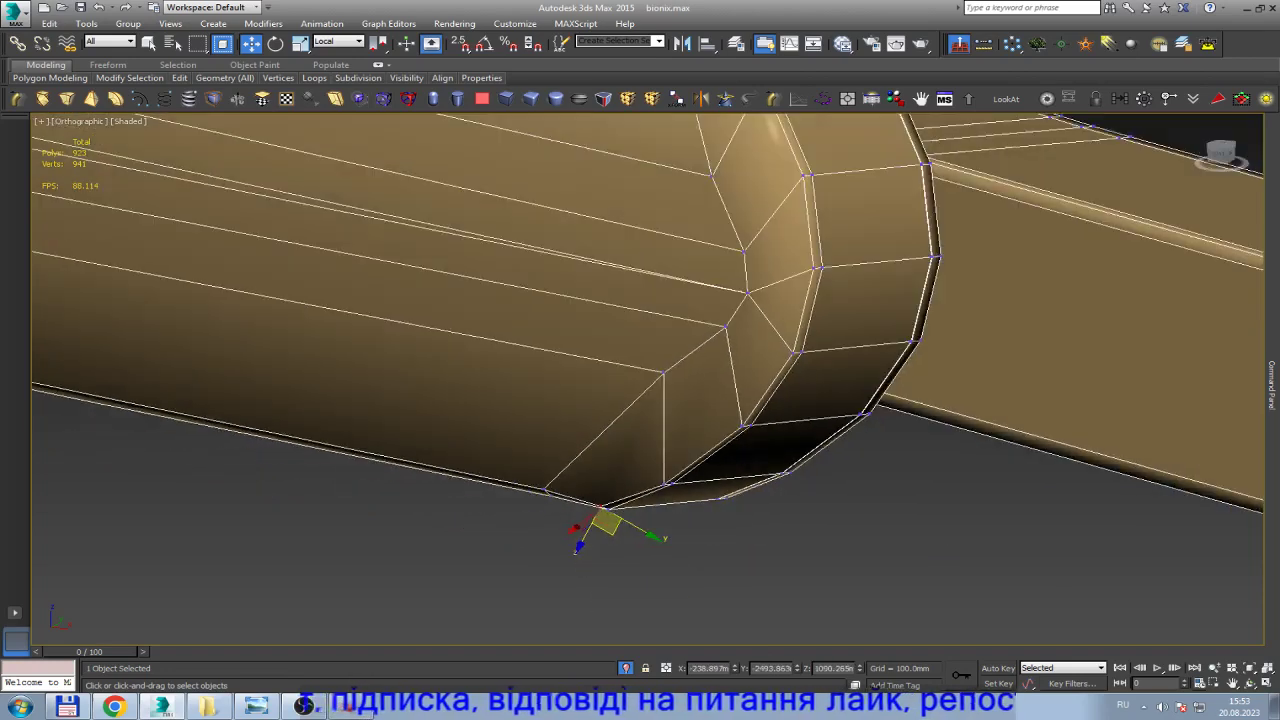
scroll(576, 550, "down", 2)
scroll(590, 510, "down", 3)
scroll(590, 510, "down", 3)
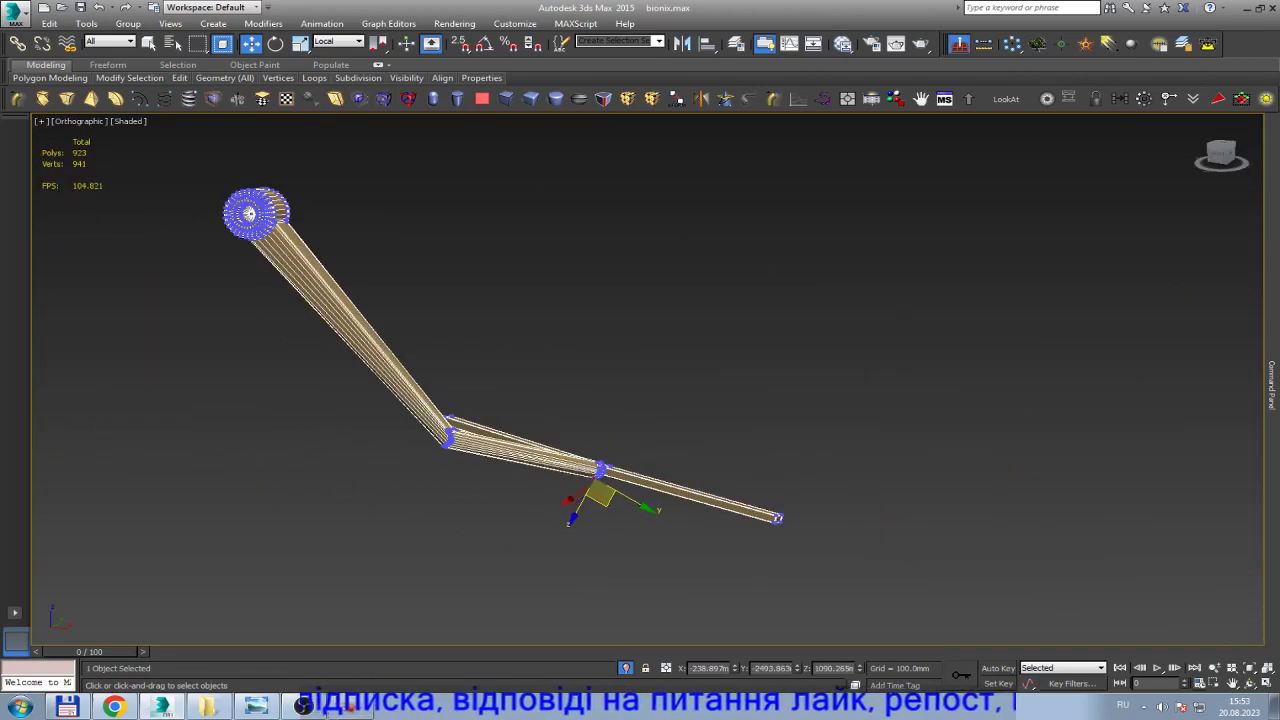
scroll(446, 432, "up", 2)
scroll(446, 432, "up", 4)
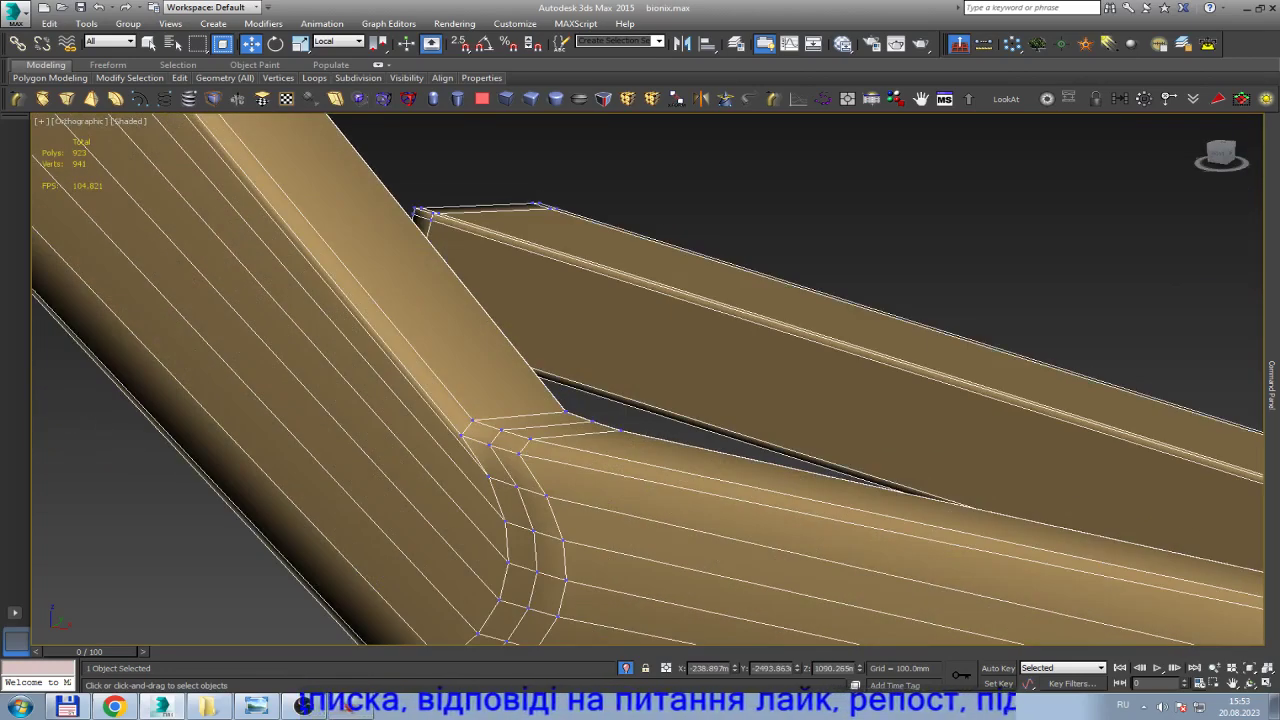
Remove two edge loops at the arm's elbow in Edge mode.
key("2")
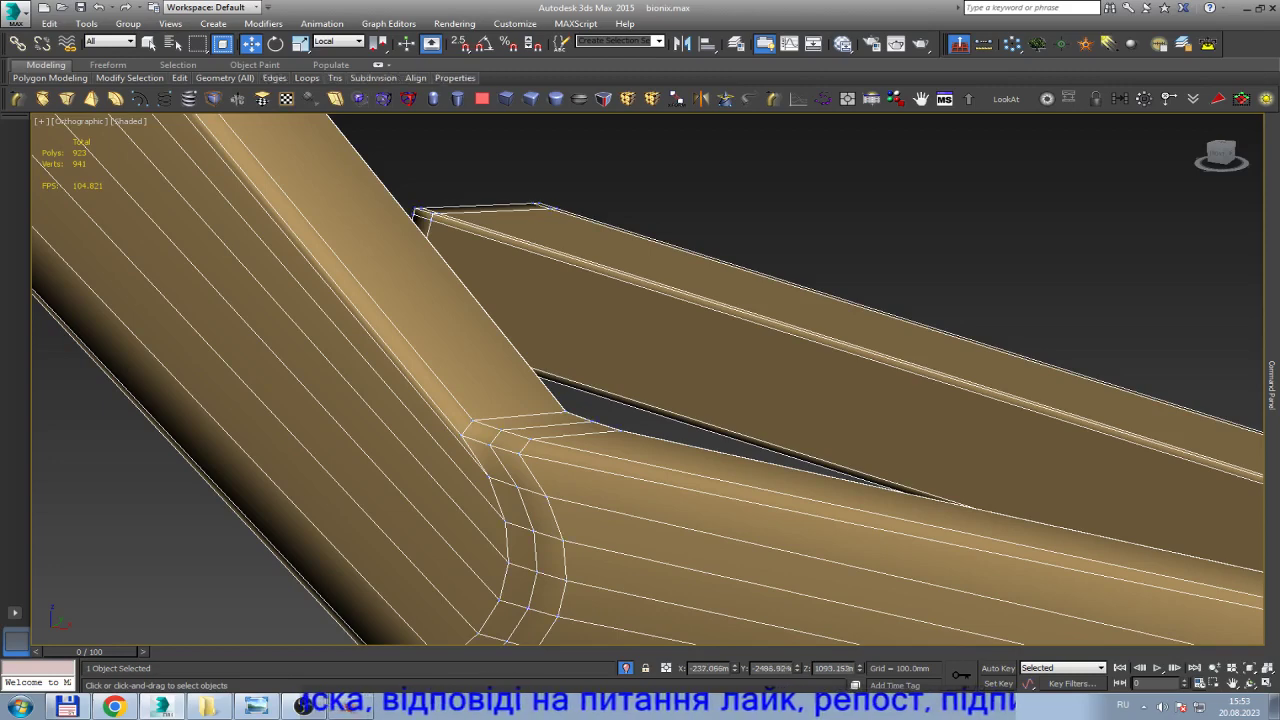
double_click(497, 465)
key("ctrl+BackSpace")
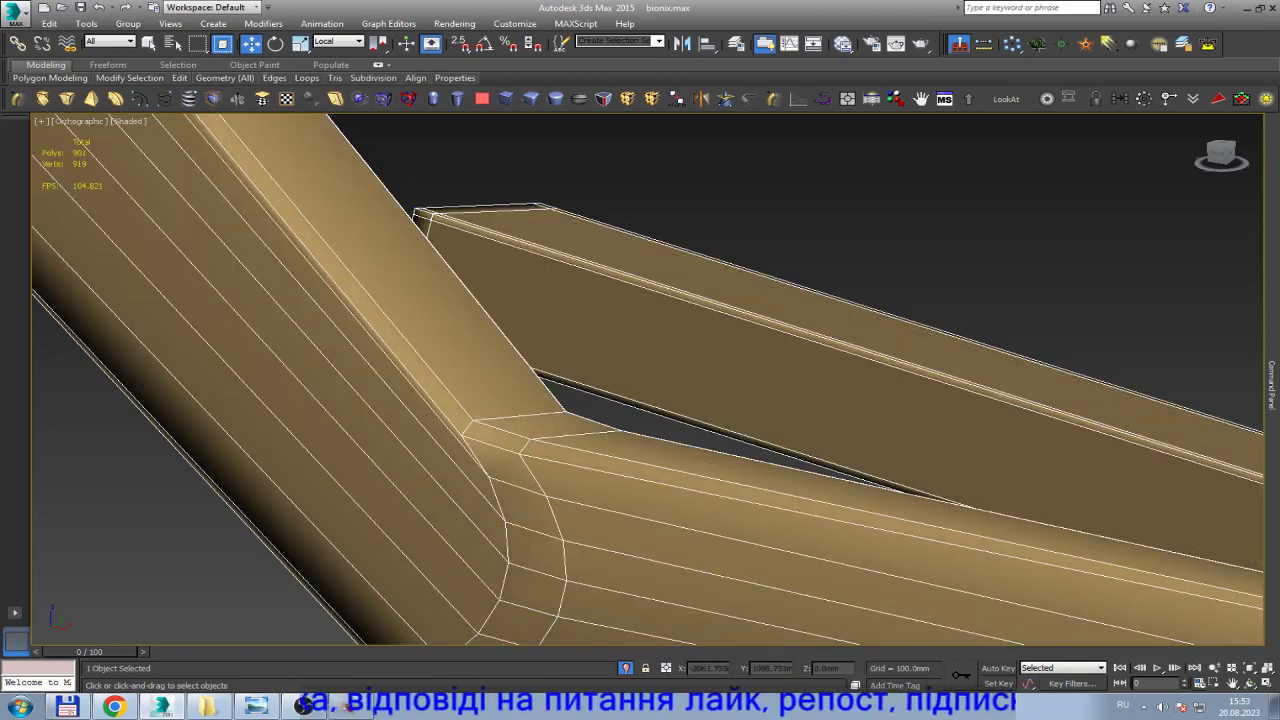
double_click(566, 590)
key("ctrl+BackSpace")
Frame the remaining elbow edges in front view and undo to leave the arm straight at 857 polygons.
left_click(483, 500)
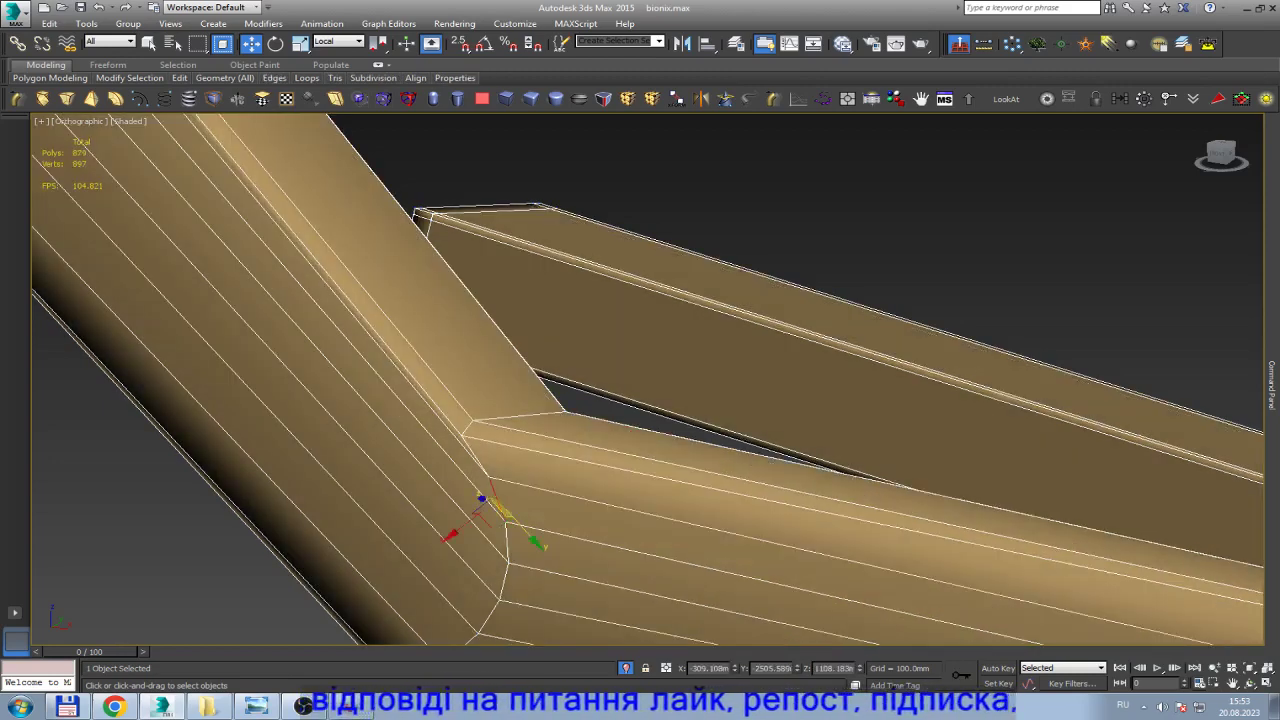
scroll(525, 444, "down", 3)
key("e")
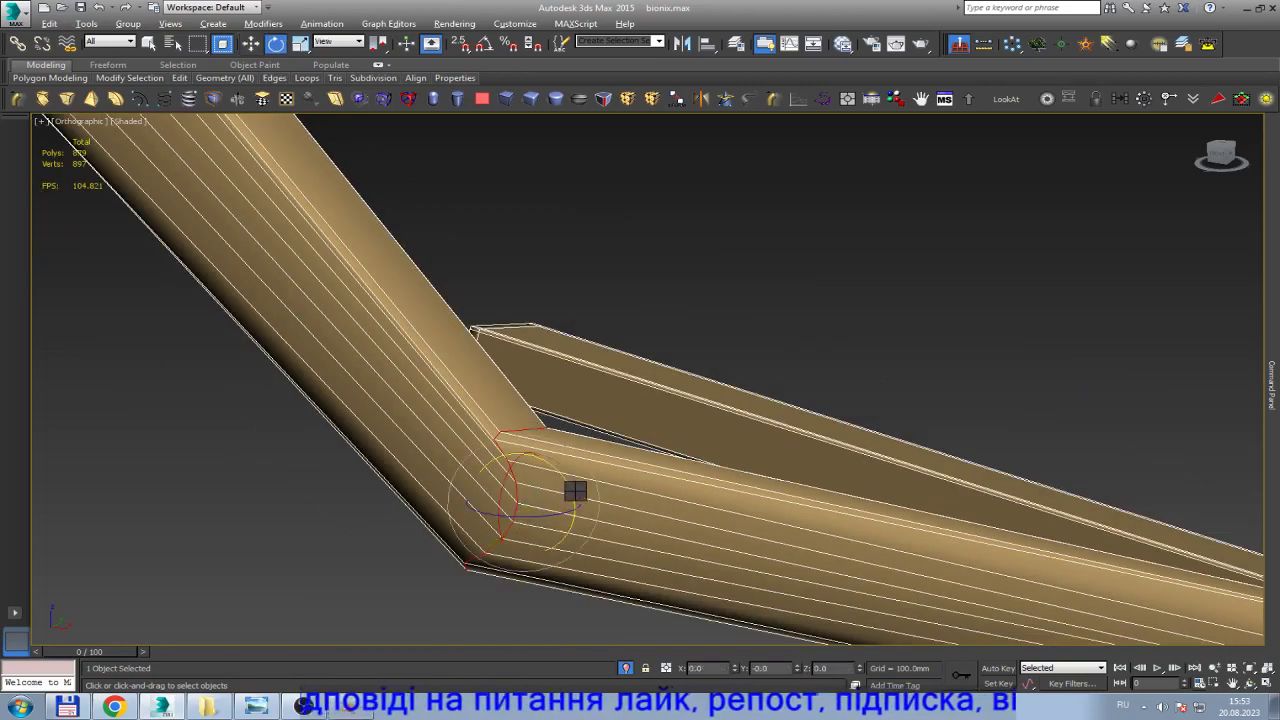
key("f")
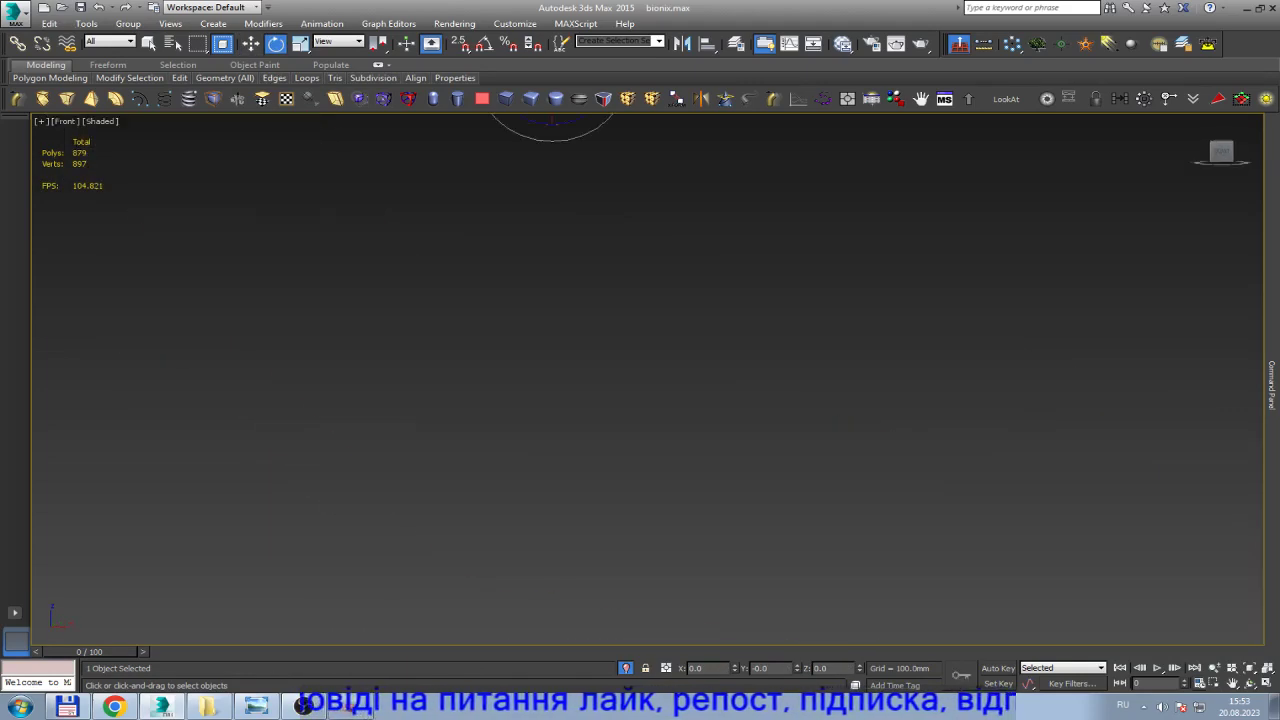
key("z")
scroll(810, 298, "down", 3)
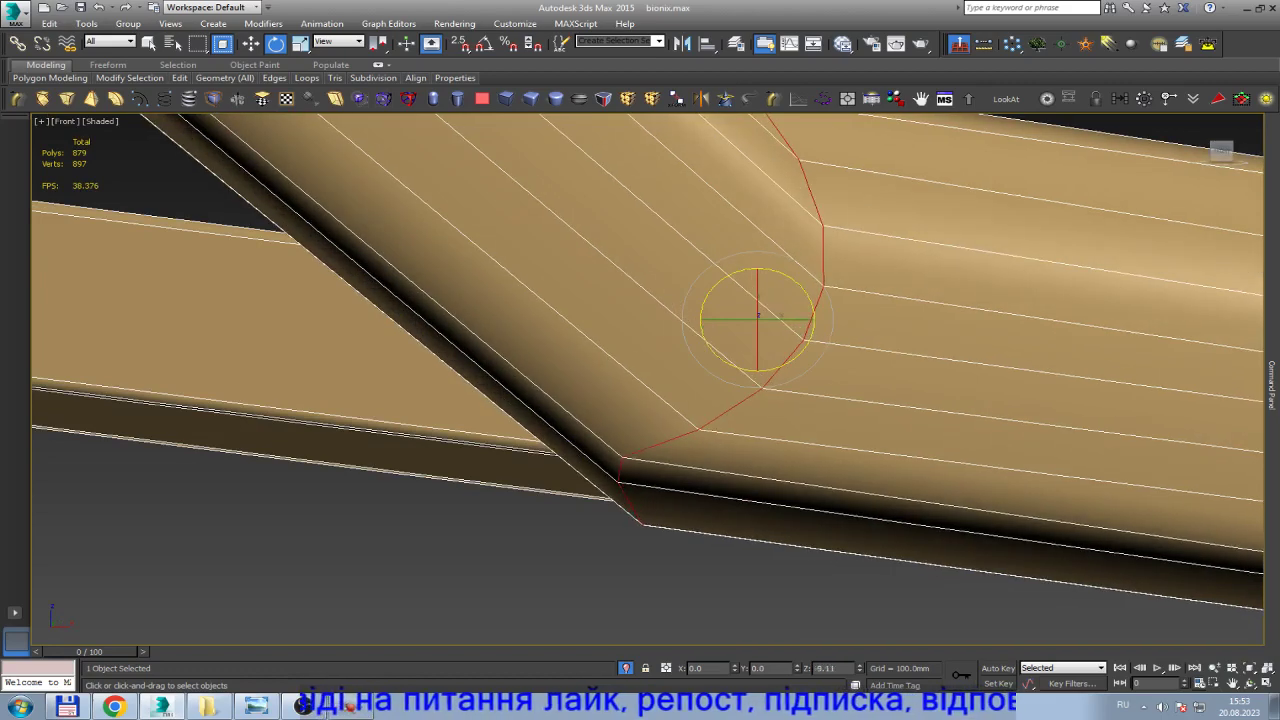
key("w")
scroll(810, 298, "down", 2)
scroll(560, 540, "down", 3)
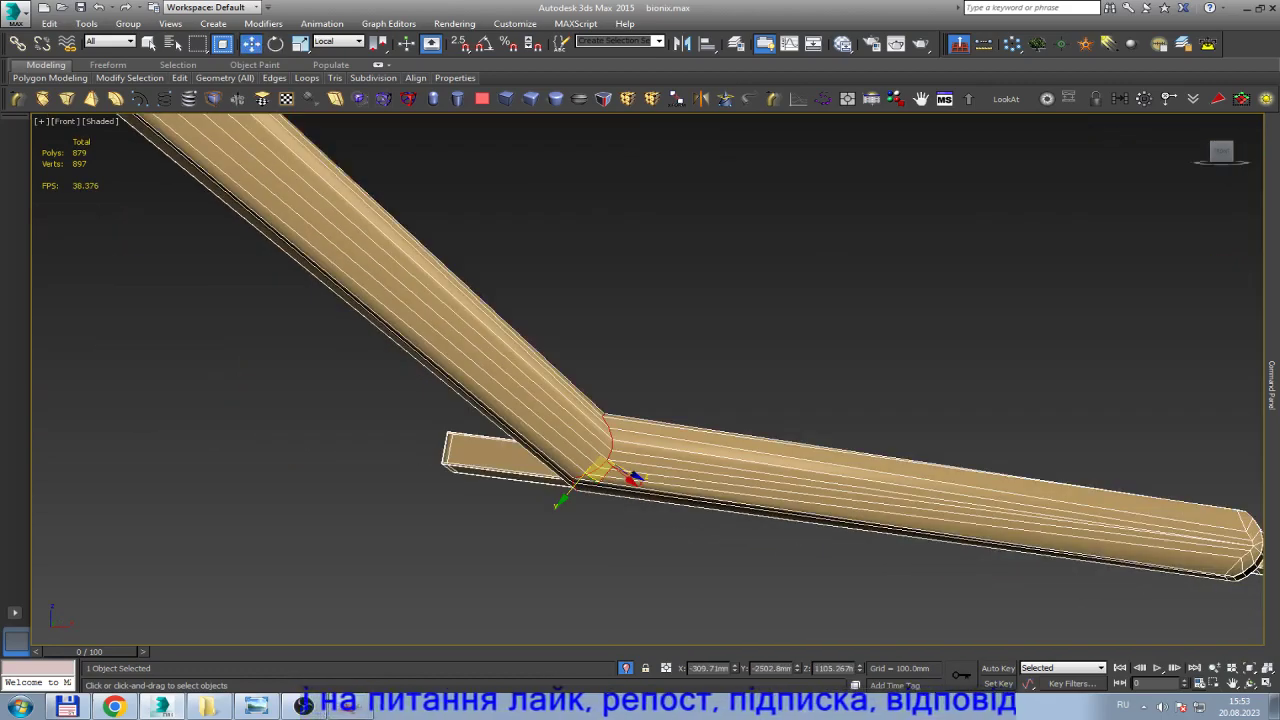
key("ctrl+z")
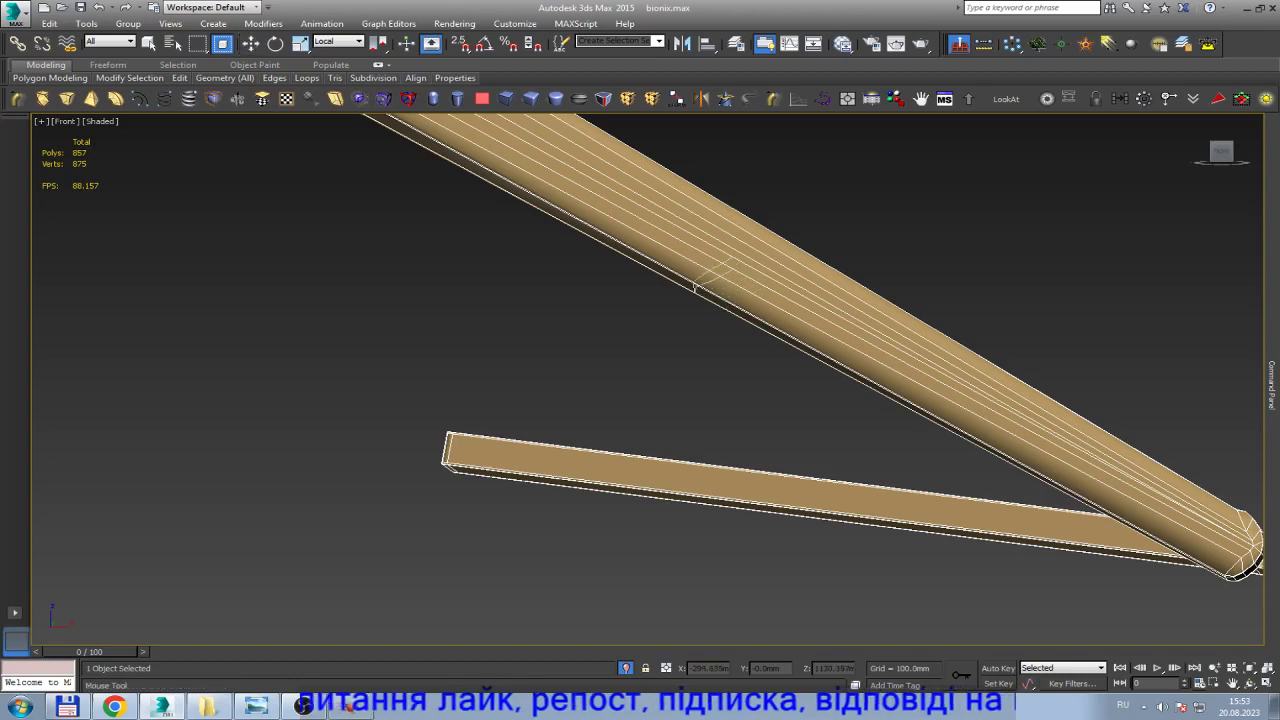
scroll(697, 285, "down", 3)
scroll(835, 420, "up", 5)
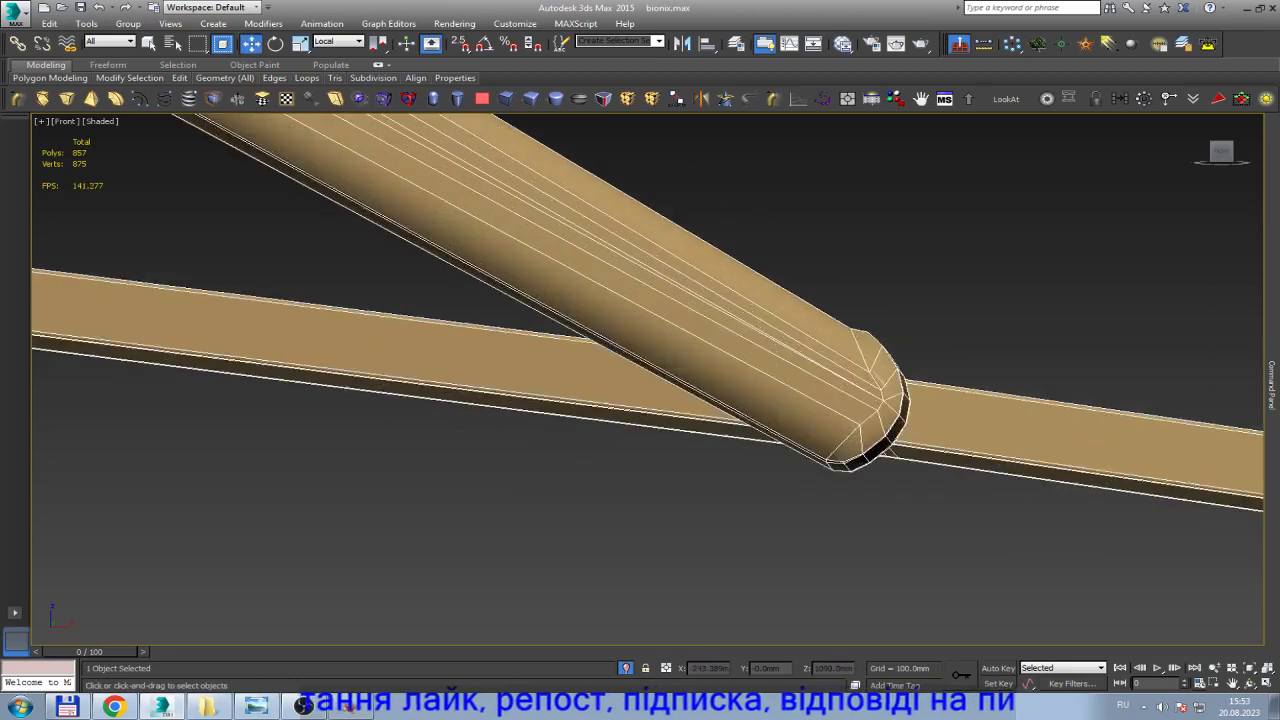
scroll(835, 420, "up", 3)
scroll(640, 380, "down", 8)
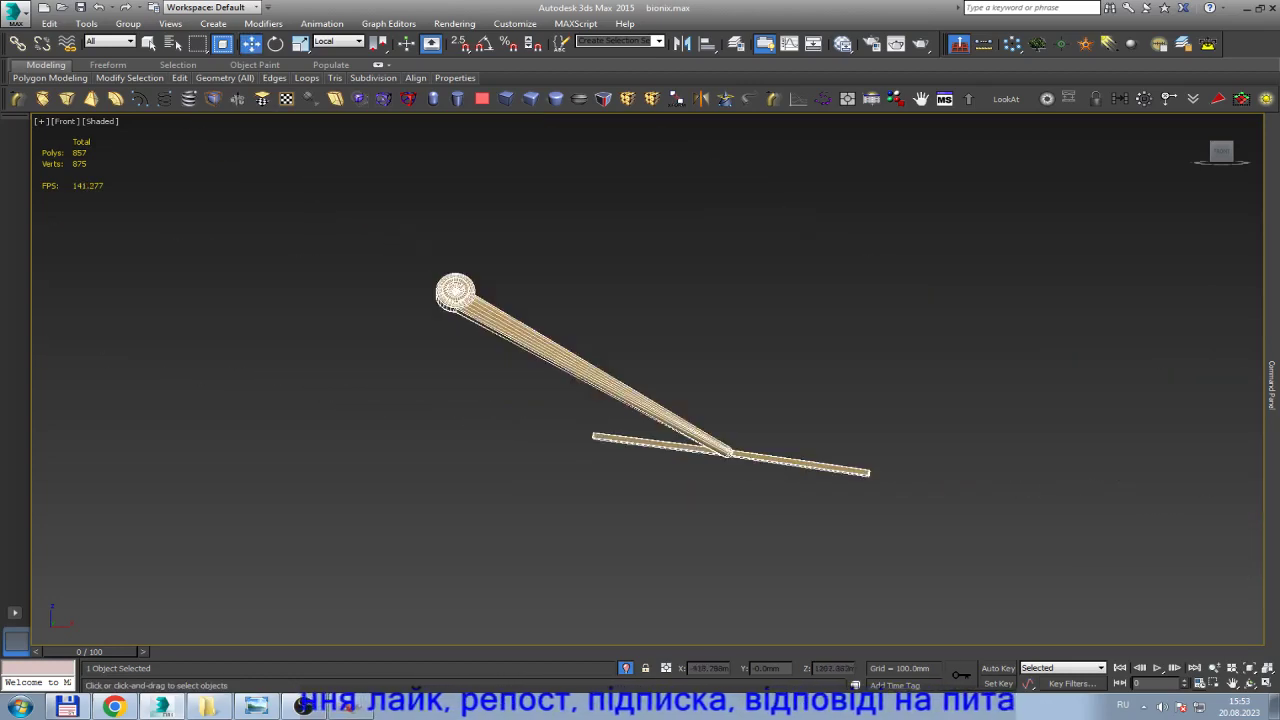
scroll(455, 295, "up", 4)
scroll(455, 295, "up", 4)
scroll(493, 466, "up", 3)
Remove the edge loop at the beam–ring junction and place new loops across the arm.
double_click(536, 462)
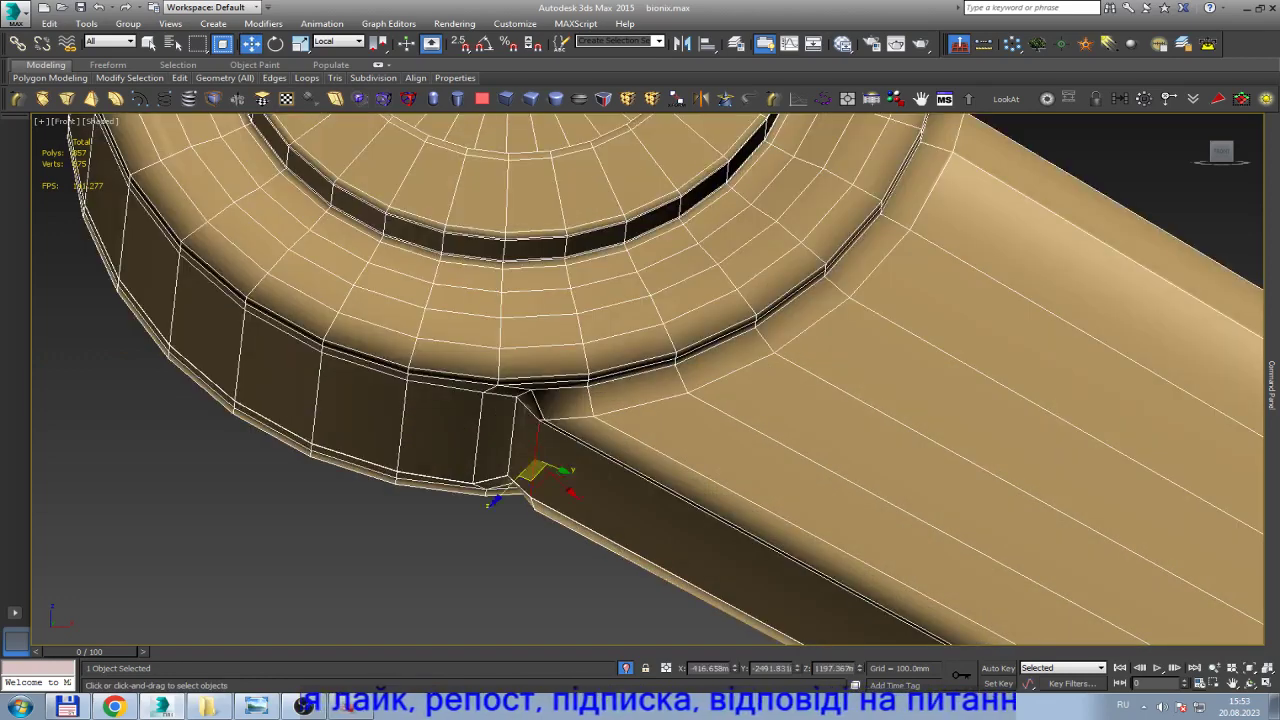
key("ctrl+BackSpace")
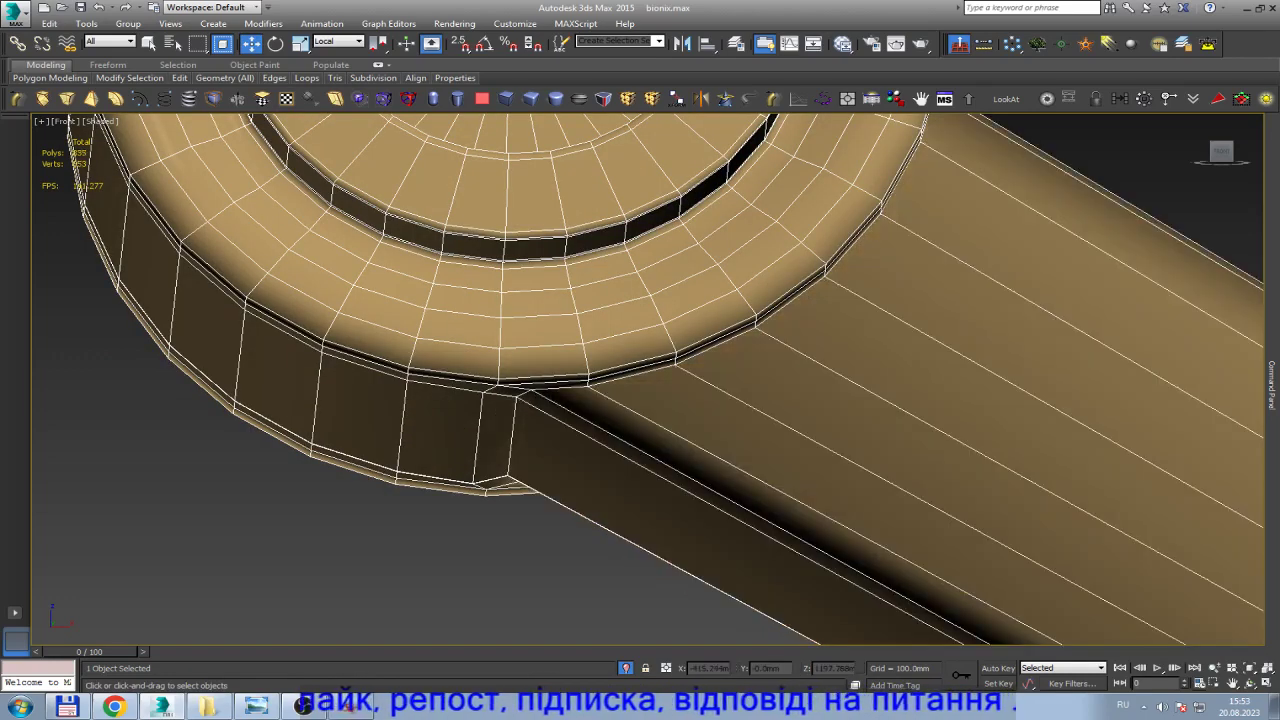
key("shift+alt+w")
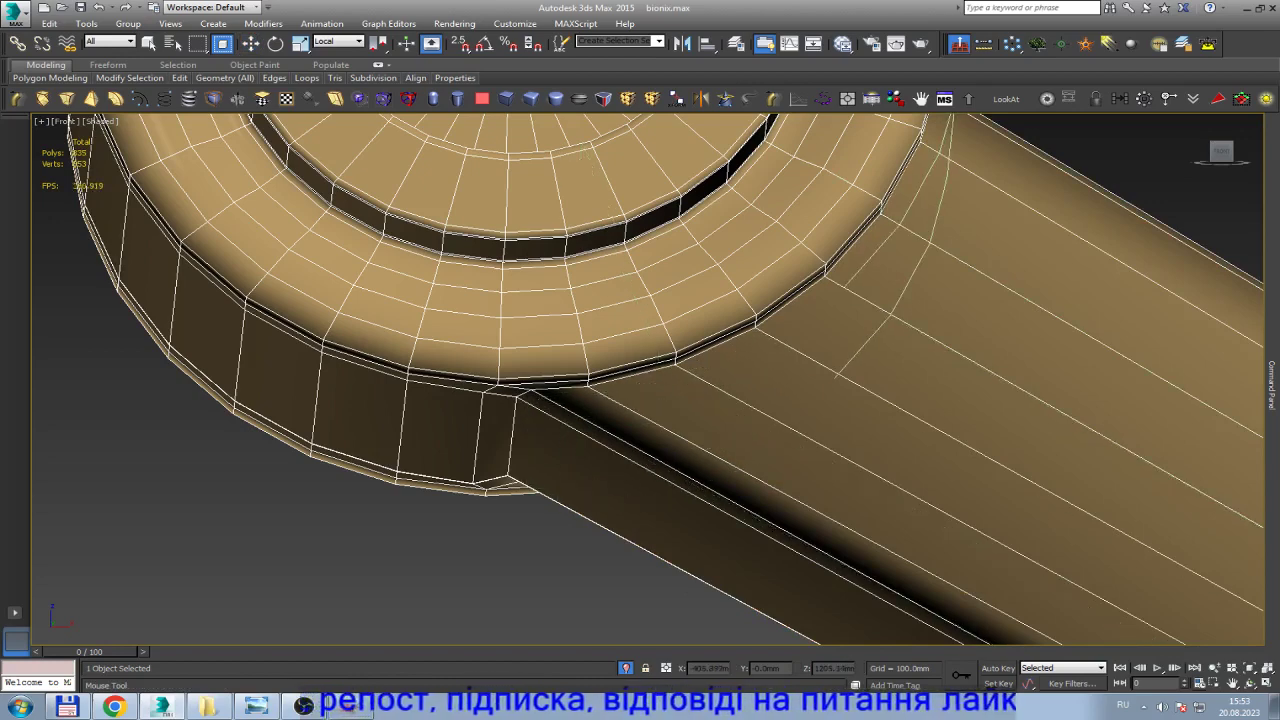
scroll(929, 205, "up", 3)
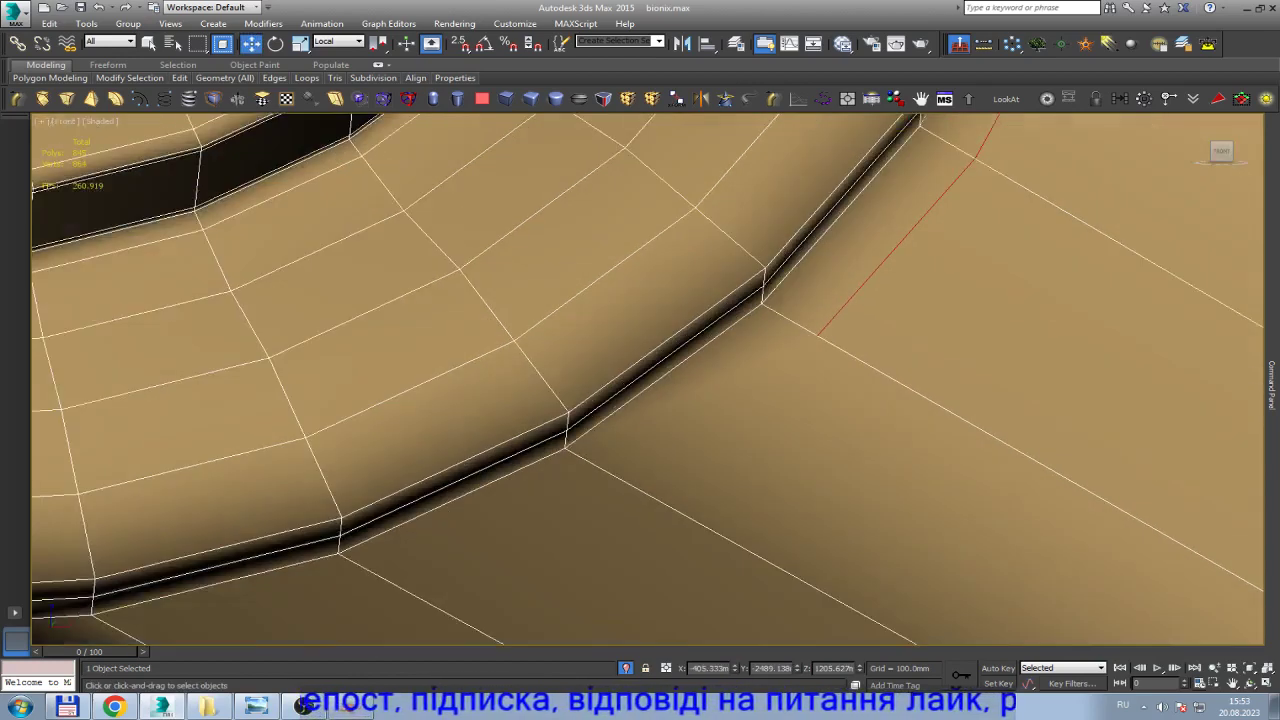
scroll(929, 210, "up", 2)
scroll(806, 354, "down", 1)
key("w")
scroll(806, 354, "down", 4)
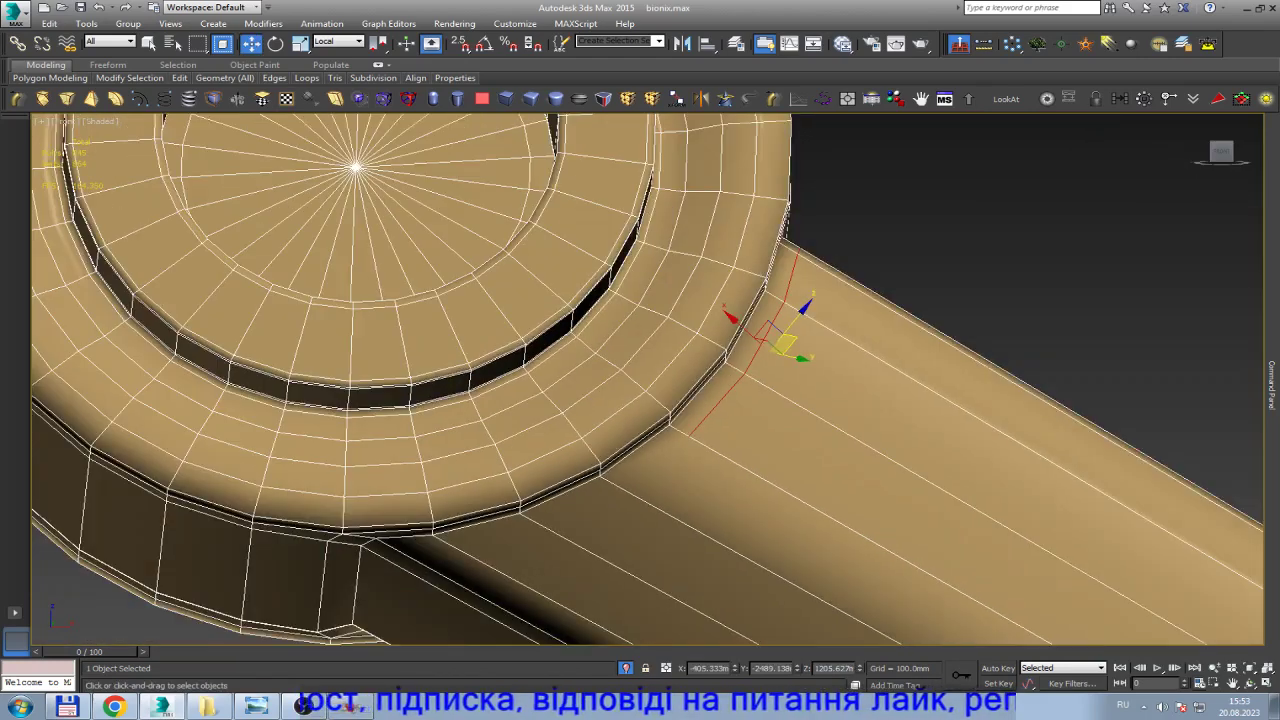
scroll(614, 434, "down", 5)
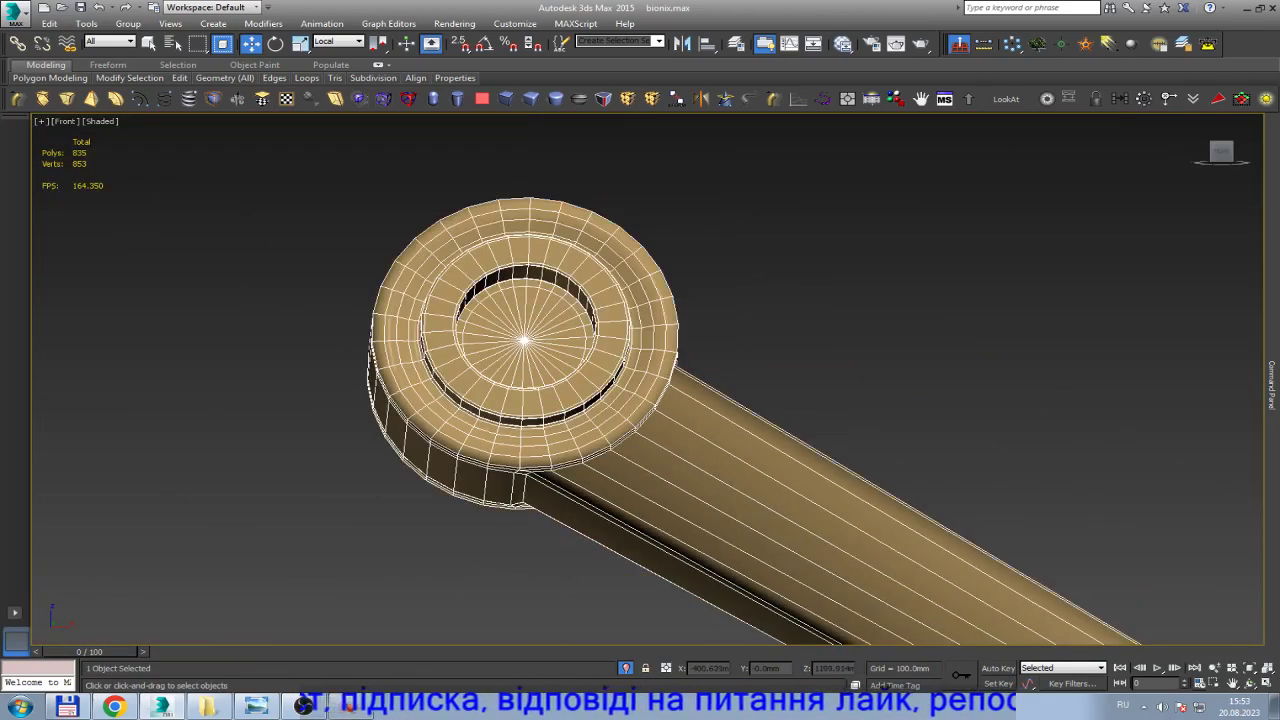
Ring-select the arm edges, connect them into a new loop and slide it toward the hub.
key("alt+r")
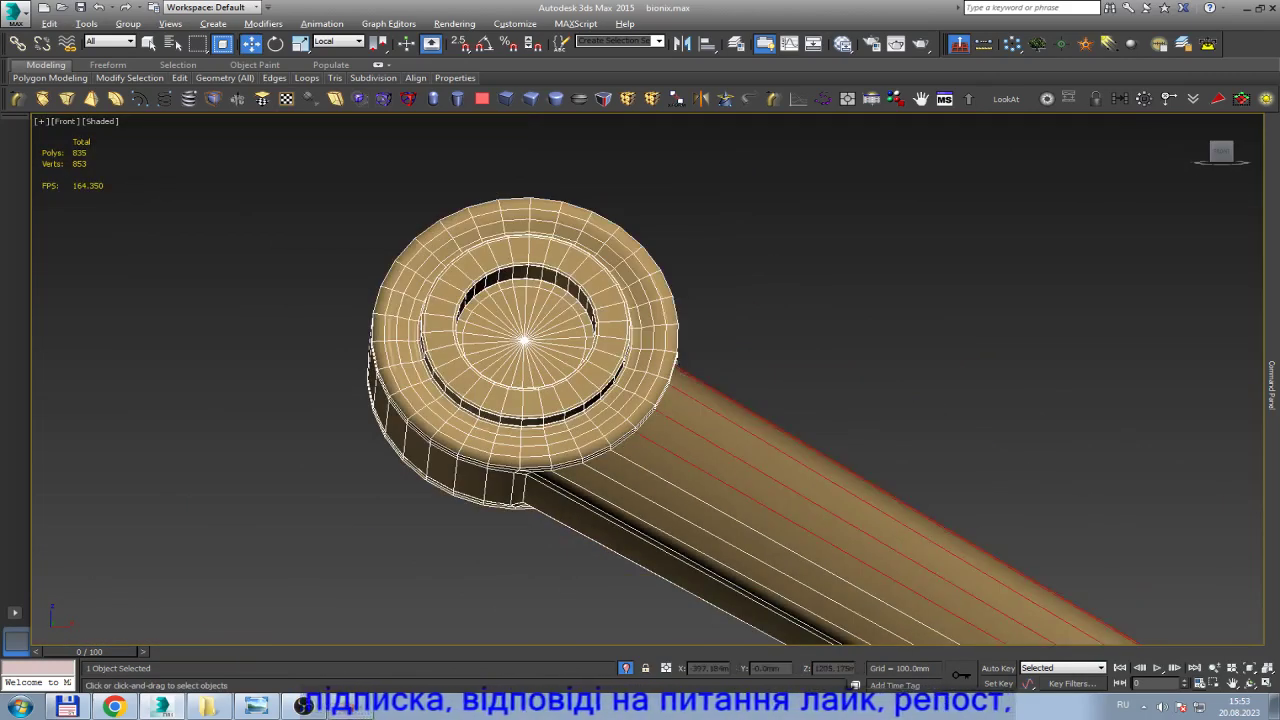
key("alt+r")
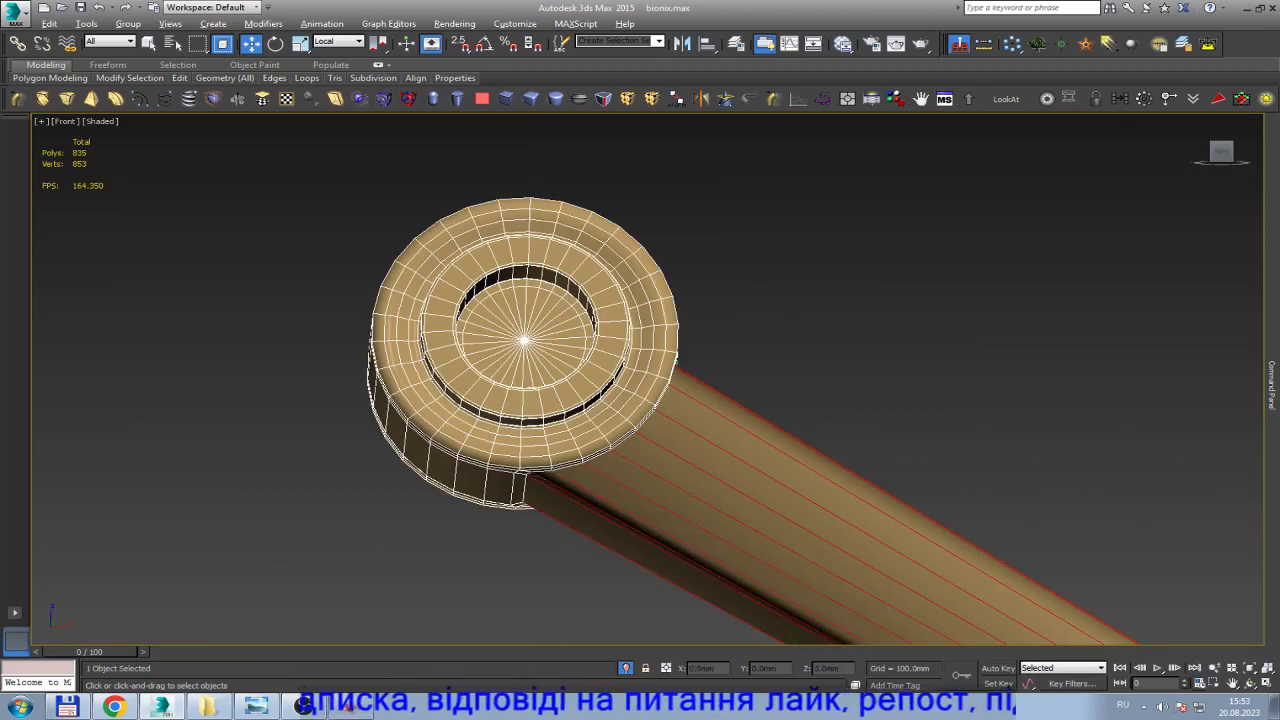
key("ctrl+shift+e")
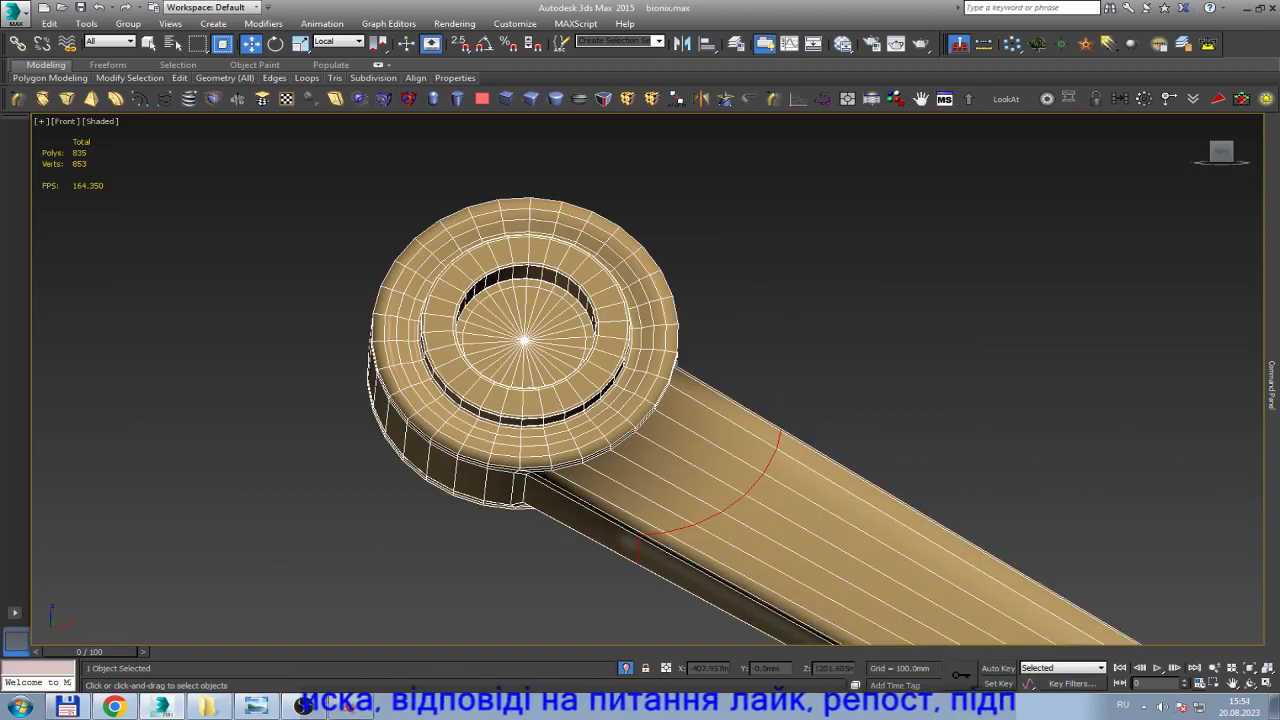
left_click_drag(730, 480, 640, 440)
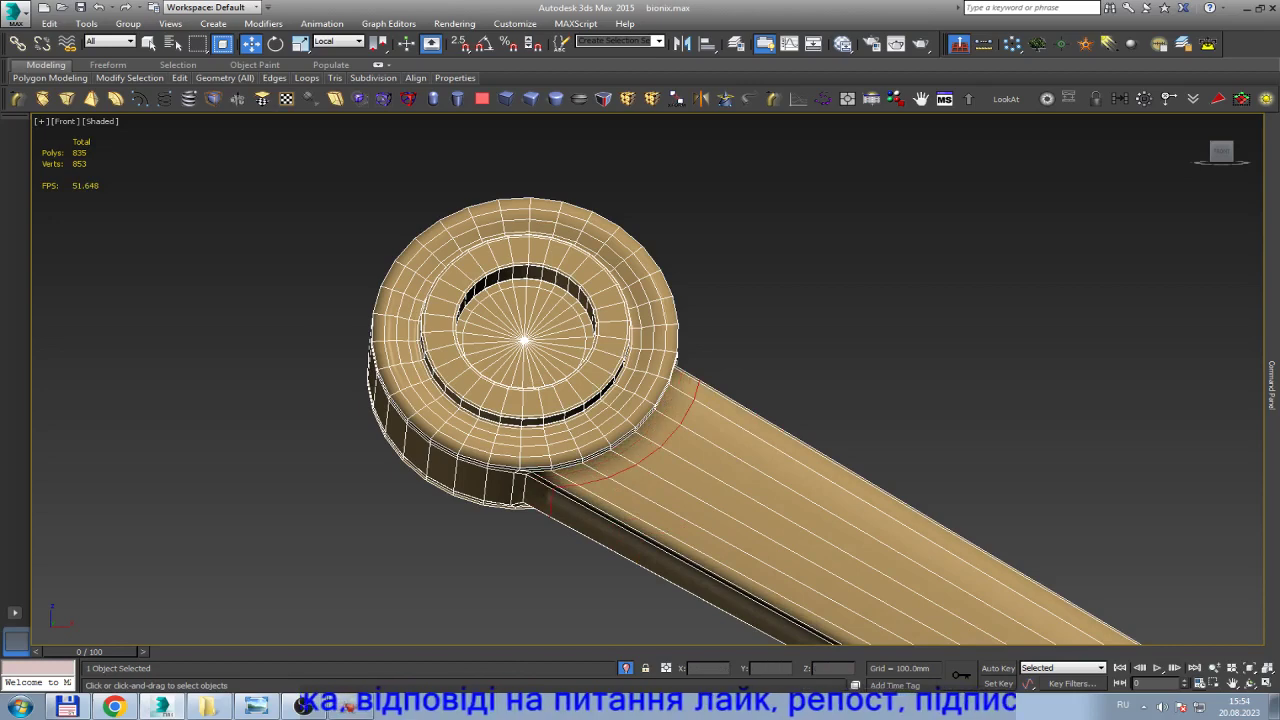
scroll(684, 417, "up", 5)
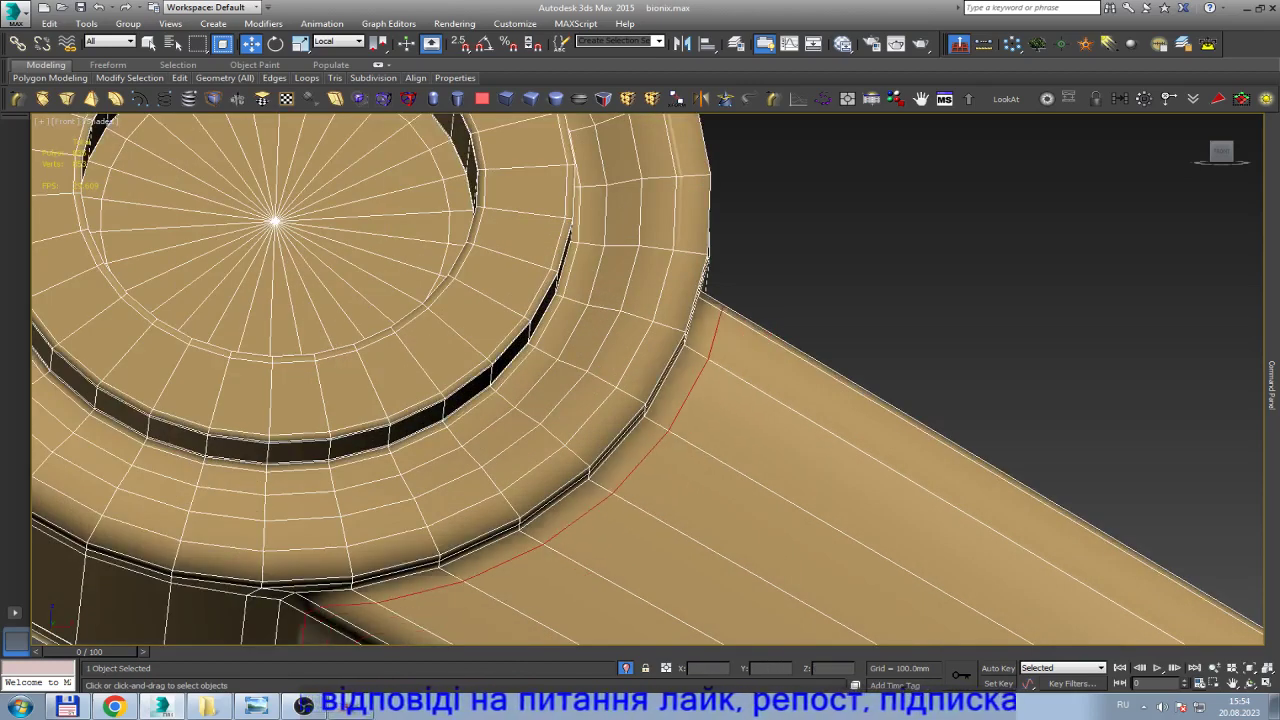
scroll(640, 380, "down", 6)
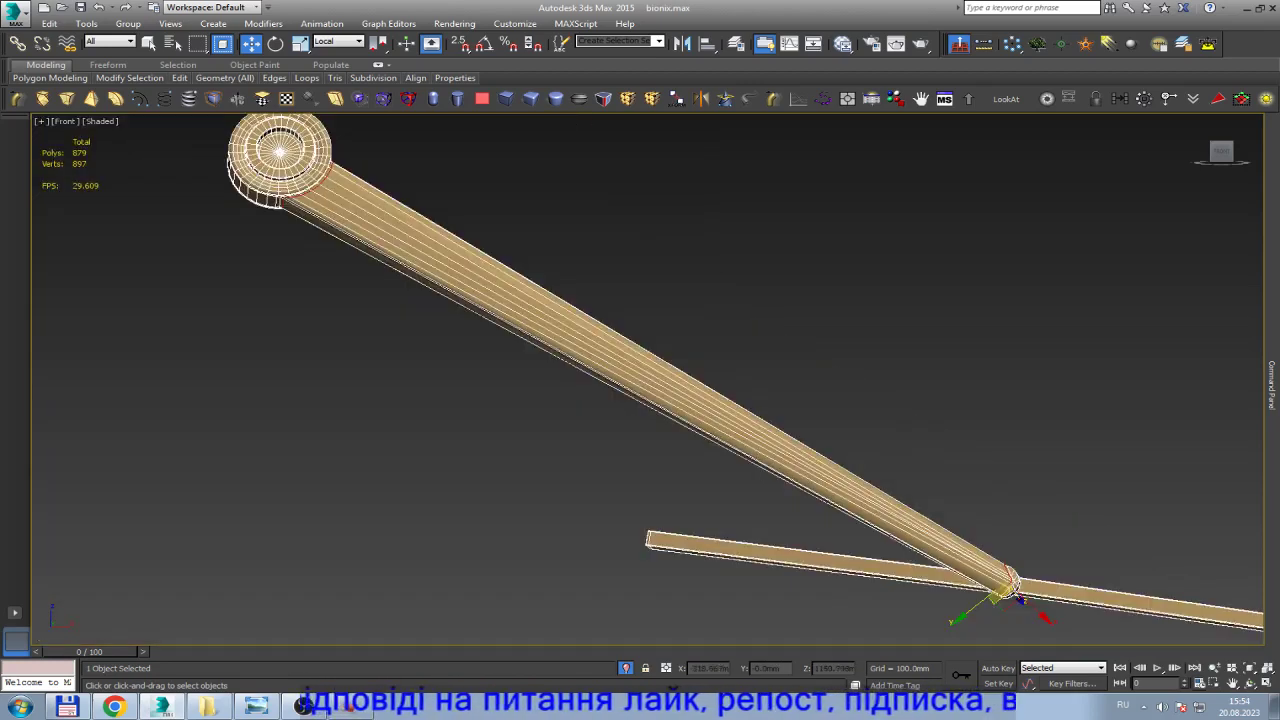
Zoom in on the arm and add an edge loop midway along its length.
left_click_drag(623, 337, 714, 443)
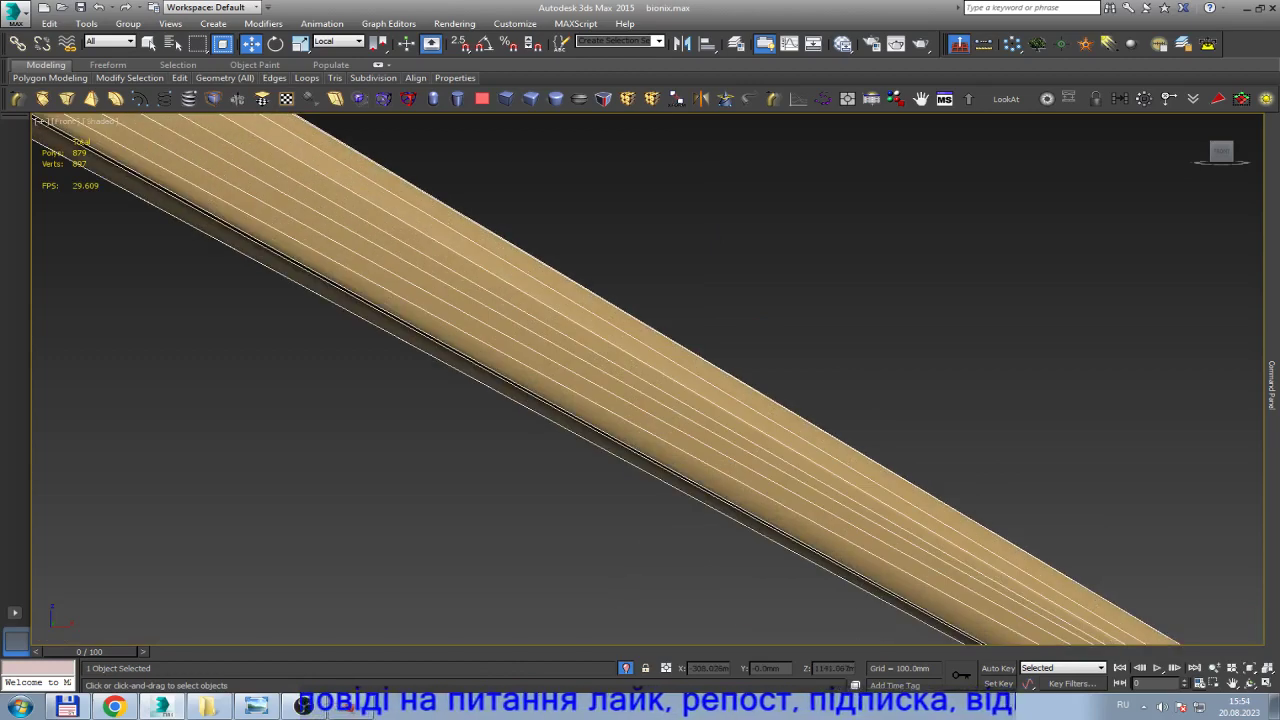
scroll(90, 120, "down", 2)
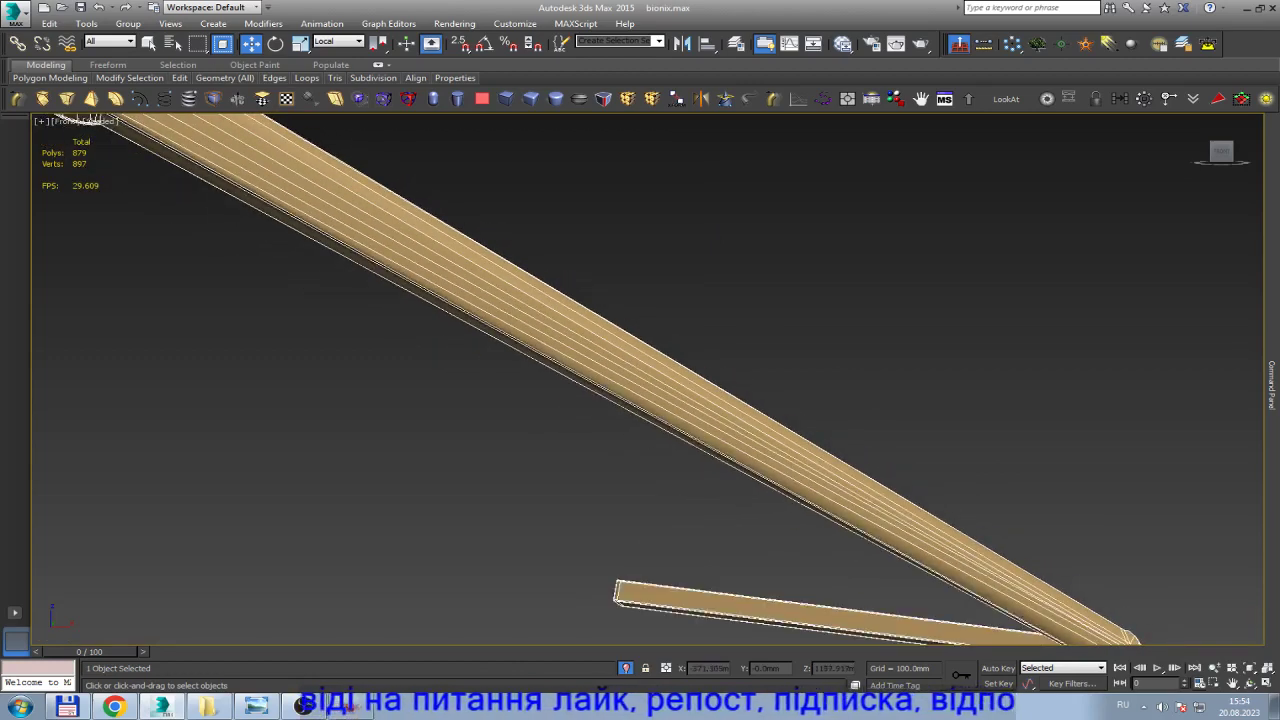
left_click_drag(503, 240, 743, 457)
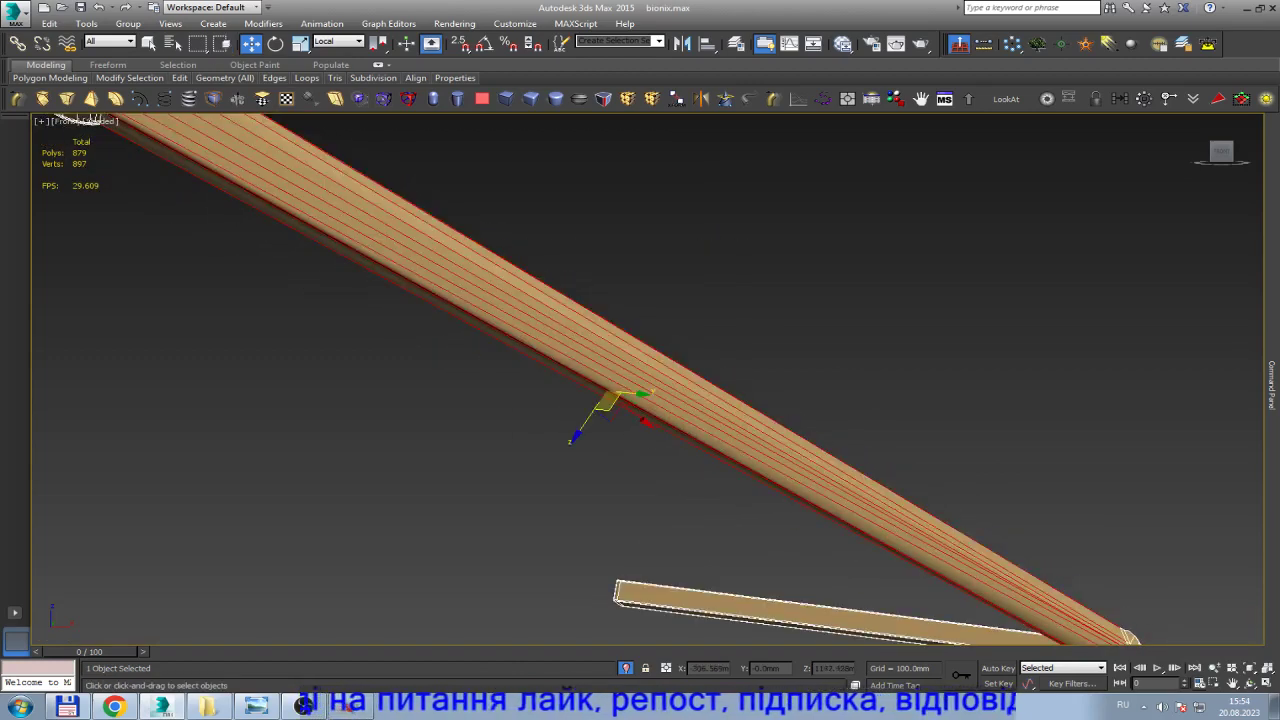
key("1")
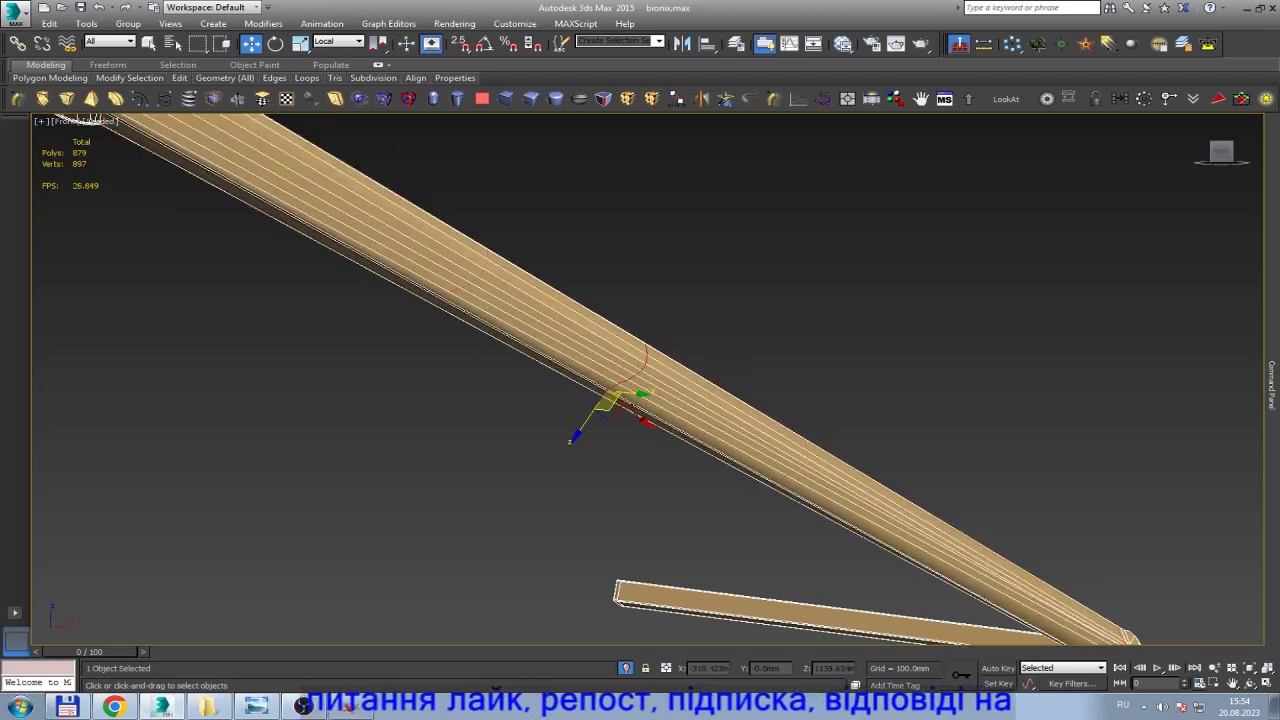
left_click(645, 368)
left_click(338, 41)
Pull the mid loop down-left in View coordinates to bend the arm, then chamfer it into three loops.
left_click(336, 53)
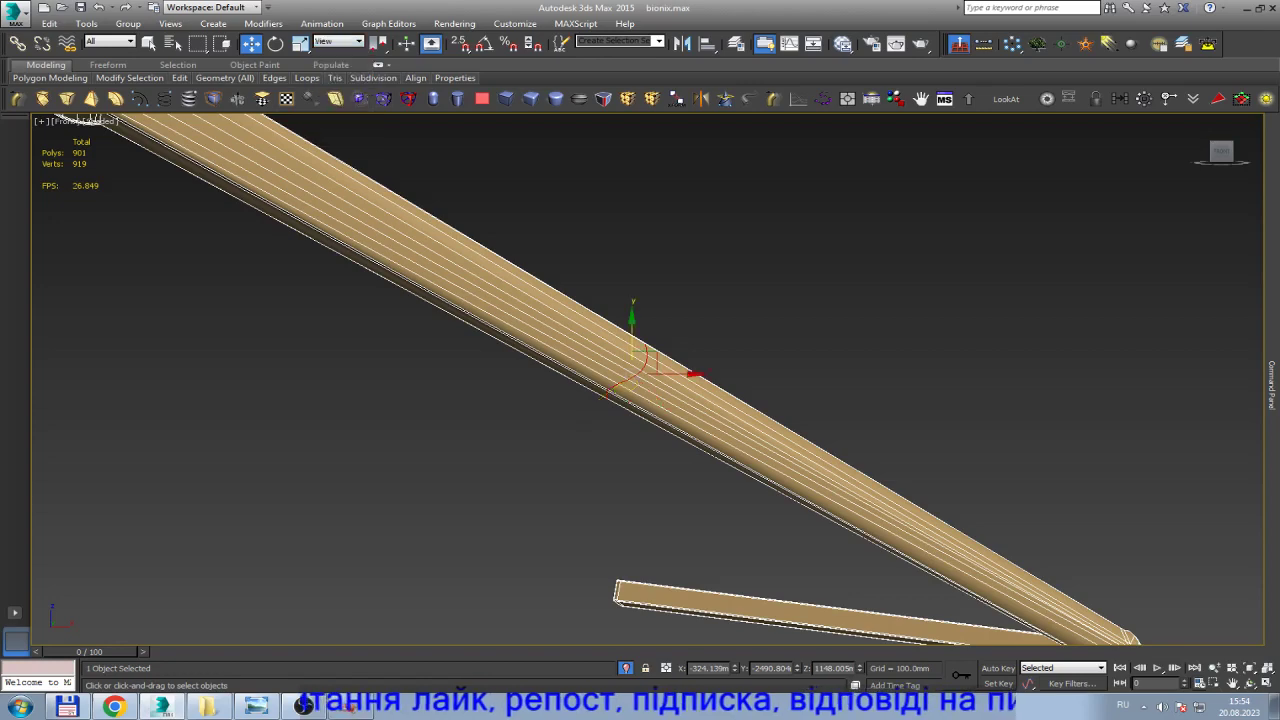
left_click_drag(644, 362, 522, 407)
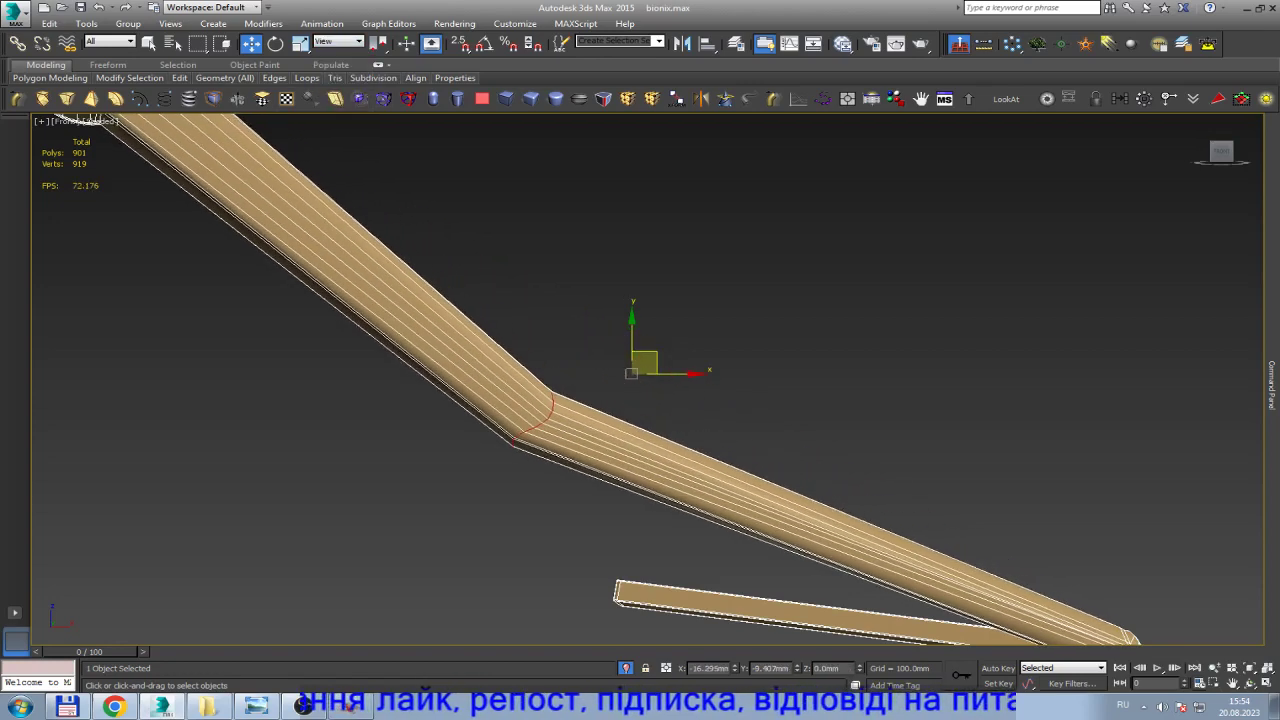
middle_click_drag(640, 370, 600, 400, "alt")
scroll(520, 420, "up", 3)
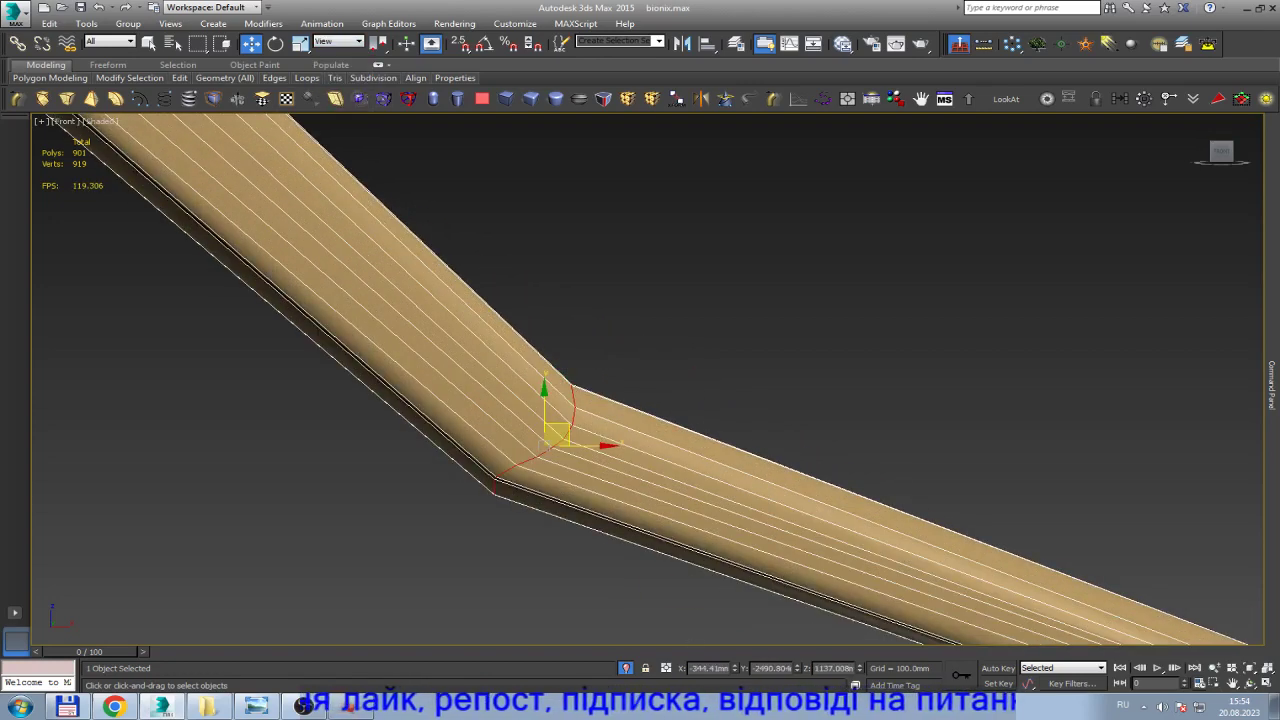
scroll(520, 420, "up", 3)
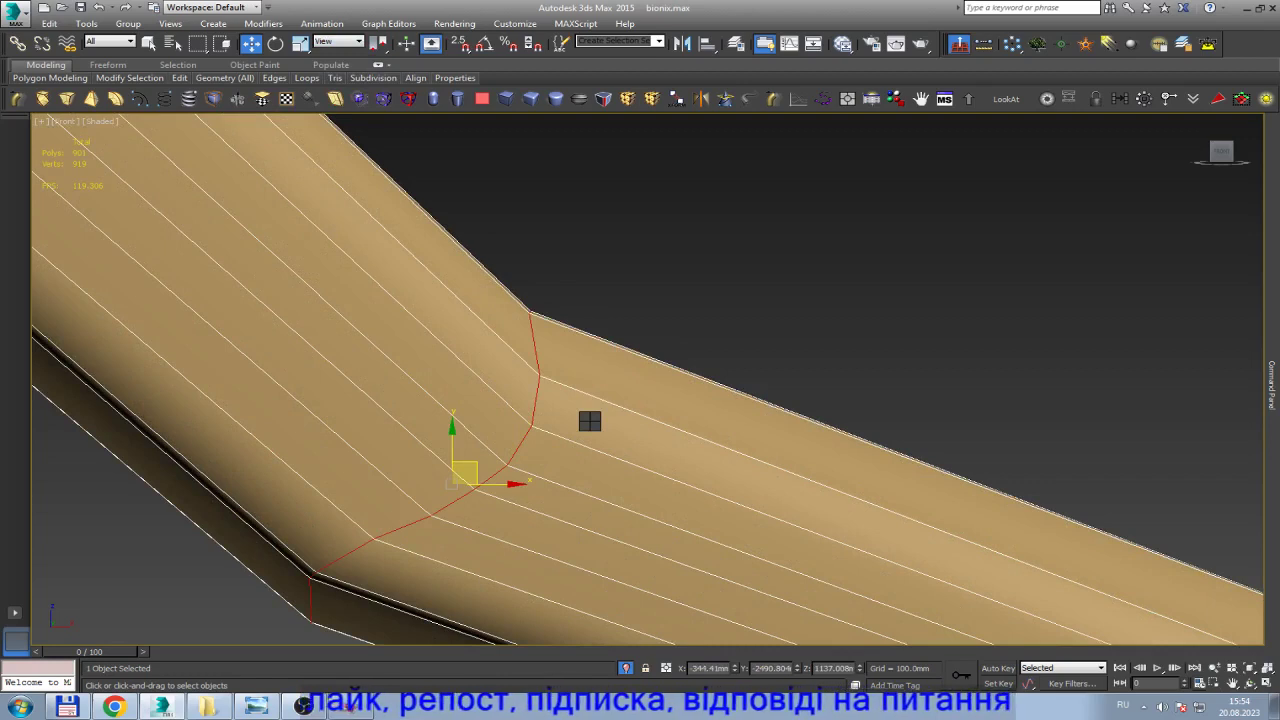
key("ctrl+shift+c")
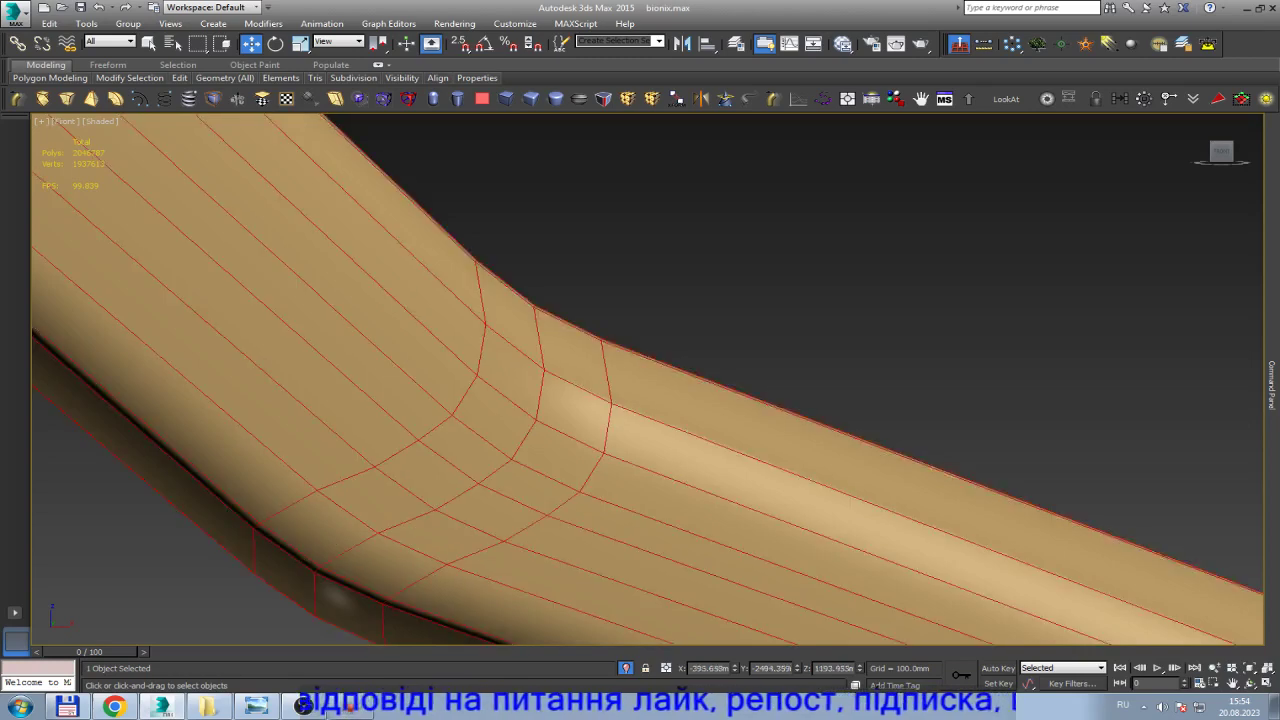
Select the whole arm at Element level, review its Smoothing Groups, then deselect.
key("z")
key("5")
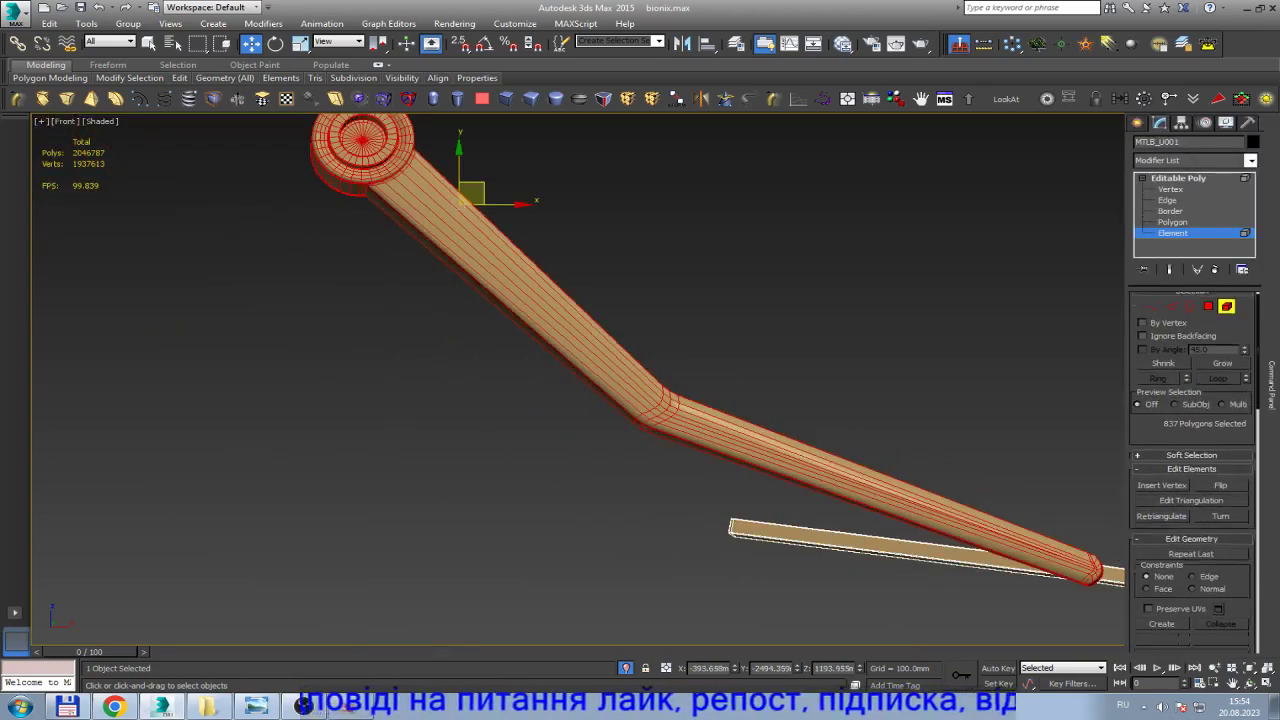
scroll(1192, 470, "down", 5)
scroll(1192, 470, "down", 5)
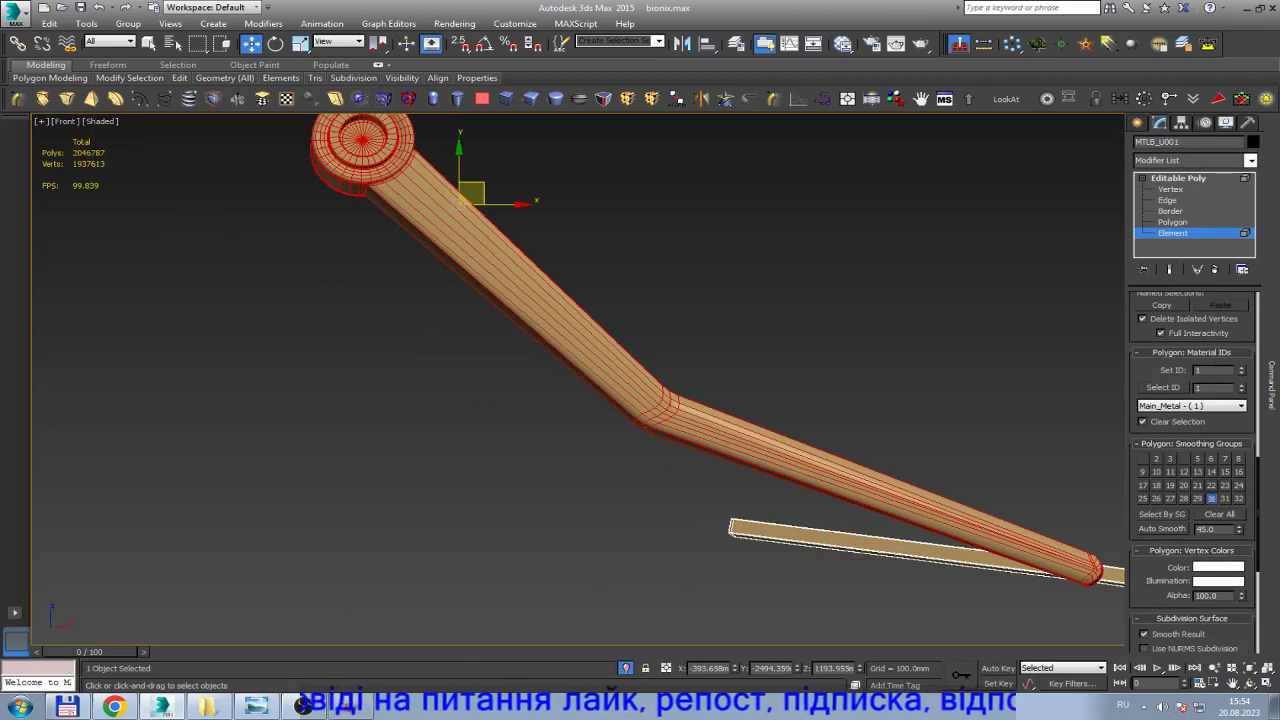
left_click(900, 300)
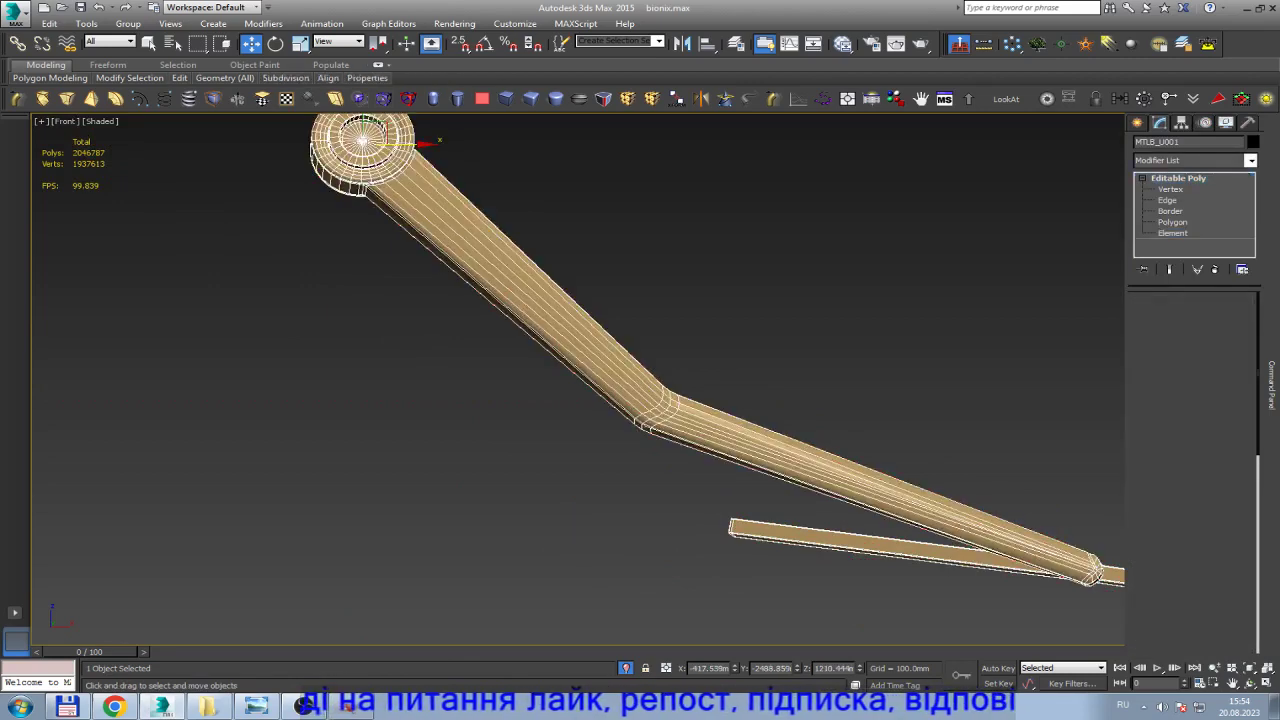
scroll(1100, 574, "up", 4)
scroll(1100, 574, "up", 5)
Region-select the arm's rounded tip polygons where it crosses the blade.
key("ctrl+a")
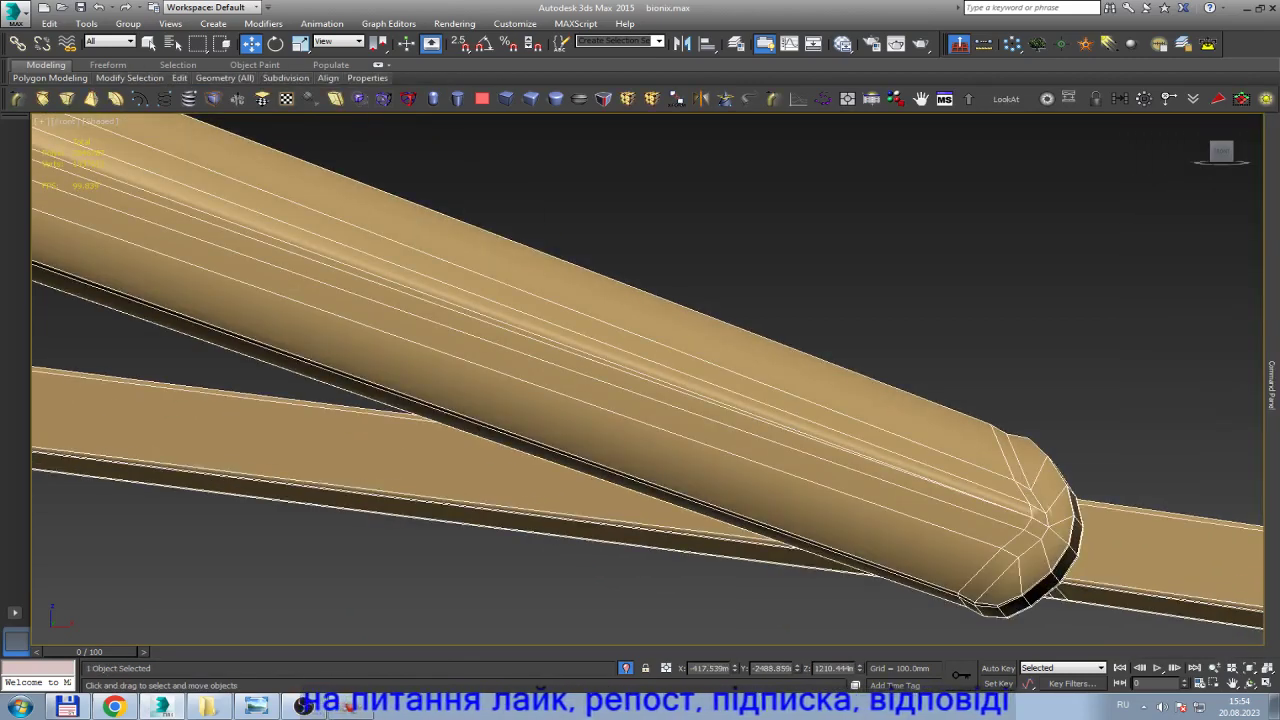
scroll(900, 430, "down", 3)
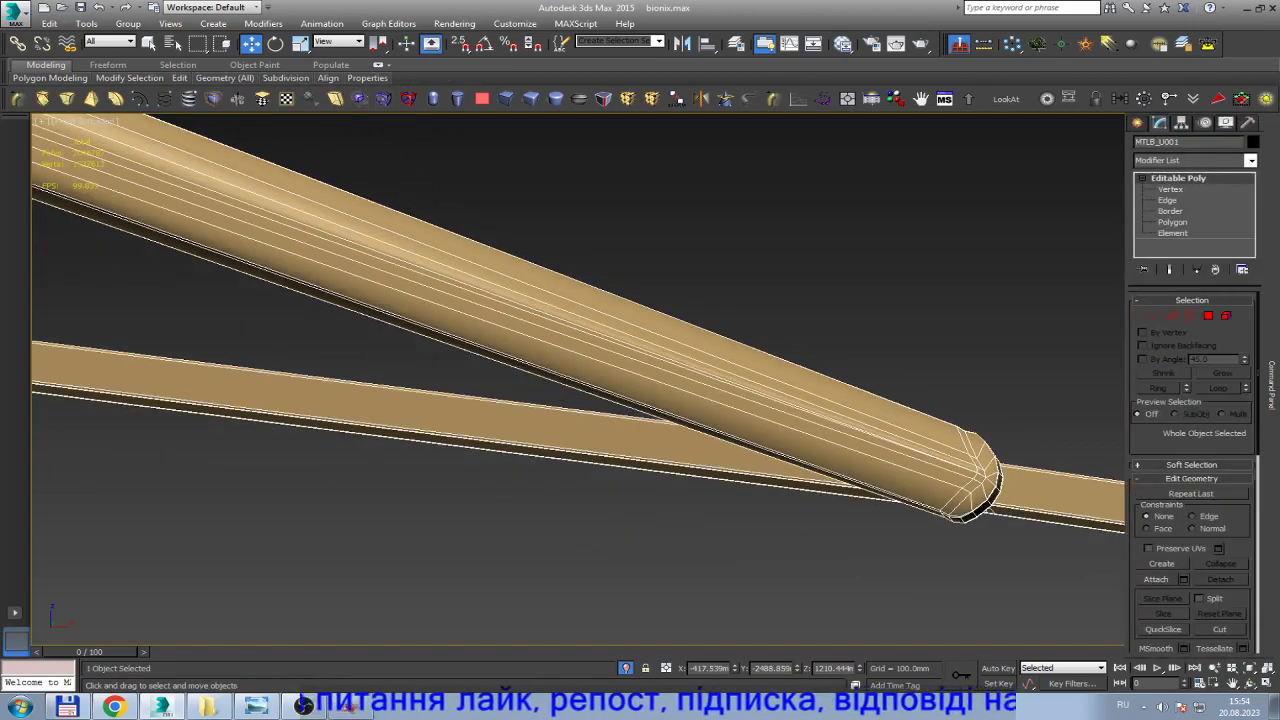
left_click_drag(943, 366, 1057, 514)
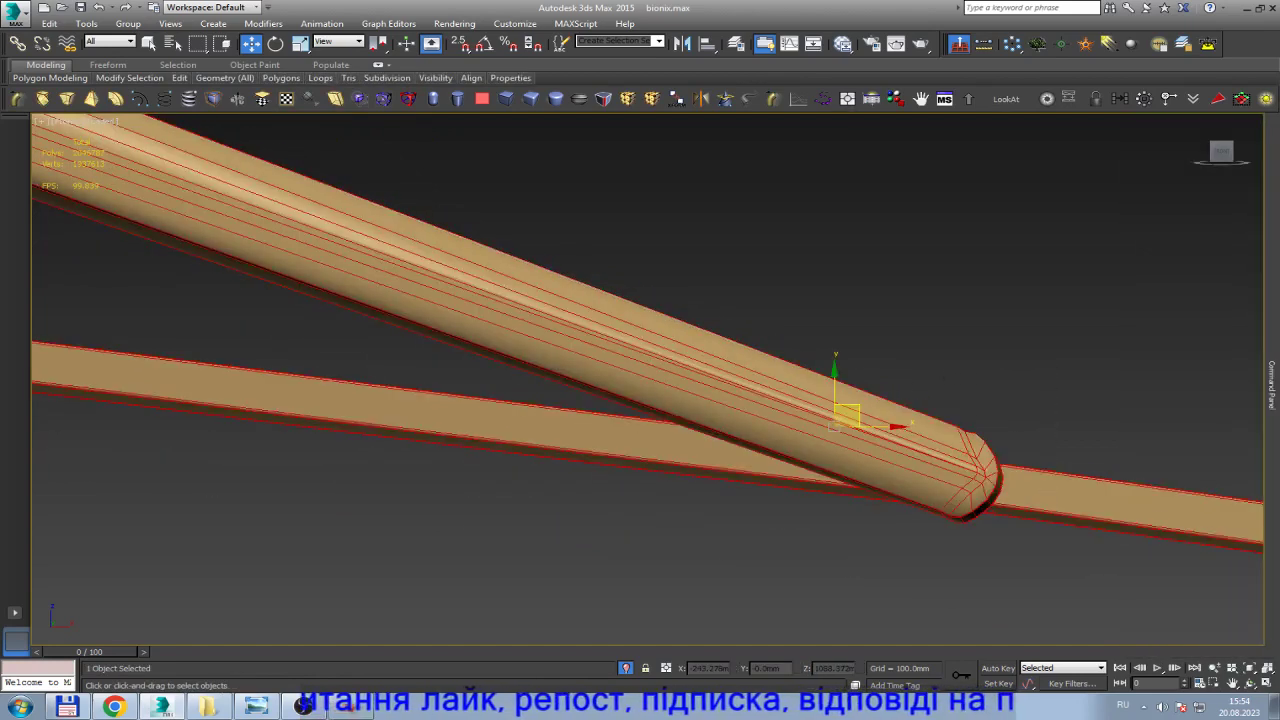
left_click(1060, 600)
key("q")
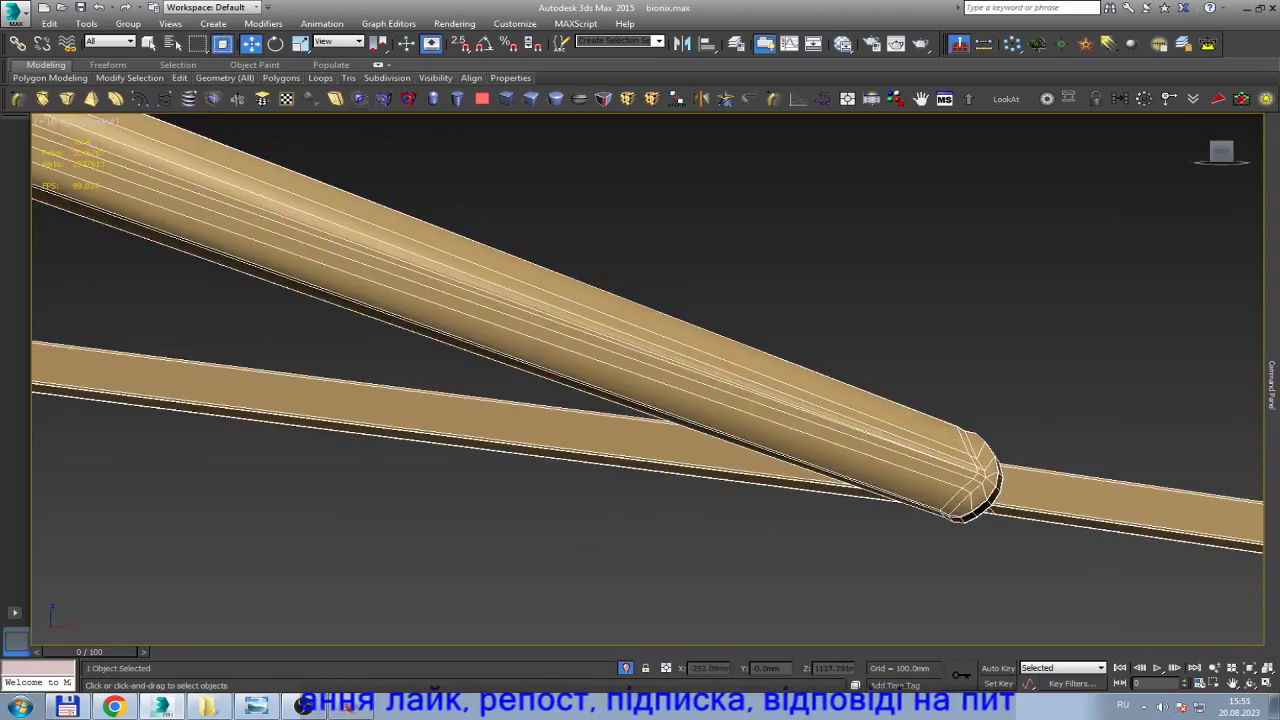
left_click_drag(1080, 374, 925, 546)
scroll(972, 483, "up", 3)
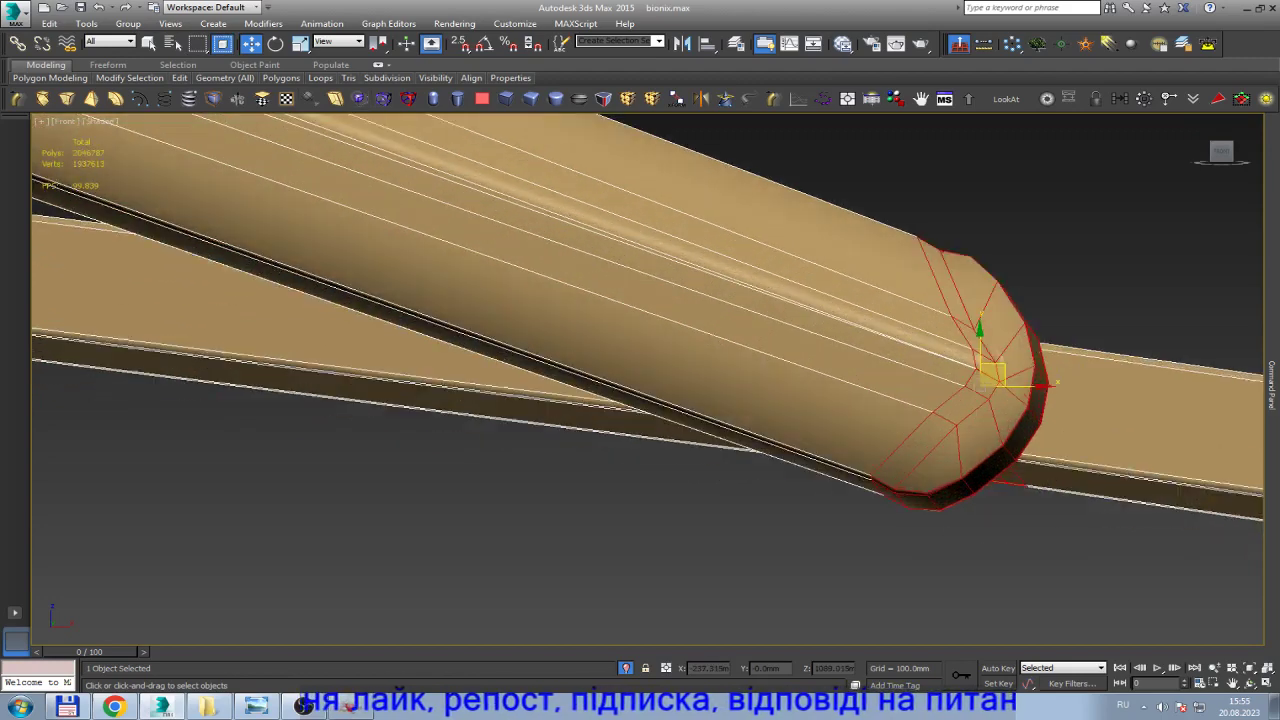
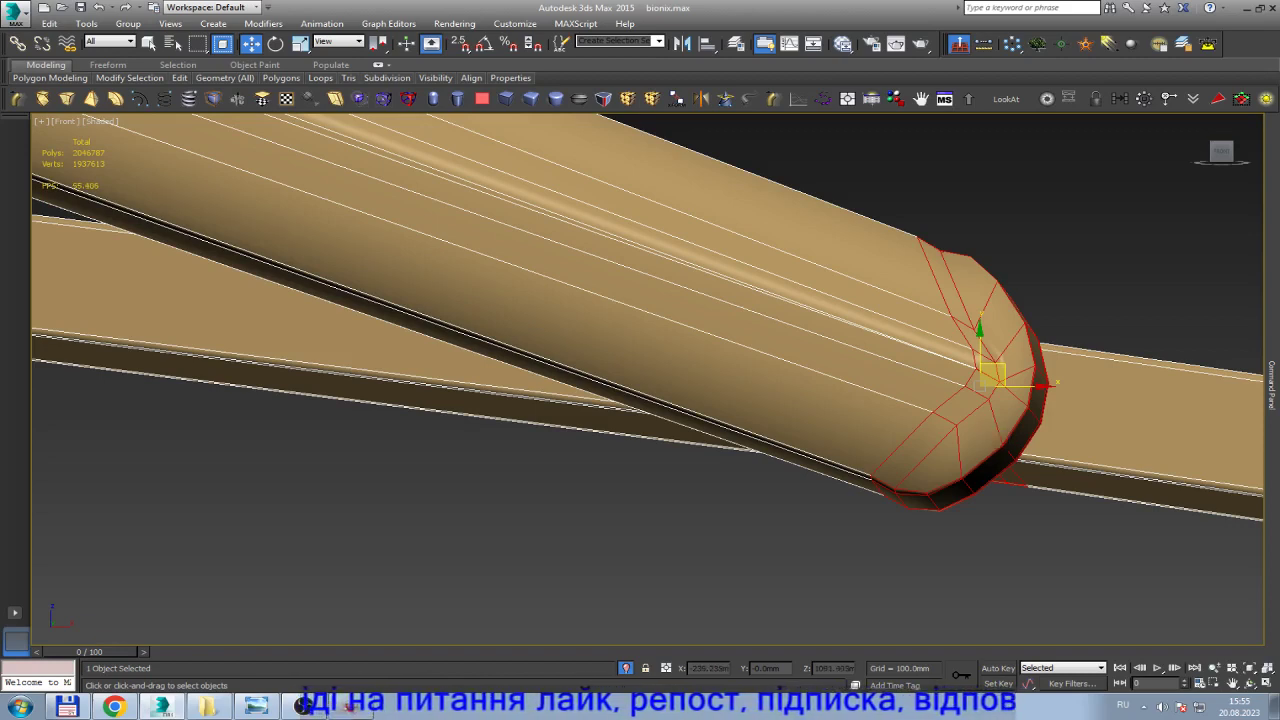
Try deleting the edge loop at the tube's rounded end to split it off, then undo.
scroll(1000, 440, "up", 3)
left_click(1167, 200)
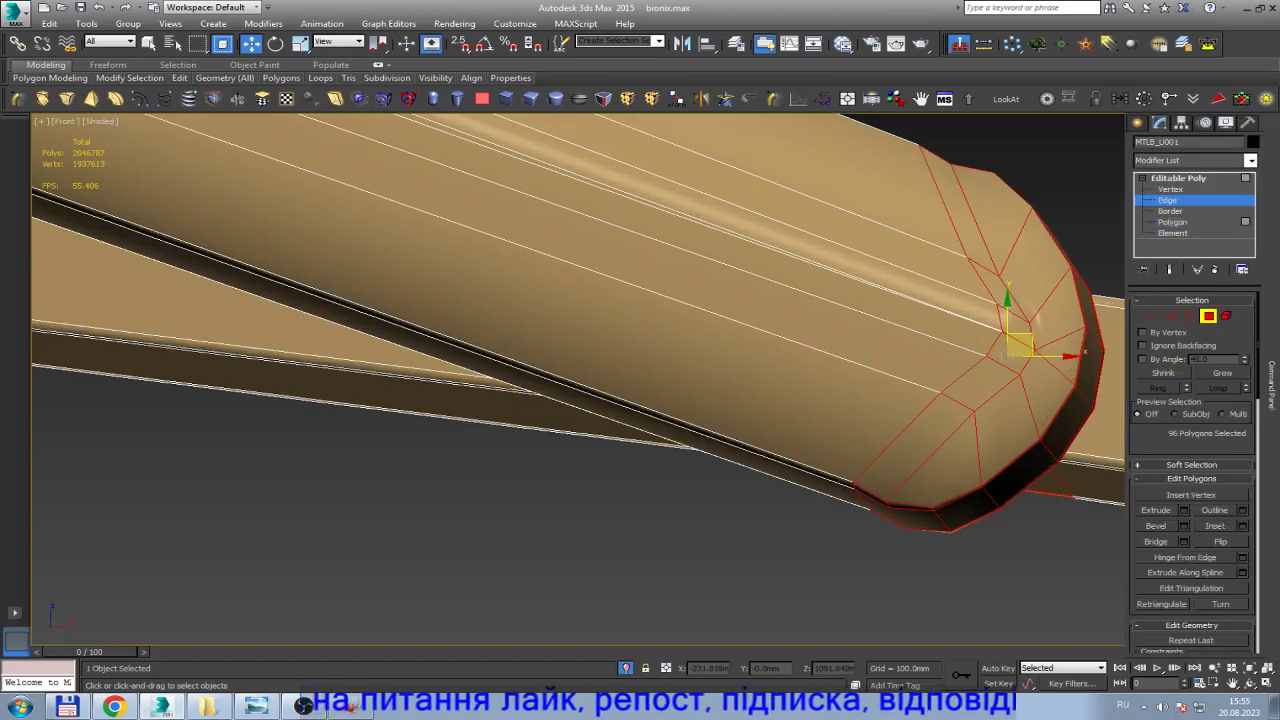
left_click(866, 490)
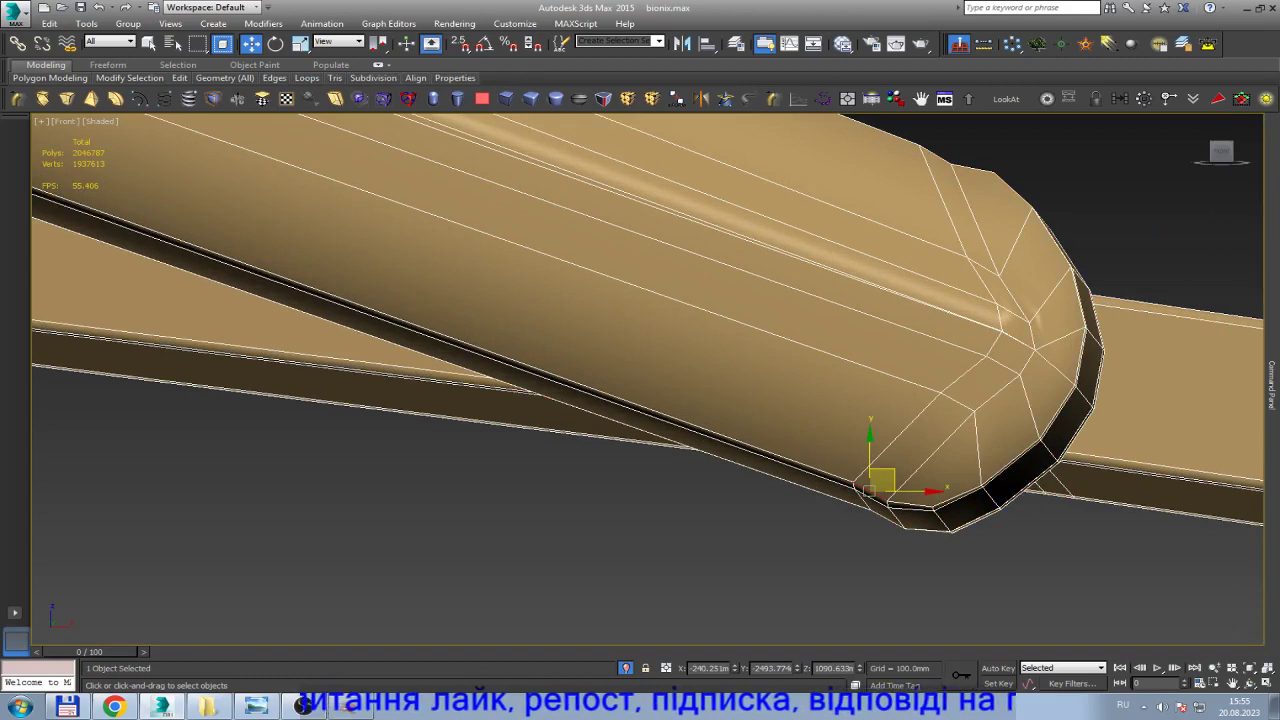
double_click(866, 490)
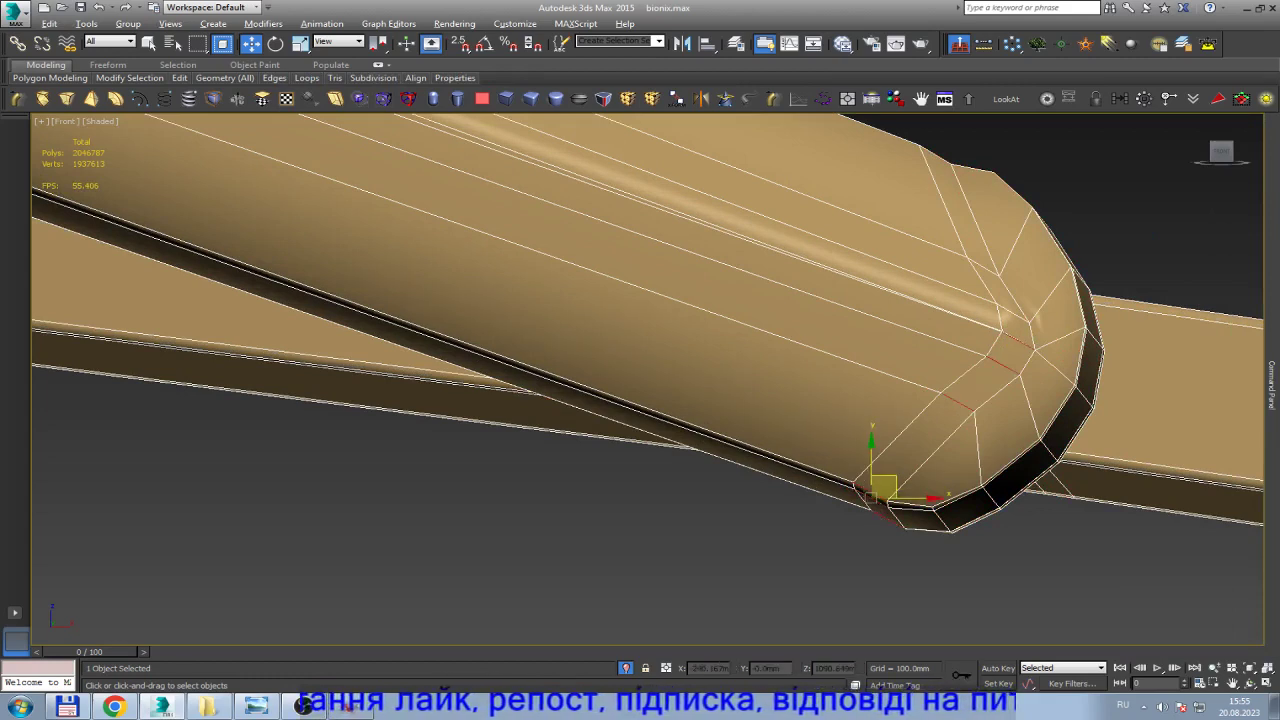
key("Delete")
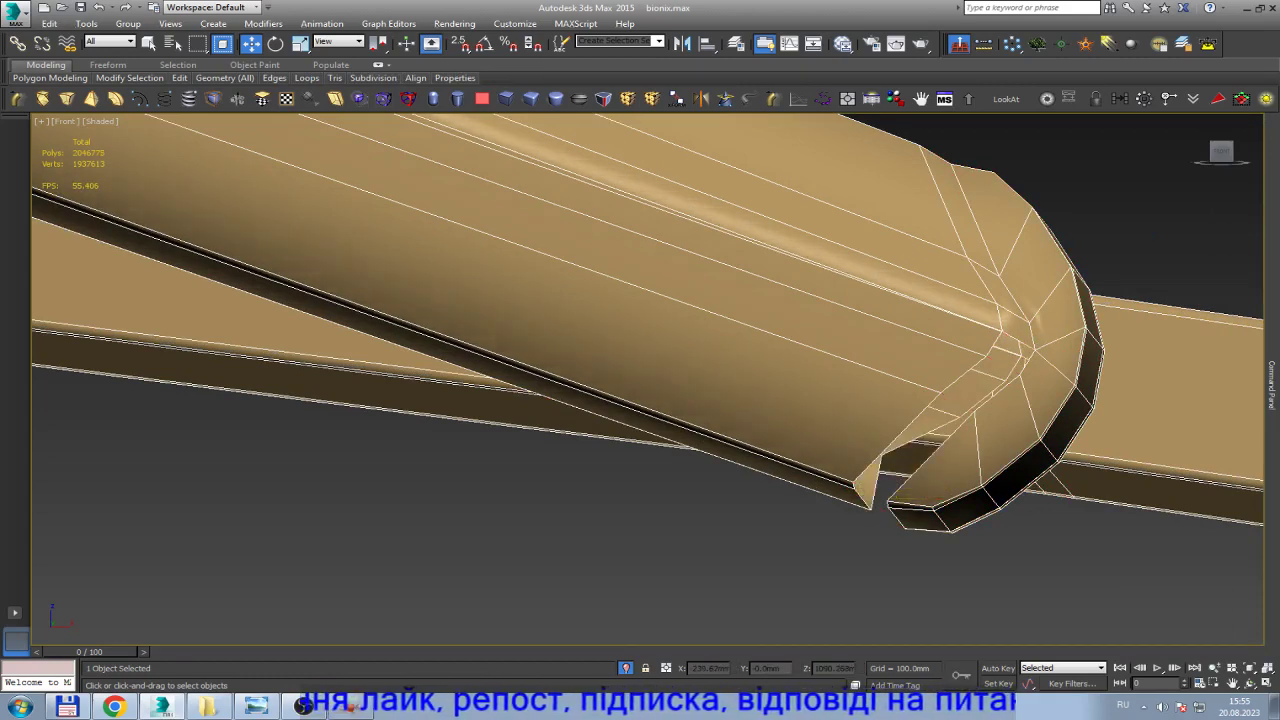
key("5")
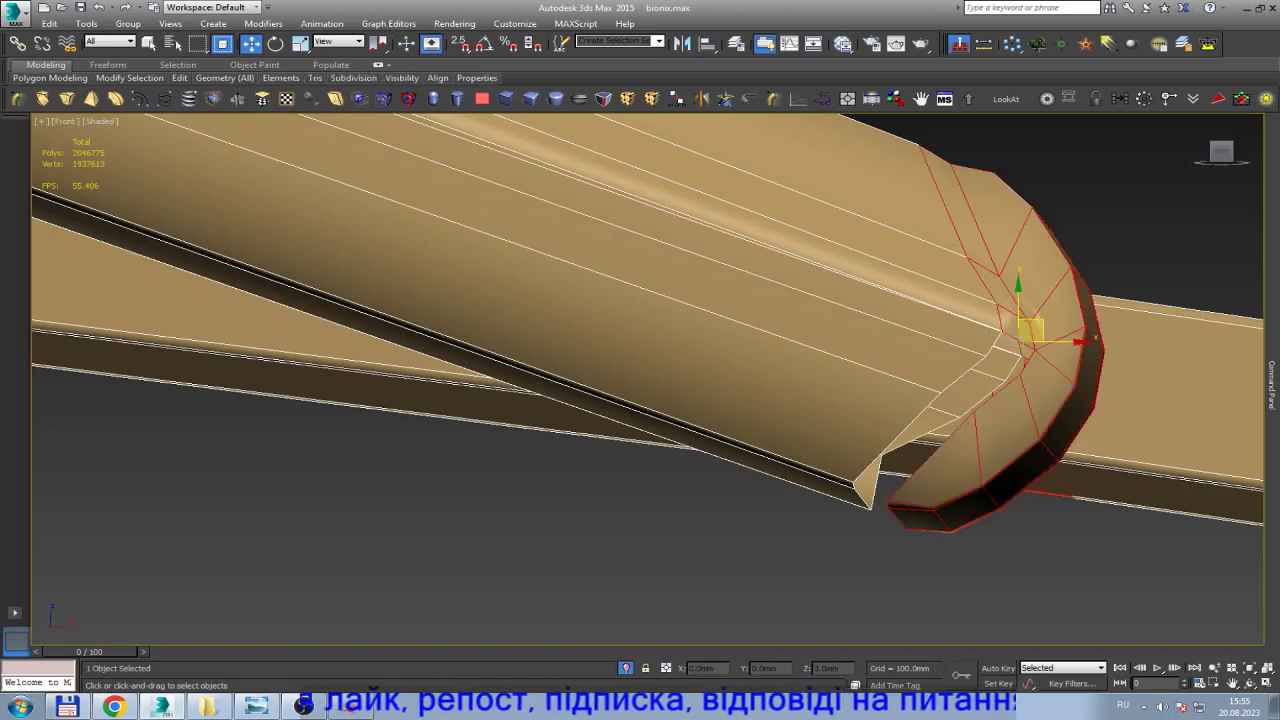
left_click(992, 392)
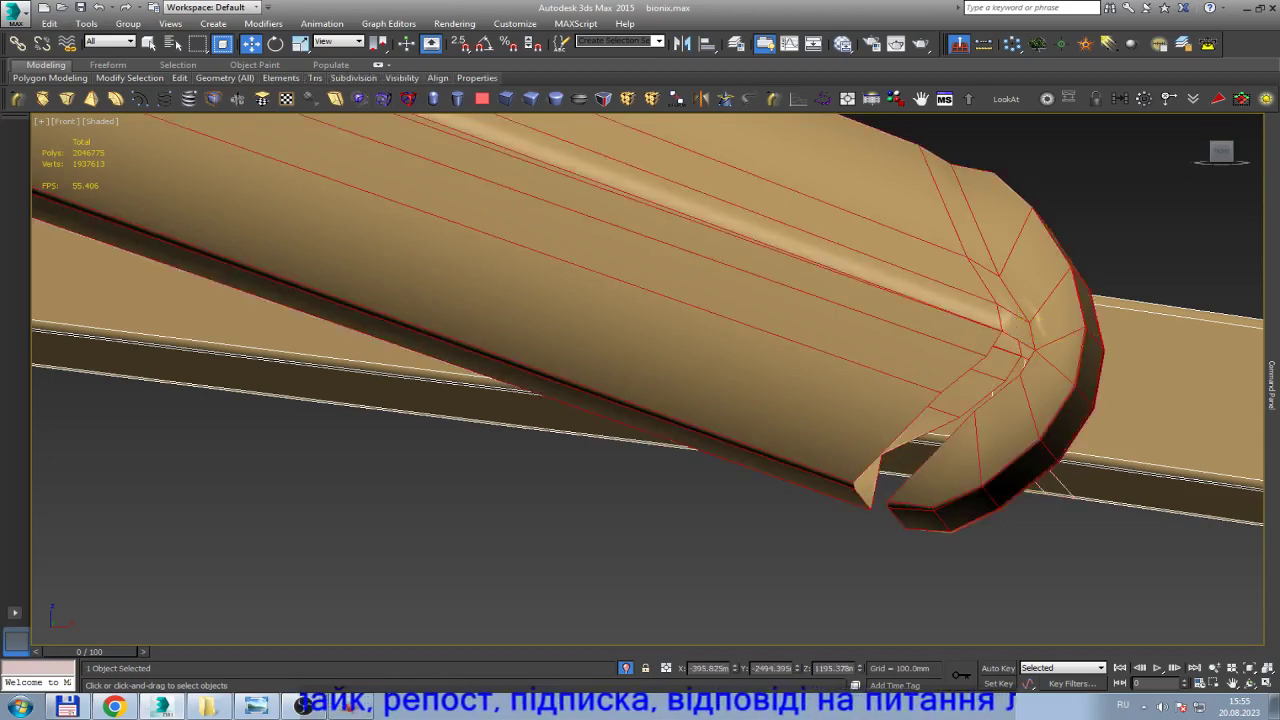
left_click(1090, 340)
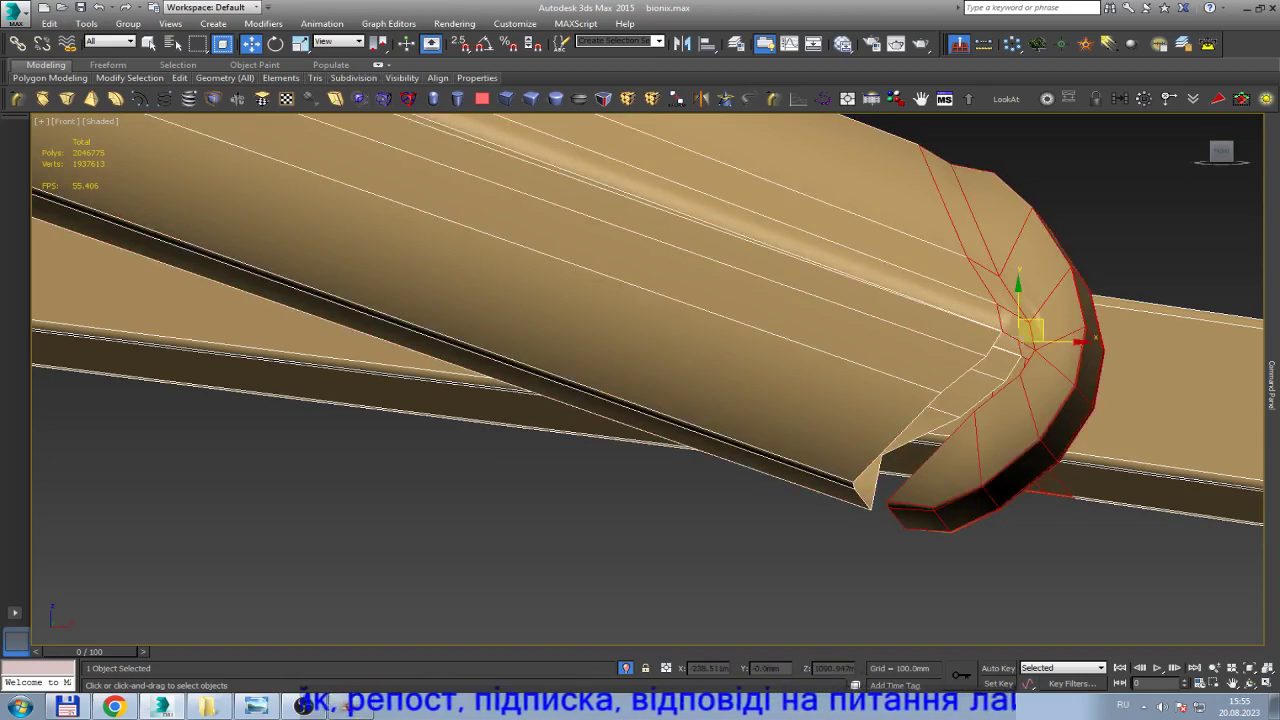
key("ctrl+z")
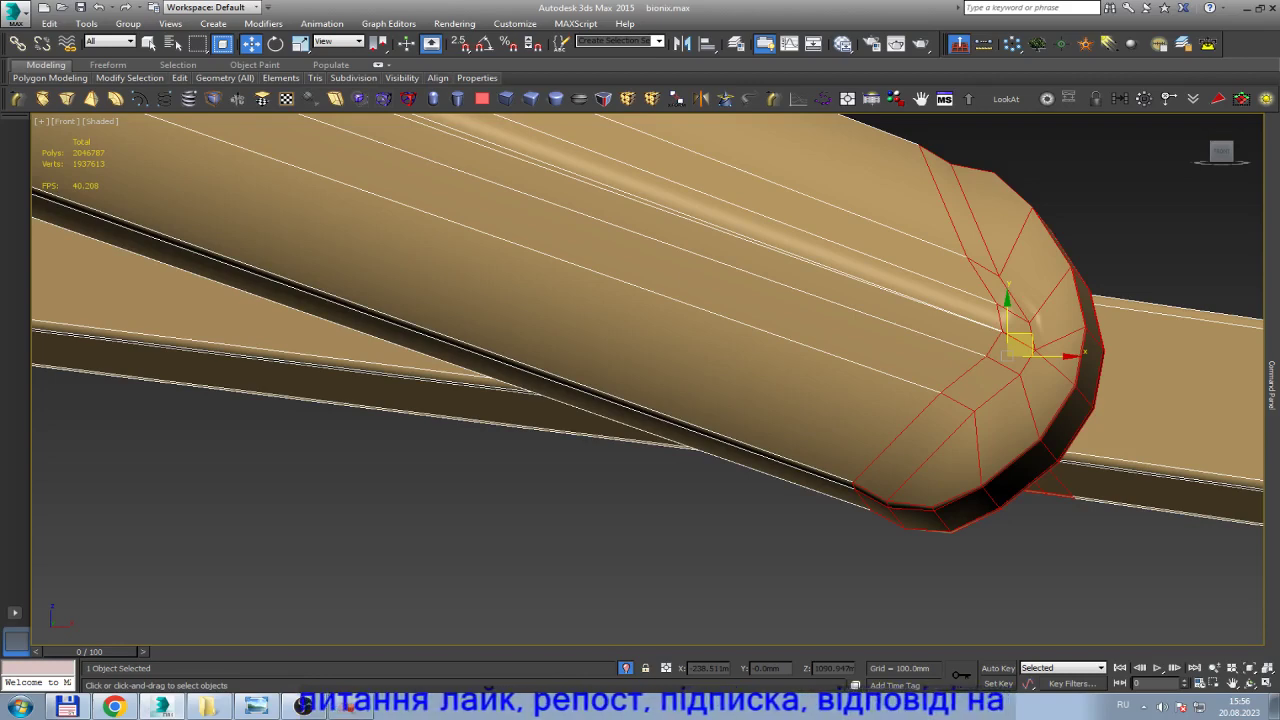
Zoom out and orbit around the bars to face the cylinder's end cap up close.
scroll(820, 470, "down", 5)
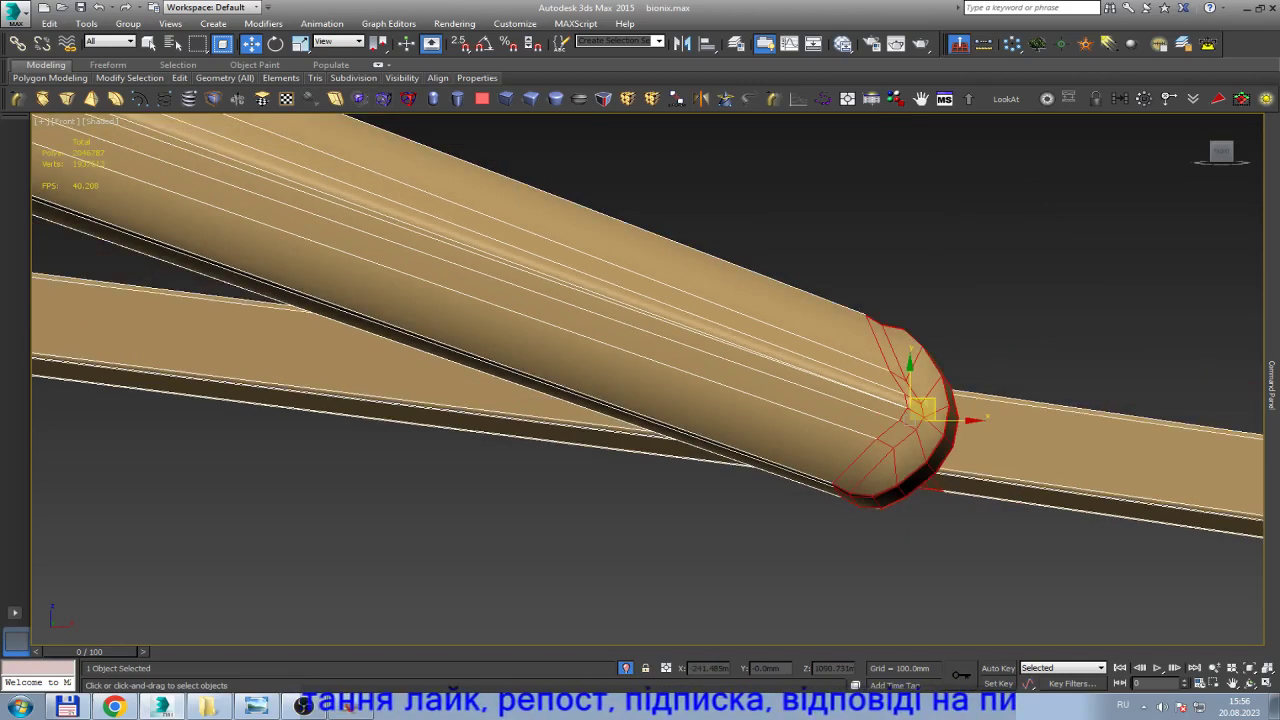
scroll(820, 470, "down", 5)
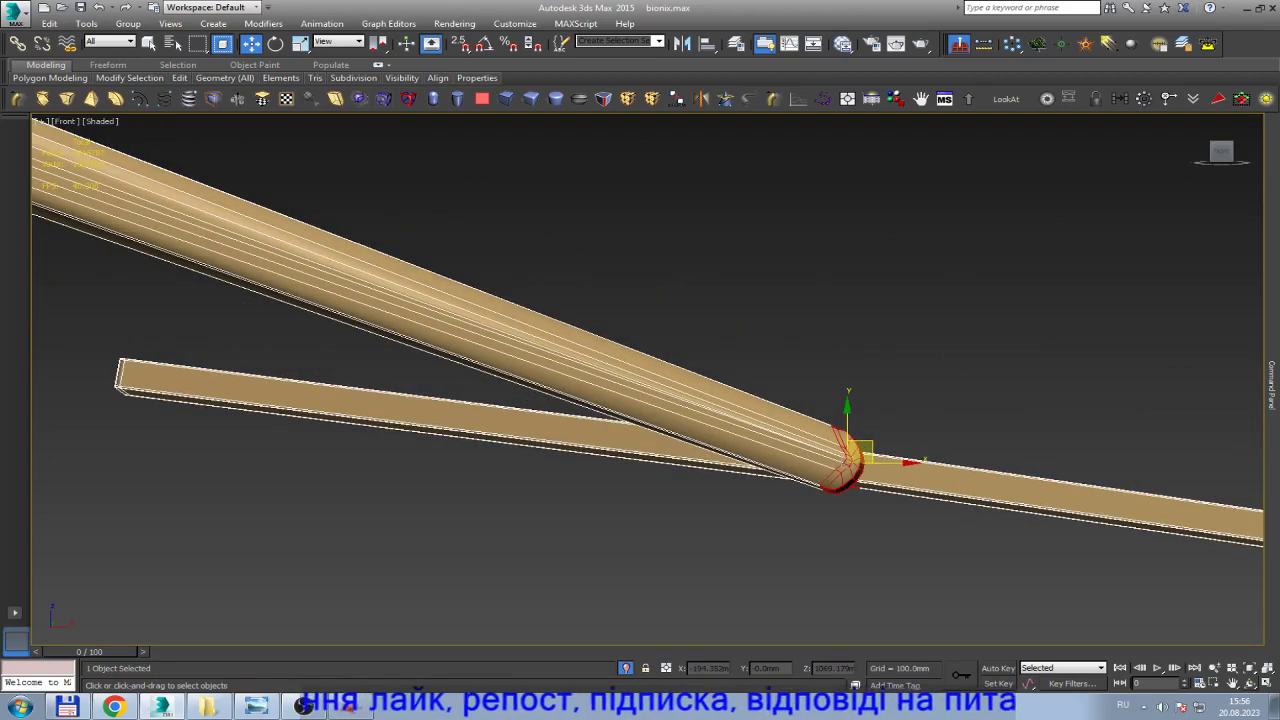
left_click(1250, 683)
mouse_move(864, 380)
left_mouse_down()
mouse_move(864, 420)
mouse_move(841, 328)
left_mouse_up()
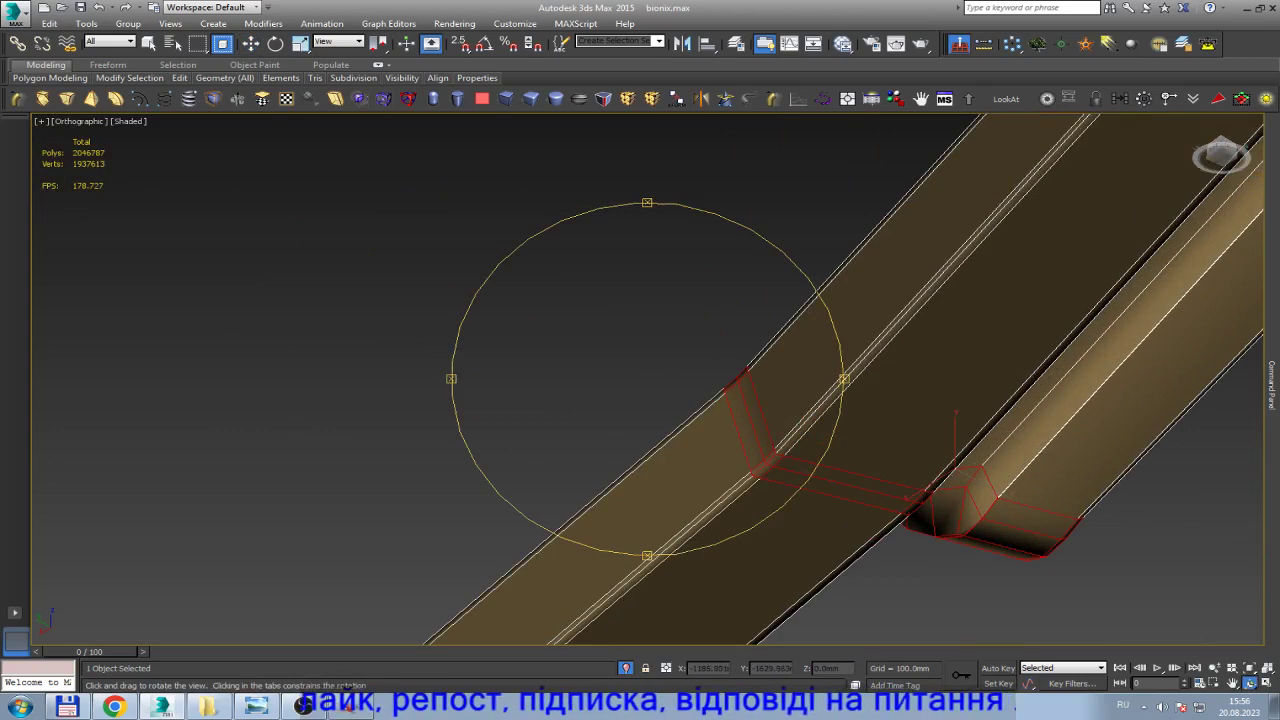
left_click_drag(841, 328, 724, 466)
scroll(825, 307, "up", 5)
Delete the cylinder's round end-cap polygon and select the open hole's rim.
key("w")
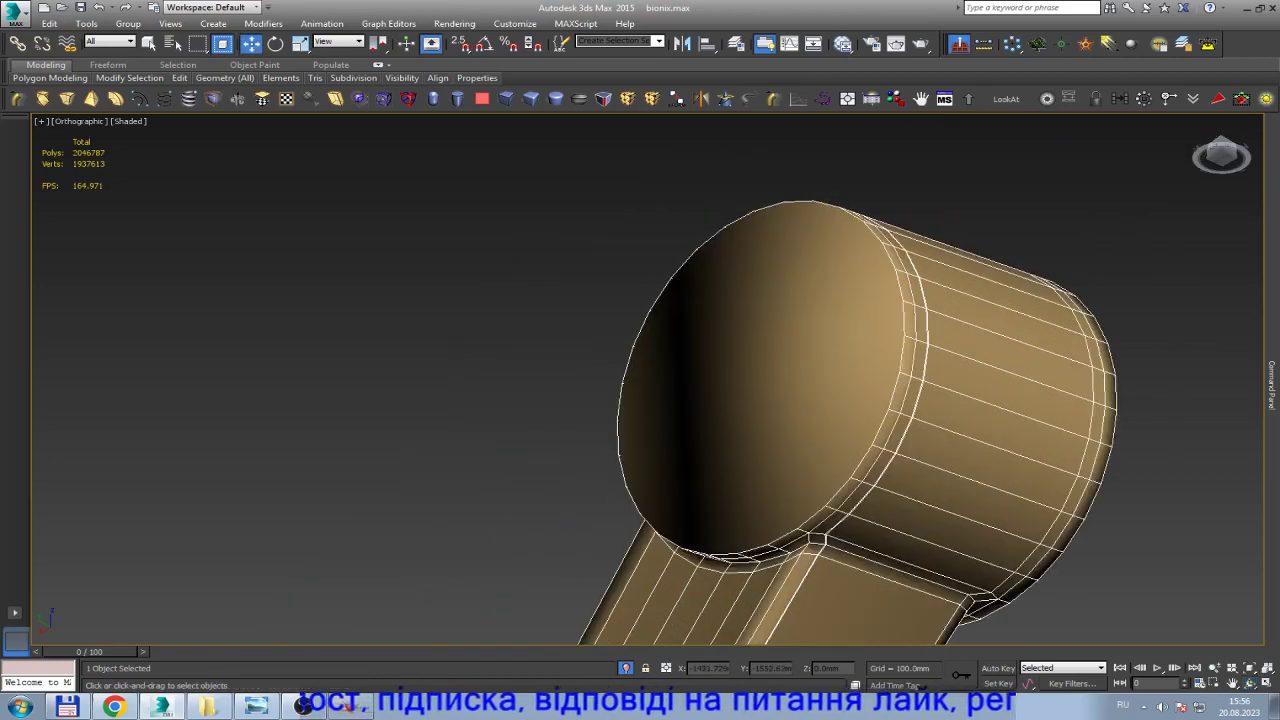
left_click(1172, 222)
left_click(770, 370)
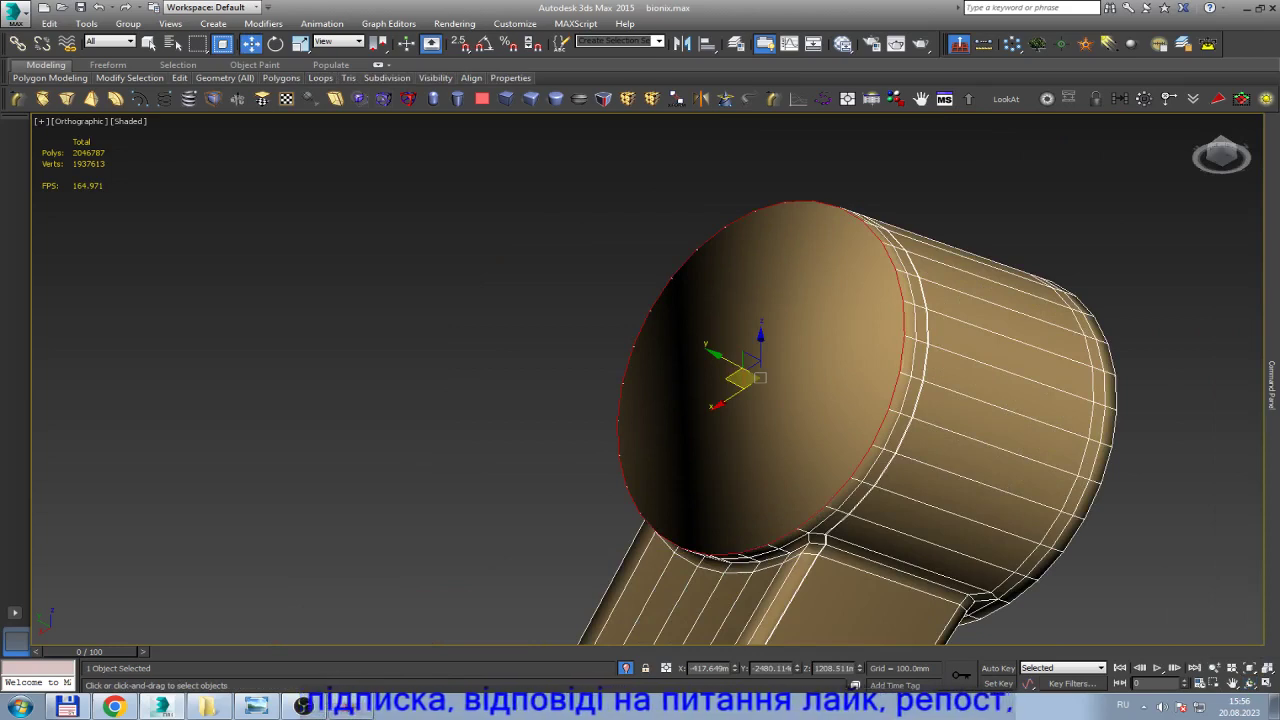
key("Delete")
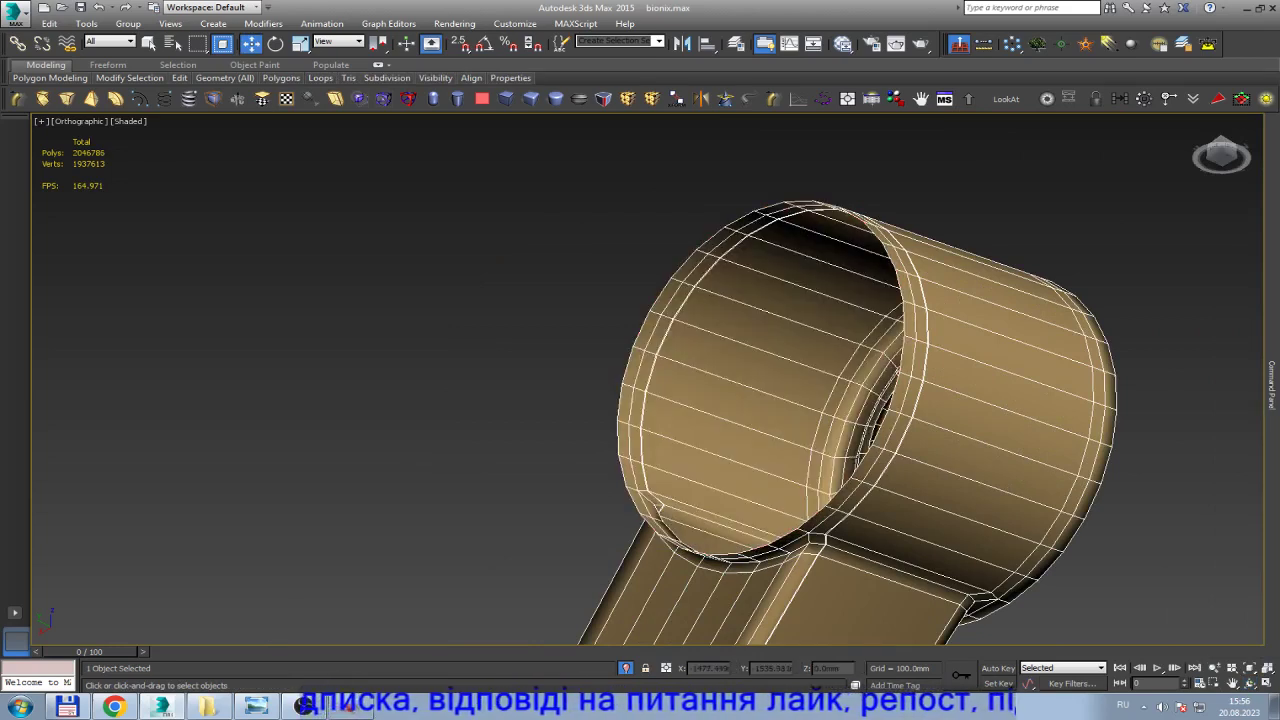
key("3")
left_click(896, 340)
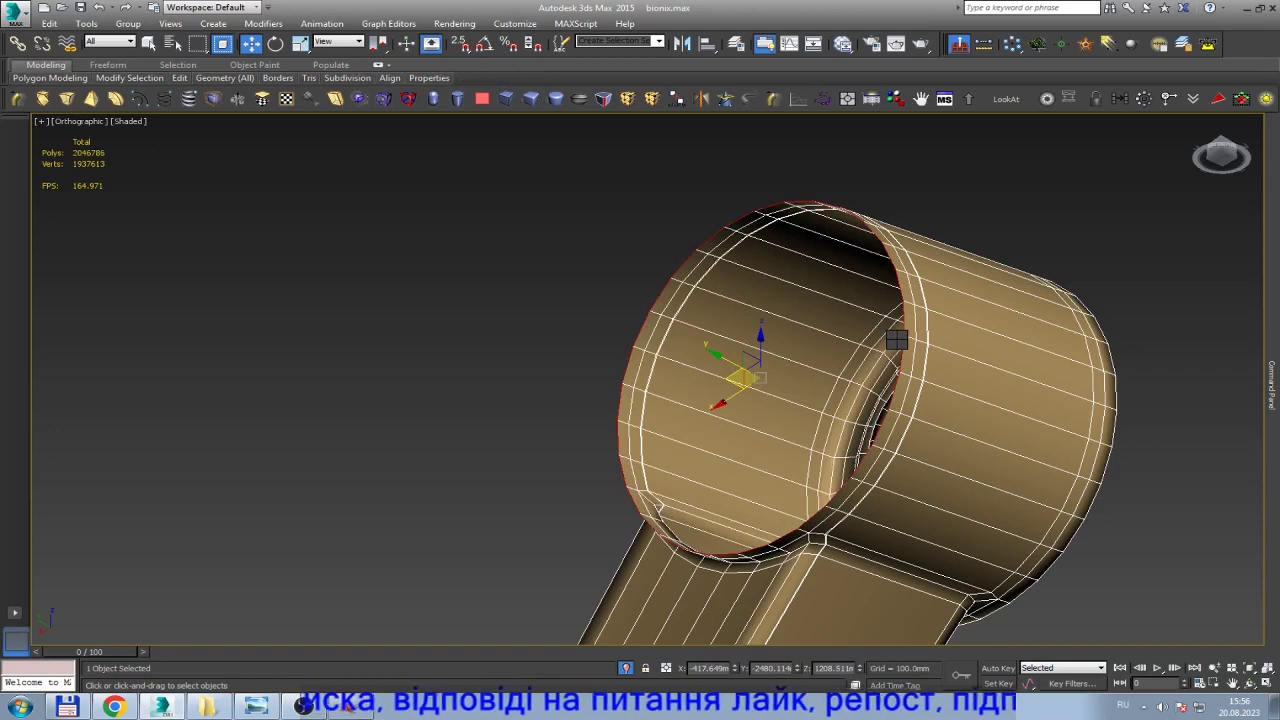
Scale the rim outward into a wide ring and pull it out to give the flange thickness.
key("r")
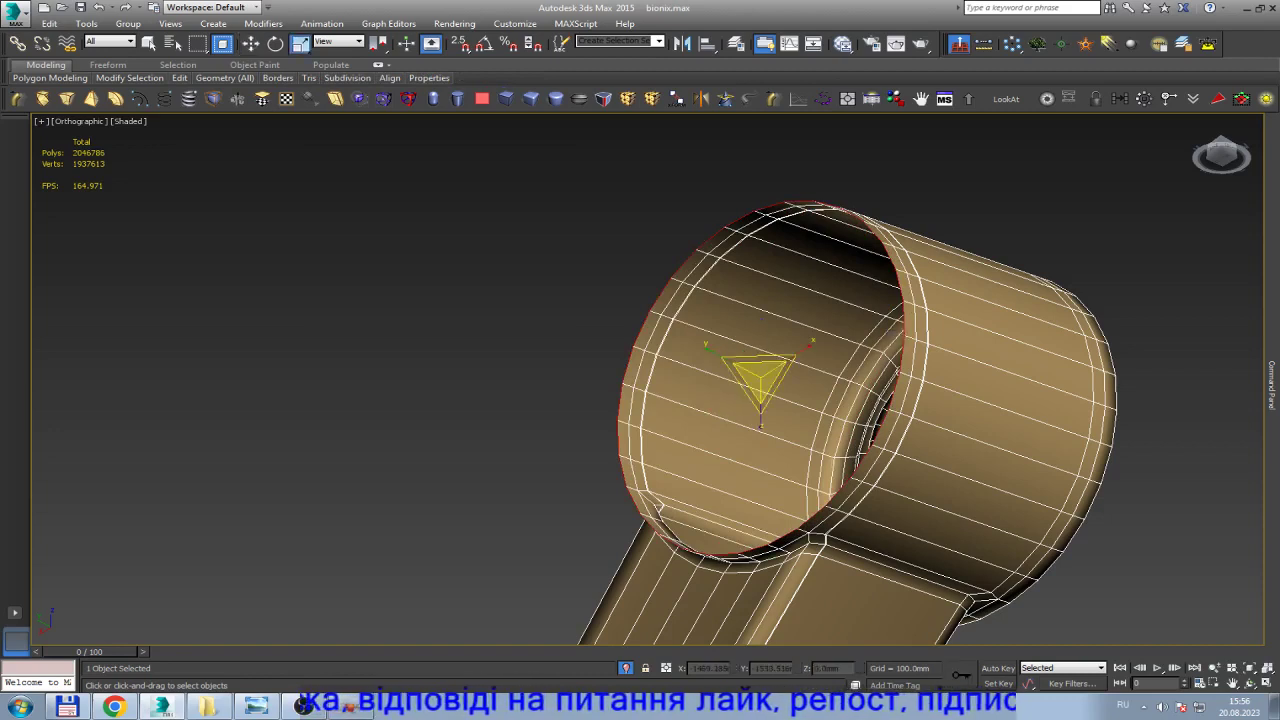
mouse_move(760, 375)
left_mouse_down("shift")
mouse_move(785, 350)
mouse_move(764, 338)
left_mouse_up("shift")
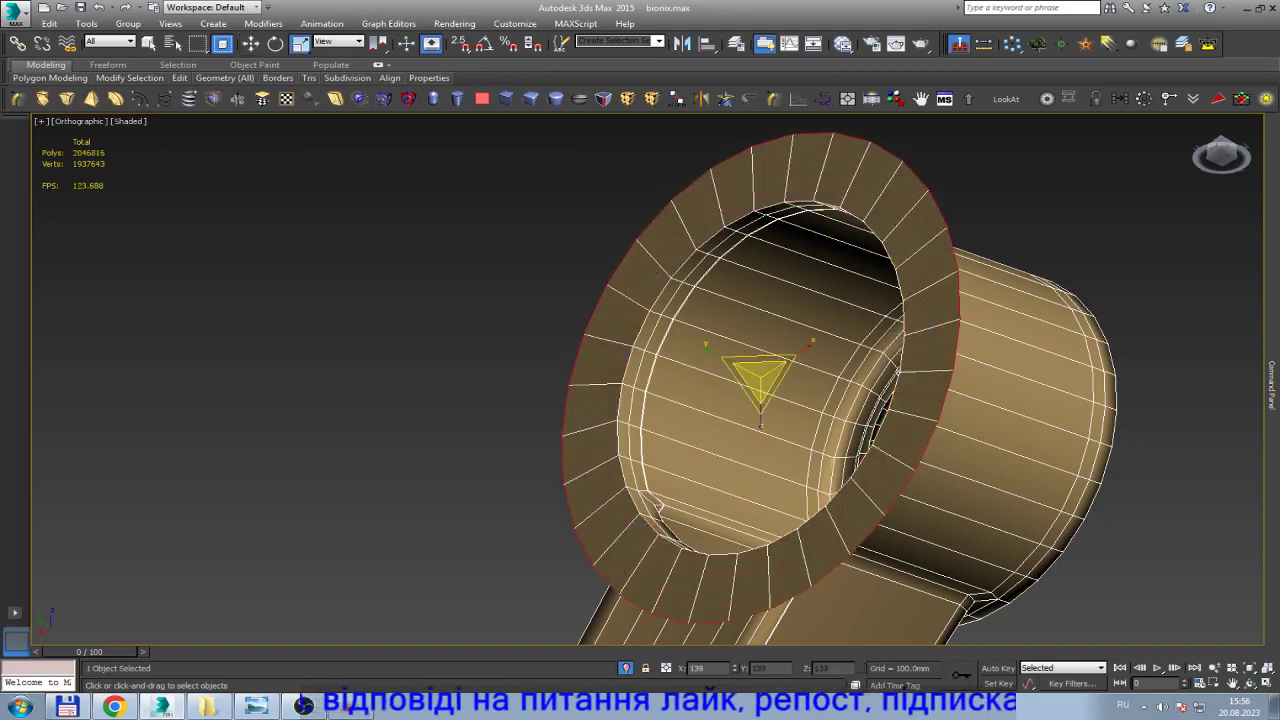
key("w")
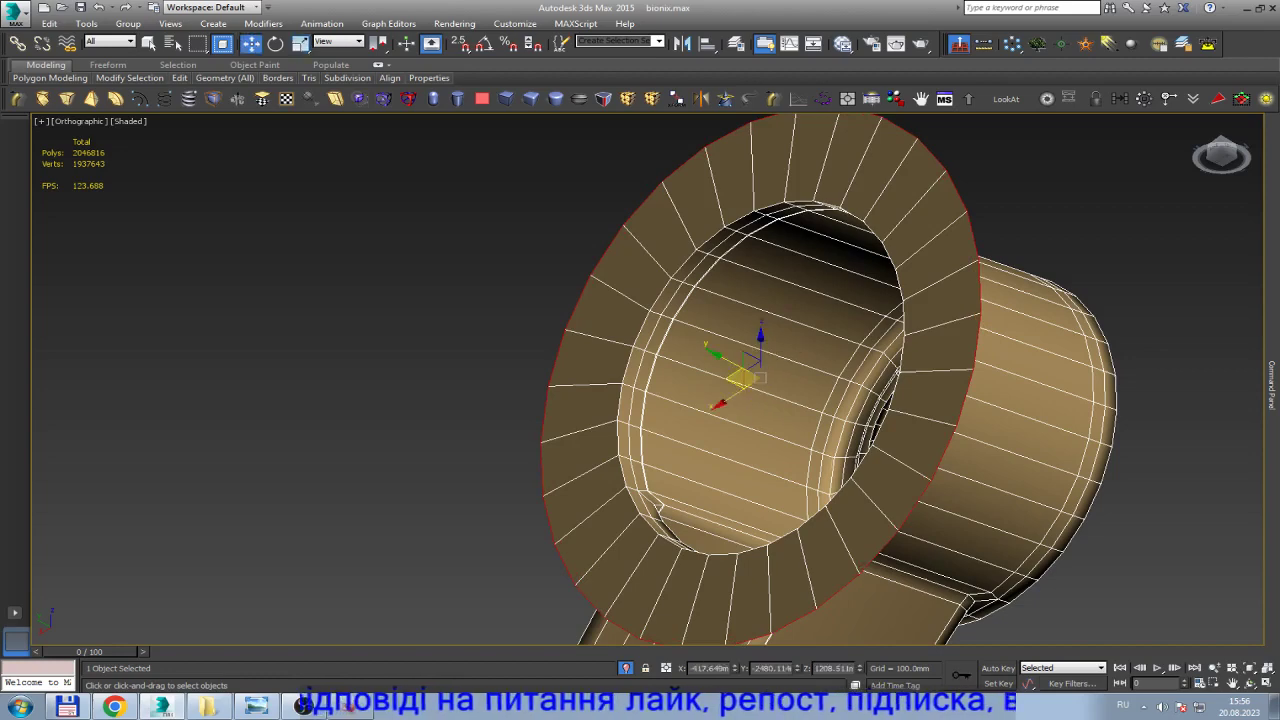
key("w")
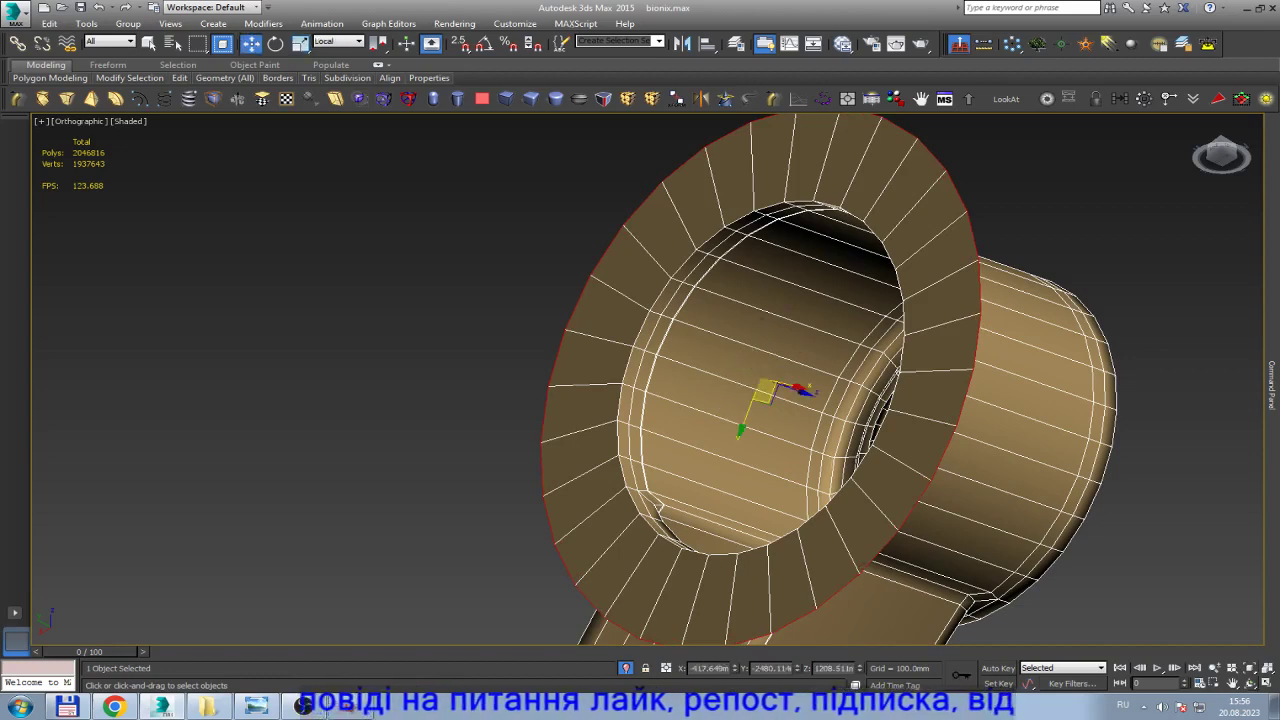
middle_click_drag(760, 380, 600, 385, "alt")
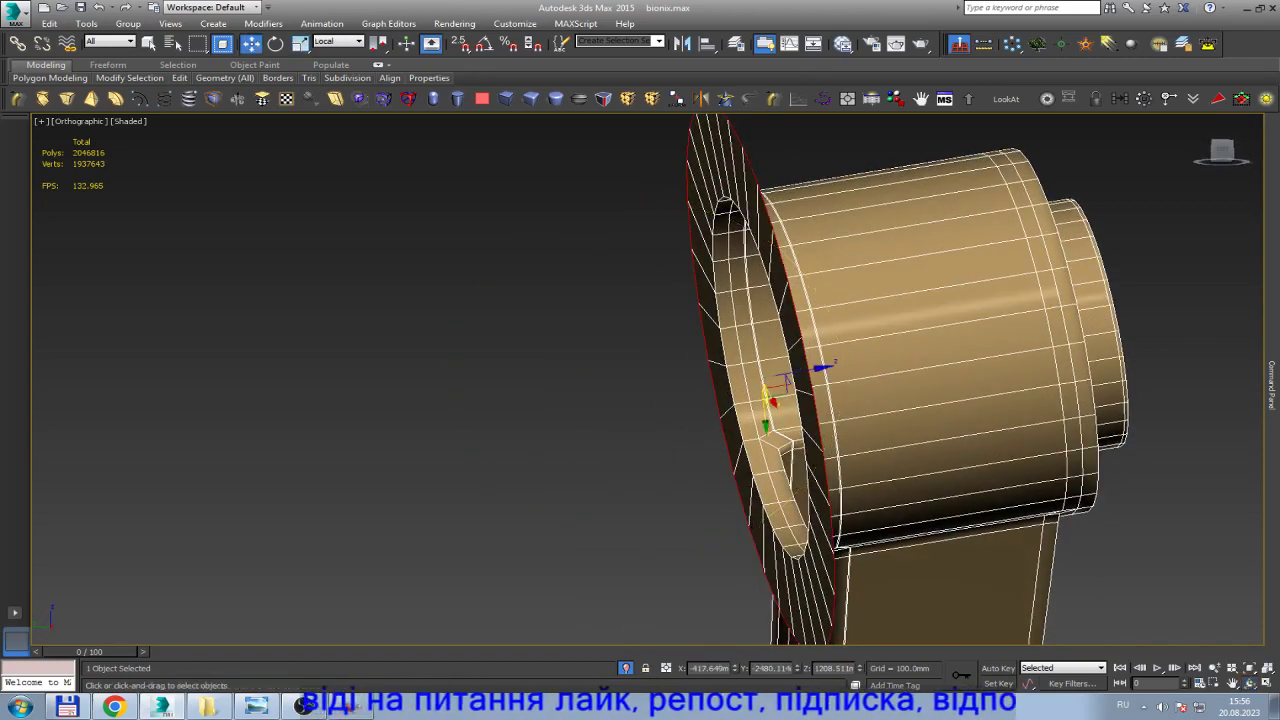
left_click_drag(785, 380, 630, 392)
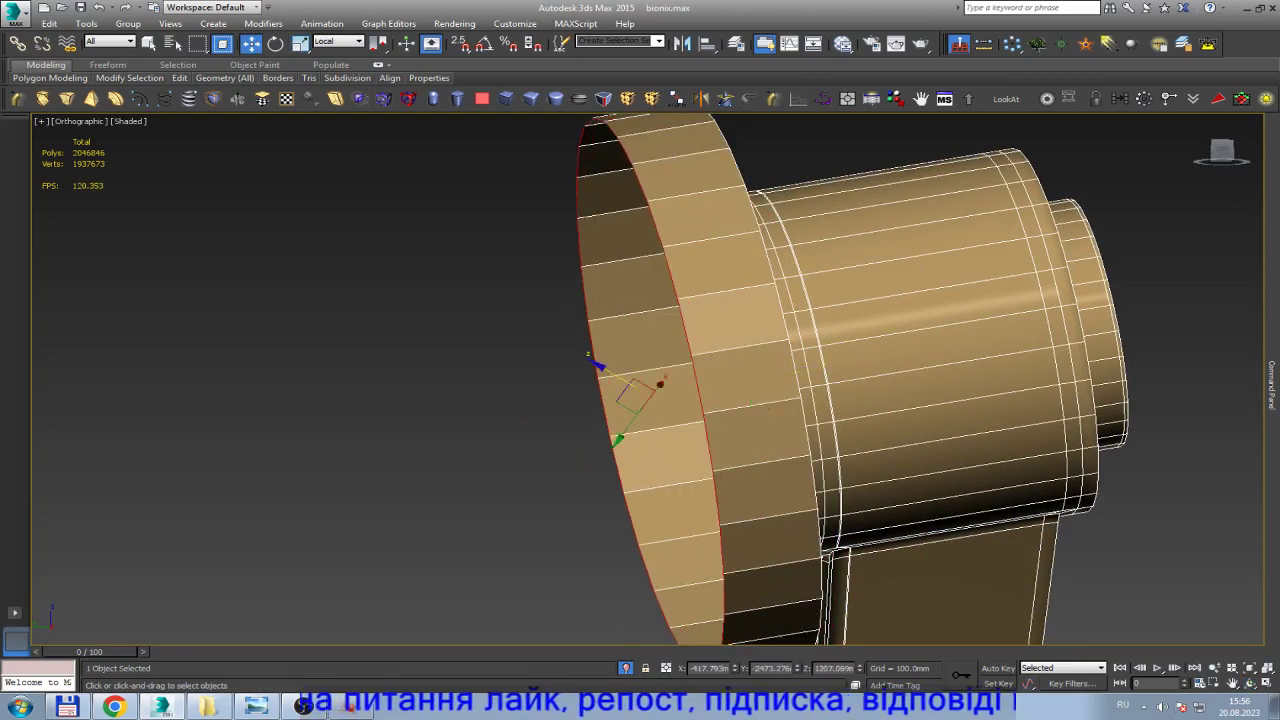
left_click(1250, 683)
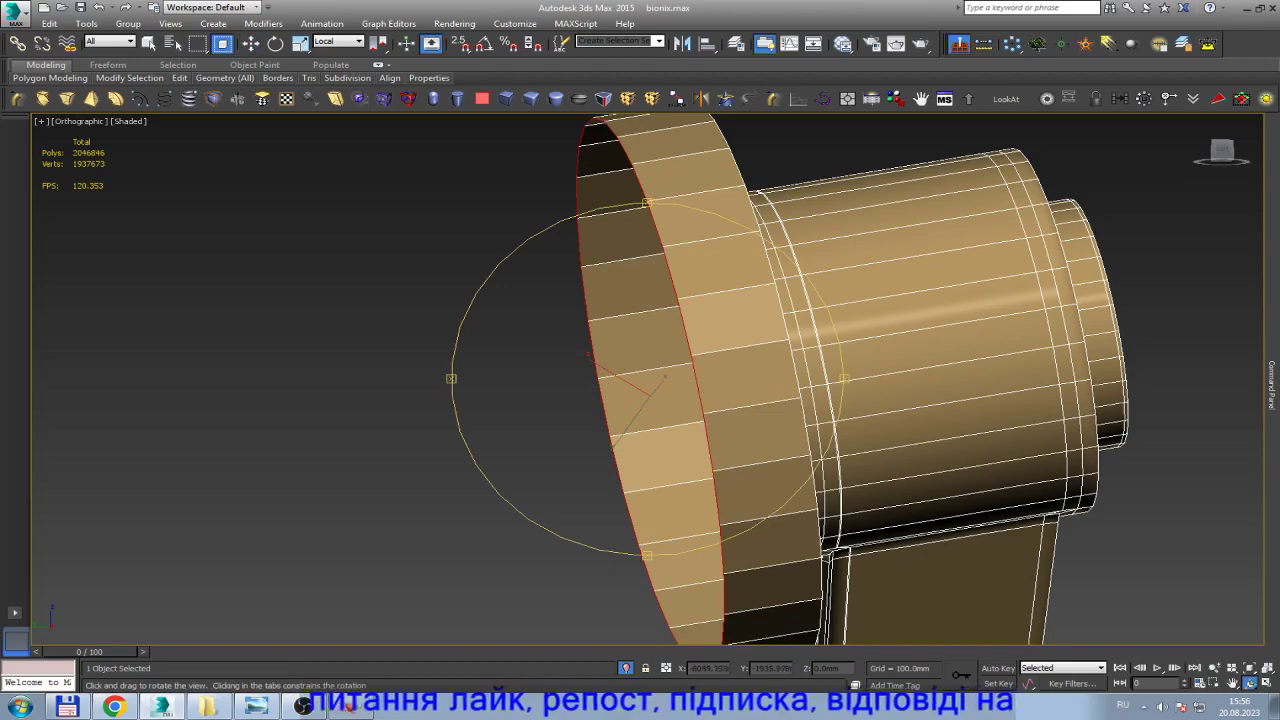
left_click_drag(650, 380, 700, 330)
scroll(650, 380, "up", 10)
Frame the arm, test-delete the selected faces at the arm joint, and undo it.
key("Escape")
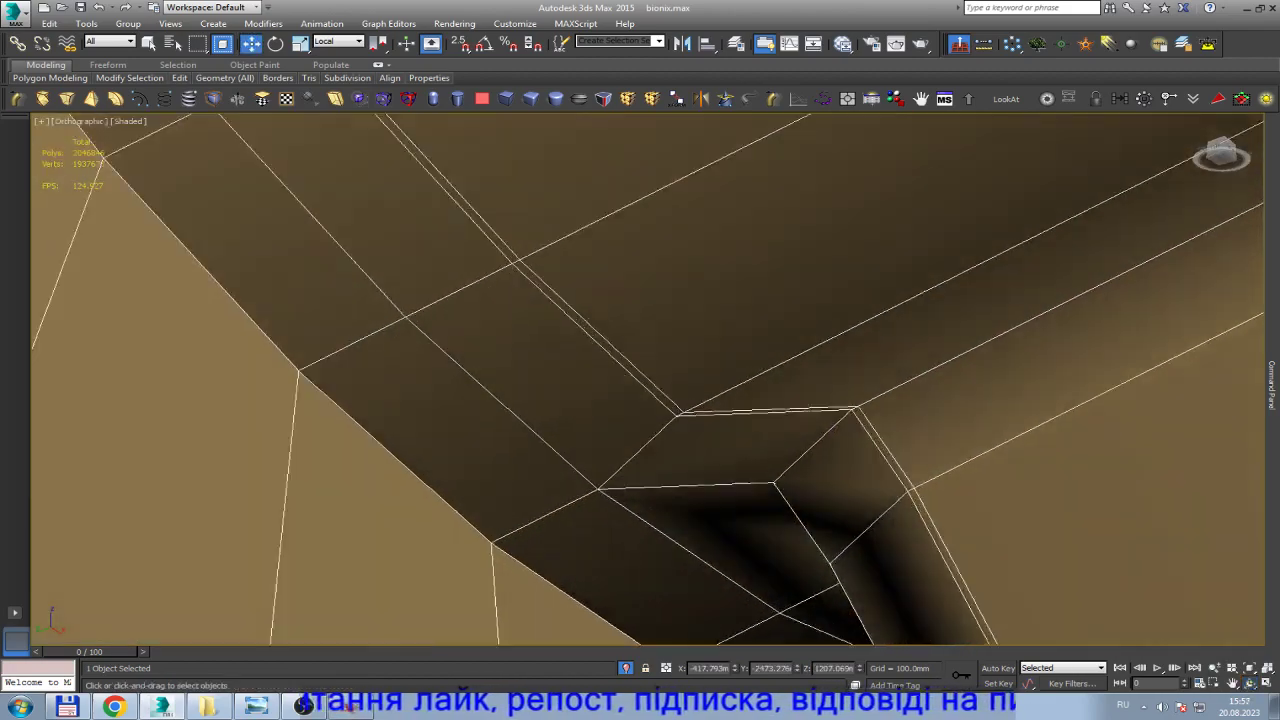
key("z")
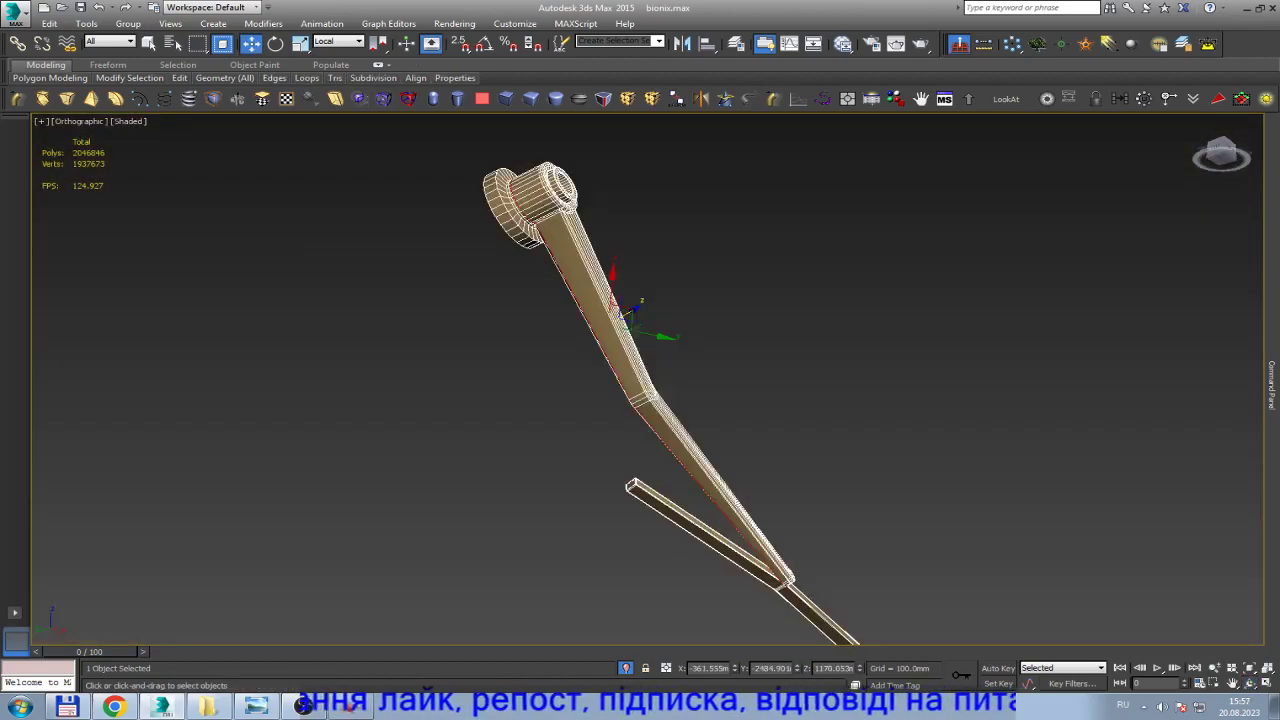
scroll(780, 585, "up", 3)
scroll(780, 585, "up", 3)
scroll(780, 585, "up", 3)
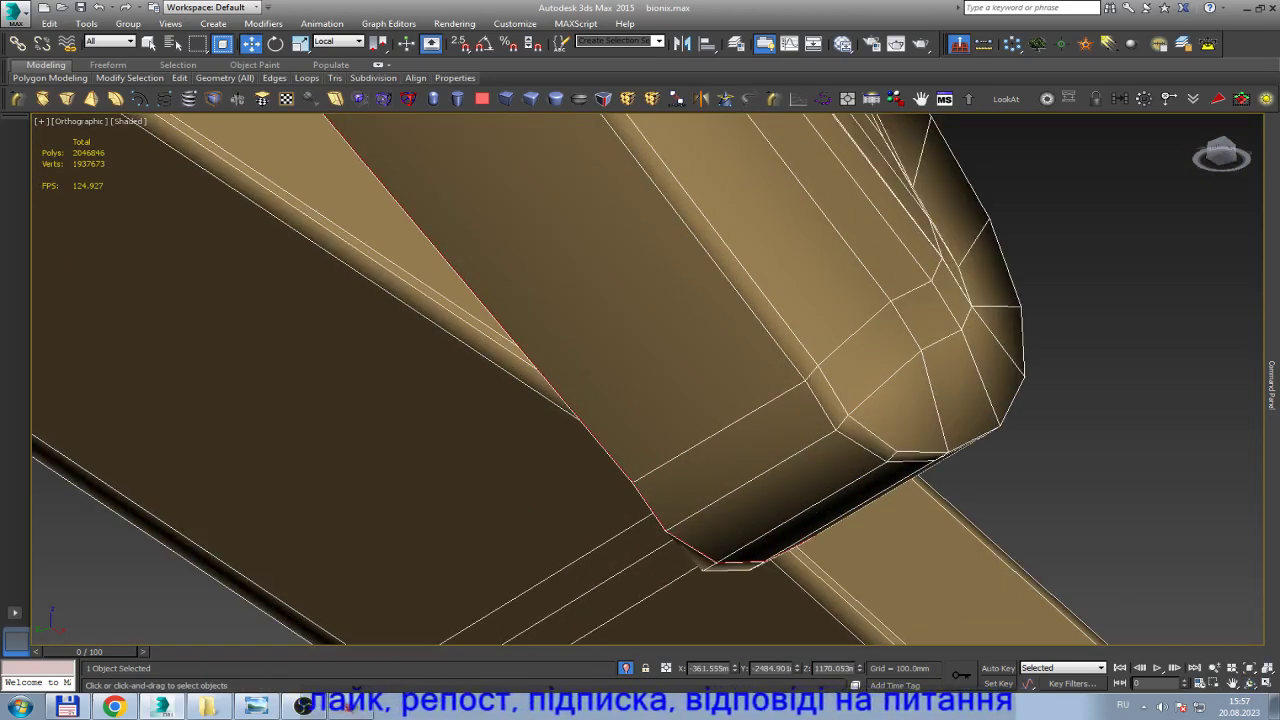
key("Delete")
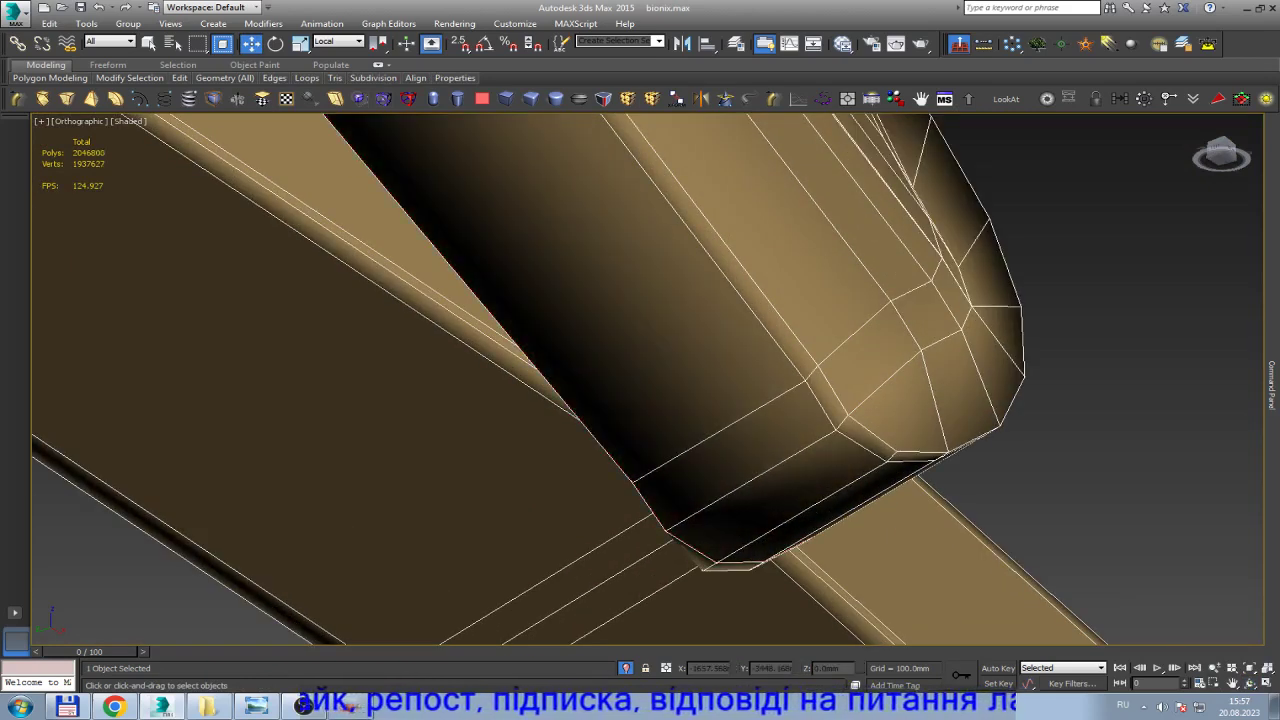
key("ctrl+z")
Zoom in and out repeatedly to inspect the arm around its pivot head.
scroll(730, 560, "down", 5)
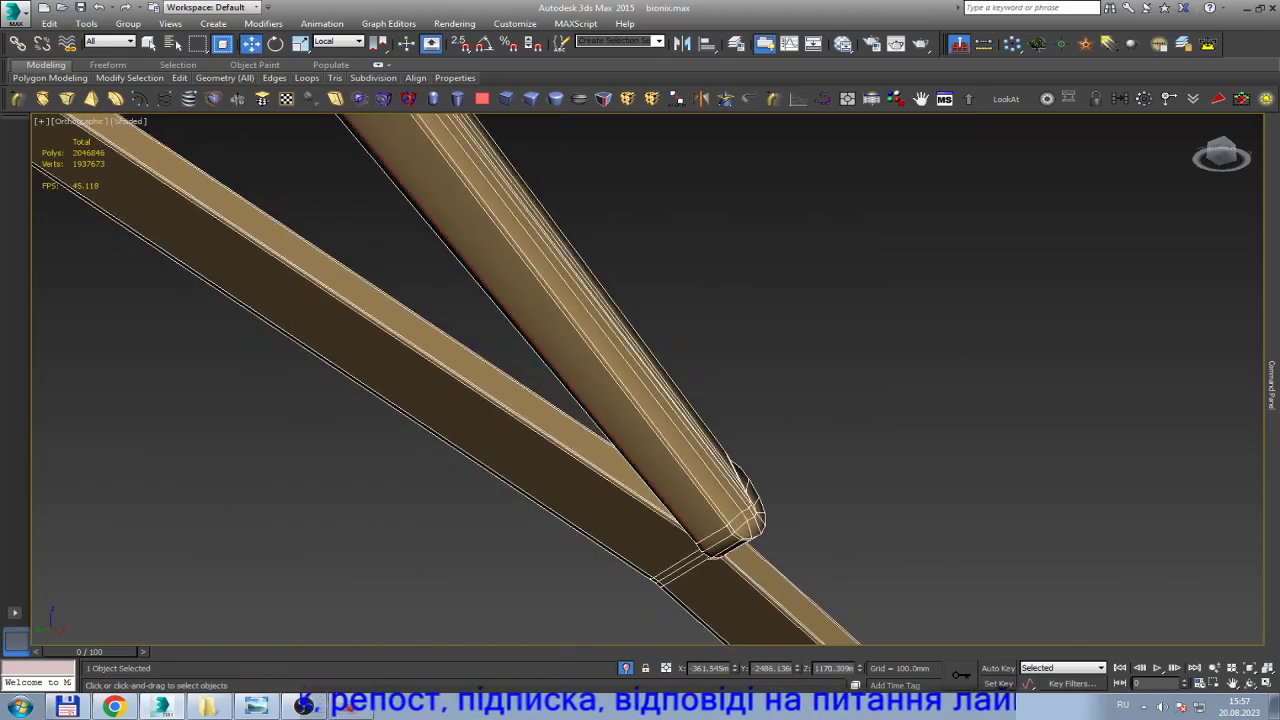
scroll(730, 560, "down", 1)
scroll(730, 560, "down", 3)
scroll(730, 560, "down", 3)
scroll(730, 560, "down", 1)
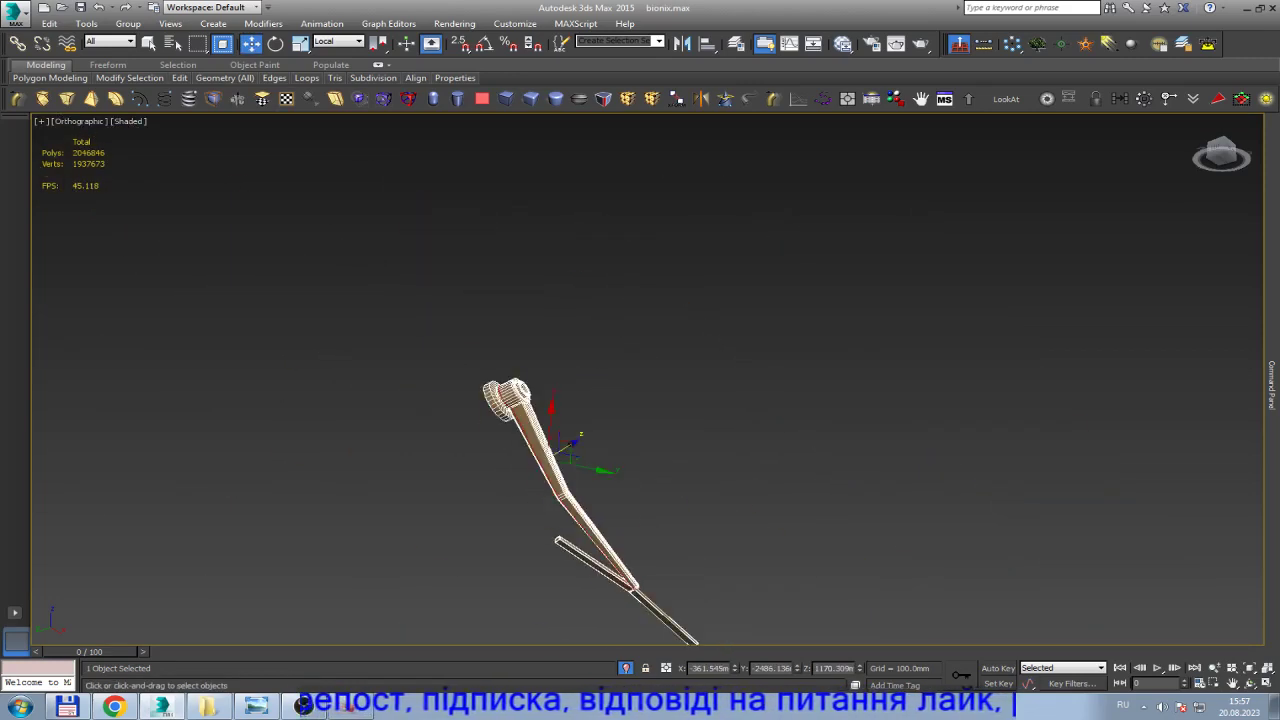
scroll(520, 420, "up", 3)
scroll(520, 420, "up", 2)
scroll(520, 420, "up", 4)
scroll(520, 420, "up", 3)
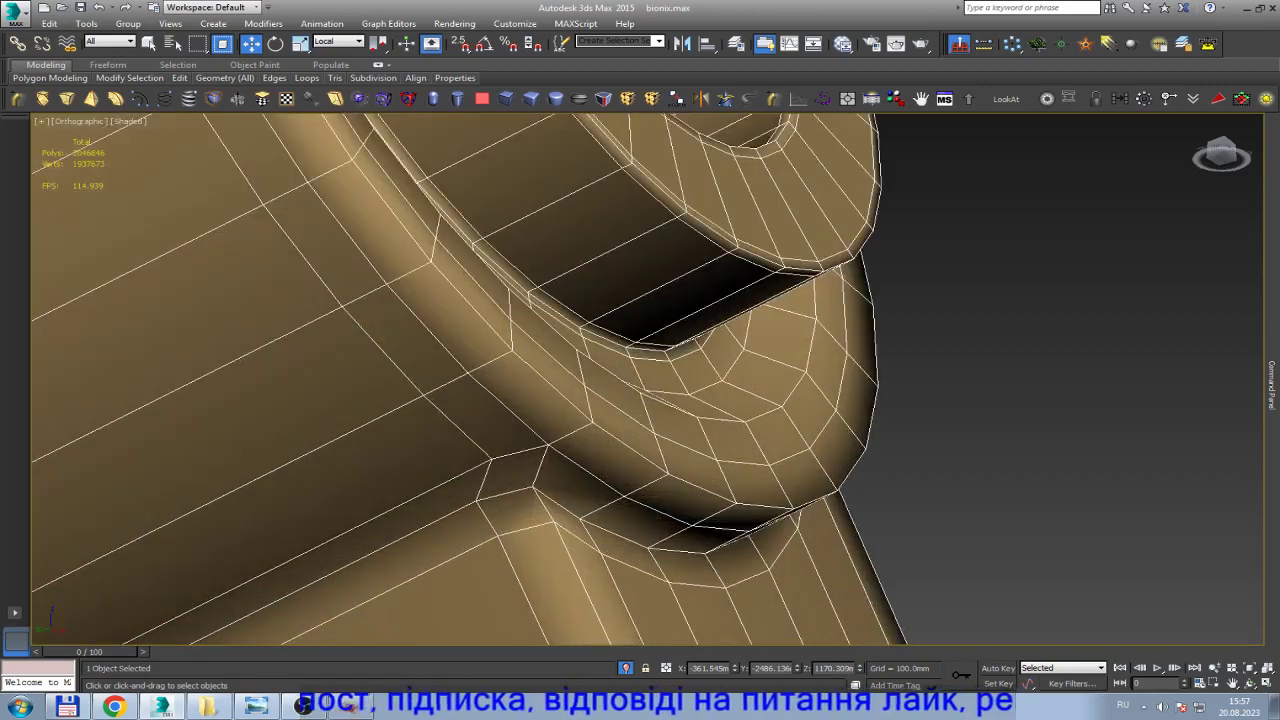
scroll(620, 460, "down", 3)
scroll(620, 460, "down", 4)
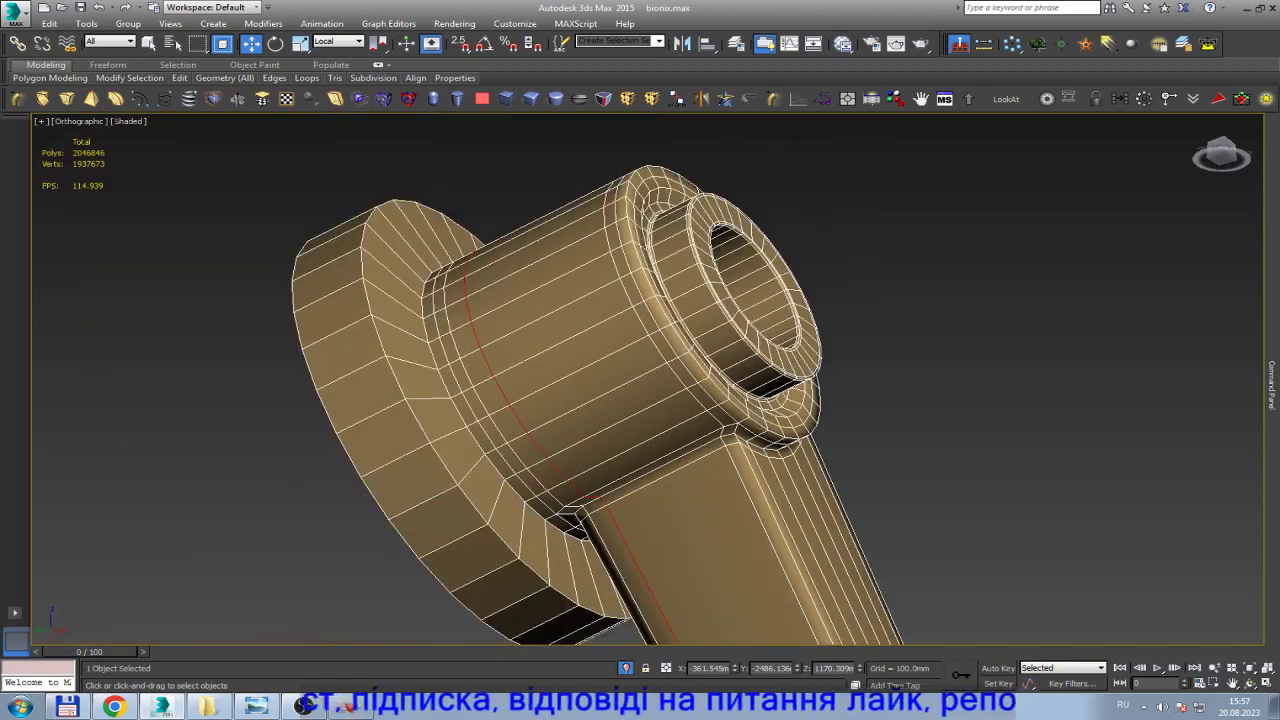
scroll(620, 460, "up", 8)
scroll(620, 460, "down", 3)
scroll(620, 460, "up", 3)
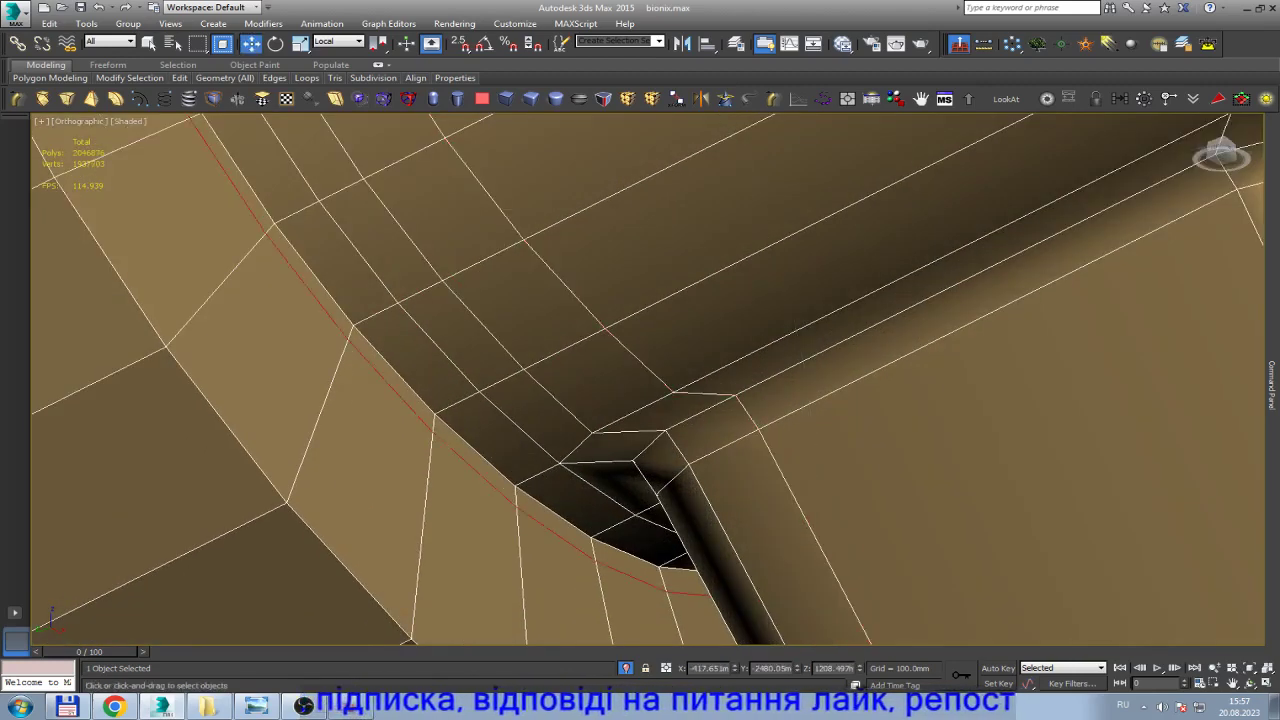
scroll(620, 460, "down", 2)
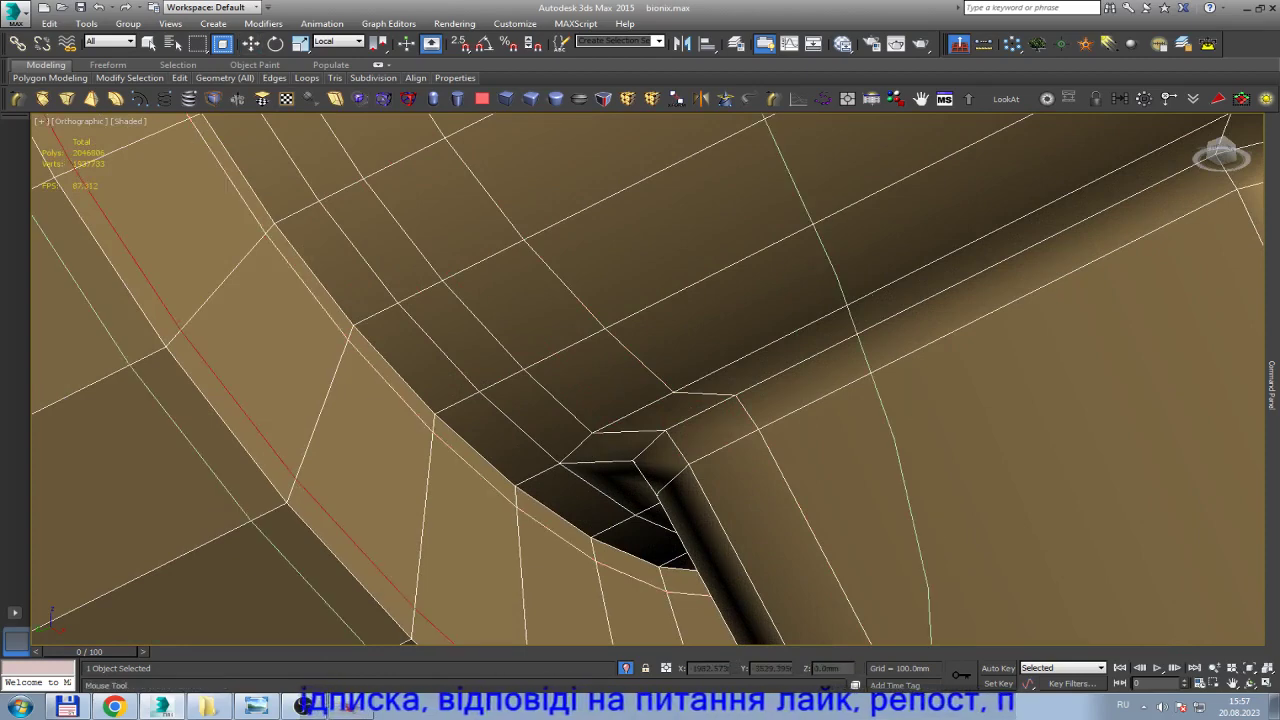
scroll(620, 460, "up", 2)
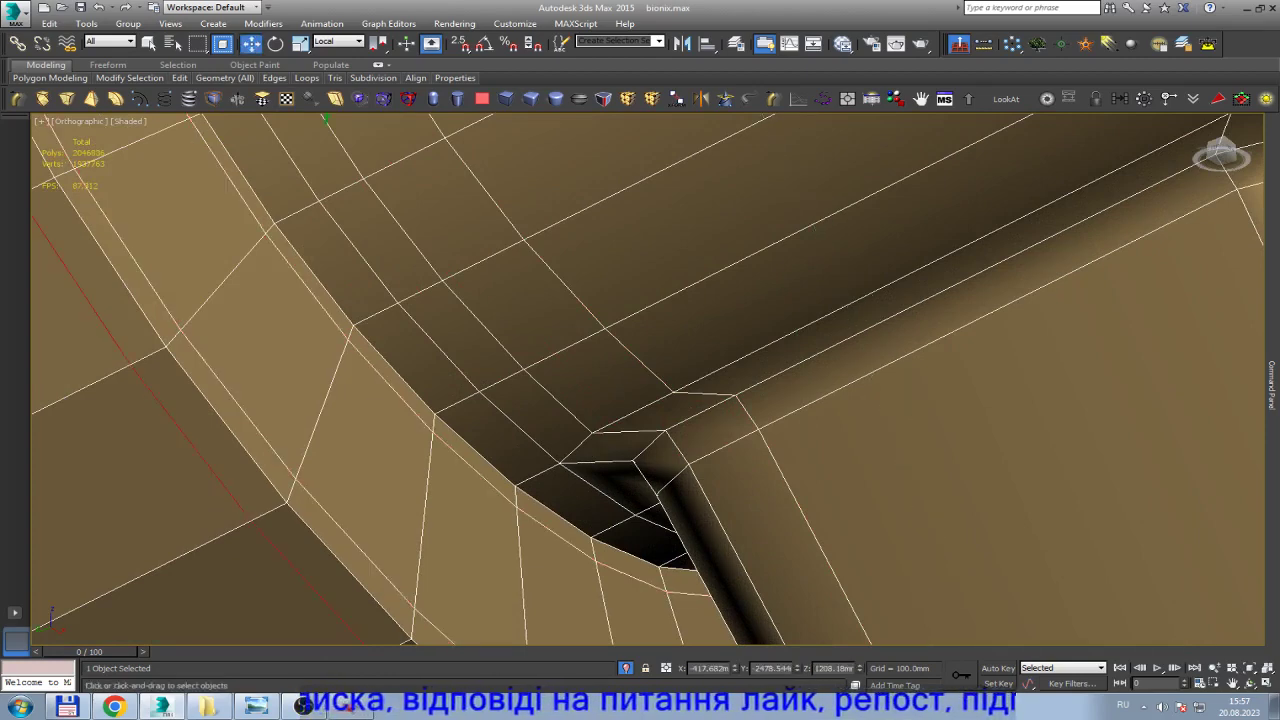
Select the whole arm element, frame it, and assign it smoothing group 30.
key("5")
key("z")
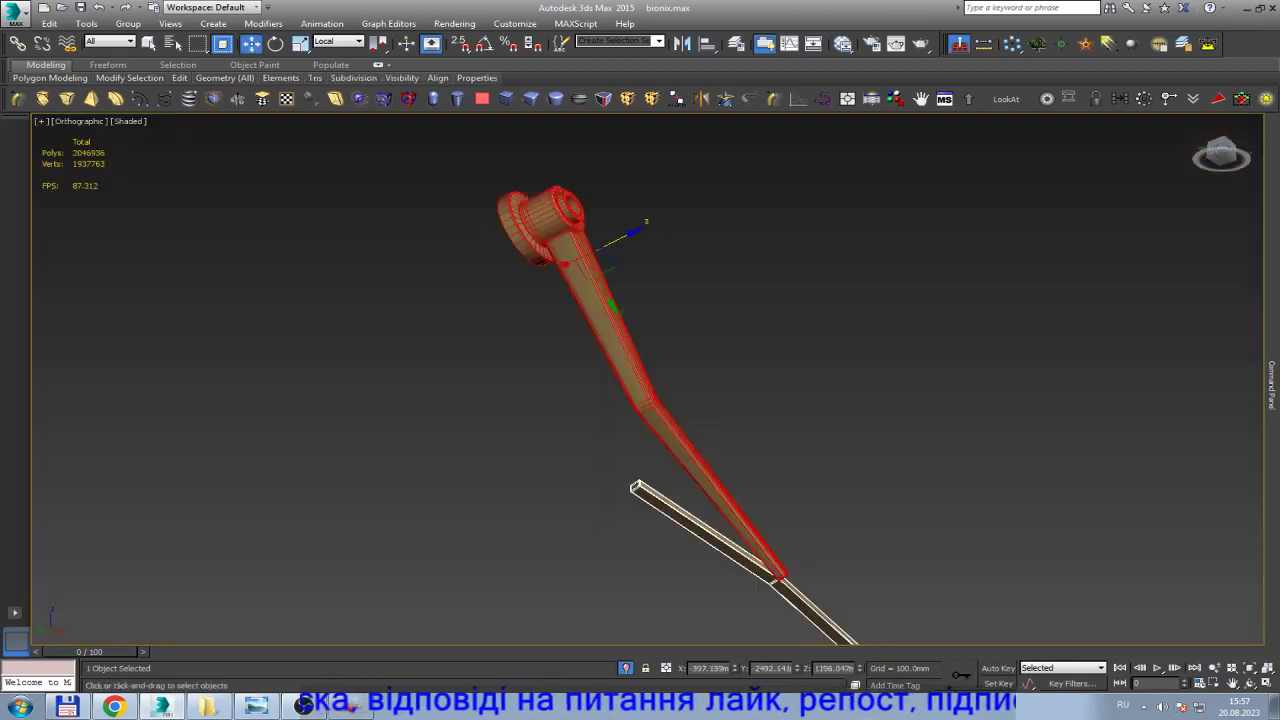
scroll(1190, 470, "down", 5)
scroll(1190, 470, "down", 2)
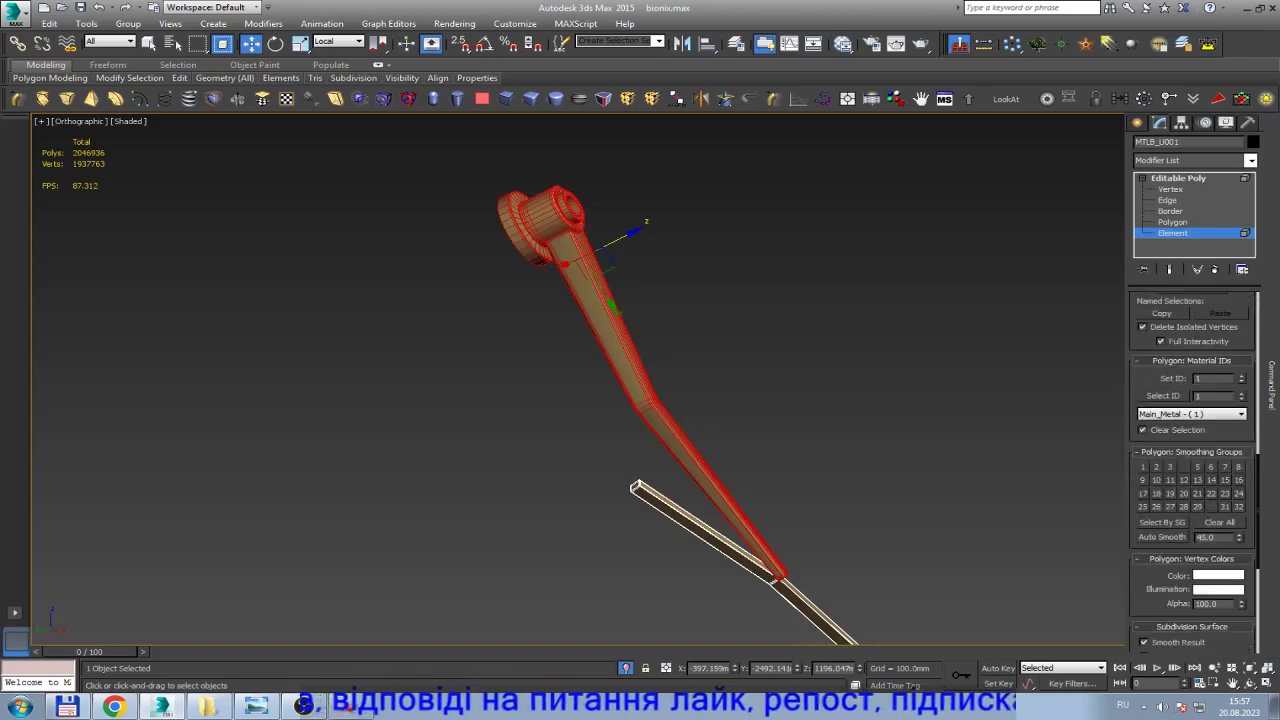
left_click(1211, 506)
key("5")
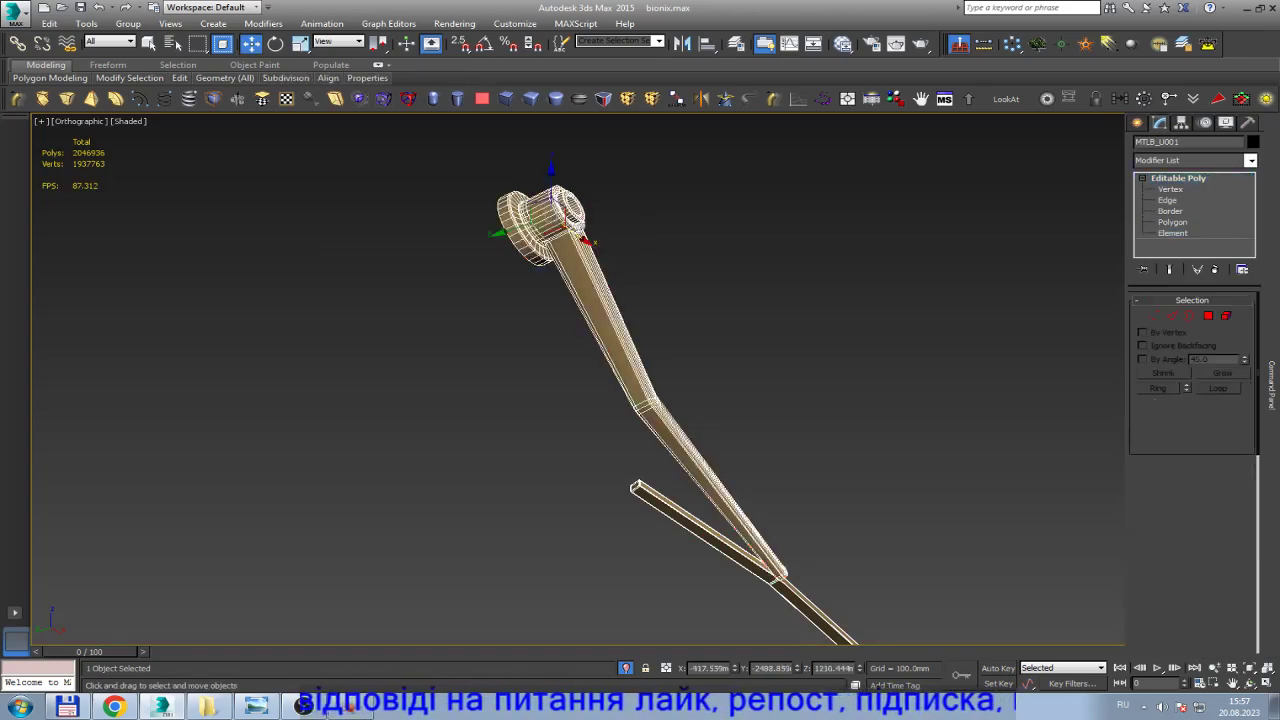
Zoom and orbit the view onto the junction of the arm tip and the blade.
scroll(590, 245, "up", 10)
scroll(580, 285, "up", 2)
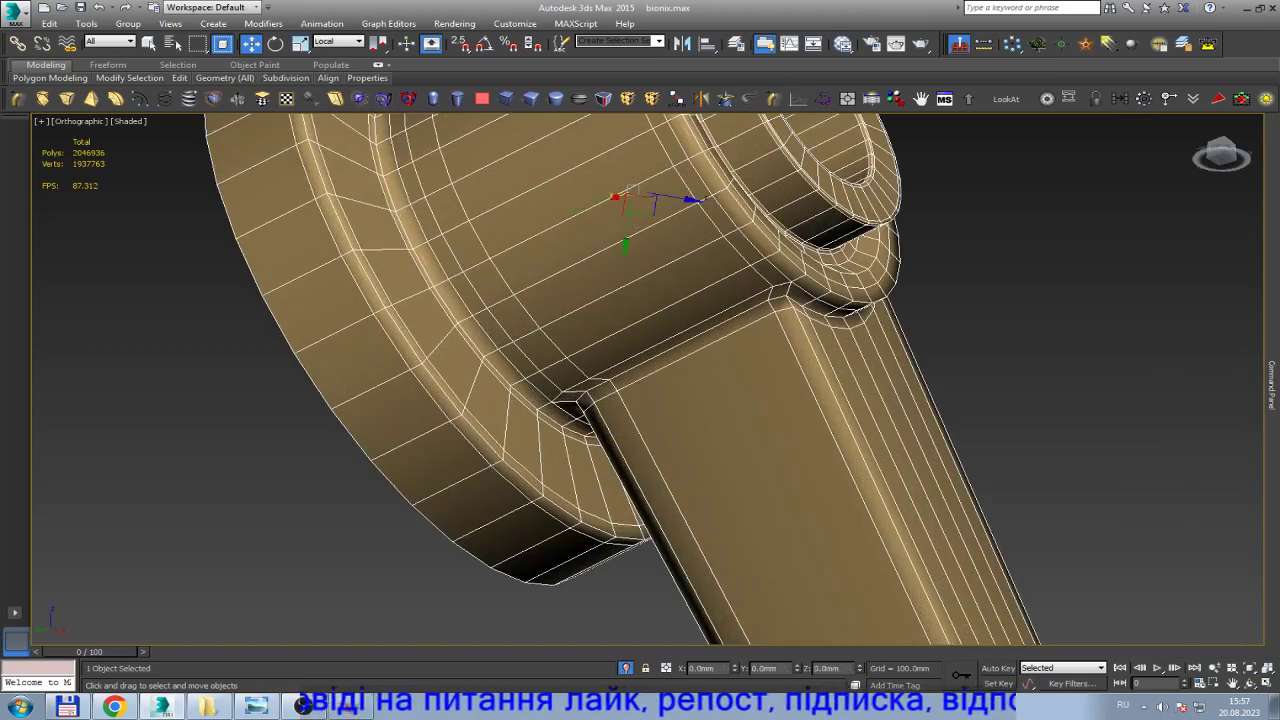
scroll(588, 323, "down", 3)
scroll(586, 323, "down", 8)
scroll(578, 330, "up", 5)
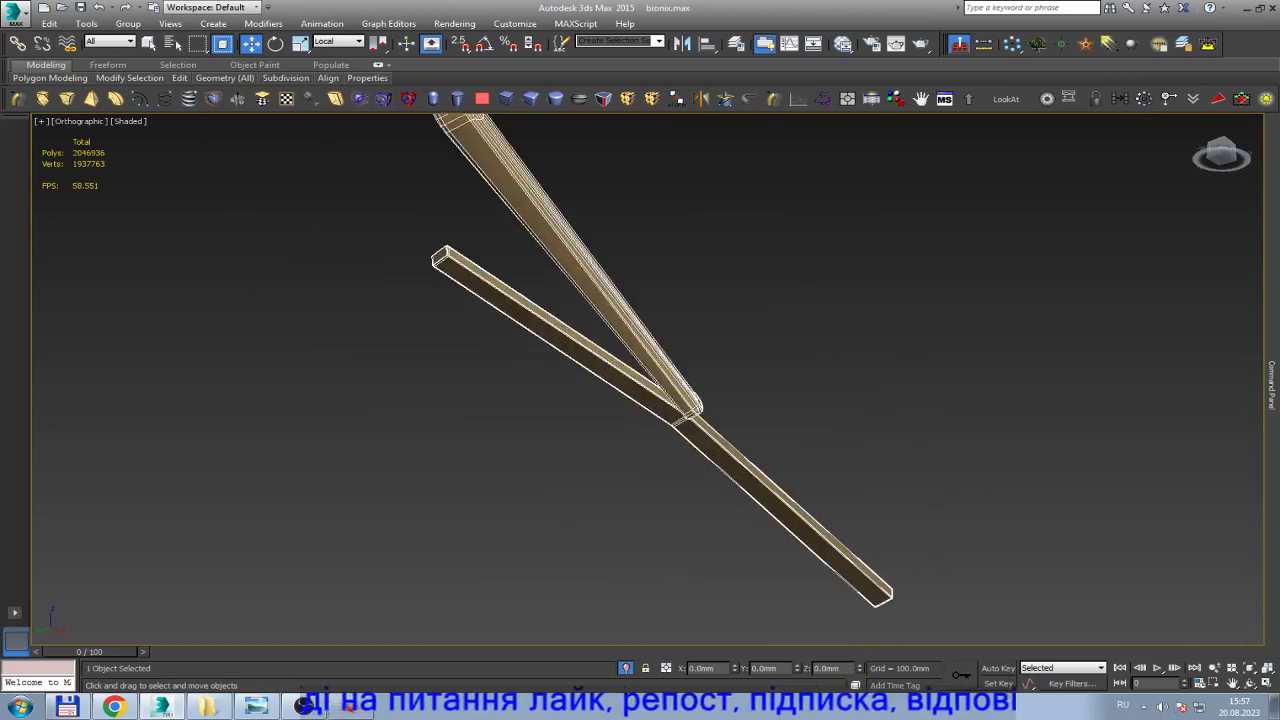
scroll(680, 412, "up", 4)
scroll(680, 412, "up", 3)
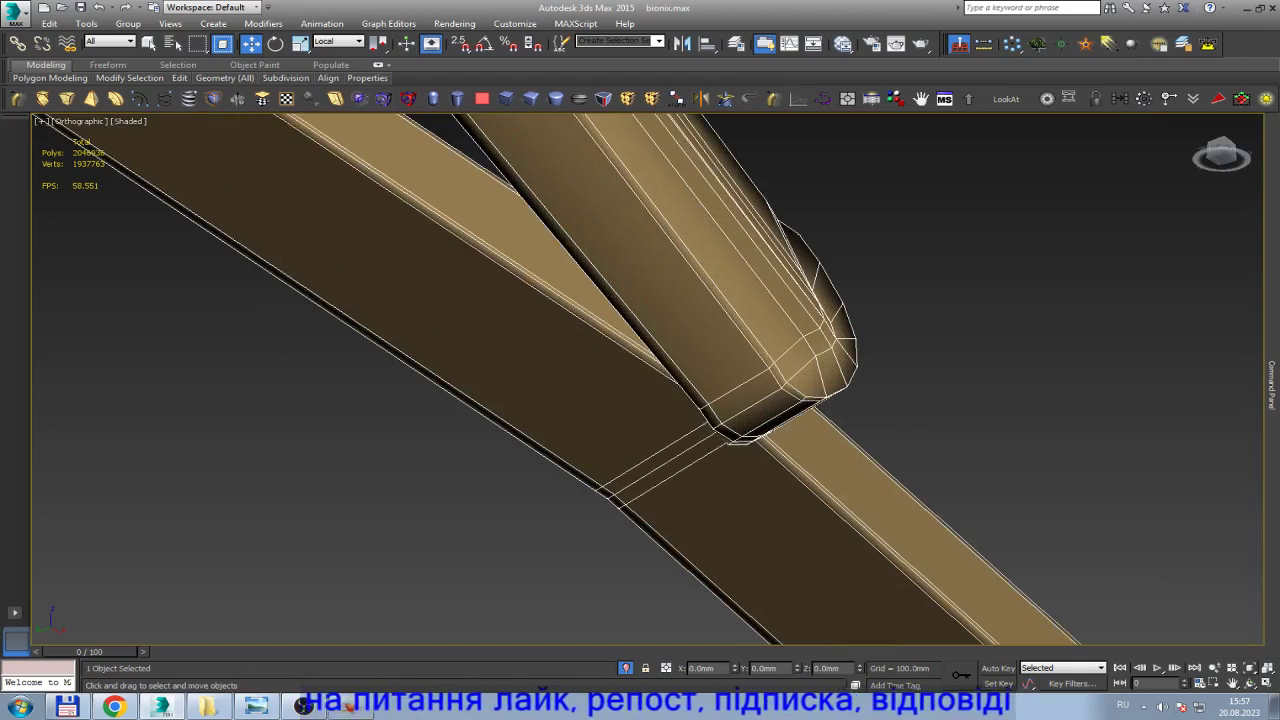
left_click(1253, 683)
scroll(577, 337, "down", 10)
left_click_drag(560, 330, 650, 400)
Zoom in on the blade under the arm tip and switch to Edge mode.
scroll(680, 450, "up", 3)
scroll(680, 450, "up", 3)
scroll(680, 450, "up", 3)
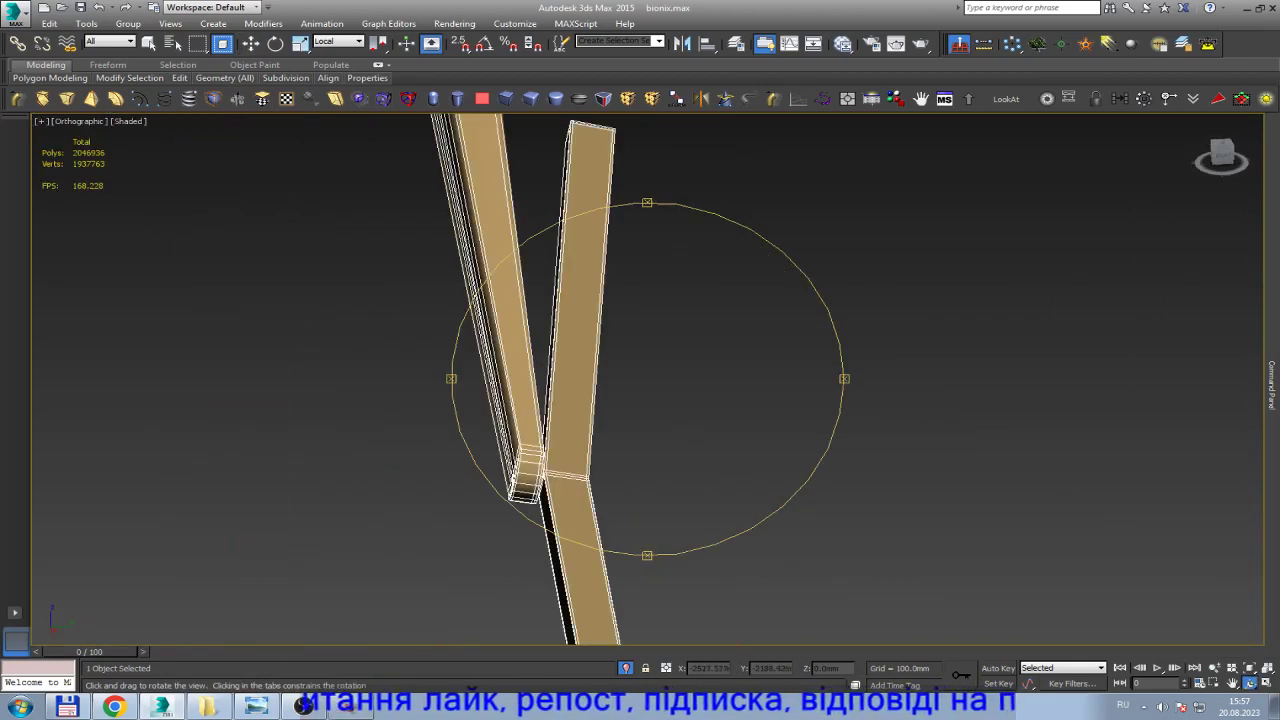
scroll(470, 430, "up", 2)
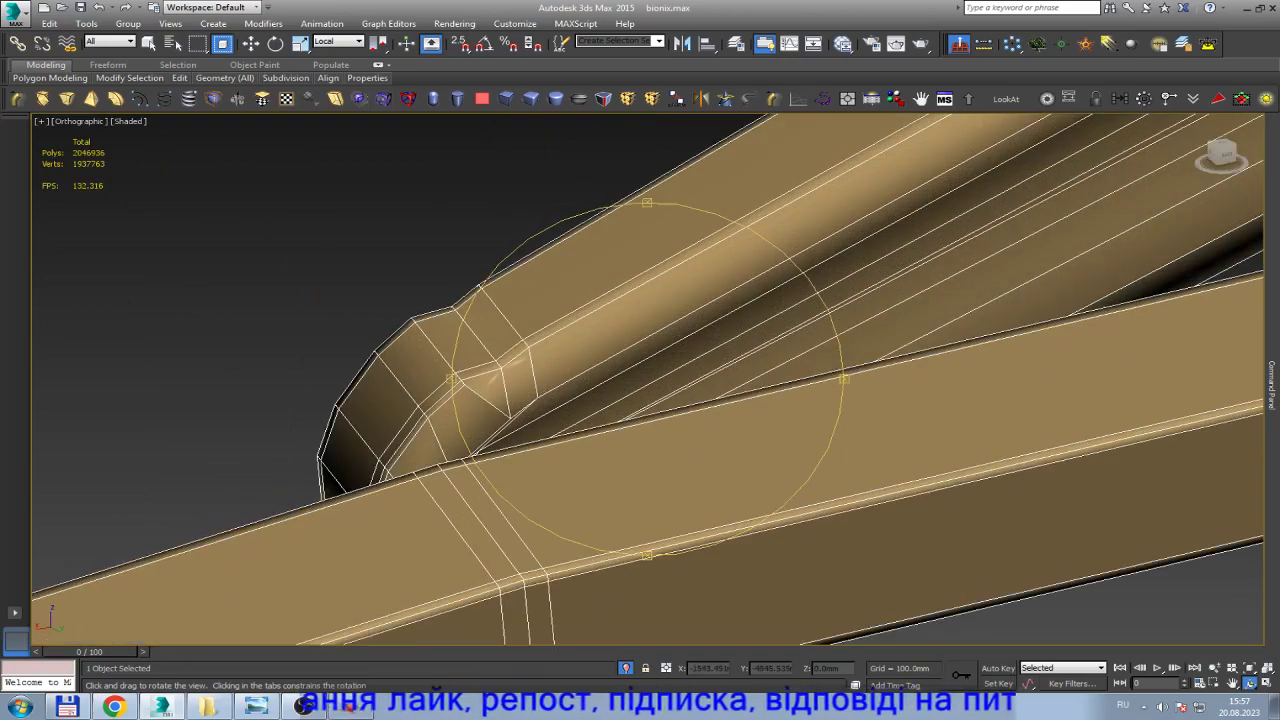
scroll(470, 430, "down", 3)
scroll(470, 428, "down", 2)
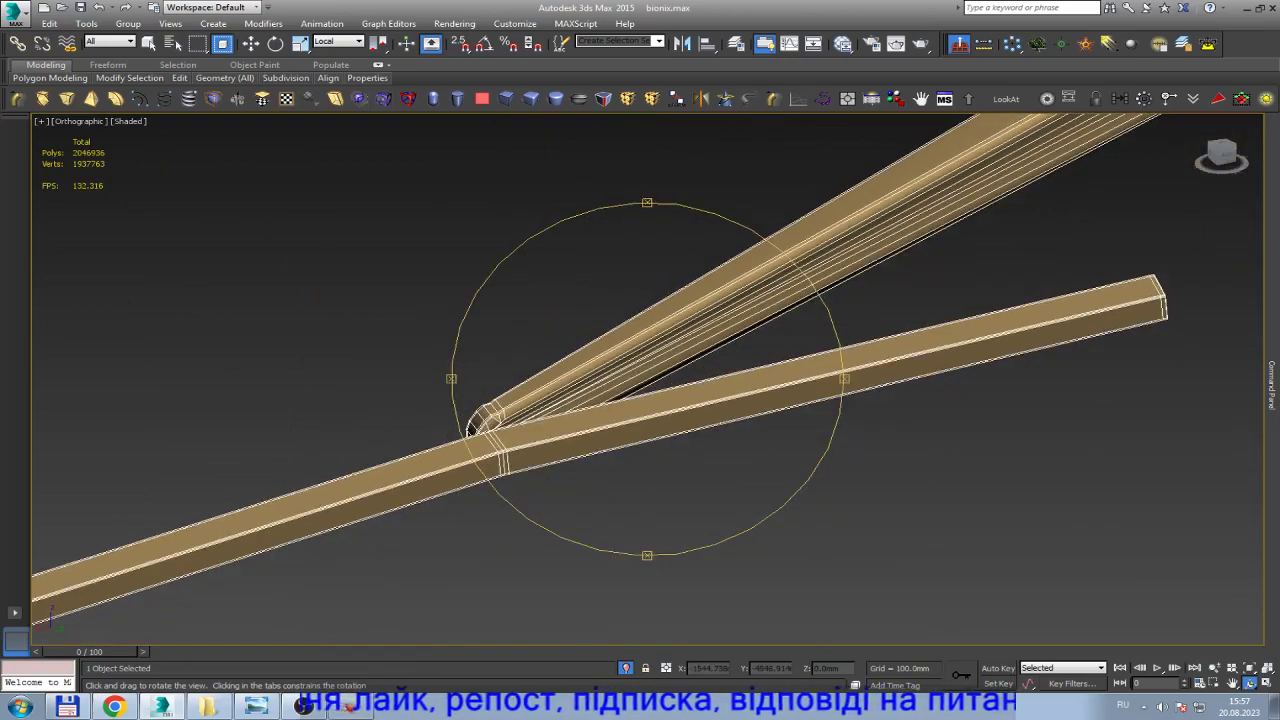
key("w")
scroll(470, 430, "up", 4)
key("2")
Select each of the three loops crossing the blade at the joint and remove it with Ctrl+Backspace.
double_click(515, 520)
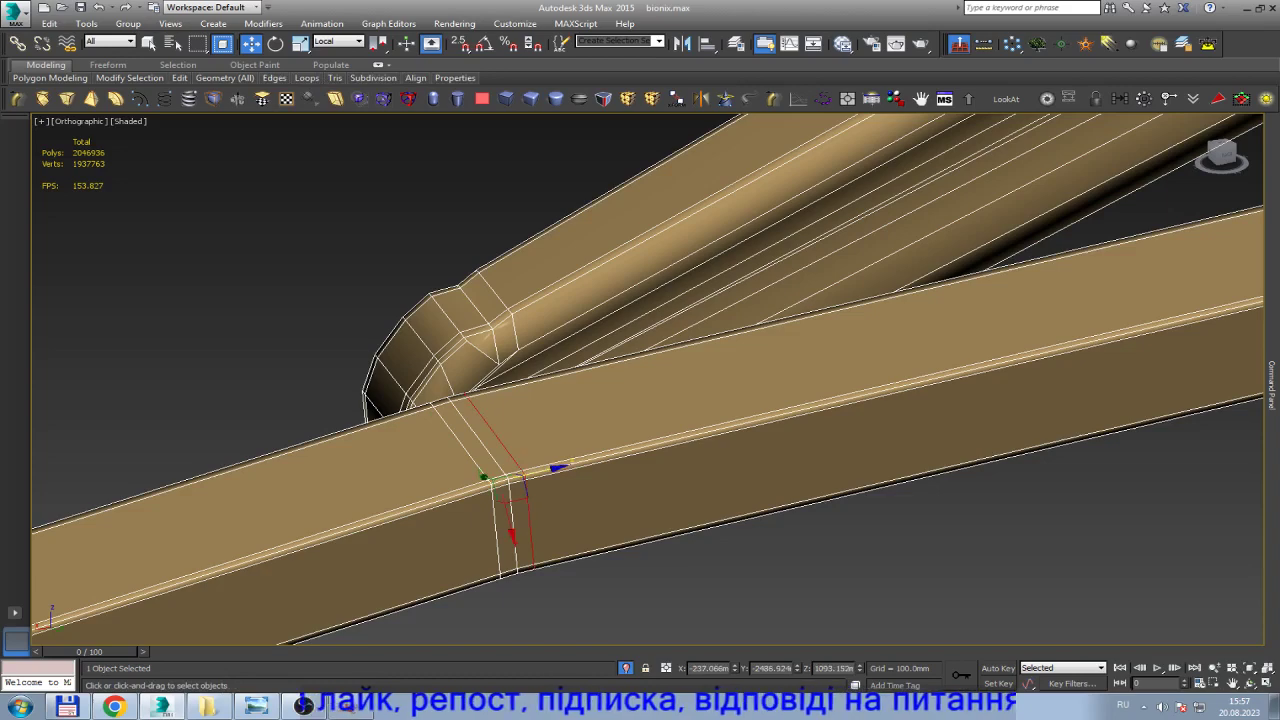
key("ctrl+BackSpace")
double_click(495, 525)
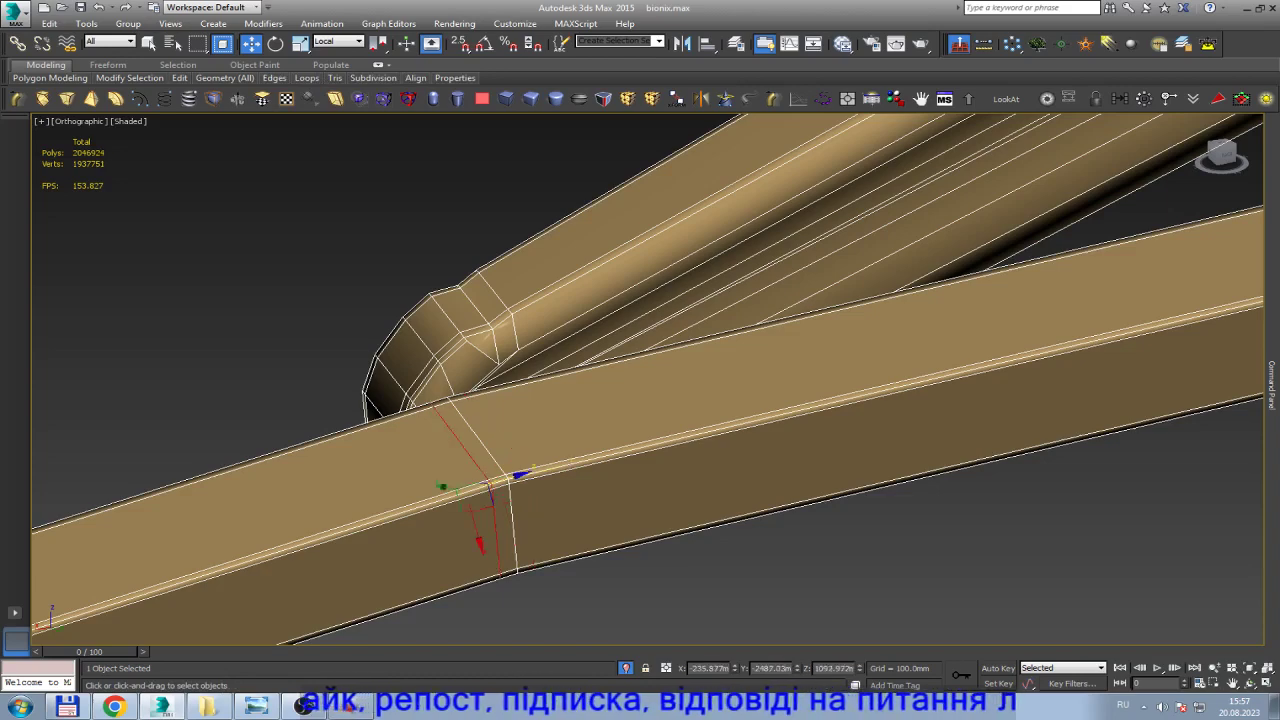
key("ctrl+BackSpace")
double_click(505, 470)
key("ctrl+BackSpace")
scroll(480, 460, "down", 2)
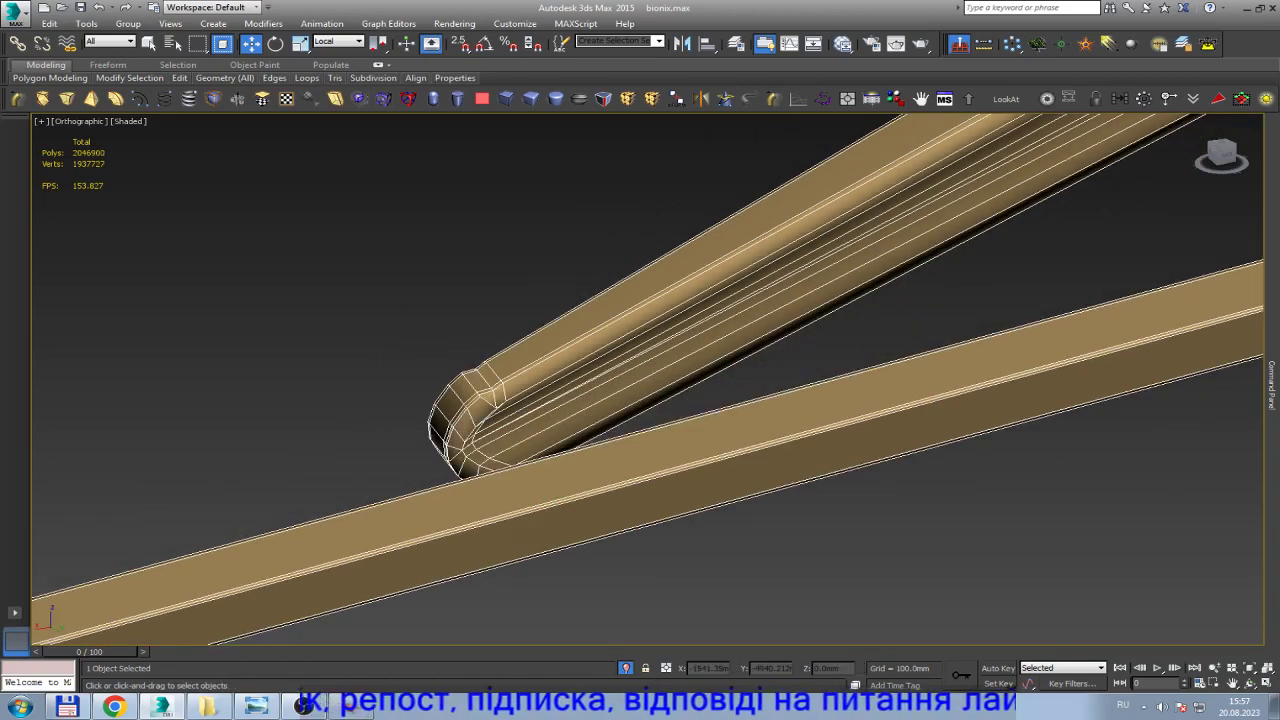
left_click(1172, 222)
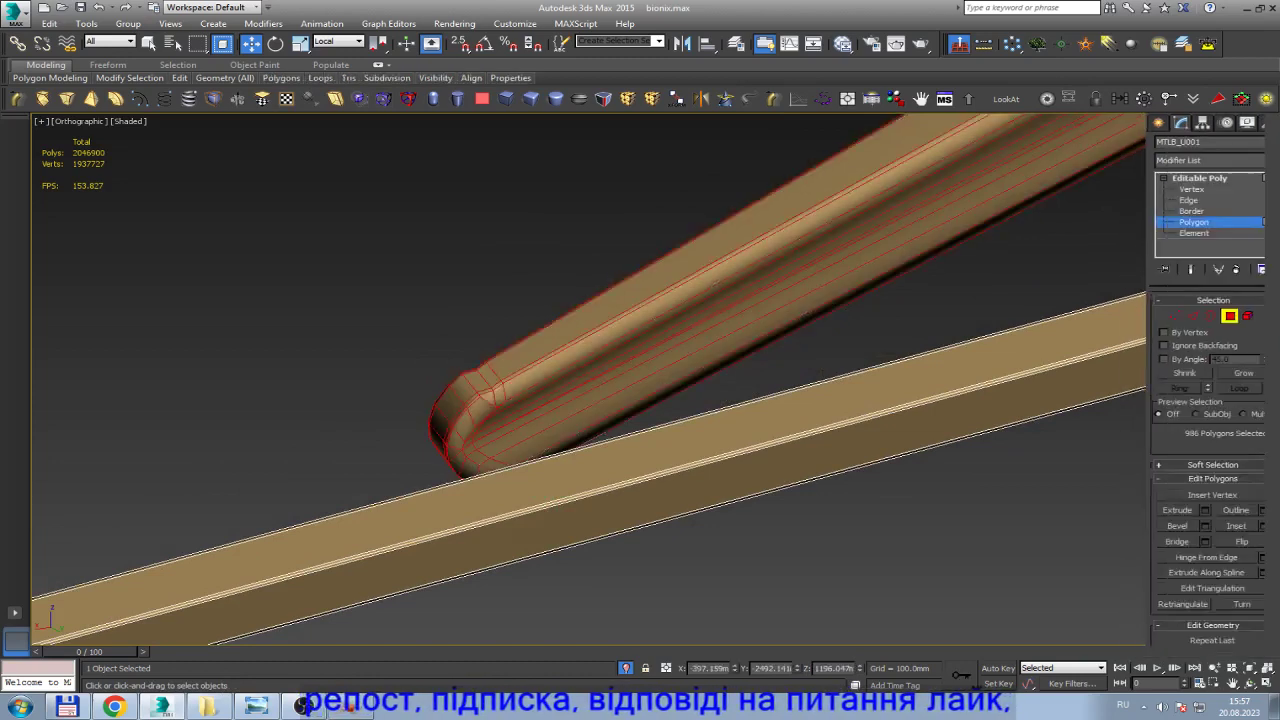
Window-select the arm's rounded tip polygons and delete them, leaving an open end.
left_click_drag(586, 297, 316, 514)
middle_click_drag(600, 400, 660, 380, "alt")
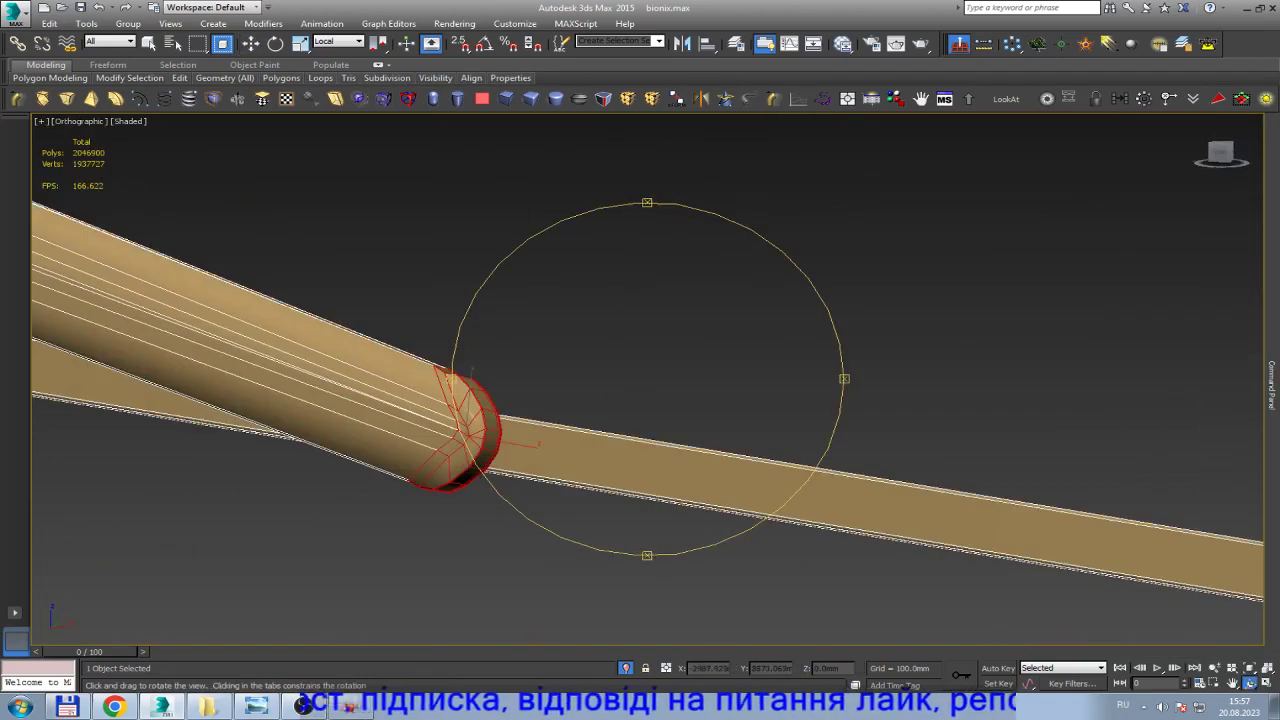
key("Delete")
left_click_drag(640, 380, 660, 360)
key("Escape")
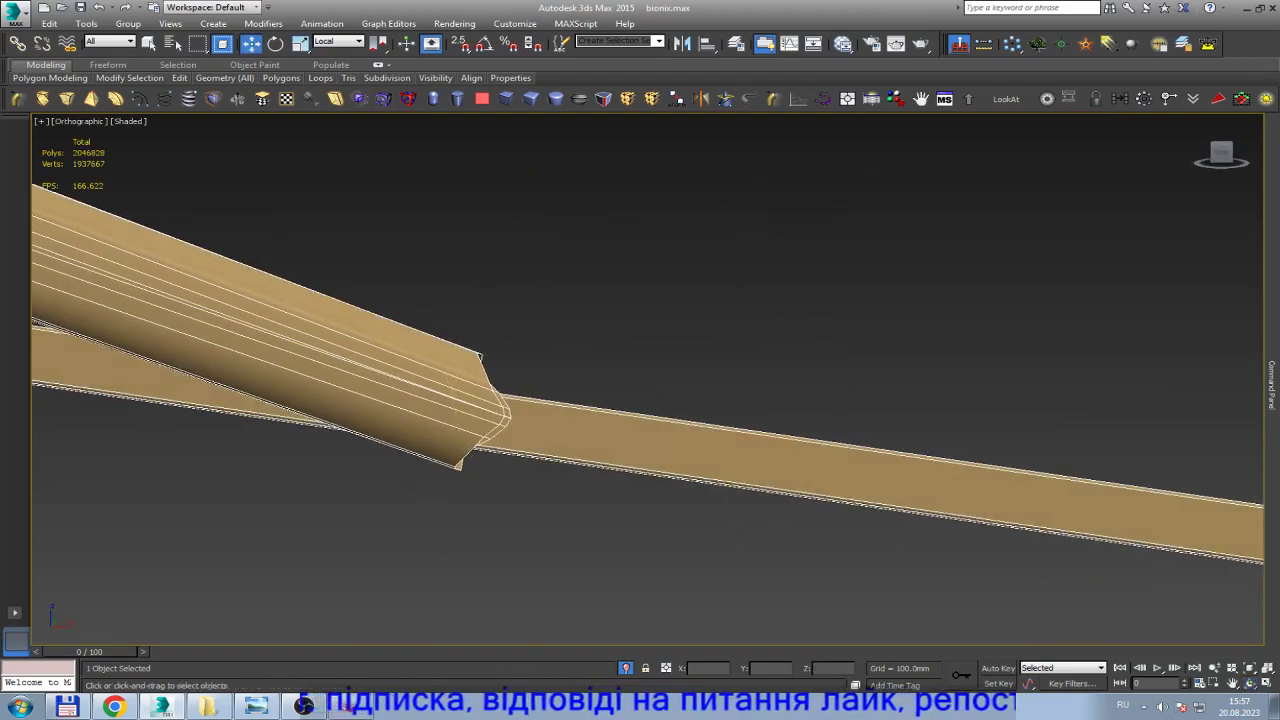
In Front view, select the arm's open end border and cap it with a single face.
key("f")
key("z")
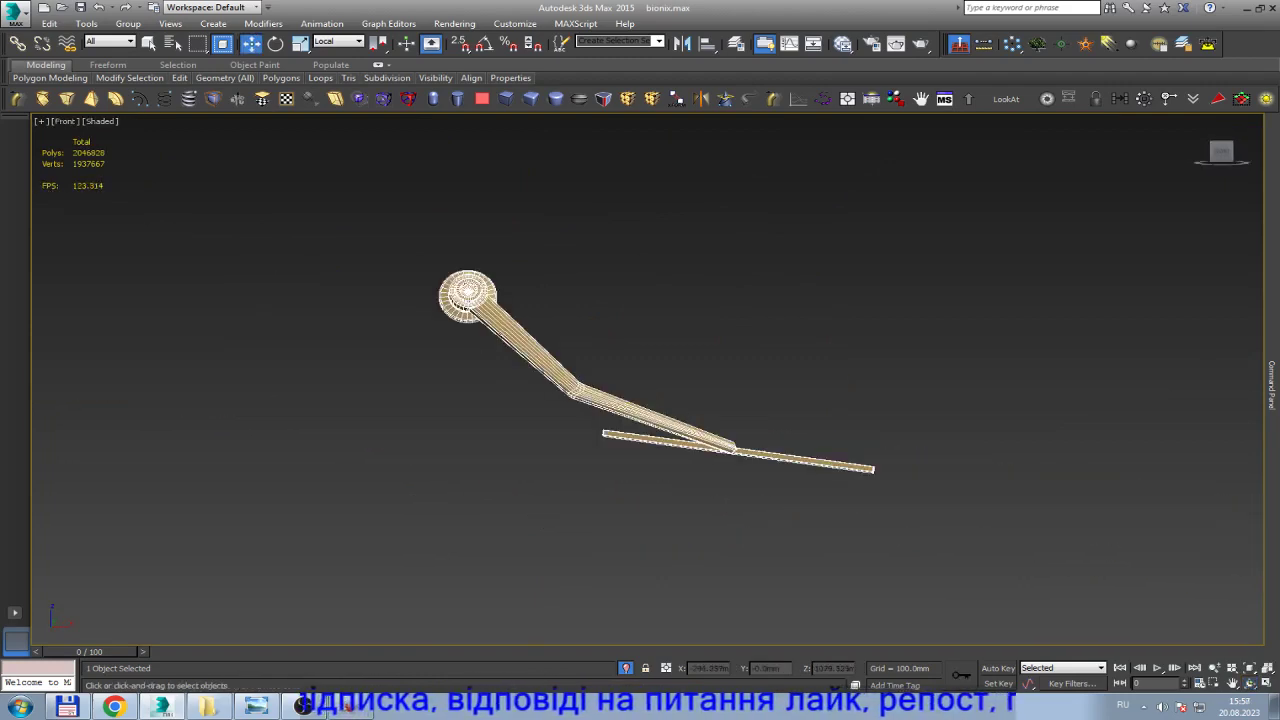
scroll(728, 447, "up", 5)
scroll(728, 447, "up", 4)
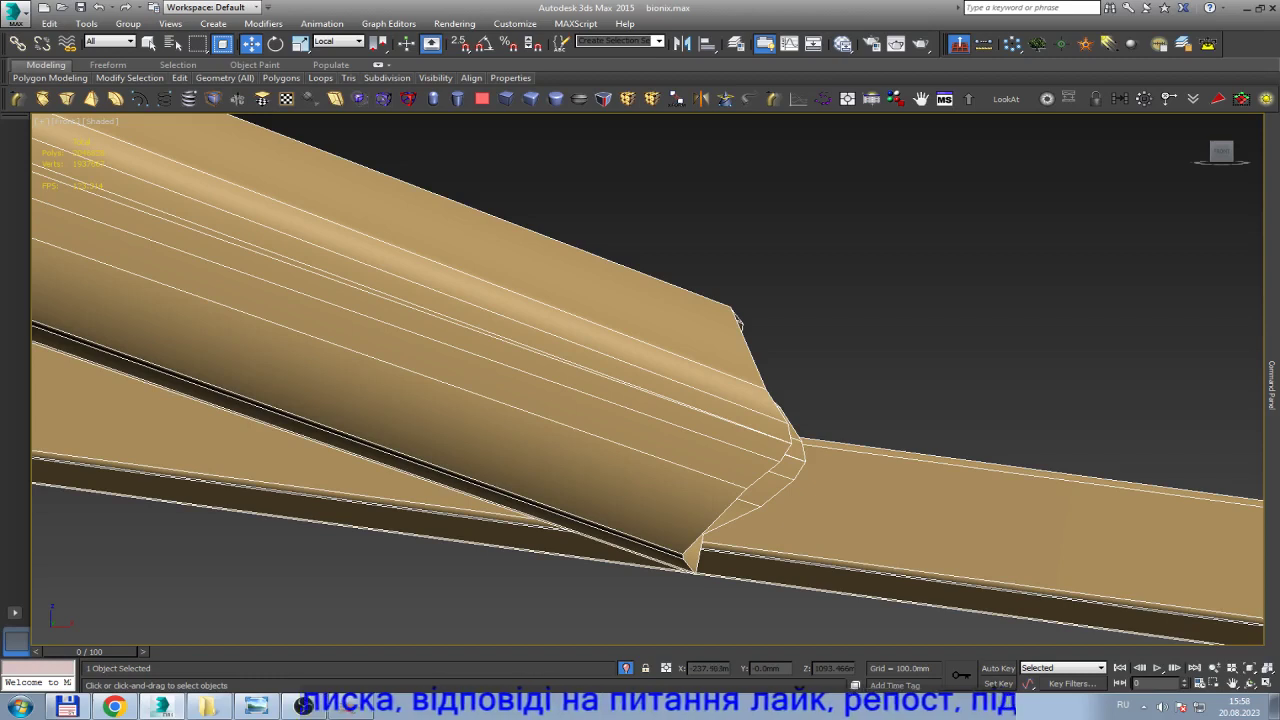
key("3")
left_click(738, 322)
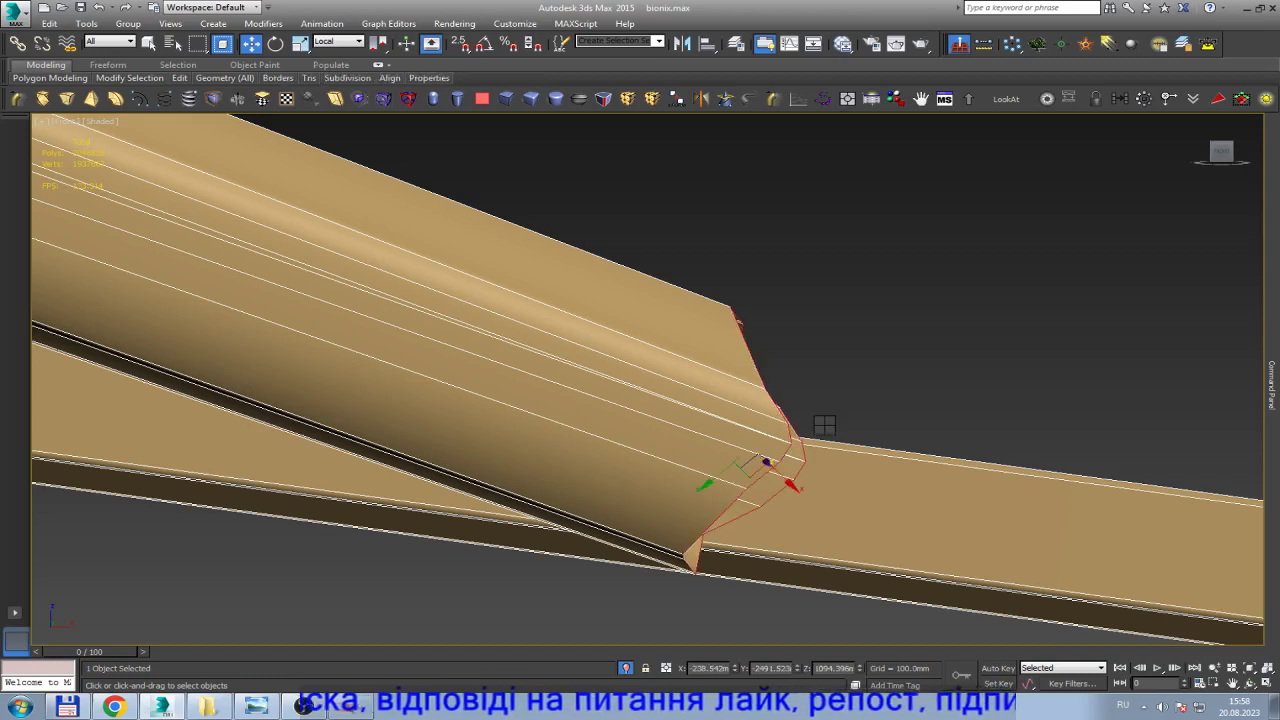
key("alt+p")
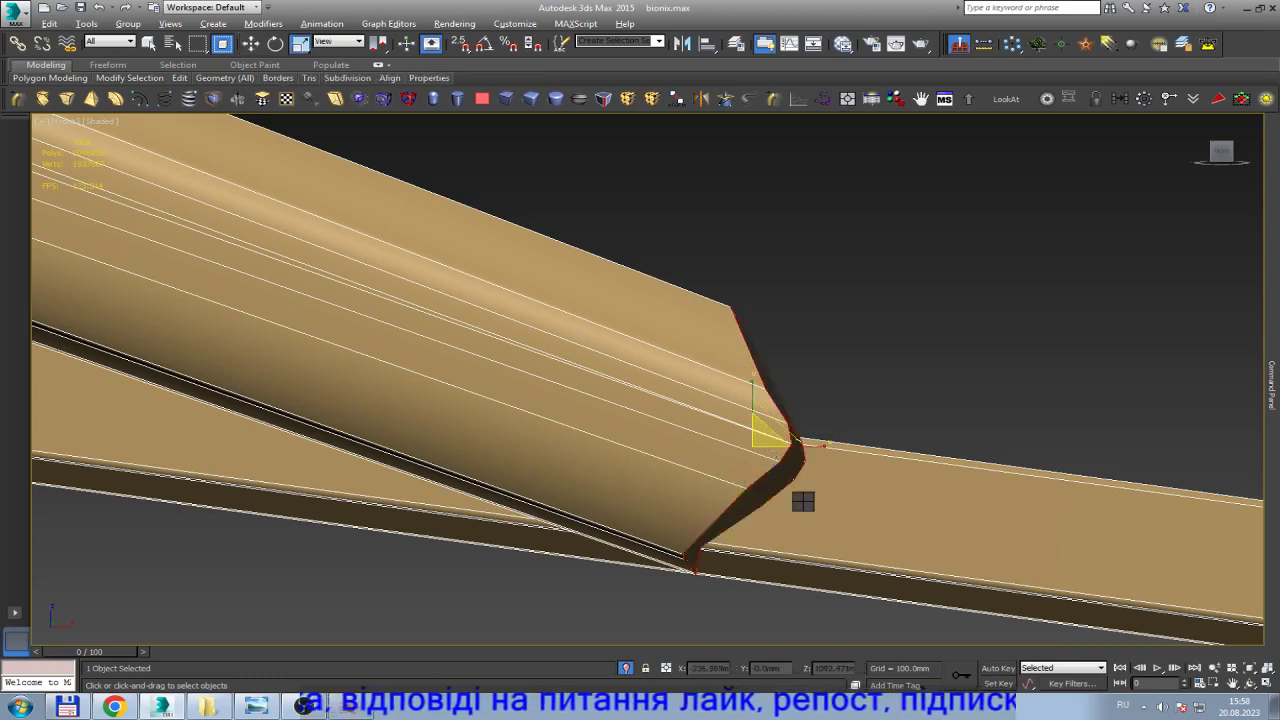
Flatten the capped end into a straight cut by scaling with an exact value of 1.
key("r")
left_click_drag(740, 455, 680, 433)
type("100")
key("Return")
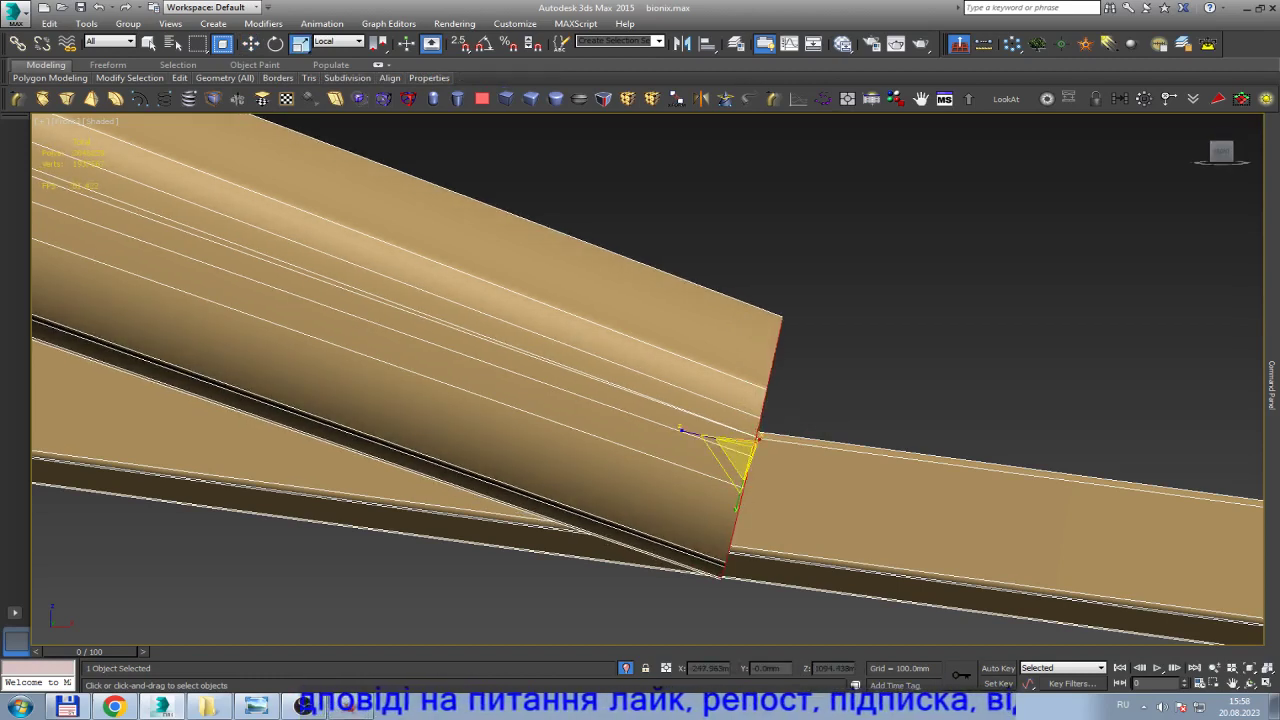
Tilt the flattened end to match the blade and slide it onto the joint.
key("e")
left_click_drag(790, 440, 800, 422)
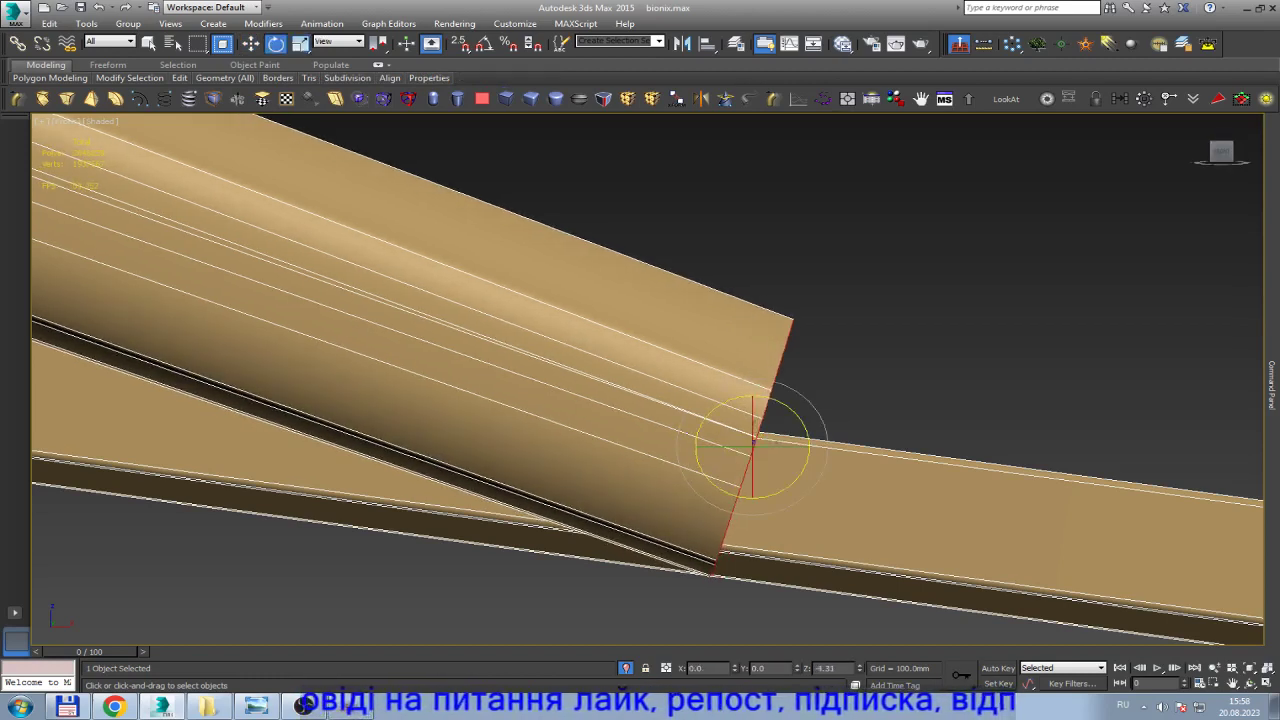
key("w")
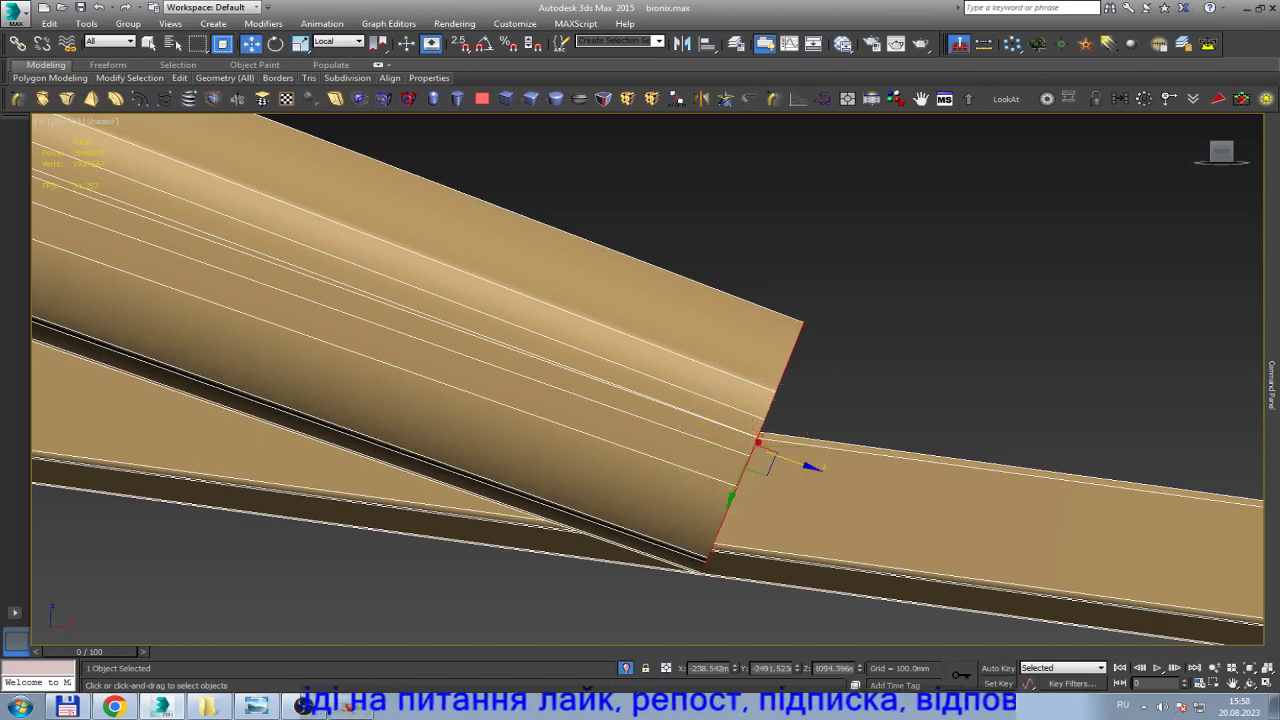
left_click_drag(757, 445, 760, 462)
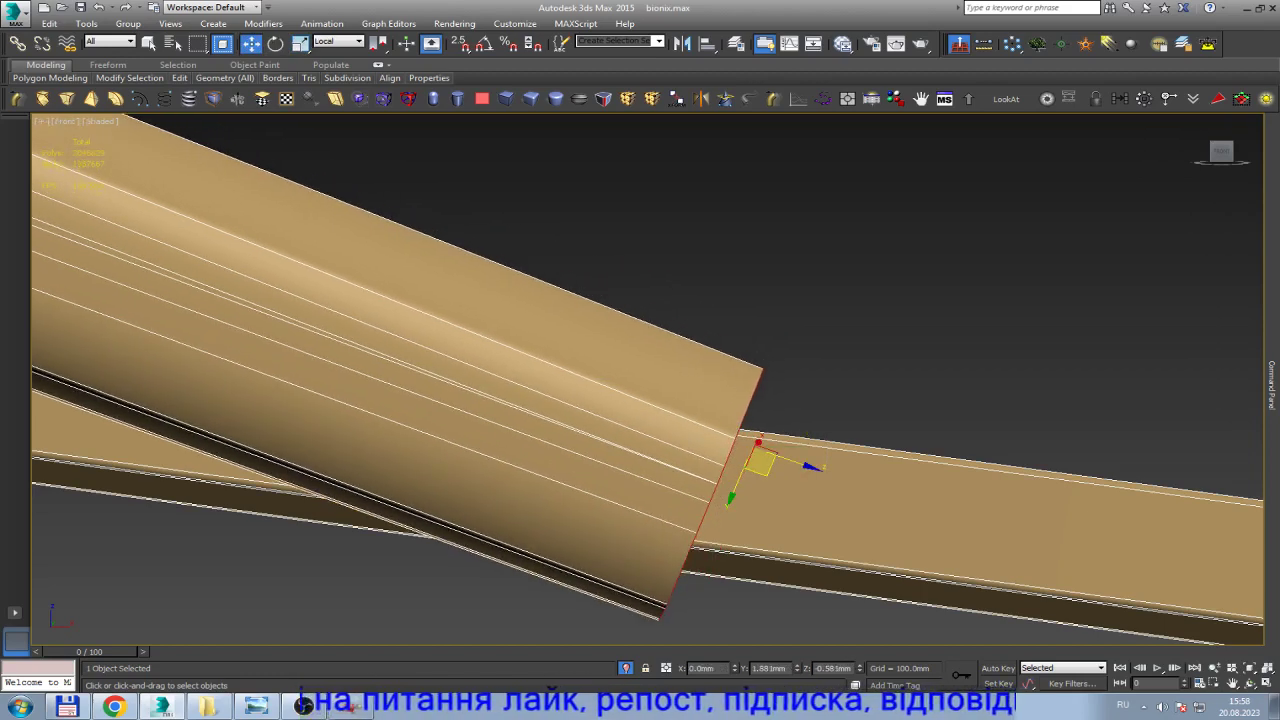
scroll(760, 460, "down", 5)
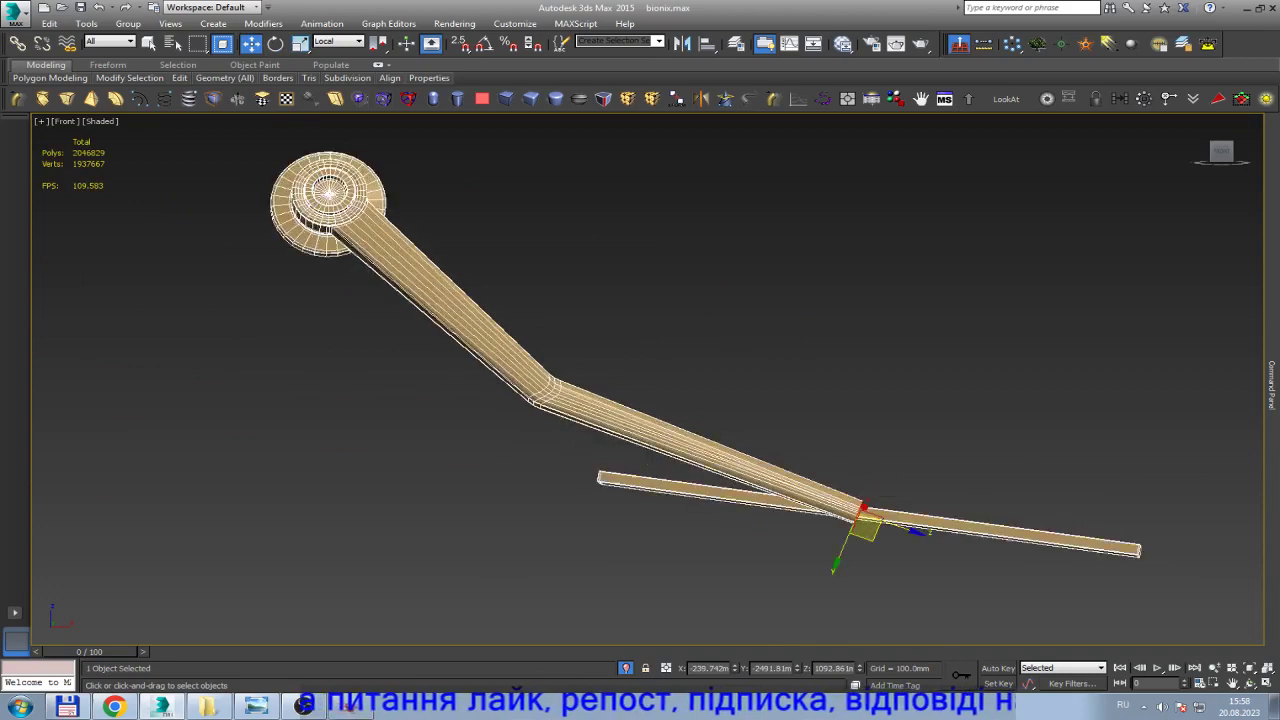
scroll(600, 200, "up", 5)
key("z")
key("ctrl+r")
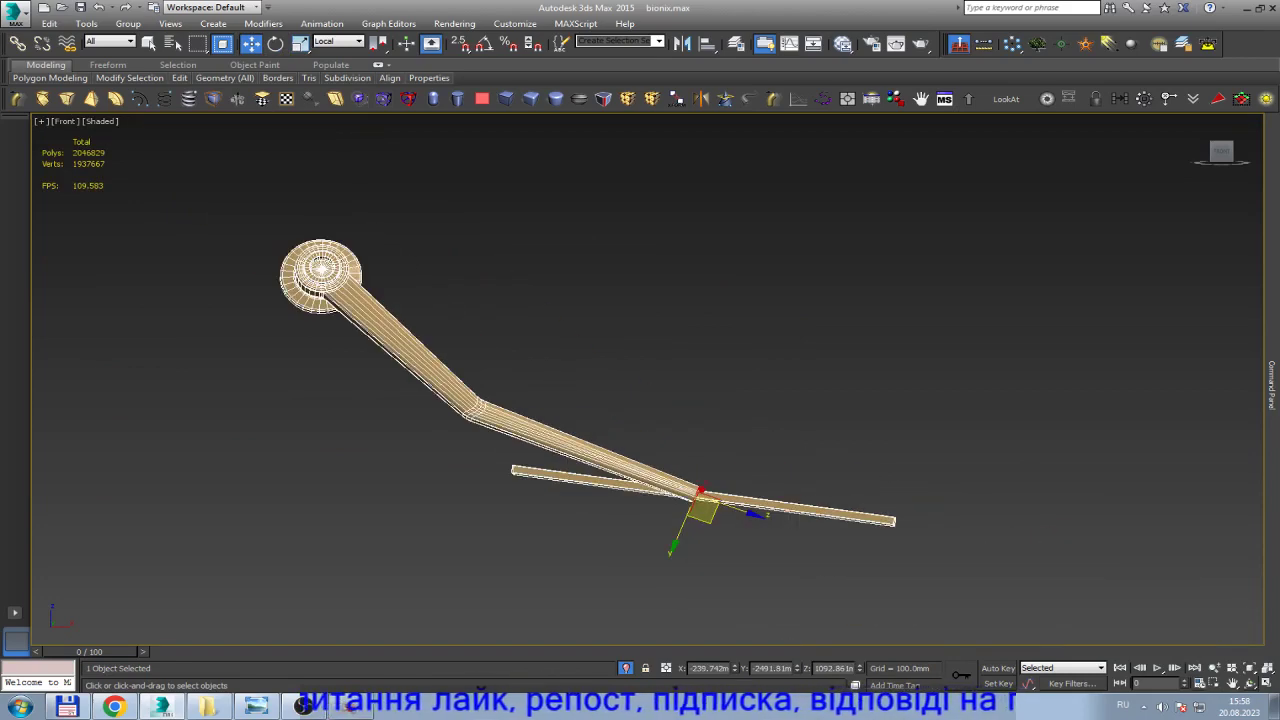
scroll(700, 490, "up", 3)
In vertex mode, nudge a vertex on the arm's cut end toward the beam end.
scroll(700, 490, "up", 5)
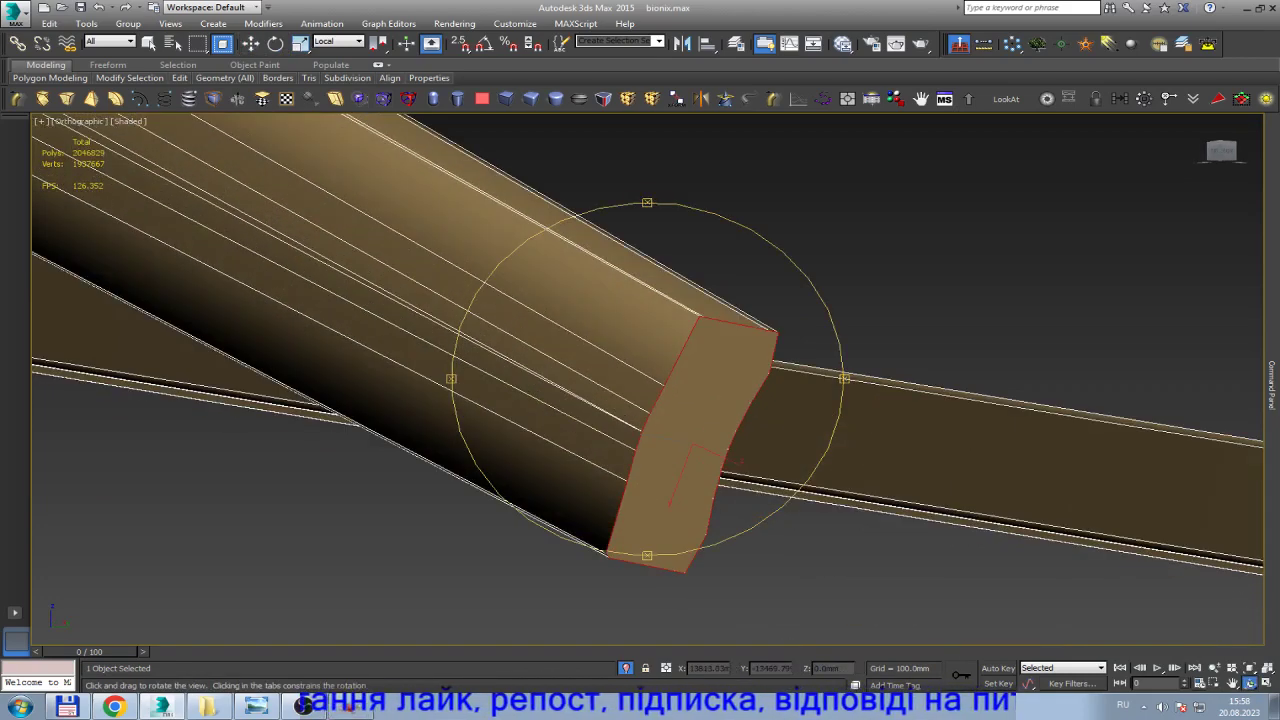
mouse_move(700, 450)
left_mouse_down()
mouse_move(750, 416)
mouse_move(688, 459)
left_mouse_up()
key("w")
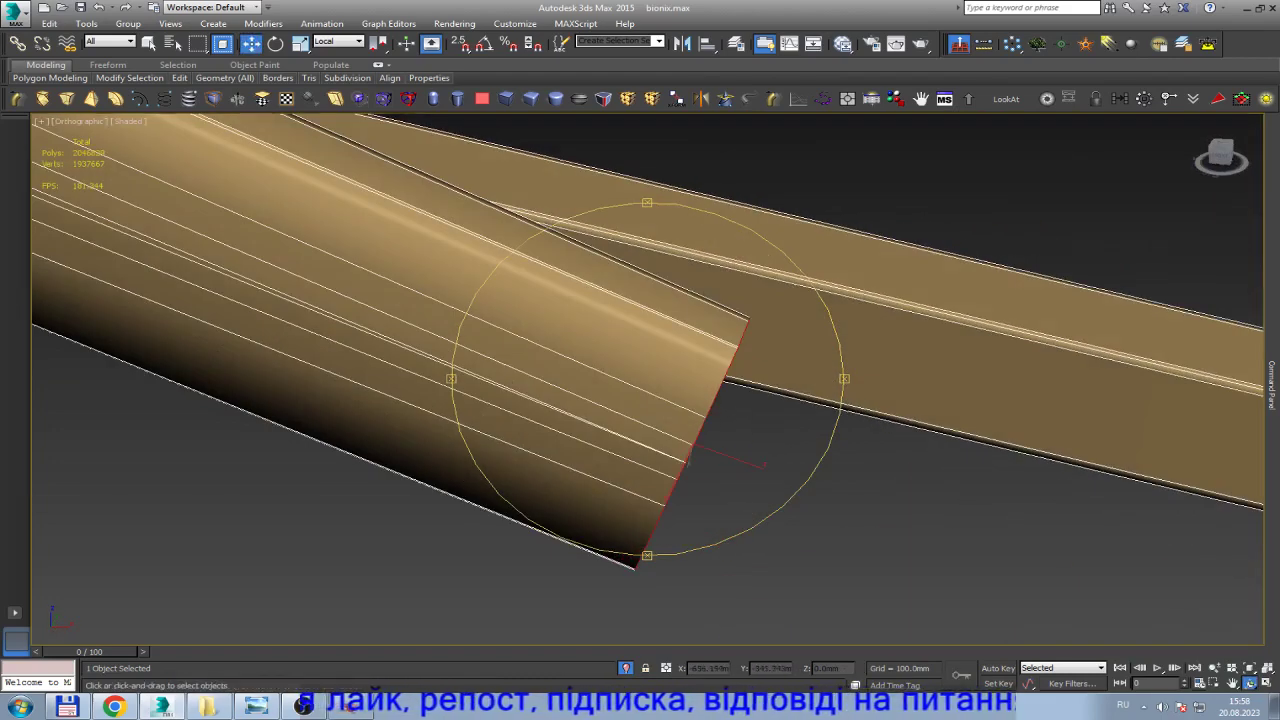
scroll(690, 455, "up", 5)
key("1")
left_click(655, 490)
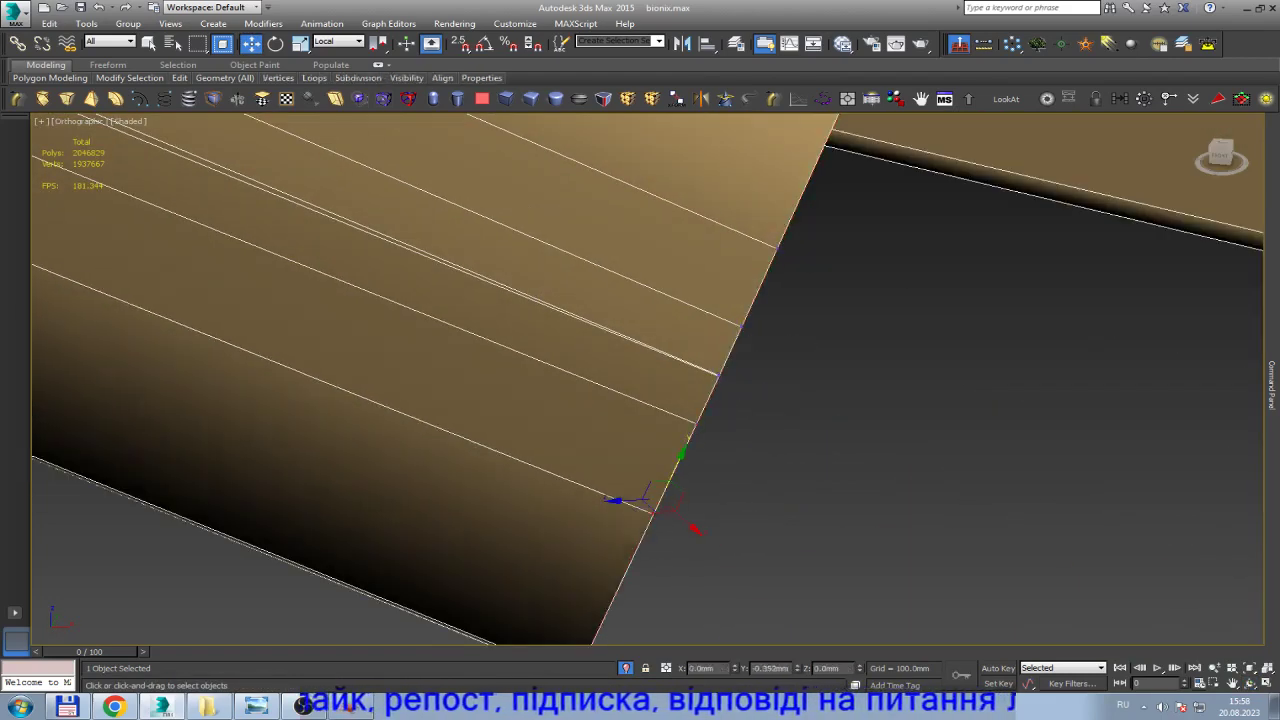
left_click_drag(657, 490, 645, 498)
scroll(615, 620, "down", 4)
scroll(640, 400, "up", 2)
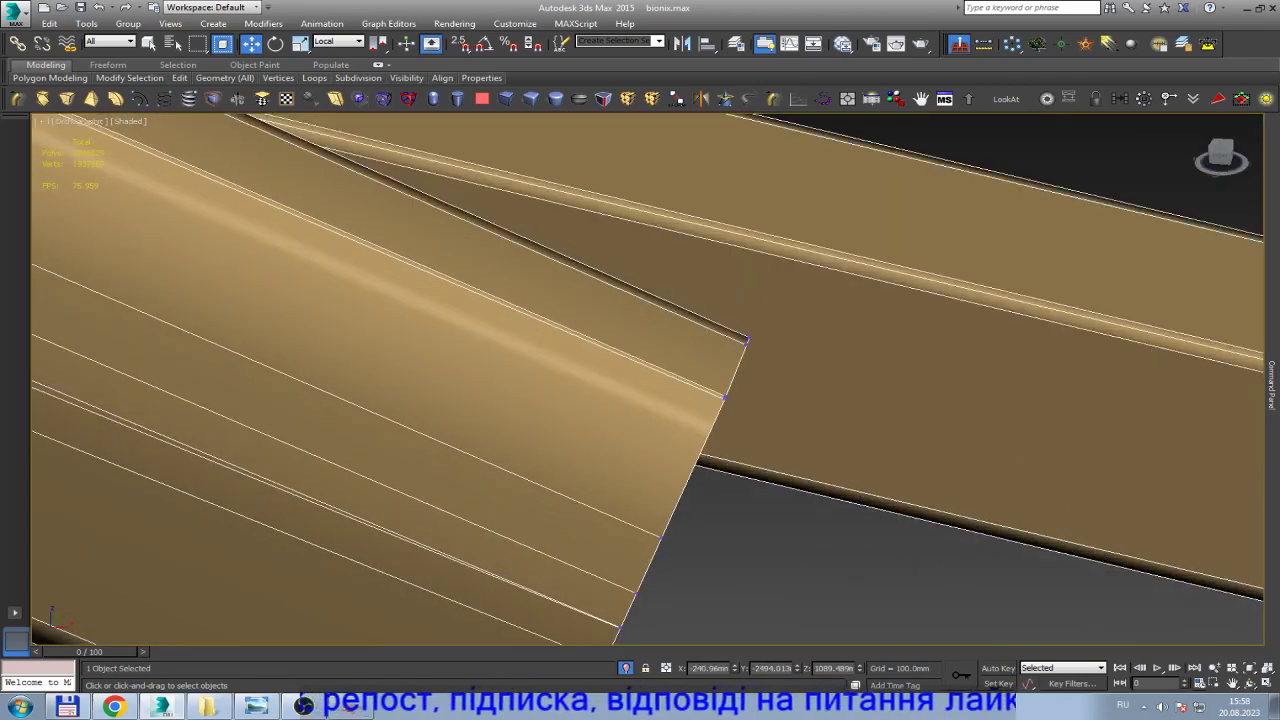
Shift the beam-corner vertex slightly along its edge after cancelling a bad first move.
left_click(660, 537)
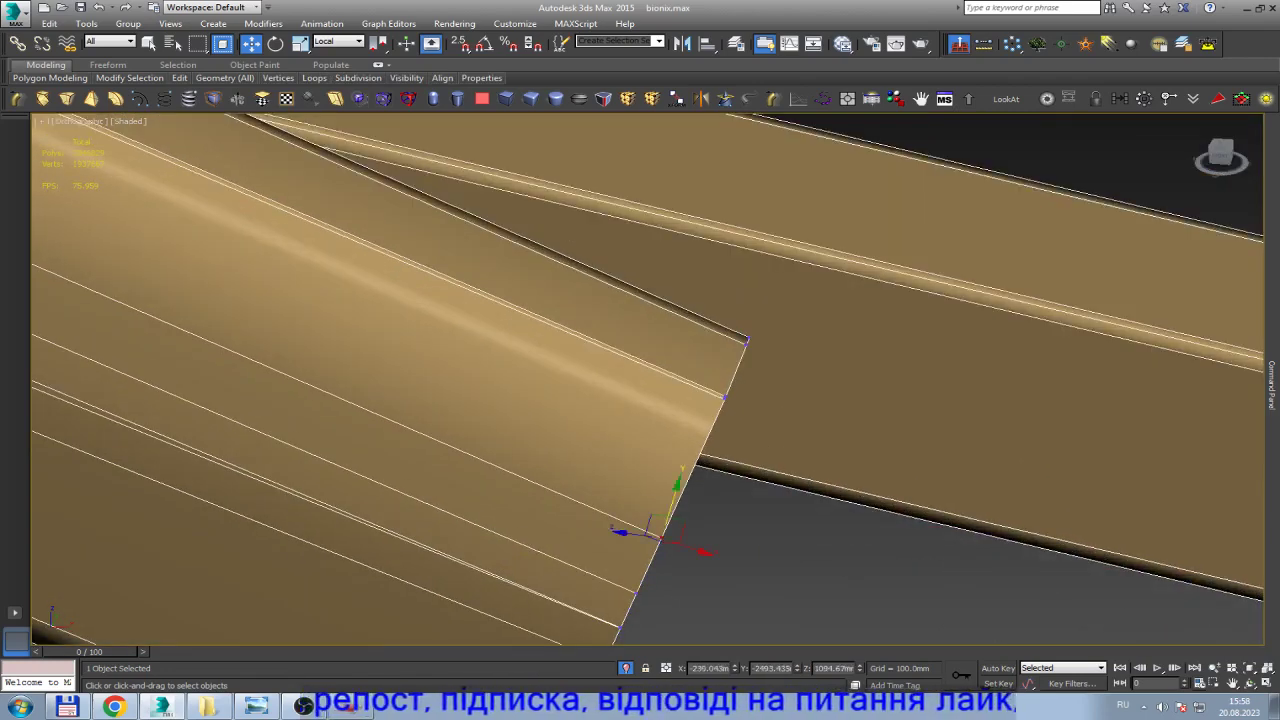
left_click_drag(650, 532, 677, 437)
right_click(677, 437)
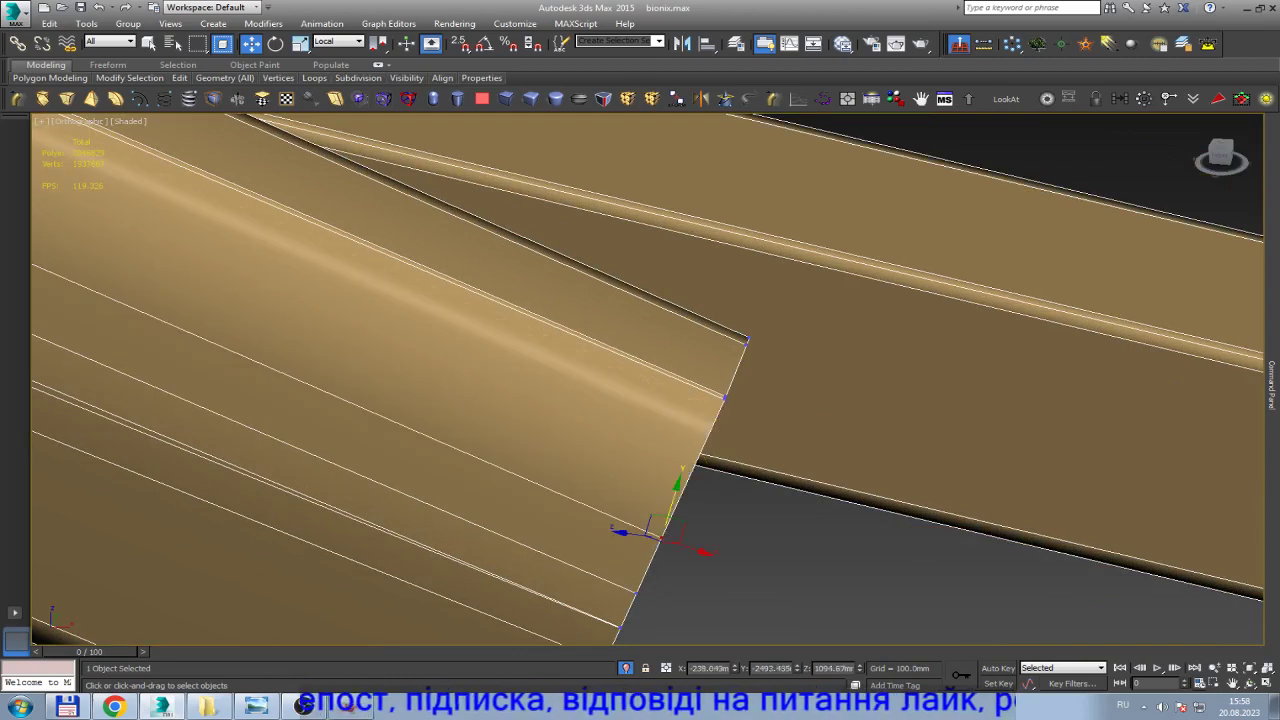
scroll(1192, 470, "down", 2)
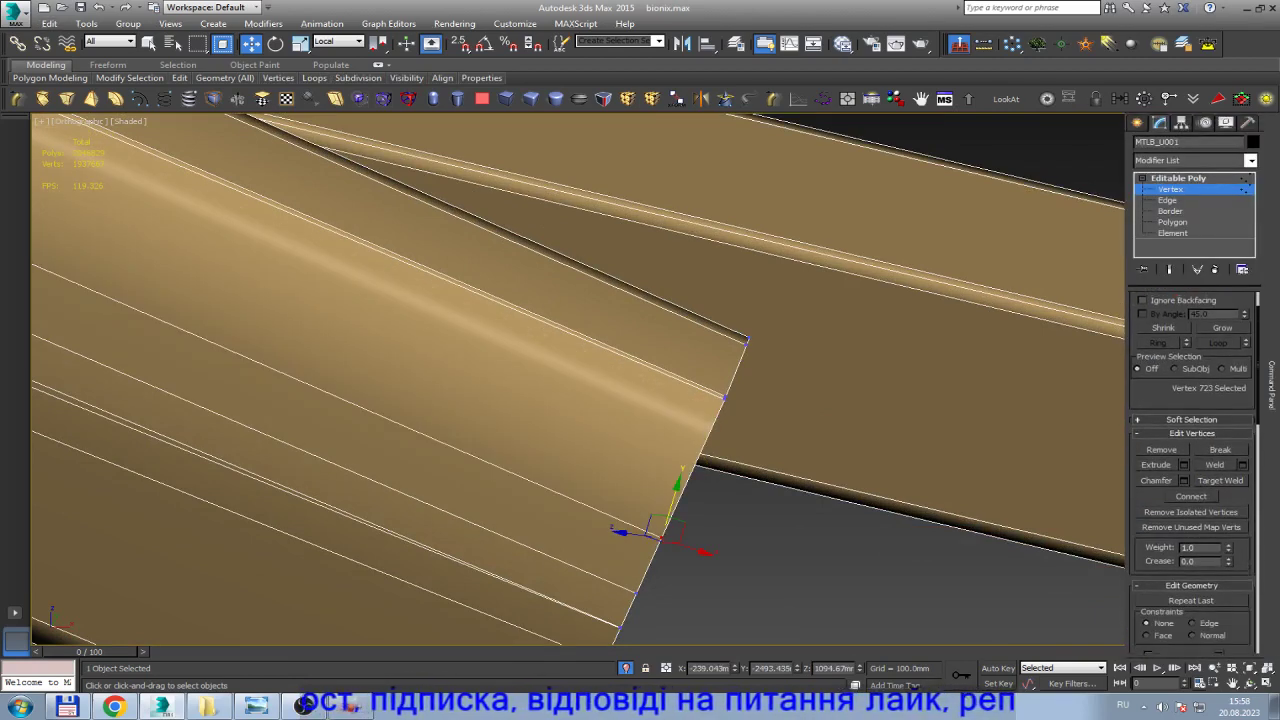
scroll(1192, 470, "down", 2)
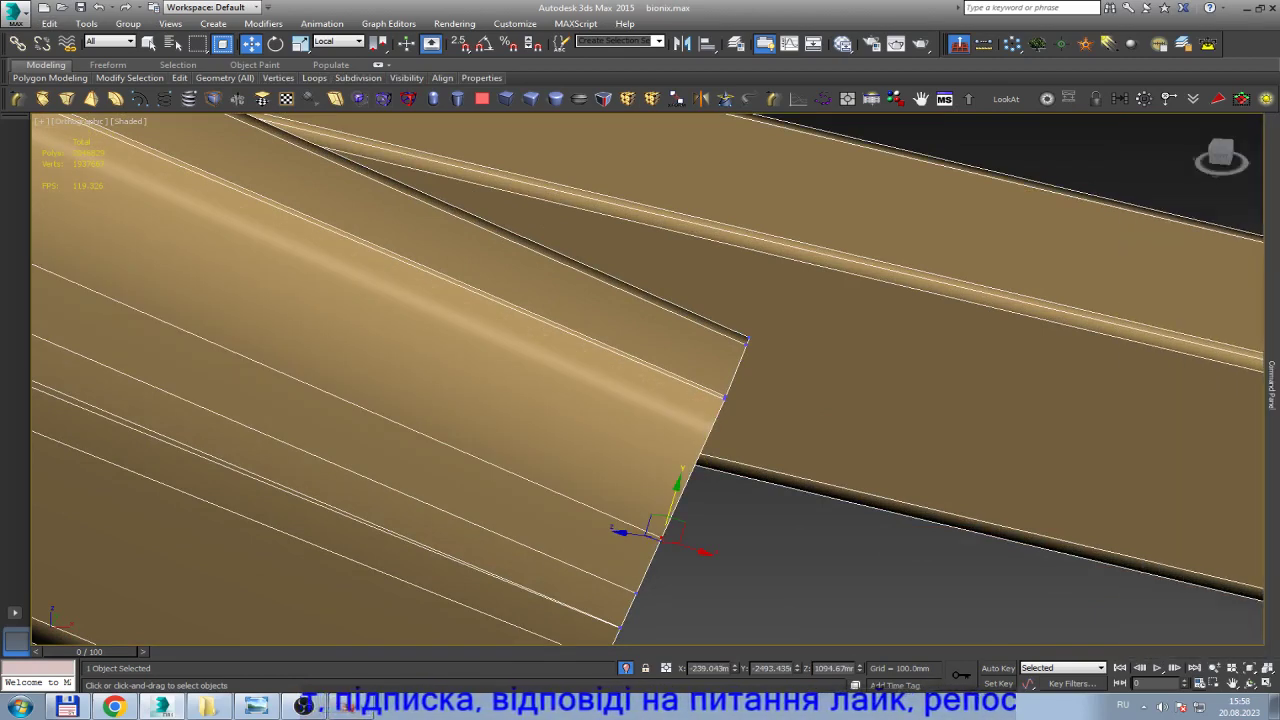
left_click_drag(676, 500, 677, 490)
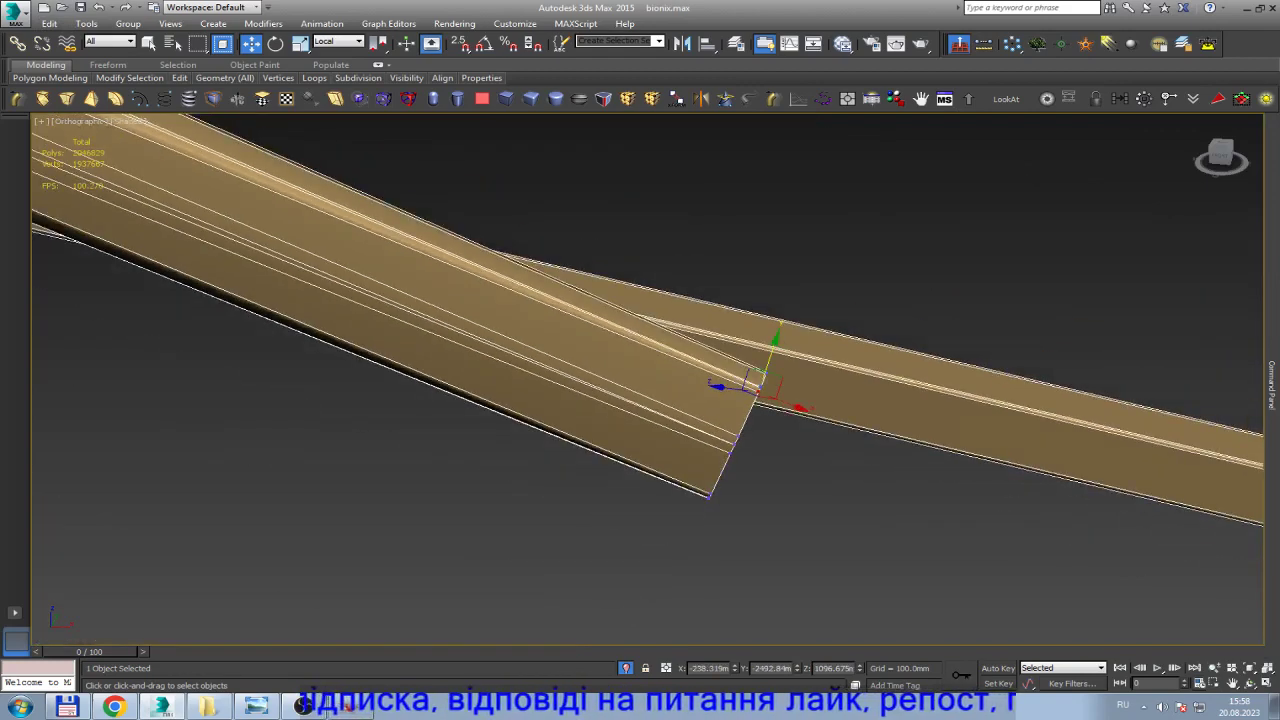
Slide two lower vertices up along the blade slab's angled end edge.
middle_click_drag(677, 490, 925, 175, "alt")
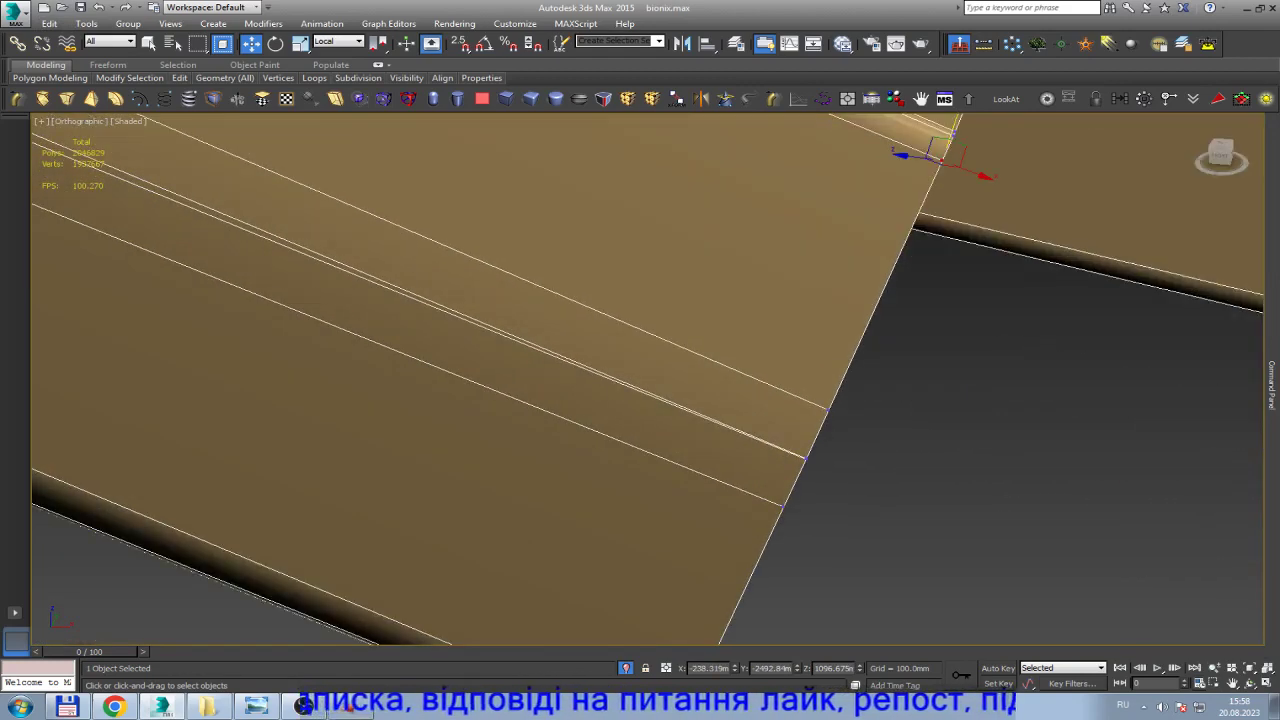
left_click(805, 395)
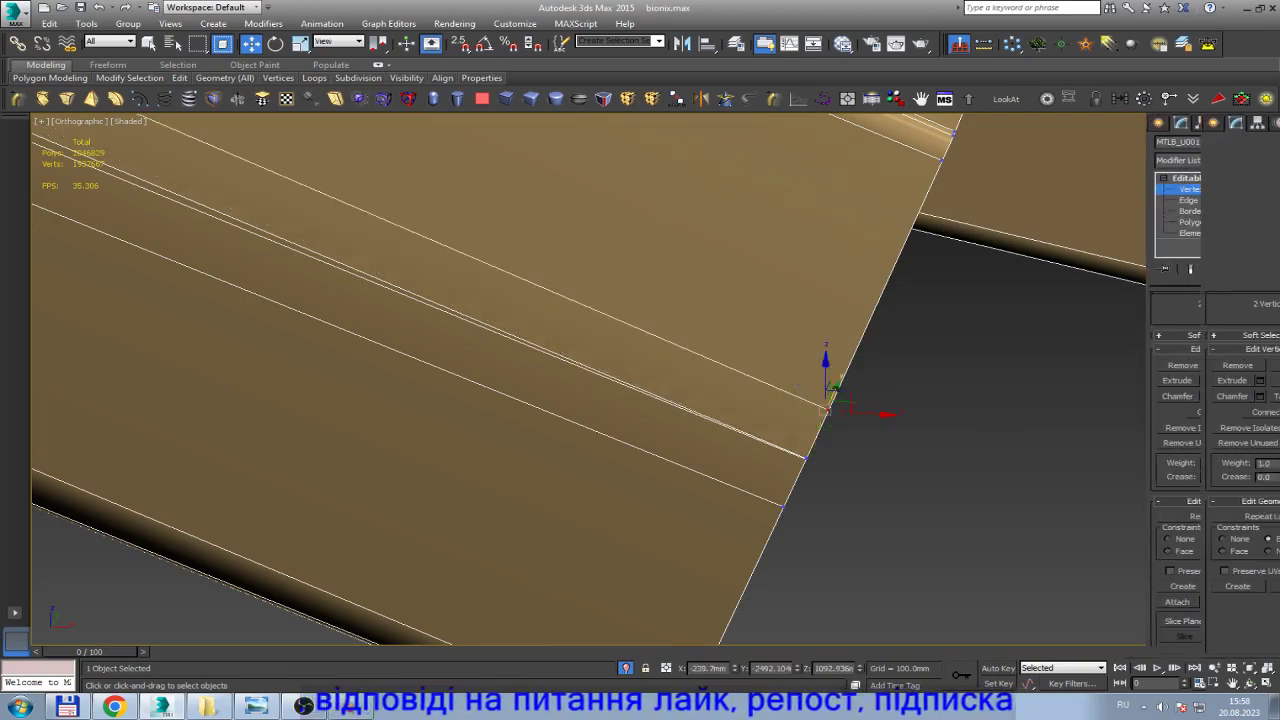
left_click_drag(828, 403, 910, 228)
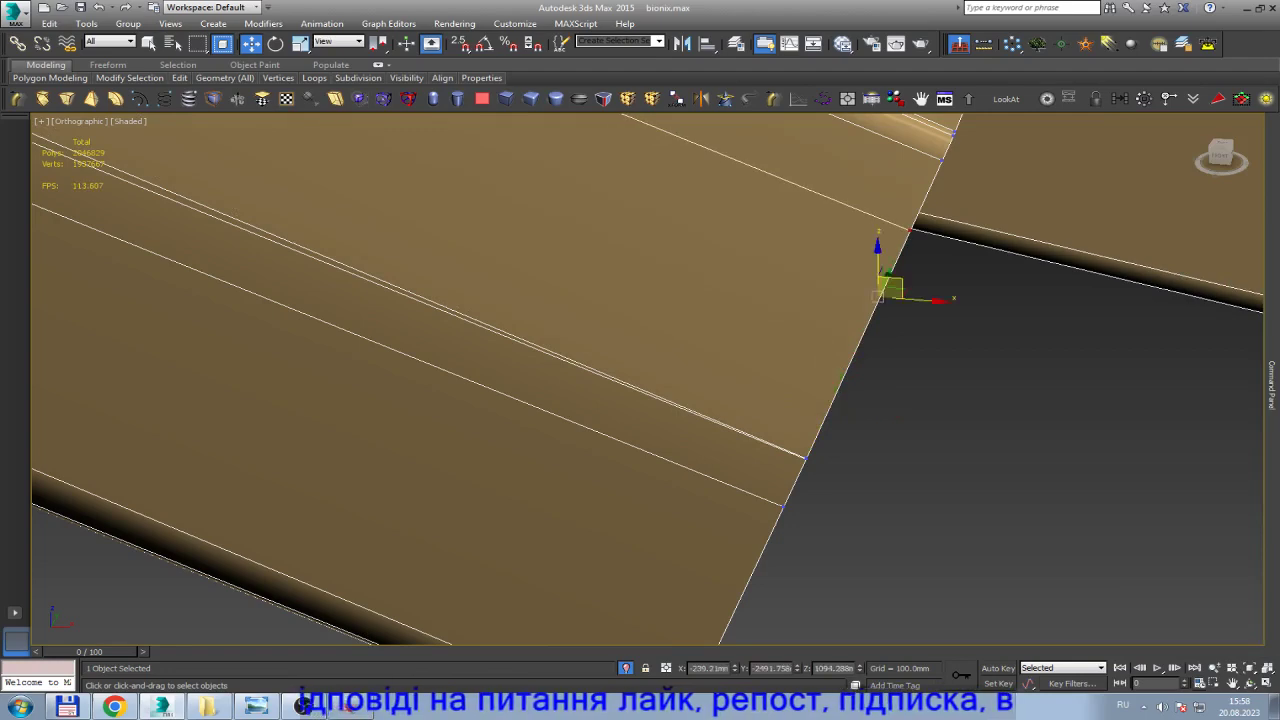
left_click(805, 457)
middle_click_drag(805, 457, 830, 445, "alt")
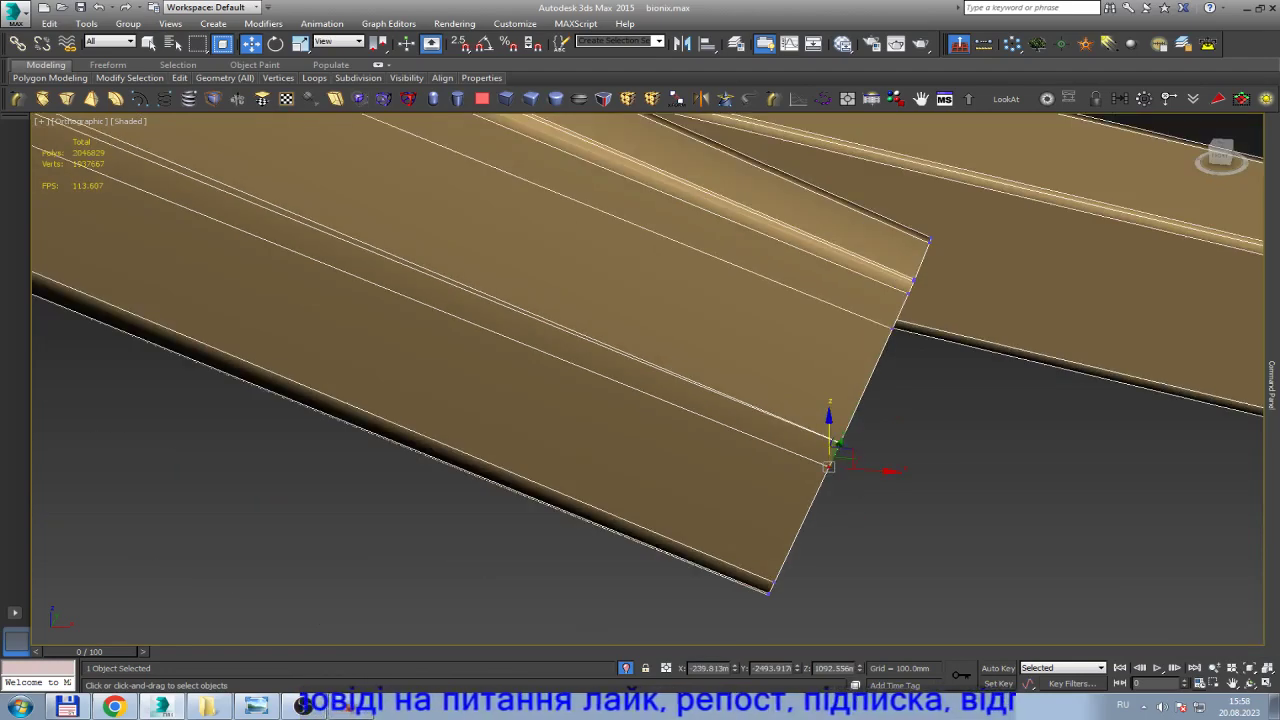
scroll(832, 440, "up", 2)
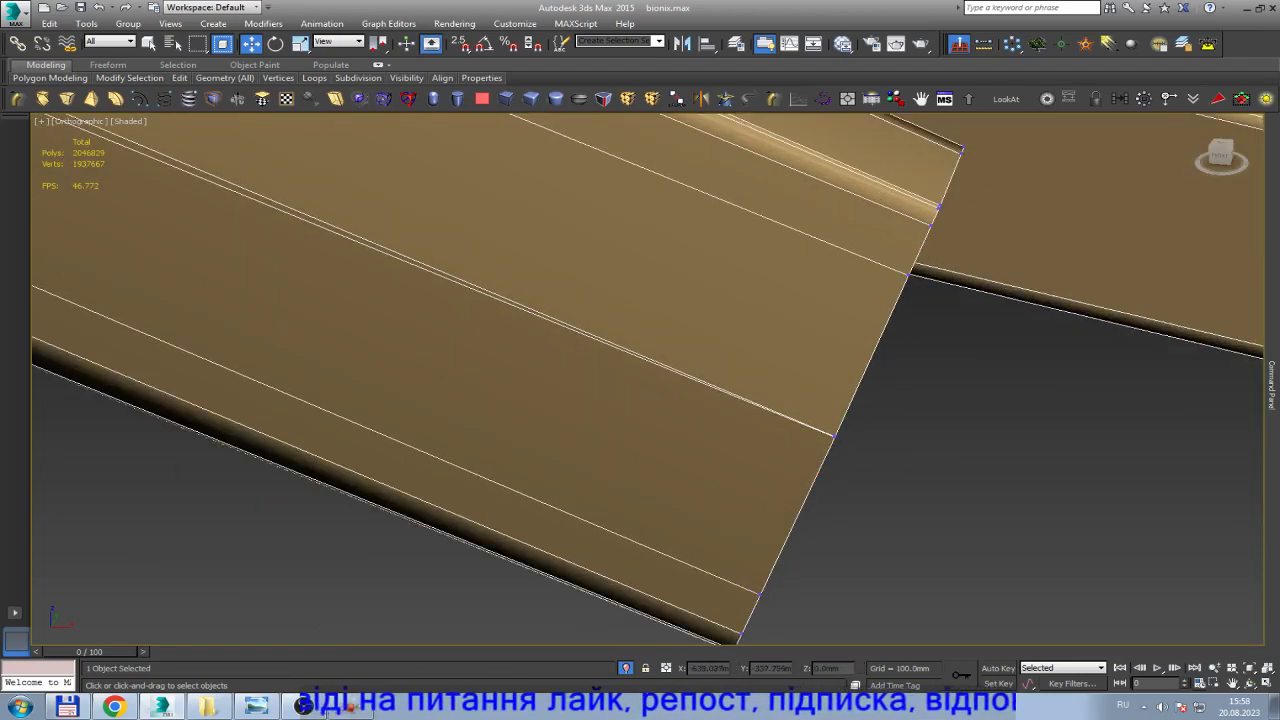
left_click_drag(836, 433, 868, 362)
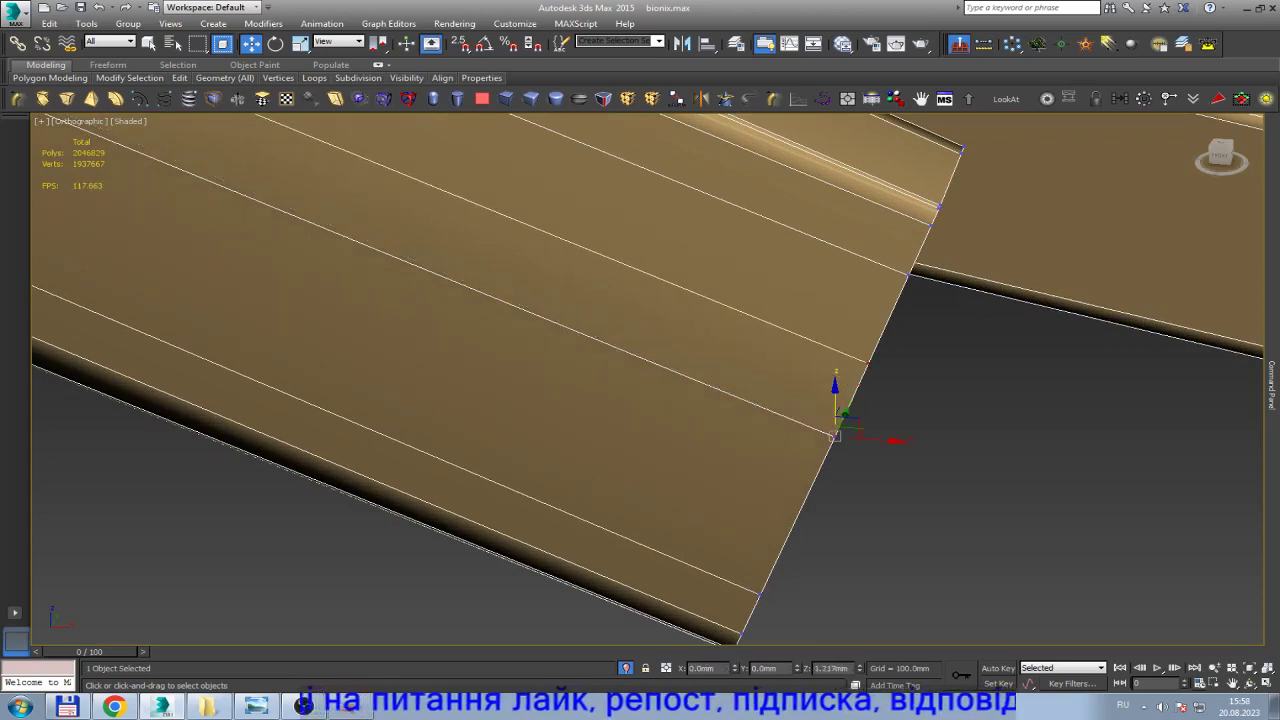
Slide the remaining slab-edge vertices down the edge and turn the view to face the beam end.
left_click(833, 436)
left_click_drag(833, 436, 797, 513)
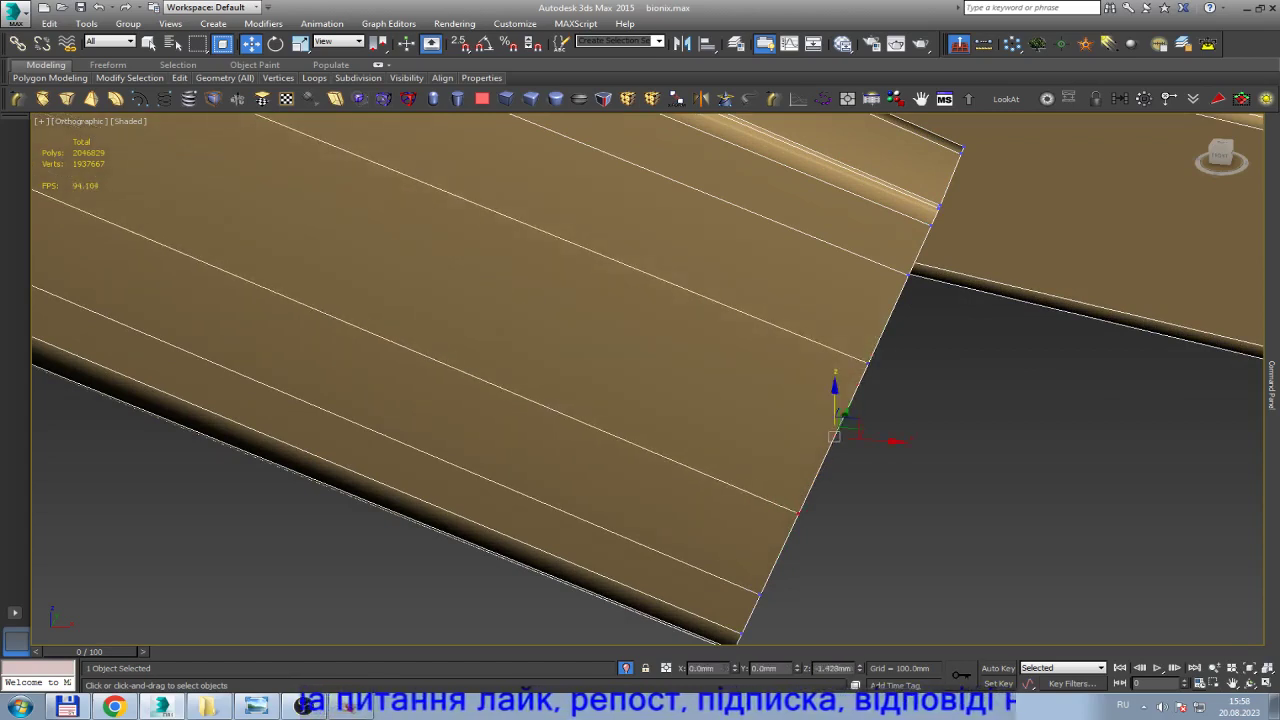
left_click(868, 362)
left_click_drag(868, 362, 851, 399)
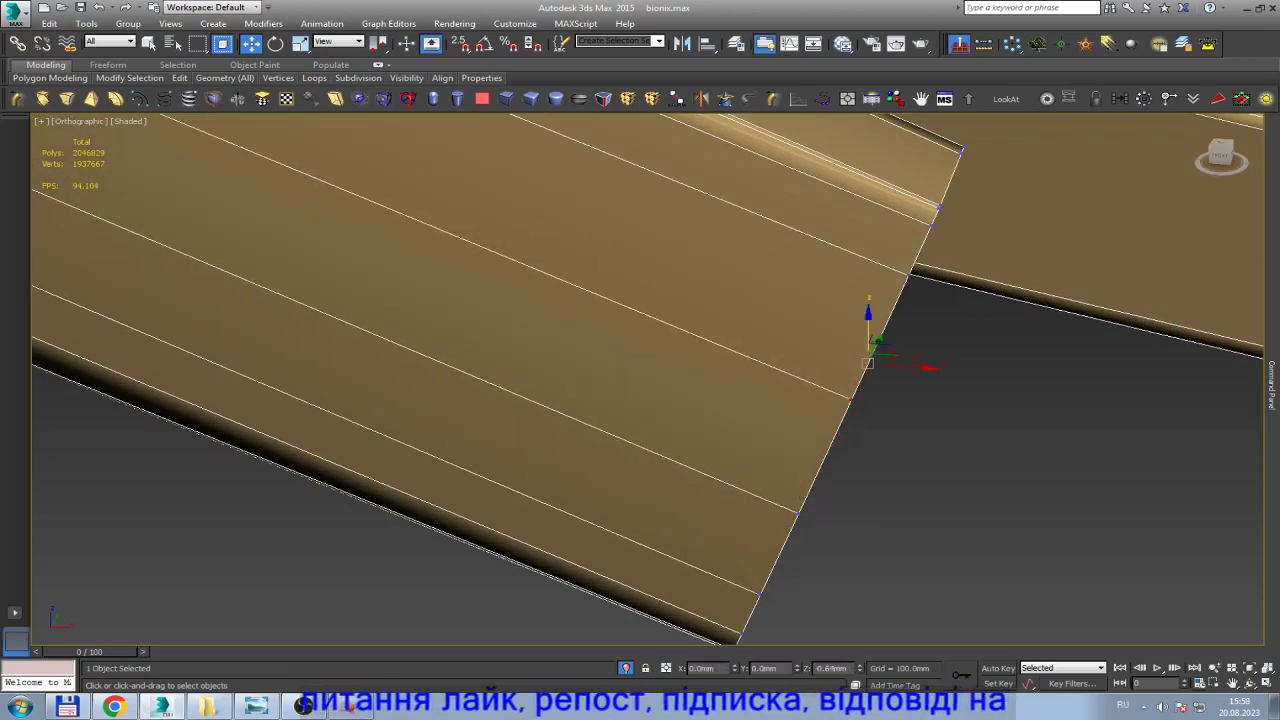
middle_click_drag(851, 399, 880, 370, "alt")
left_click(857, 466)
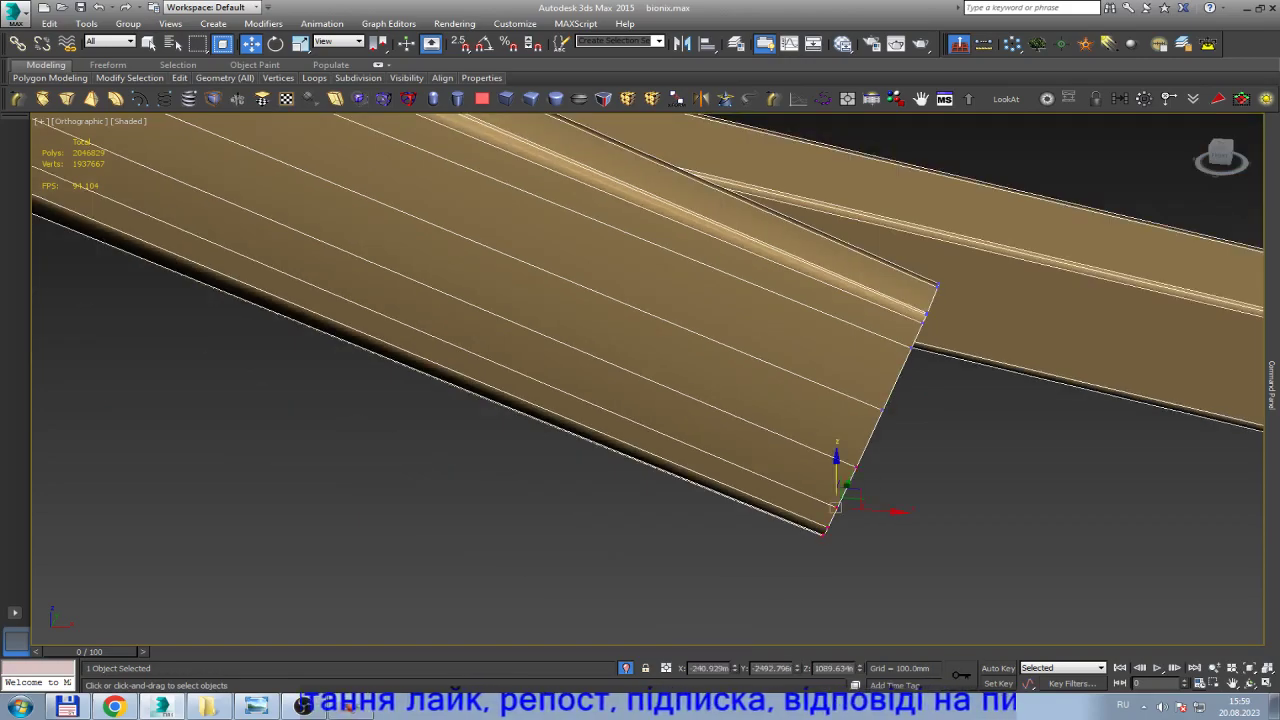
left_click(1249, 683)
left_click_drag(650, 380, 775, 372)
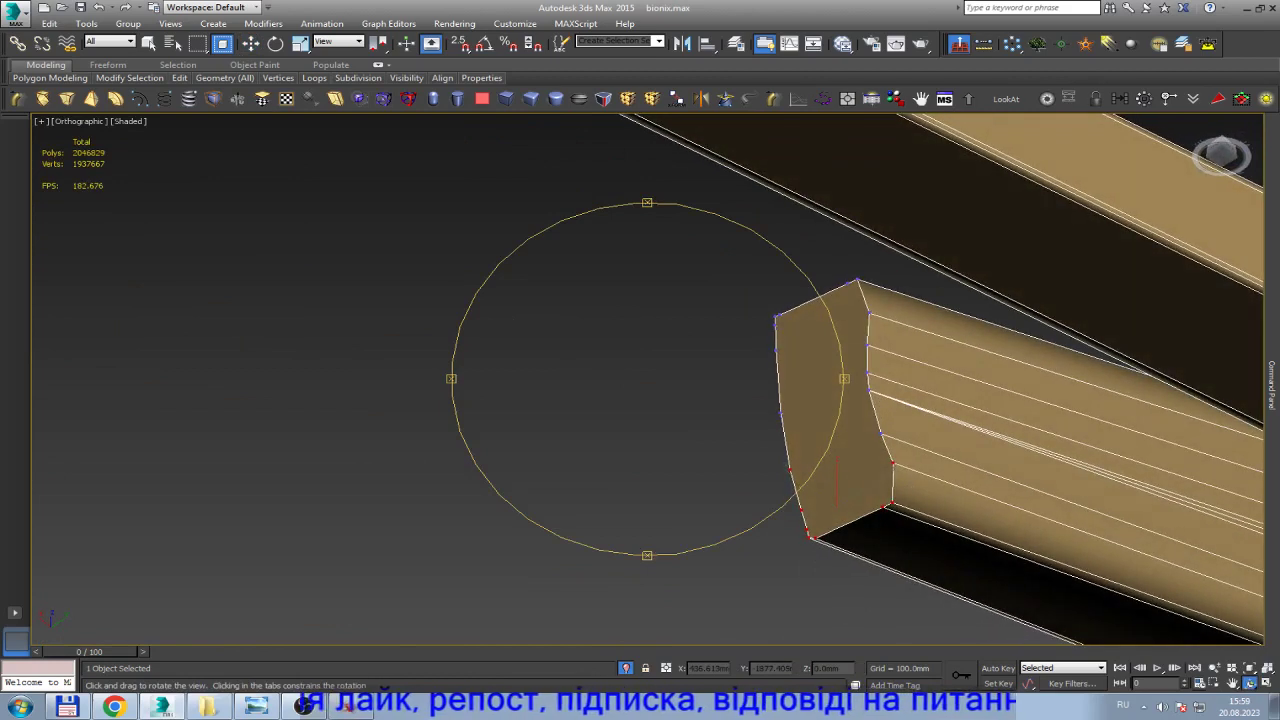
Raise the top vertex of the beam's end face.
key("w")
scroll(842, 336, "up", 2)
scroll(842, 336, "up", 2)
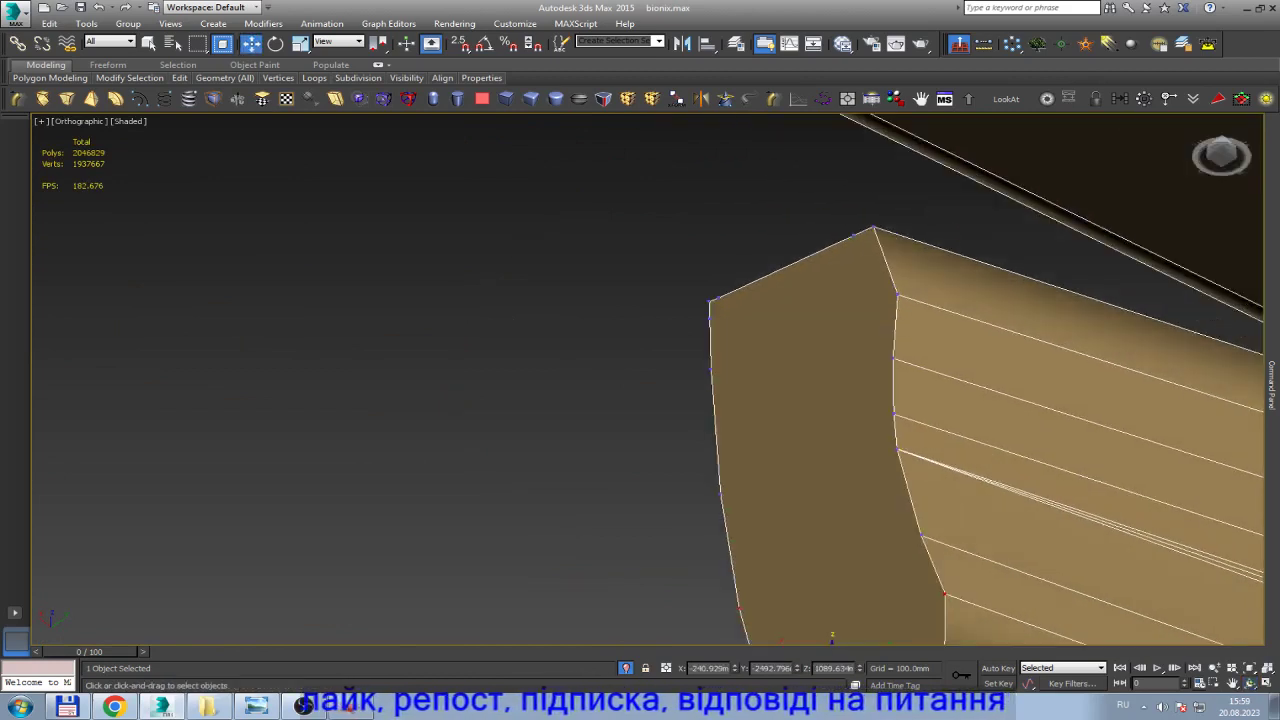
left_click(896, 292)
left_click_drag(896, 292, 882, 250)
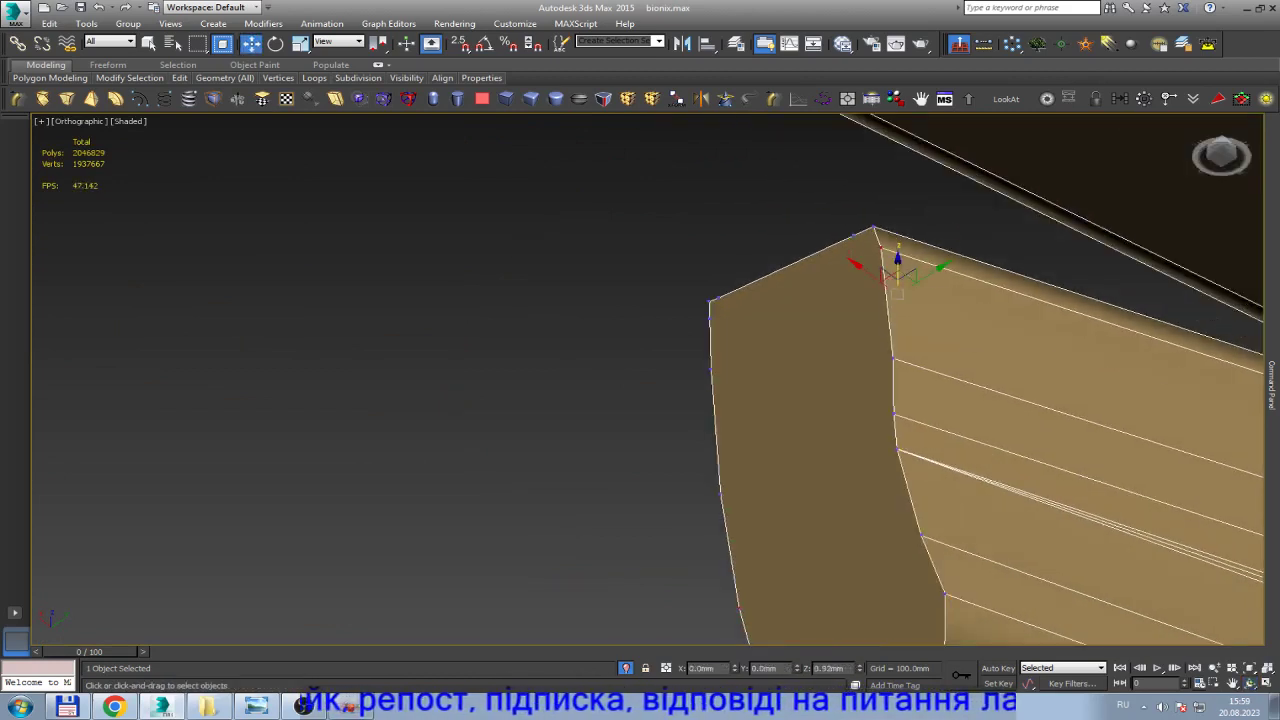
Move a lower end-edge vertex up along the edge and fine-tune its position.
middle_click_drag(900, 400, 950, 440, "alt")
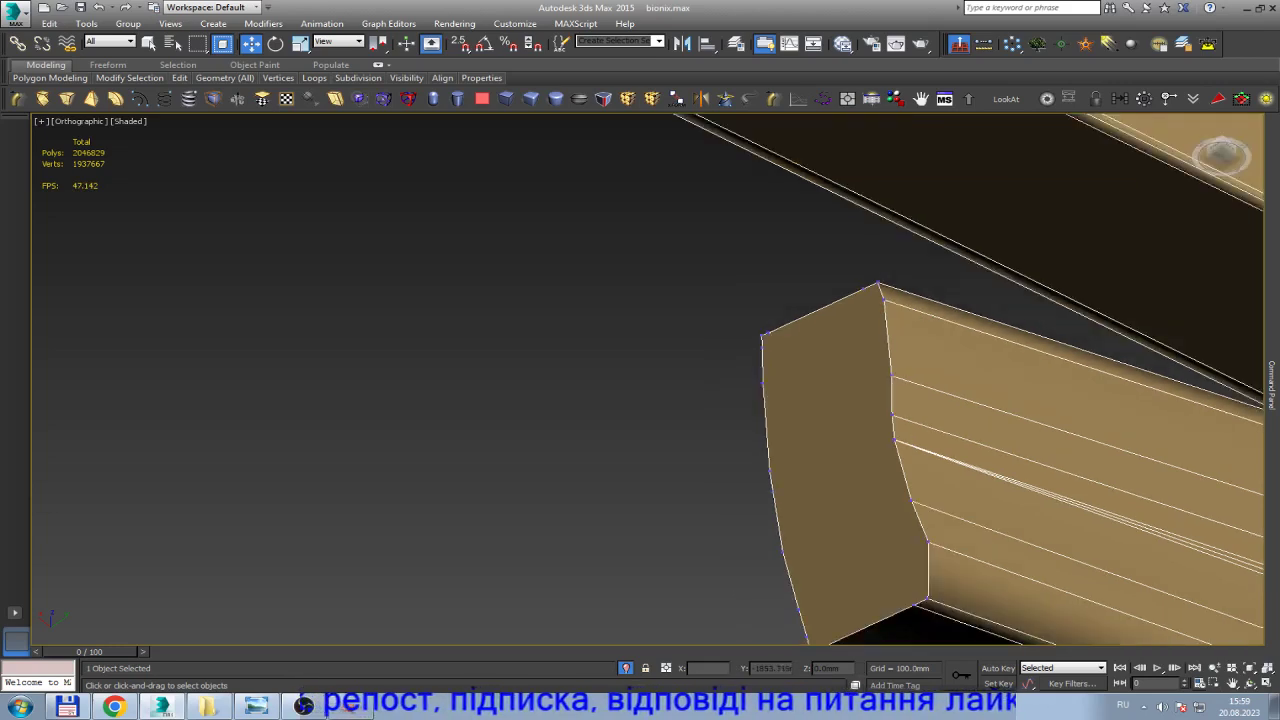
left_click(927, 535)
left_click_drag(927, 538, 908, 500)
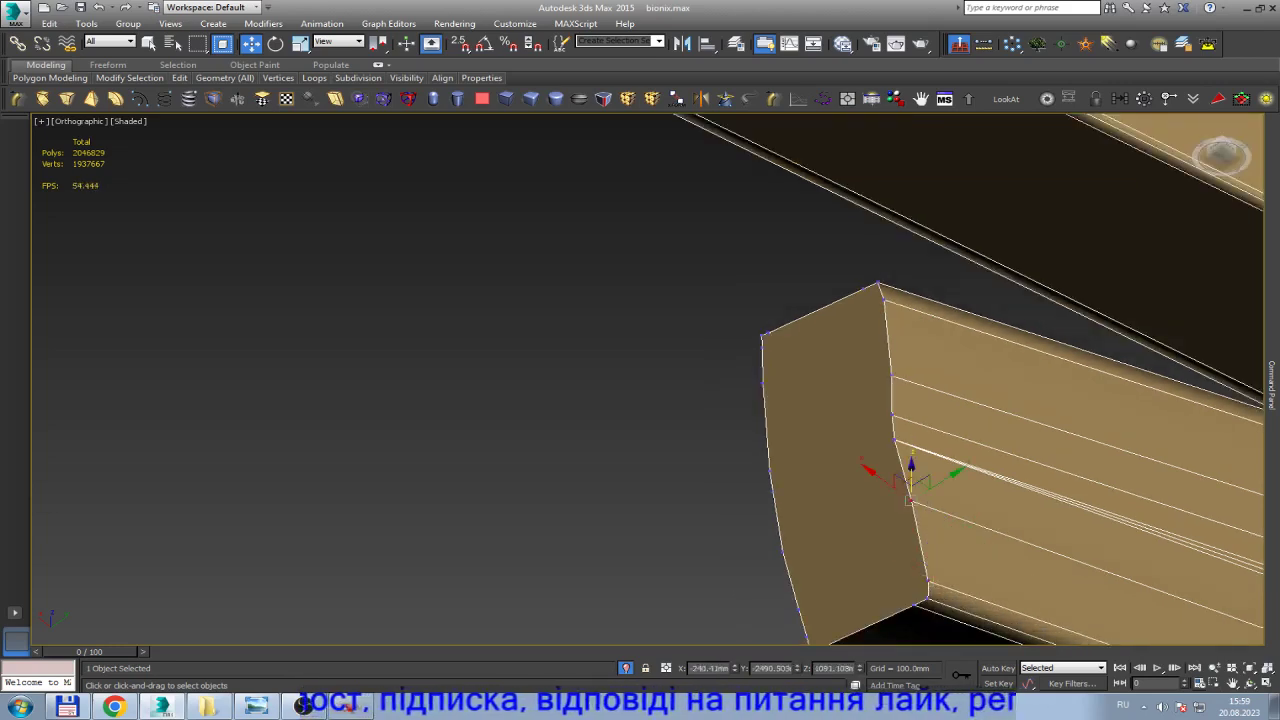
left_click_drag(910, 501, 914, 511)
scroll(892, 444, "up", 5)
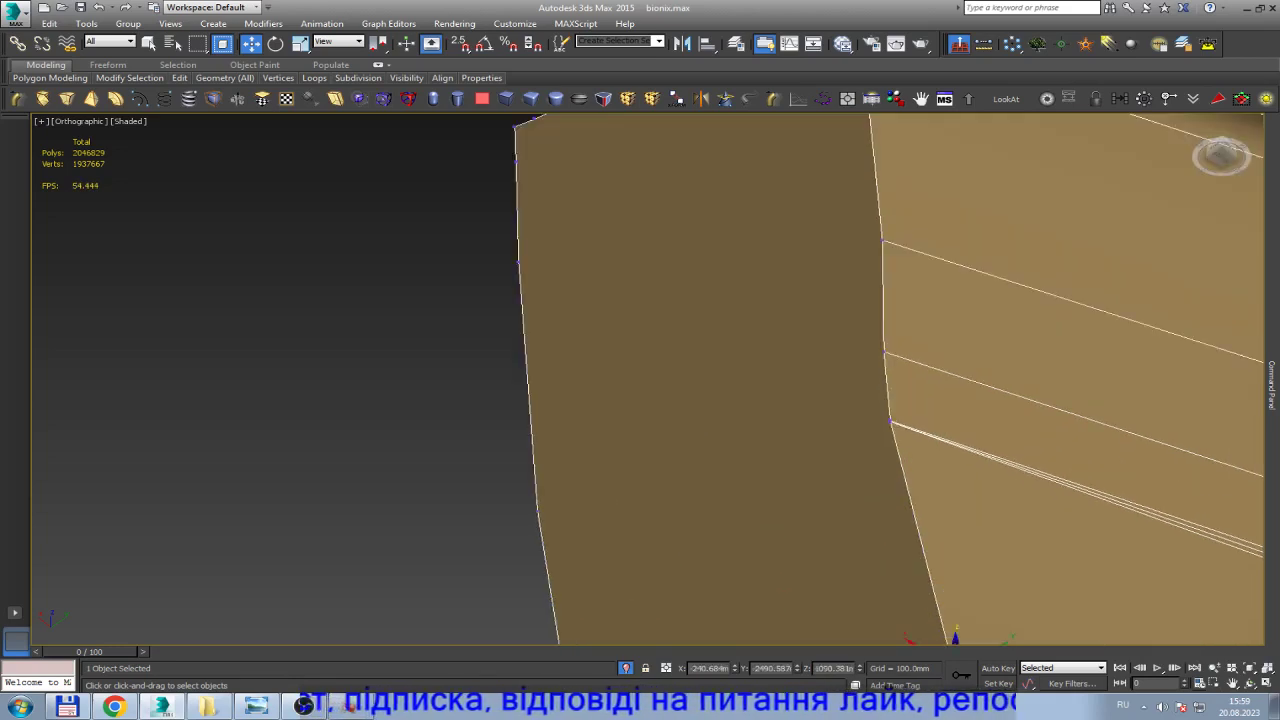
left_click_drag(889, 405, 878, 403)
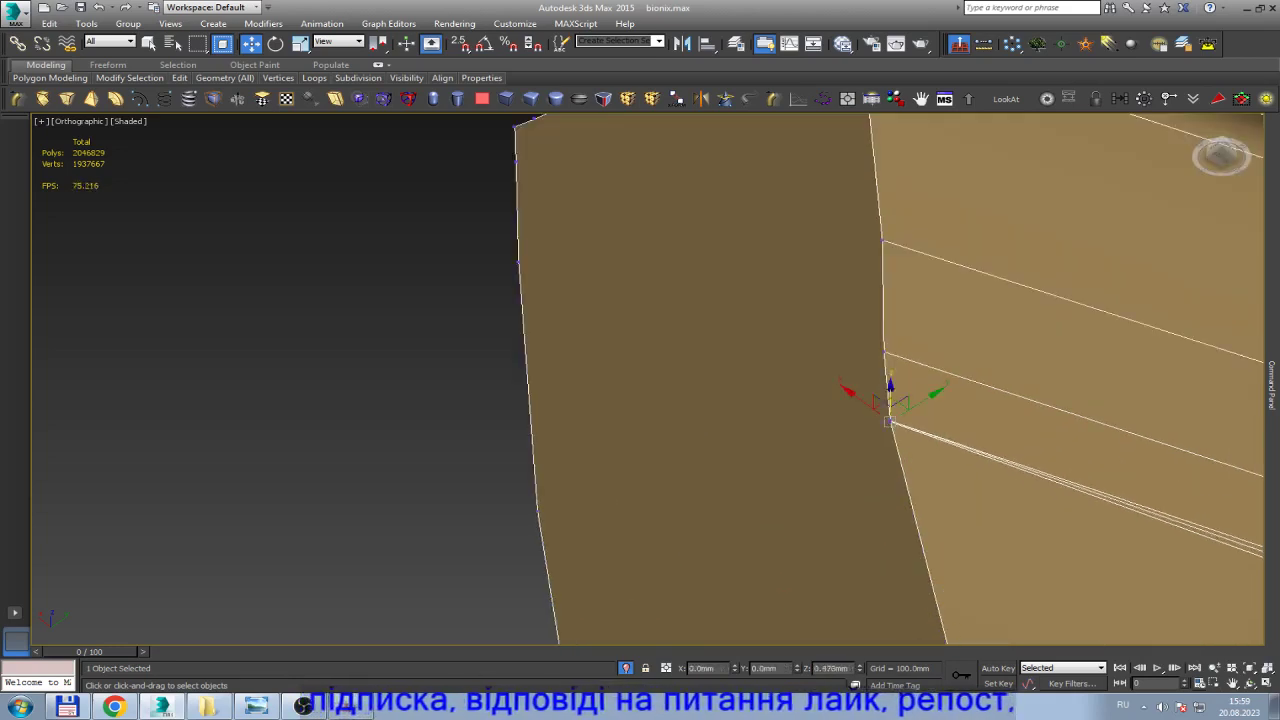
Move a vertex down the end edge, then undo the last two vertex changes.
scroll(880, 405, "up", 3)
scroll(880, 405, "up", 2)
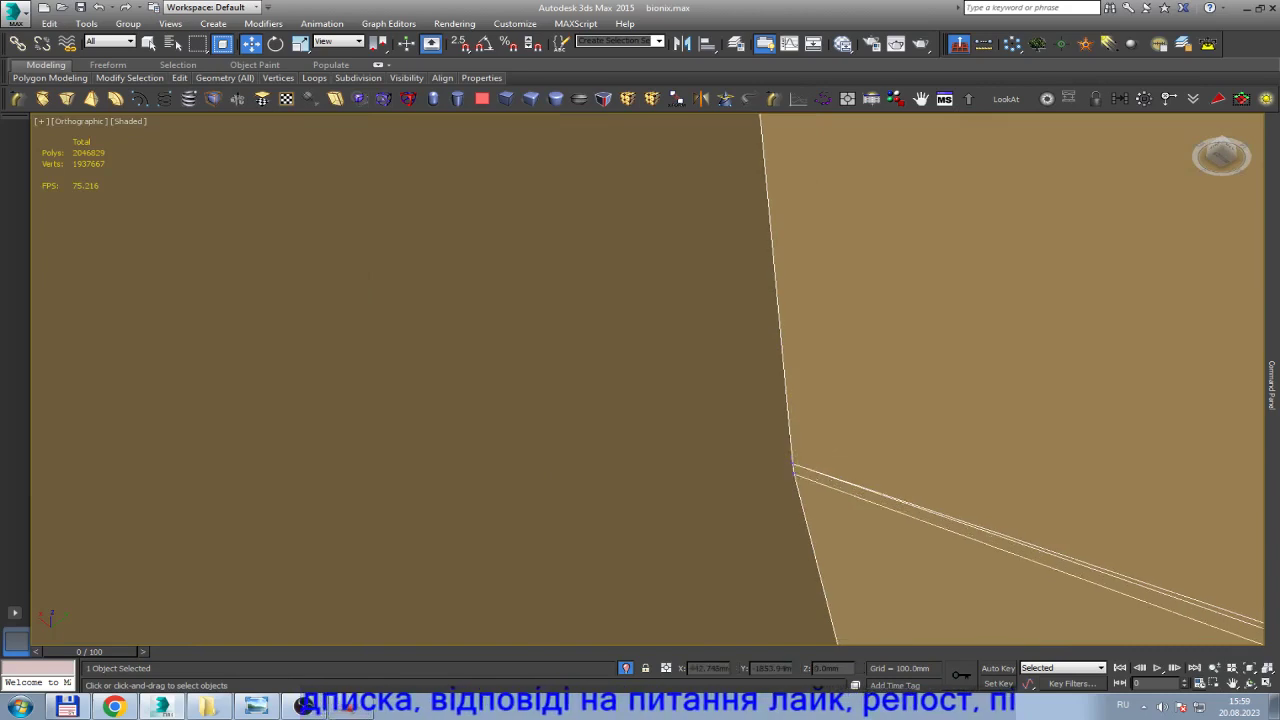
middle_click_drag(880, 405, 890, 407)
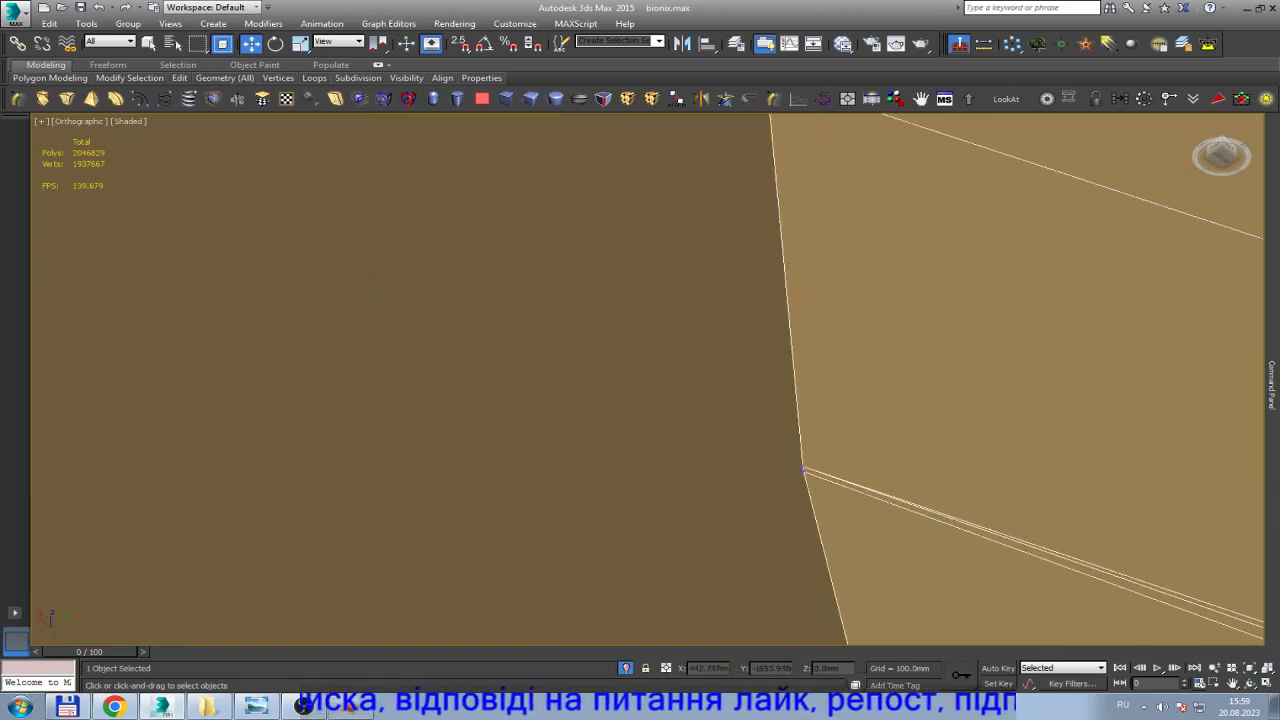
scroll(830, 390, "down", 2)
scroll(835, 385, "down", 2)
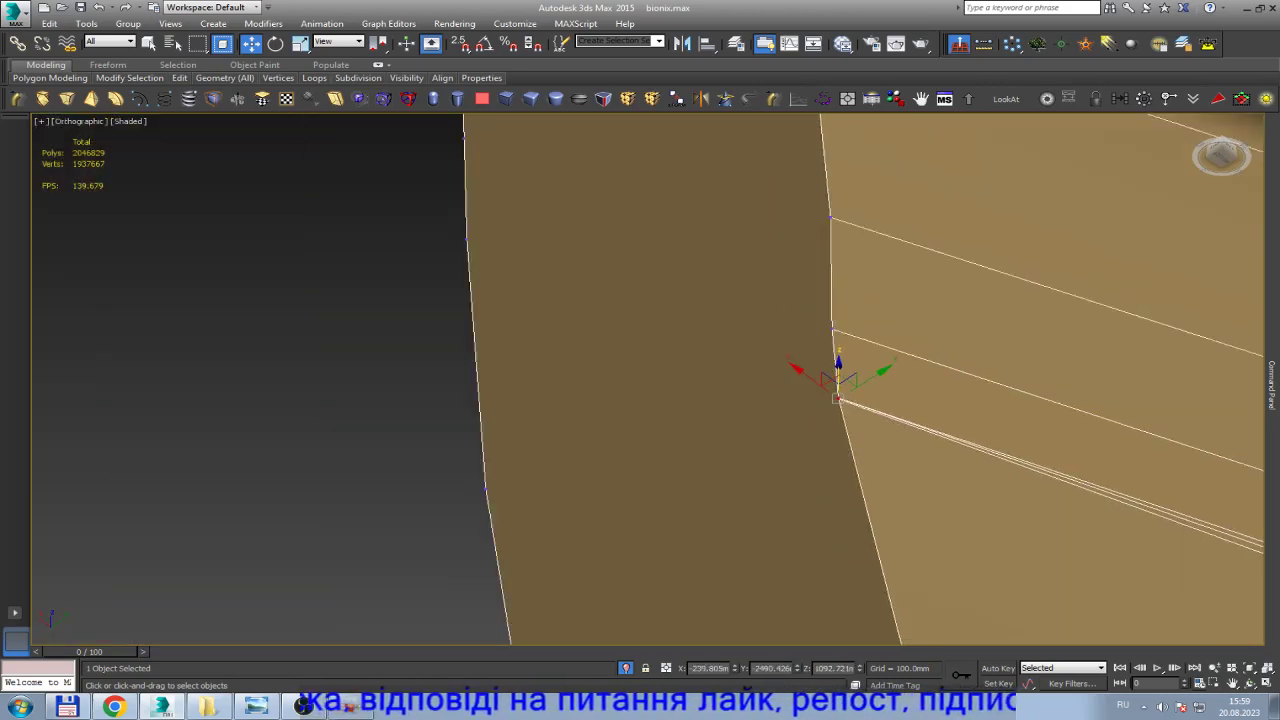
scroll(860, 400, "down", 2)
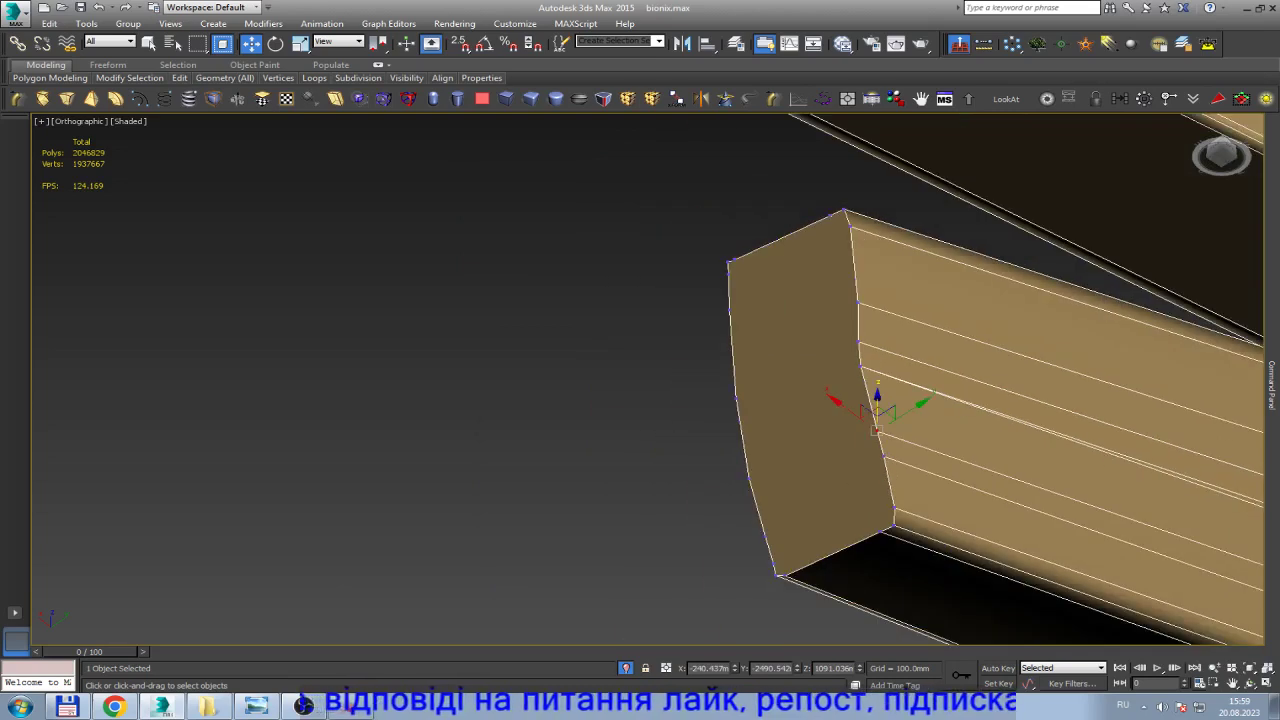
left_click_drag(877, 405, 888, 455)
left_click(886, 478)
key("ctrl+z")
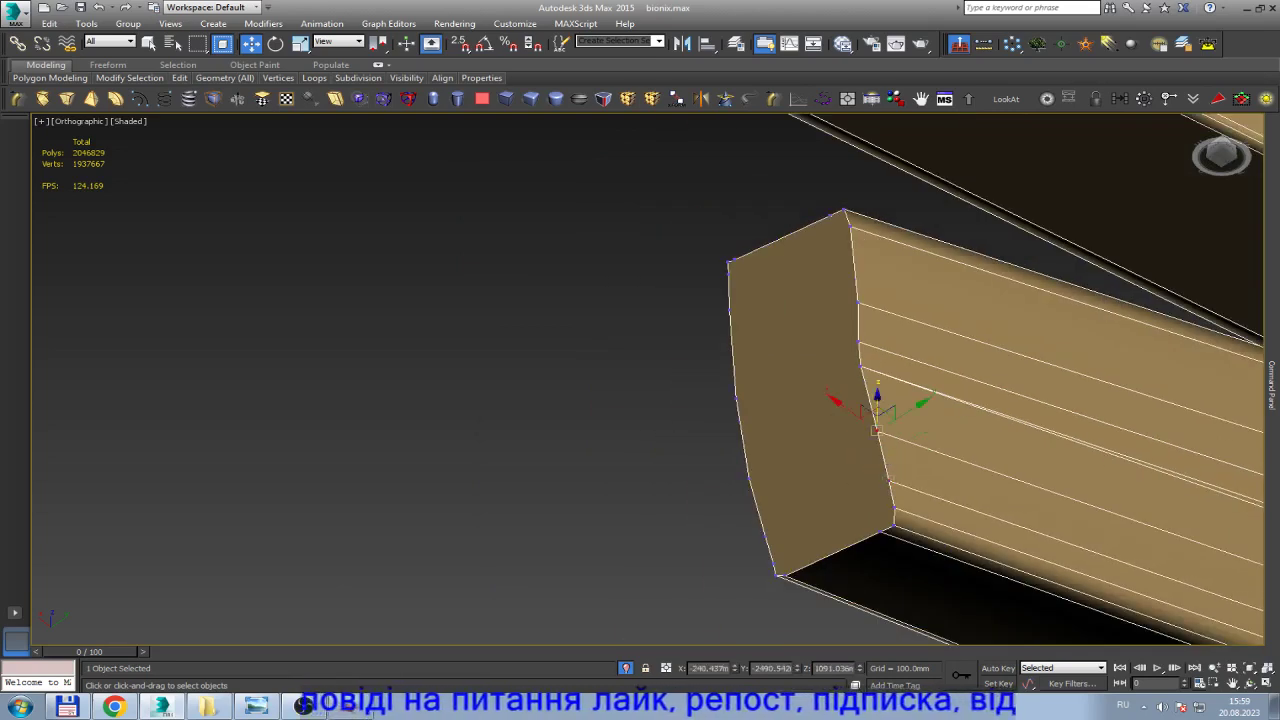
key("ctrl+z")
key("ctrl+z")
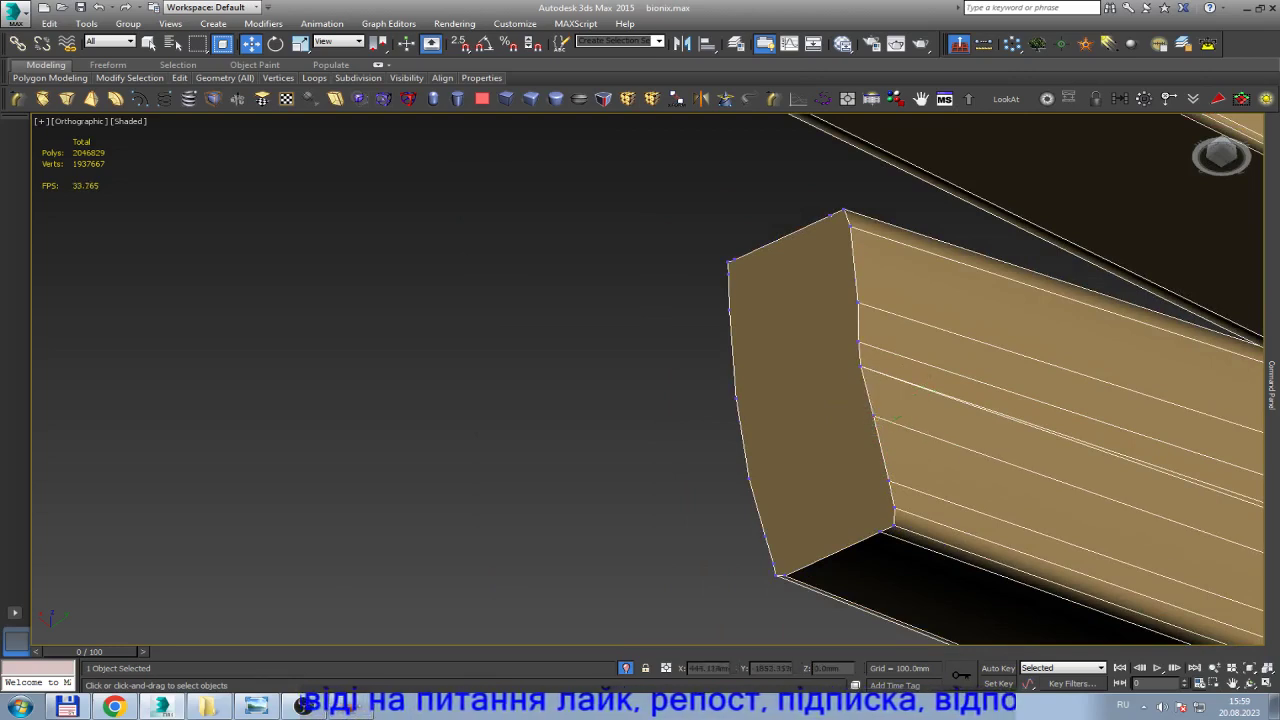
Raise two front-edge vertices of the end face into line.
left_click(858, 301)
left_click_drag(858, 301, 851, 228)
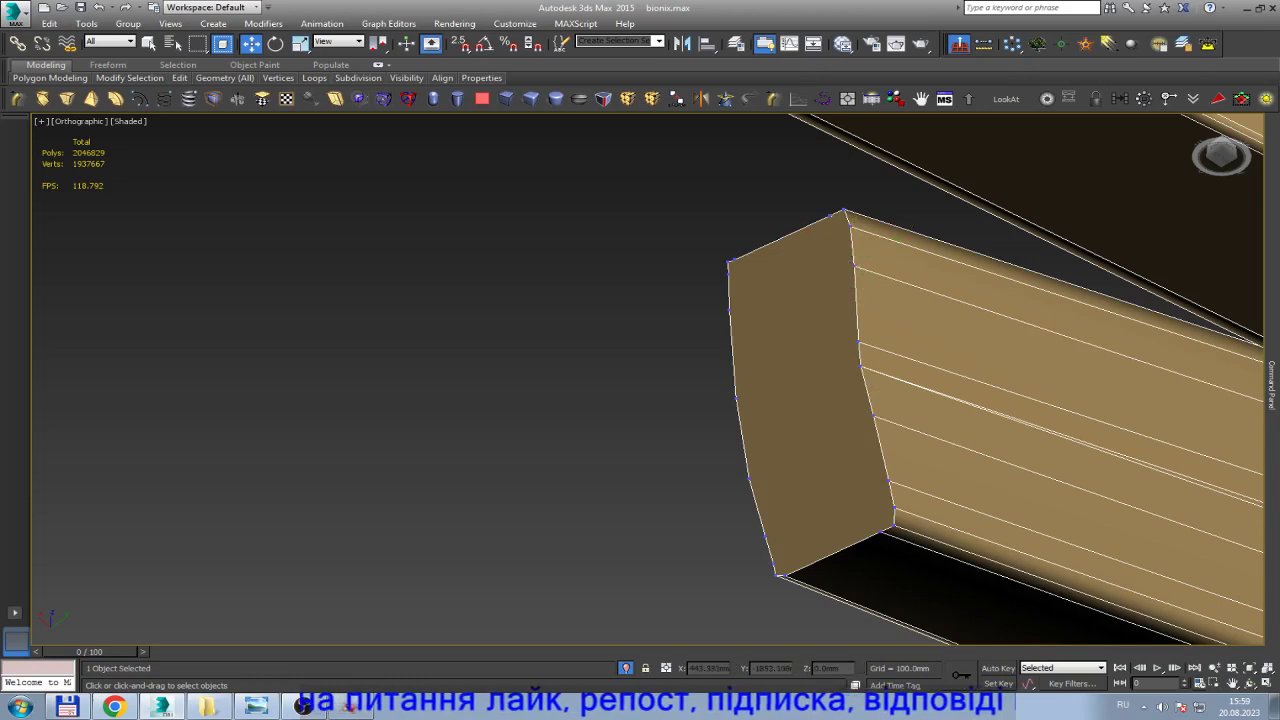
left_click(857, 306)
left_click_drag(857, 306, 850, 297)
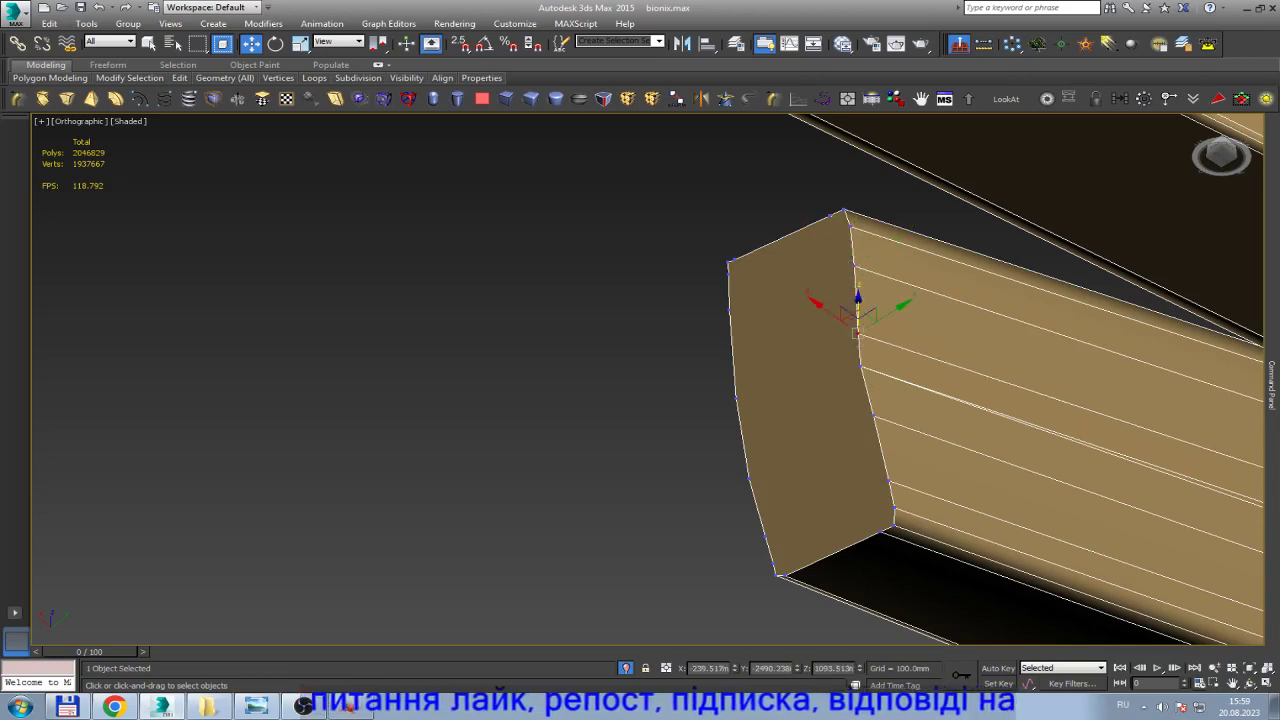
Nudge a lower front-edge vertex, then connect the top corner vertex to the upper edge.
left_click(858, 346)
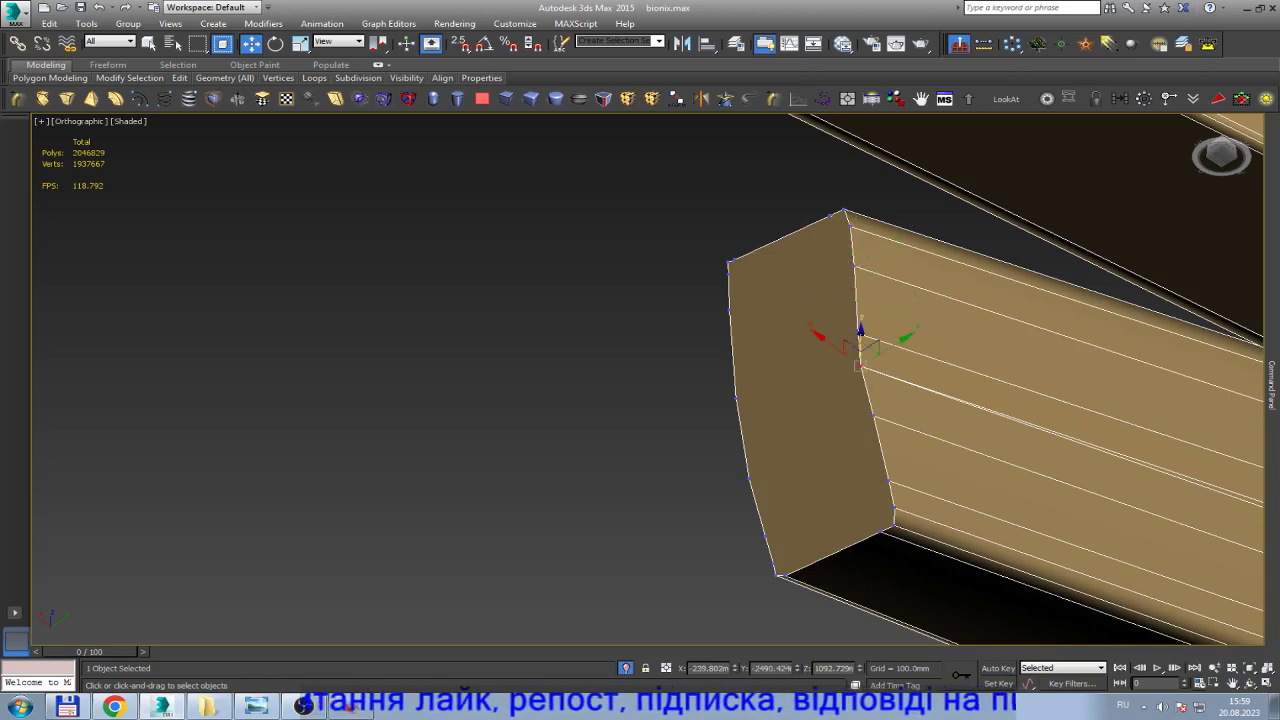
mouse_move(858, 346)
left_mouse_down()
mouse_move(858, 331)
mouse_move(860, 346)
left_mouse_up()
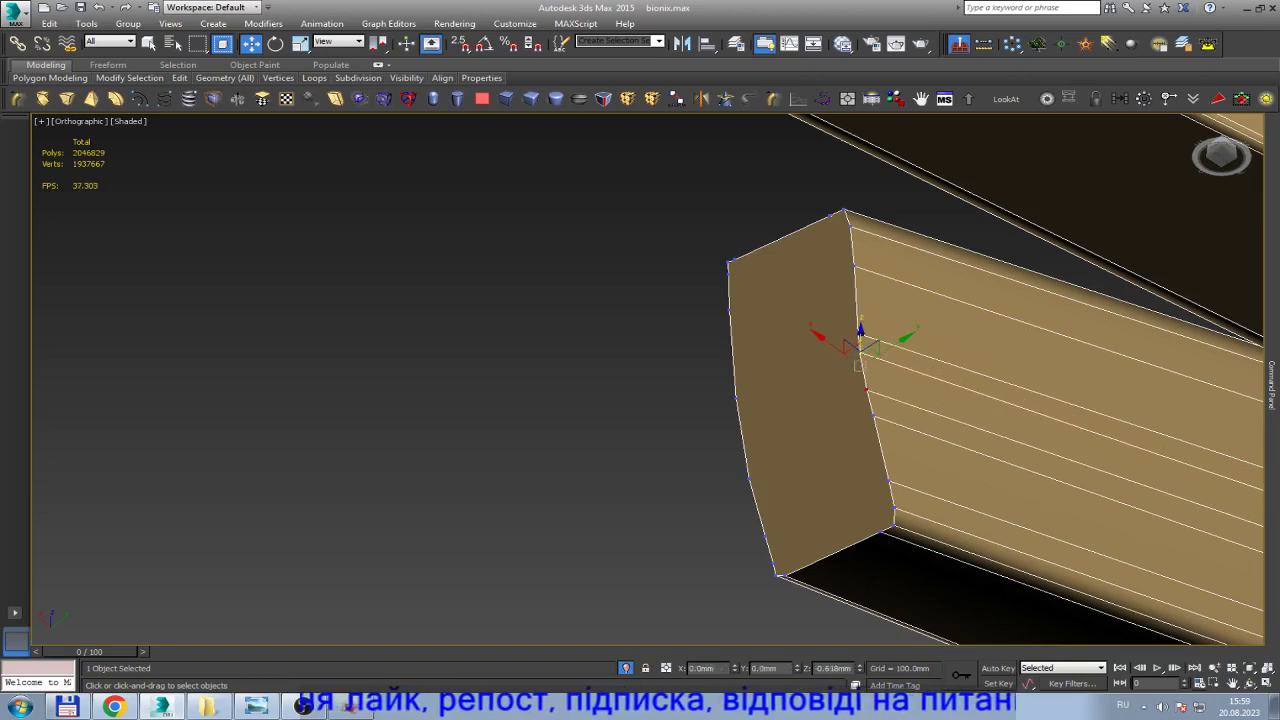
left_click(860, 346)
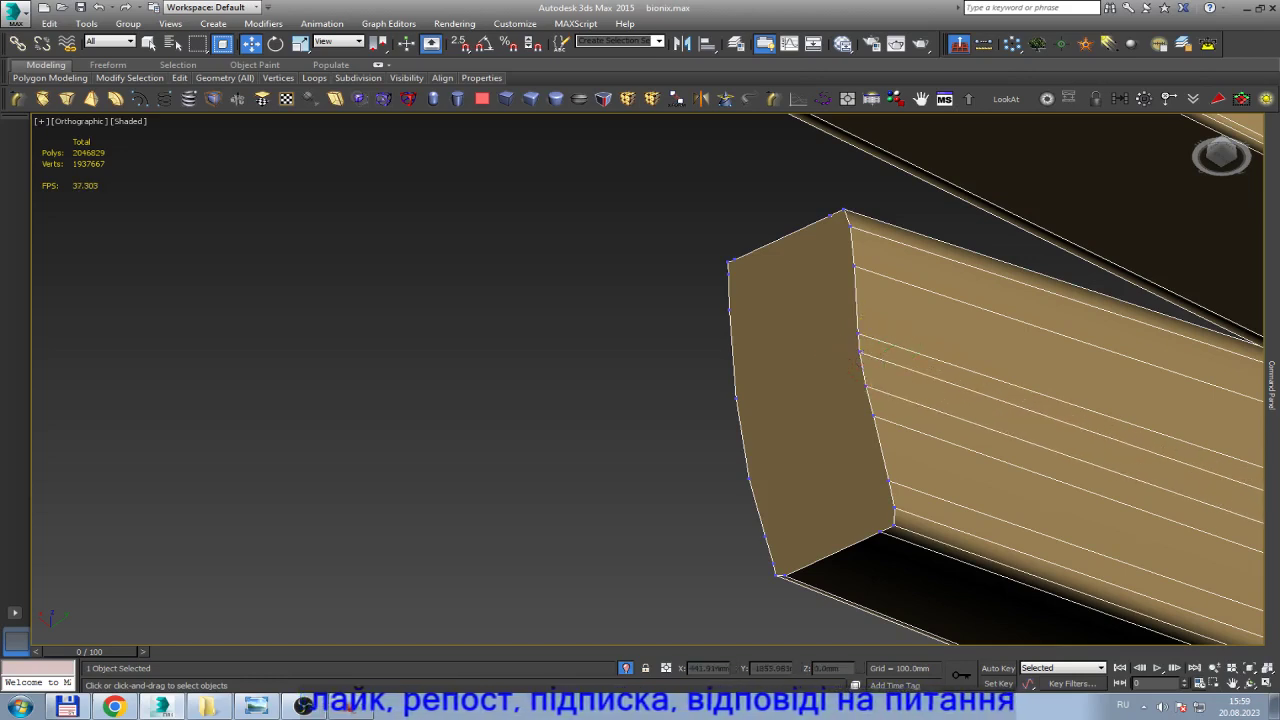
scroll(833, 221, "up", 3)
left_click(858, 205)
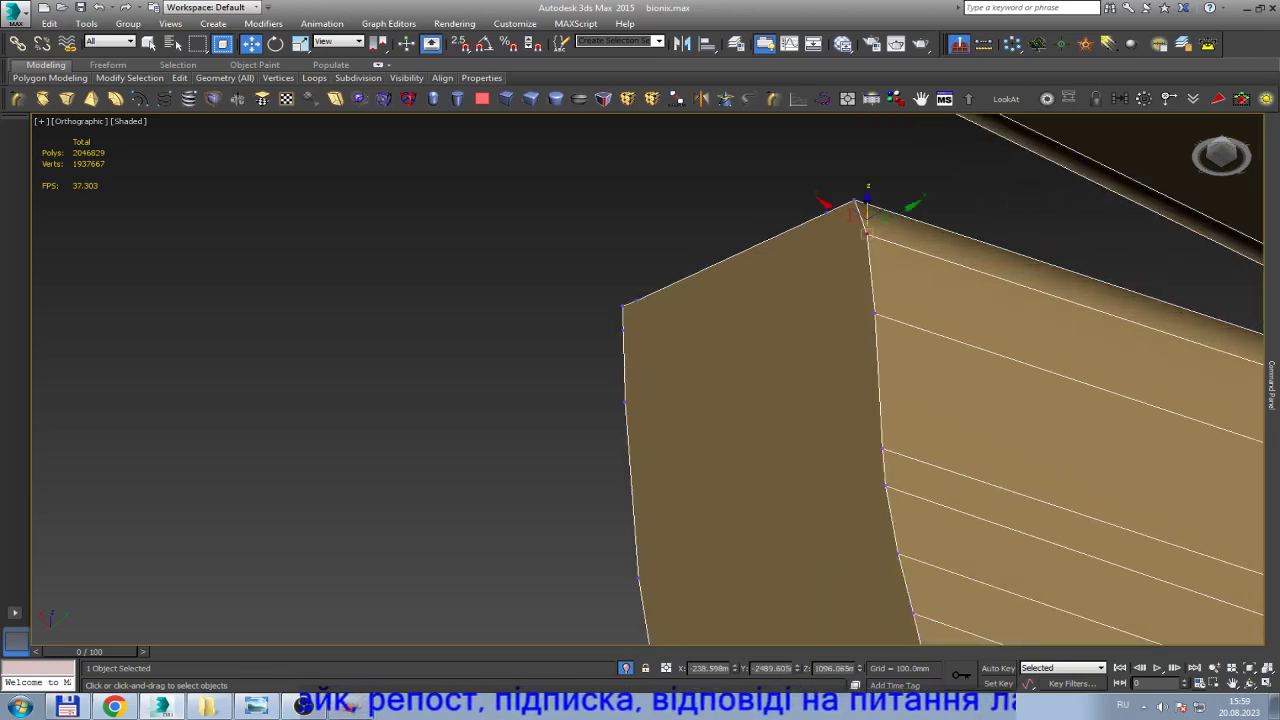
left_click(745, 256)
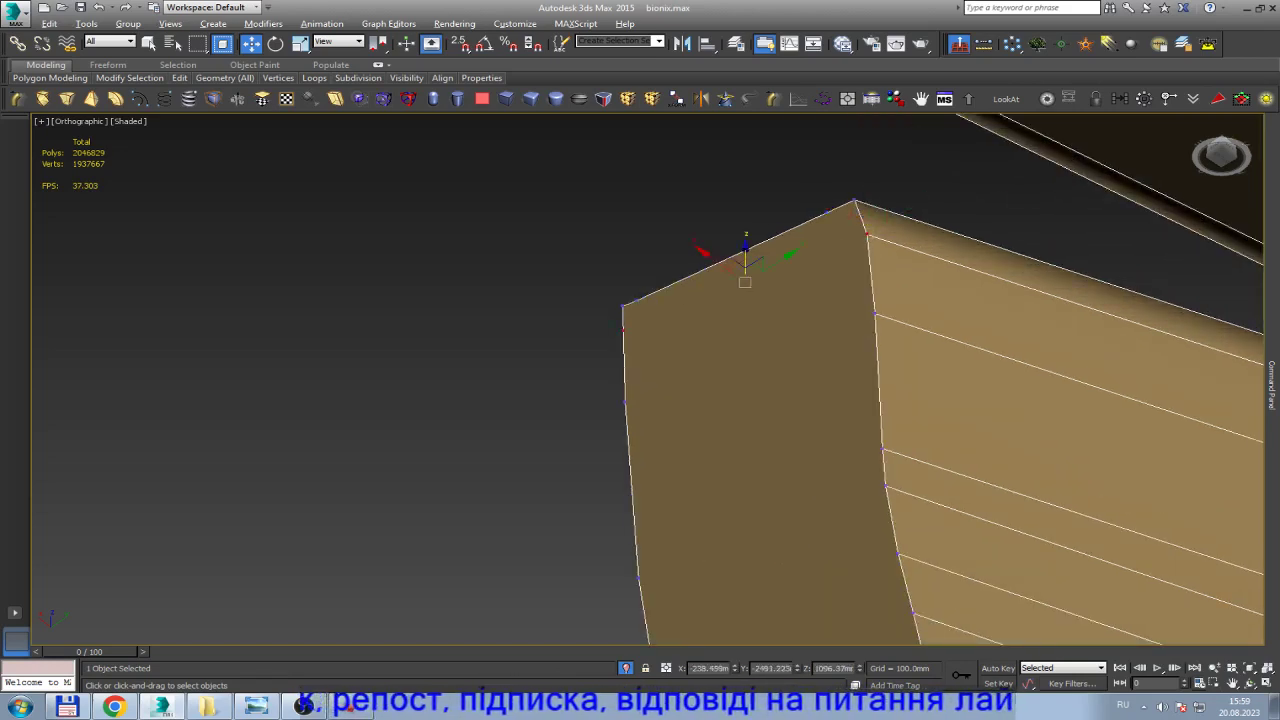
key("ctrl+shift+e")
Connect two more opposite vertex pairs across the beam's end face.
left_click(875, 315)
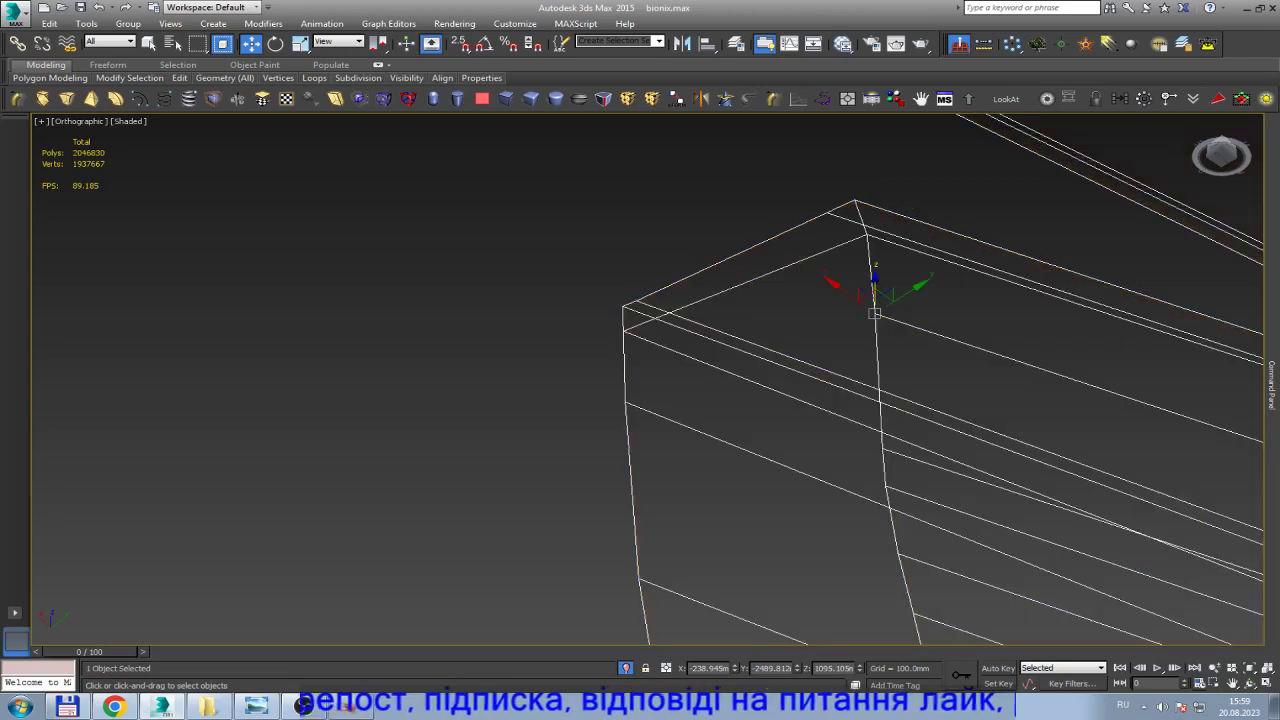
left_click(625, 403, "ctrl")
key("ctrl+shift+e")
middle_click_drag(750, 360, 790, 400, "alt")
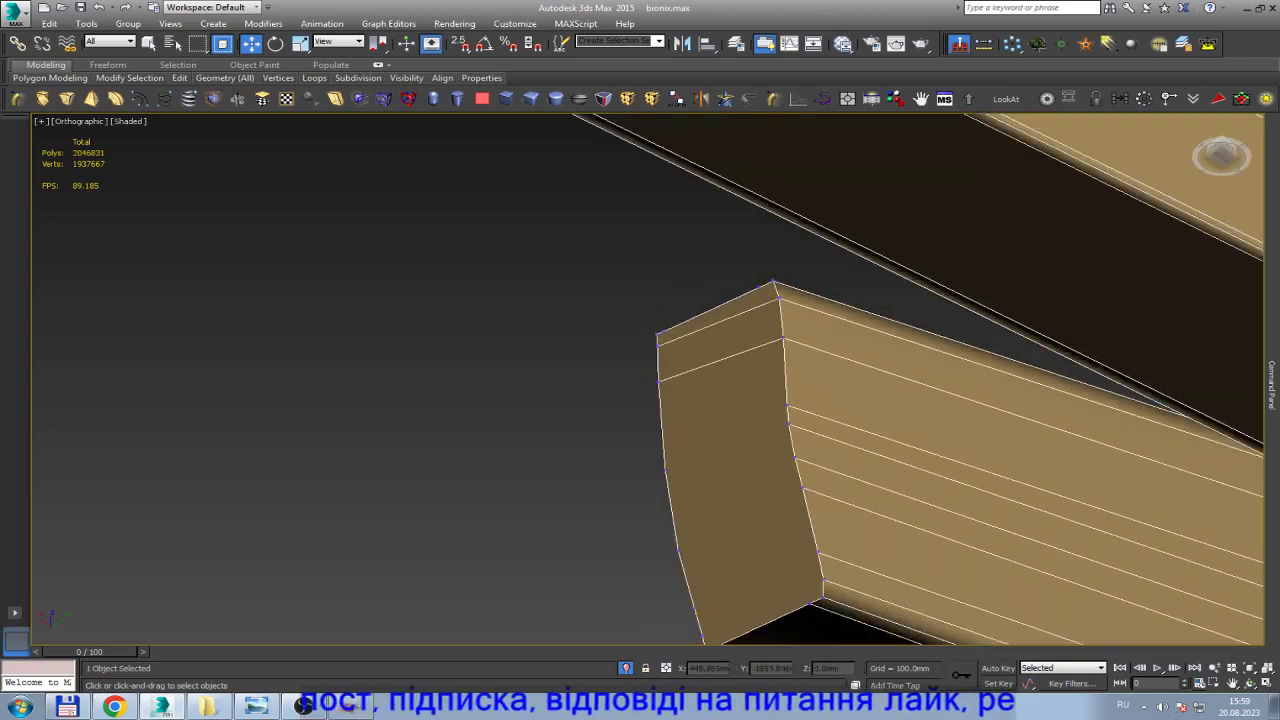
left_click(788, 408)
left_click(664, 470, "ctrl")
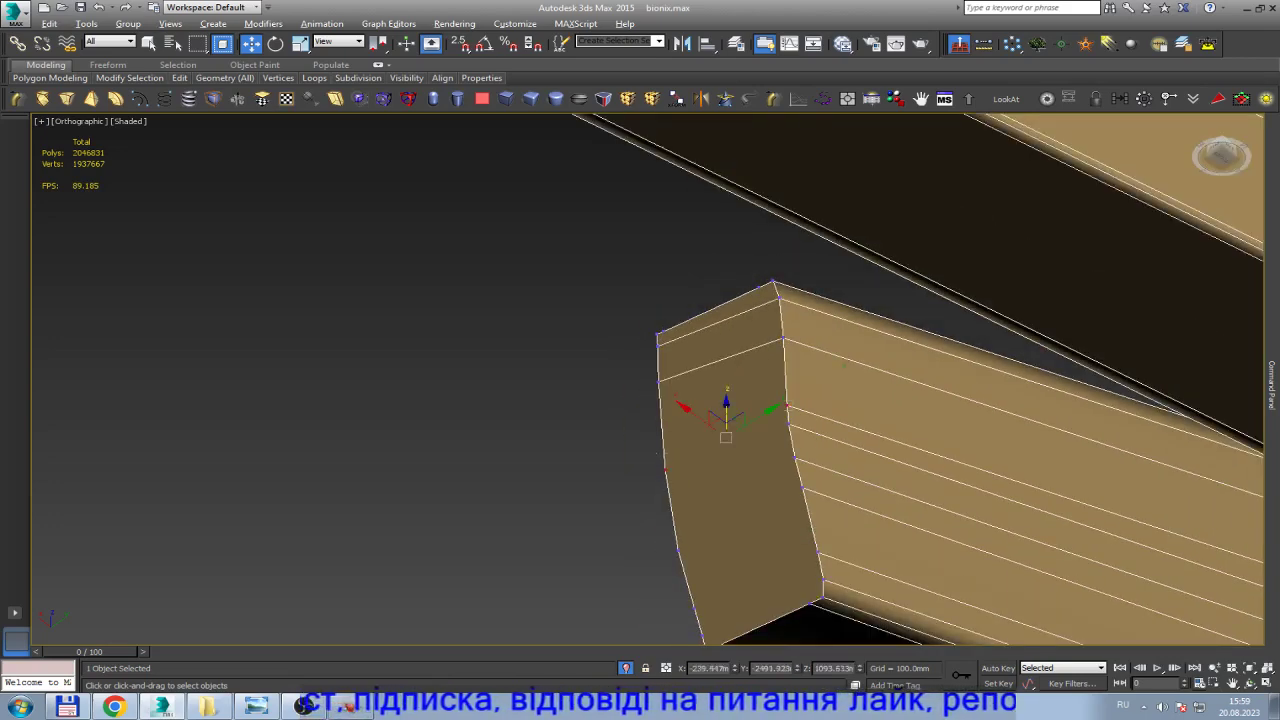
key("ctrl+shift+e")
Connect three vertex pairs between the vertical corner edge and the left edge.
middle_click_drag(726, 437, 700, 400, "alt")
scroll(726, 437, "up", 3)
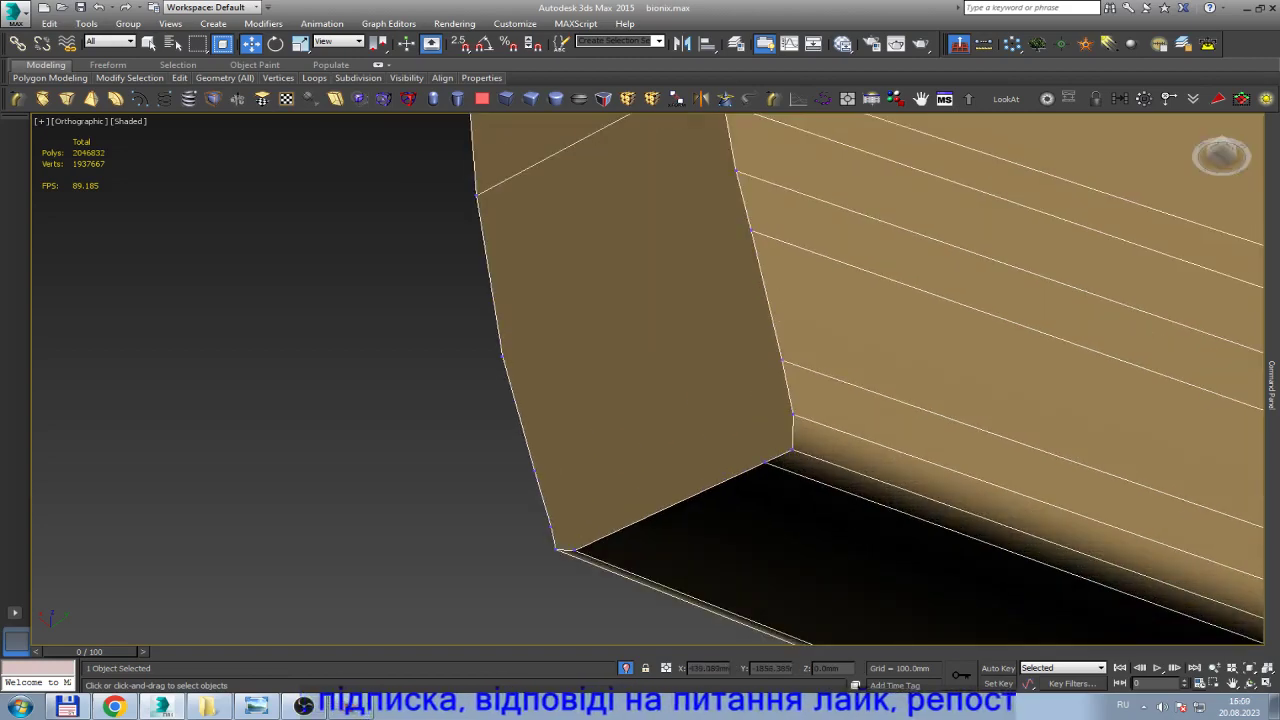
left_click(790, 392)
left_click(550, 525, "ctrl")
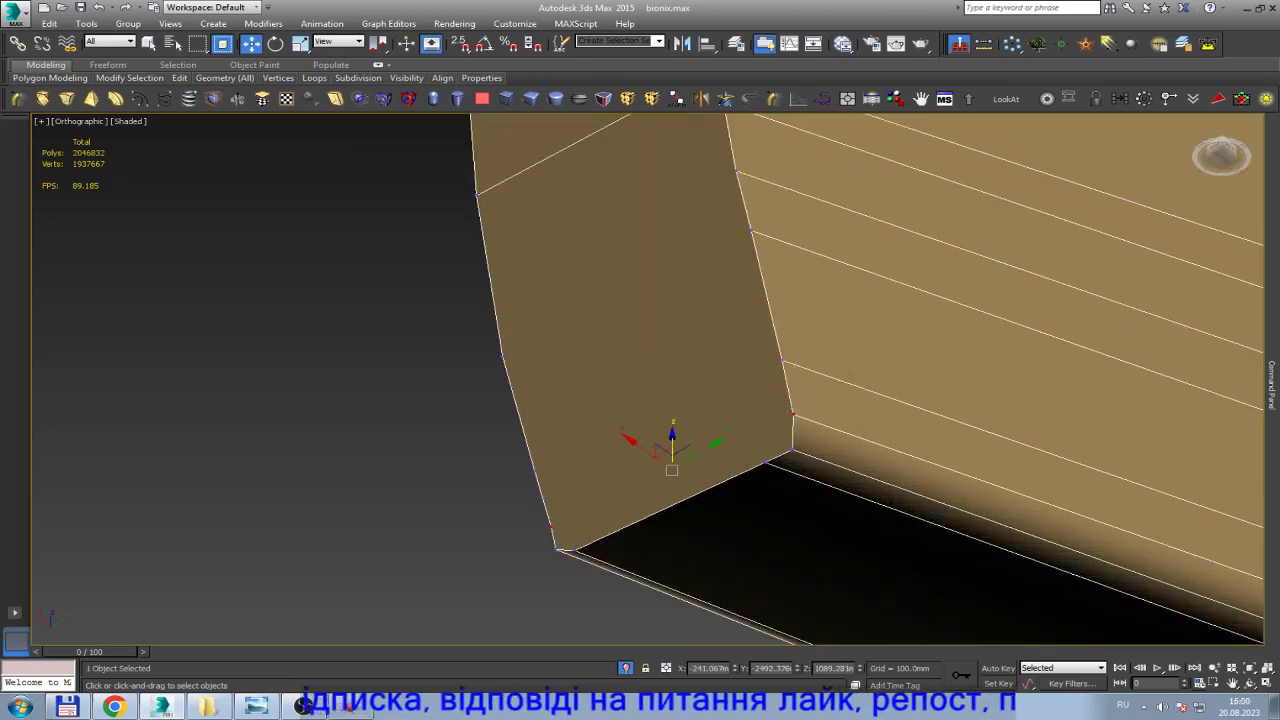
key("ctrl+shift+e")
left_click(781, 358)
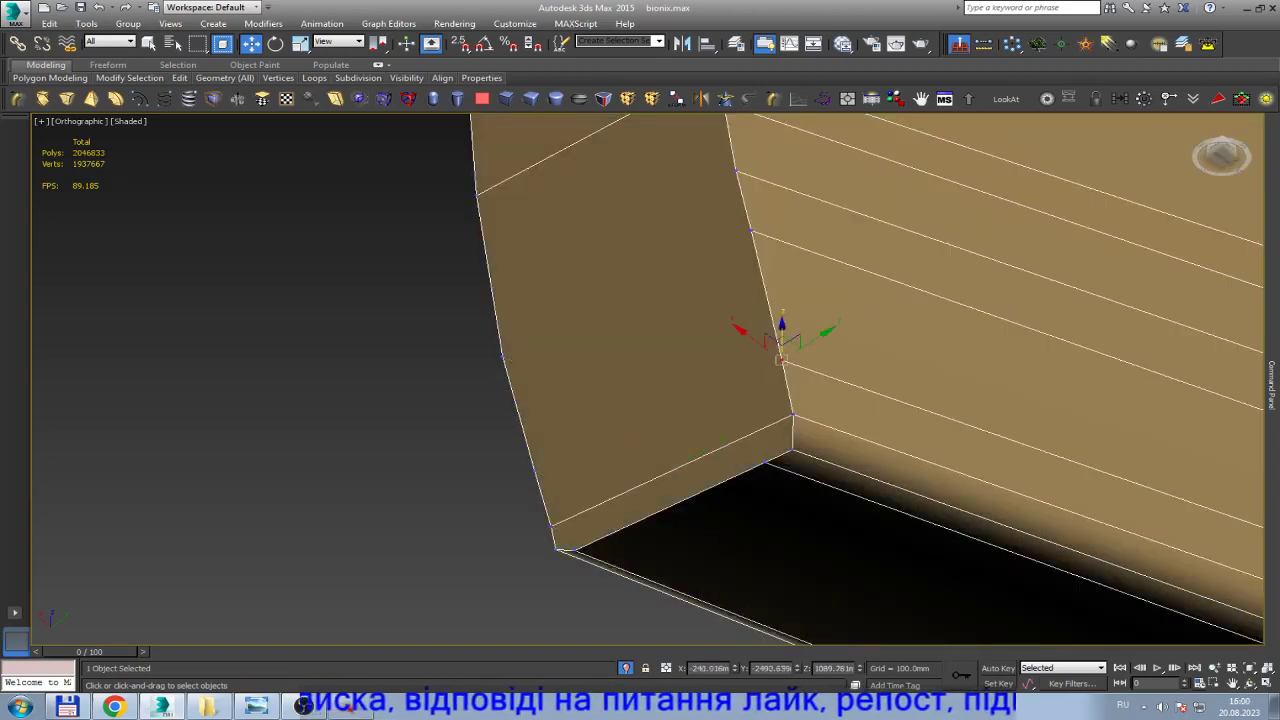
left_click(535, 470, "ctrl")
key("ctrl+shift+e")
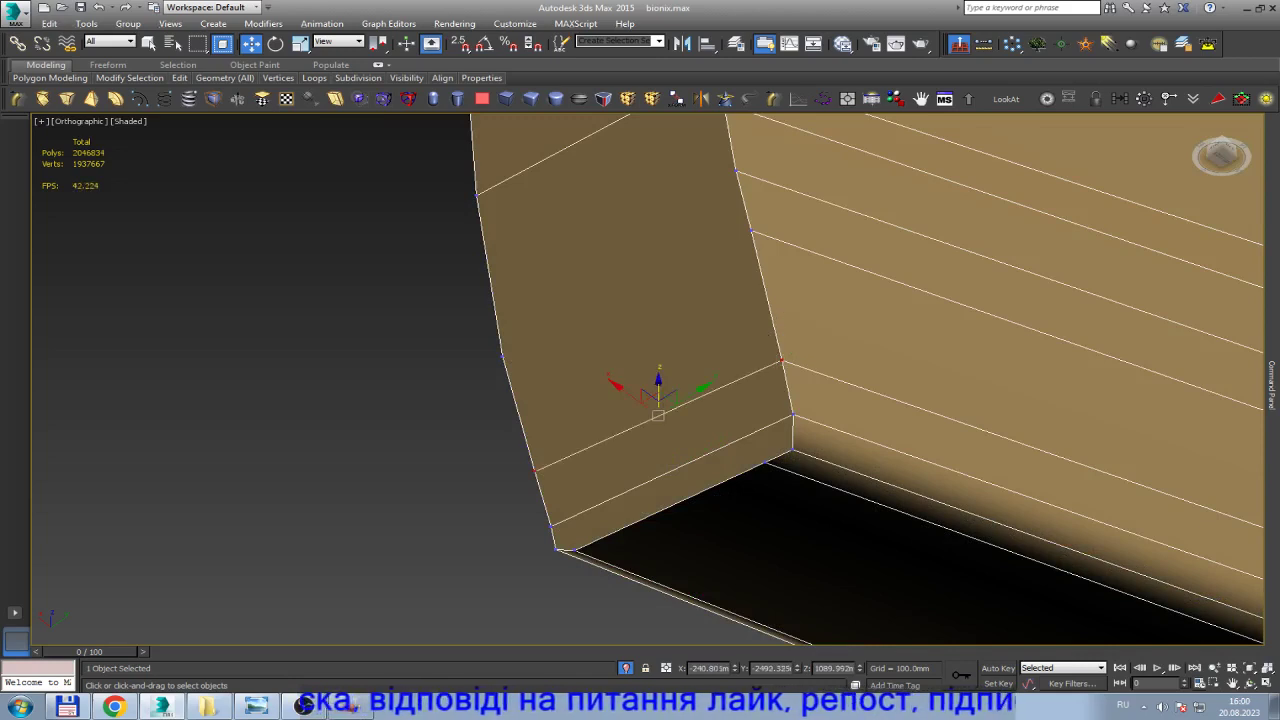
middle_click_drag(640, 380, 626, 446)
left_click(737, 297)
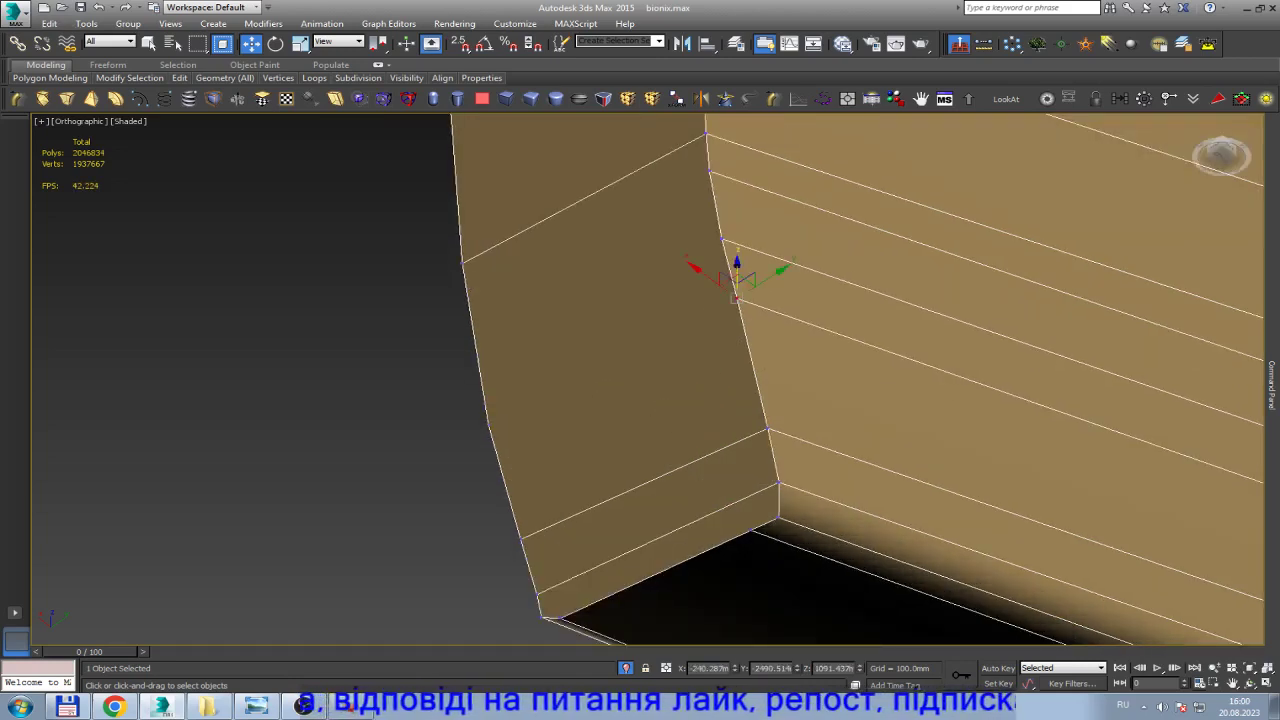
left_click(488, 425, "ctrl")
key("ctrl+shift+e")
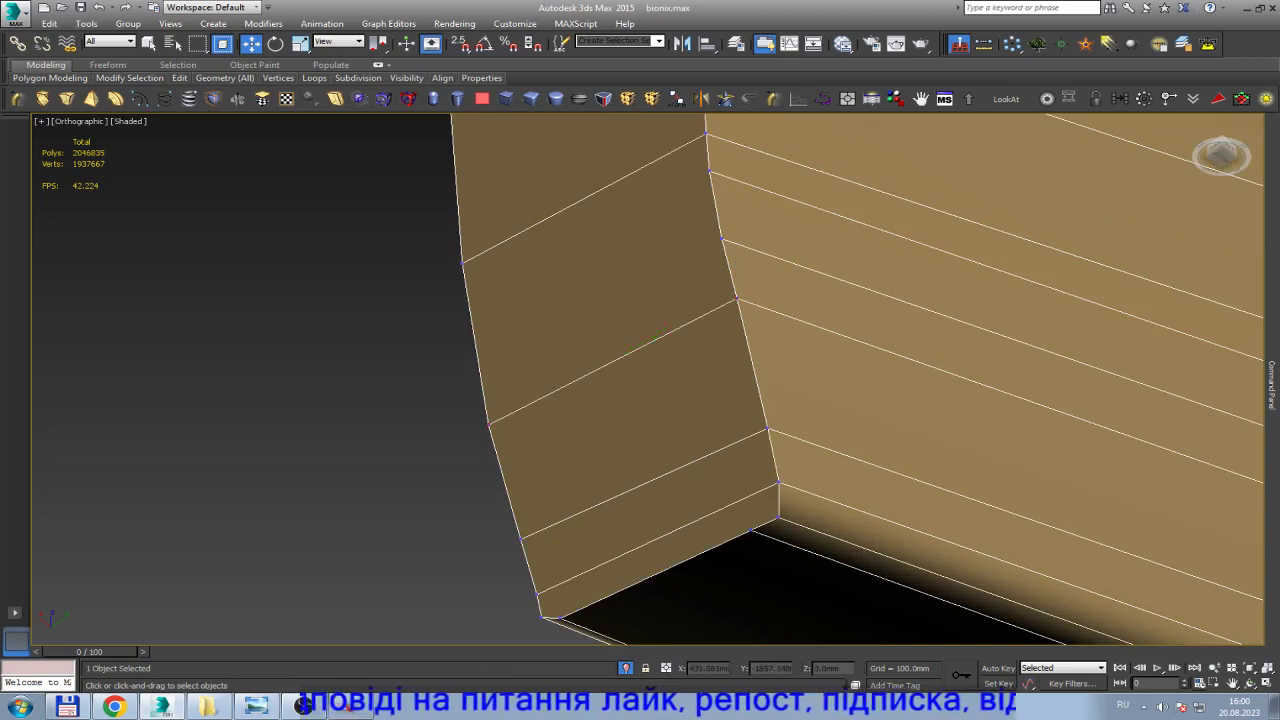
Orbit to check the new end-face edges, briefly selecting and deselecting a left-side edge.
middle_click_drag(715, 410, 760, 400, "alt")
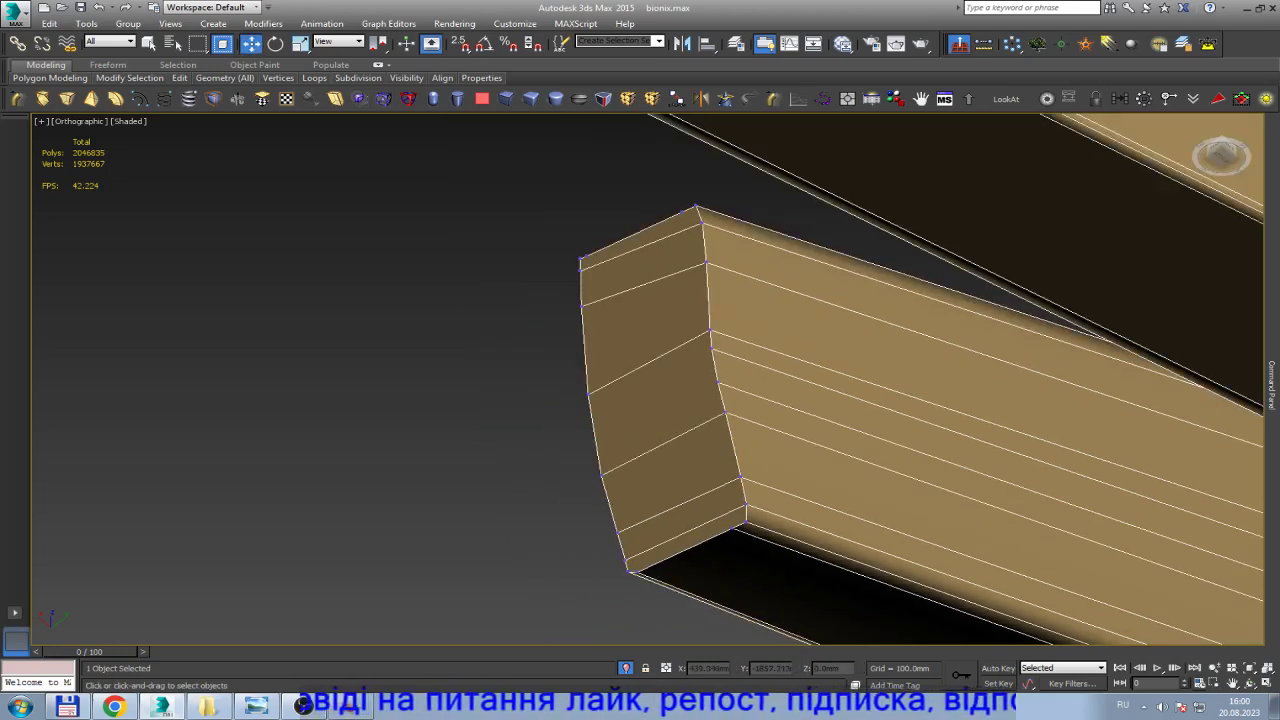
key("2")
left_click(576, 430)
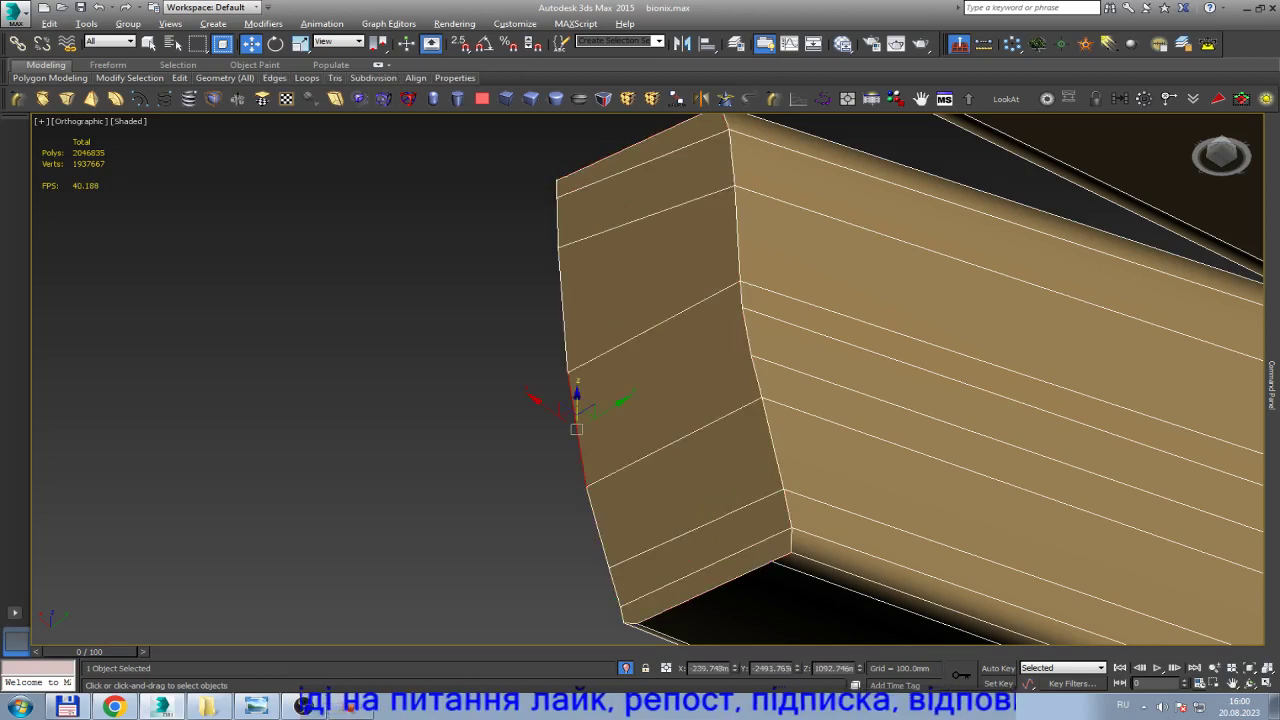
key("q")
left_click(646, 408)
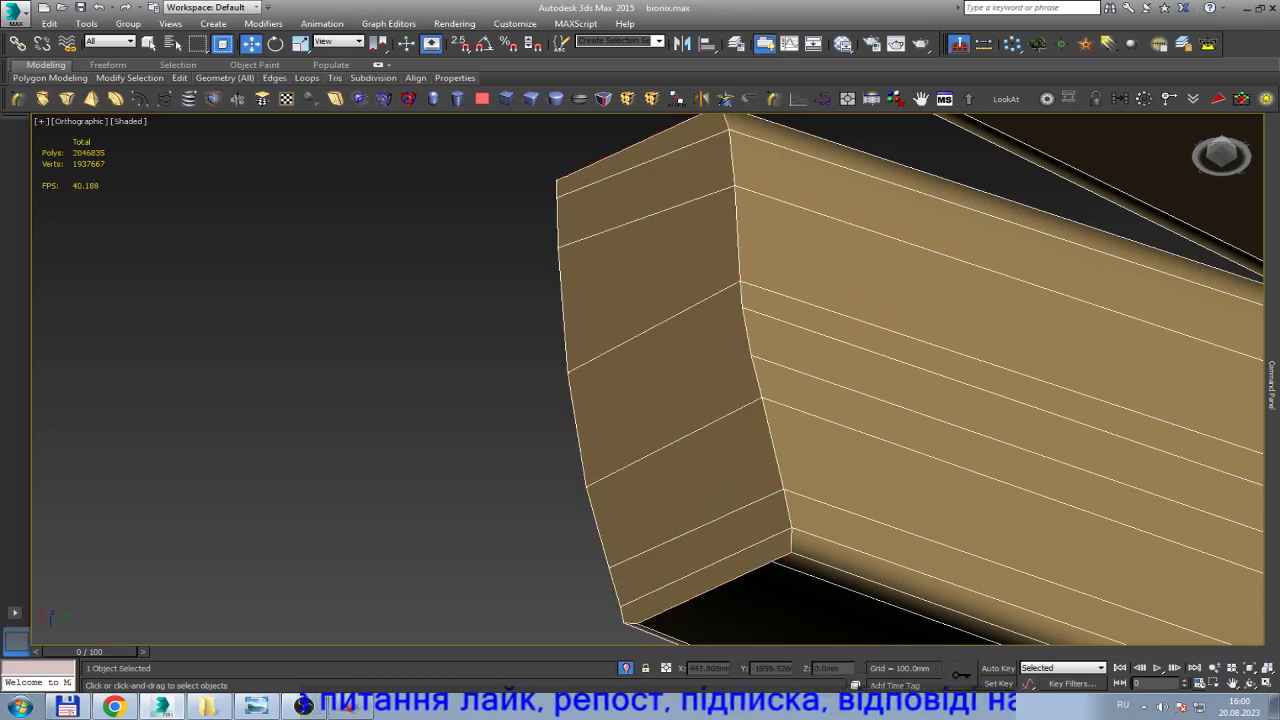
scroll(654, 416, "up", 3)
Connect the last two vertex pairs across the end face.
key("1")
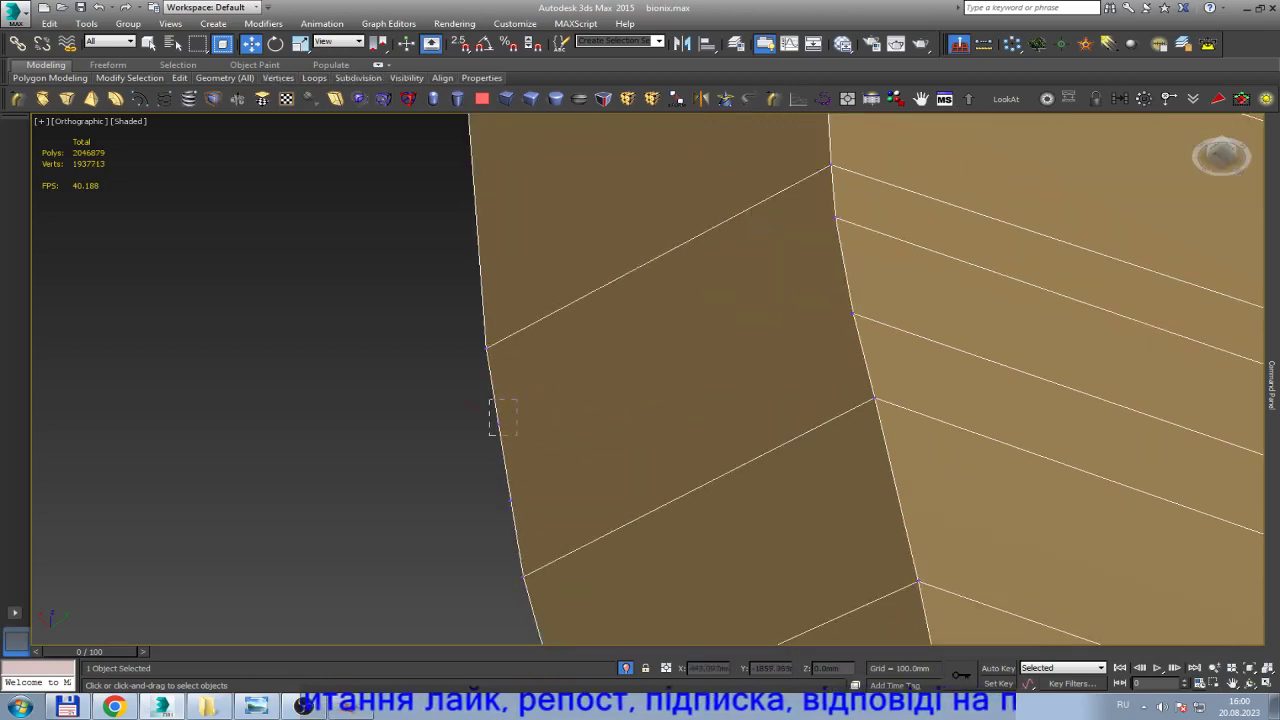
left_click(496, 412)
left_click_drag(820, 208, 838, 238, "ctrl")
key("ctrl+shift+e")
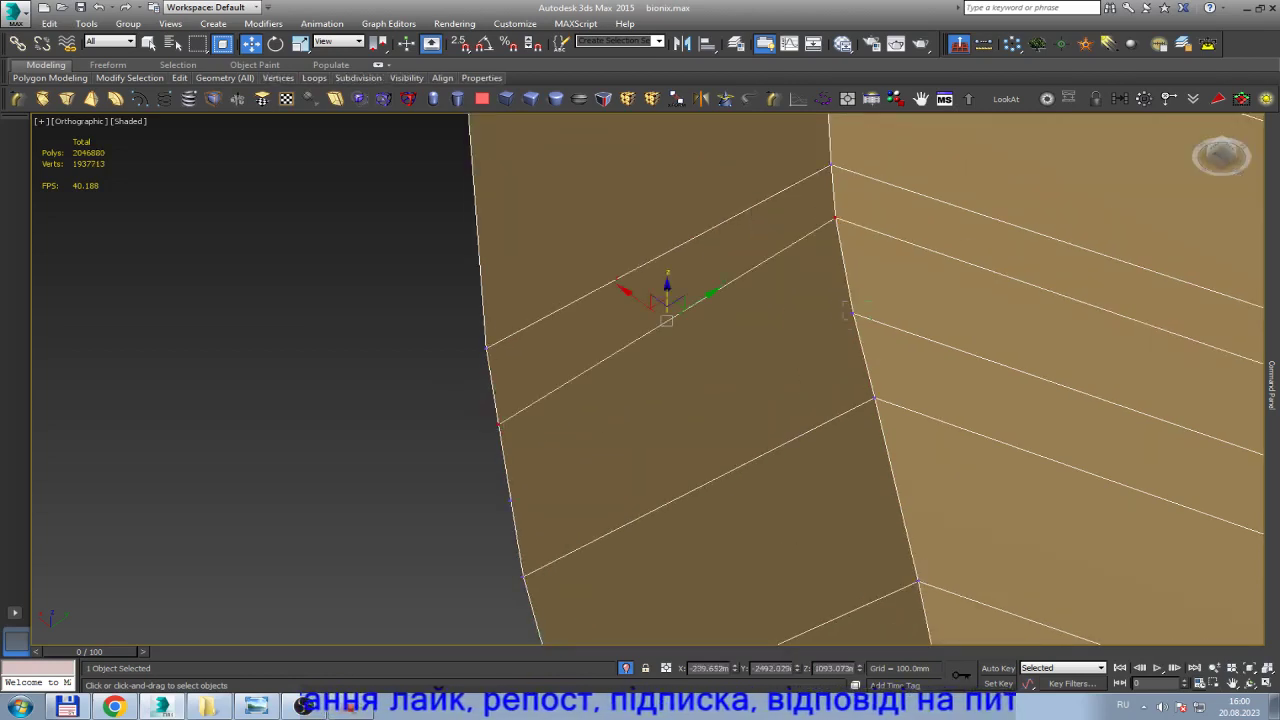
left_click(853, 315)
left_click(510, 498, "ctrl")
key("ctrl+shift+e")
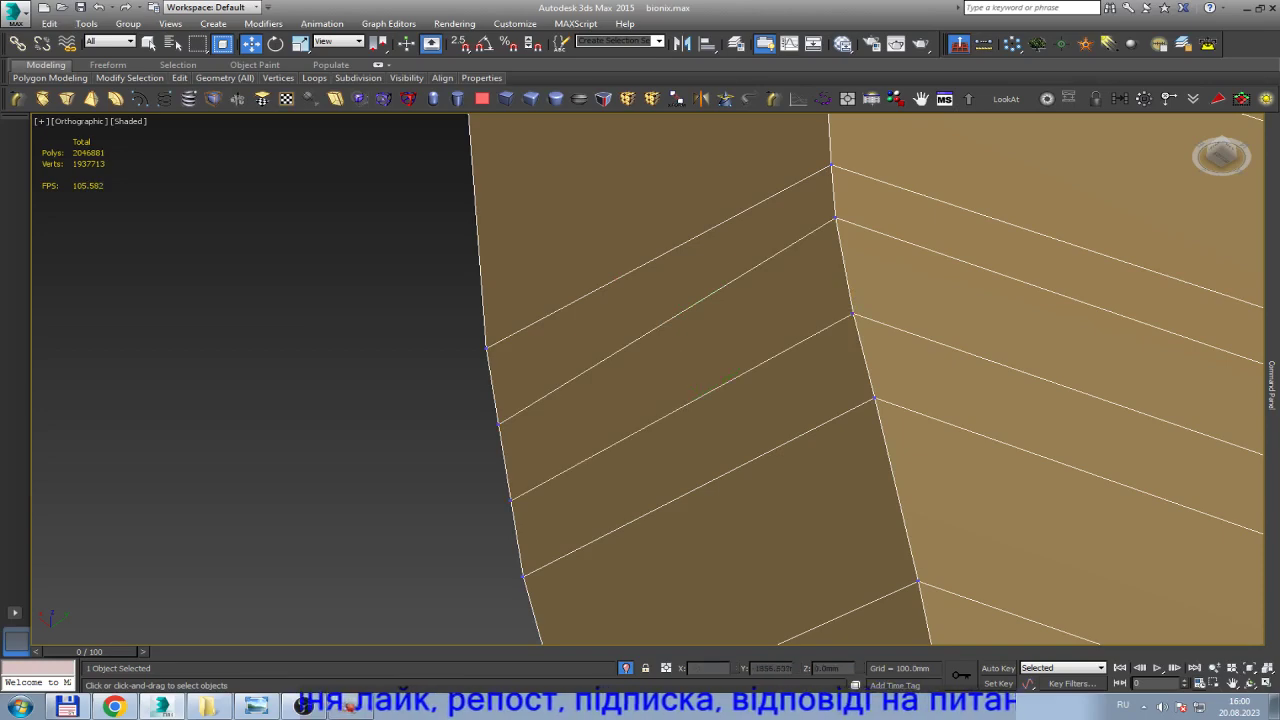
Add three Swift Loop support edge loops beside the corner edges.
key("shift+alt+w")
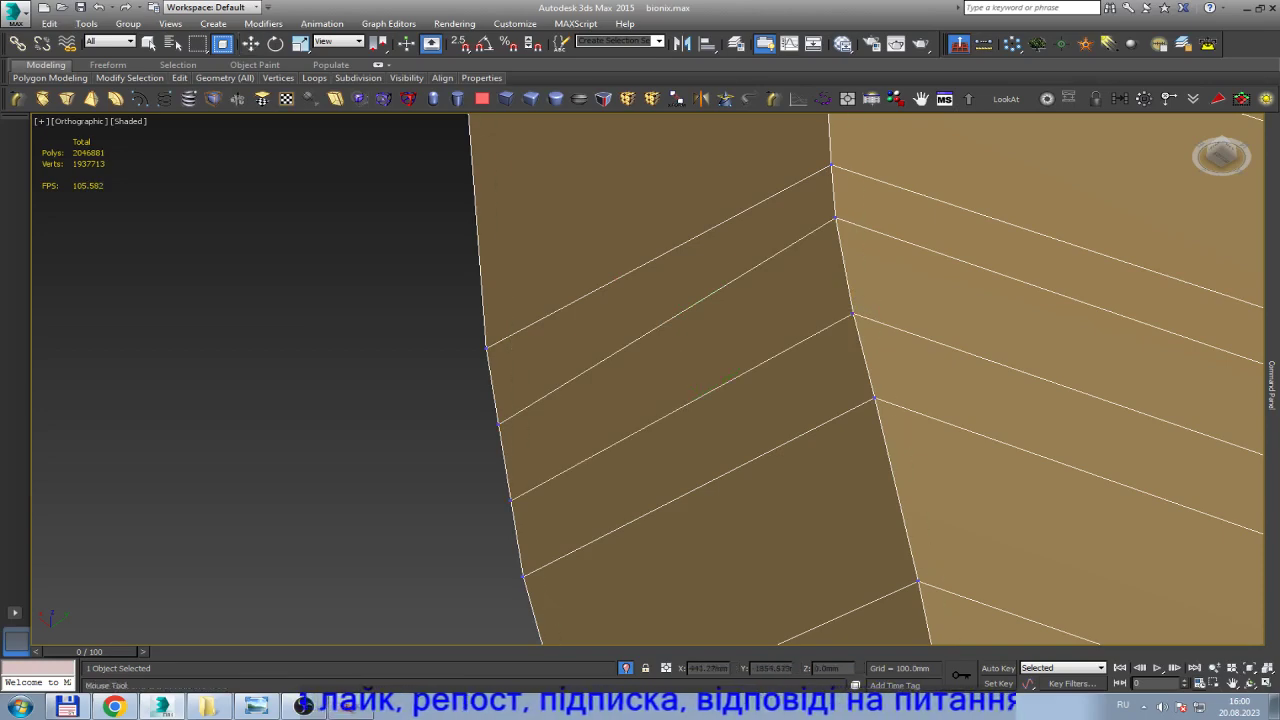
left_click(910, 400)
scroll(770, 320, "down", 3)
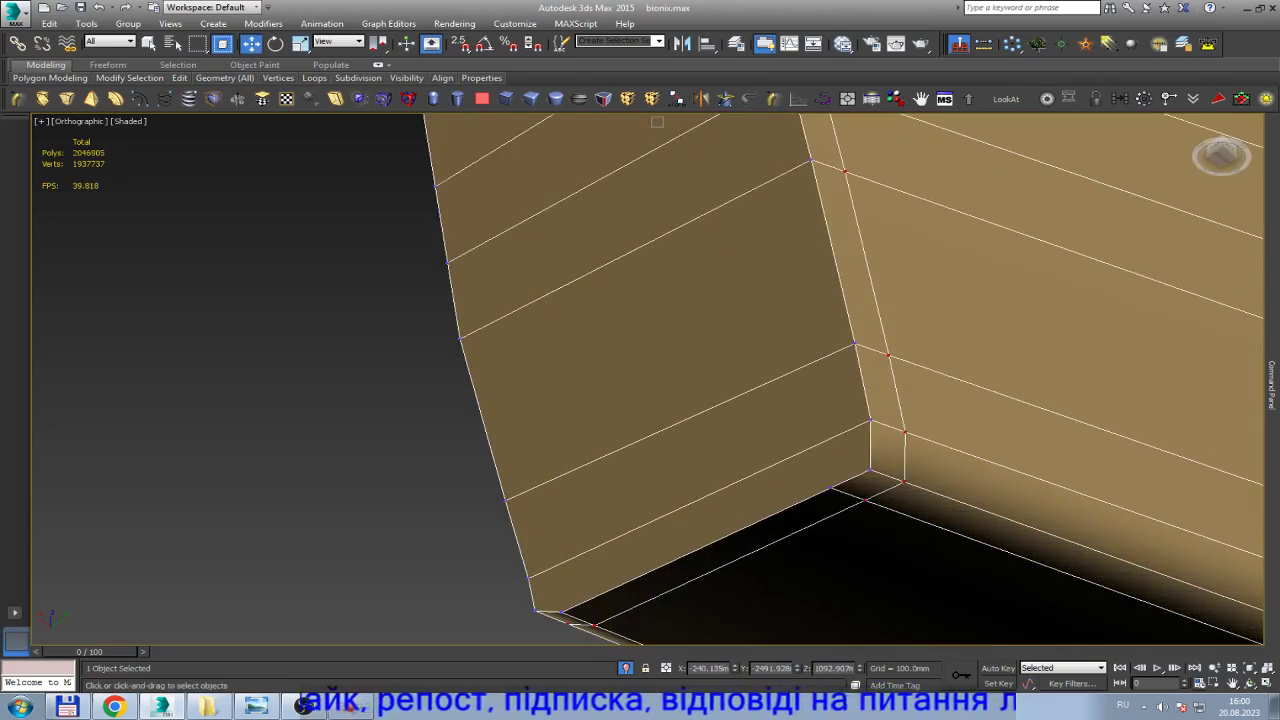
scroll(790, 330, "up", 3)
left_click(788, 300)
left_click(501, 300)
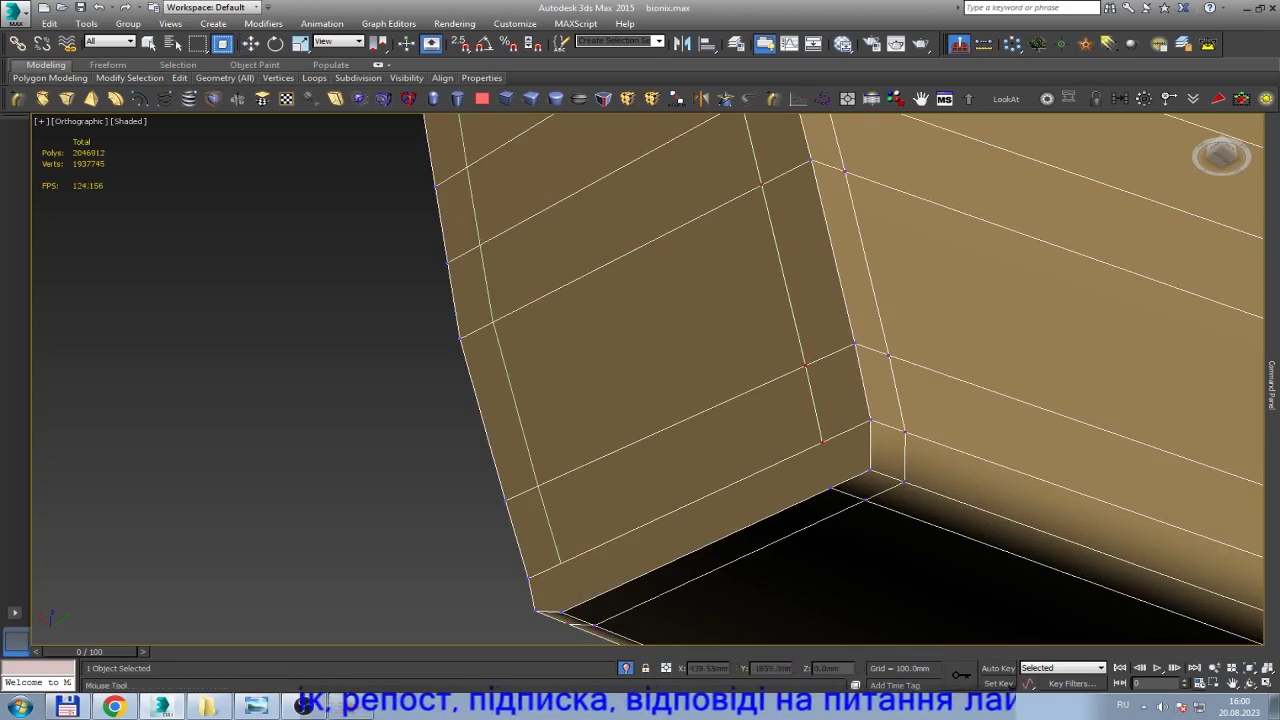
key("w")
Select the lower-corner vertices and cut a new edge across the box corner.
left_click(824, 440)
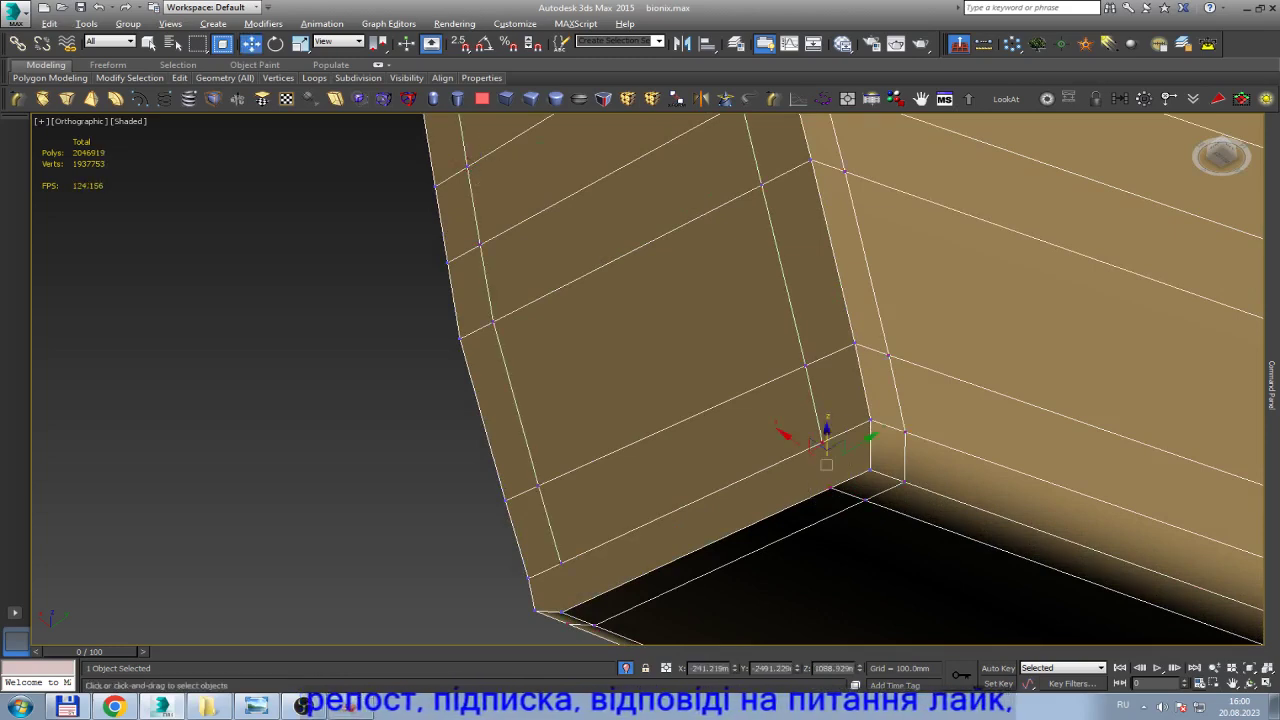
middle_click_drag(700, 400, 820, 325)
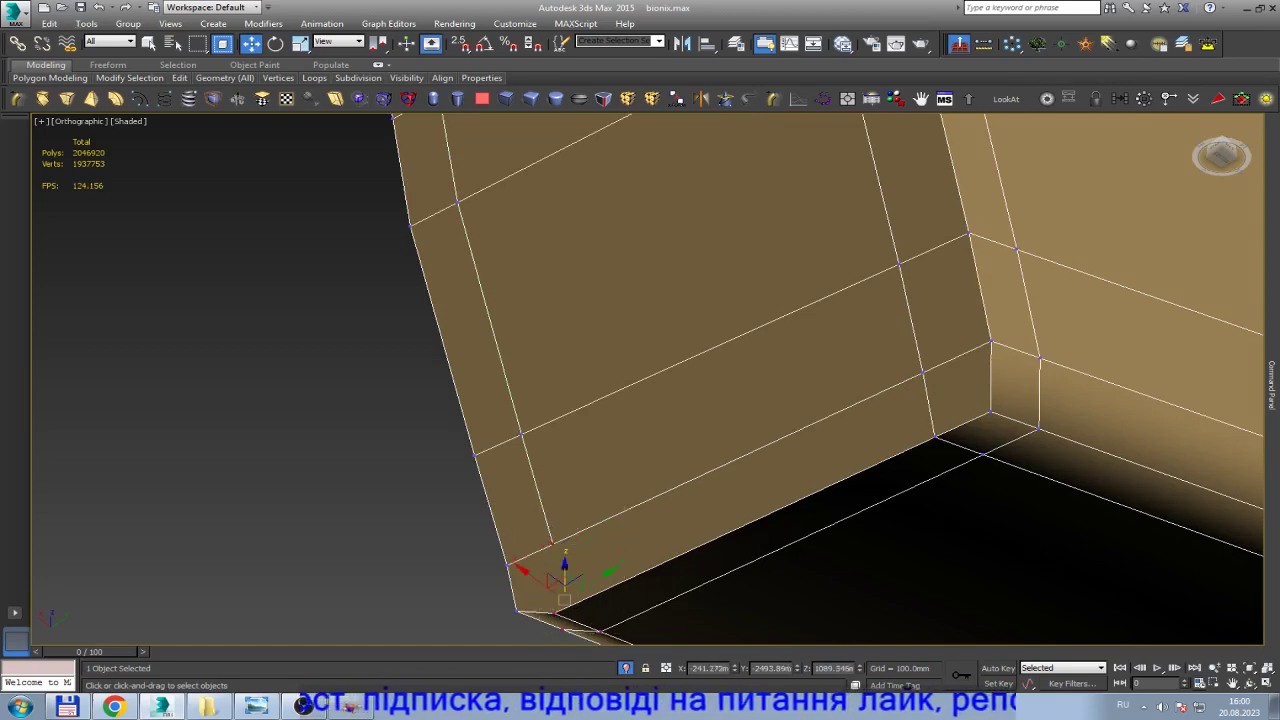
left_click_drag(607, 505, 545, 617)
middle_click_drag(576, 560, 640, 420, "alt")
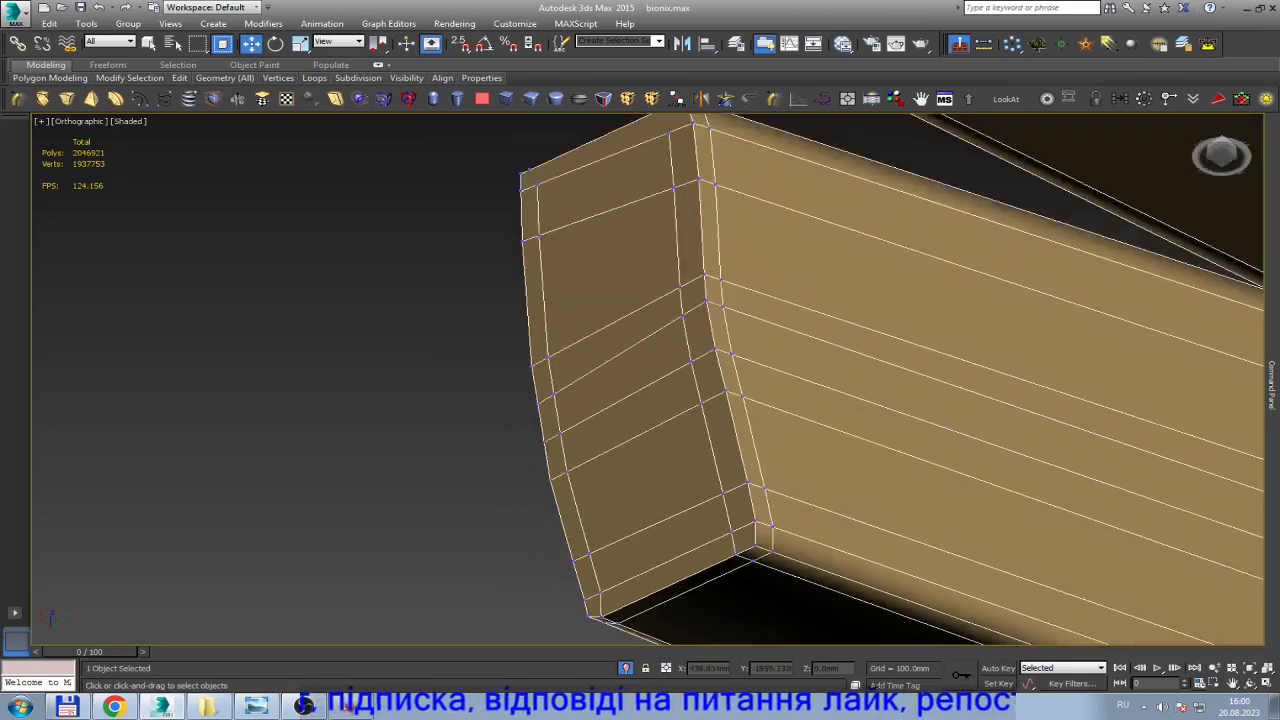
left_click(614, 428)
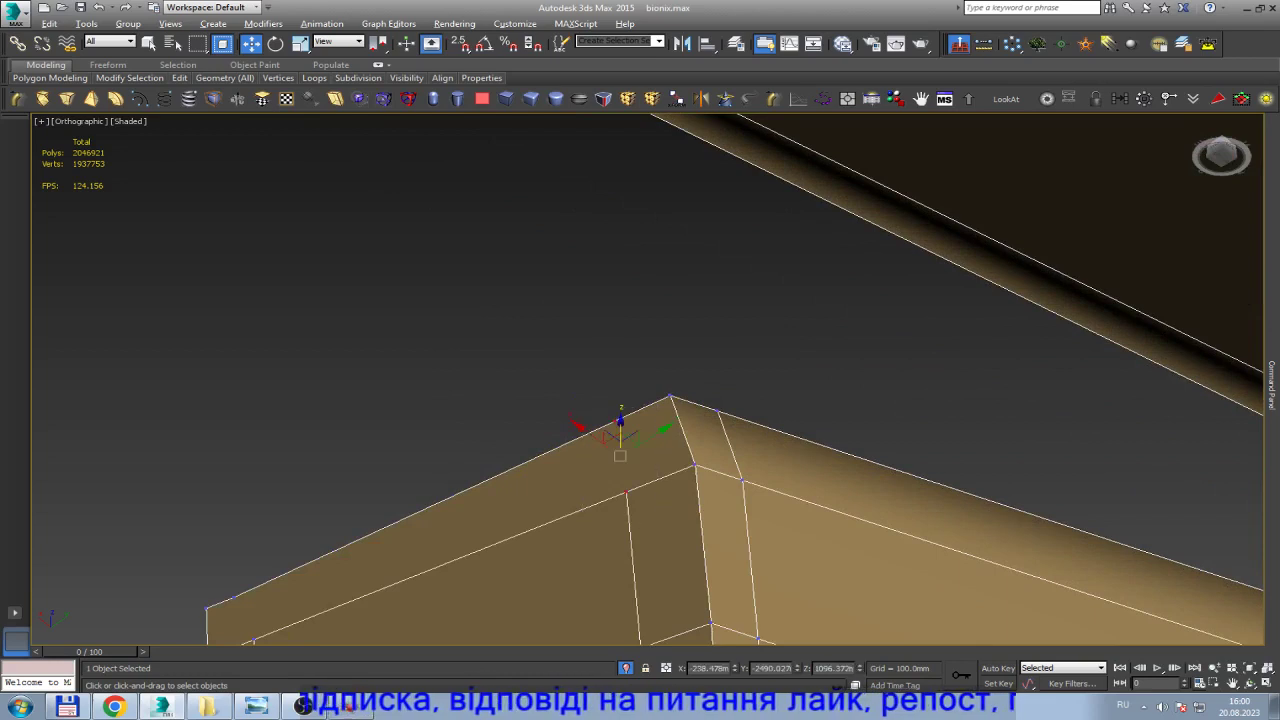
scroll(614, 428, "up", 3)
left_click(382, 421)
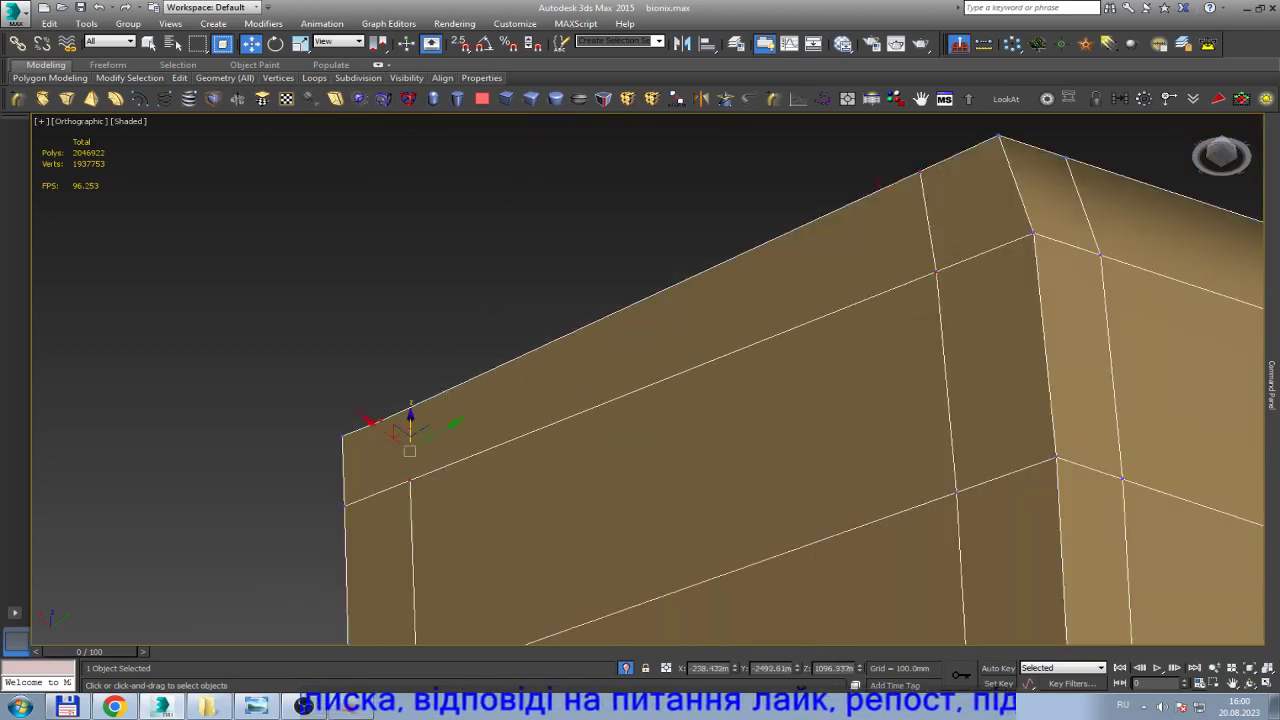
left_click(410, 481)
Frame the pipe element and assign it smoothing group 30.
key("5")
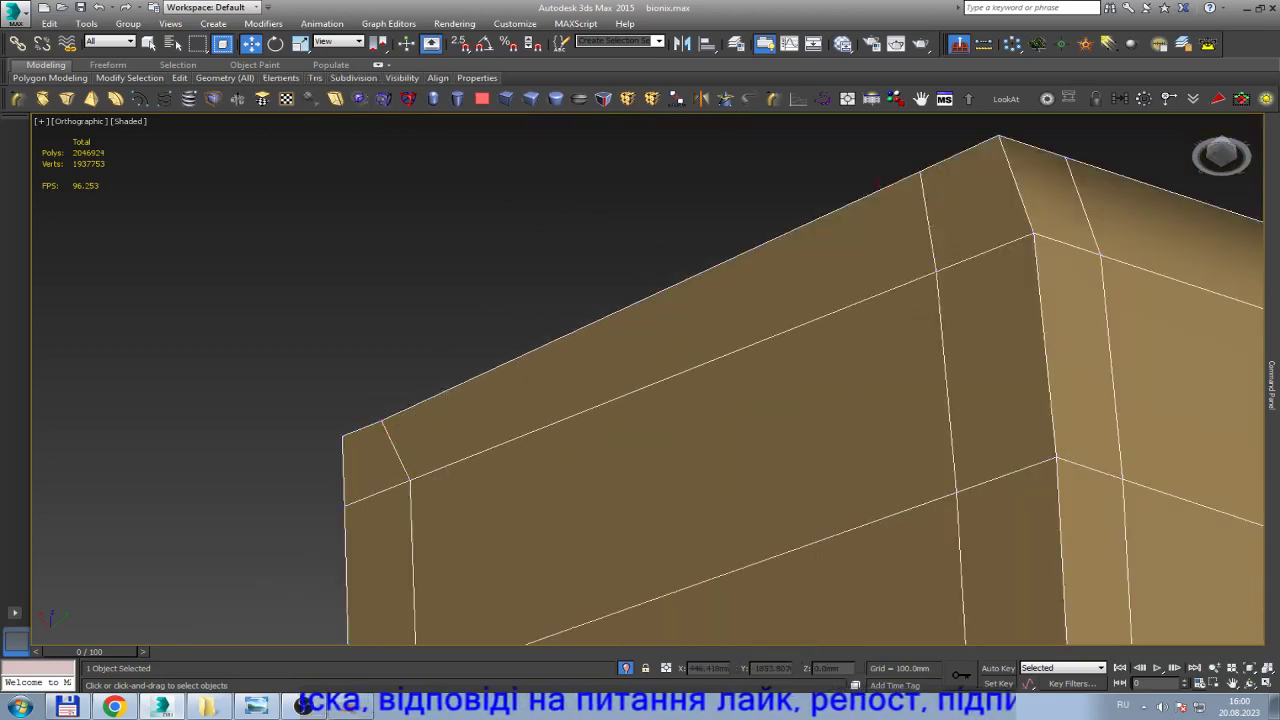
key("z")
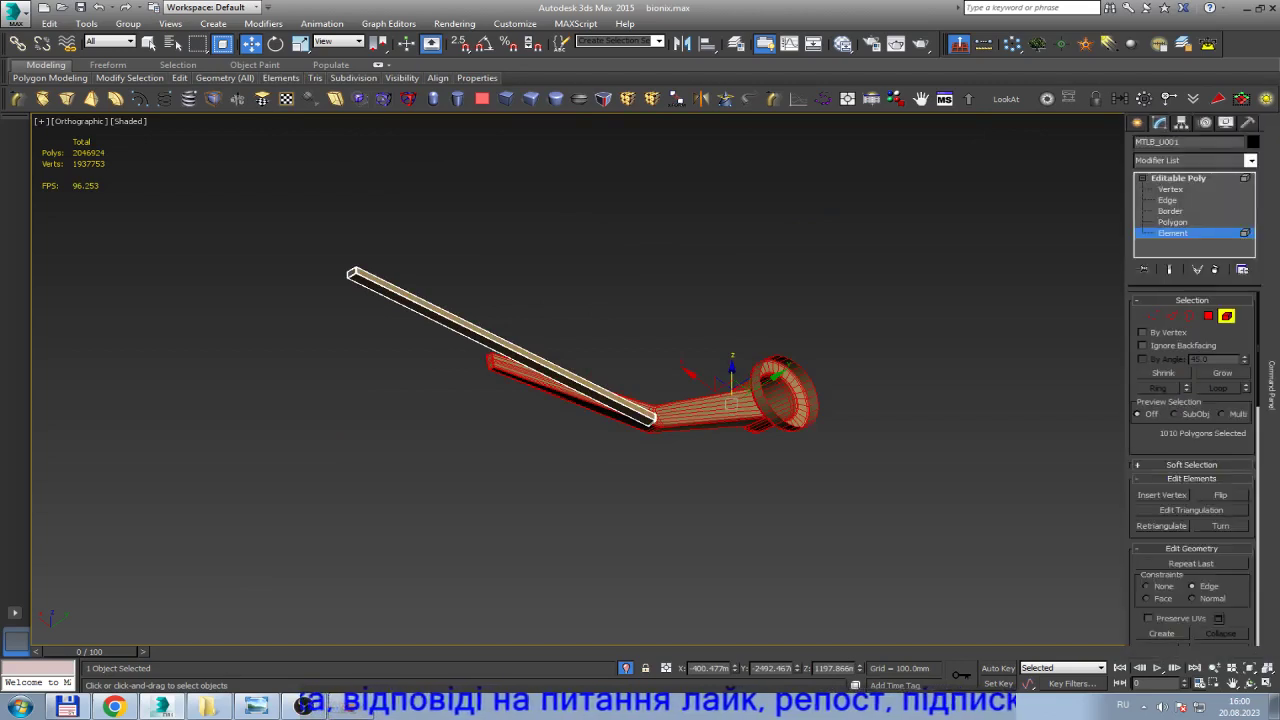
scroll(1192, 470, "down", 5)
scroll(1192, 470, "down", 5)
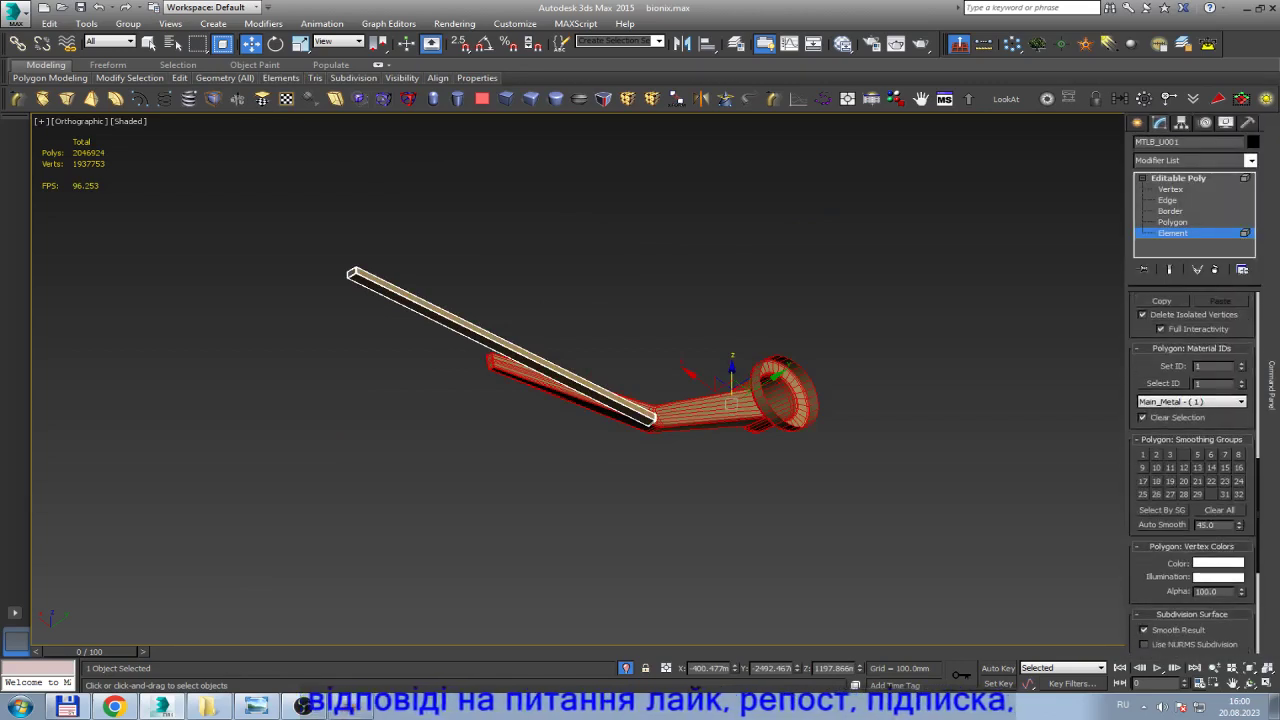
left_click(1211, 494)
Leave element level and zoom in on the arm-blade joint.
key("5")
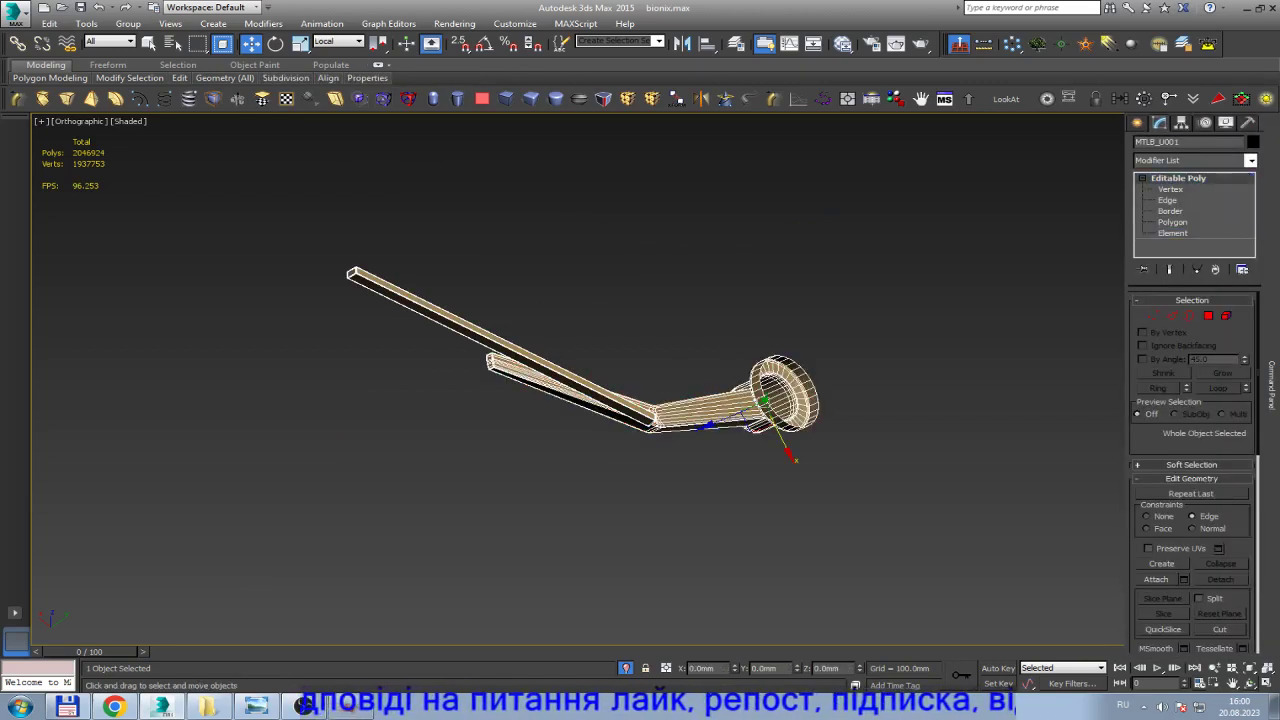
middle_click_drag(700, 400, 780, 400, "alt")
left_click_drag(647, 378, 700, 420)
scroll(647, 378, "up", 5)
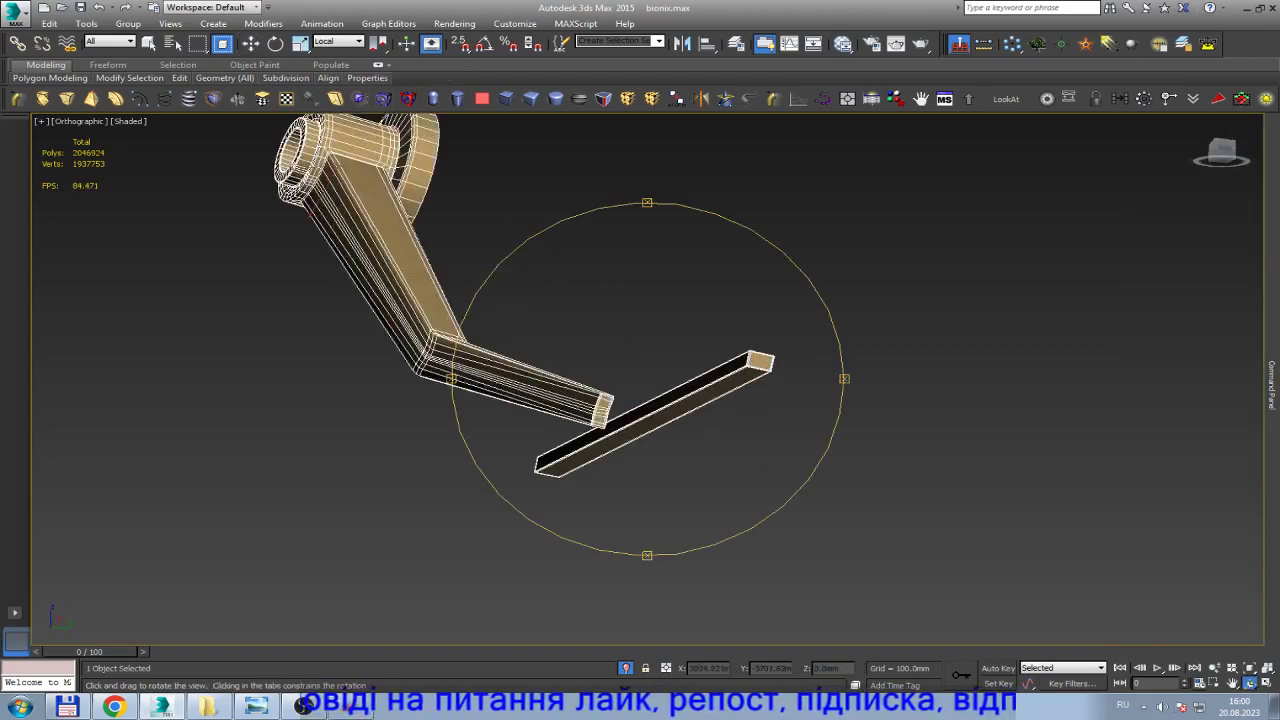
scroll(647, 378, "up", 5)
scroll(647, 378, "up", 3)
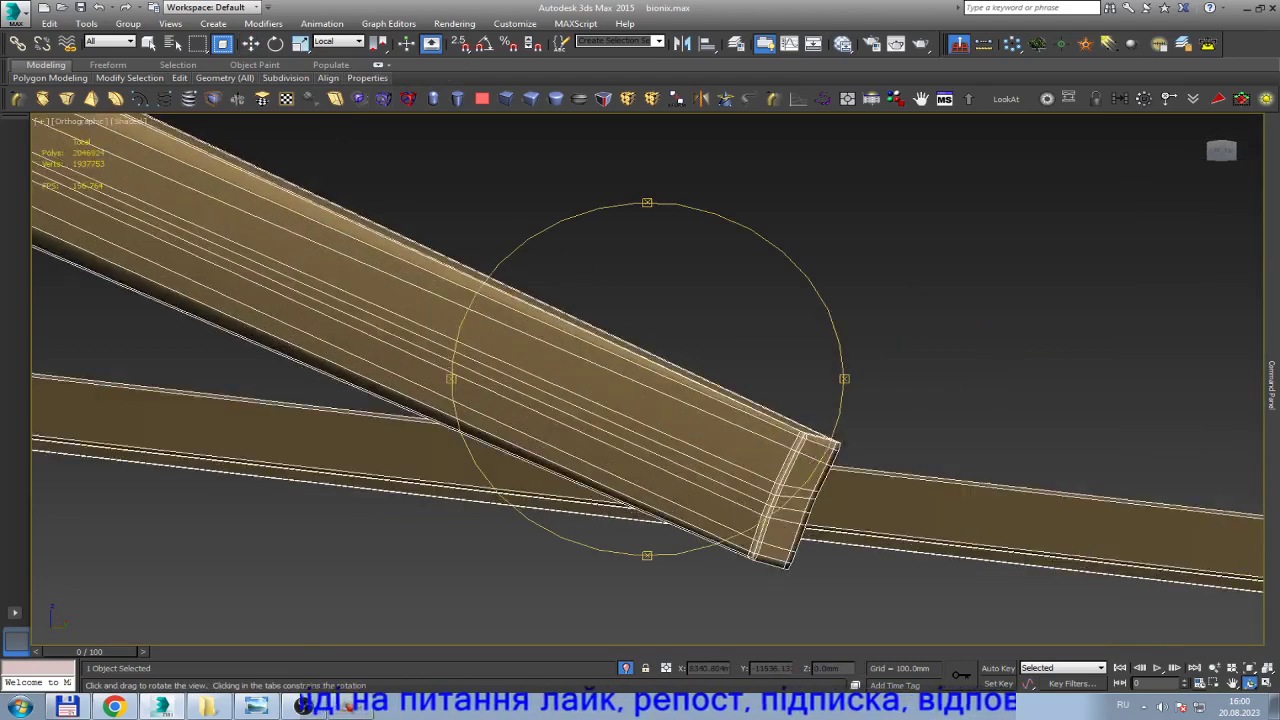
scroll(647, 378, "up", 2)
Switch to Front view with Move active and save the wiper arm scene.
key("w")
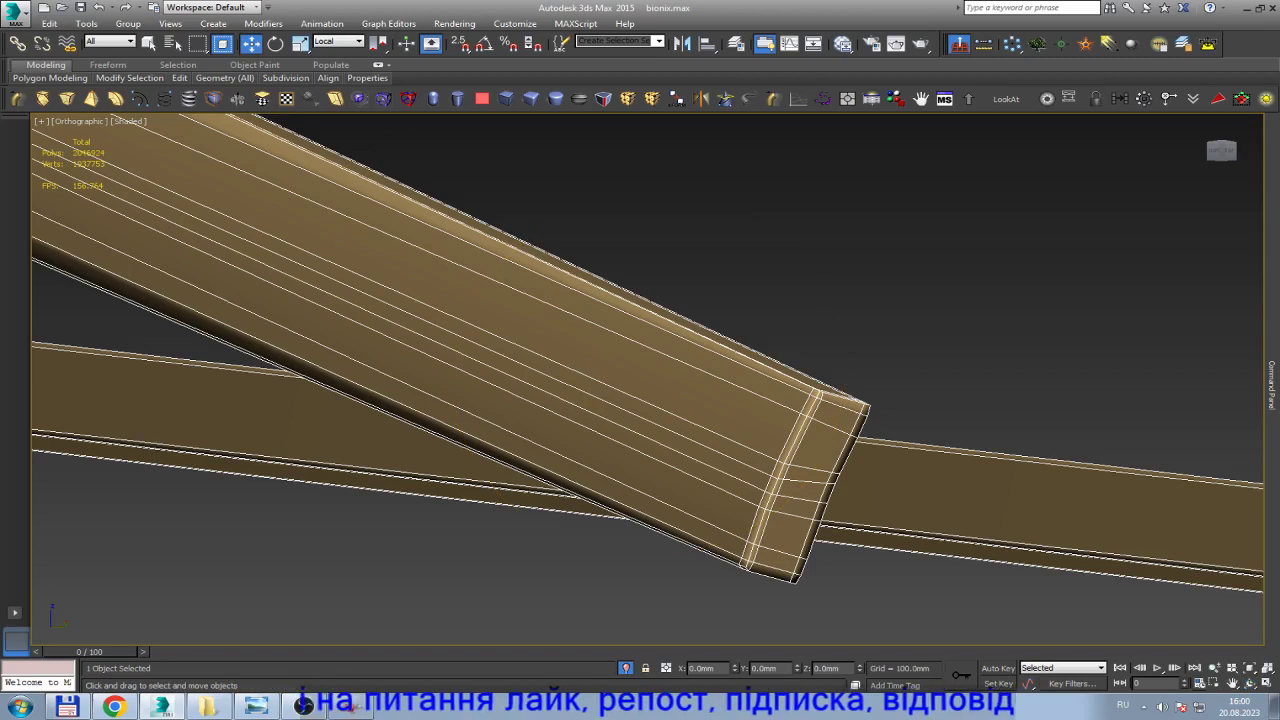
key("f")
key("ctrl+s")
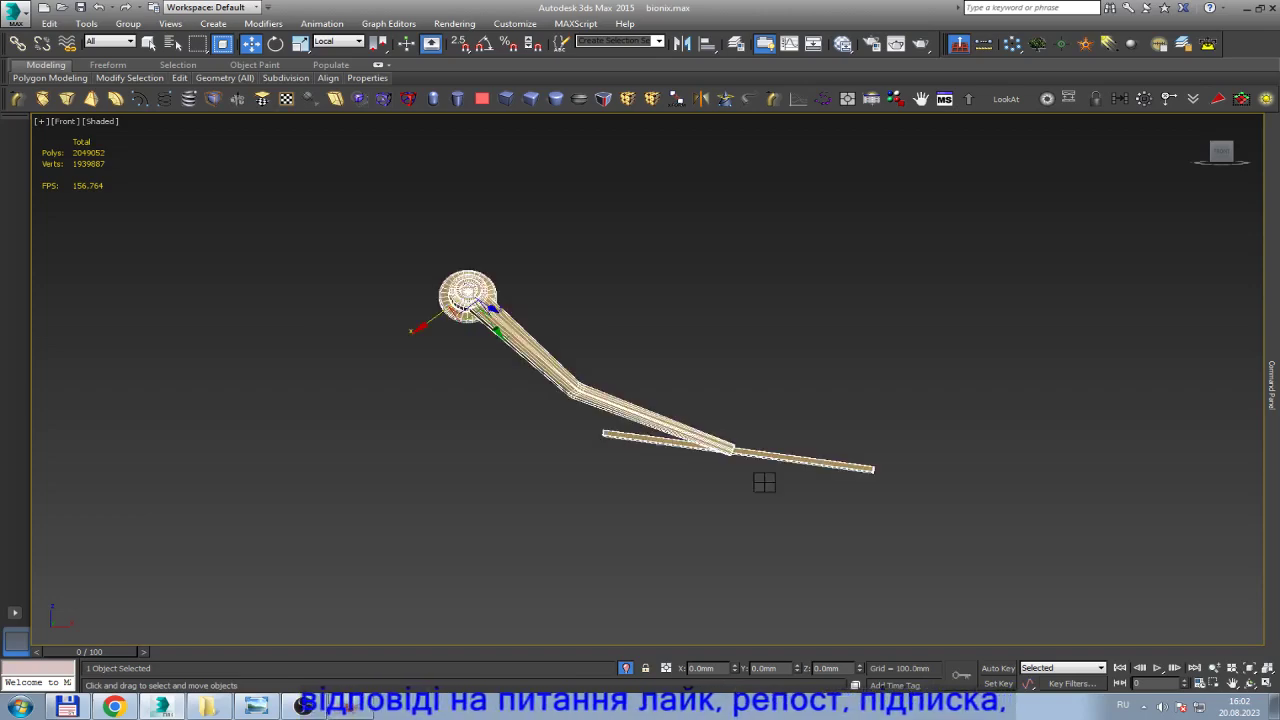
Draw a cylinder over the arm's end at the joint and centre it there.
scroll(763, 480, "up", 5)
scroll(728, 415, "up", 3)
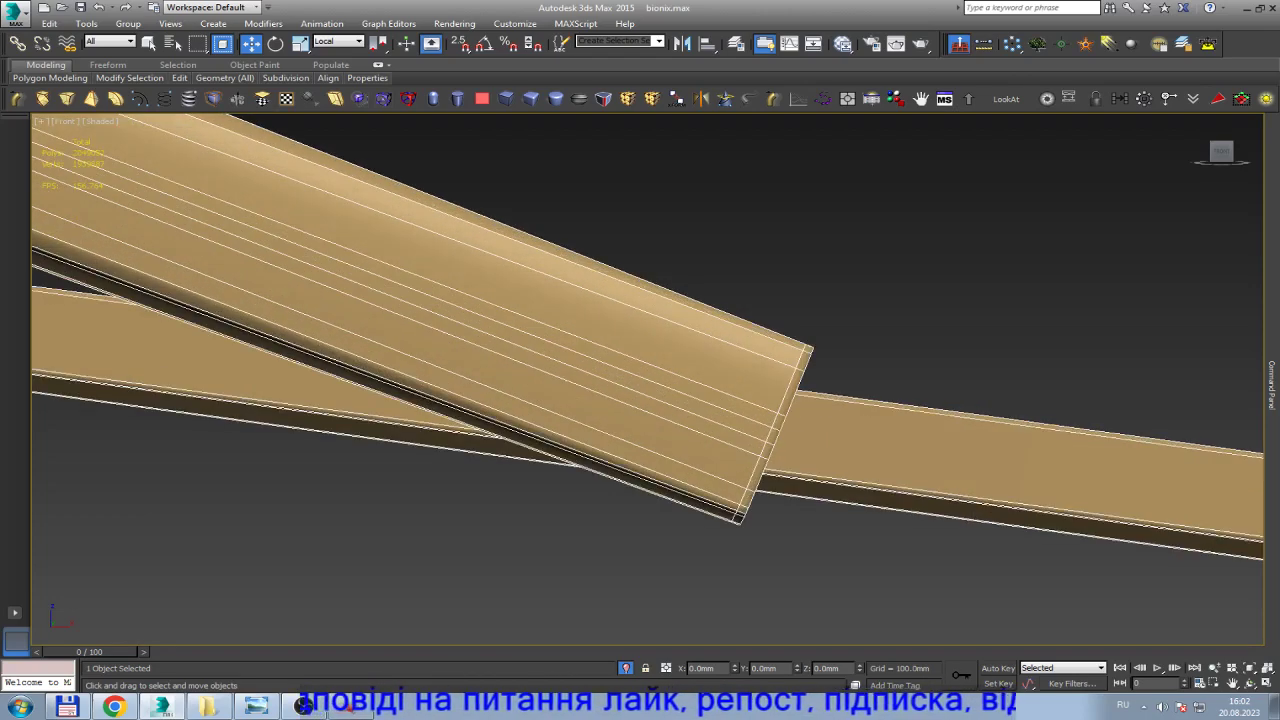
left_click(457, 98)
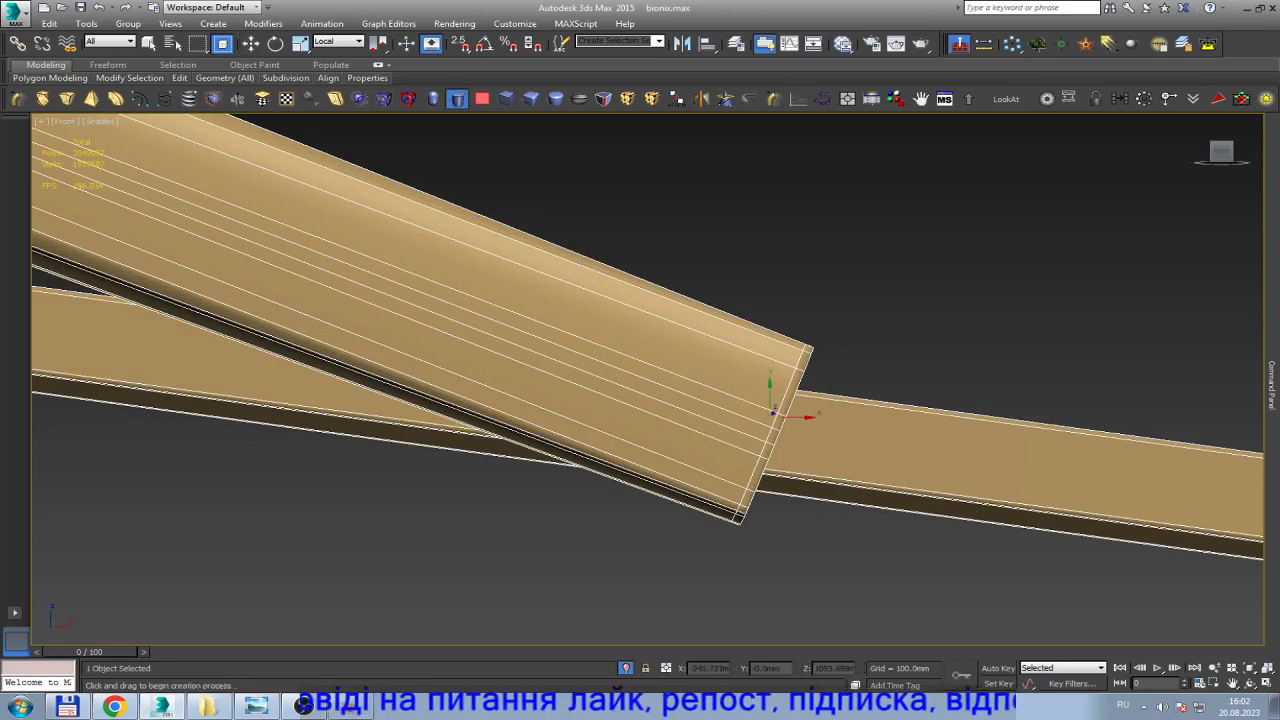
left_click_drag(722, 415, 672, 466)
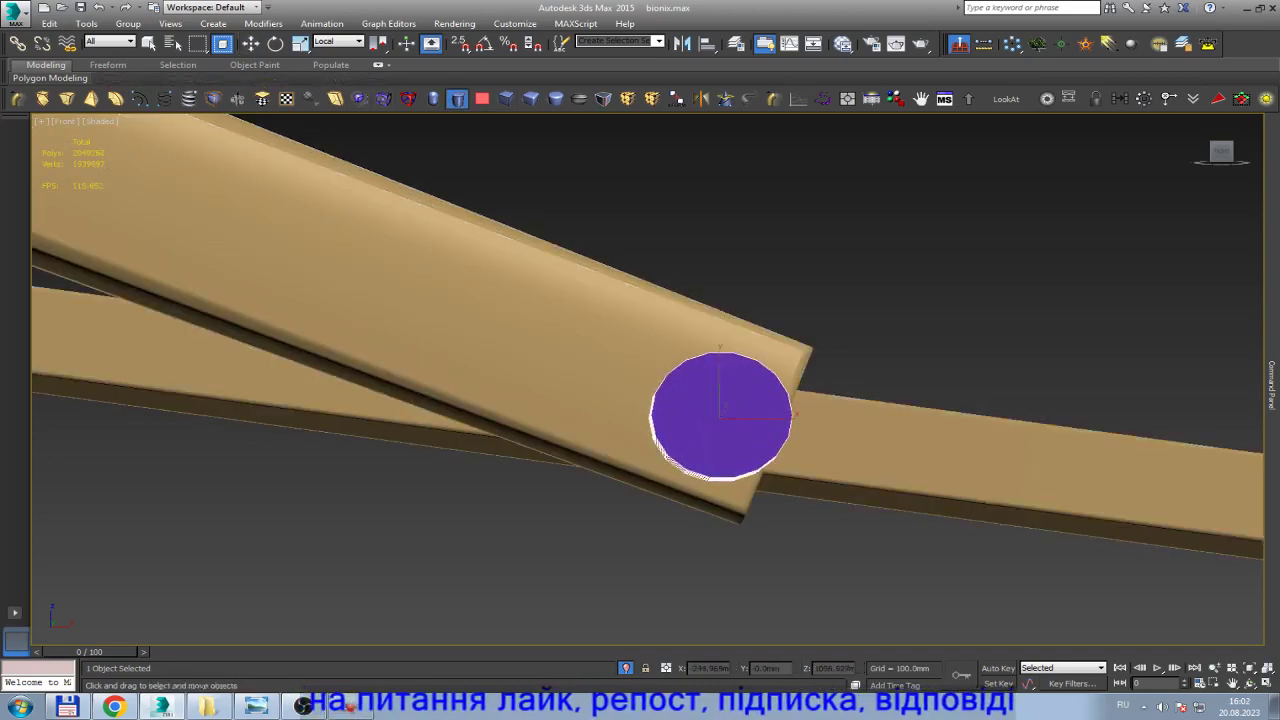
key("w")
key("z")
left_click(1159, 122)
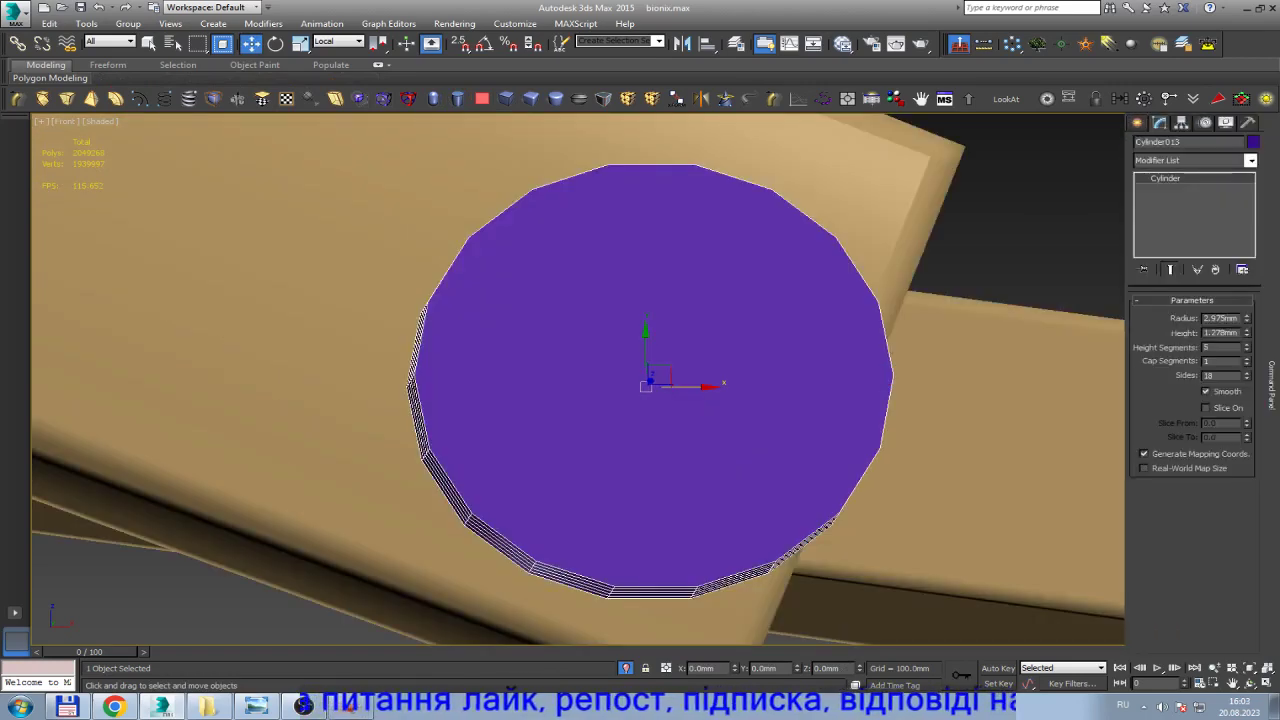
scroll(943, 366, "down", 3)
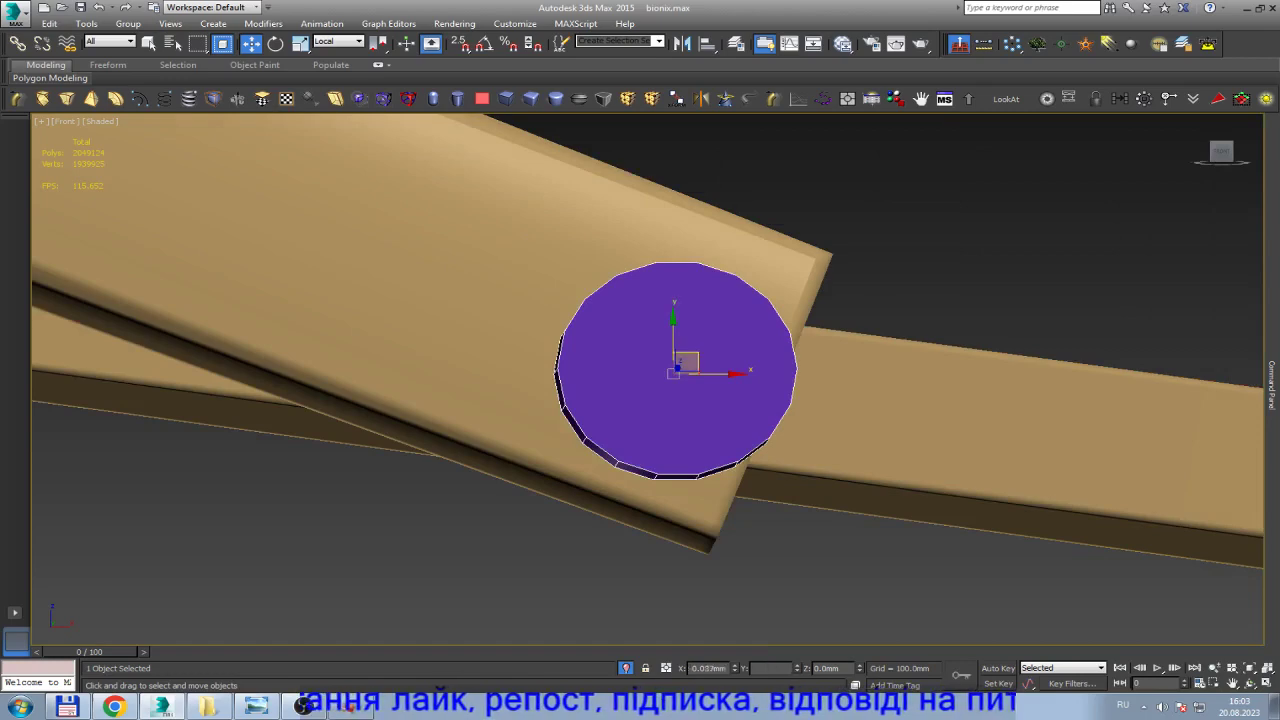
mouse_move(688, 362)
left_mouse_down()
mouse_move(648, 342)
mouse_move(656, 330)
left_mouse_up()
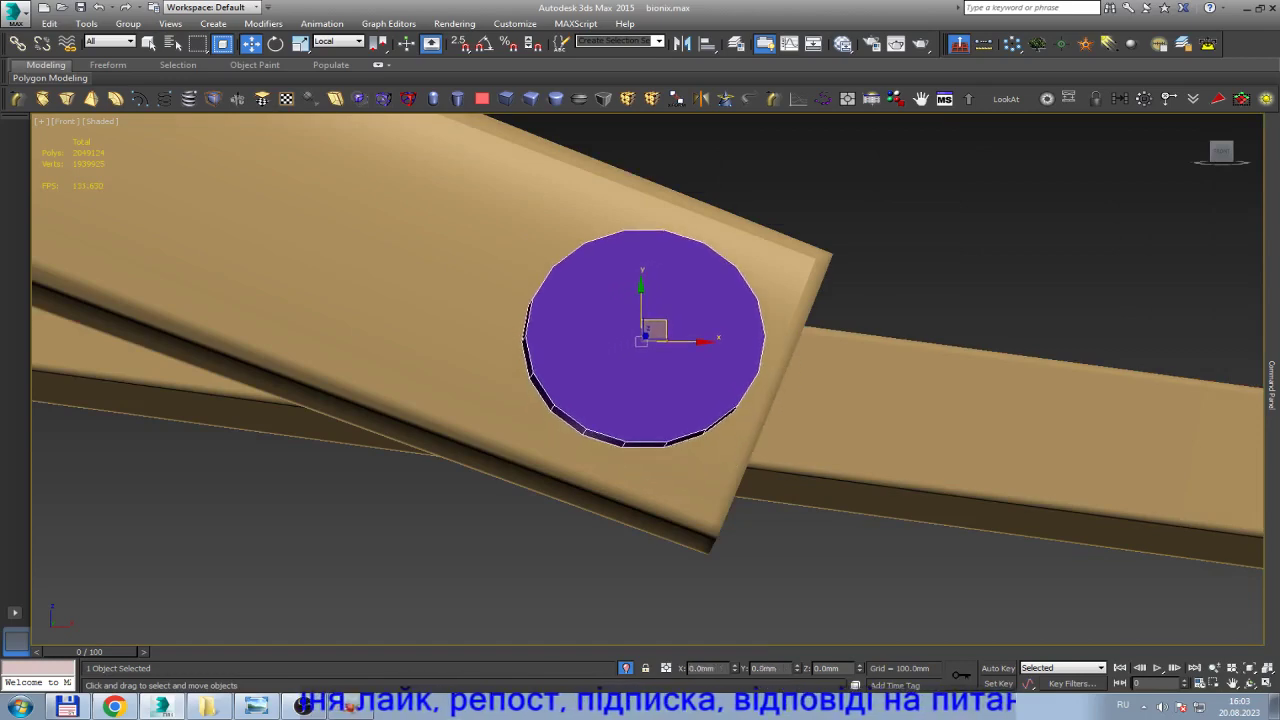
Lengthen the cylinder to 6.278mm, undoing a trial slide along its axis.
middle_click_drag(654, 332, 560, 340, "alt")
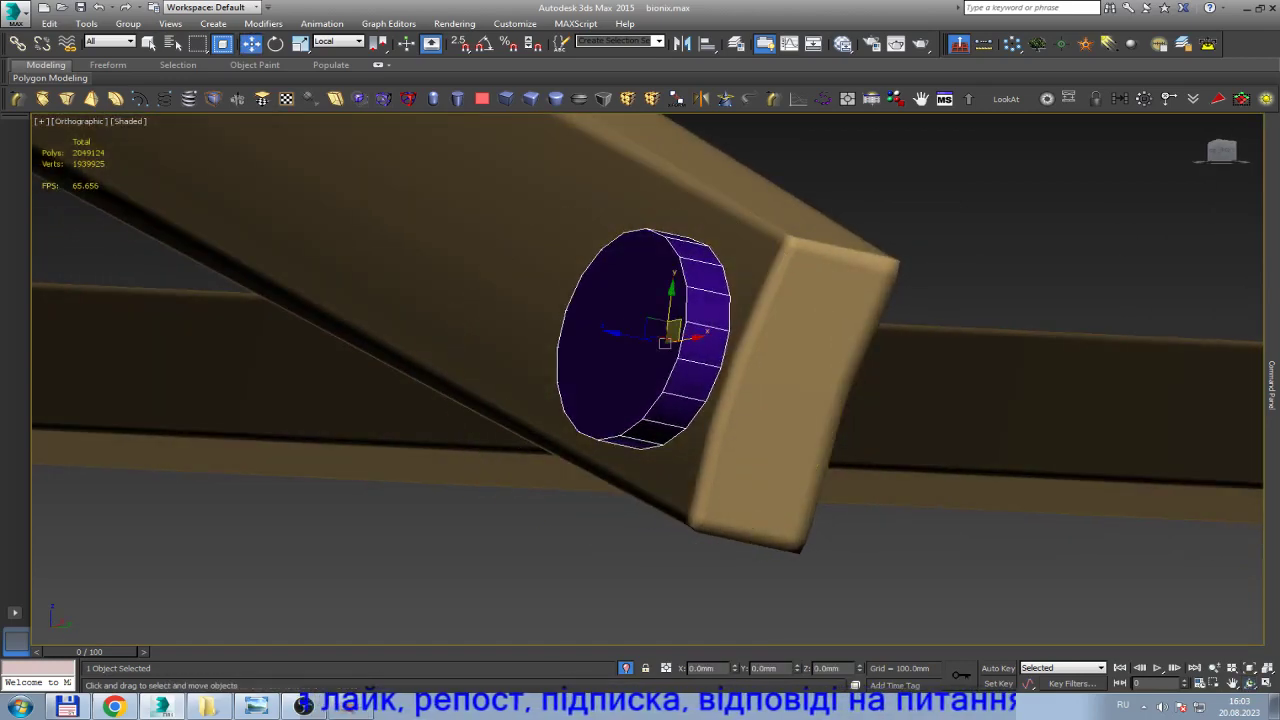
left_click_drag(1246, 332, 1246, 290)
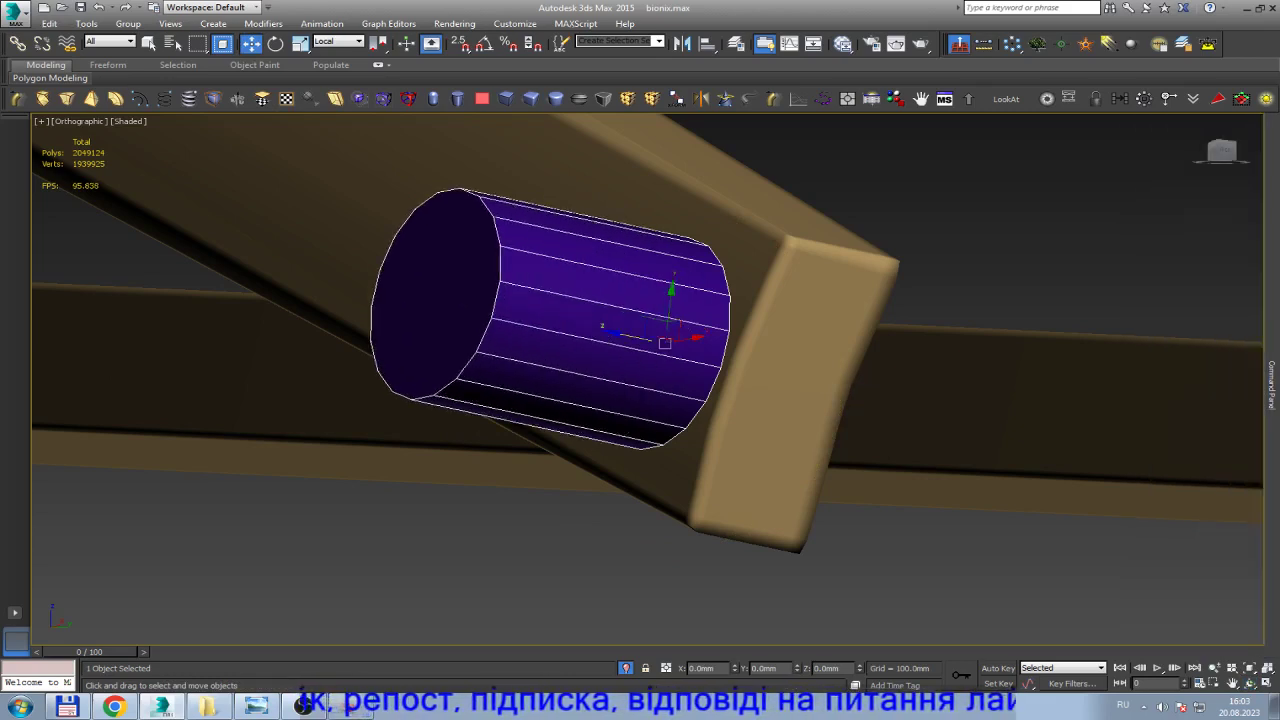
left_click_drag(655, 334, 1012, 417)
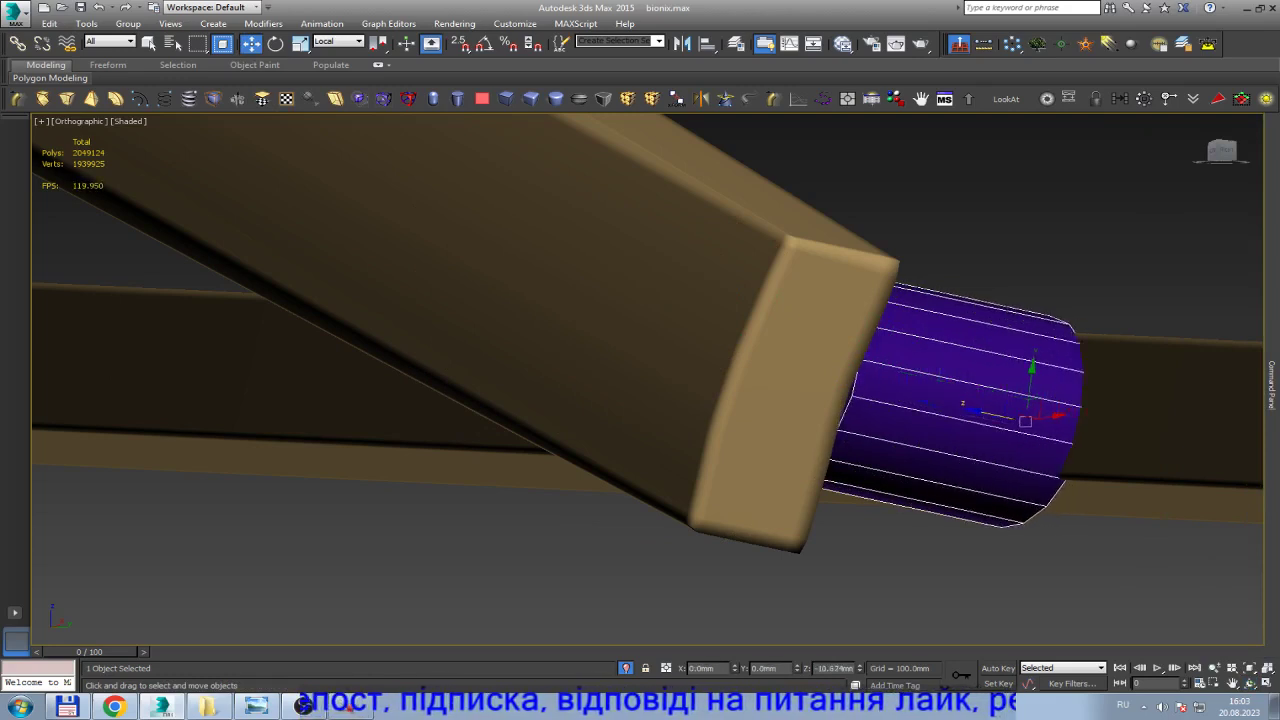
key("ctrl+z")
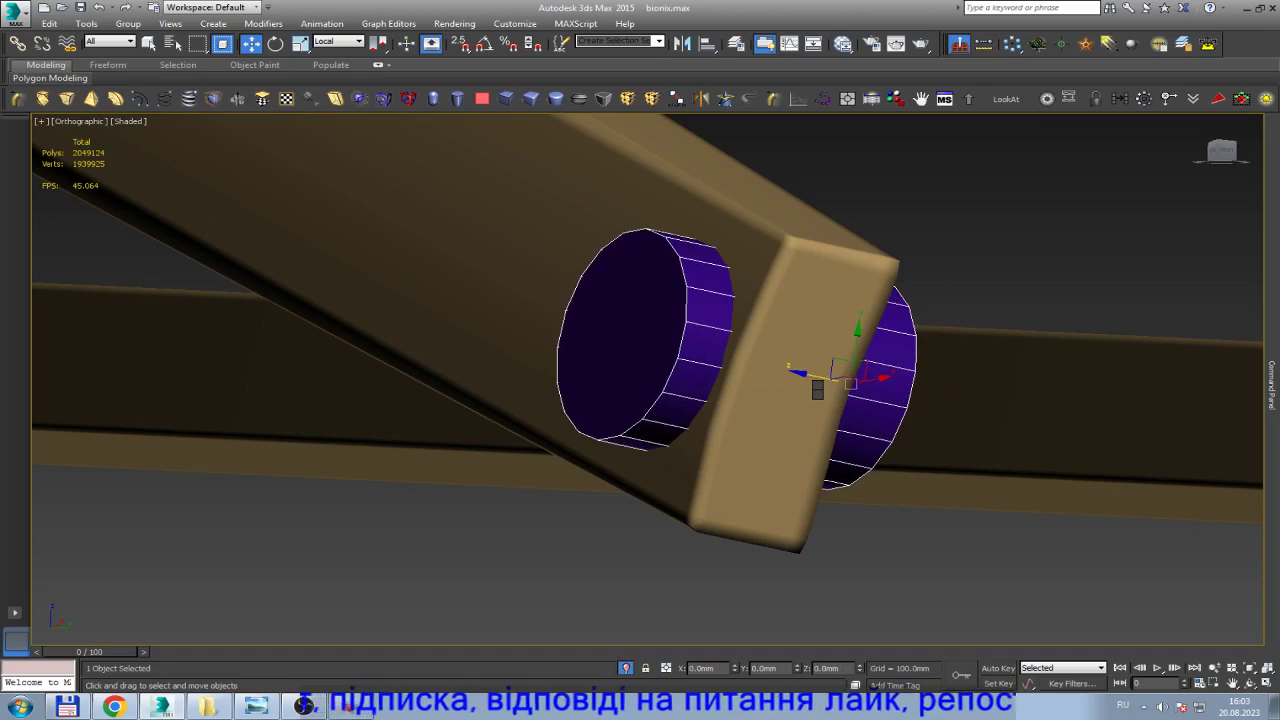
Select the pin cylinder's end cap polygon and inset it to form an edge ring inside the rim.
key("4")
left_click(621, 333)
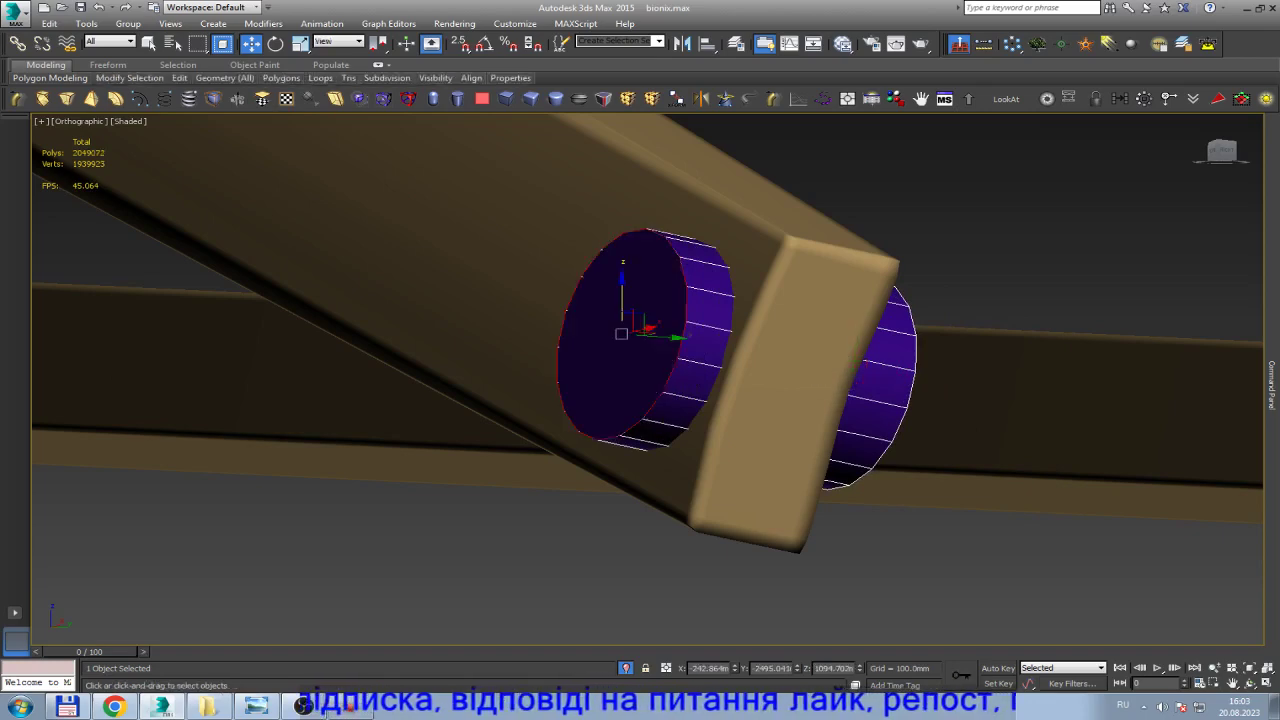
middle_click_drag(621, 333, 640, 300, "alt")
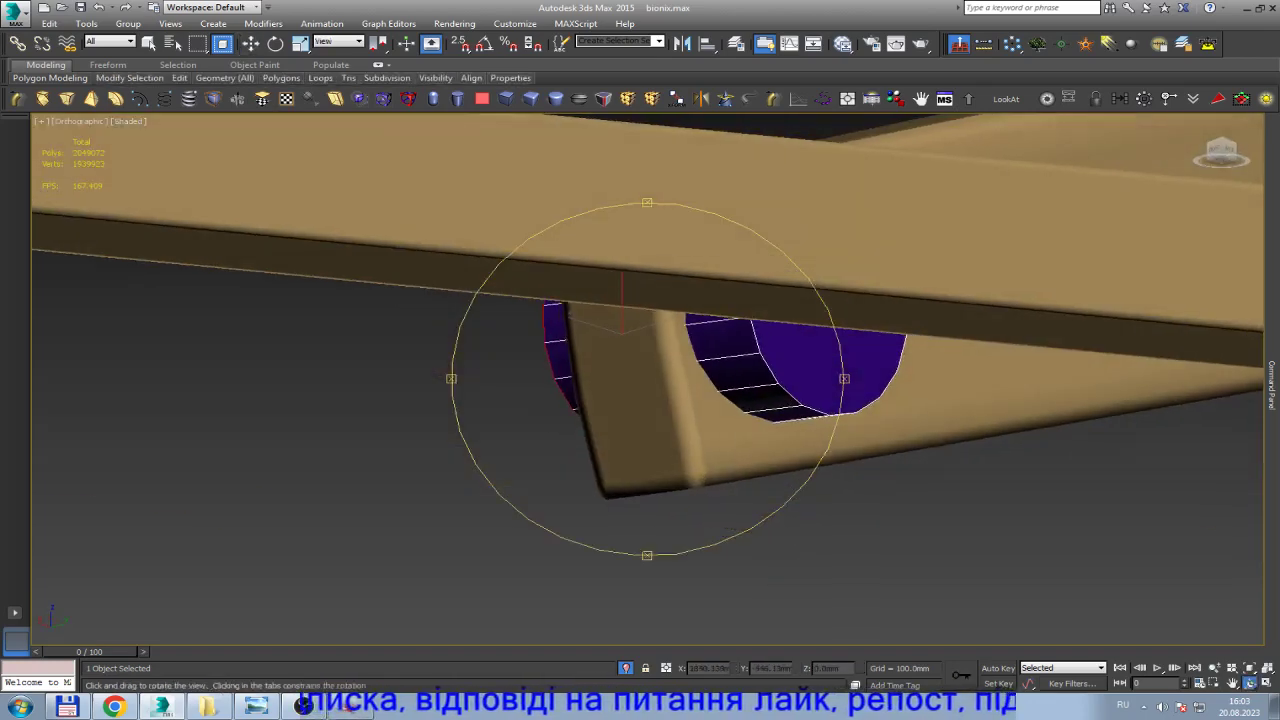
scroll(860, 327, "up", 3)
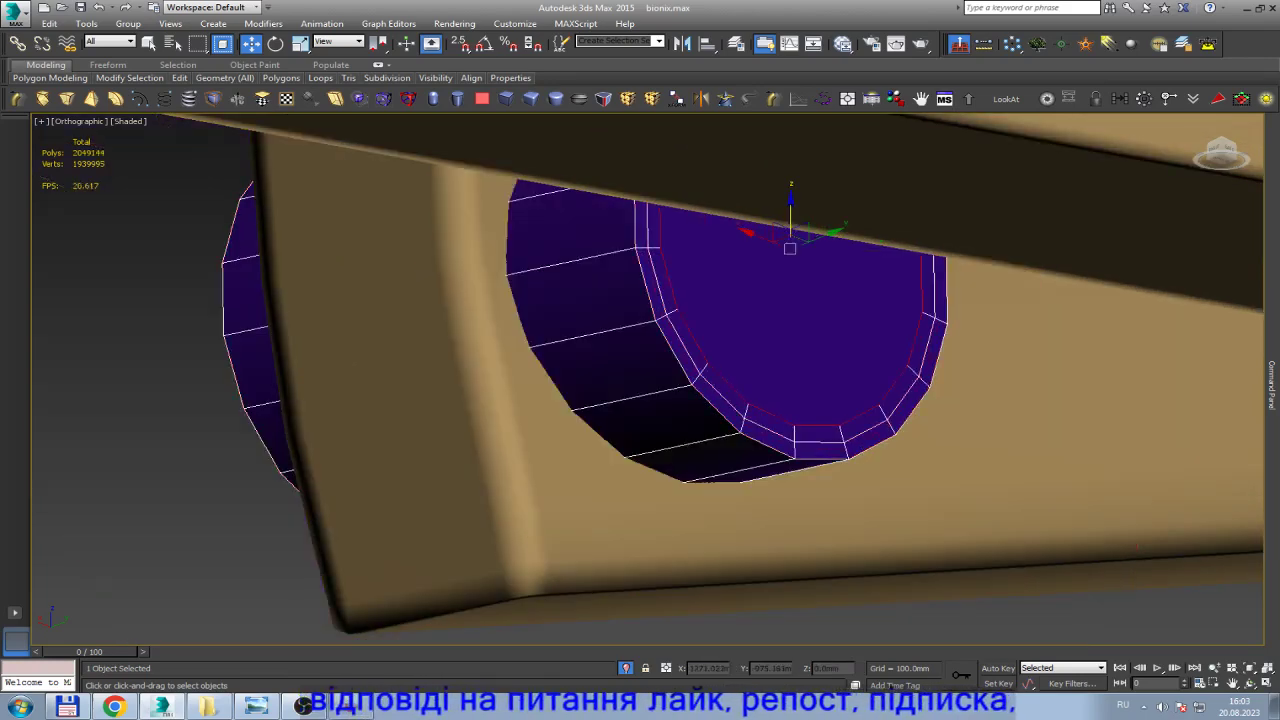
middle_click_drag(650, 440, 710, 449, "alt")
scroll(710, 449, "up", 3)
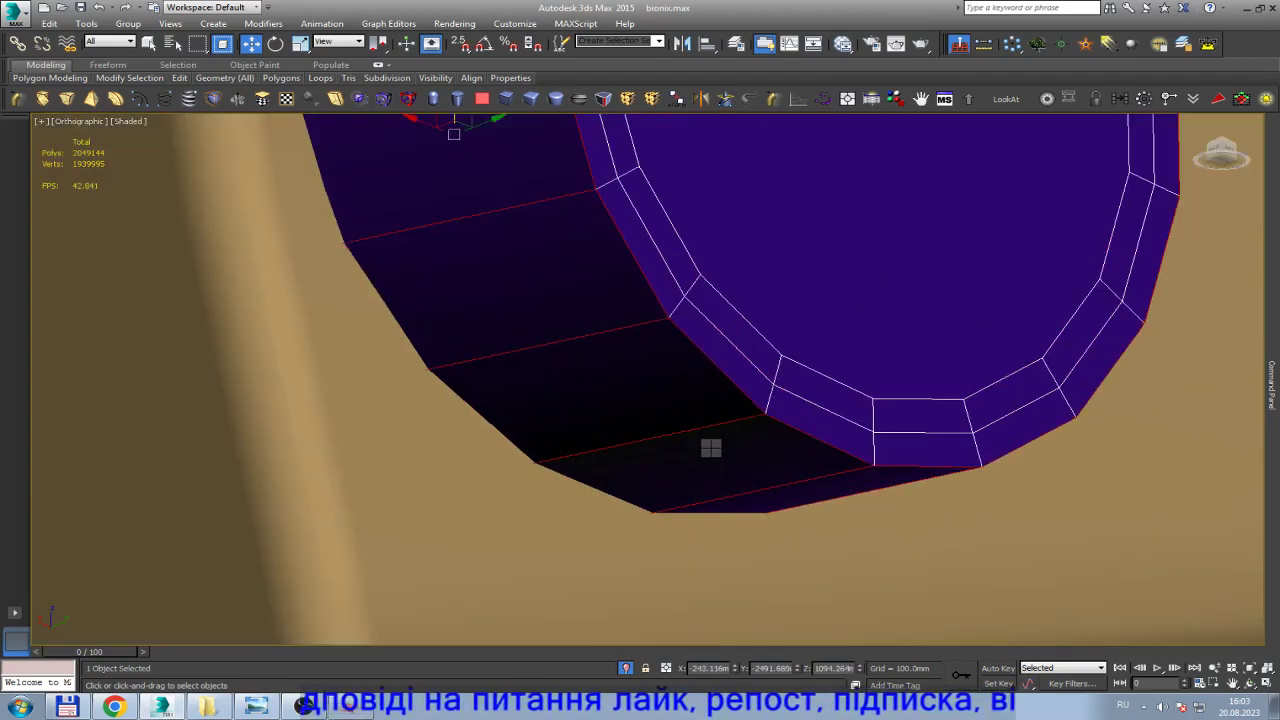
left_click_drag(710, 449, 710, 440)
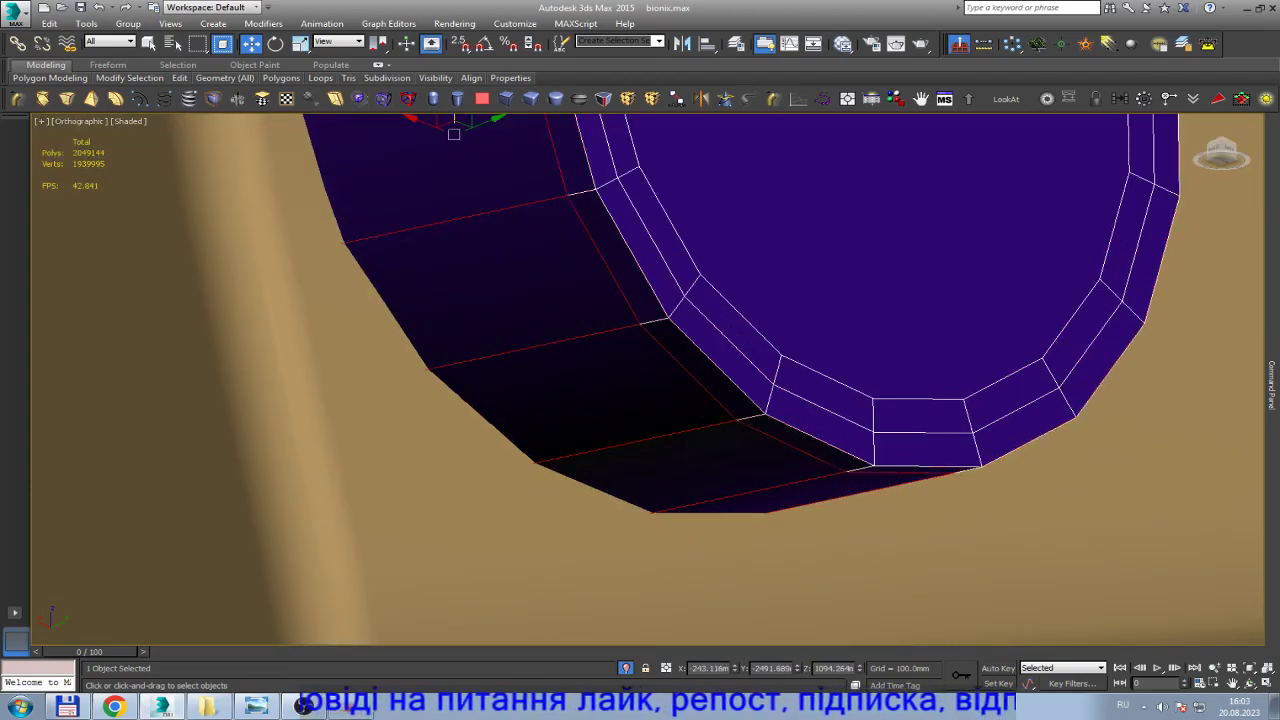
scroll(650, 380, "down", 3)
middle_click_drag(650, 380, 647, 378, "alt")
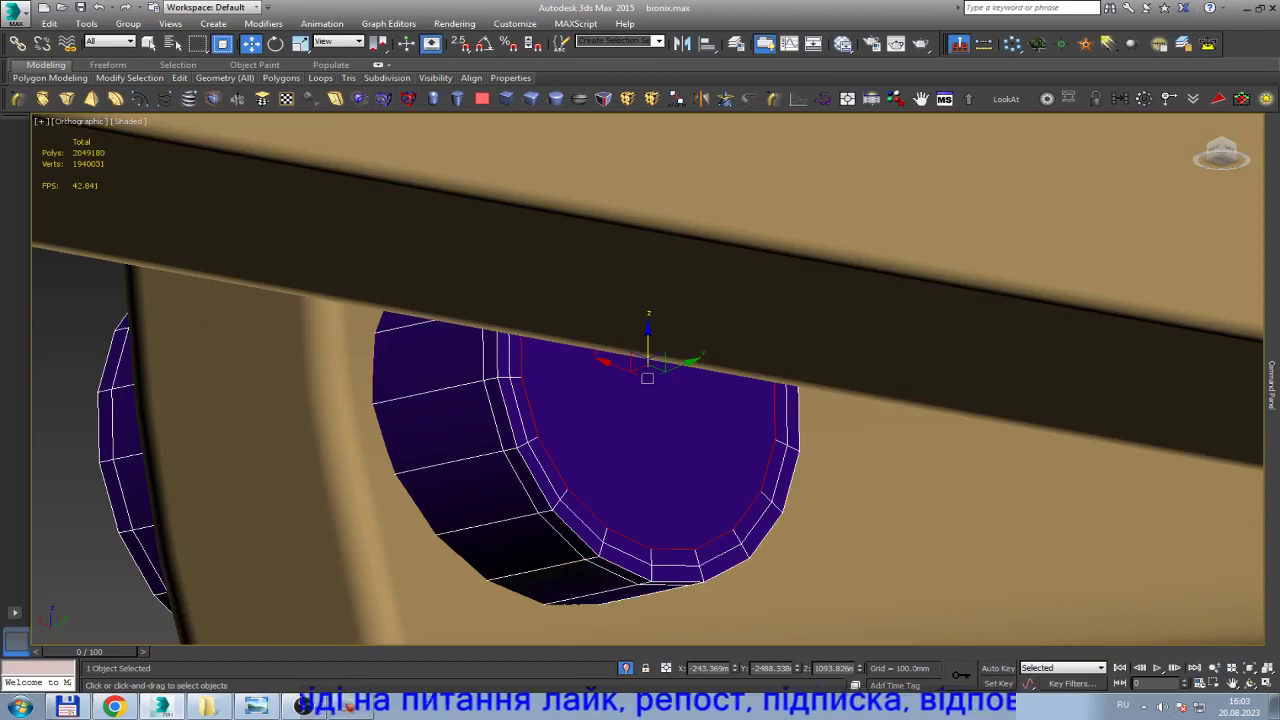
In Front view, connect the middle row of cap vertices with an edge across the cap.
key("f")
key("z")
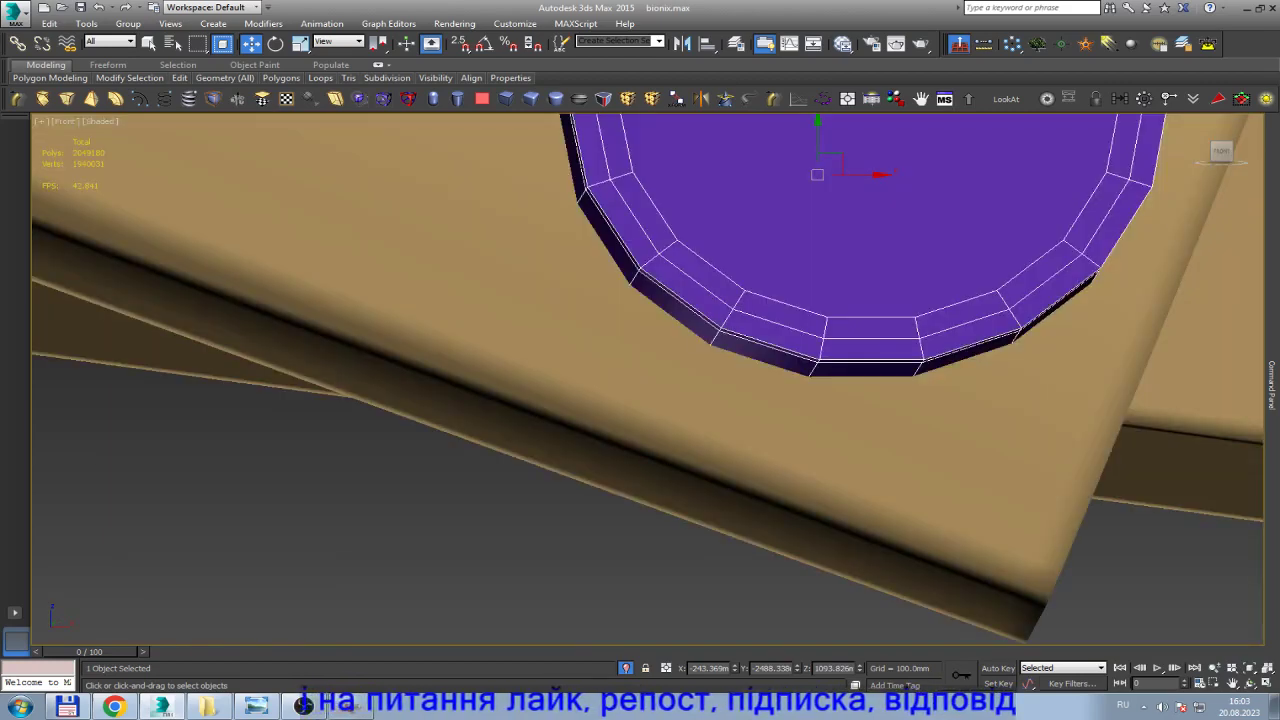
scroll(766, 455, "down", 2)
scroll(755, 337, "up", 4)
key("1")
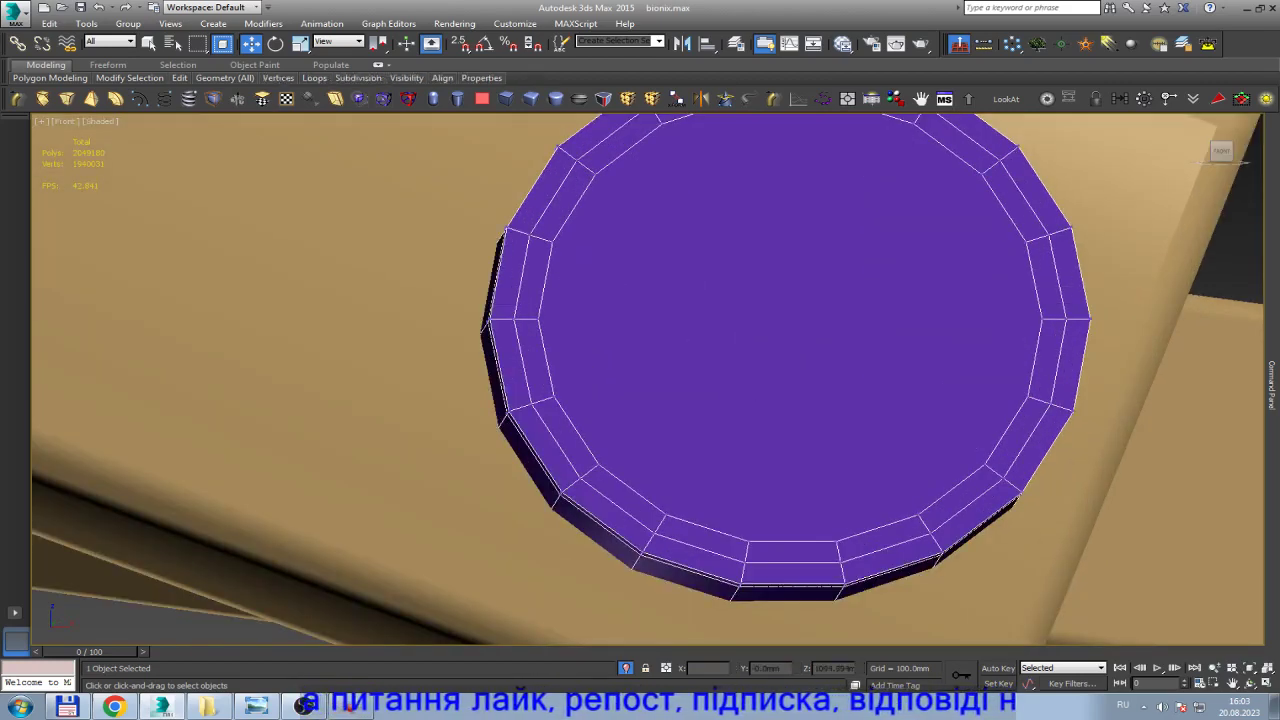
left_click_drag(490, 318, 1130, 326)
key("ctrl+shift+e")
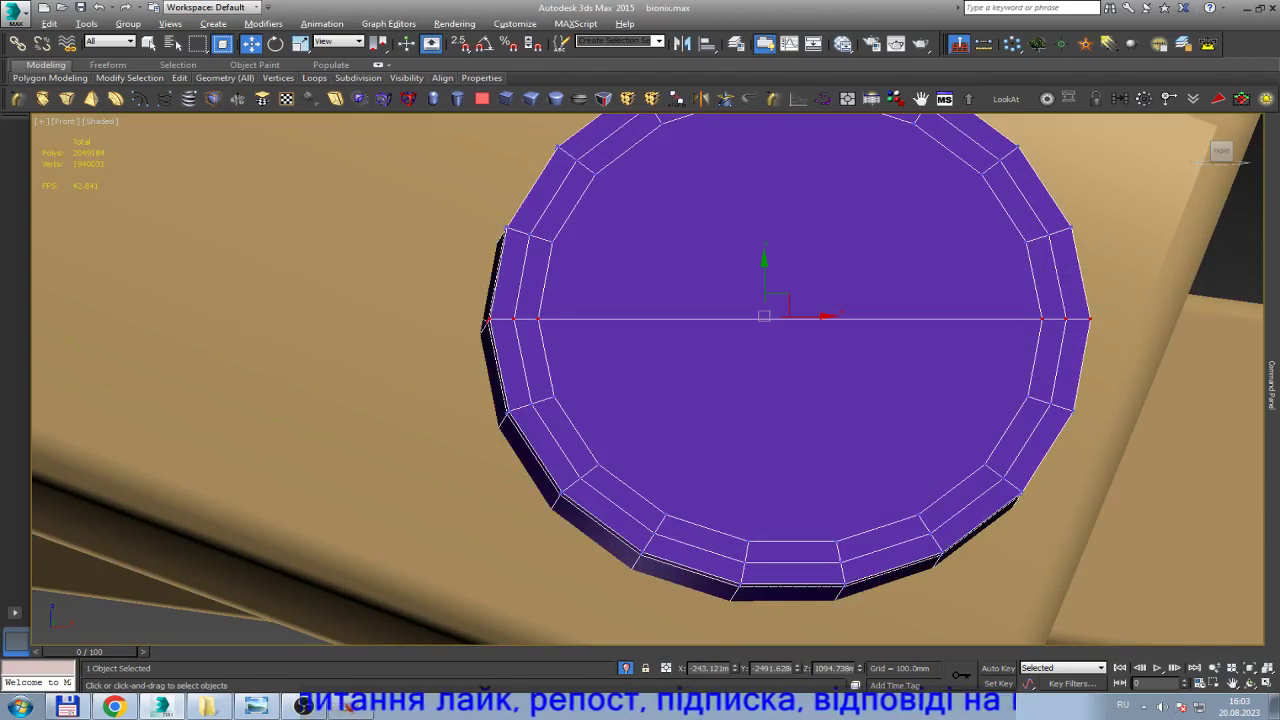
Connect the upper and lower opposite rim vertex pairs with two more horizontal edges.
left_click(1026, 241)
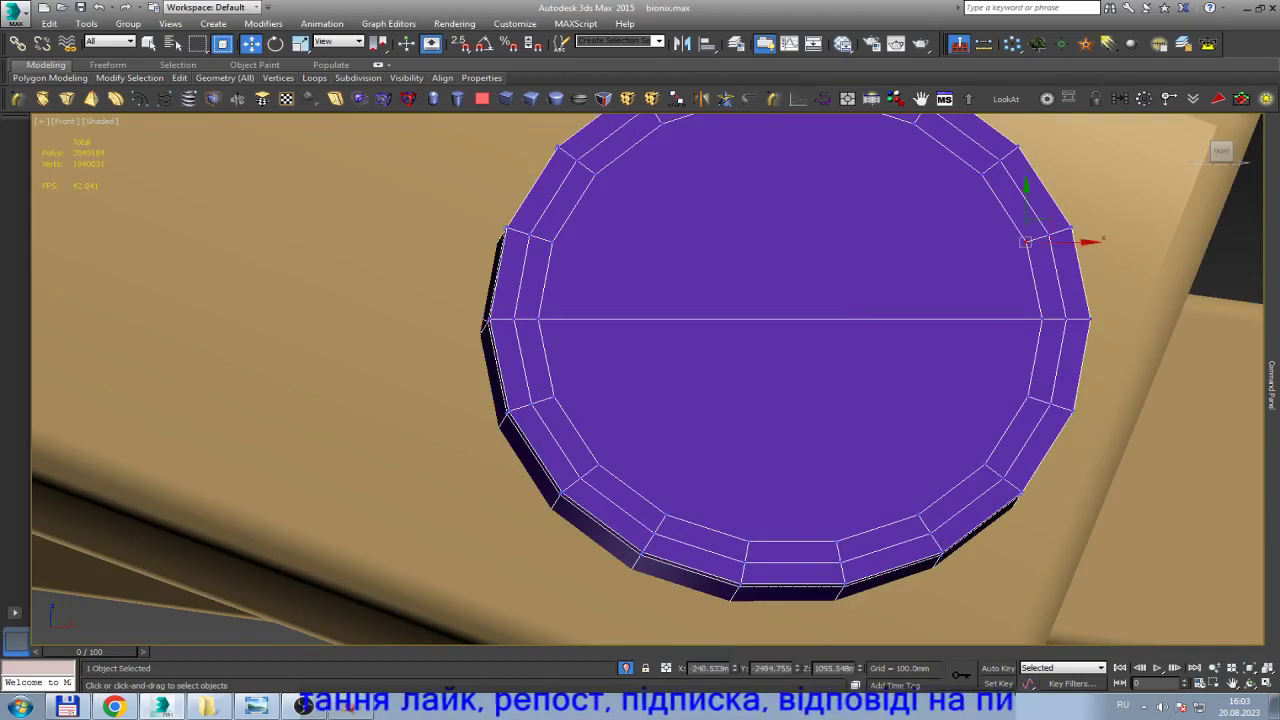
left_click(551, 241, "ctrl")
key("ctrl+shift+e")
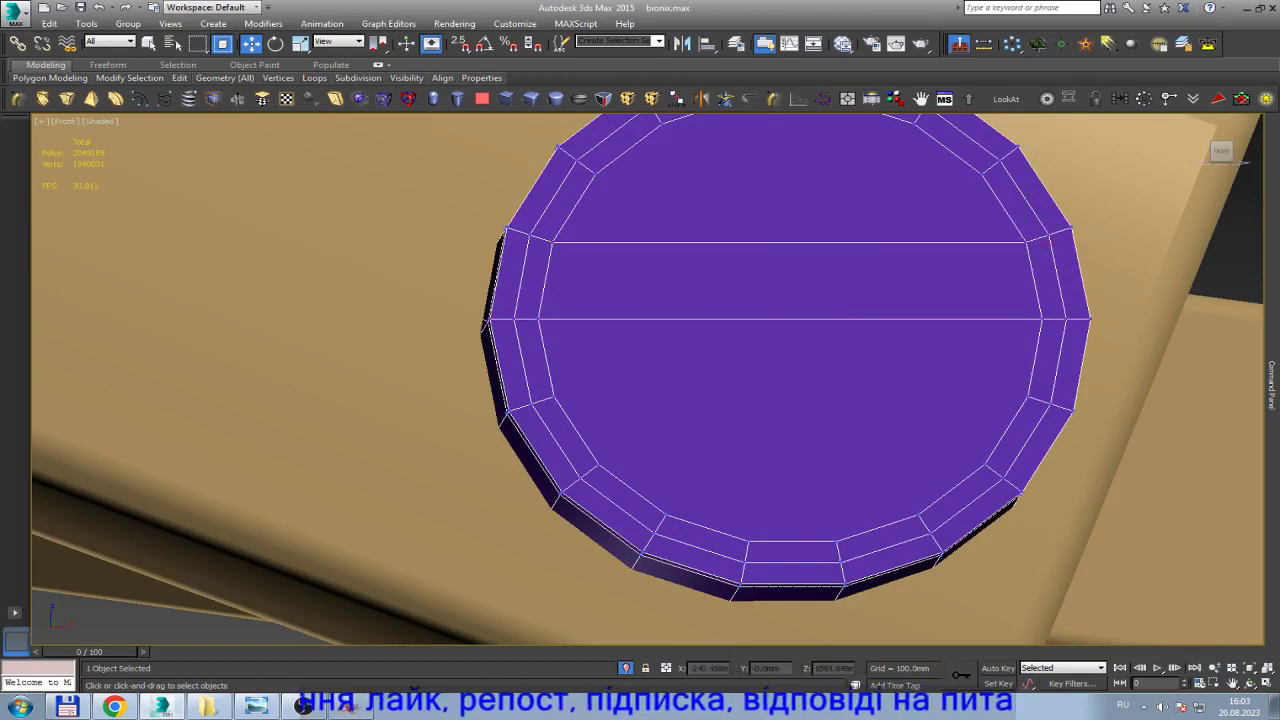
left_click(1028, 395)
left_click(553, 397, "ctrl")
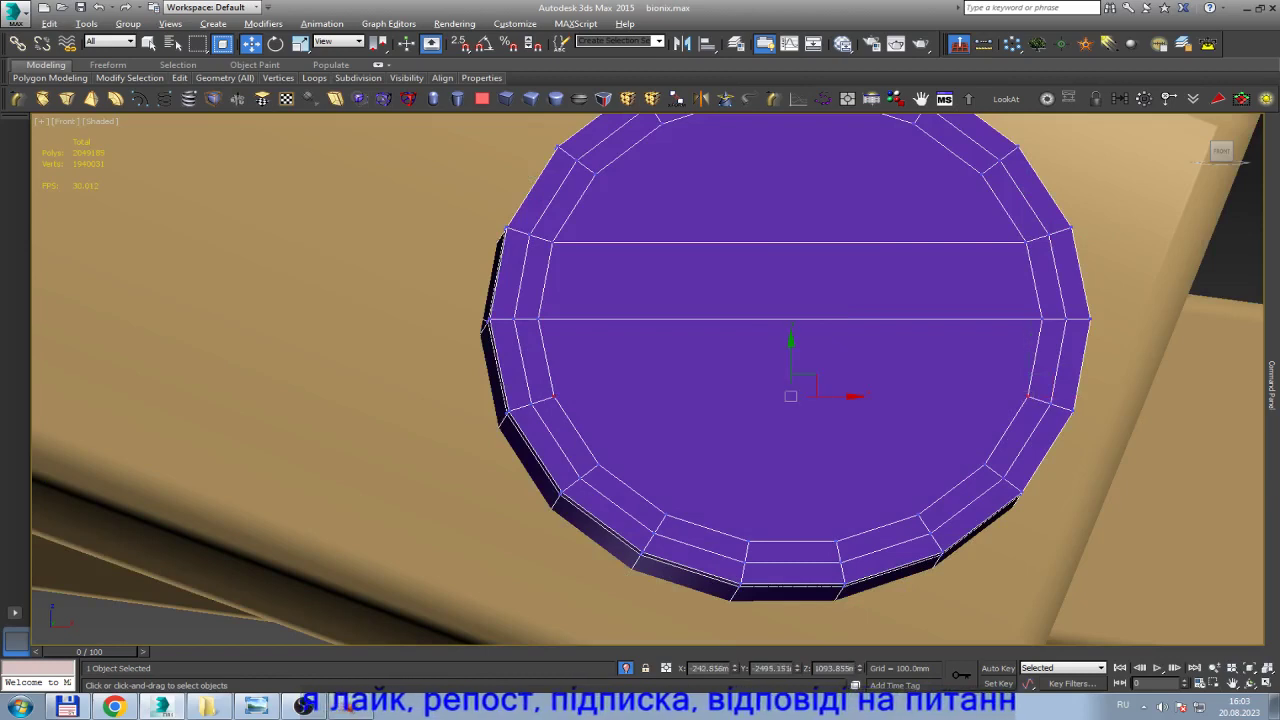
key("ctrl+shift+e")
Browse the Kyiv heating services and law resolution tabs in Chrome, then return to 3ds Max.
left_click(114, 707)
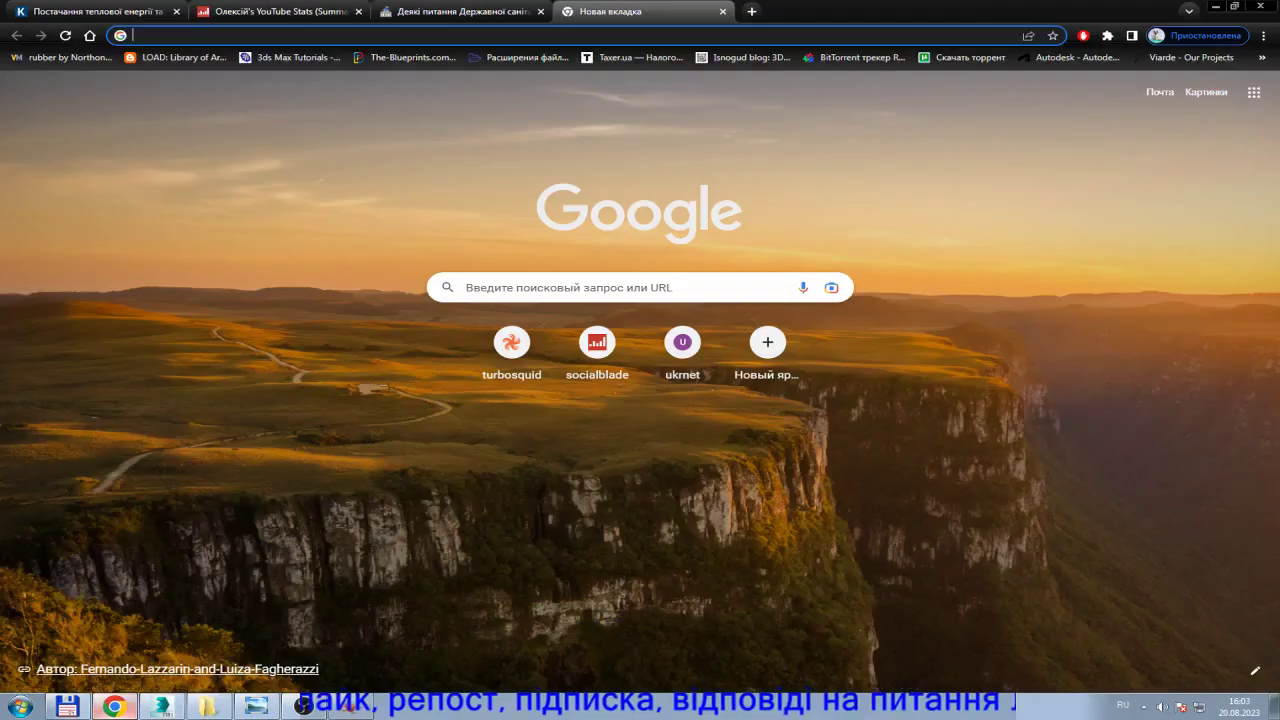
key("ctrl+1")
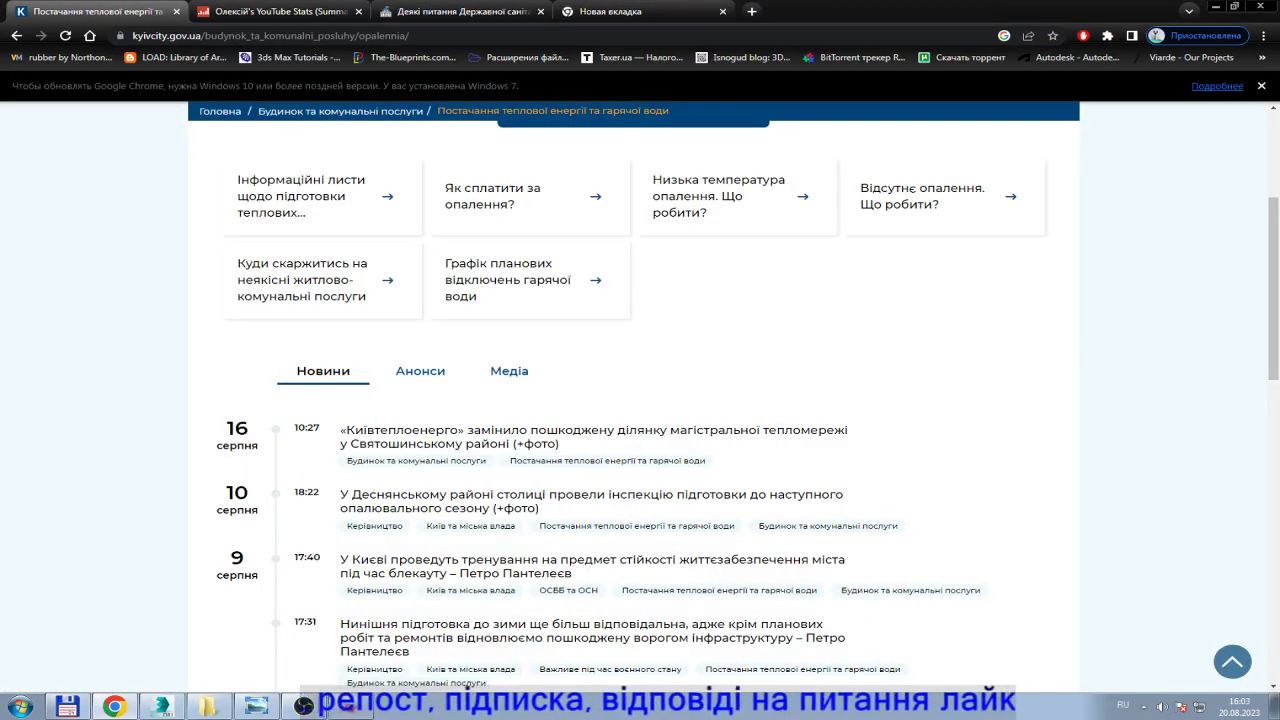
key("ctrl+3")
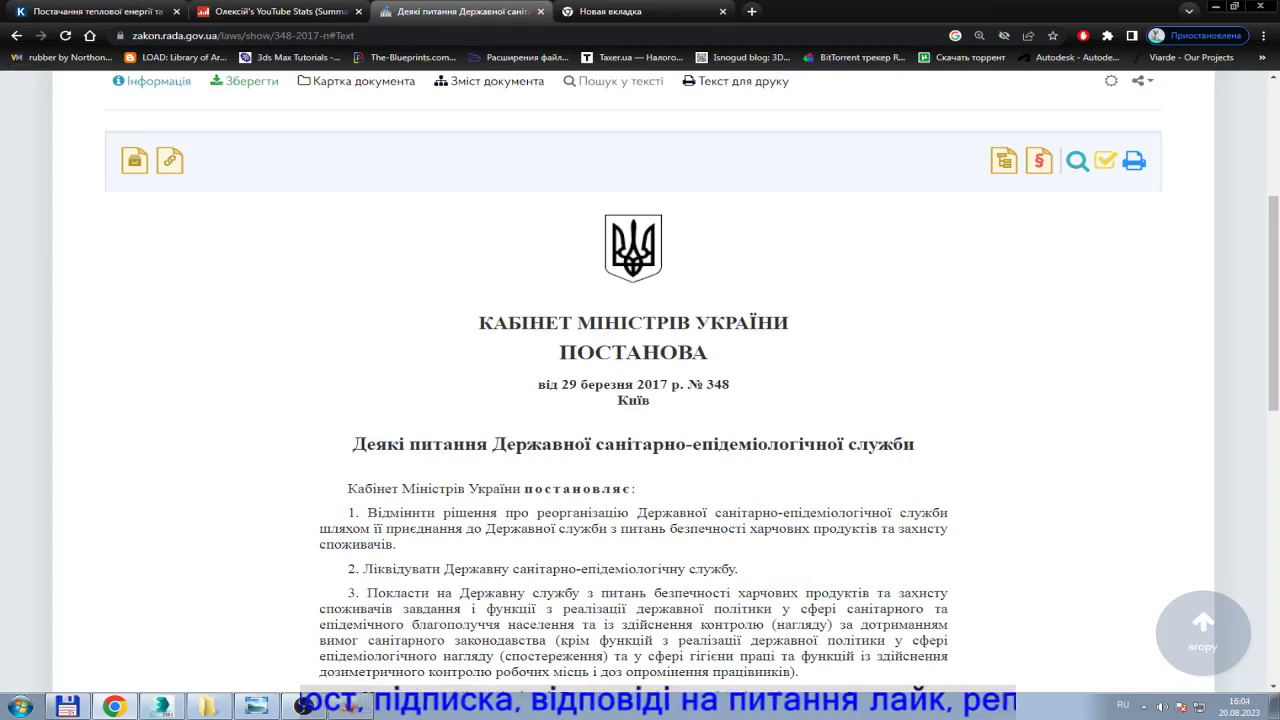
scroll(640, 400, "down", 2)
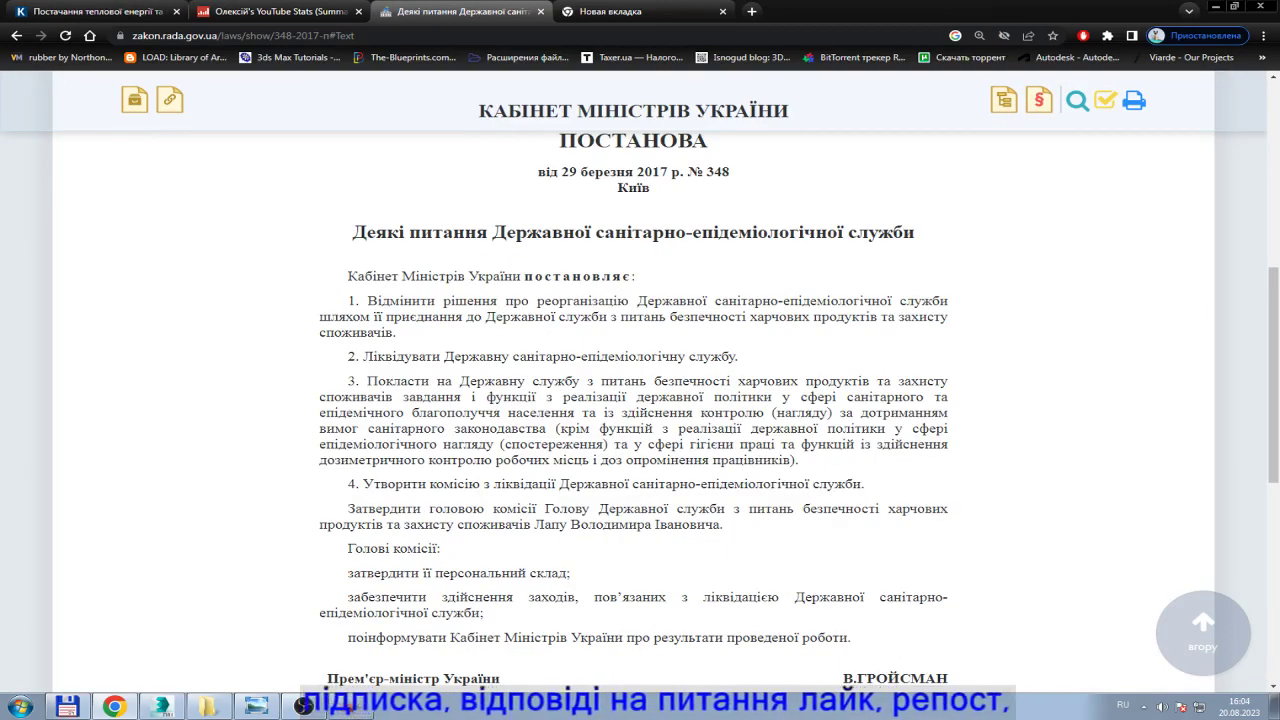
scroll(640, 400, "down", 2)
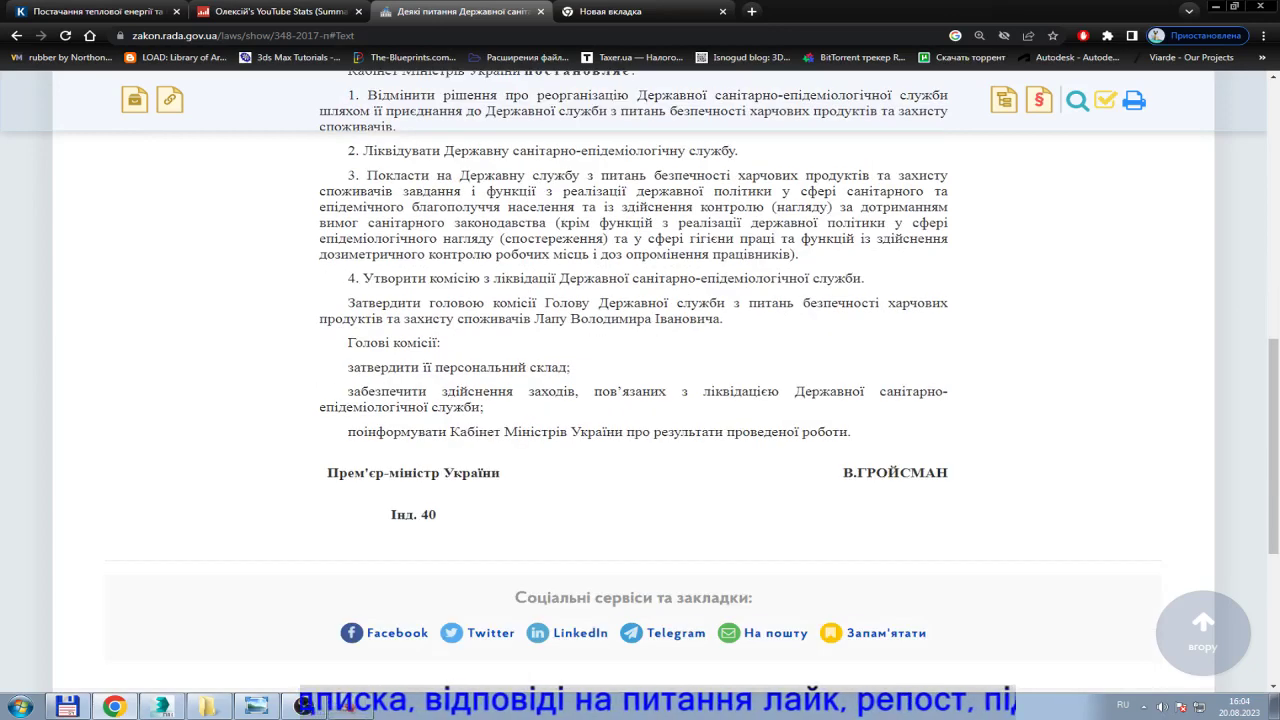
key("ctrl+Tab")
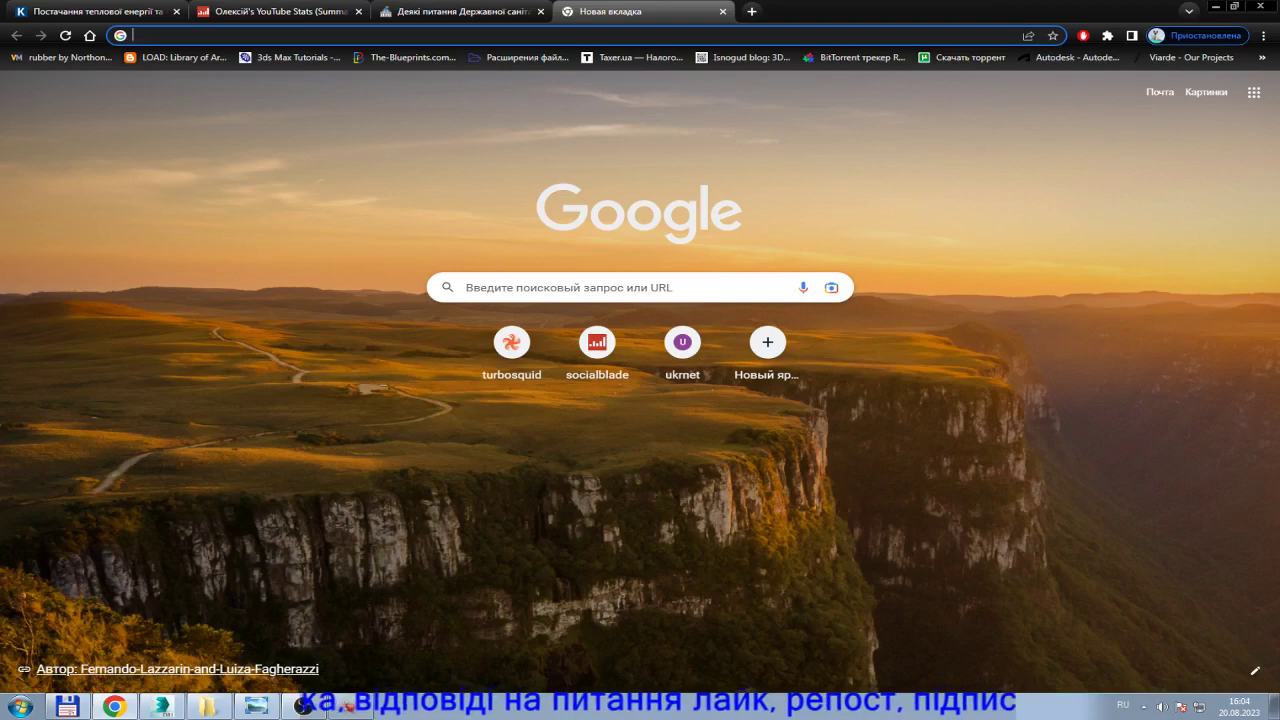
left_click(160, 707)
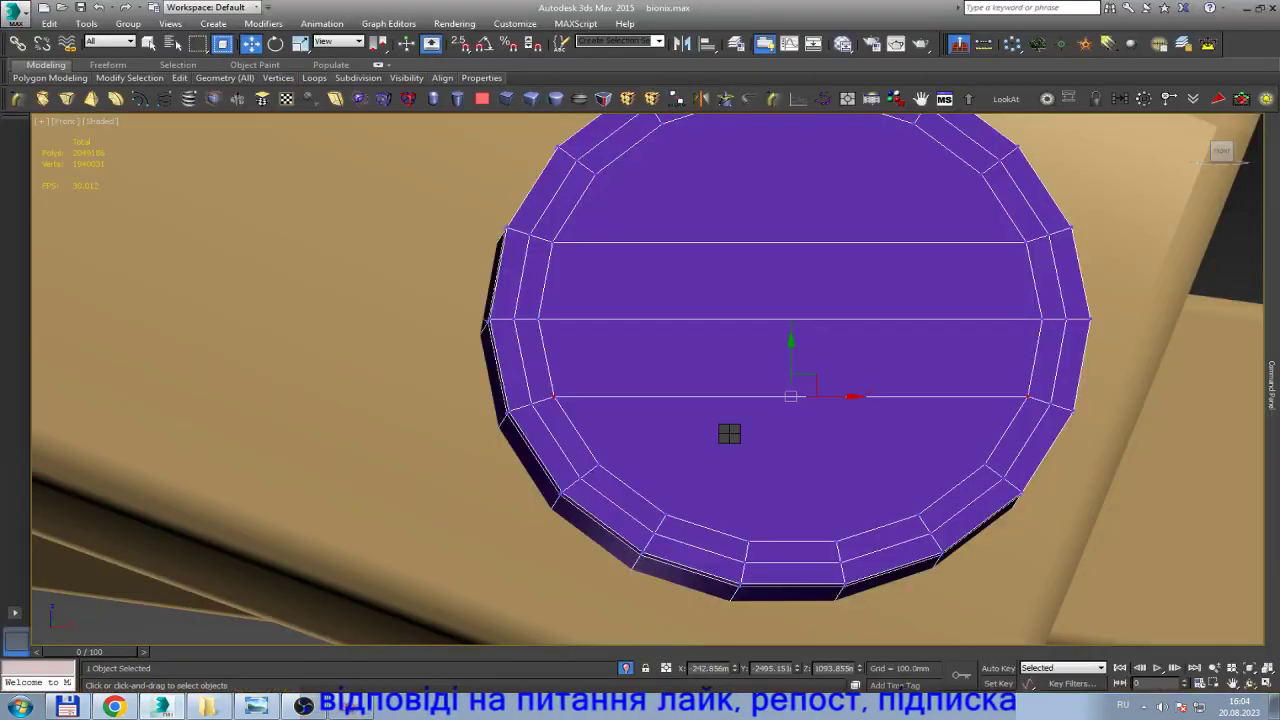
Connect two opposite vertex pairs near the top of the cap, on the rim and inner ring.
scroll(640, 380, "down", 2)
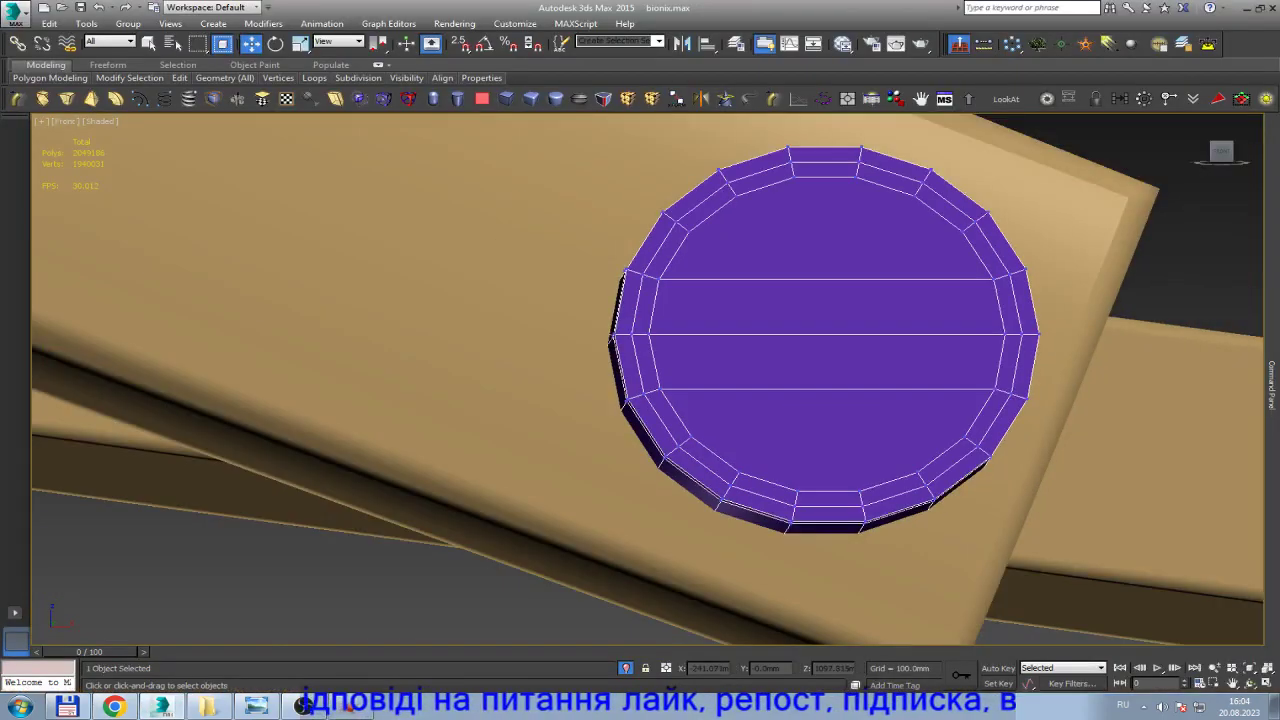
scroll(640, 380, "up", 3)
scroll(640, 380, "up", 2)
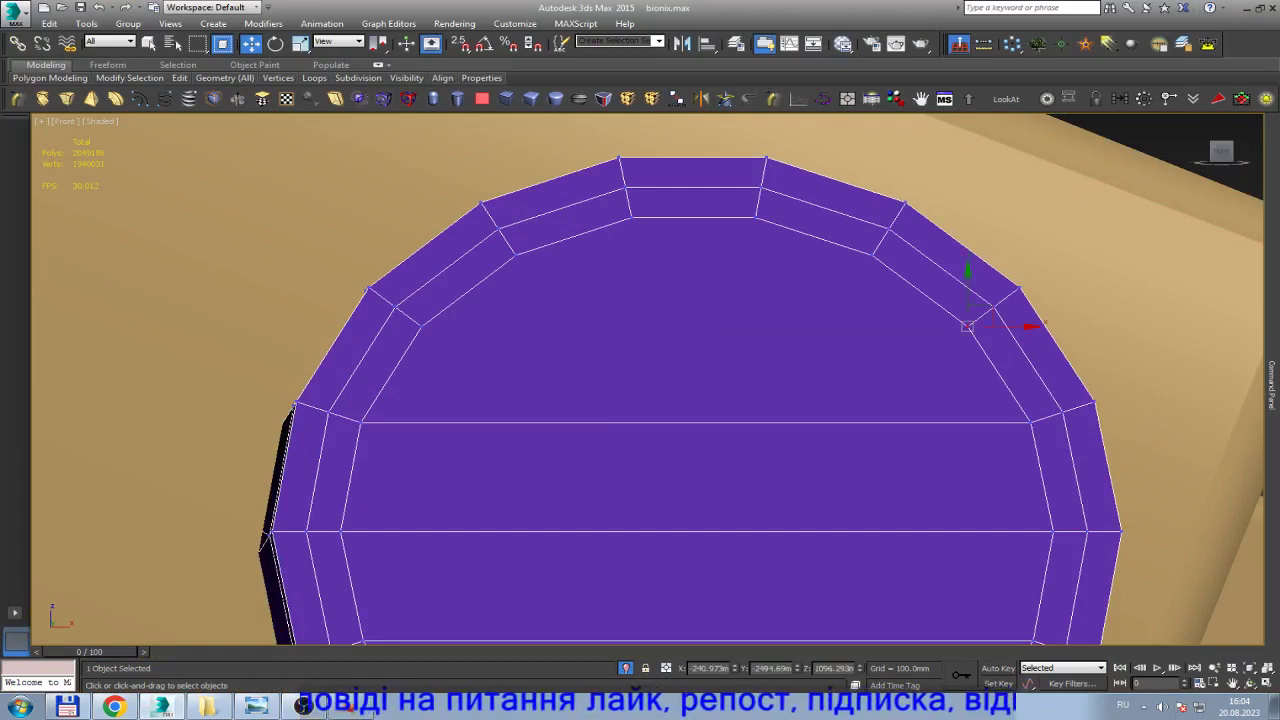
left_click(420, 325, "ctrl")
key("ctrl+shift+e")
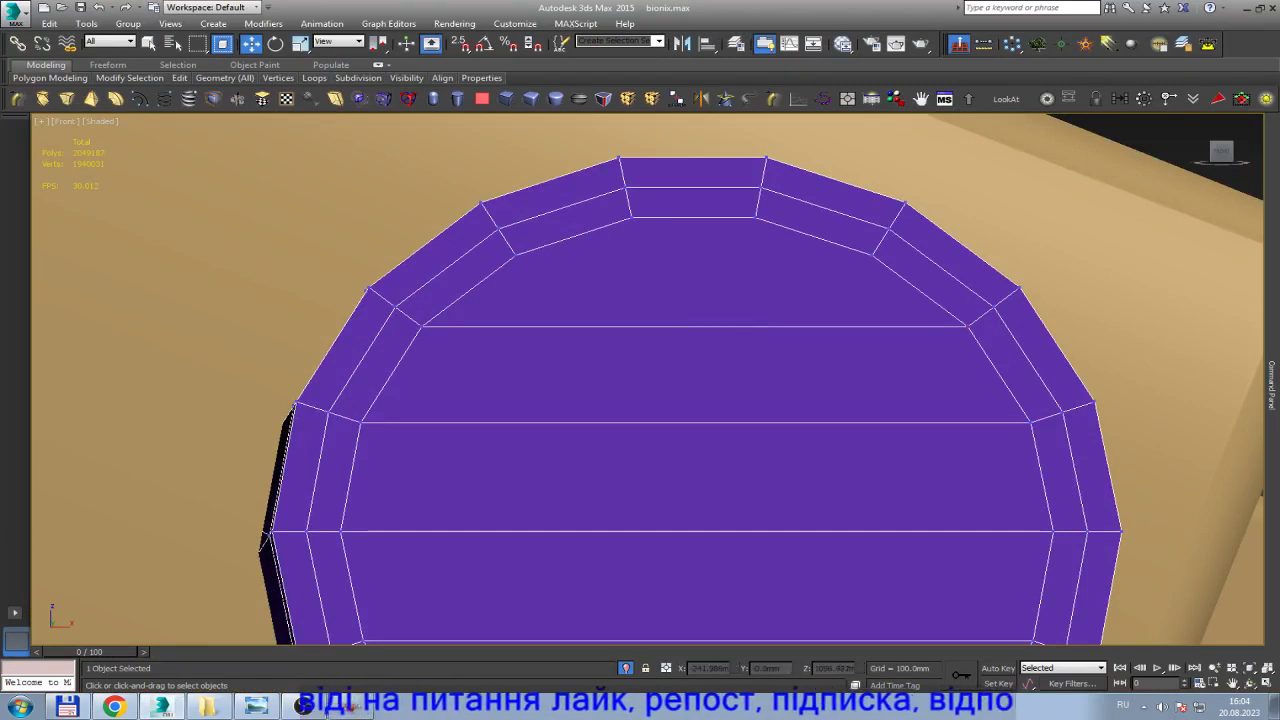
left_click(872, 254)
left_click(515, 254, "ctrl")
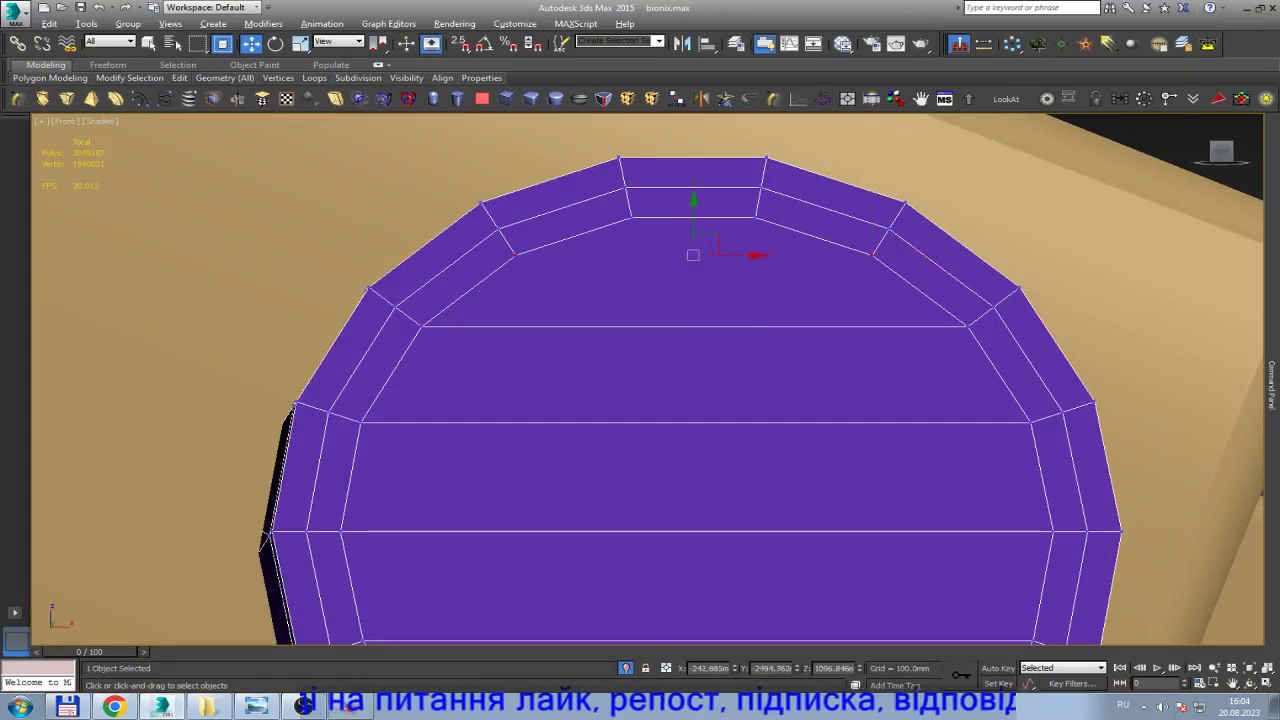
key("ctrl+shift+e")
Add two parallel edges across the cap's lower side joining opposite rim and inner-ring vertices.
middle_click_drag(640, 380, 640, 300, "alt")
scroll(640, 400, "up", 5)
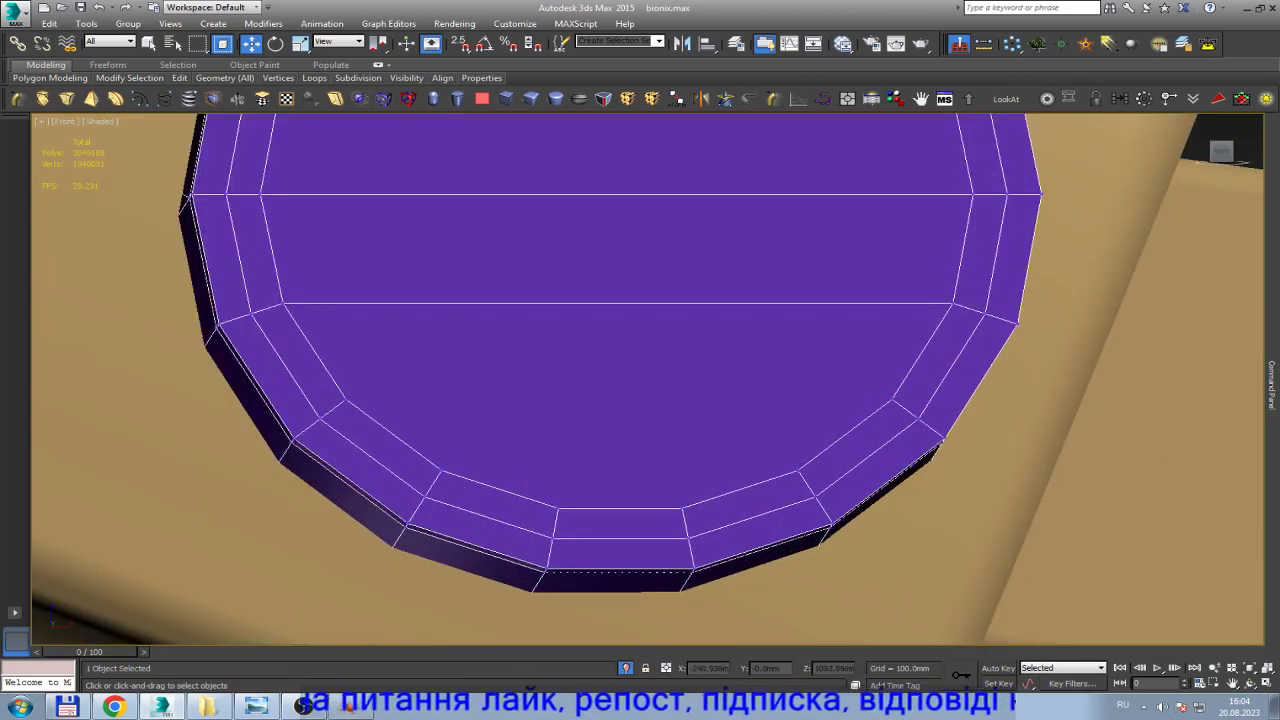
left_click(891, 399)
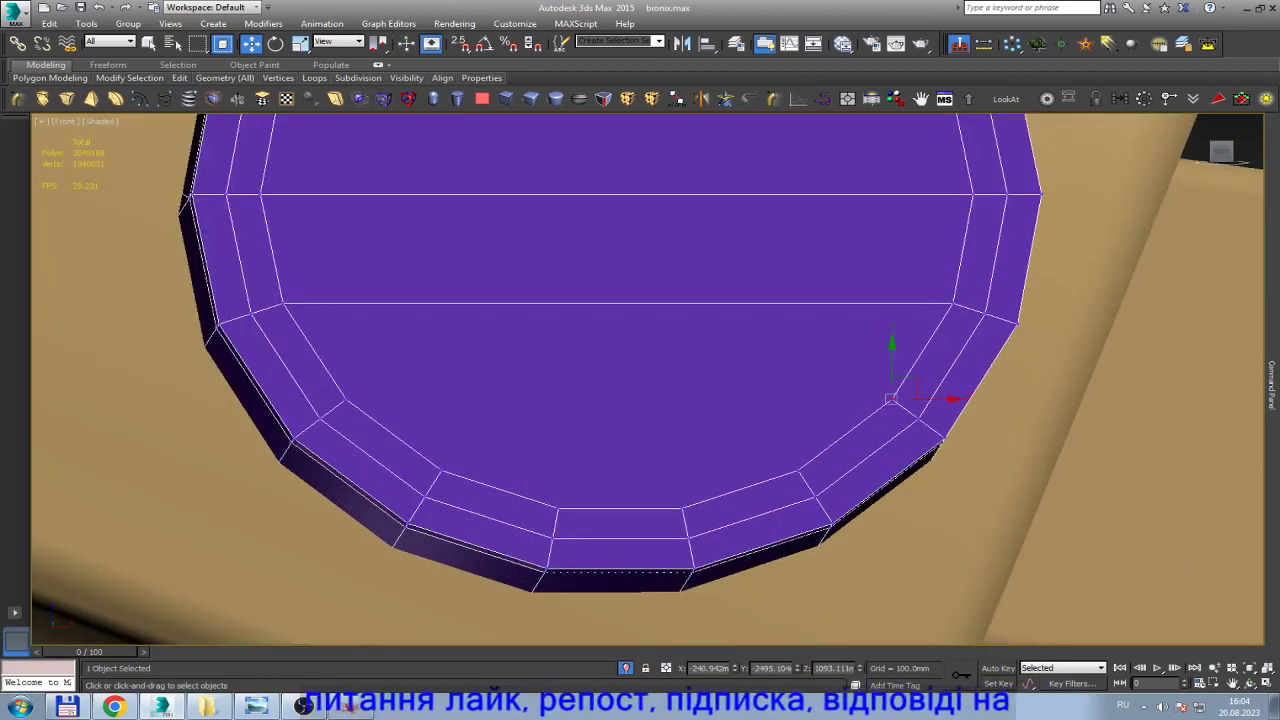
left_click(345, 399, "ctrl")
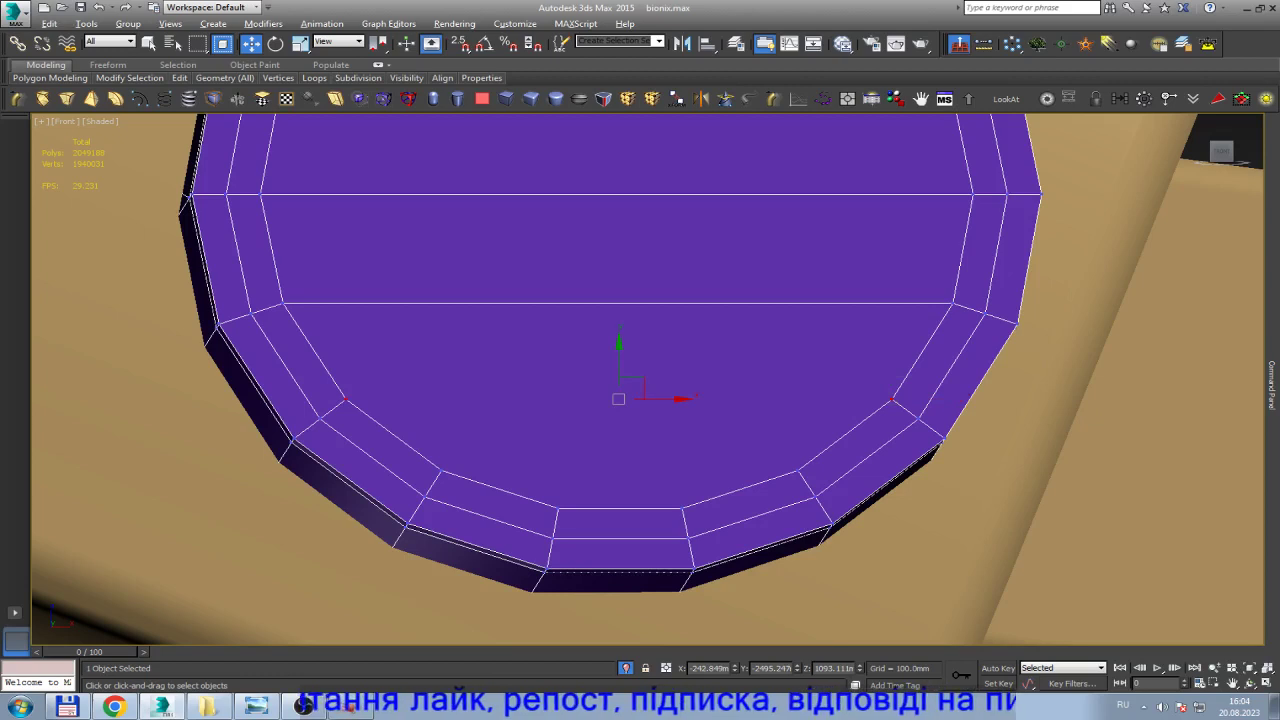
key("ctrl+shift+e")
left_click(441, 470)
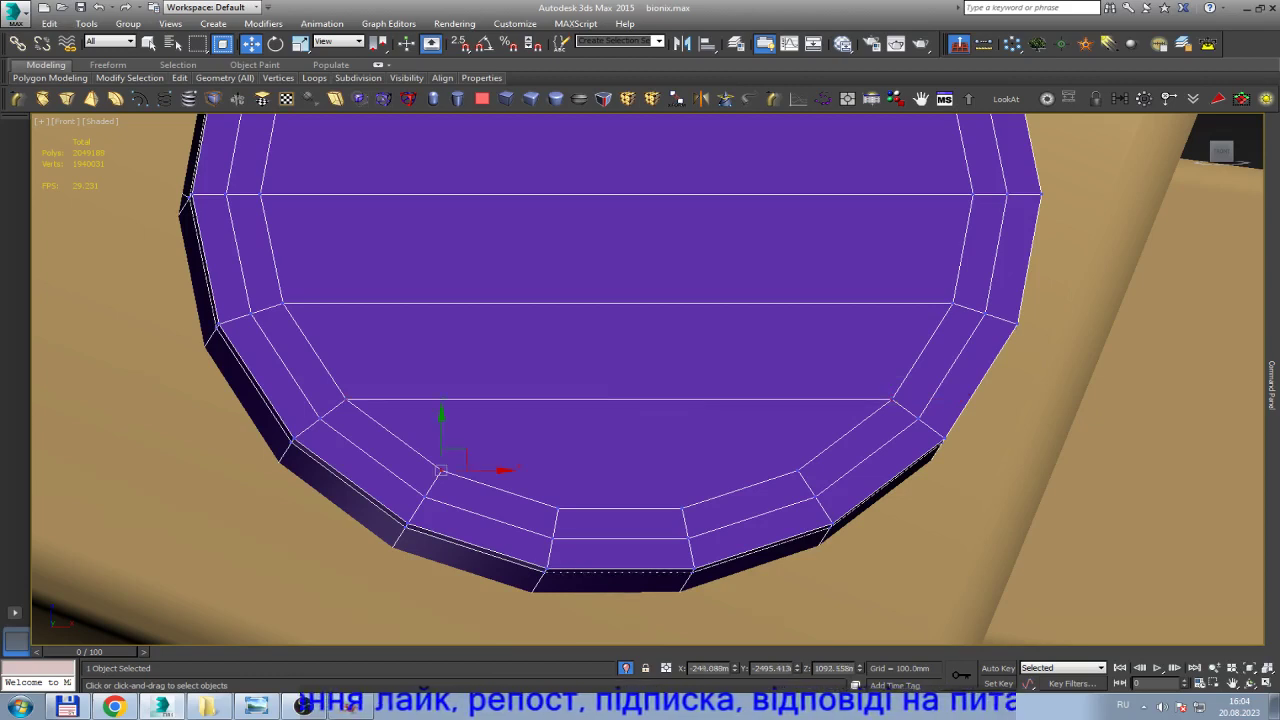
left_click(798, 470, "ctrl")
key("ctrl+shift+e")
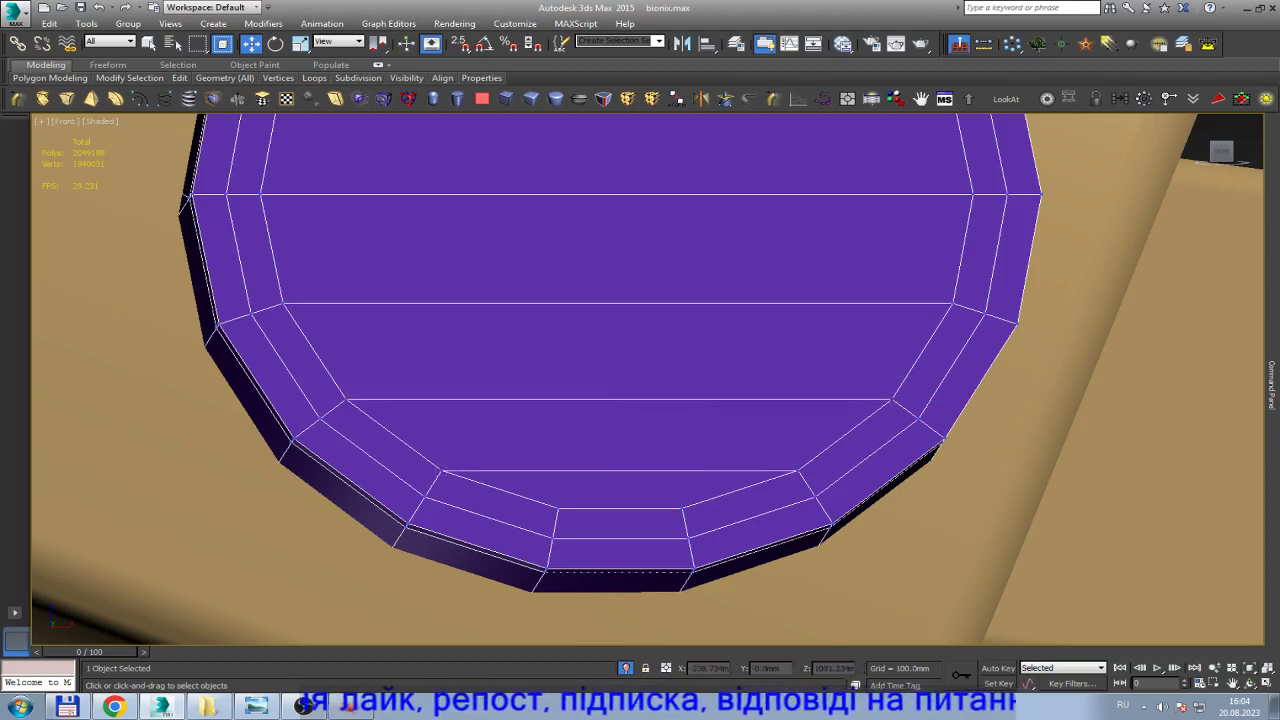
middle_click_drag(647, 379, 647, 379, "alt")
left_click_drag(647, 379, 700, 379)
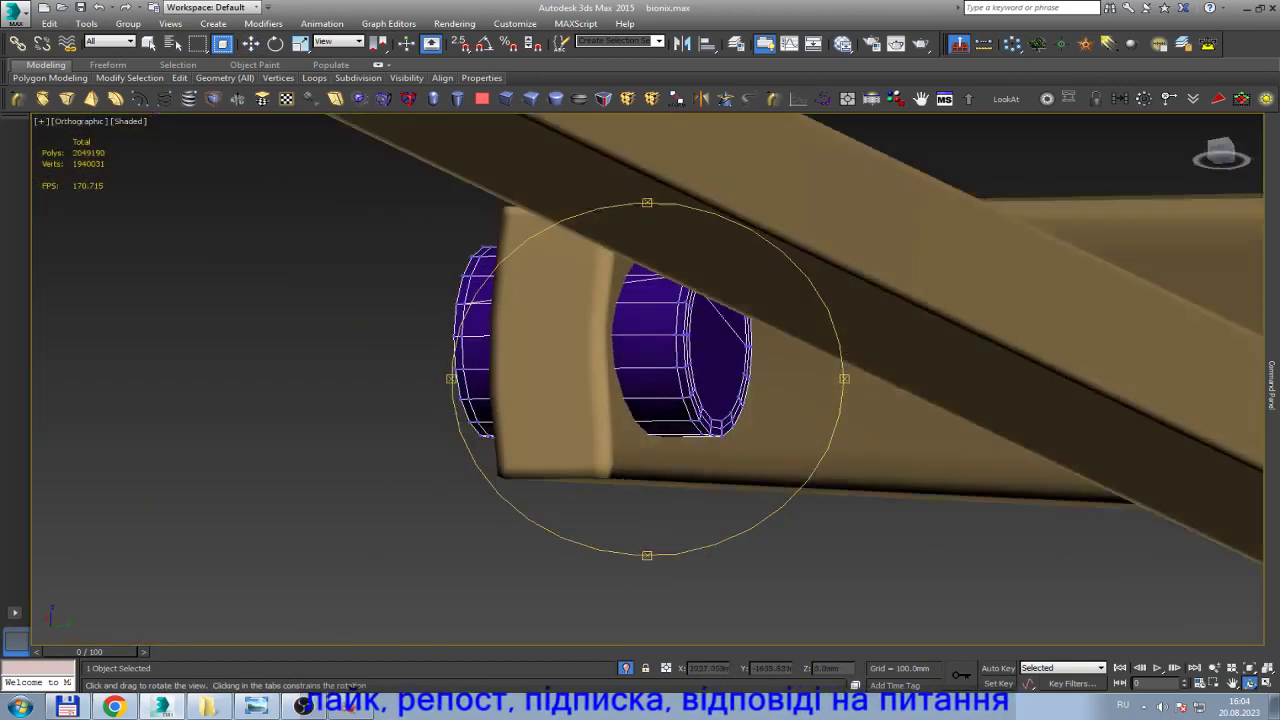
Back at Vertex level, connect opposite cap rim vertices with new parallel edges.
key("w")
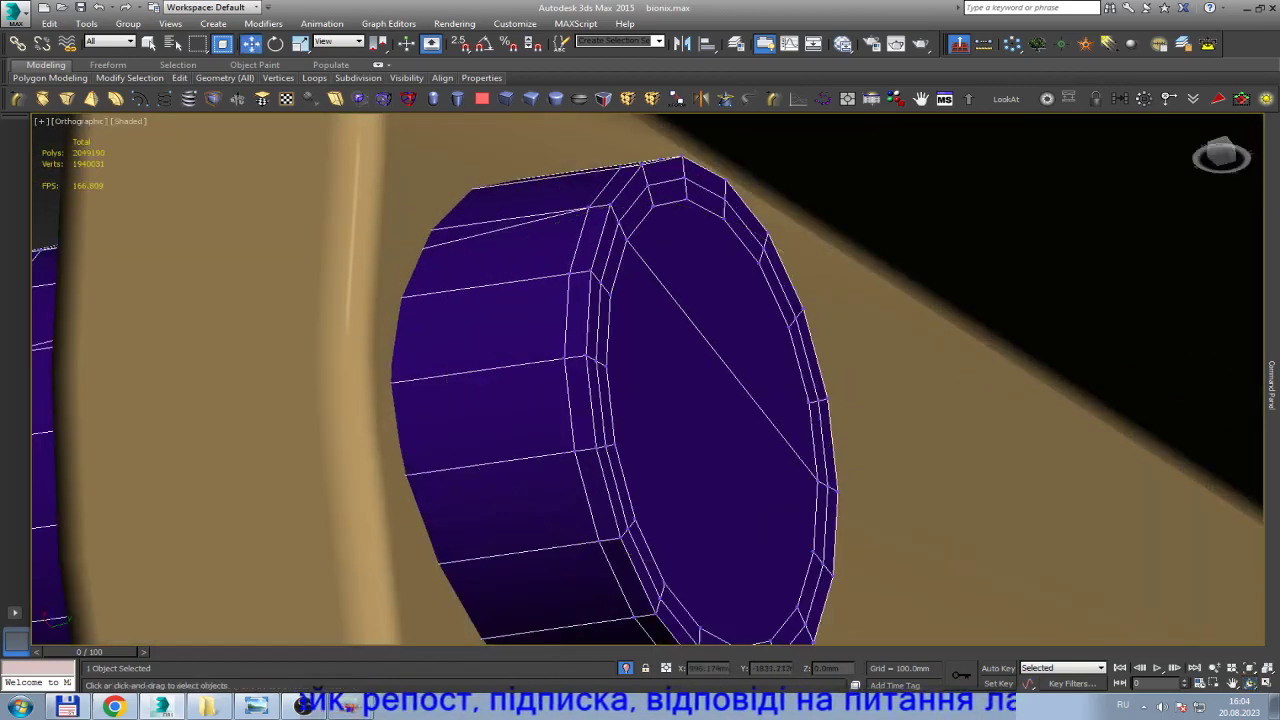
key("2")
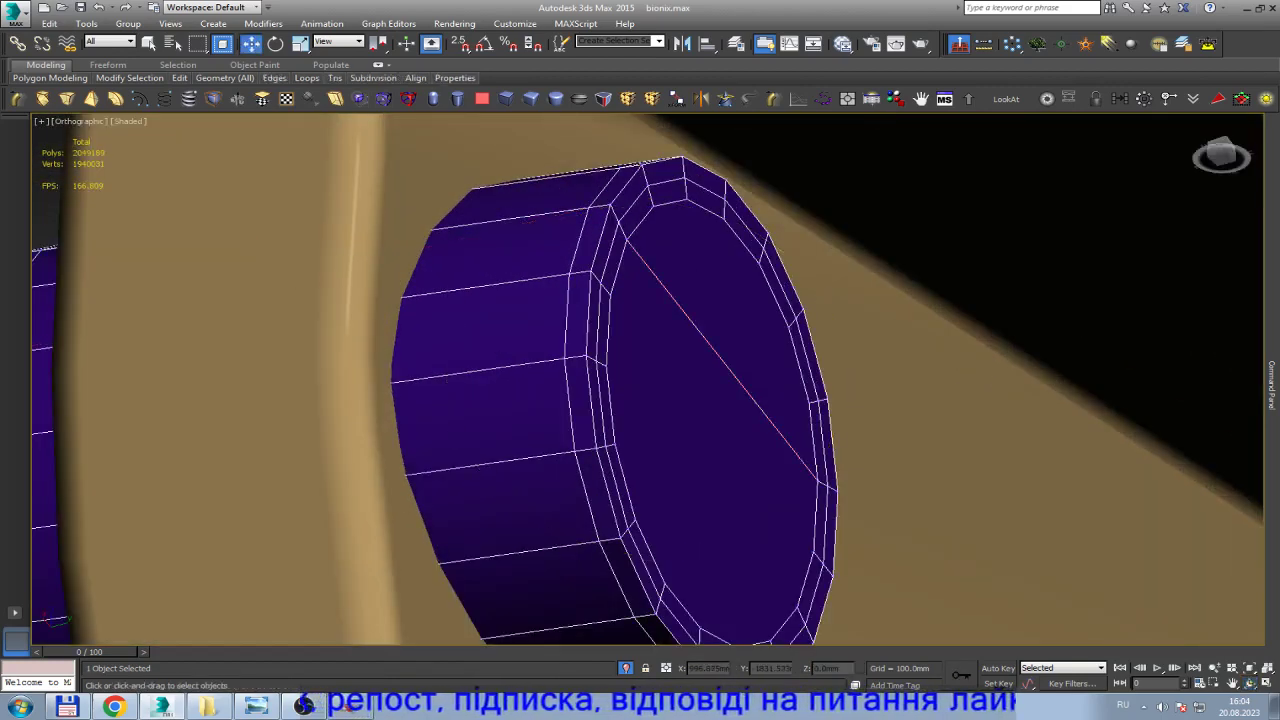
scroll(640, 380, "down", 3)
scroll(640, 380, "up", 3)
key("1")
left_click(724, 458)
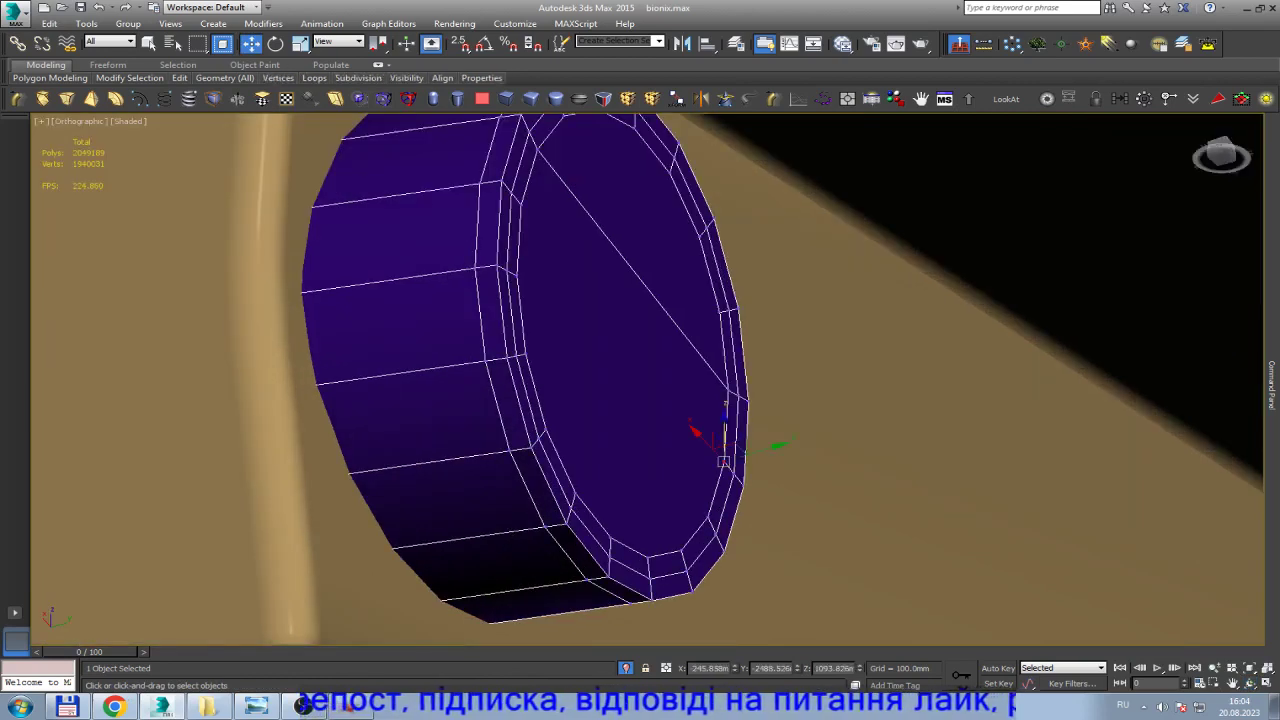
left_click(520, 202, "ctrl")
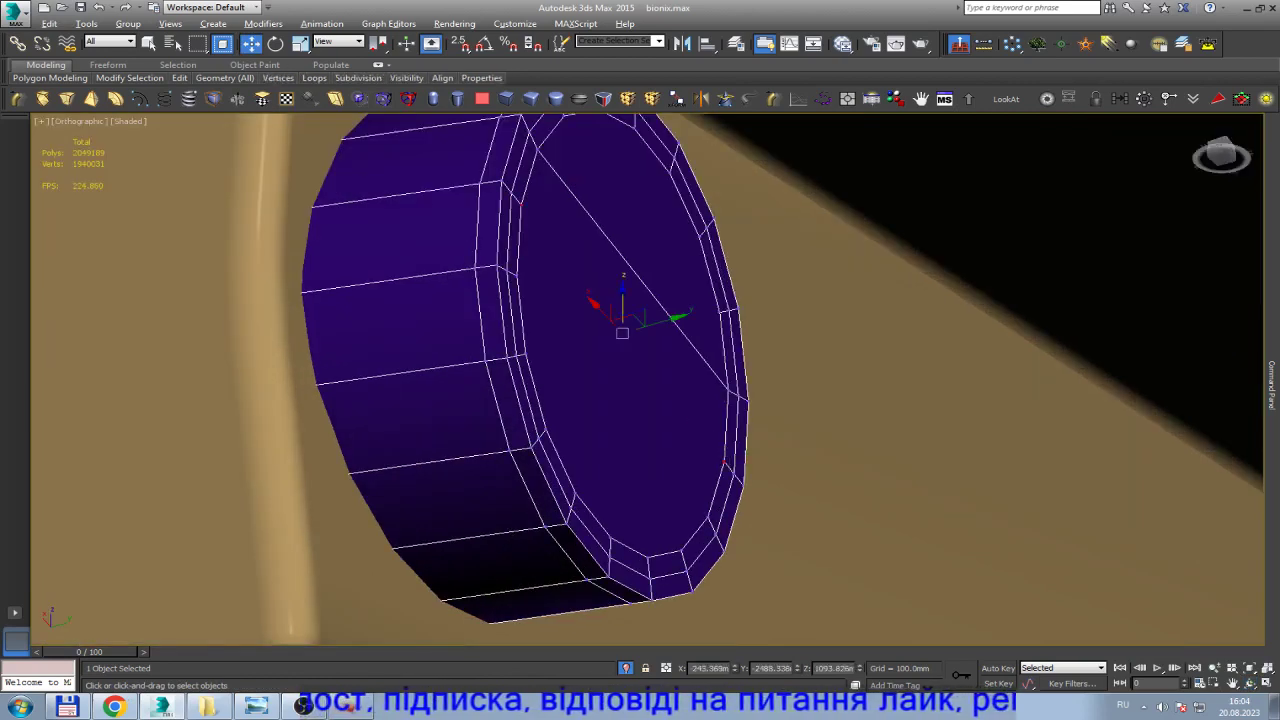
key("ctrl+shift+e")
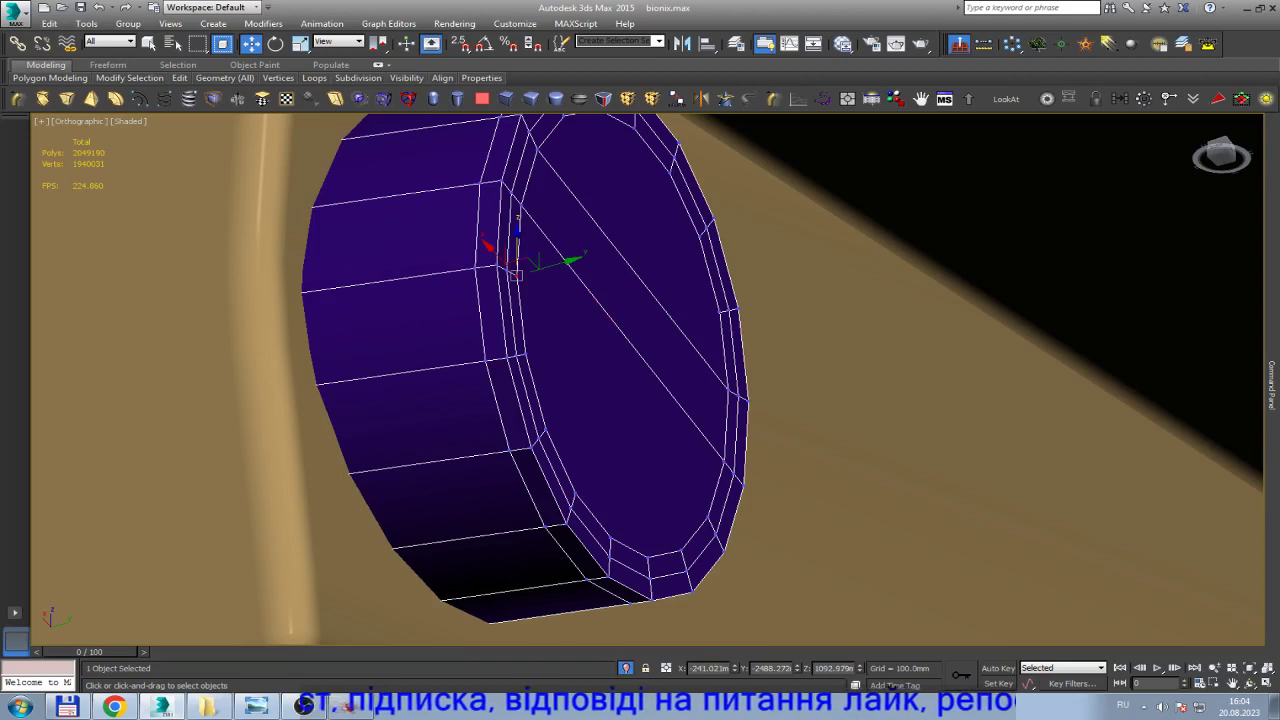
left_click(680, 549, "ctrl")
key("ctrl+shift+e")
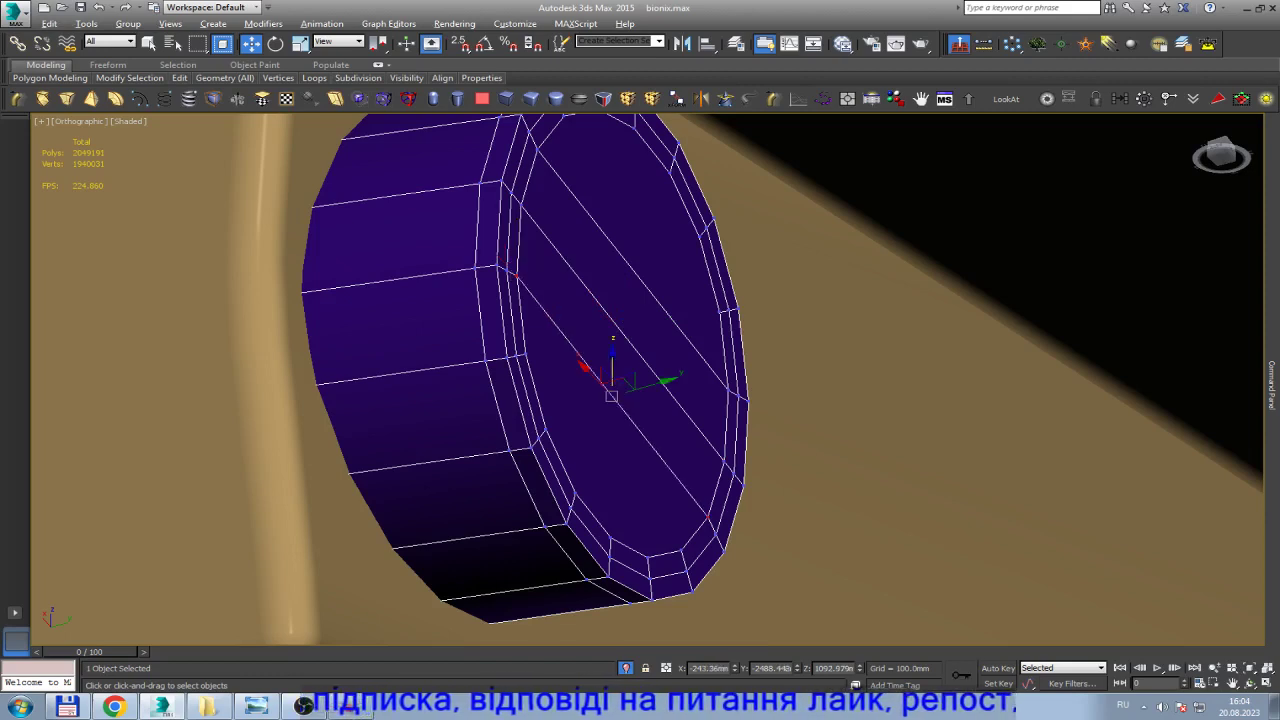
Connect another lower pair of rim vertices and pick further cap vertices for the next edge.
left_click(680, 549)
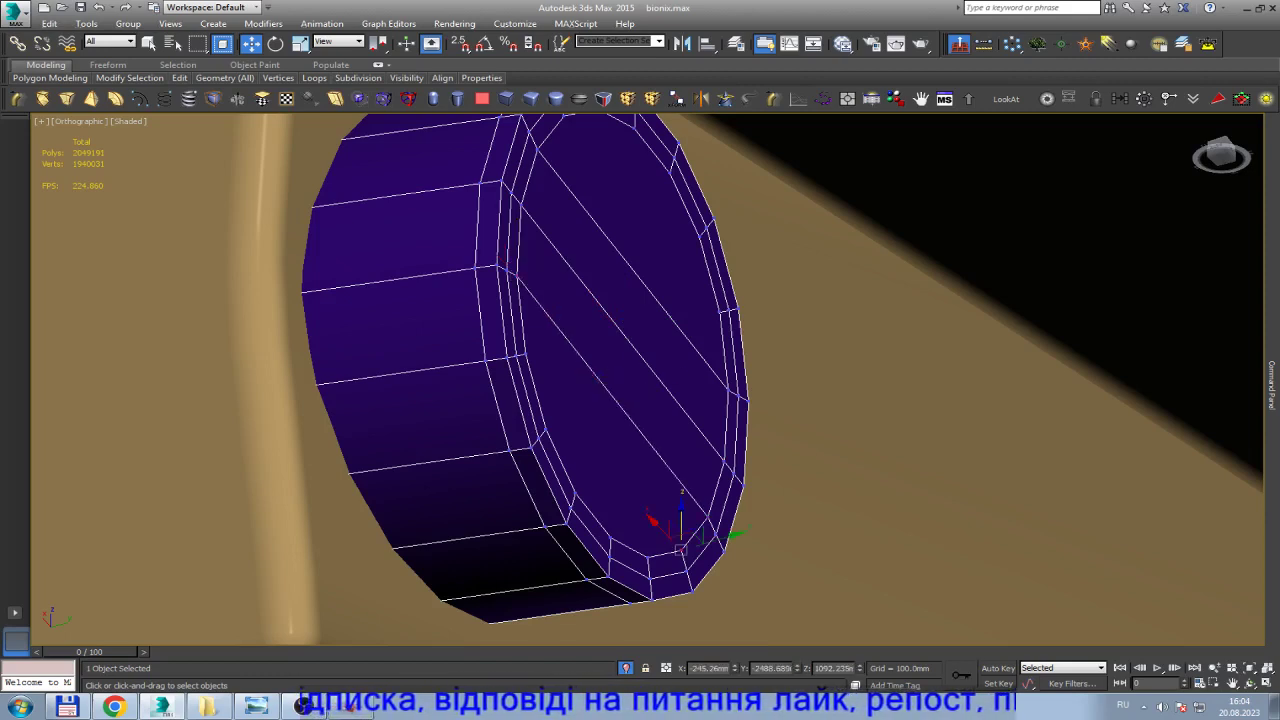
left_click(522, 354, "ctrl")
key("ctrl+shift+e")
left_click(648, 557)
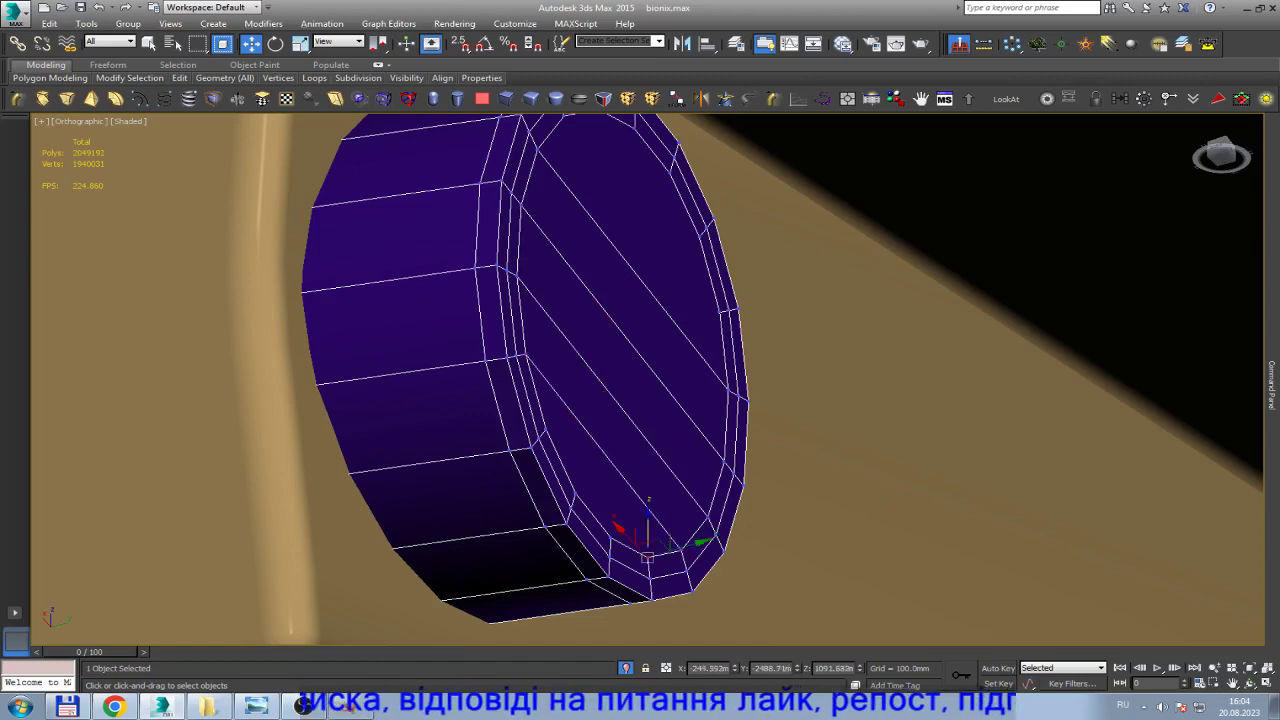
left_click(545, 431, "ctrl")
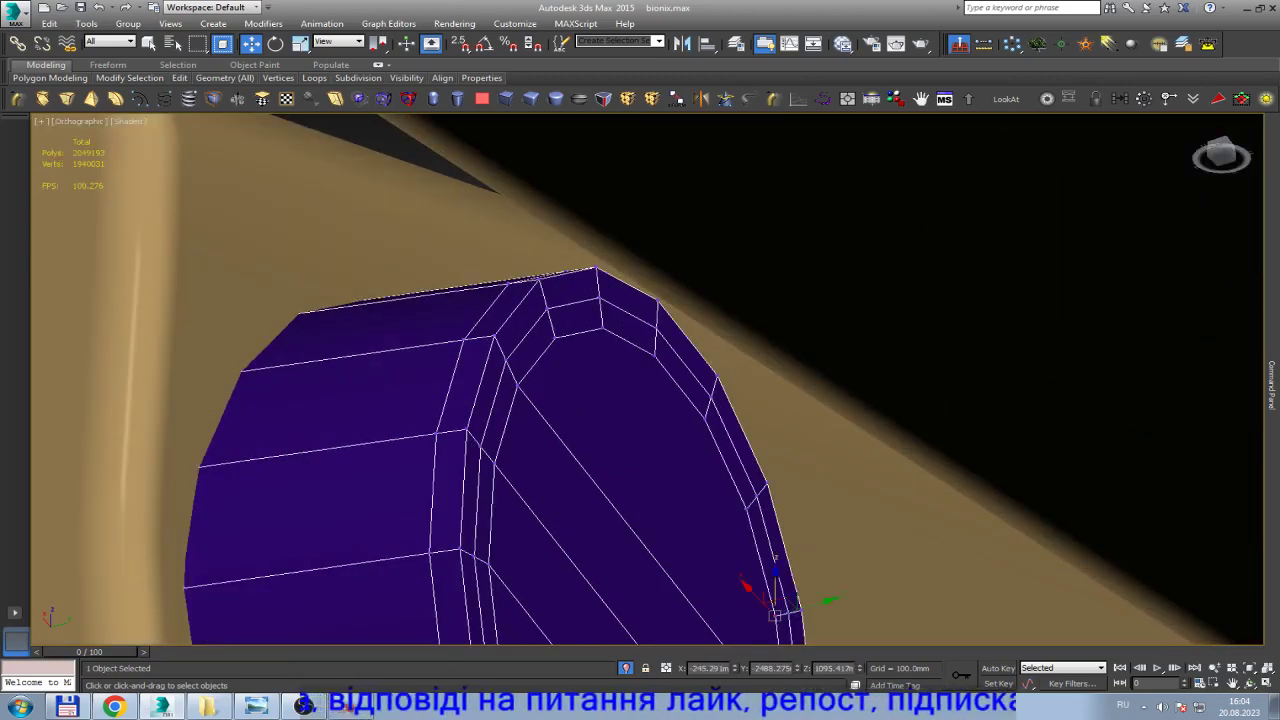
left_click(555, 338, "ctrl")
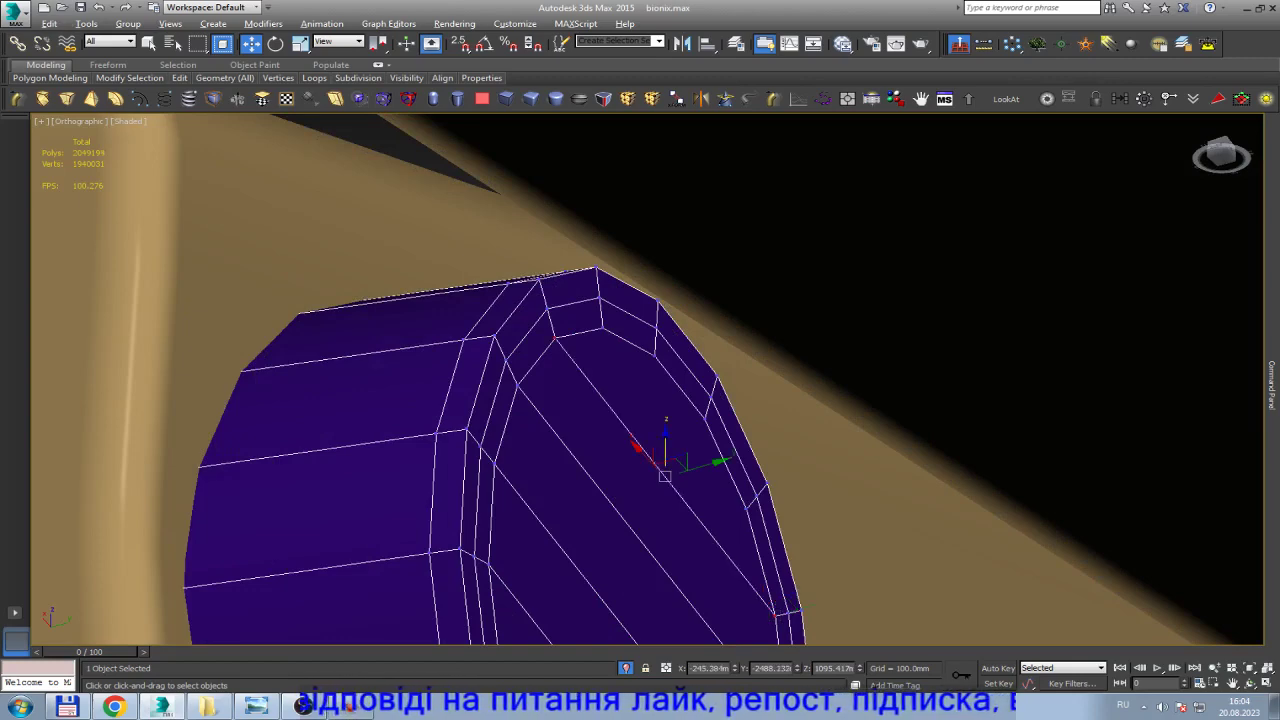
left_click(601, 326)
left_click(674, 412)
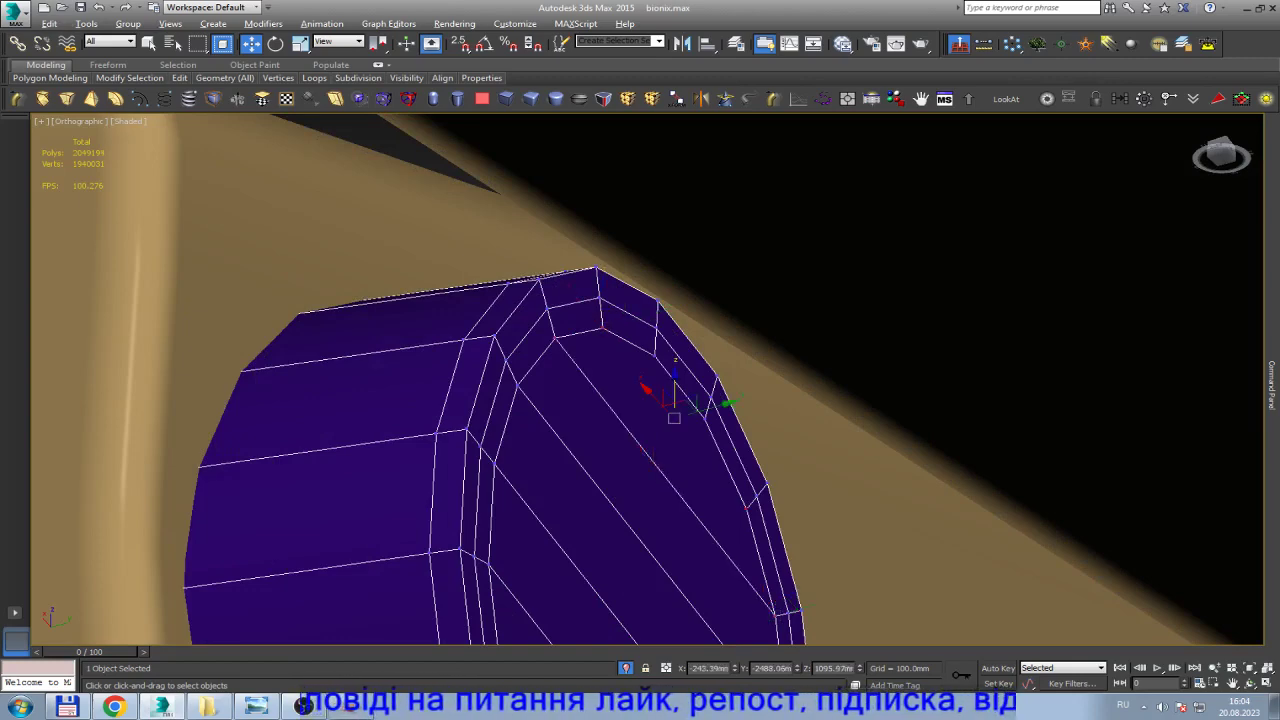
scroll(674, 412, "down", 1)
scroll(674, 412, "down", 3)
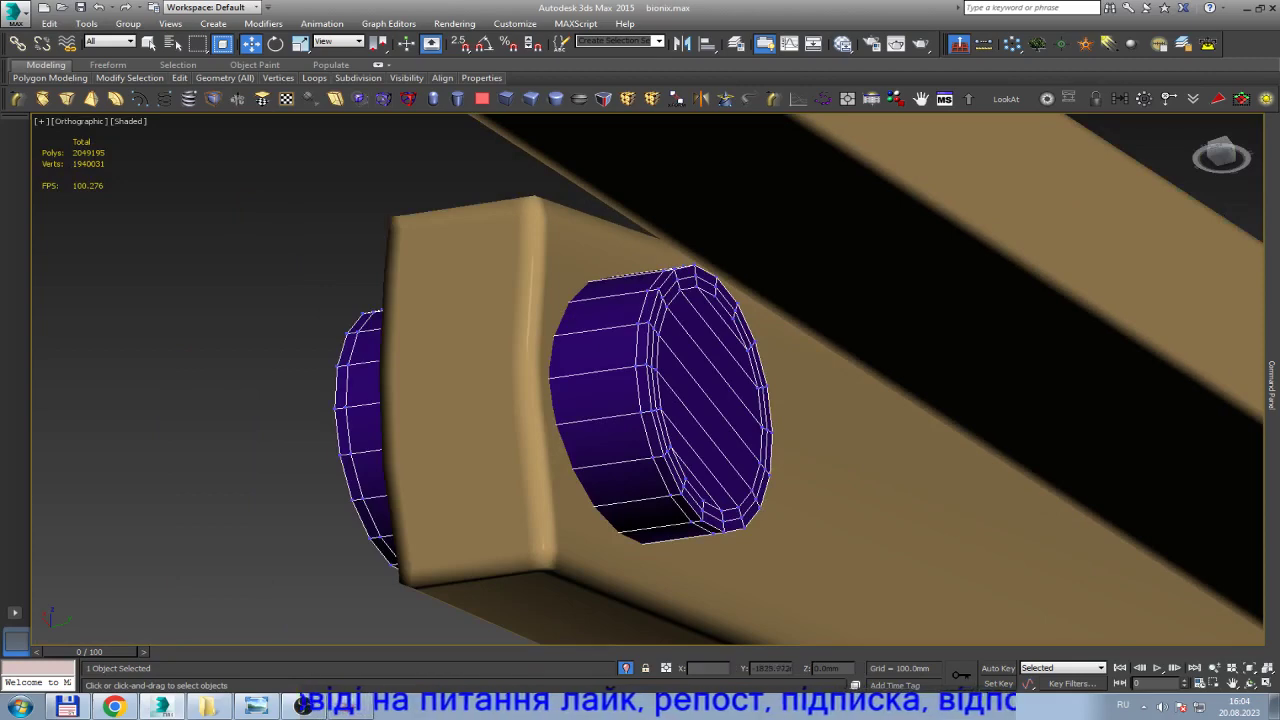
Attach the purple pin cylinder to the beige wiper arm and select it as an element.
mouse_move(674, 412)
middle_mouse_down("alt")
mouse_move(600, 420)
mouse_move(640, 420)
middle_mouse_up("alt")
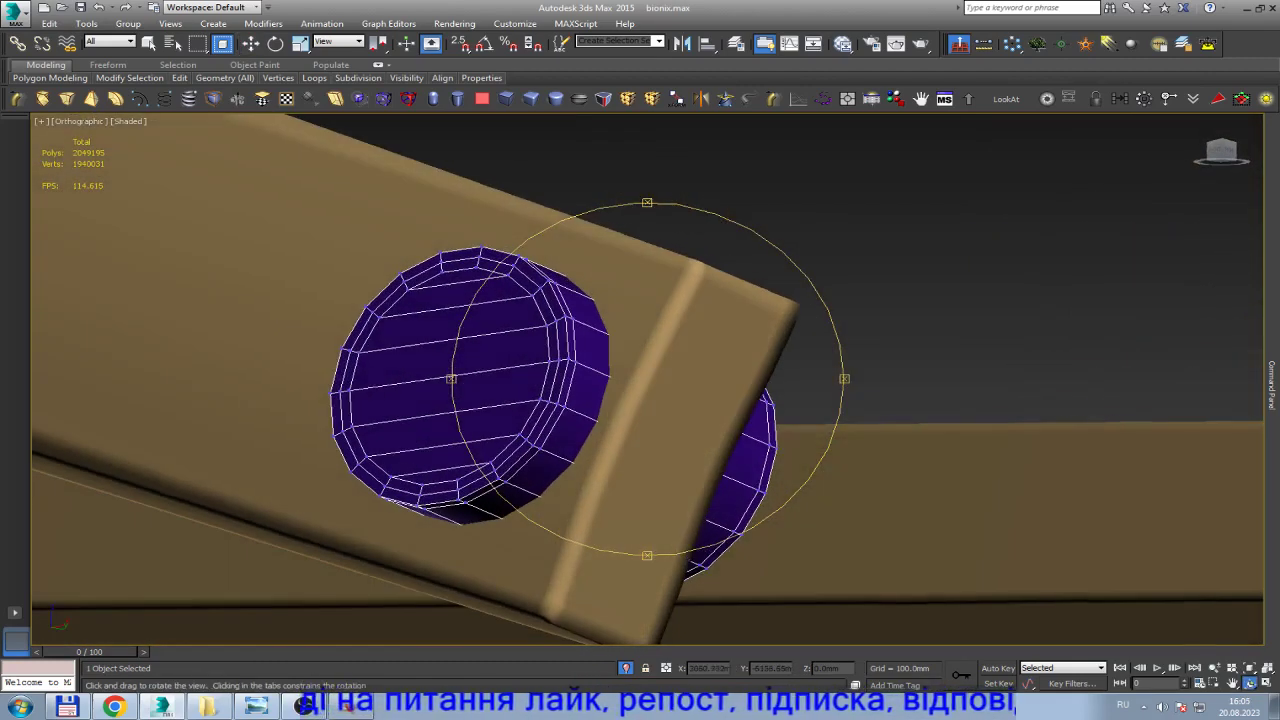
key("w")
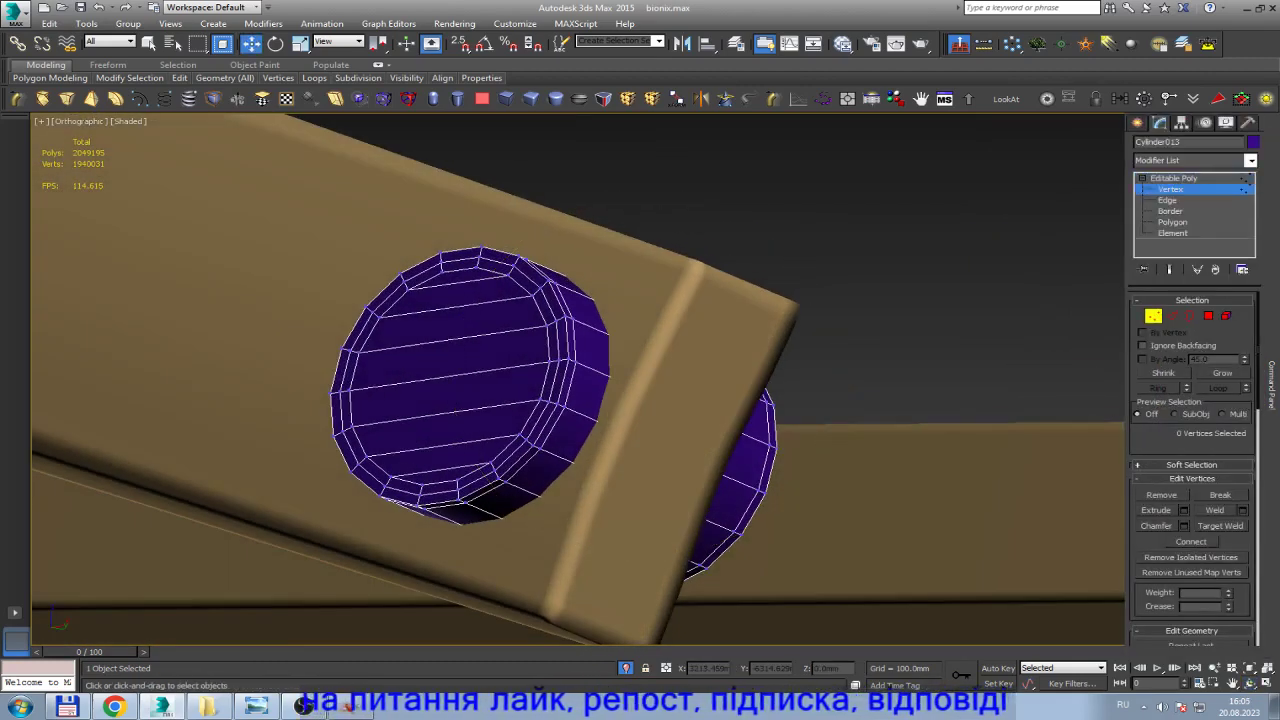
left_click(652, 434)
left_click(1272, 385)
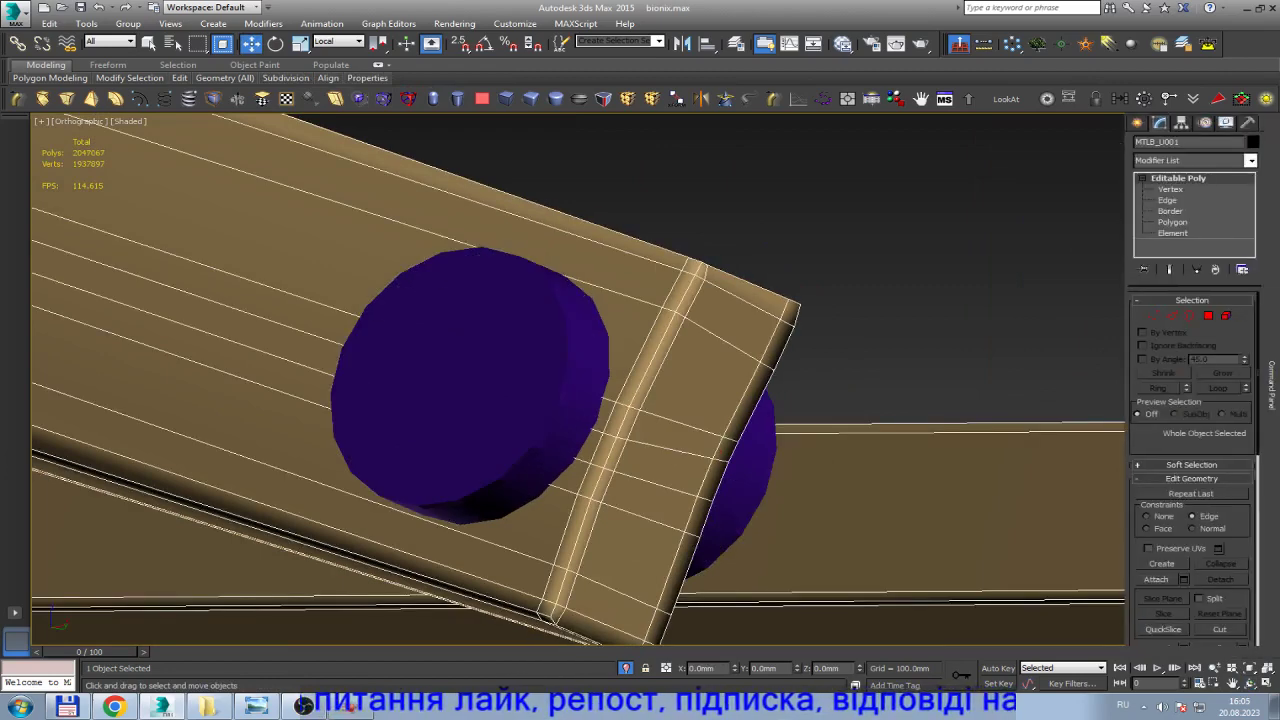
left_click(1157, 579)
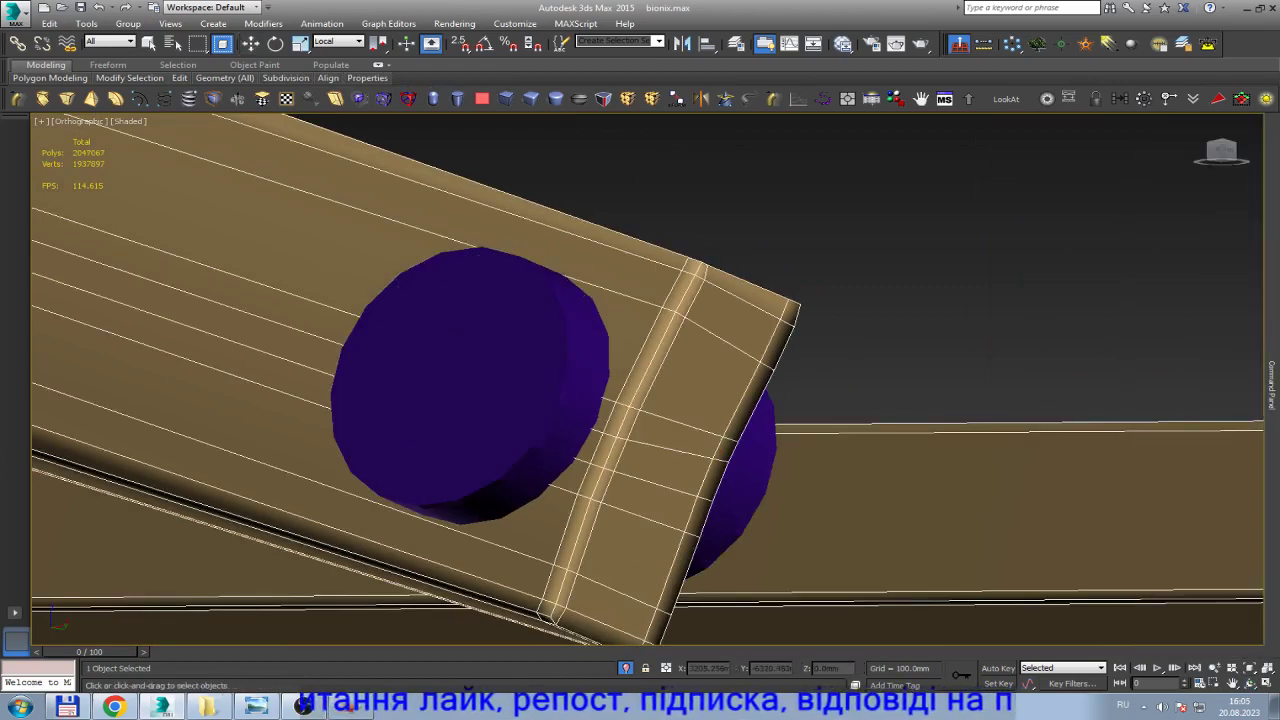
left_click(470, 380)
key("5")
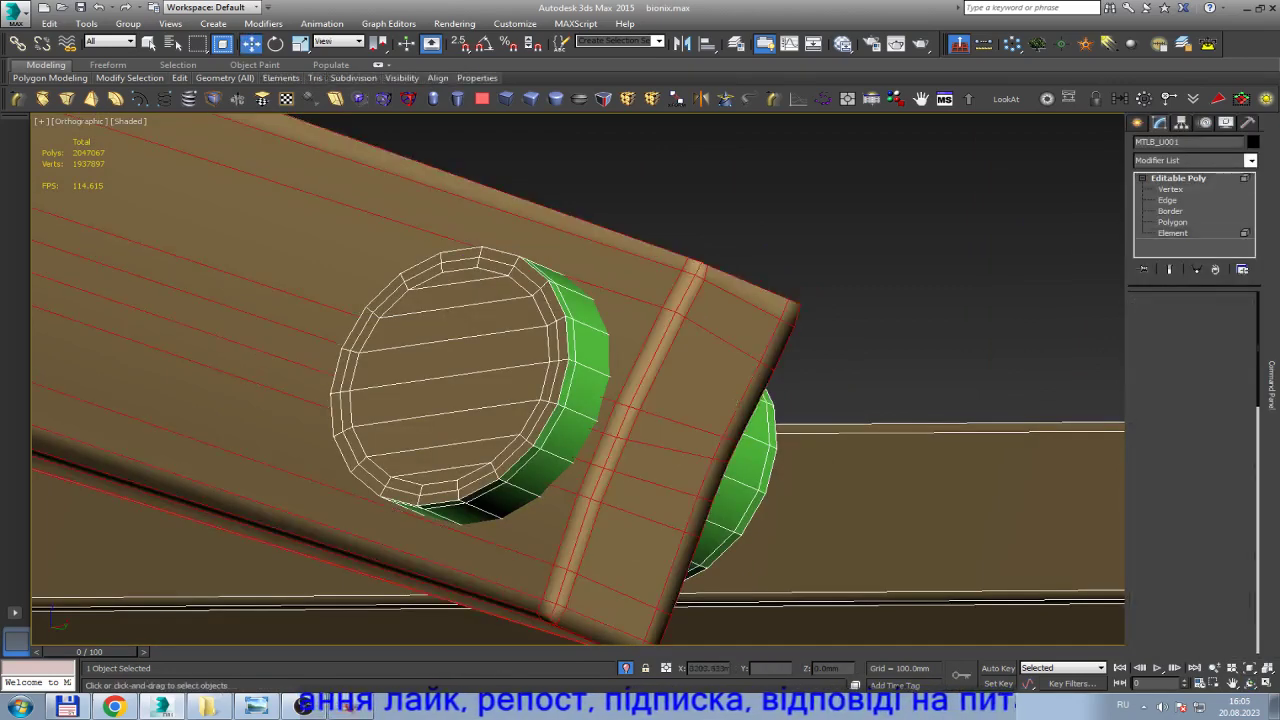
left_click(450, 380)
key("w")
Put the pin element in smoothing group 30 with material ID 1, then deselect and exit sub-object level.
scroll(1192, 470, "down", 3)
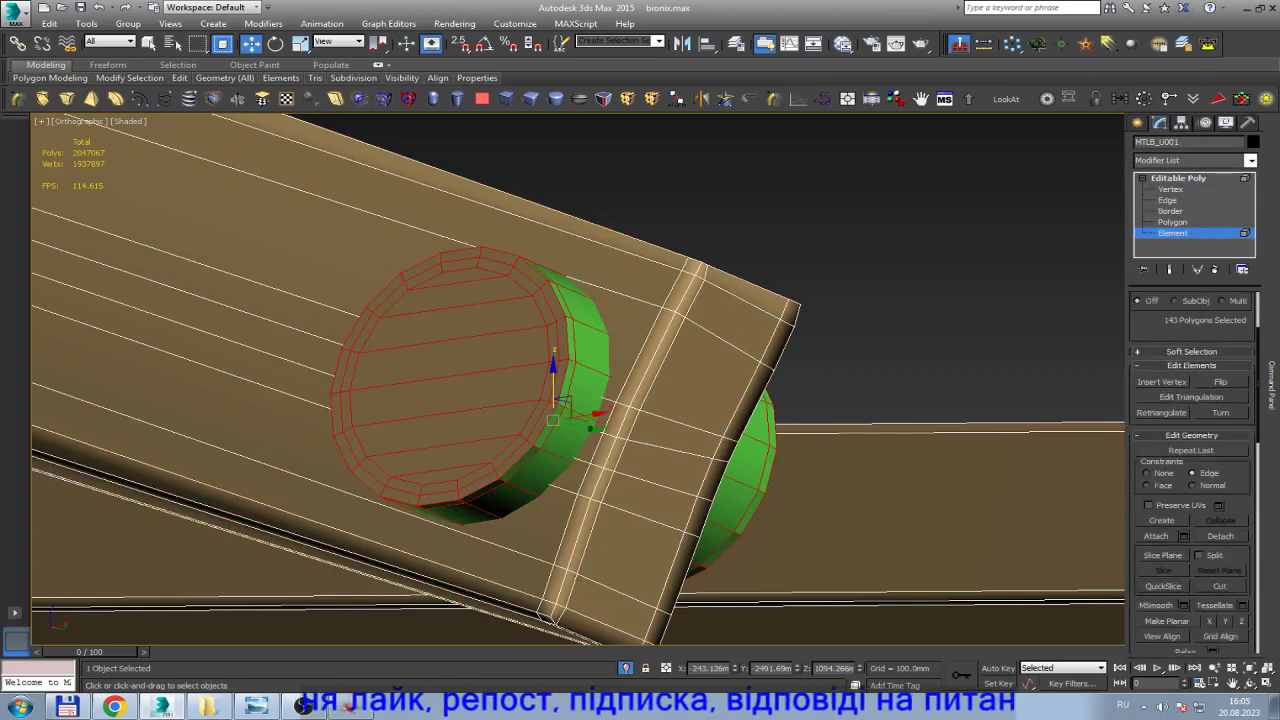
scroll(1192, 470, "down", 3)
scroll(1192, 470, "down", 3)
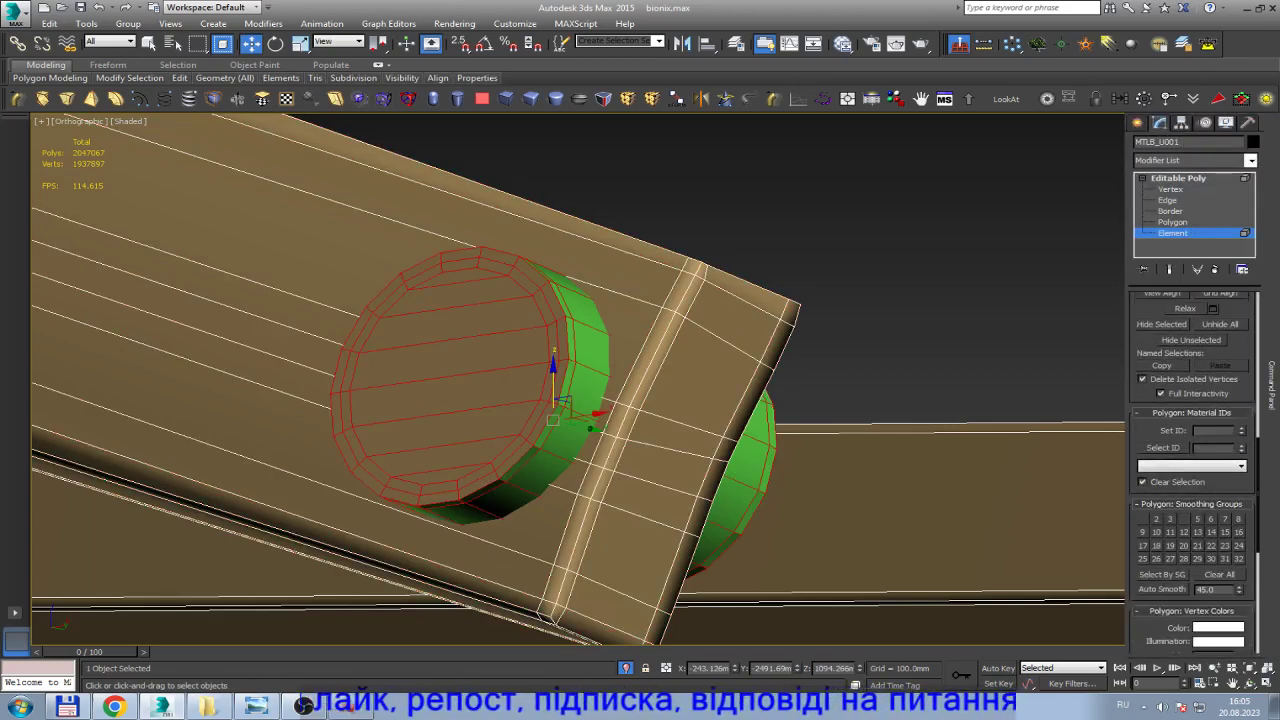
left_click(1211, 558)
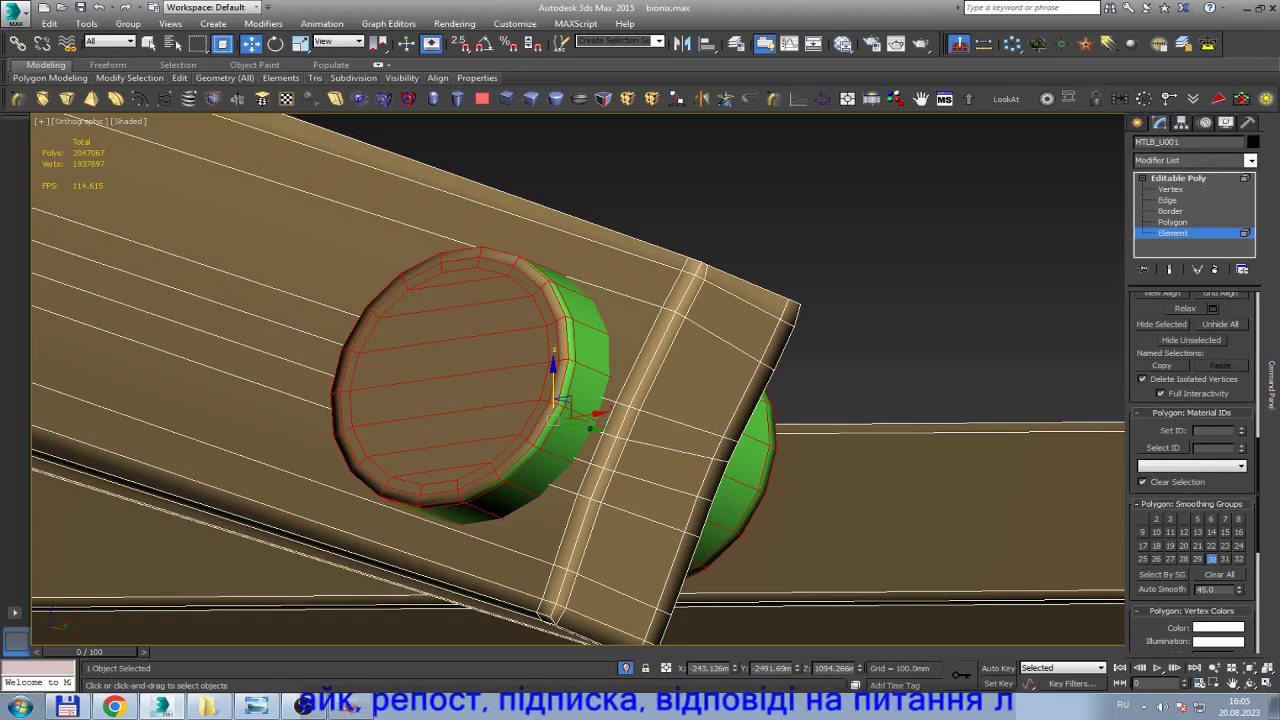
type("1")
key("Return")
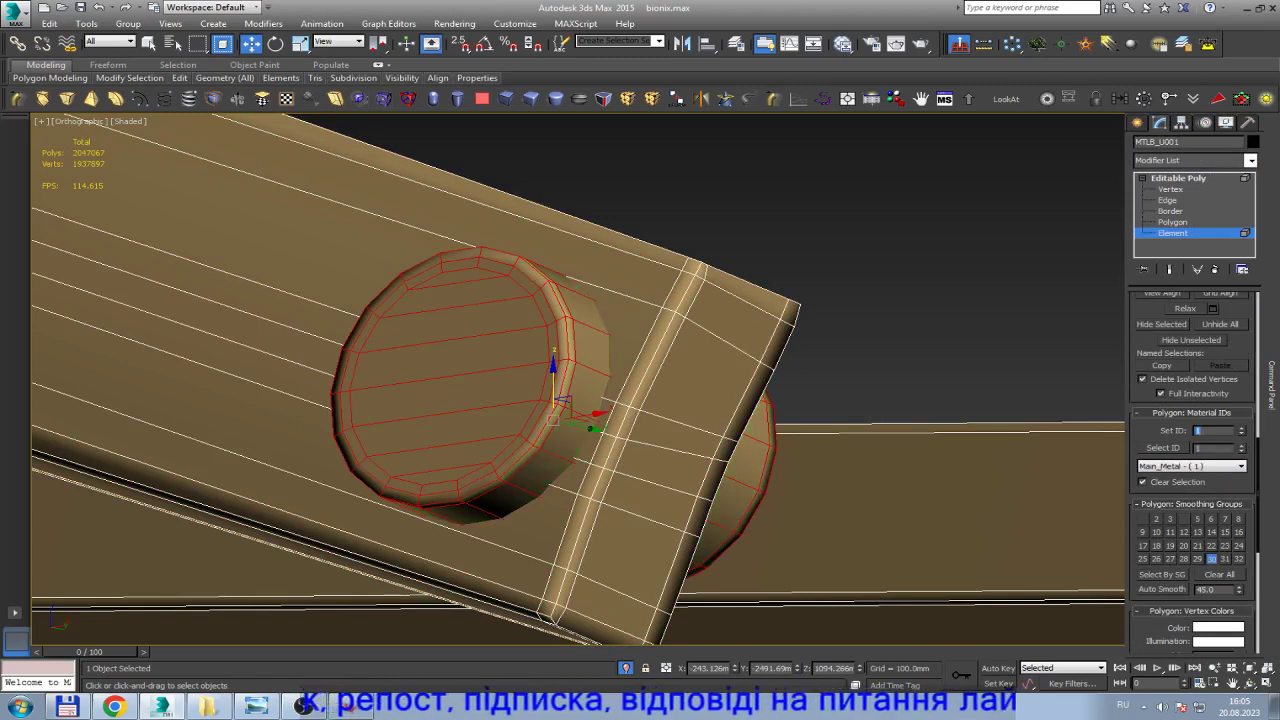
left_click(918, 286)
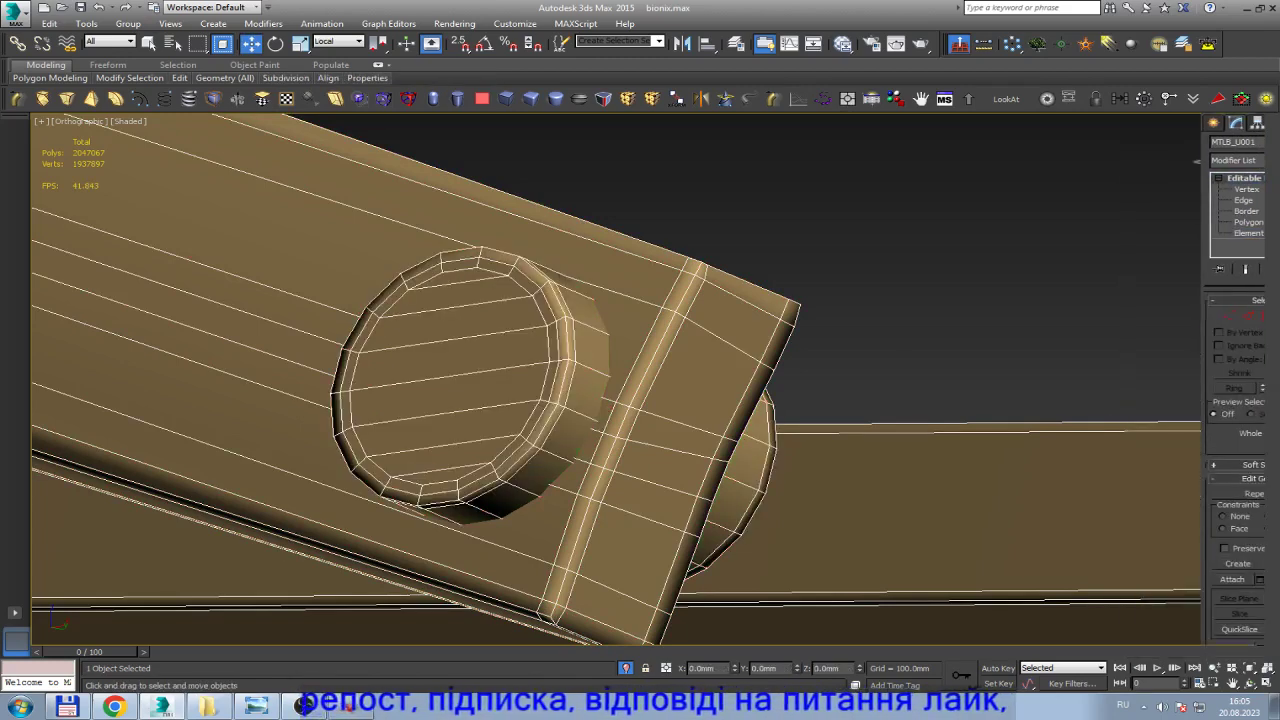
key("F4")
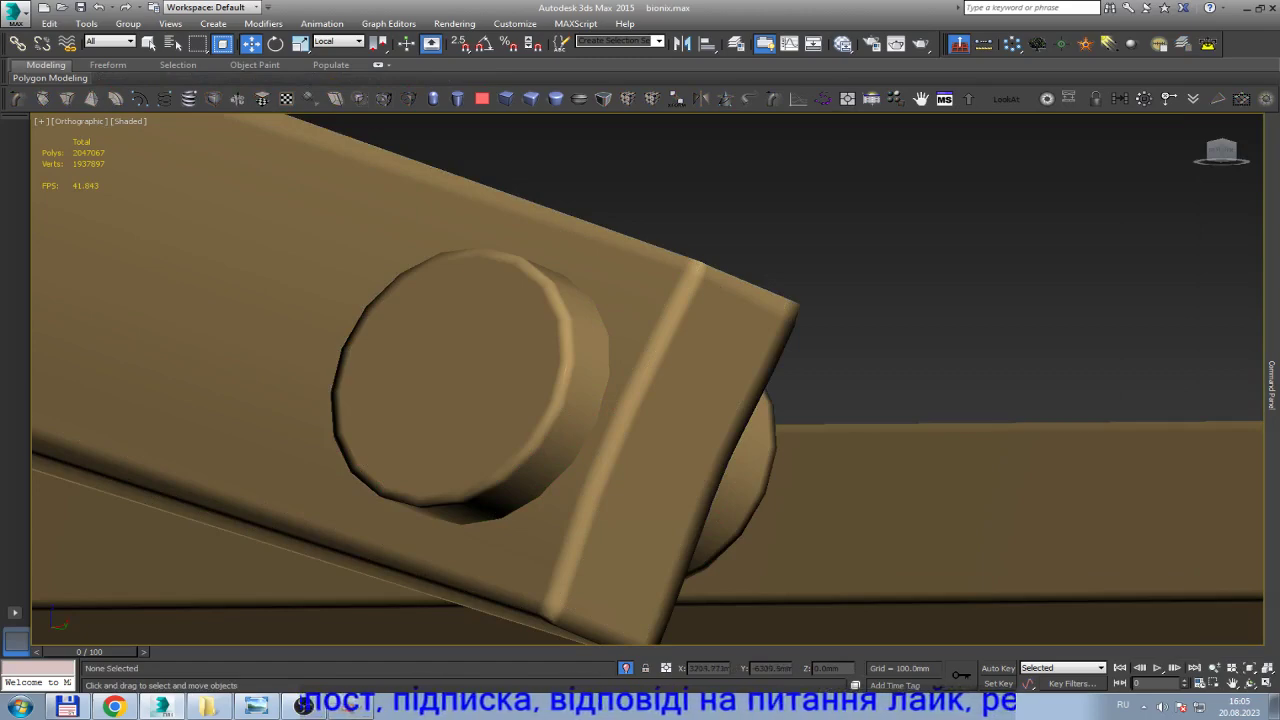
Zoom to the arm joint in wireframe and compare it against the reference photo of the wipers.
key("f")
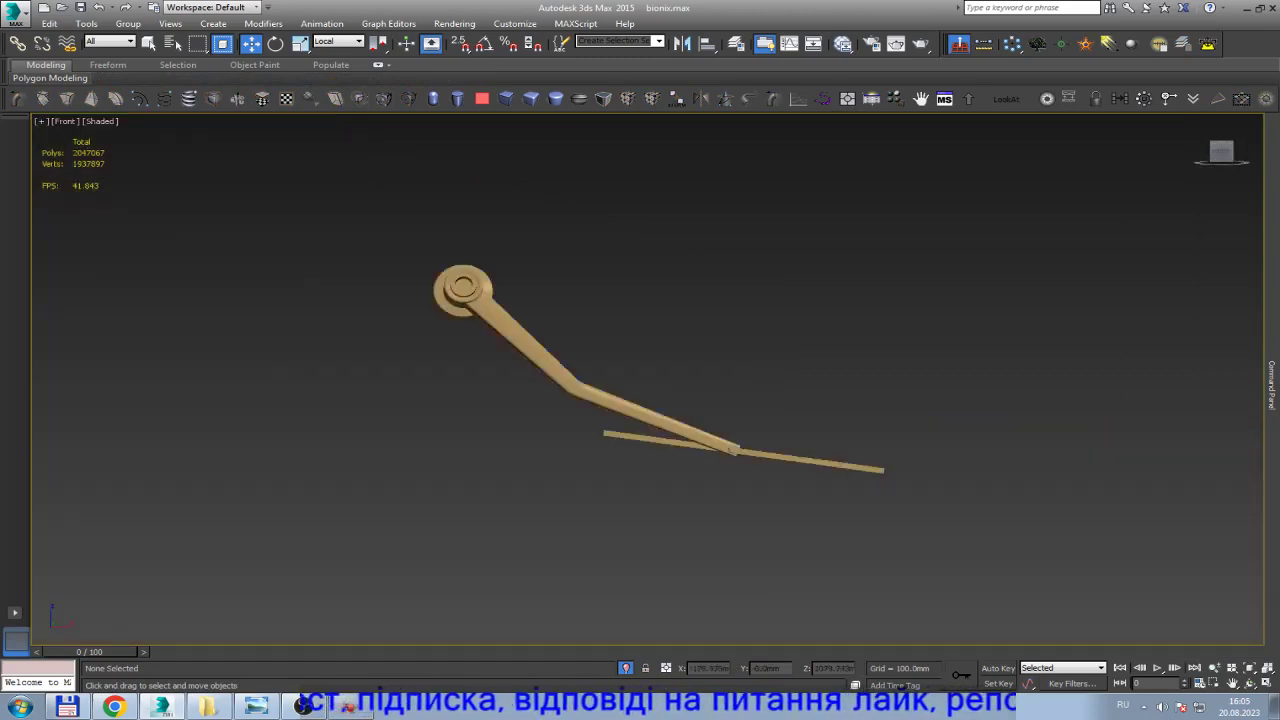
left_click(670, 422)
scroll(670, 422, "up", 8)
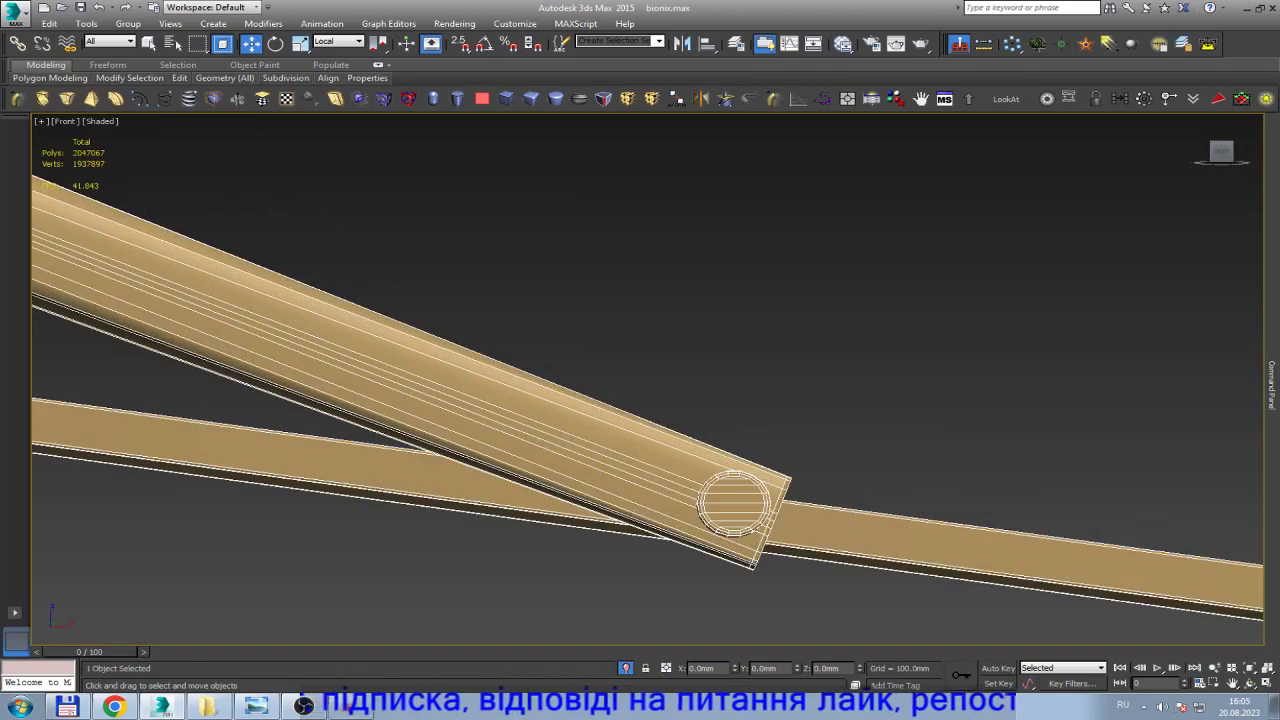
scroll(720, 480, "up", 3)
scroll(720, 480, "up", 2)
key("F3")
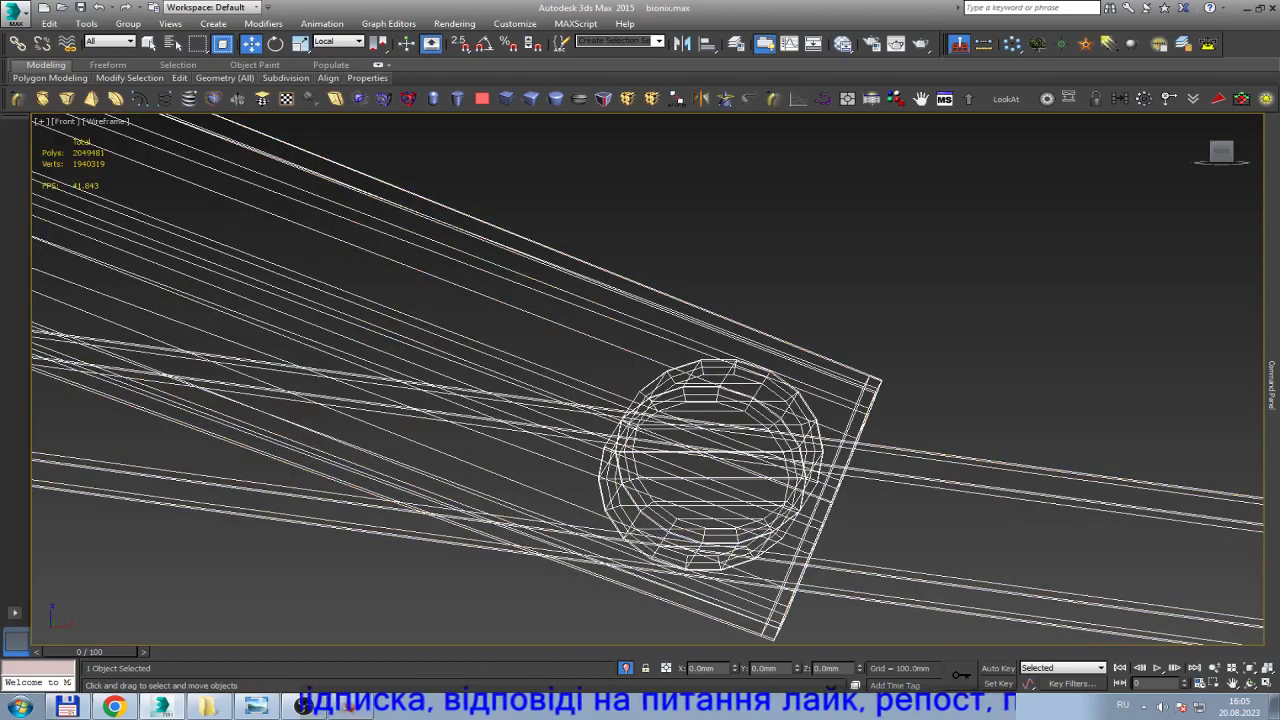
left_click(256, 707)
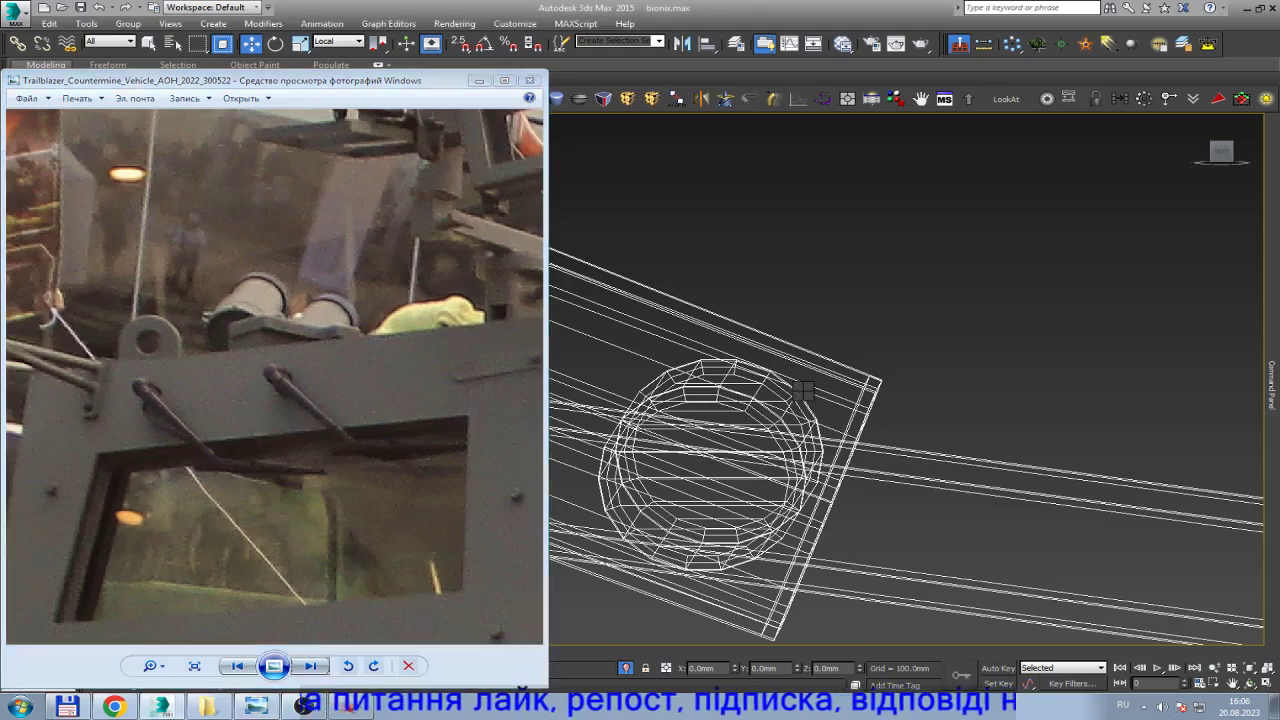
key("alt+Tab")
scroll(843, 447, "down", 4)
scroll(843, 447, "down", 3)
scroll(843, 447, "down", 2)
Select the blade edges beside the pin joint and orbit to an angled view, ready to move them.
scroll(835, 455, "down", 3)
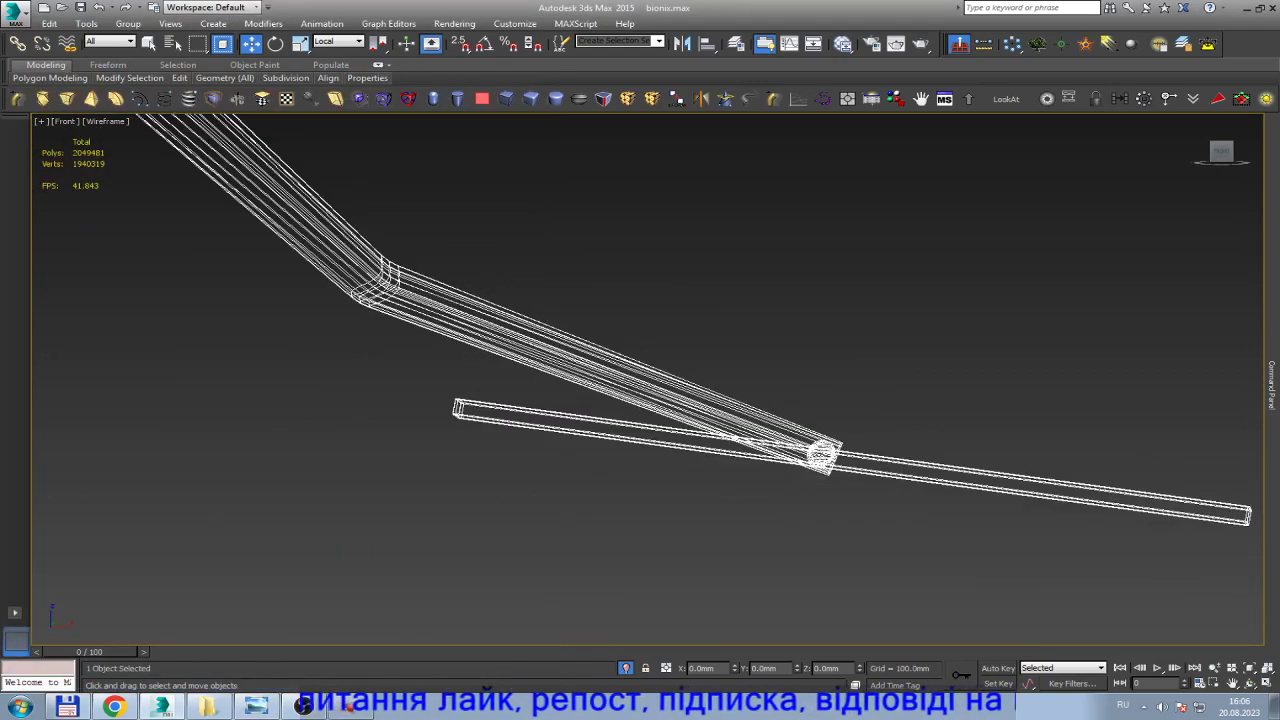
scroll(845, 462, "up", 5)
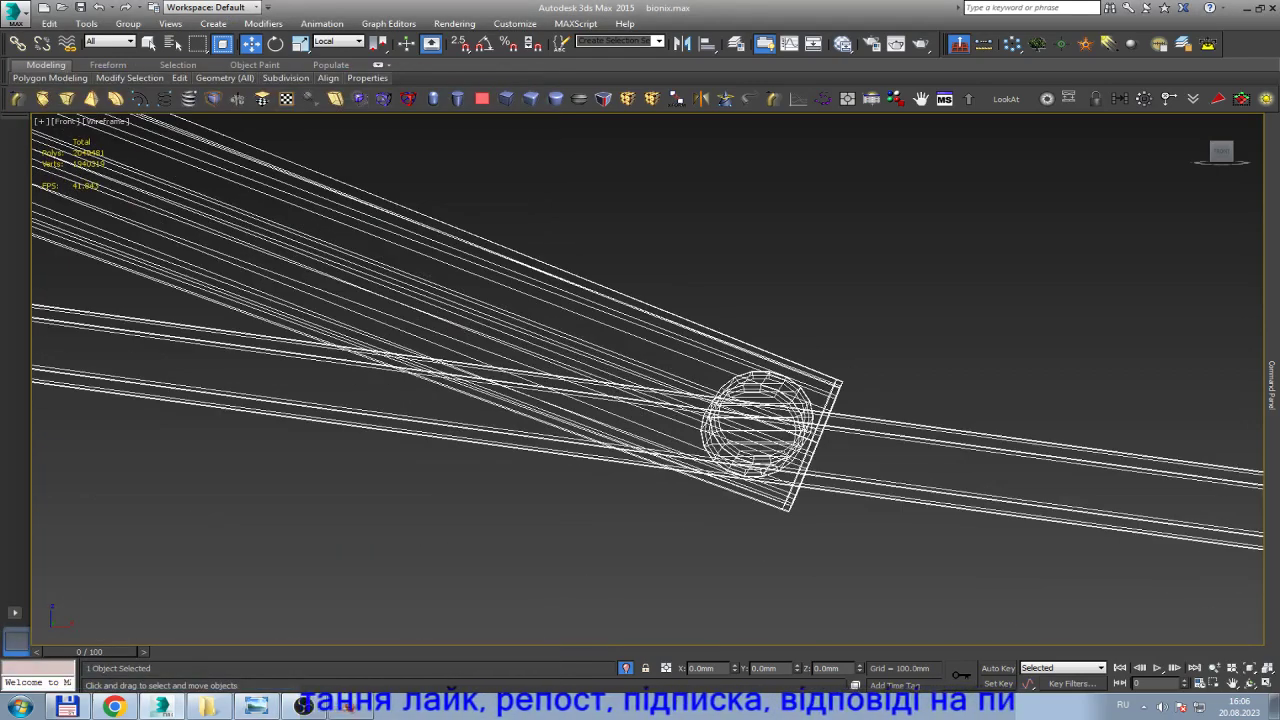
key("q")
left_click(898, 435)
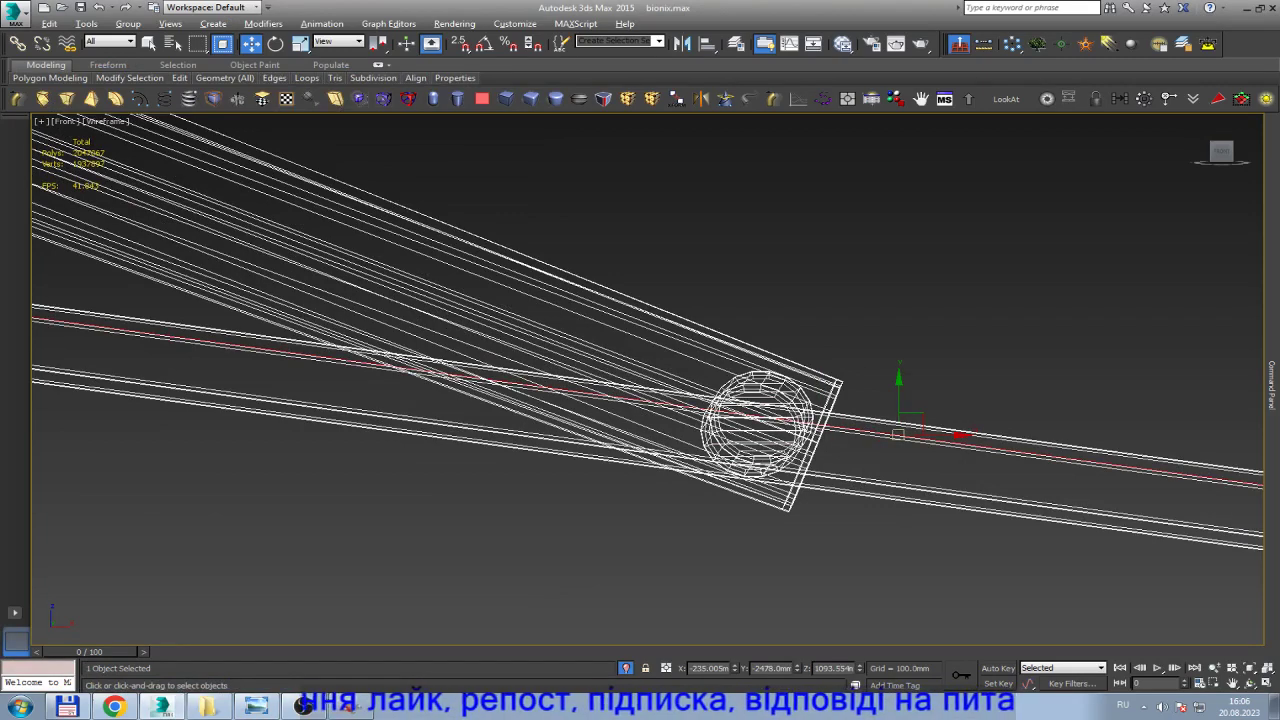
left_click(898, 435)
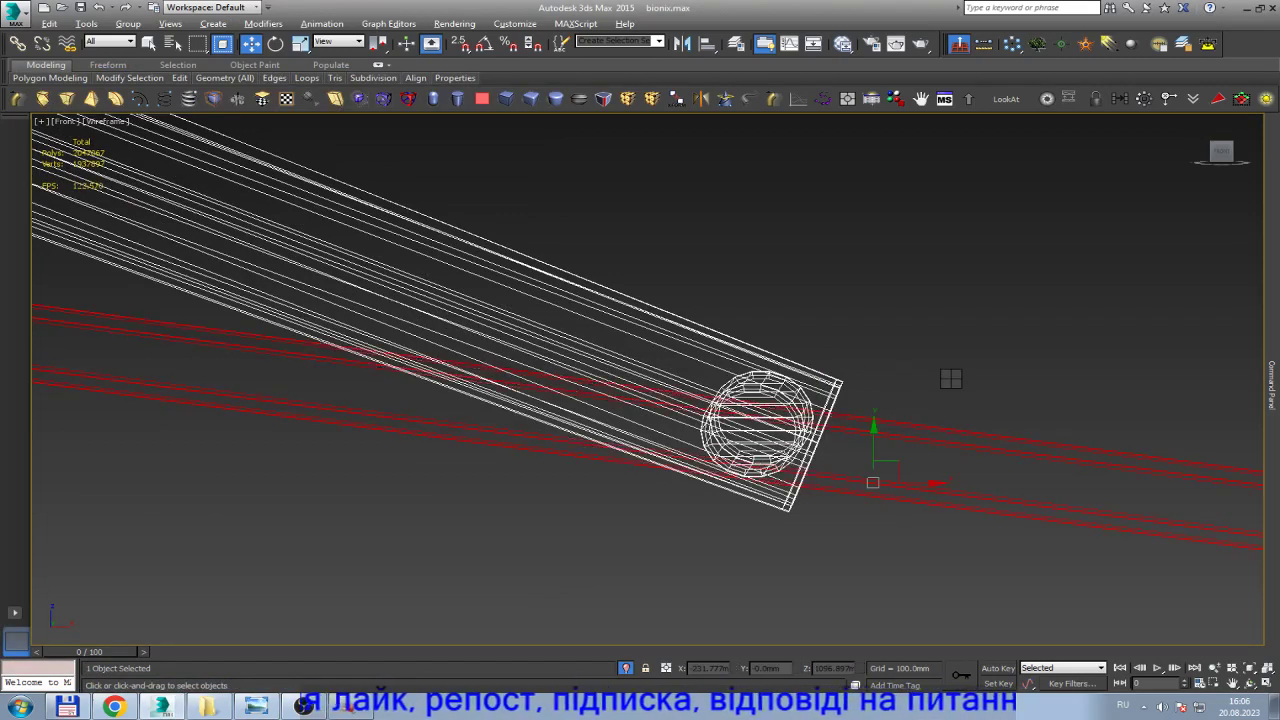
left_click(362, 390)
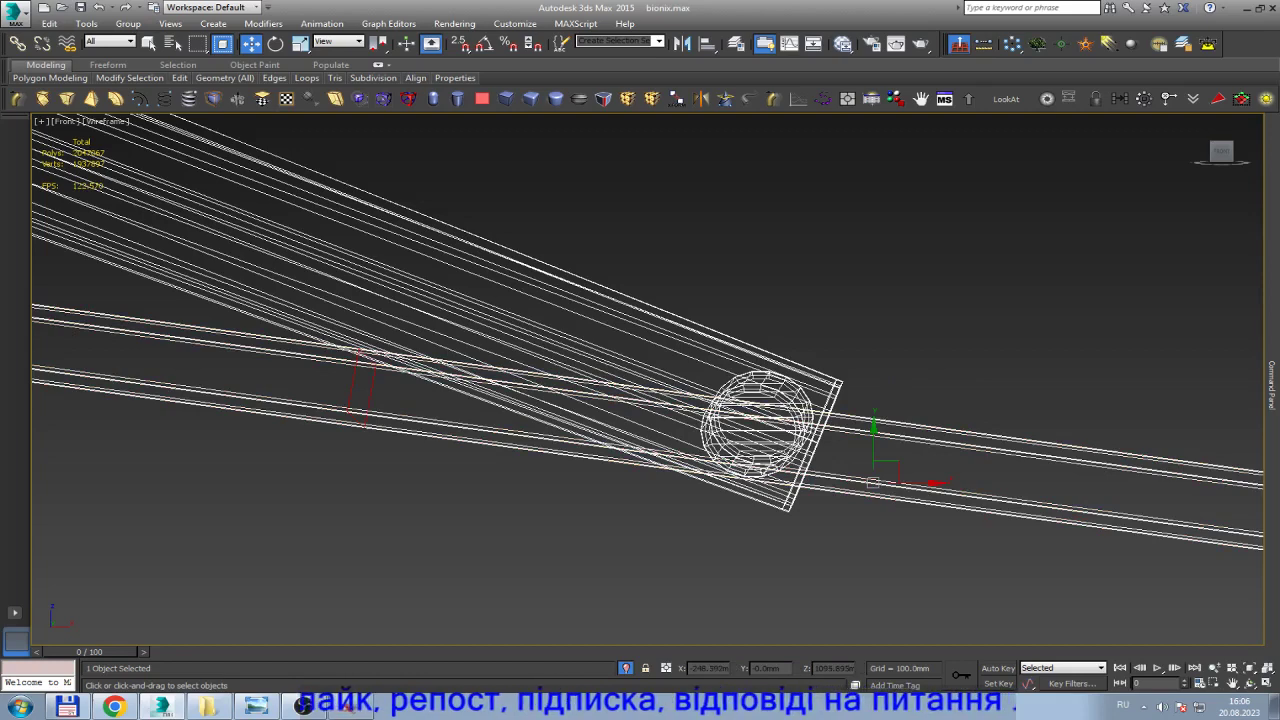
left_click(890, 450)
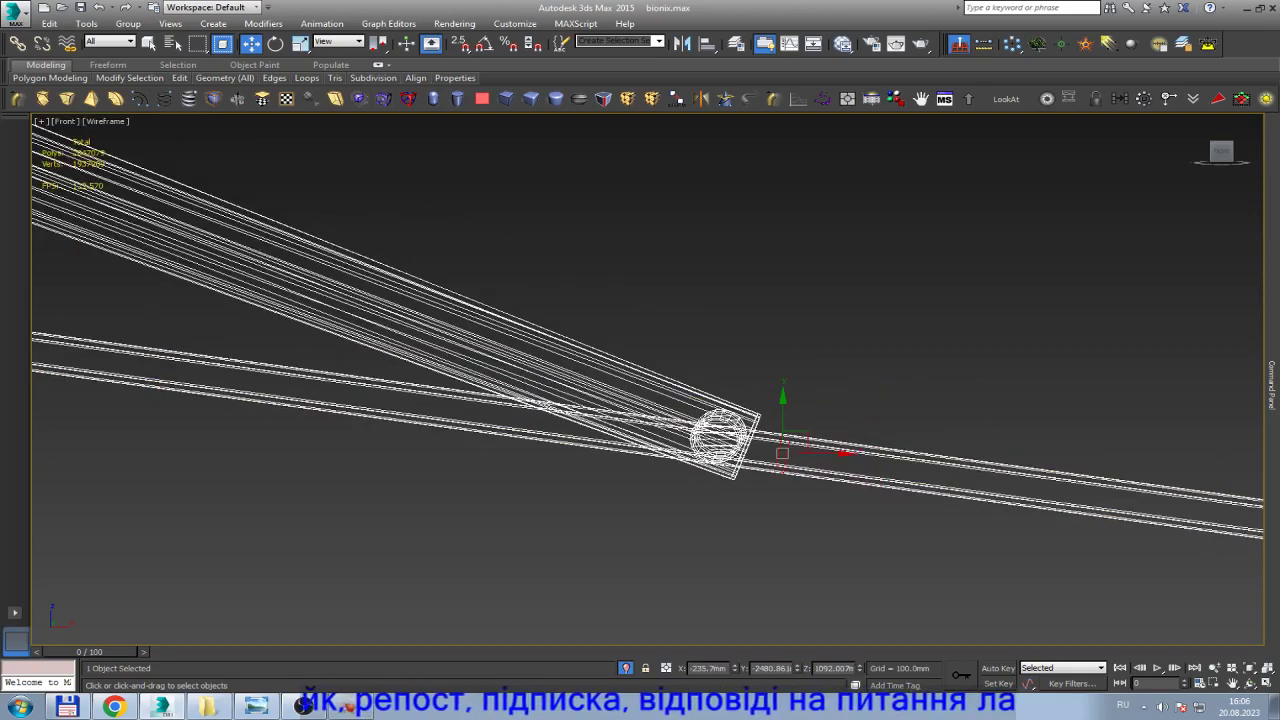
left_click(1249, 683)
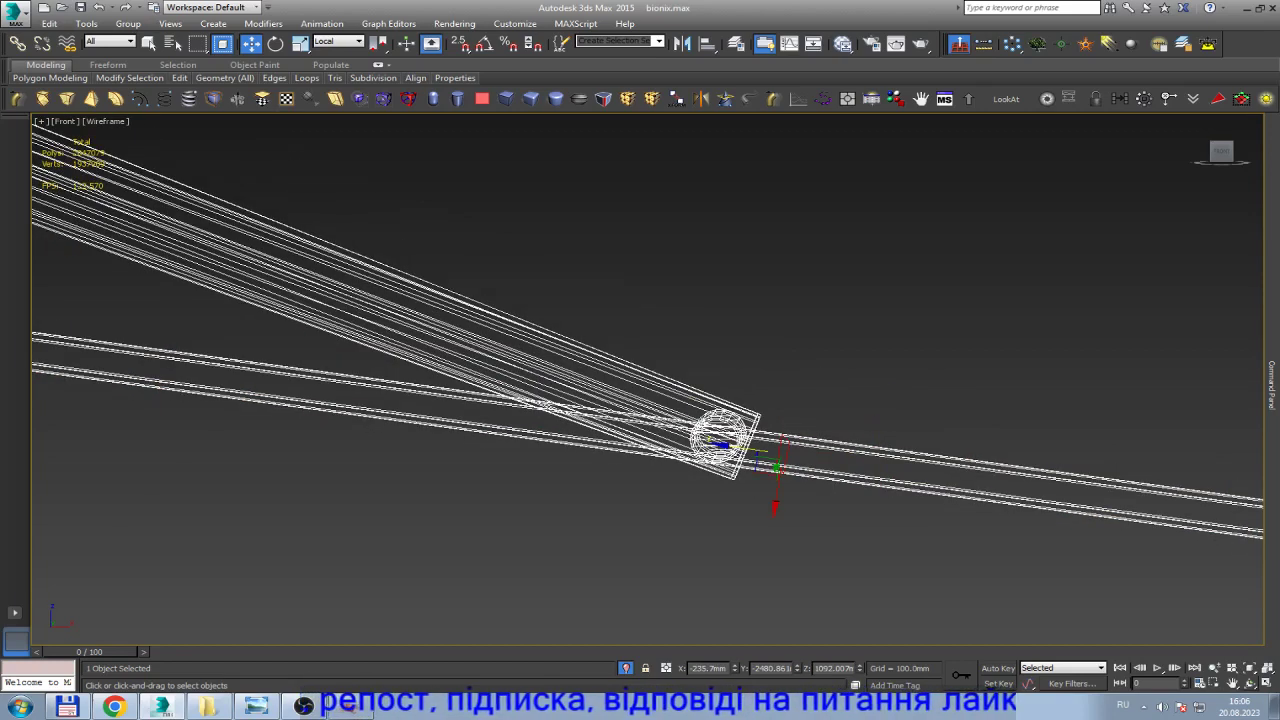
left_click_drag(700, 470, 760, 380)
key("w")
scroll(773, 469, "up", 3)
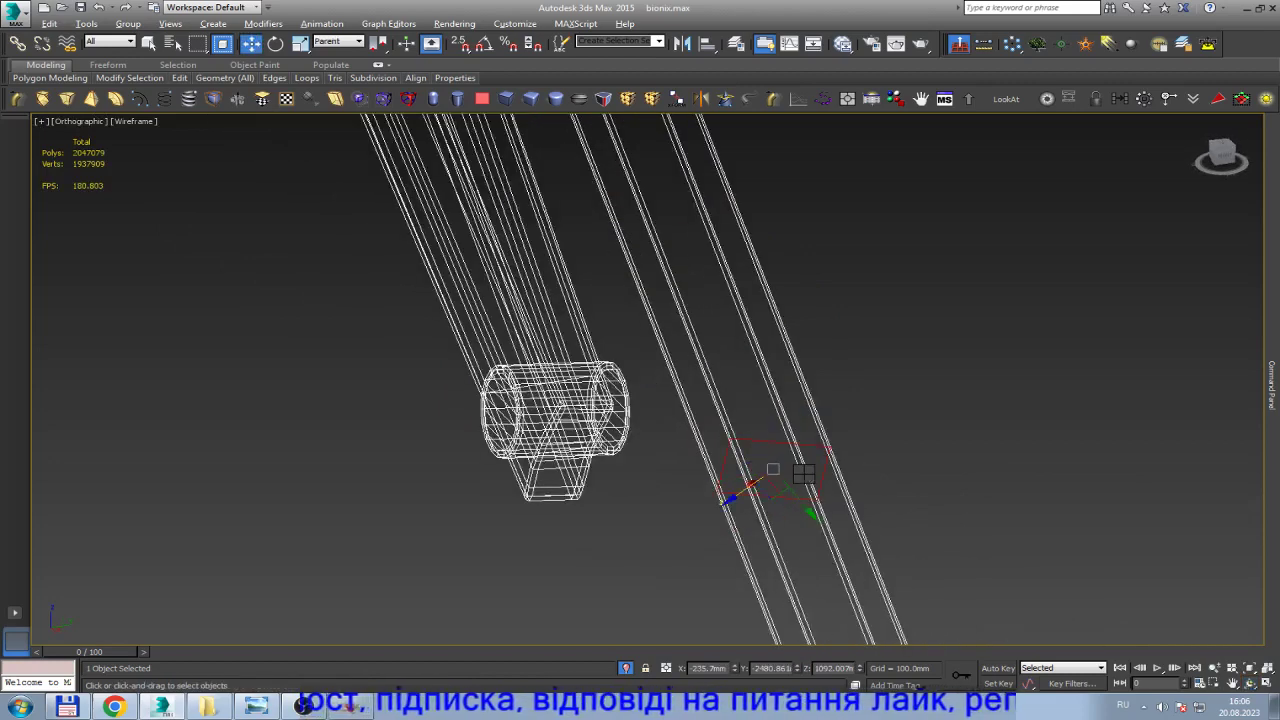
Collapse the selected object's entire modifier stack, confirming the warning.
key("w")
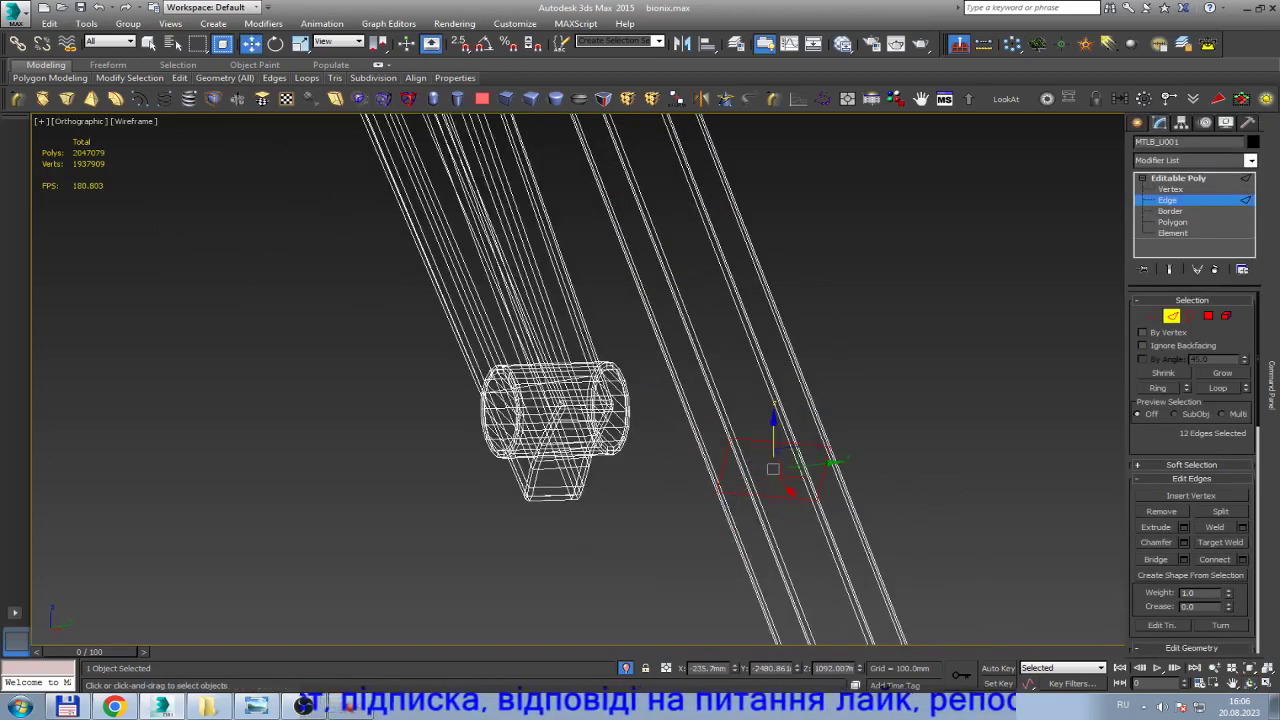
right_click(1178, 178)
left_click(1210, 350)
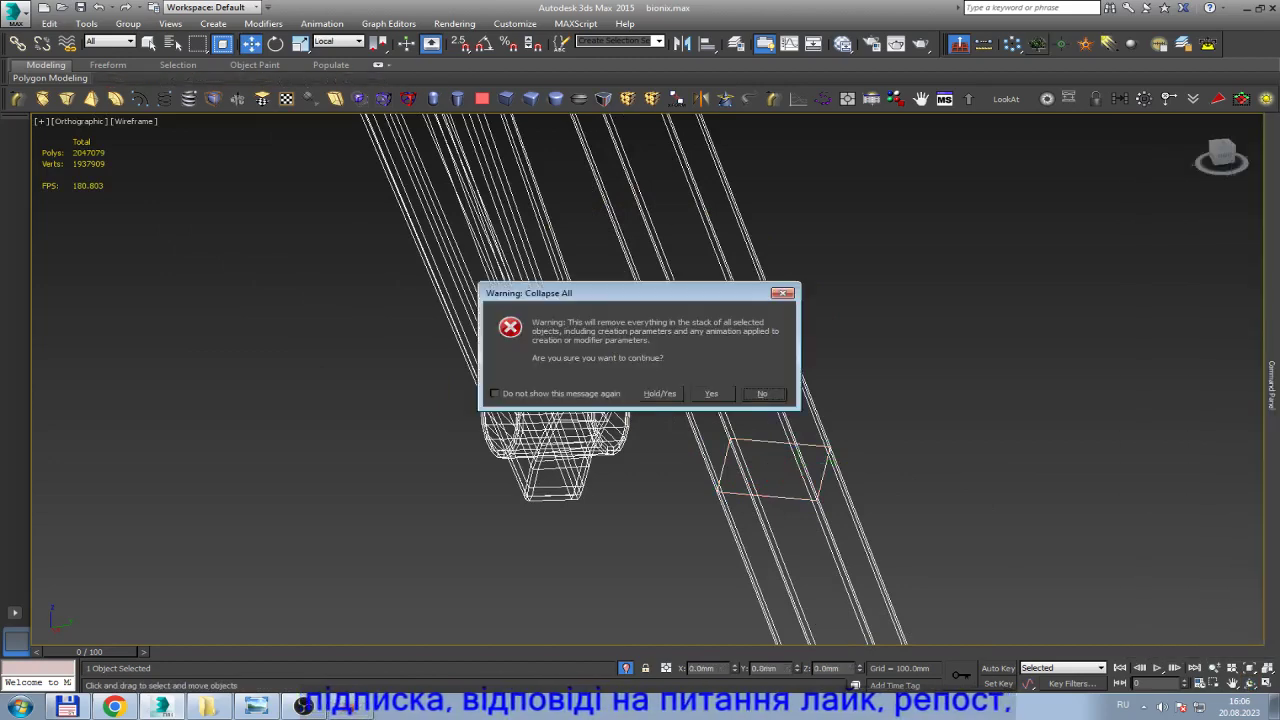
left_click(762, 393)
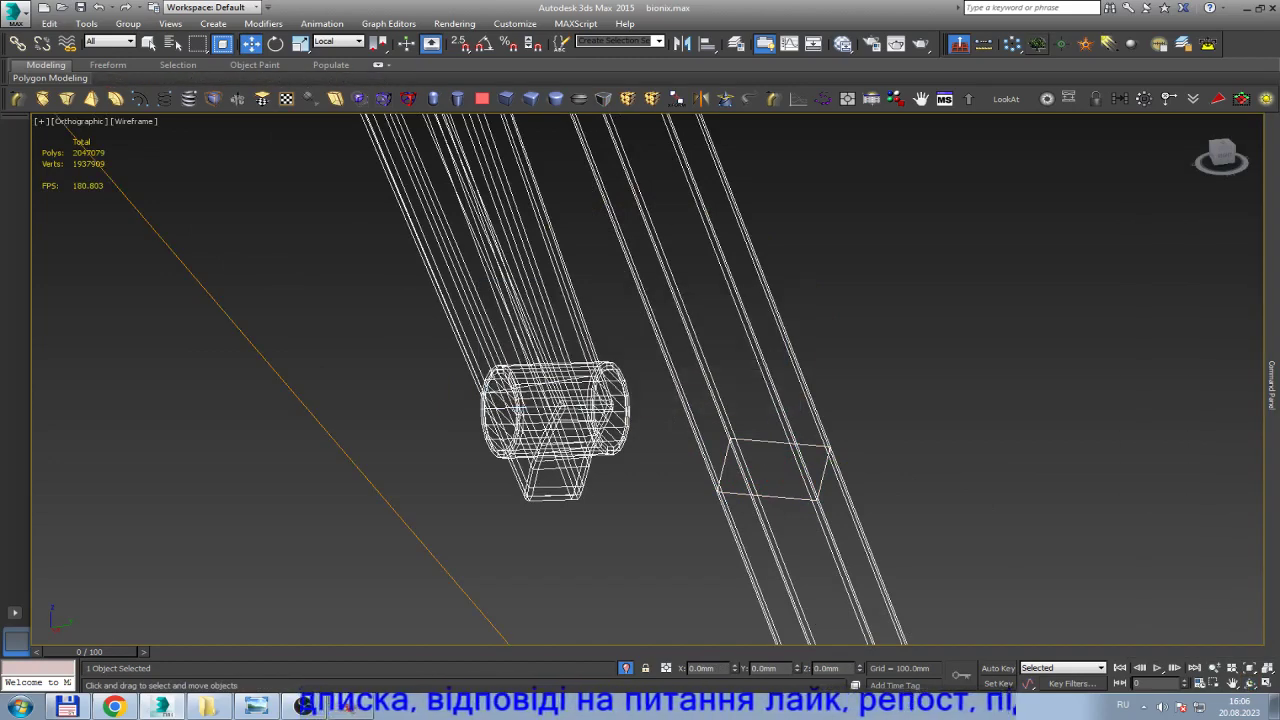
Select the helper box, align axes to Local, and frame it from the left in shaded view.
left_click(776, 446)
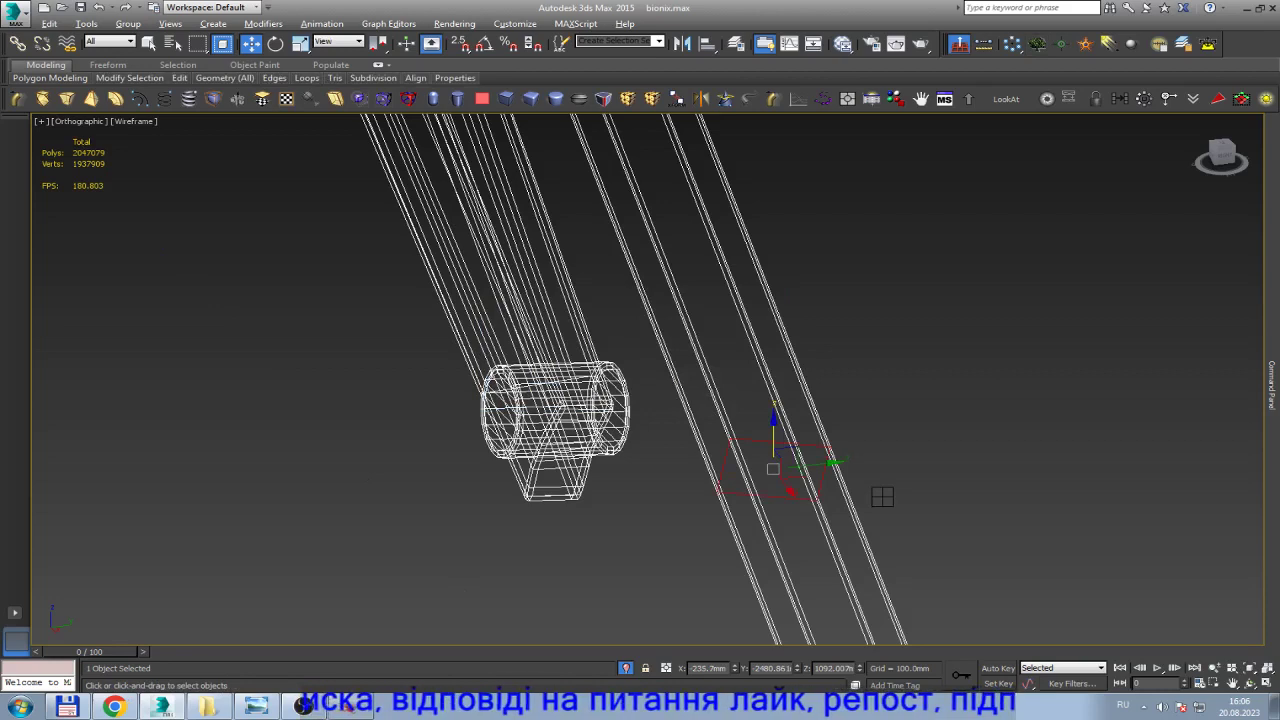
key("l")
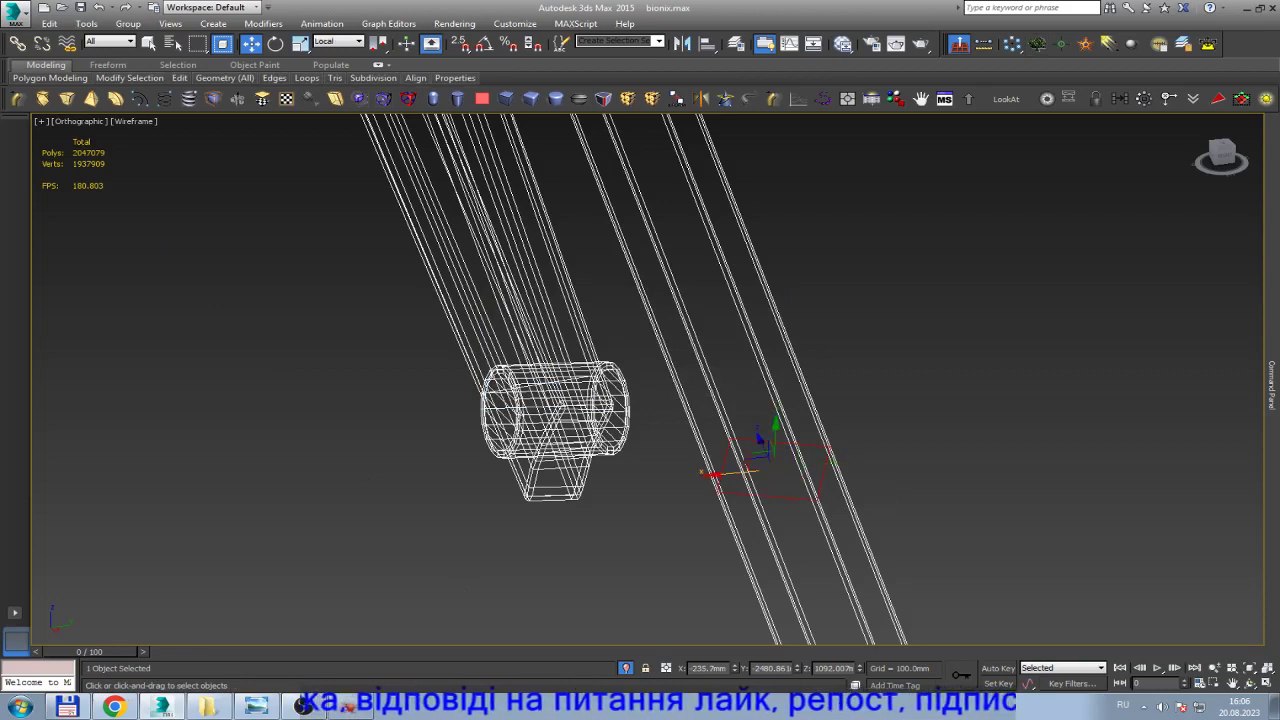
key("l")
key("z")
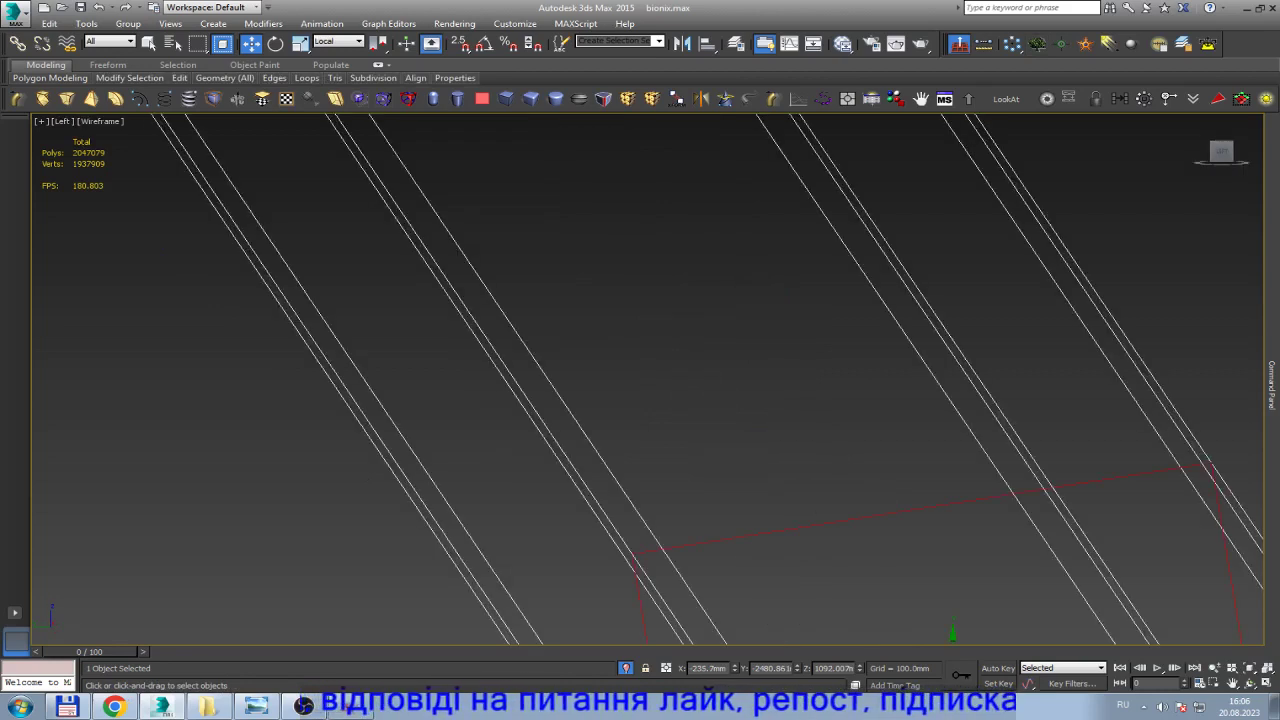
scroll(740, 420, "down", 2)
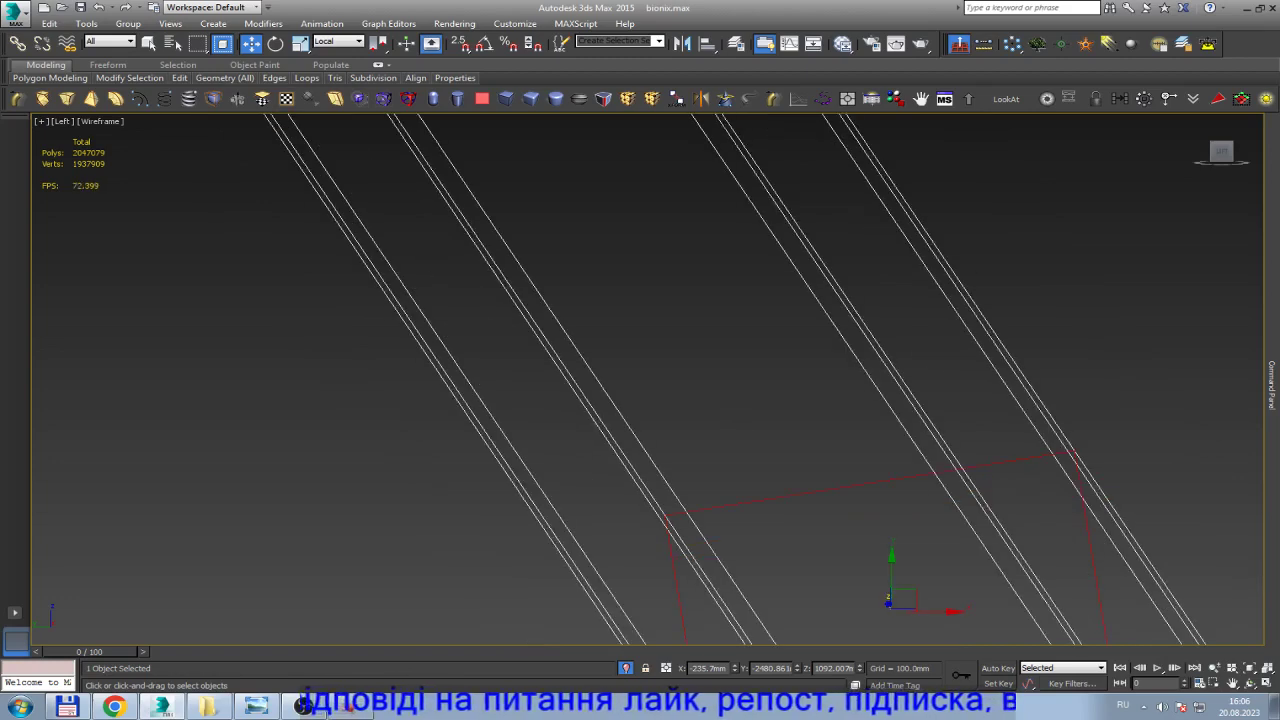
key("z")
key("F3")
Delete the stray horizontal edge from the pin cylinder.
scroll(787, 425, "up", 3)
scroll(787, 425, "up", 2)
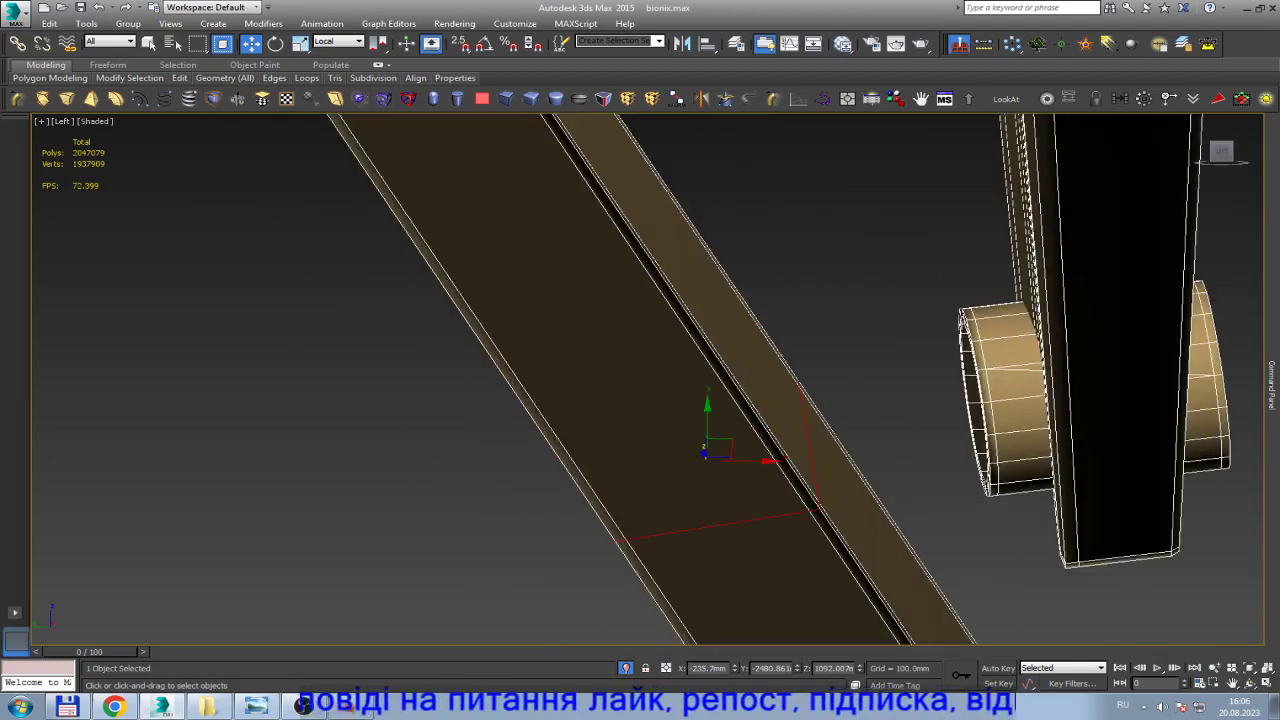
scroll(1038, 374, "up", 3)
left_click(995, 361)
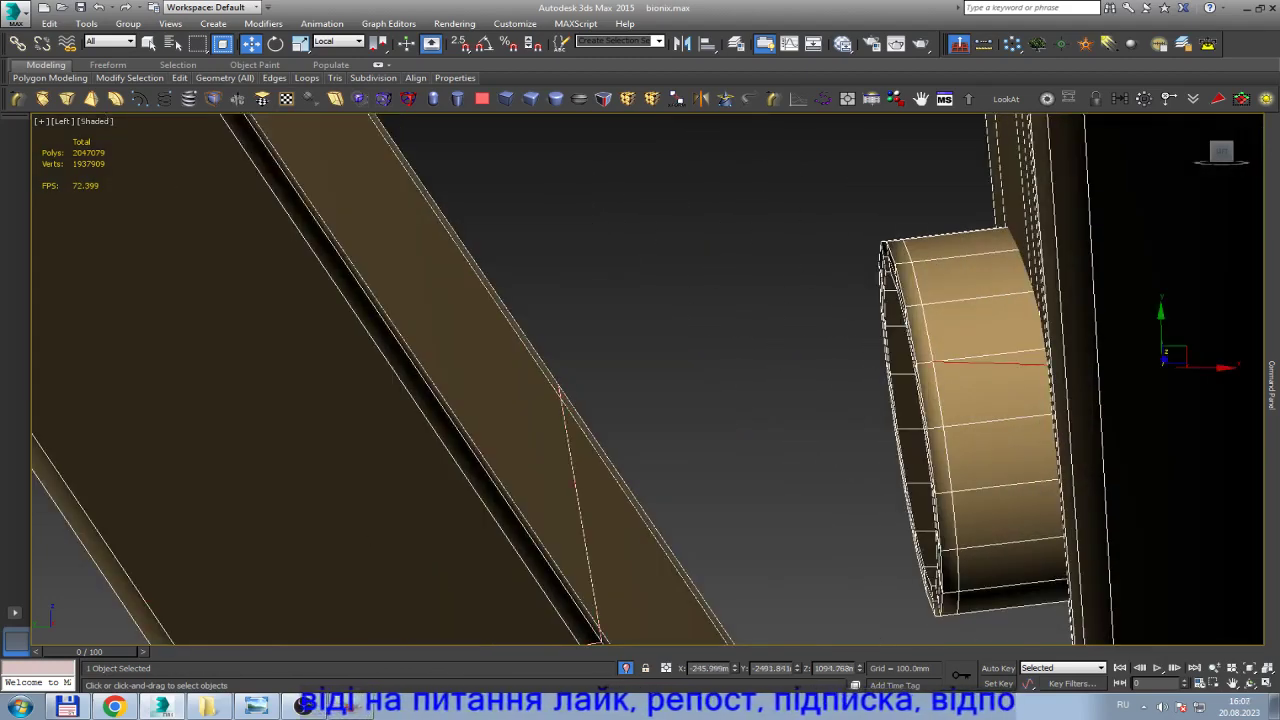
key("BackSpace")
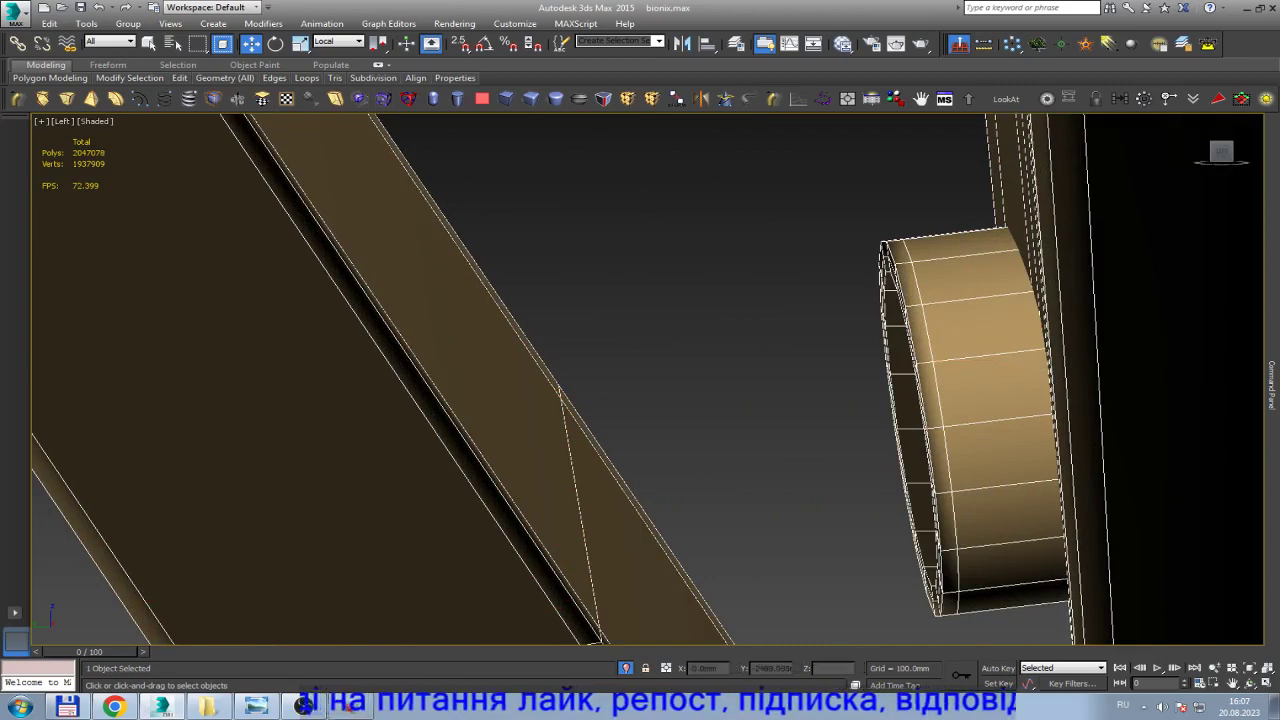
scroll(1024, 362, "down", 4)
left_click(1249, 683)
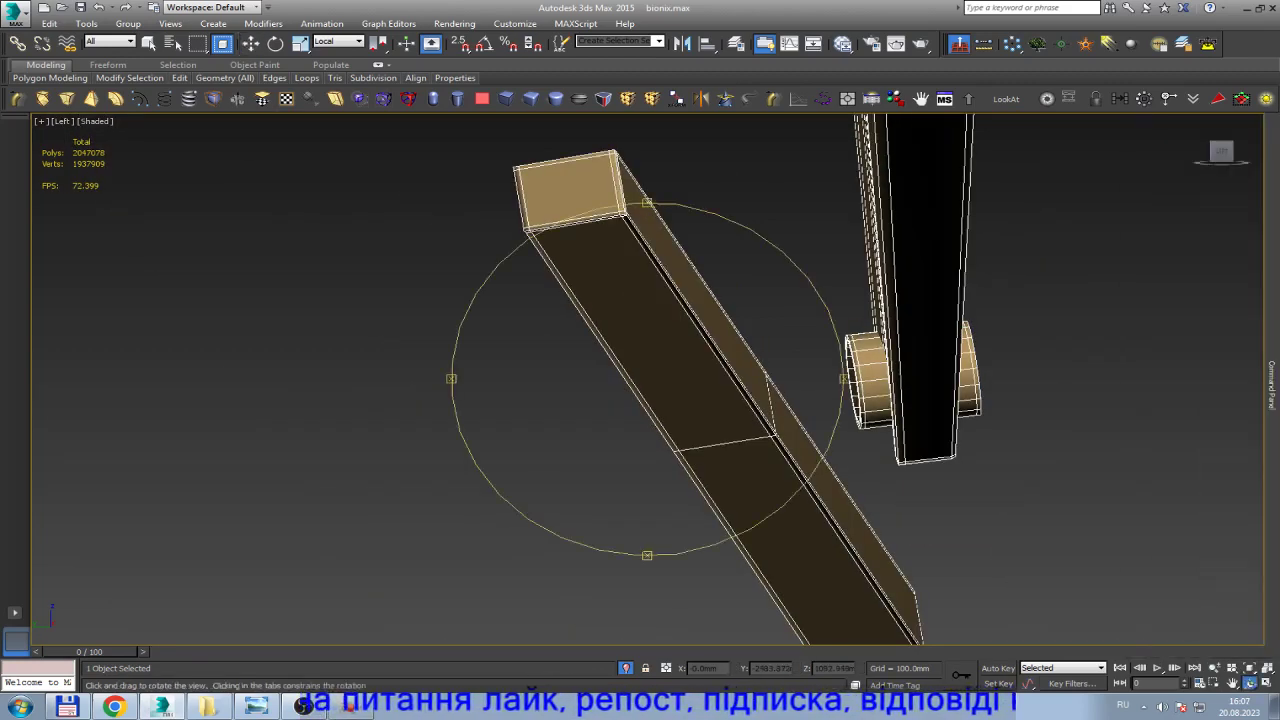
mouse_move(840, 420)
left_mouse_down()
mouse_move(760, 380)
mouse_move(970, 390)
mouse_move(1000, 410)
mouse_move(900, 470)
left_mouse_up()
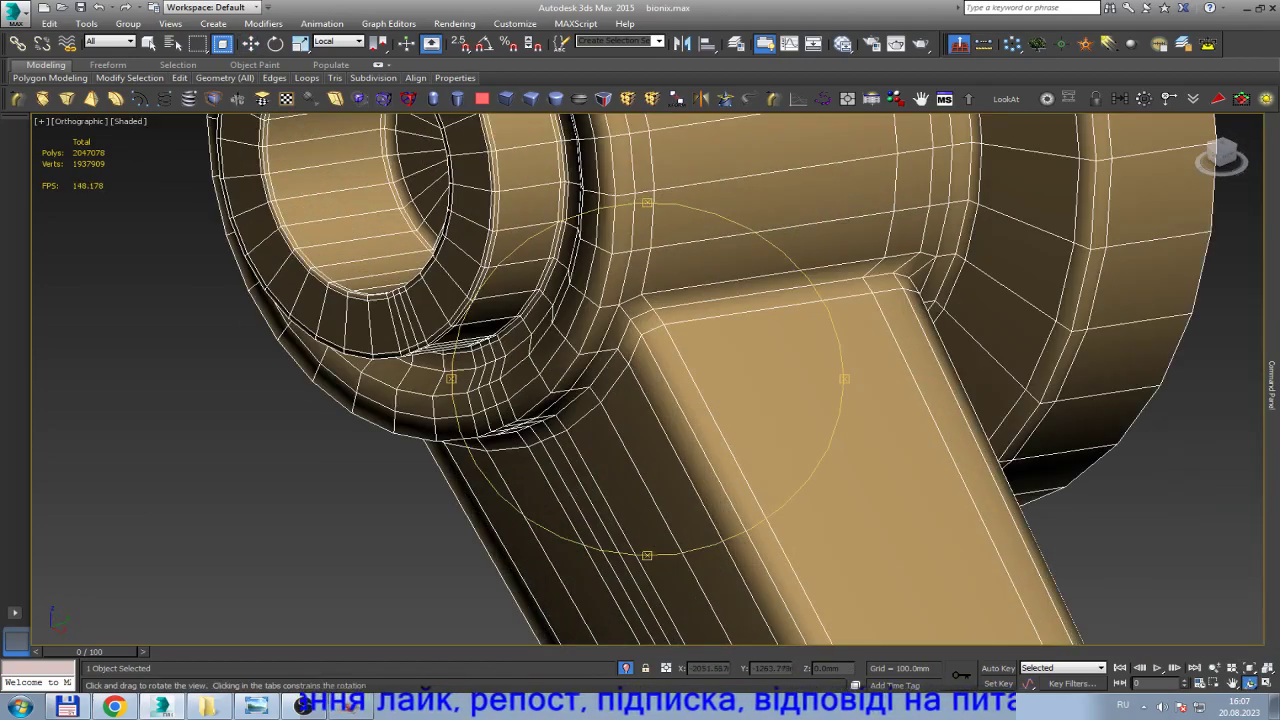
scroll(647, 379, "down", 5)
left_click_drag(900, 470, 750, 420)
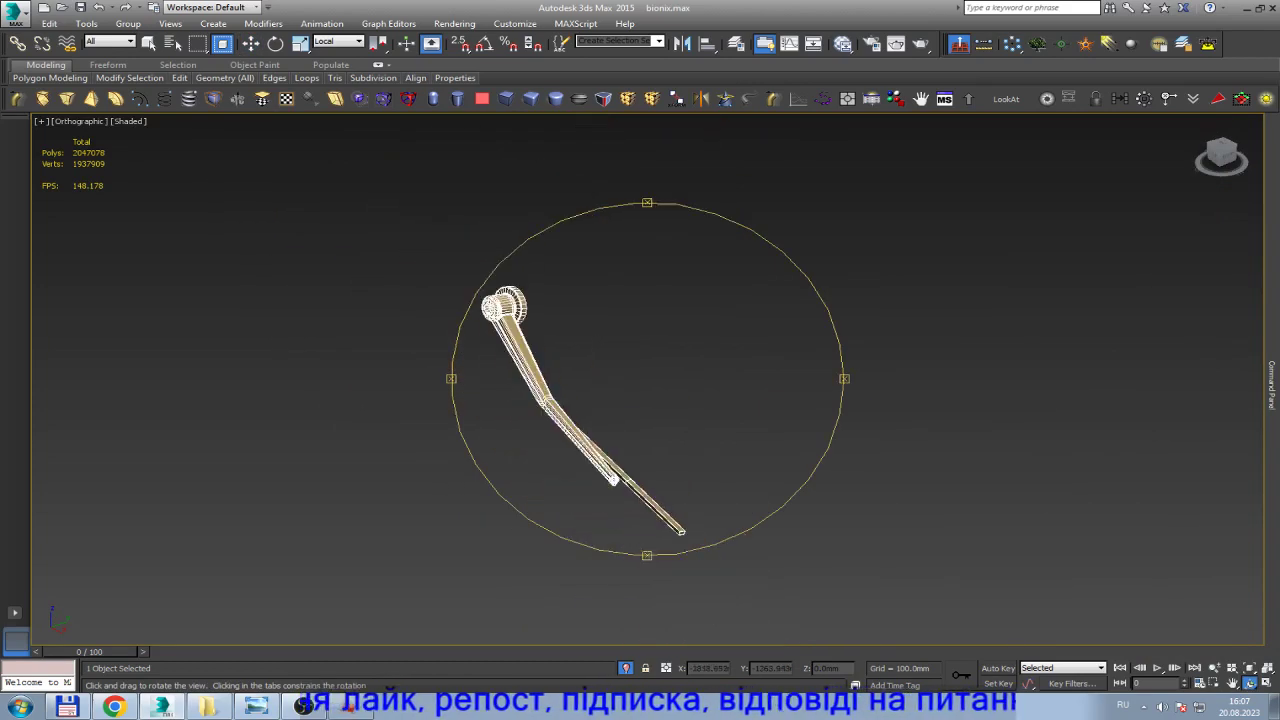
scroll(647, 379, "up", 5)
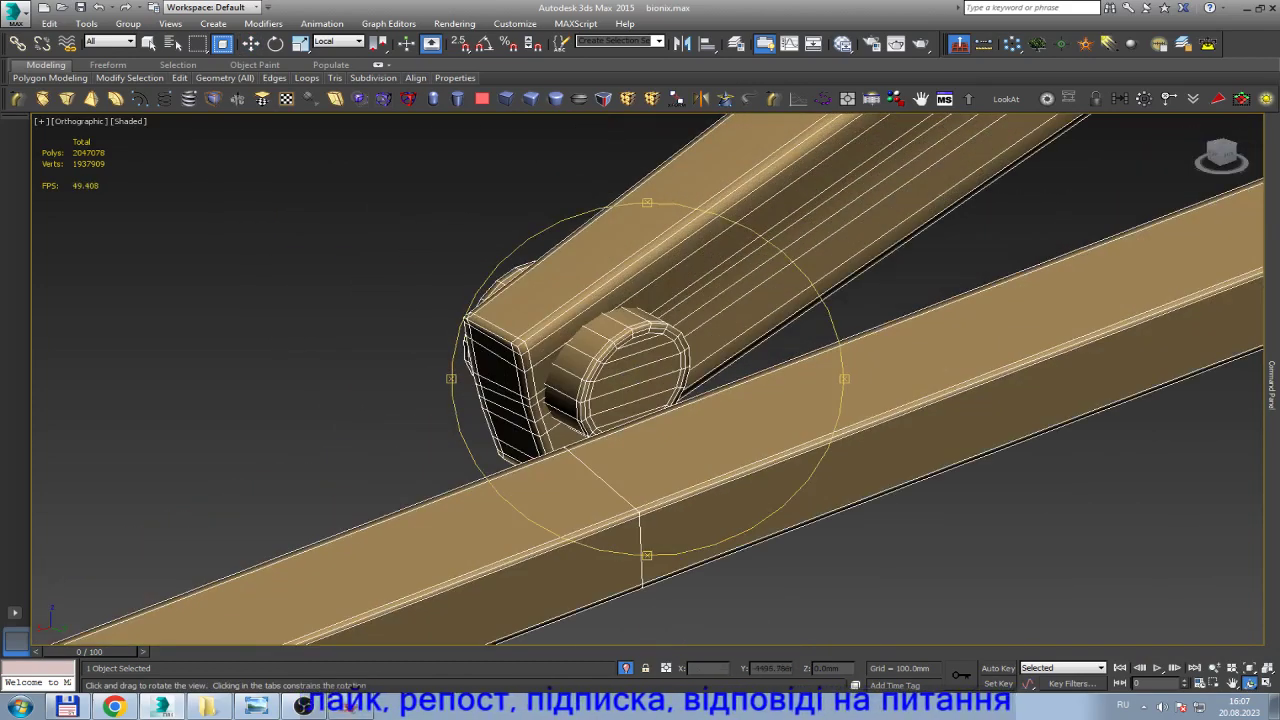
scroll(647, 379, "down", 5)
left_click_drag(750, 420, 660, 390)
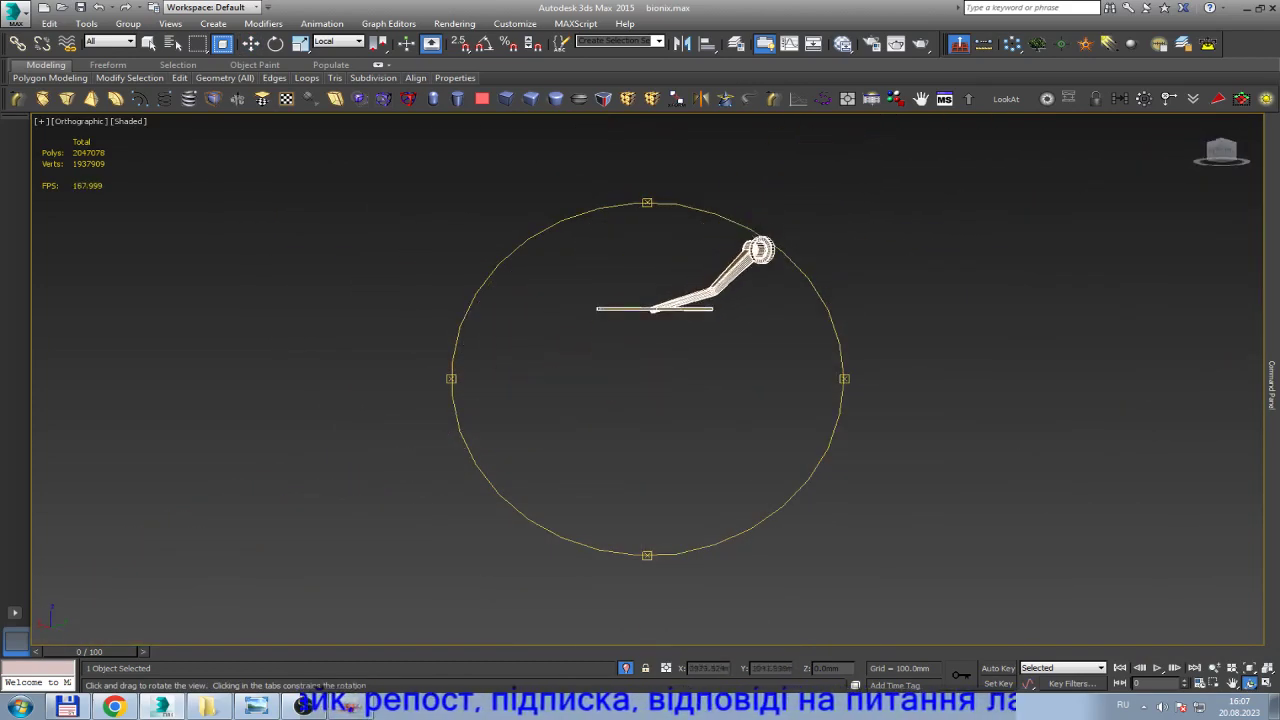
scroll(647, 379, "up", 4)
scroll(647, 379, "up", 4)
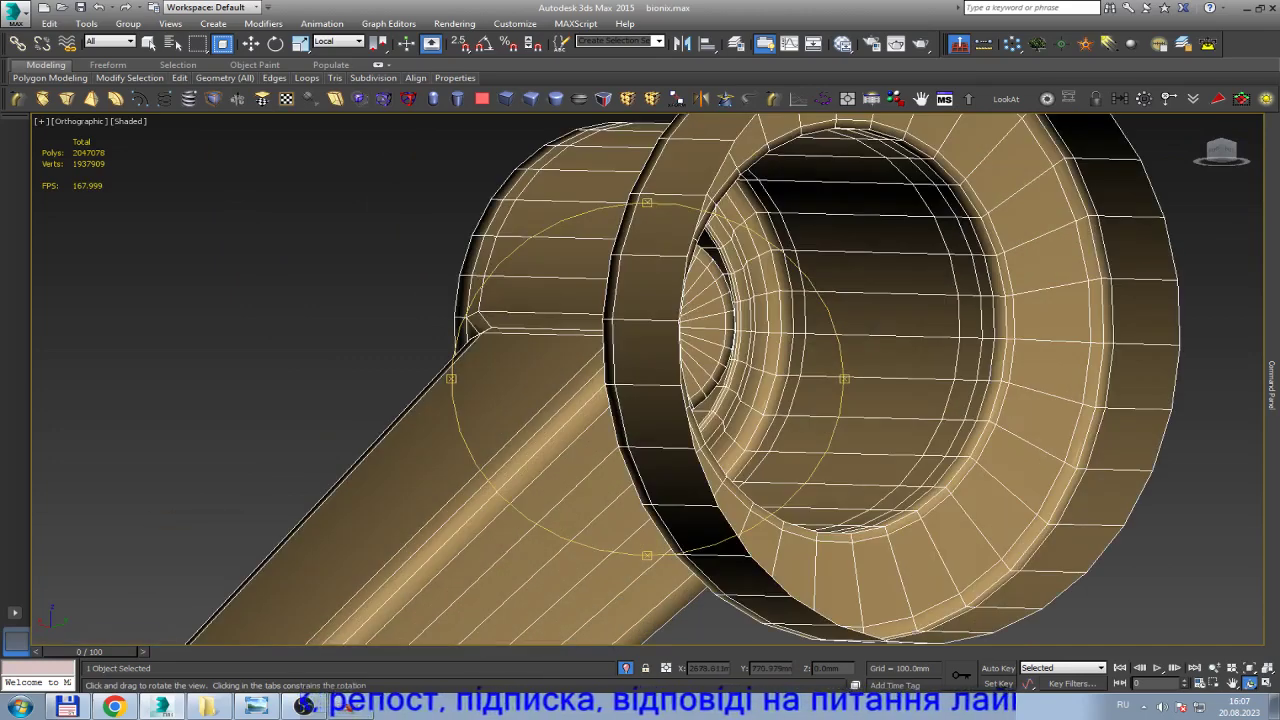
scroll(647, 379, "down", 3)
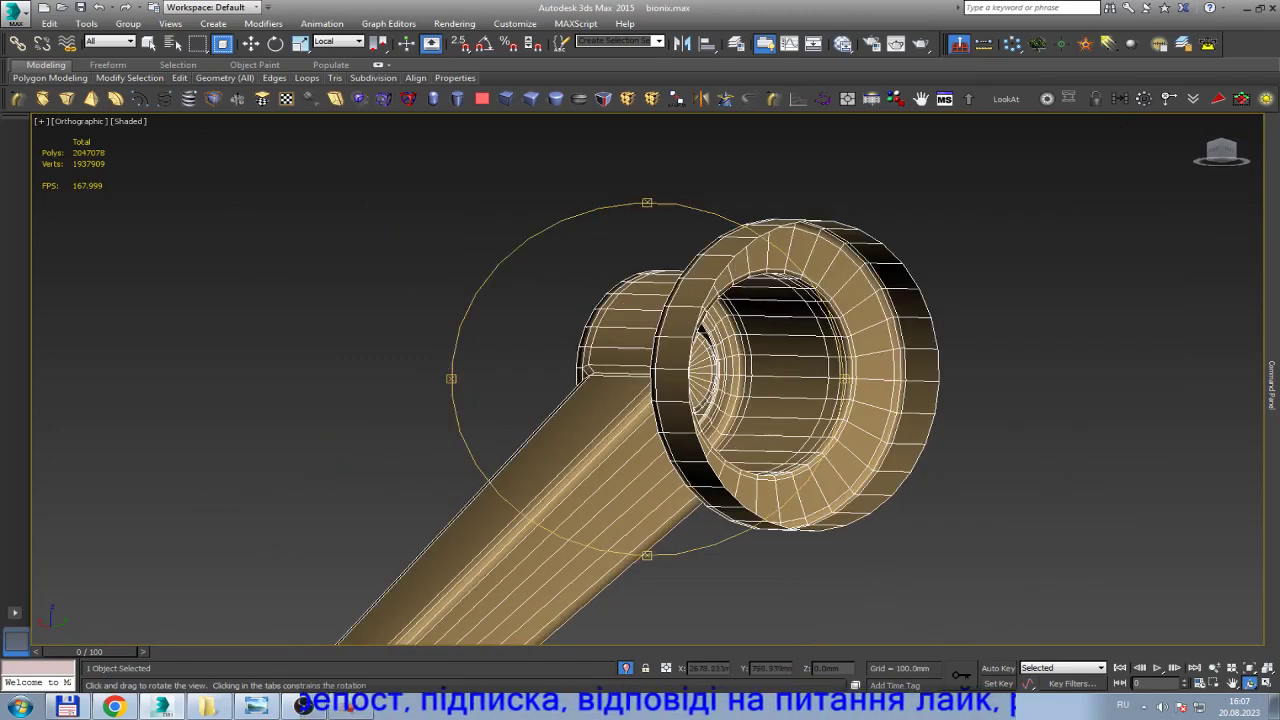
left_click_drag(700, 400, 650, 420)
scroll(647, 379, "down", 3)
scroll(647, 379, "up", 5)
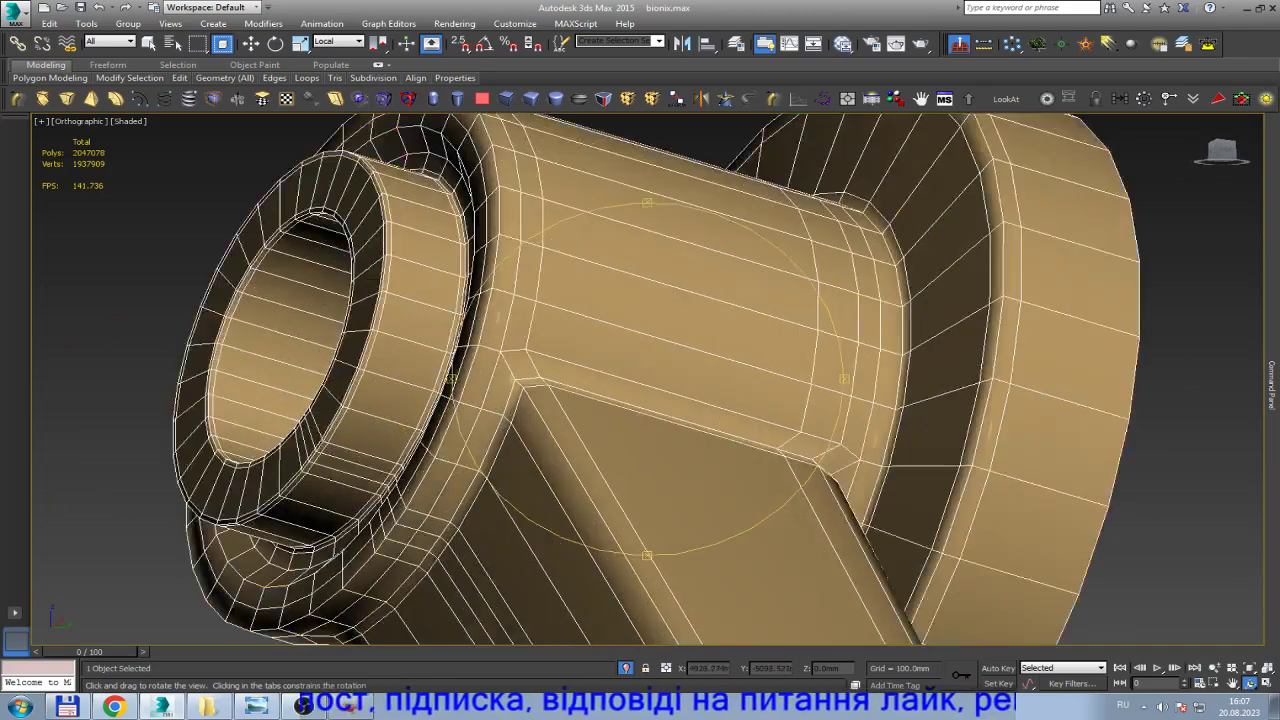
scroll(647, 379, "up", 3)
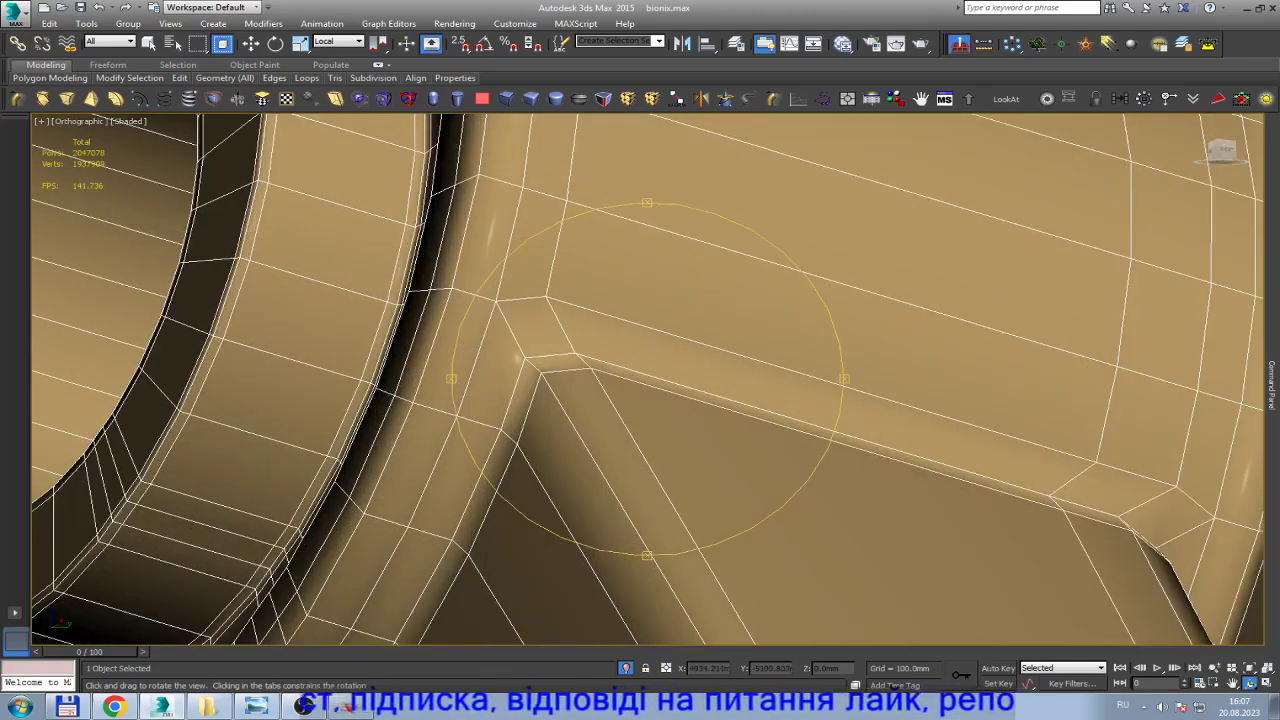
scroll(647, 379, "down", 3)
scroll(647, 379, "down", 3)
scroll(647, 379, "down", 2)
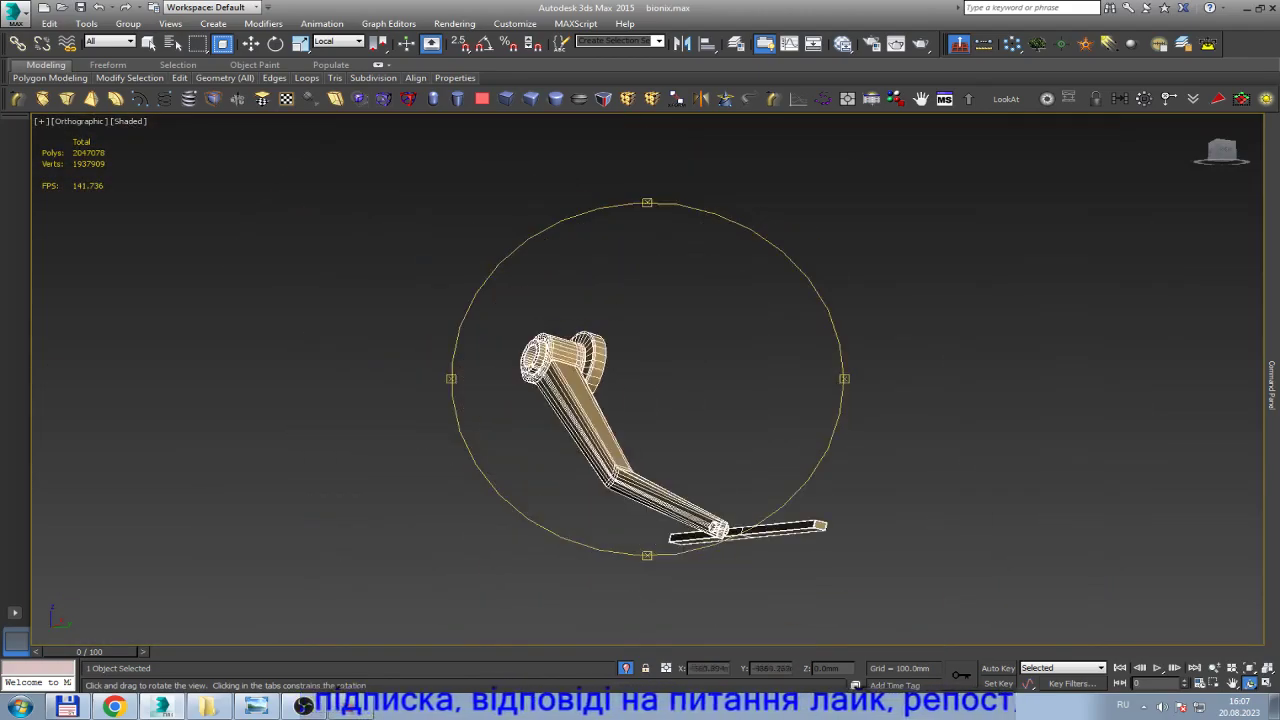
scroll(718, 528, "up", 3)
scroll(718, 528, "up", 3)
scroll(718, 528, "up", 3)
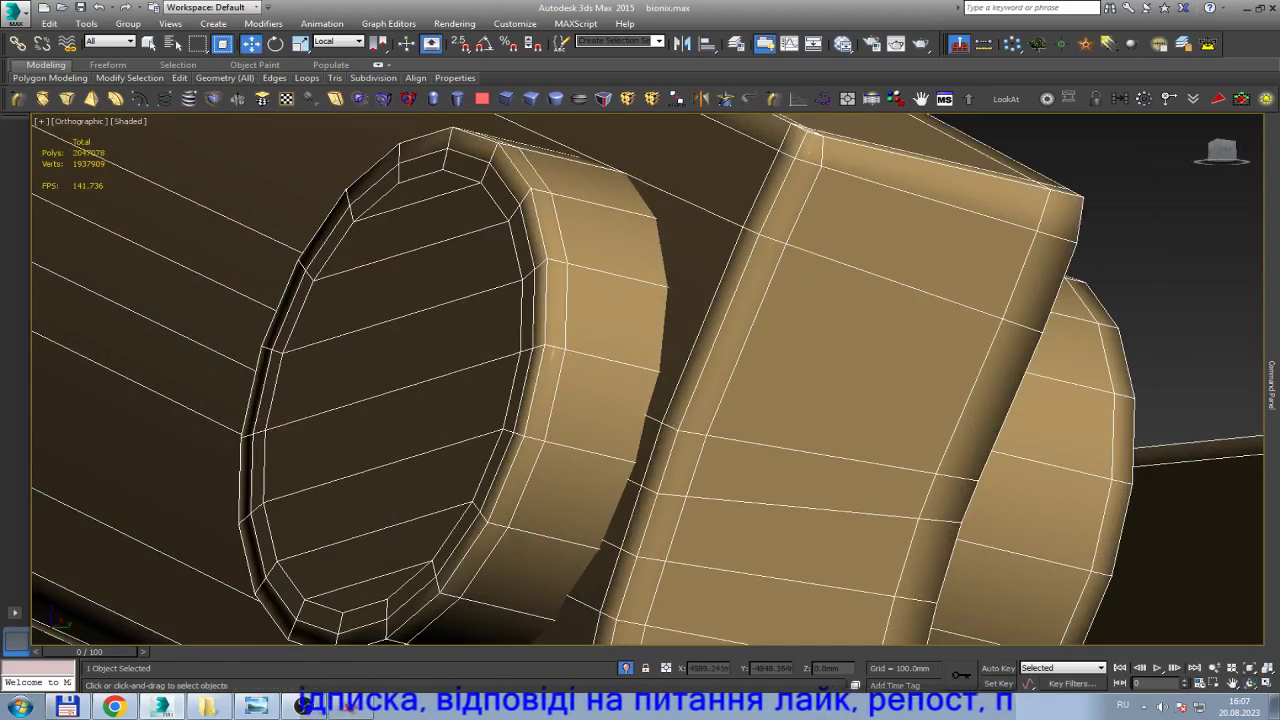
scroll(640, 380, "down", 3)
scroll(640, 380, "down", 3)
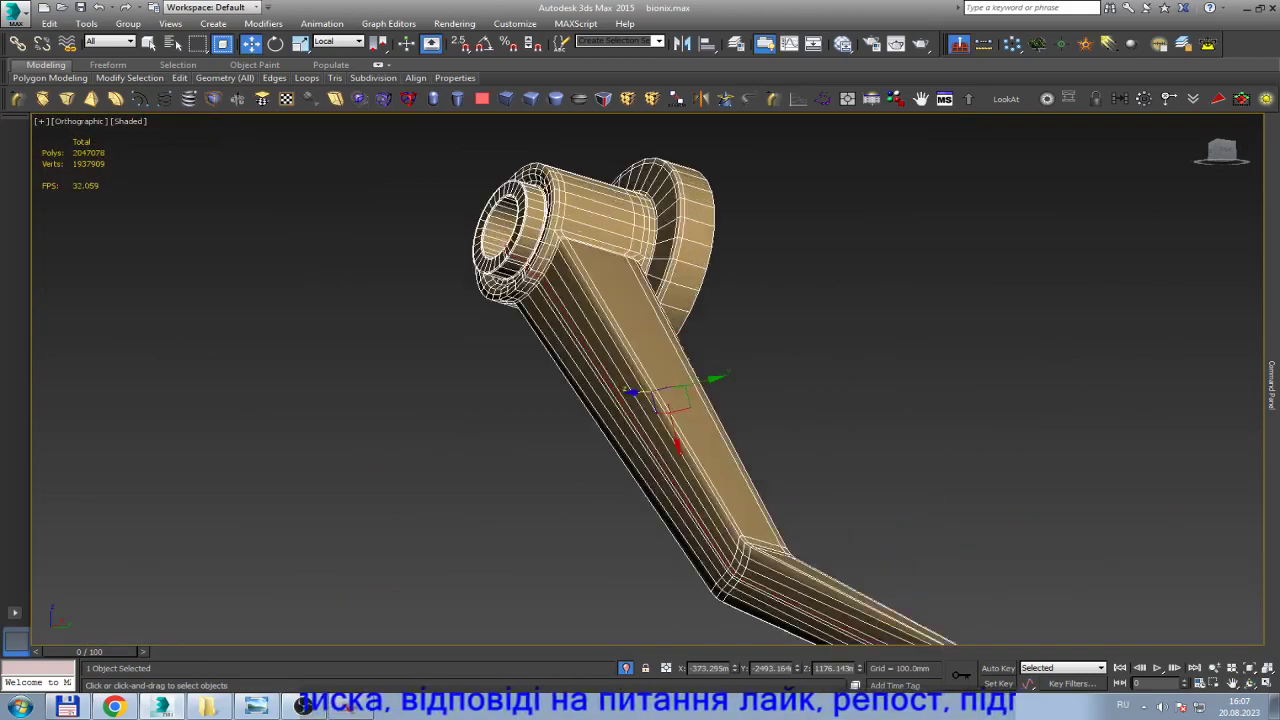
Add the second support edge loop at the arm joint to the edge selection.
scroll(585, 280, "up", 3)
scroll(585, 280, "up", 3)
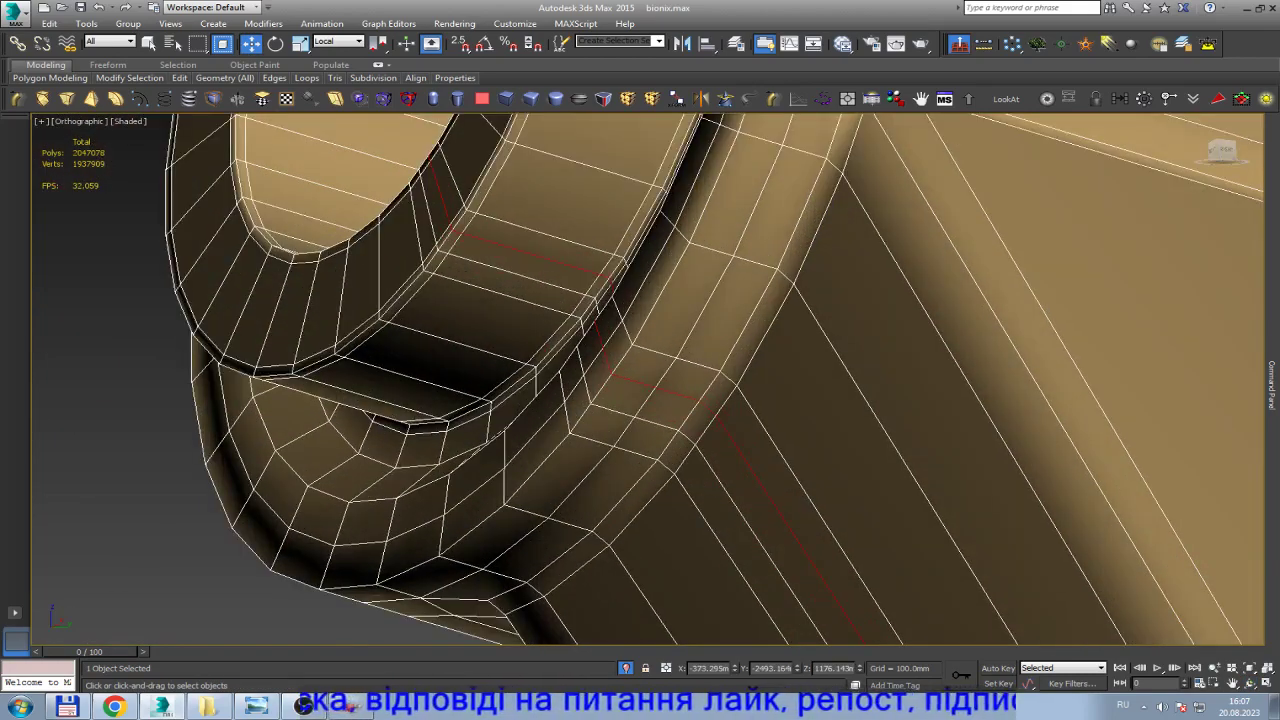
double_click(598, 406, "ctrl")
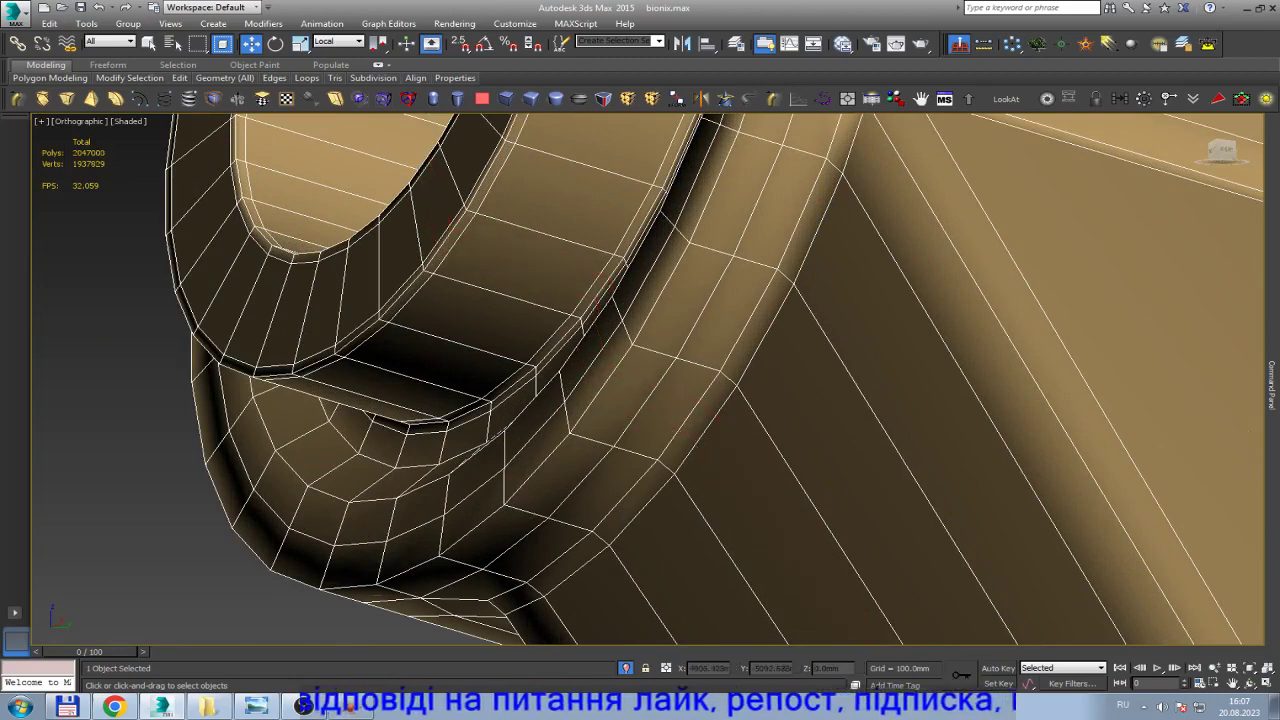
scroll(600, 405, "down", 6)
scroll(780, 530, "up", 5)
scroll(780, 530, "up", 3)
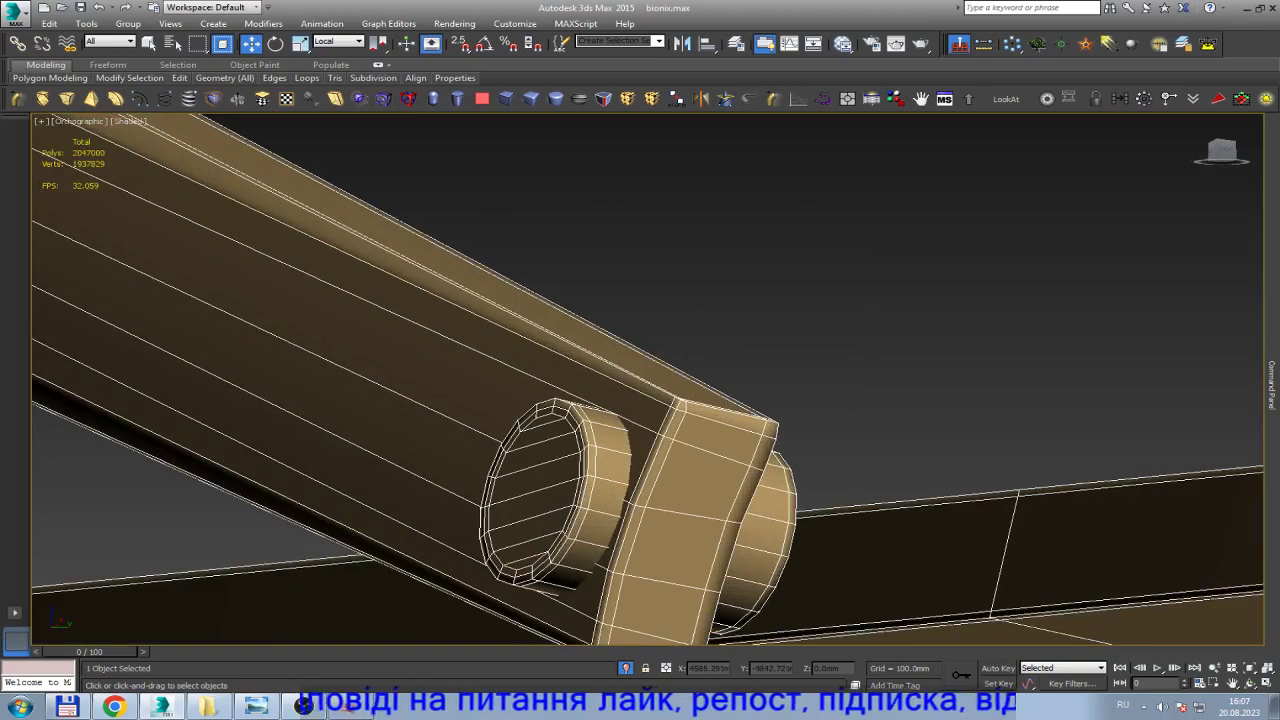
scroll(780, 530, "down", 4)
scroll(800, 500, "up", 2)
scroll(800, 500, "up", 2)
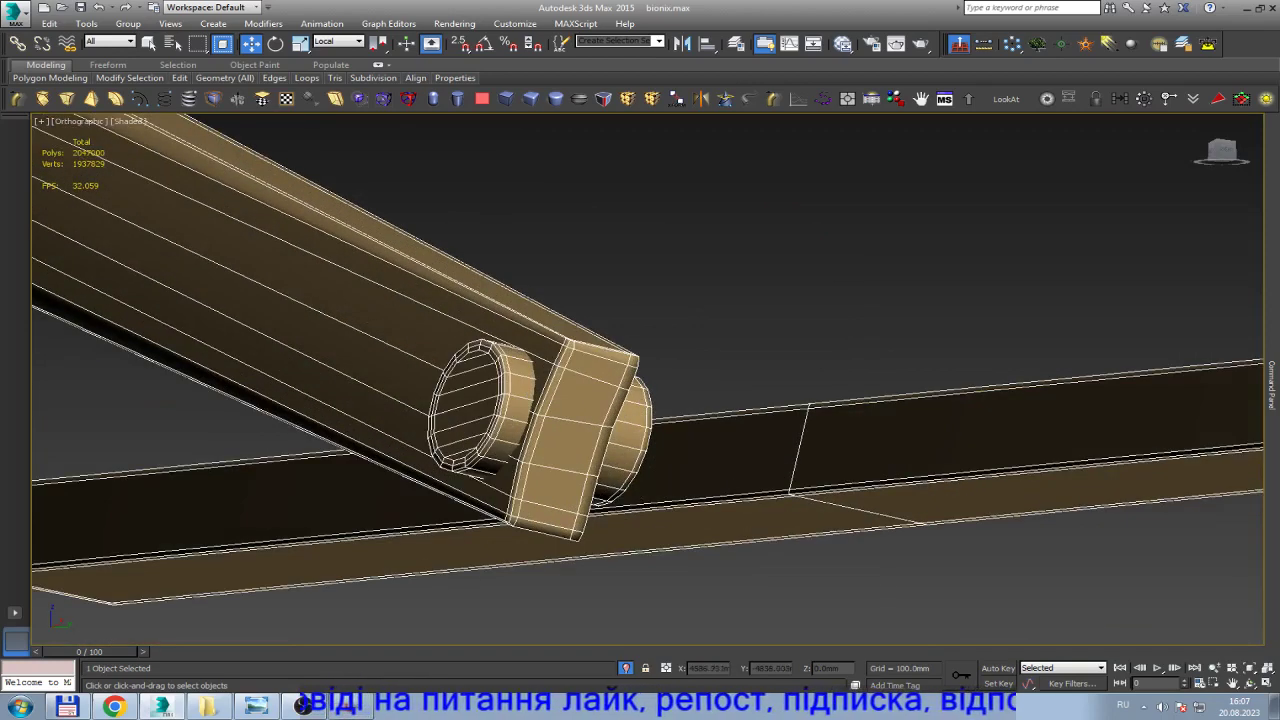
Add the edge loop across the blade, orbit diagonally to check, and exit Edge level.
left_click(799, 450)
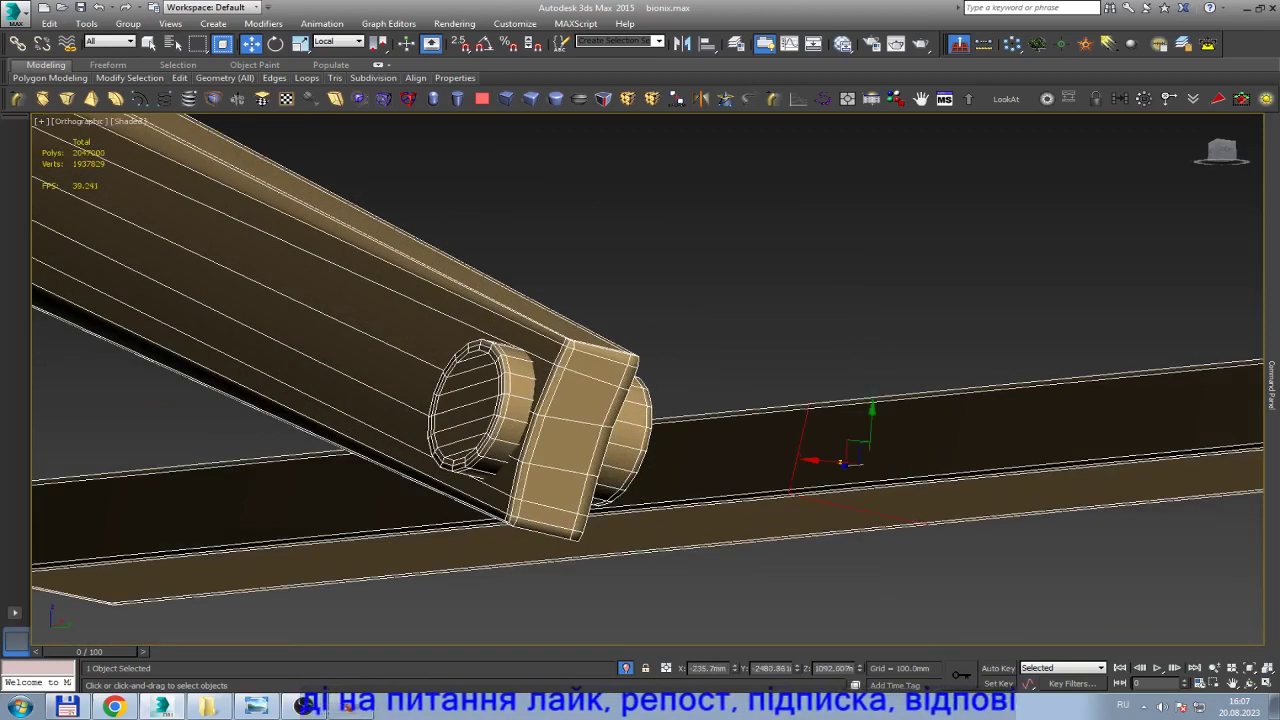
left_click(1250, 683)
mouse_move(700, 450)
left_mouse_down()
mouse_move(870, 430)
mouse_move(820, 445)
left_mouse_up()
right_click(820, 445)
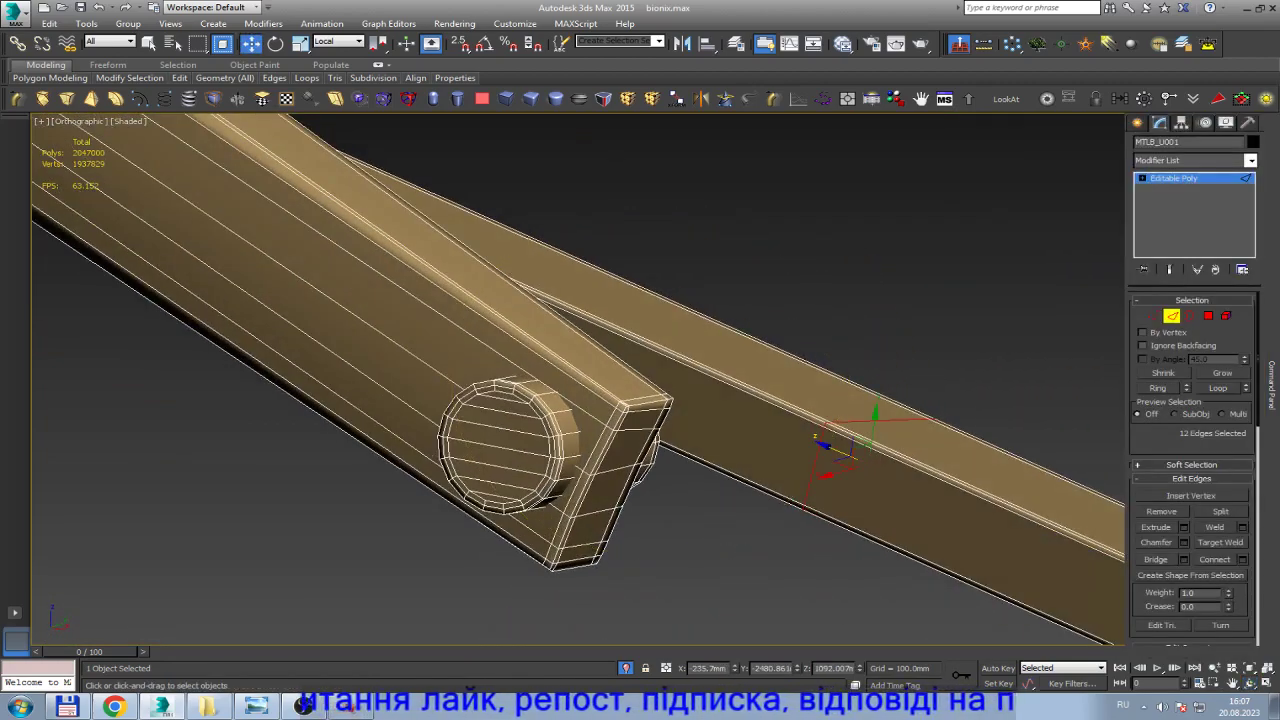
key("2")
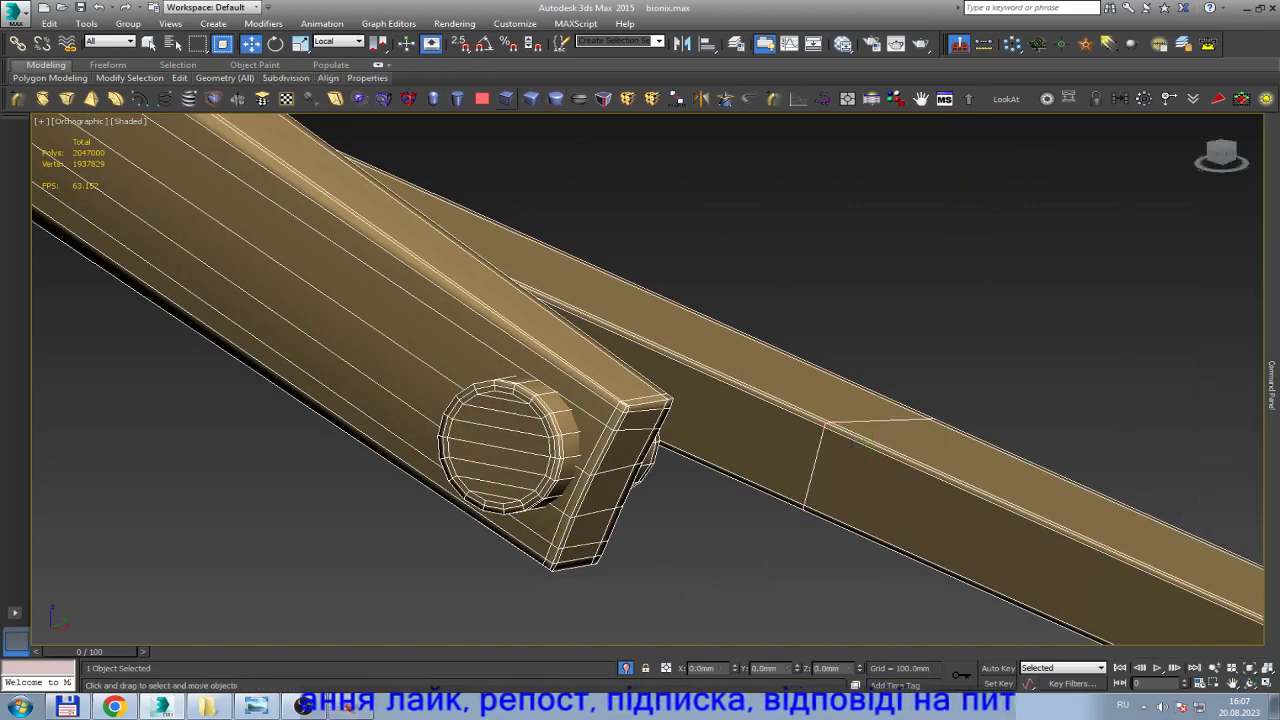
Draw a small helper box on the blade beside the joint and nudge it into place.
left_click(506, 98)
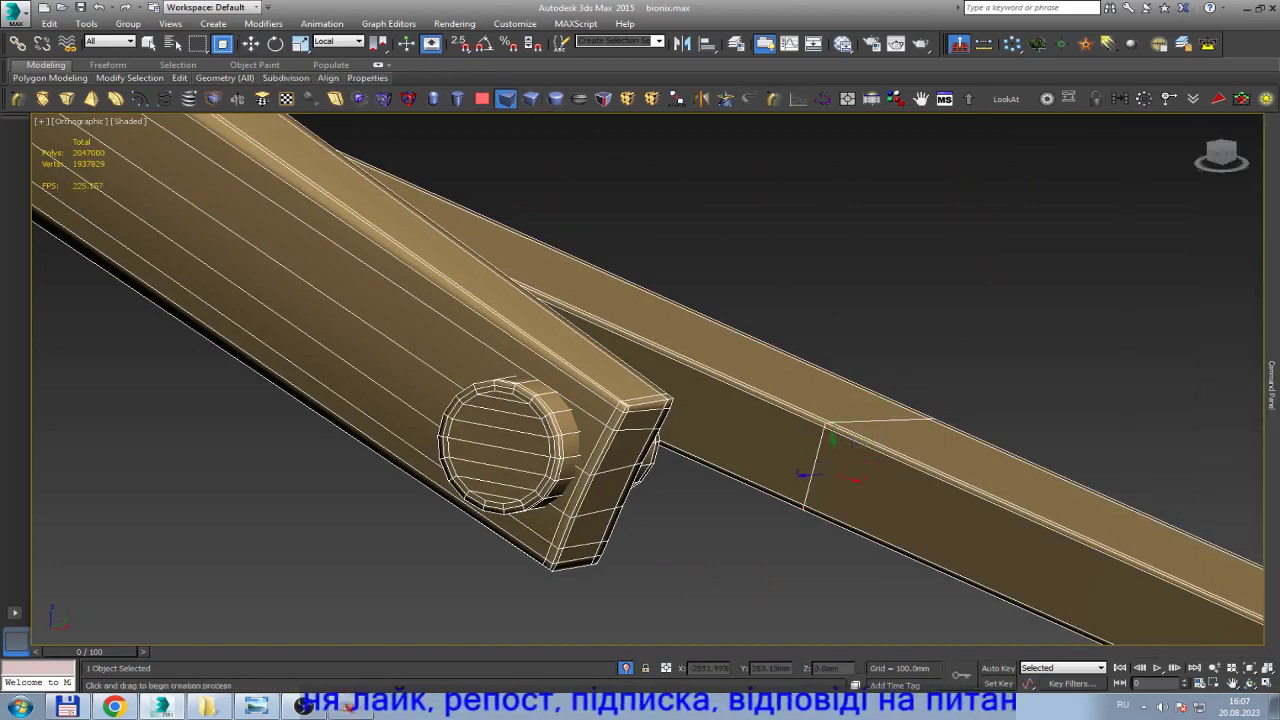
key("F4")
left_click_drag(828, 478, 875, 528)
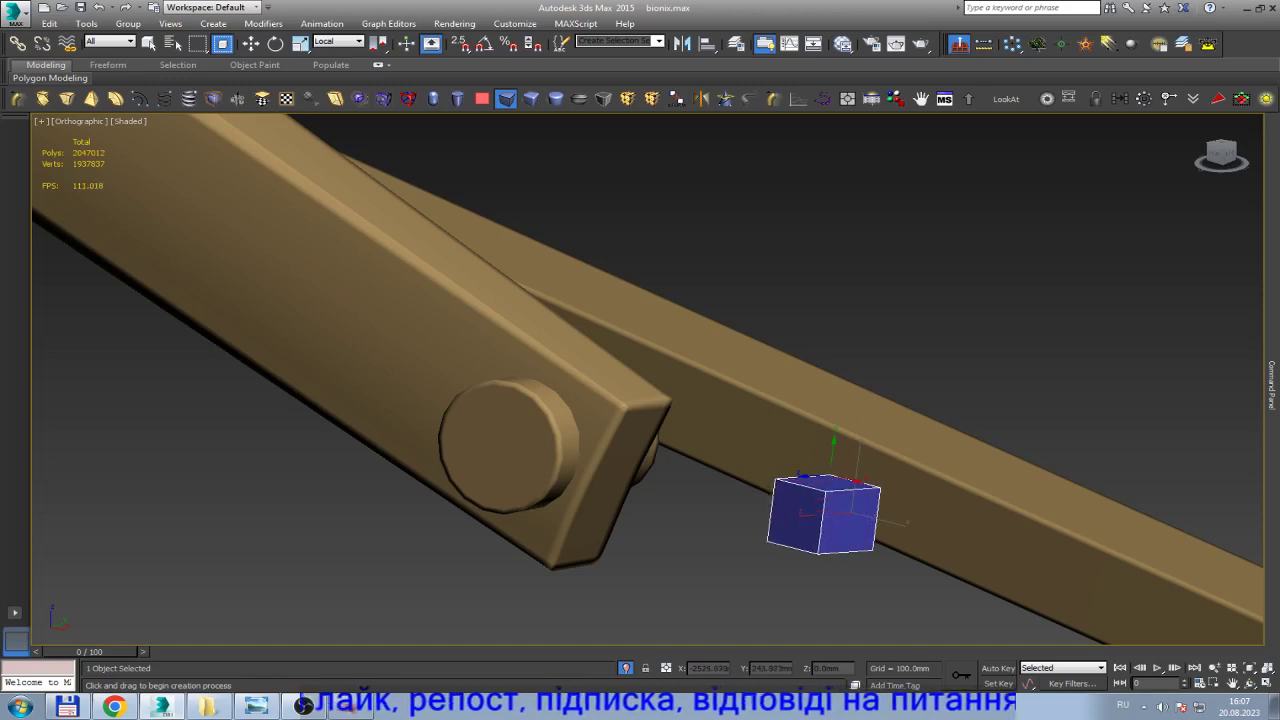
key("w")
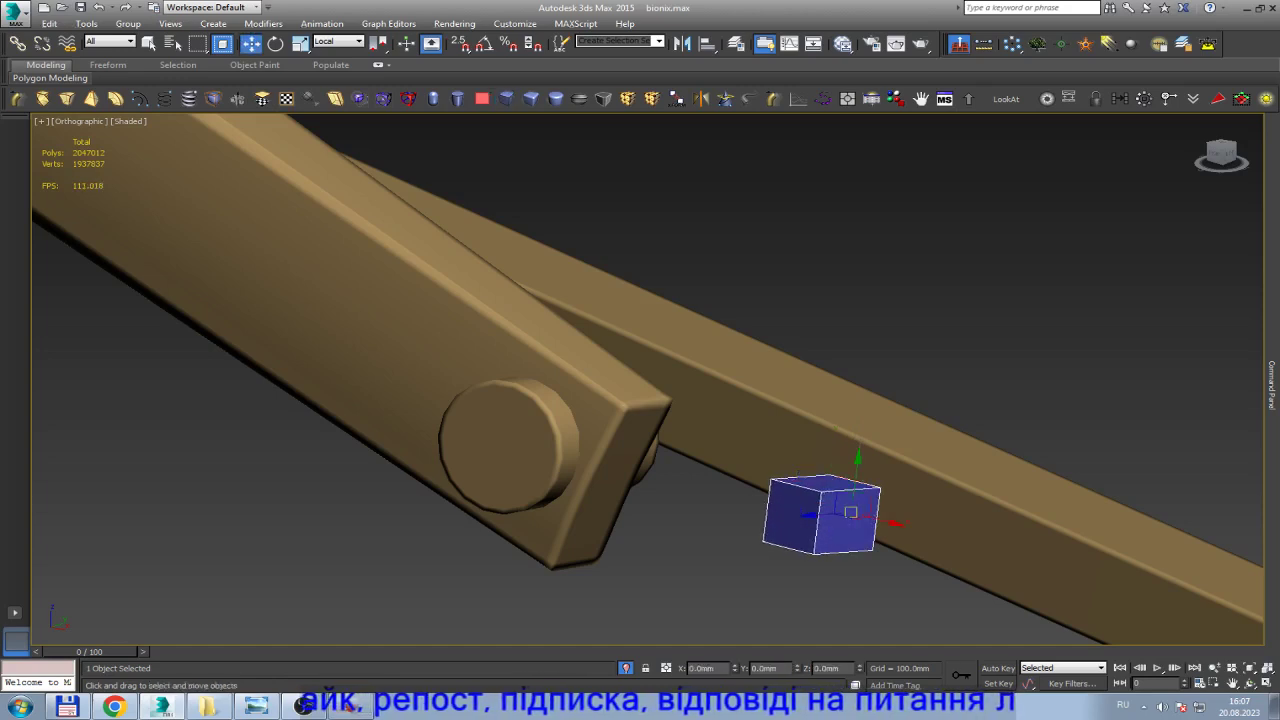
left_click_drag(850, 512, 854, 483)
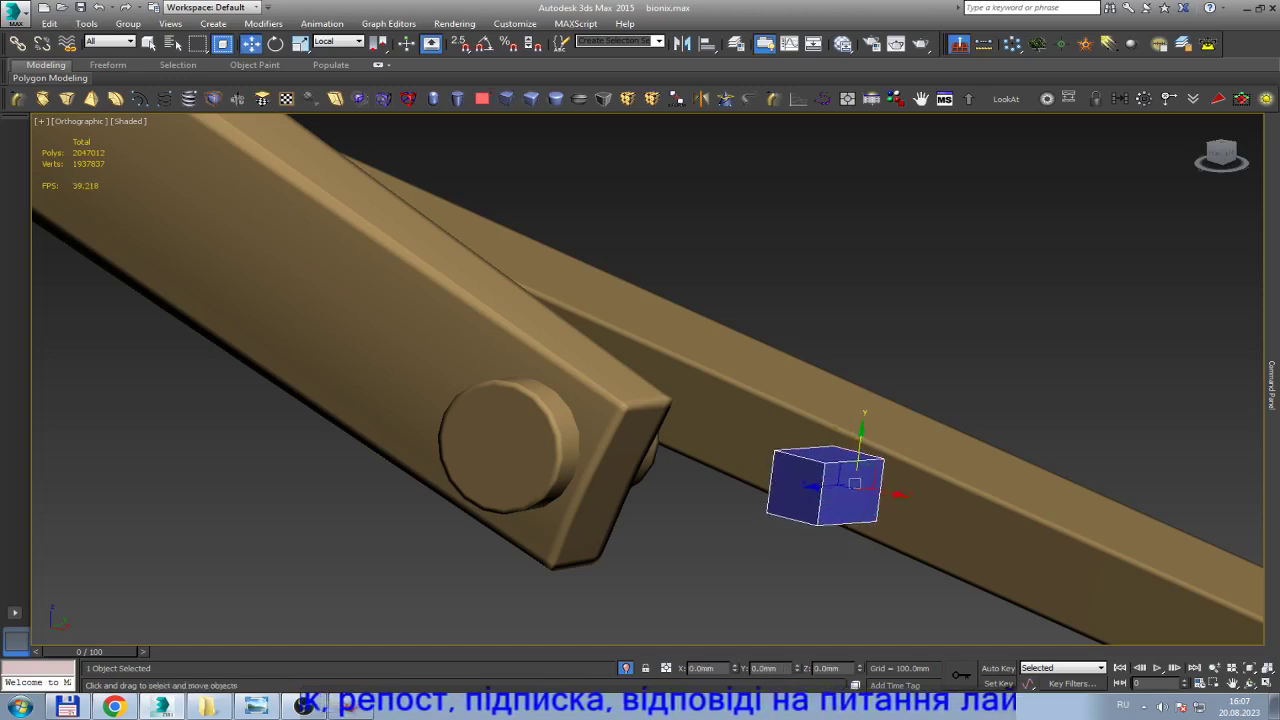
Set the Reference Coordinate System to Pick, using Box005 as the reference axes.
left_click(338, 41)
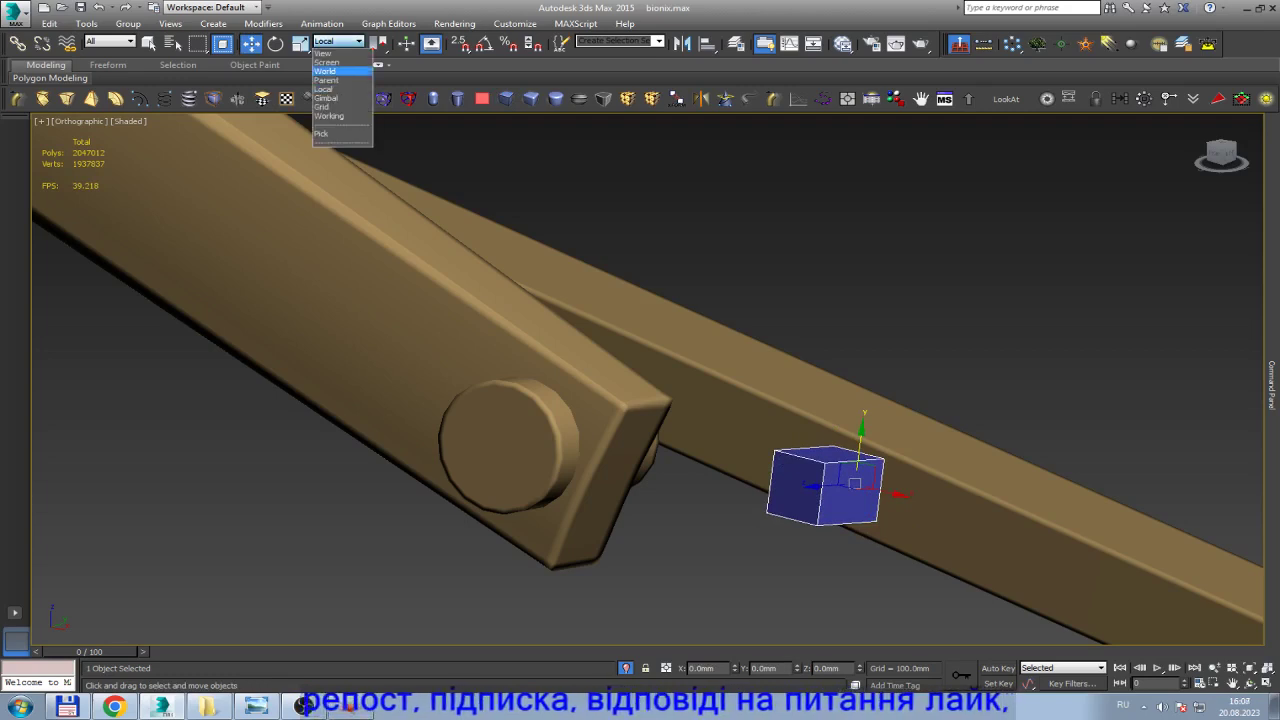
left_click(335, 133)
key("w")
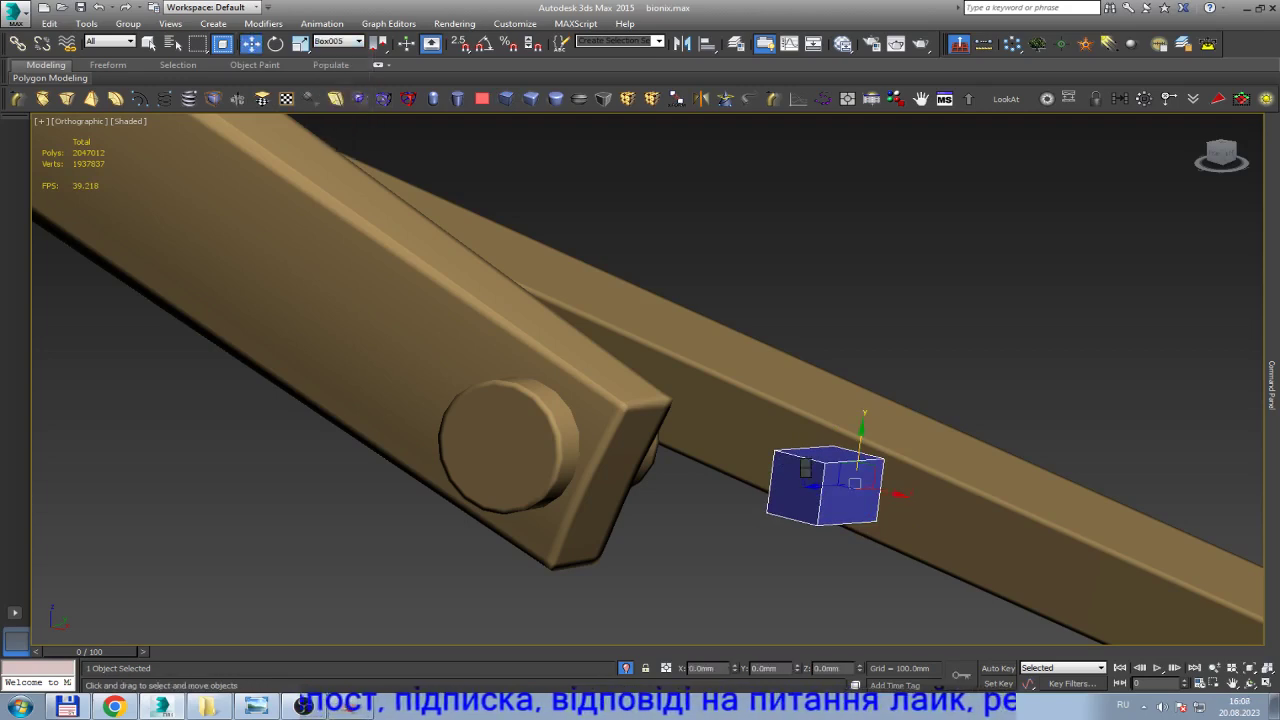
left_click(980, 470)
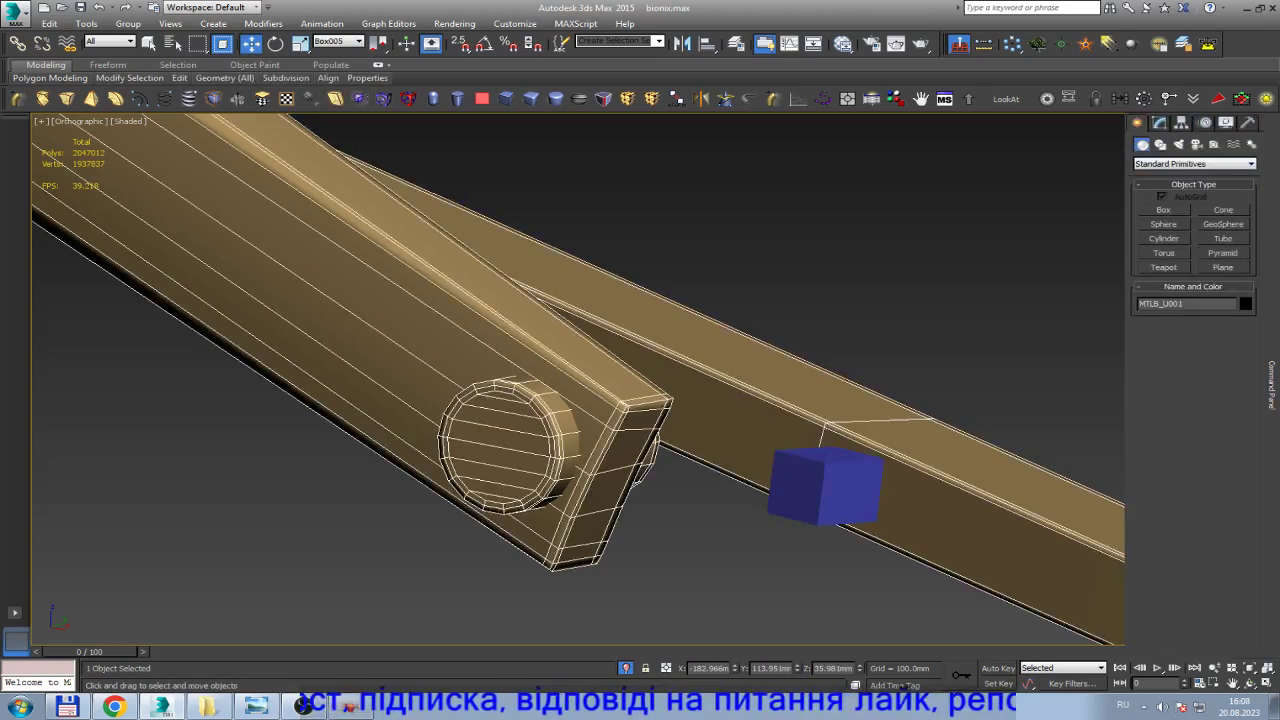
Move the selected edges along Box005's axes in Edge mode.
key("2")
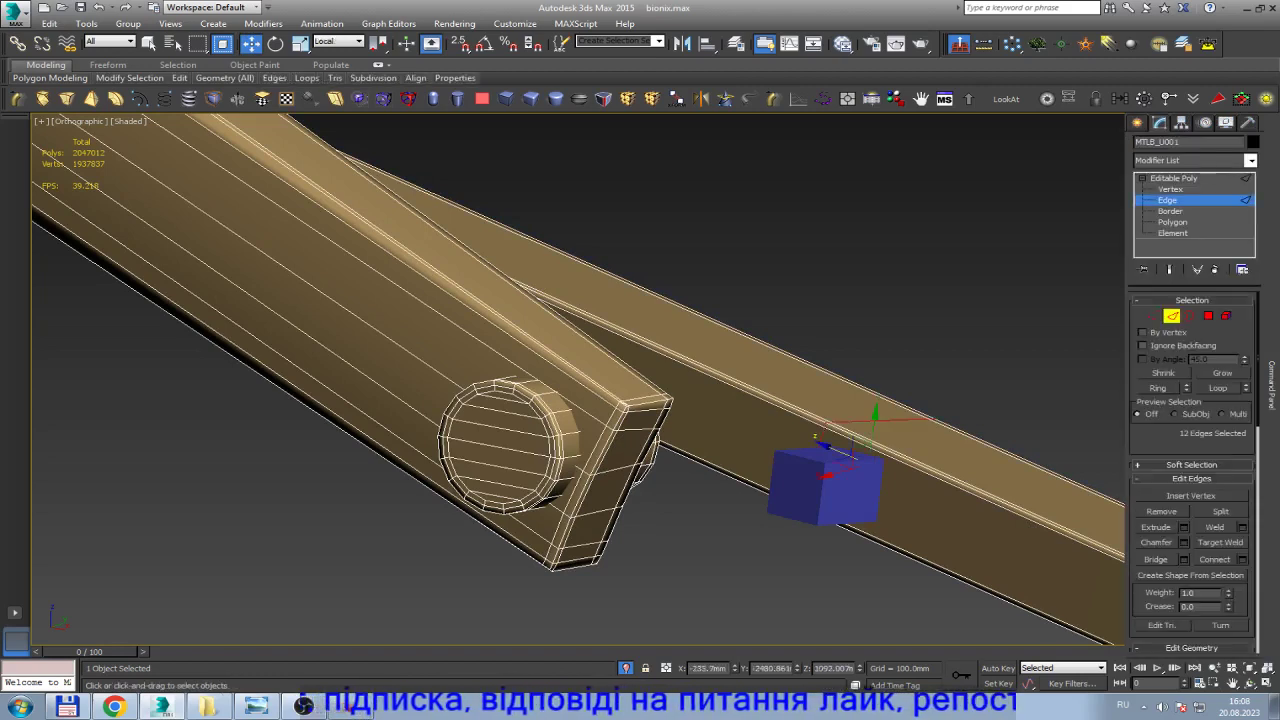
left_click(348, 41)
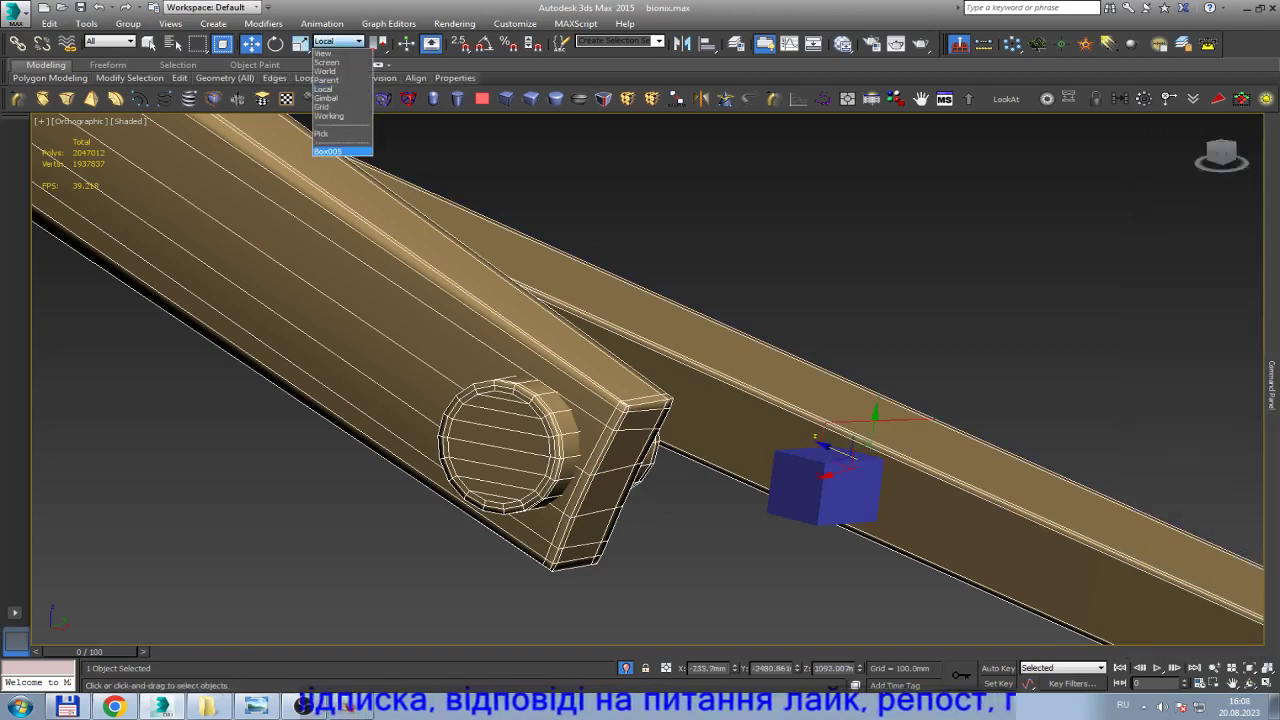
left_click(330, 151)
left_click_drag(835, 465, 835, 470)
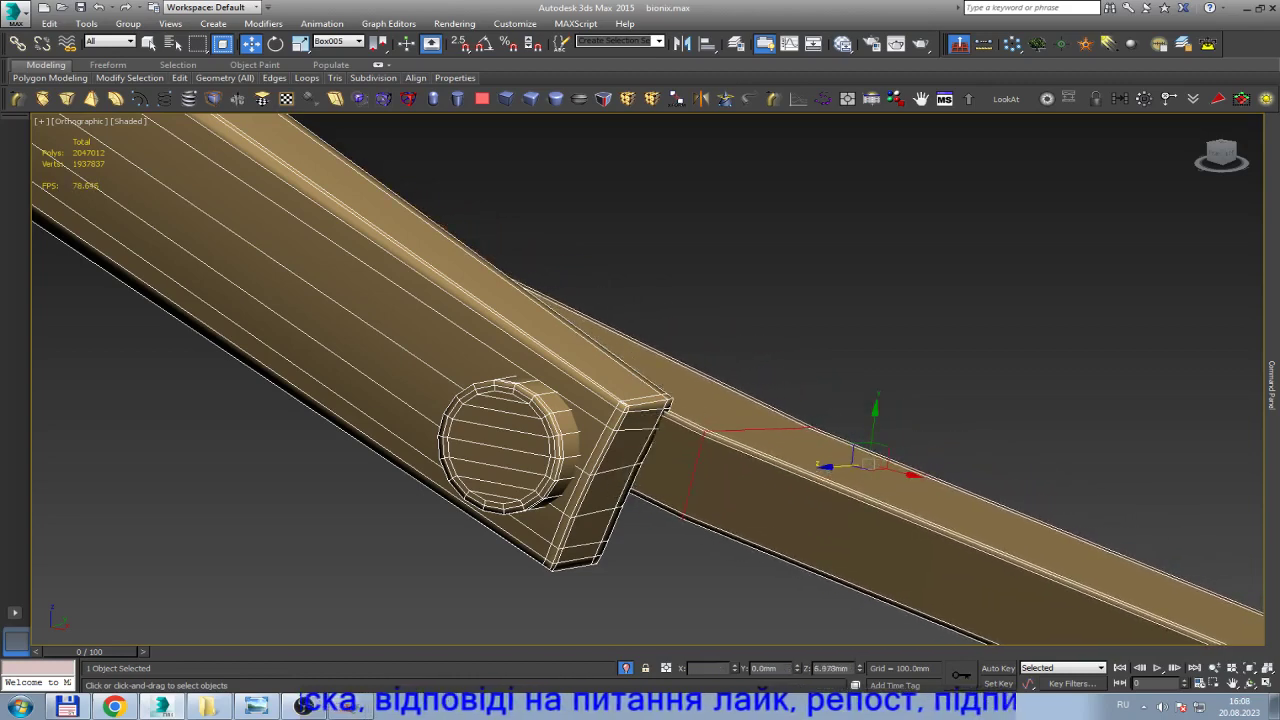
left_click_drag(868, 463, 868, 465)
Slide the selected edge loop down toward the pin joint from a front view.
middle_click_drag(750, 470, 700, 420, "alt")
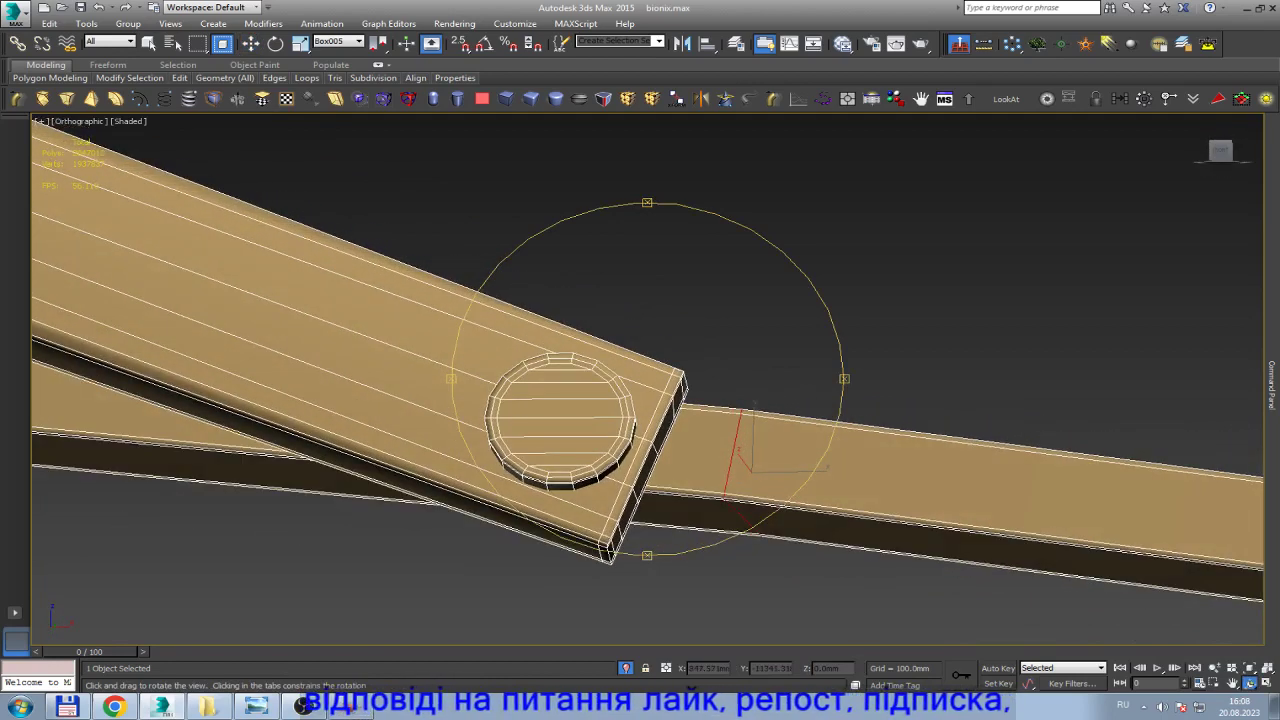
key("f")
key("z")
scroll(822, 456, "down", 3)
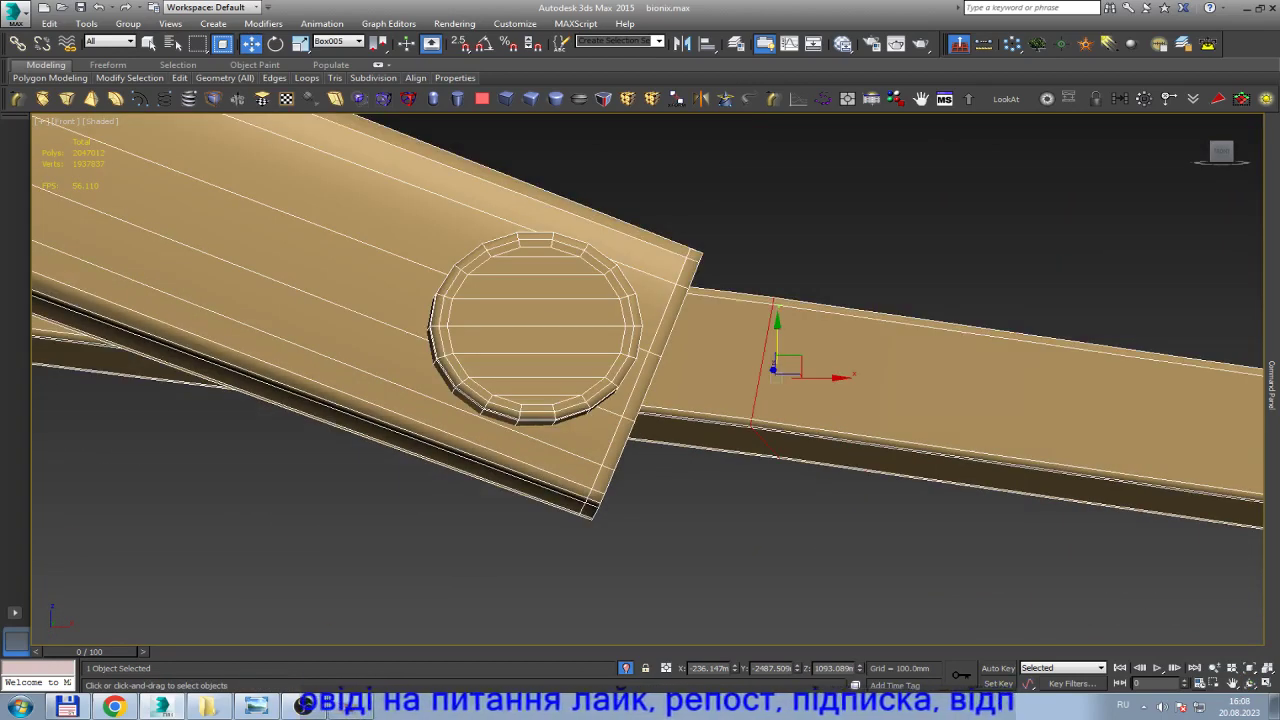
left_click_drag(776, 360, 776, 395)
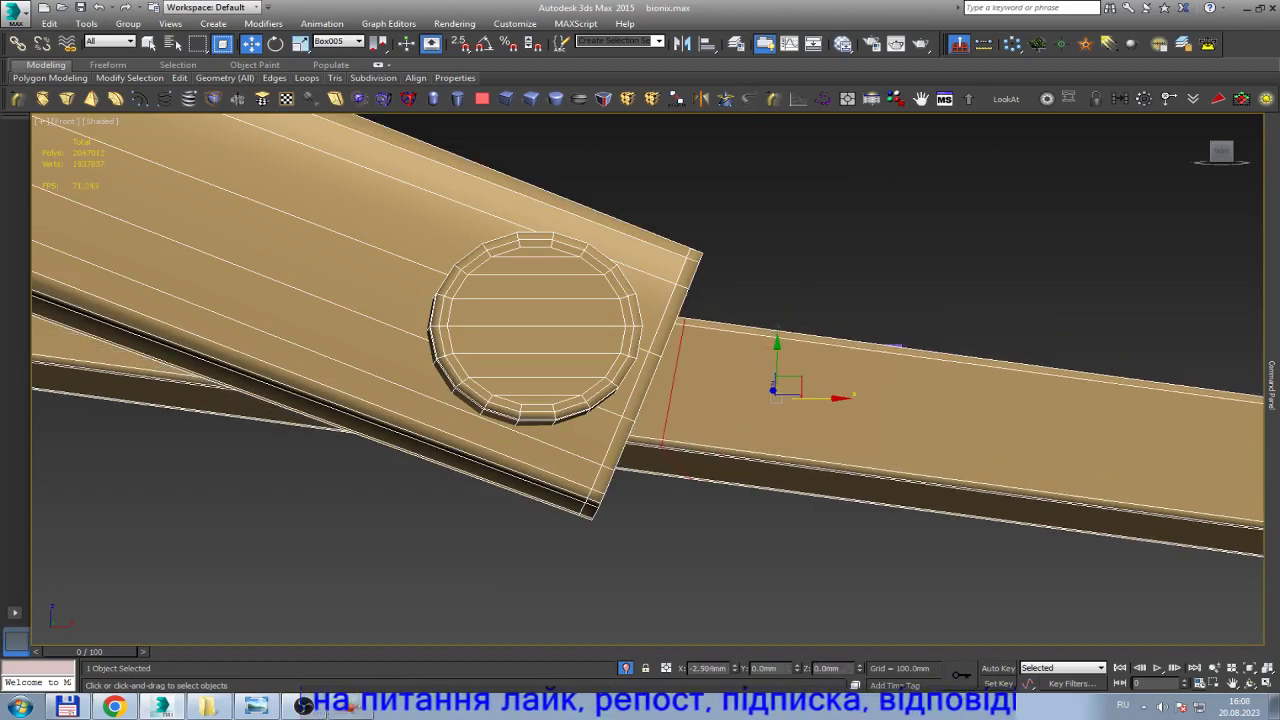
scroll(751, 376, "down", 3)
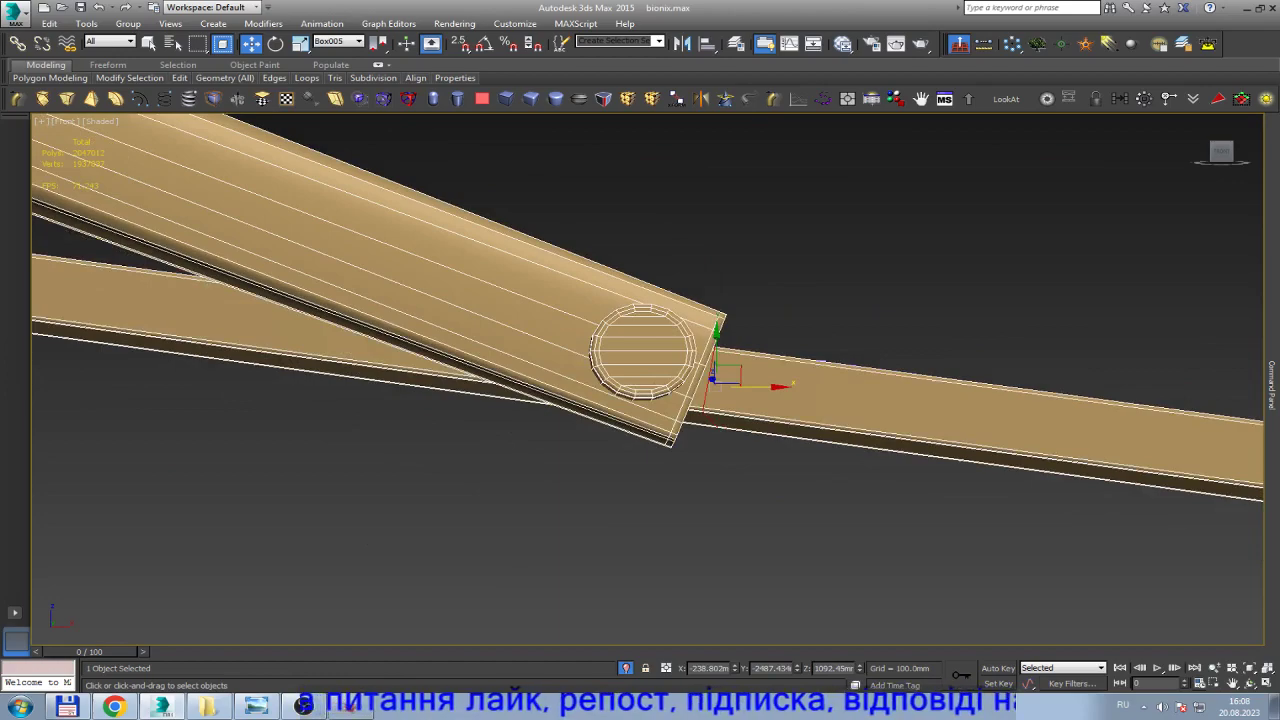
scroll(723, 377, "up", 2)
scroll(723, 377, "up", 1)
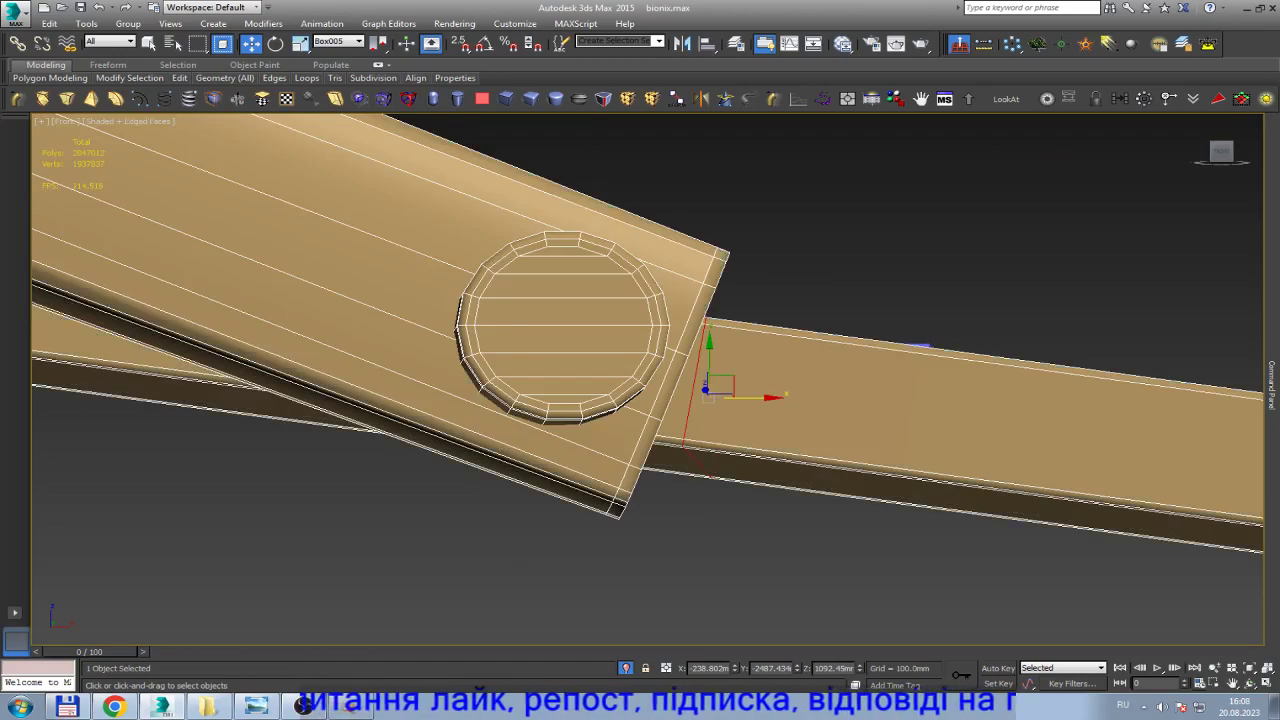
Preview a new Swift Loop across the beam just right of the pin joint.
middle_click_drag(700, 400, 640, 300, "alt")
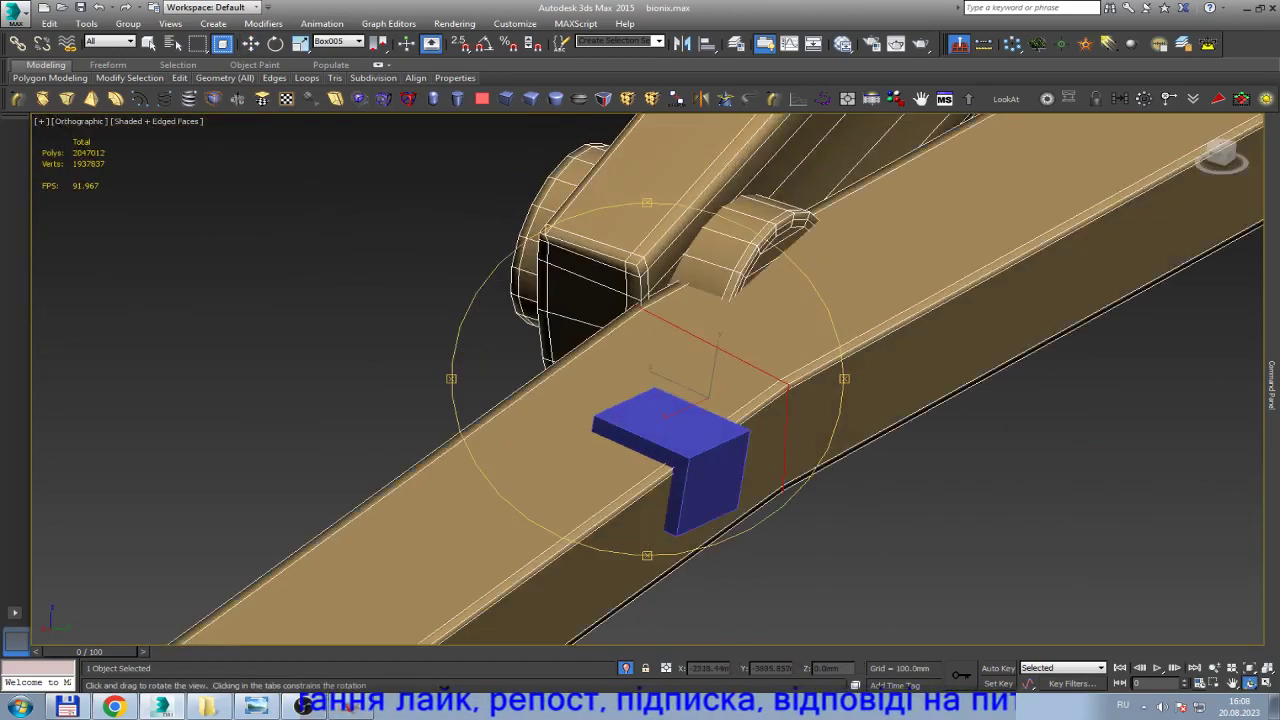
key("w")
scroll(691, 382, "up", 1)
scroll(691, 382, "up", 1)
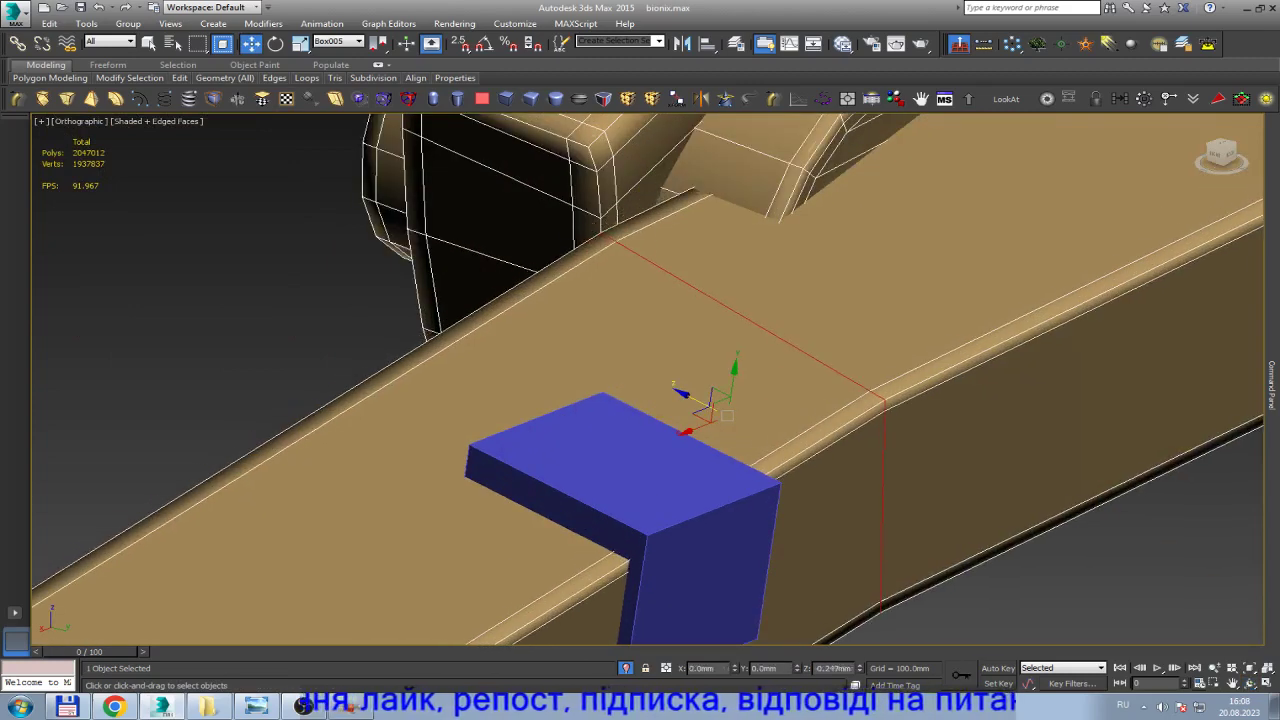
scroll(684, 426, "down", 1)
scroll(684, 426, "down", 3)
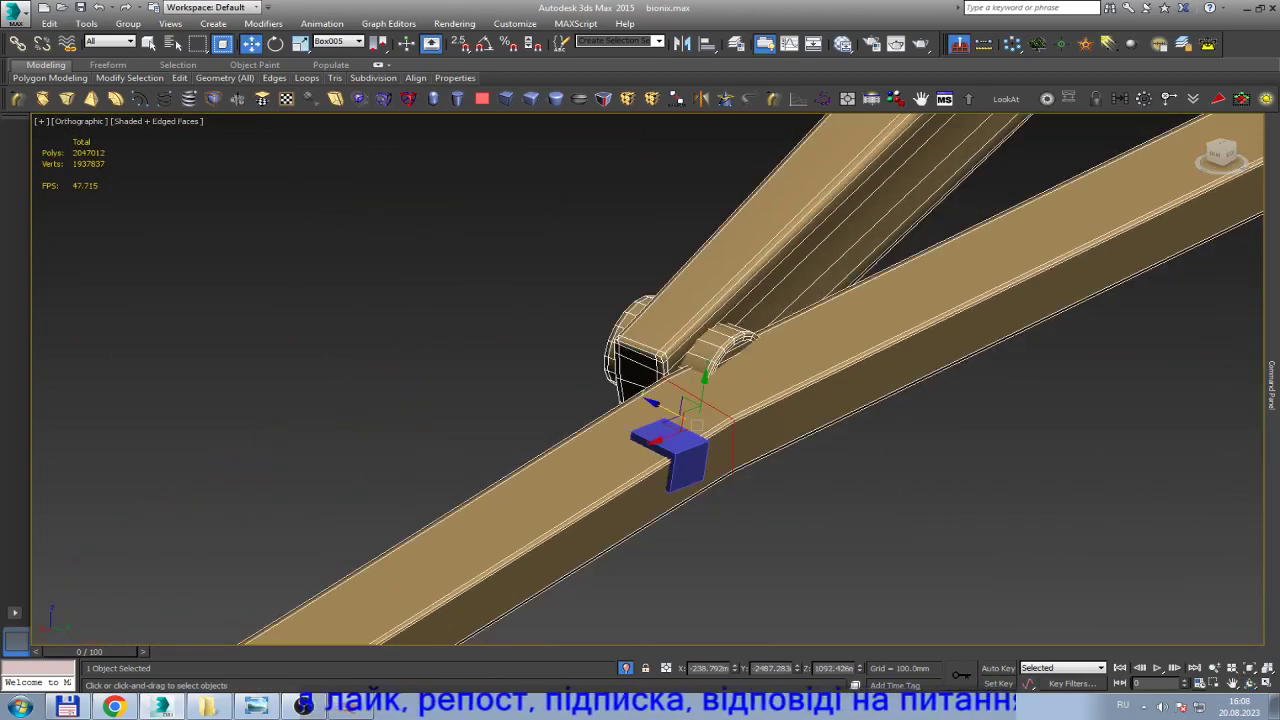
left_click_drag(768, 330, 838, 420)
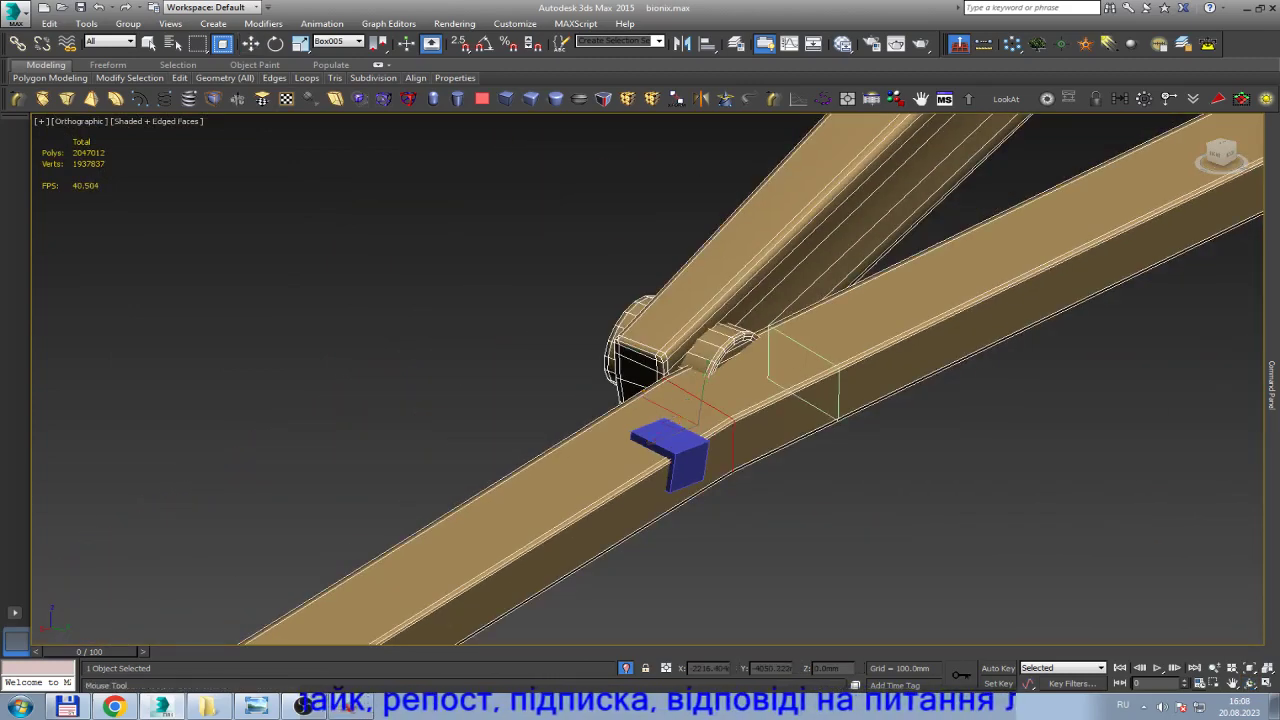
Insert a new edge loop past the joint and shift it along the beam.
left_click(784, 368)
key("w")
scroll(784, 368, "up", 1)
scroll(784, 368, "up", 2)
mouse_move(790, 380)
left_mouse_down()
mouse_move(790, 395)
mouse_move(745, 362)
mouse_move(722, 410)
left_mouse_up()
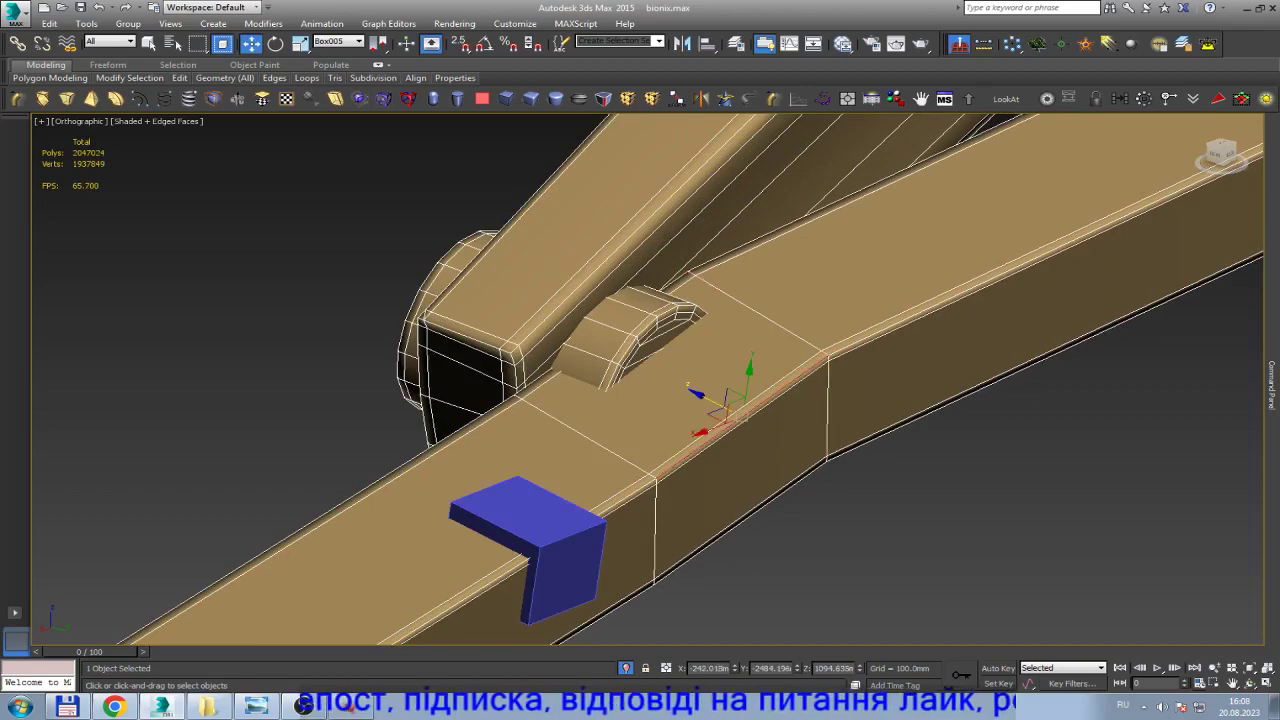
Scale the new loop, then select the other edge loop past the joint.
middle_click_drag(700, 400, 780, 390, "alt")
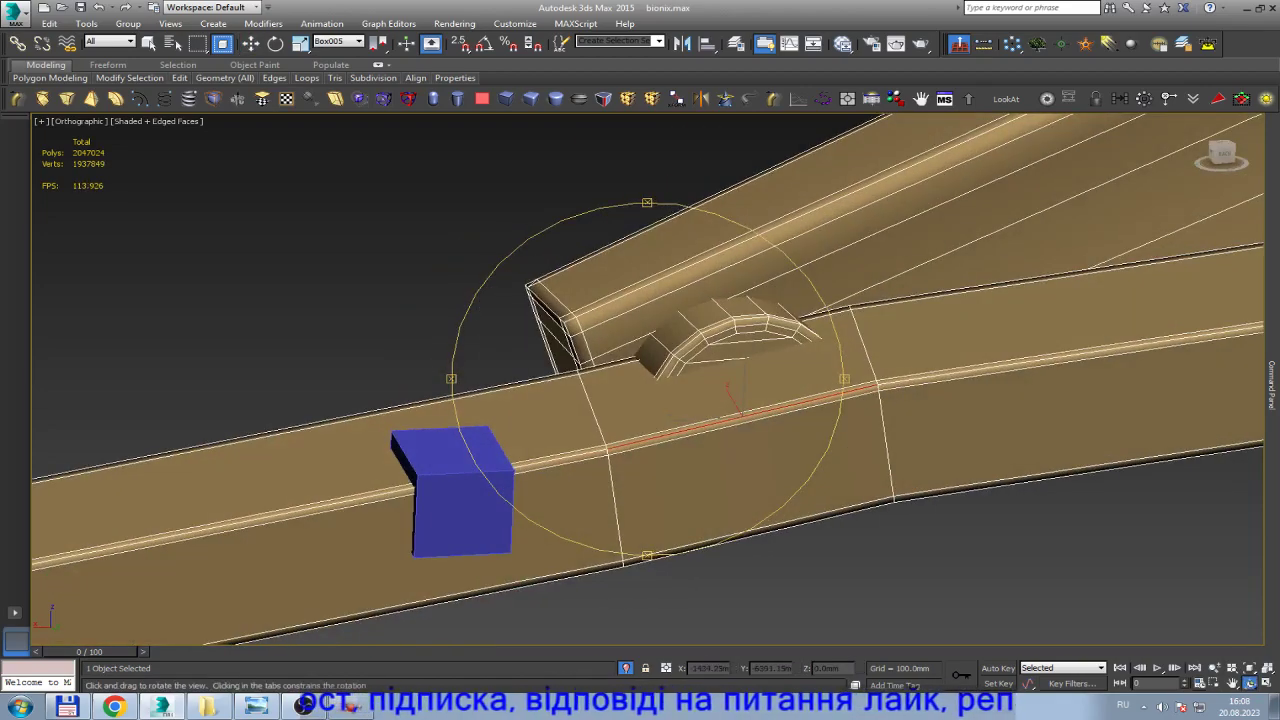
middle_click_drag(1222, 150, 1222, 153, "alt")
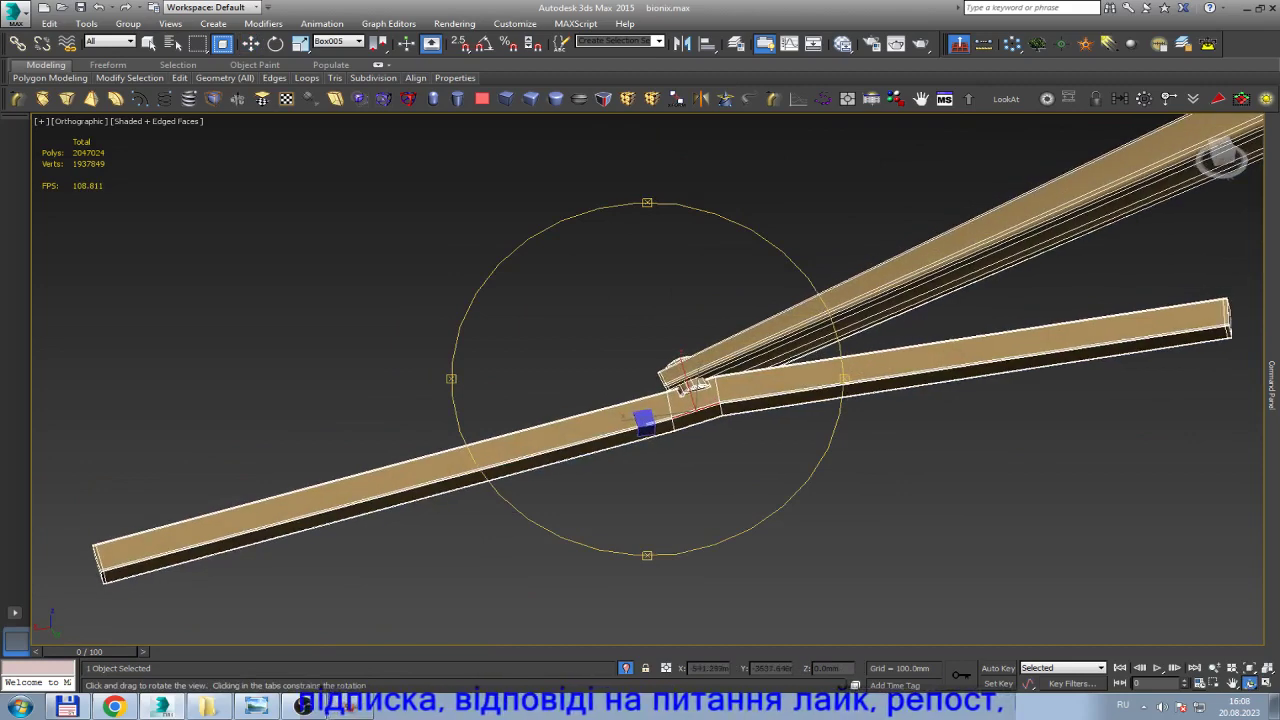
key("w")
scroll(678, 403, "up", 4)
scroll(678, 403, "up", 1)
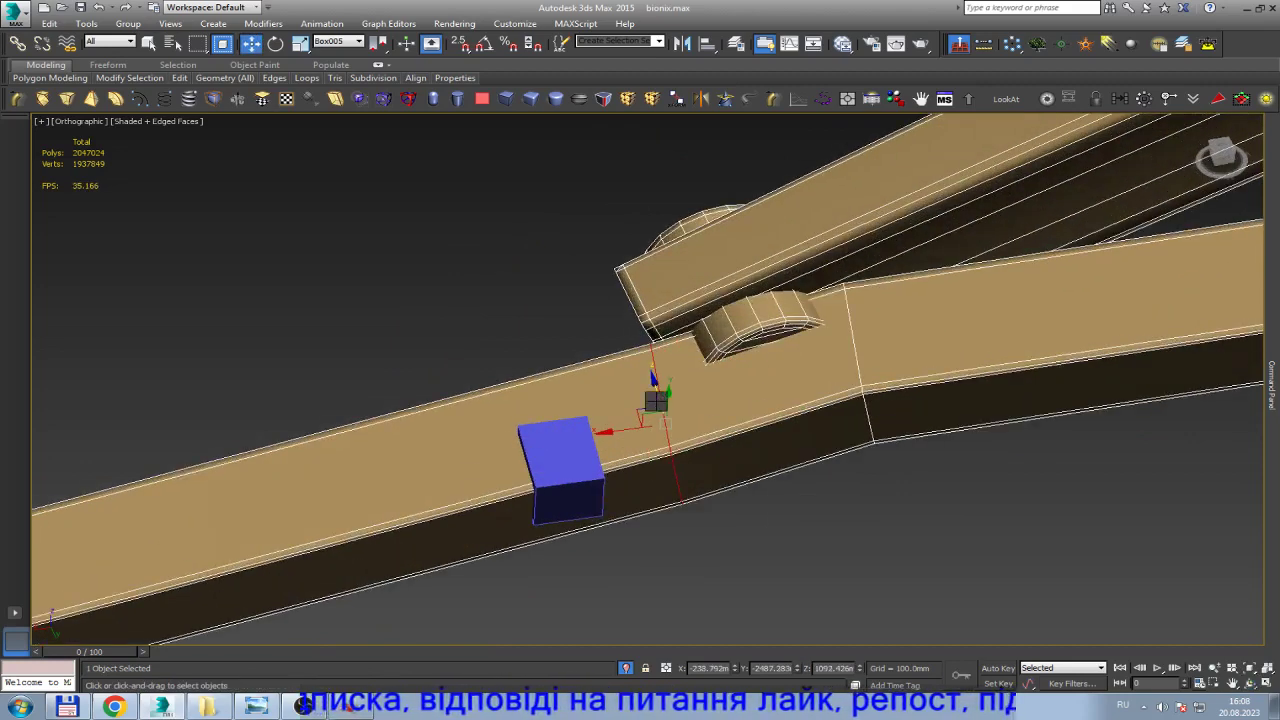
key("r")
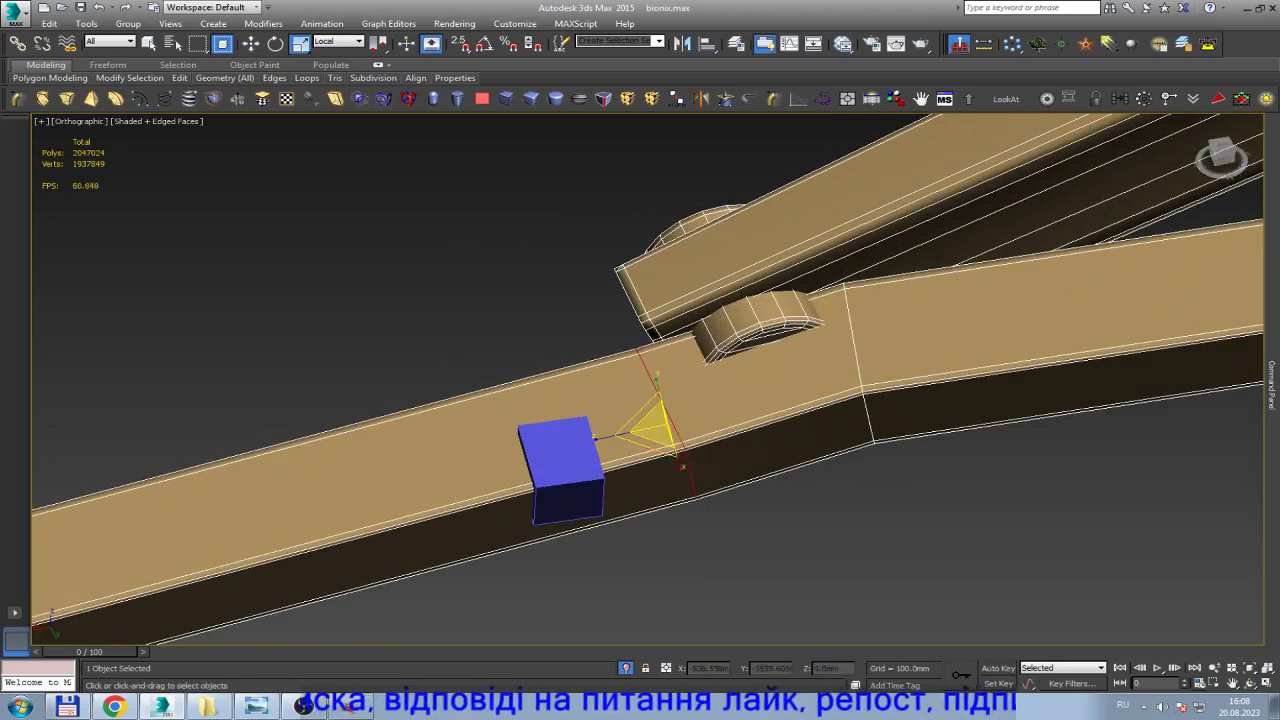
left_click(857, 365)
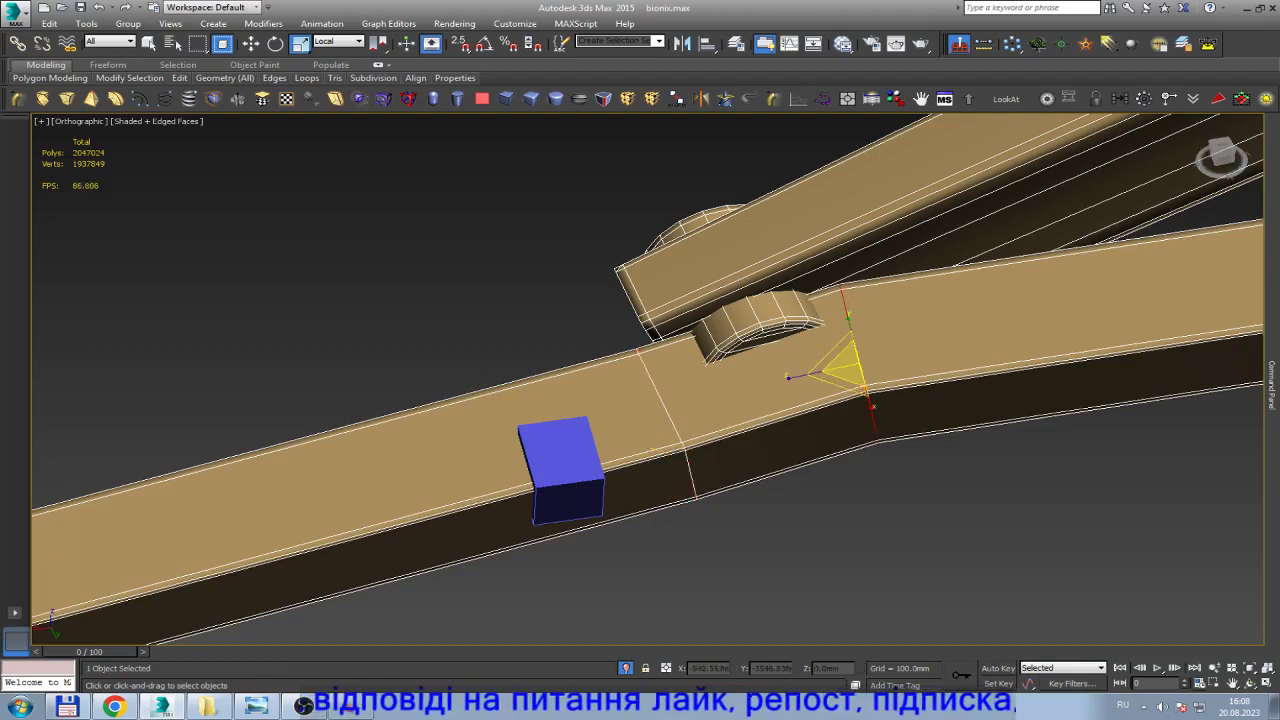
Switch to Vertex mode and select the vertices at the beam's left end.
key("w")
scroll(660, 340, "down", 5)
scroll(660, 340, "down", 3)
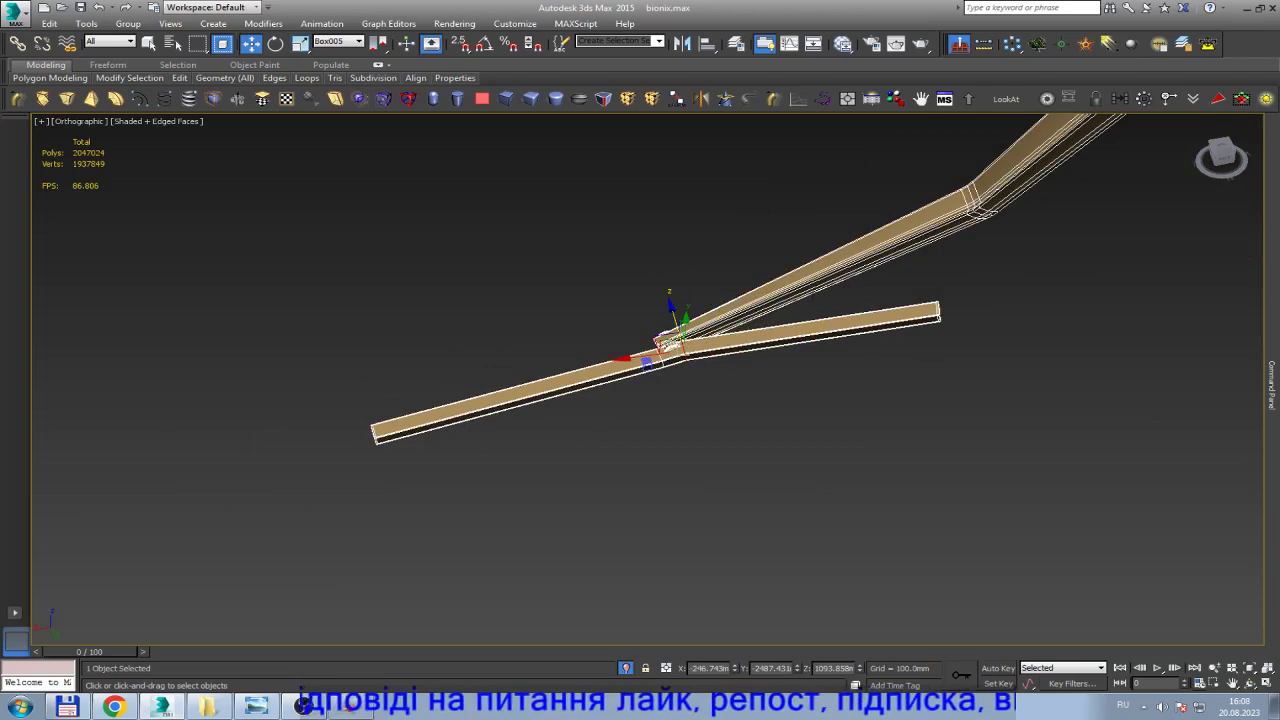
scroll(366, 430, "up", 2)
key("1")
left_click(364, 425)
scroll(366, 425, "up", 3)
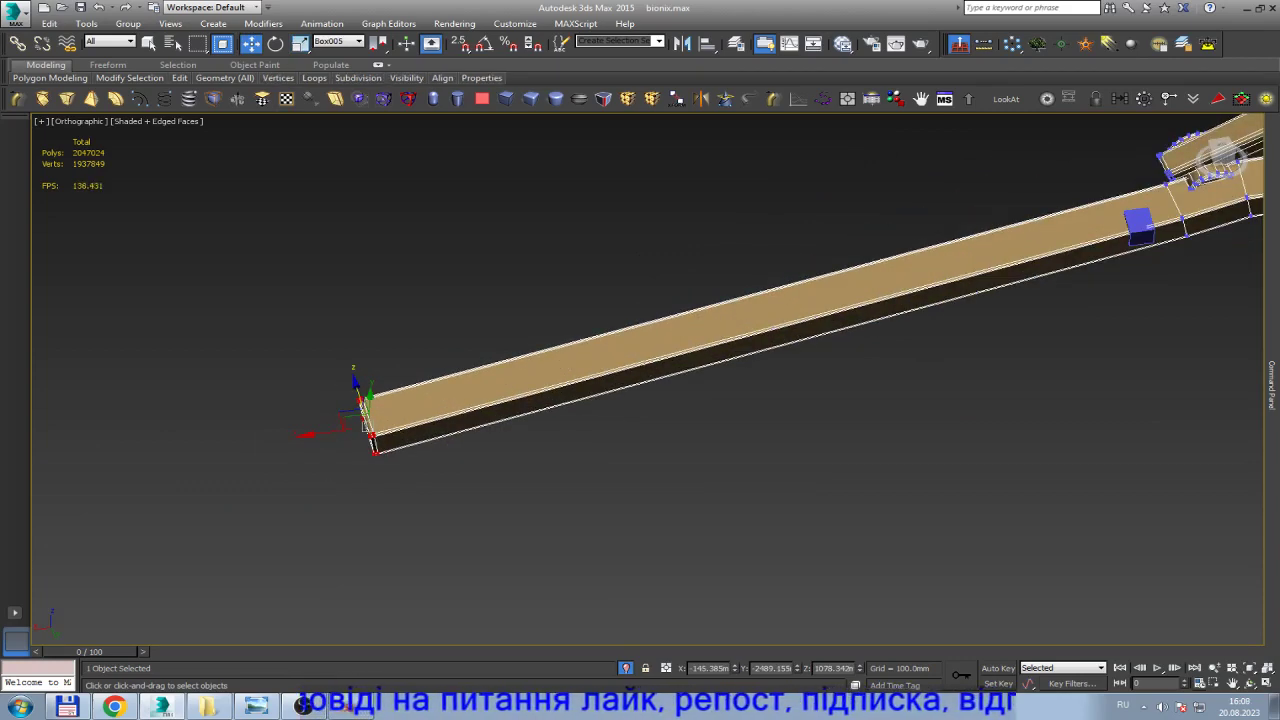
left_click_drag(364, 425, 367, 426)
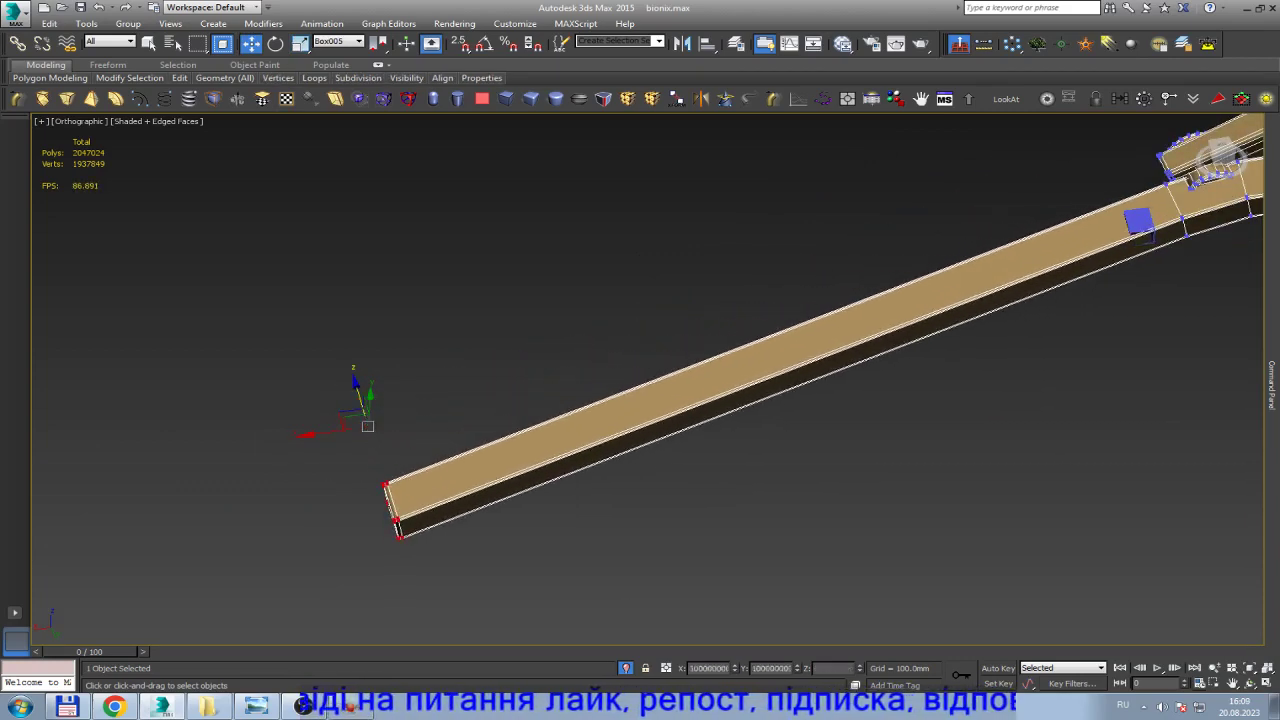
scroll(367, 426, "up", 2)
key("2")
left_click(447, 425)
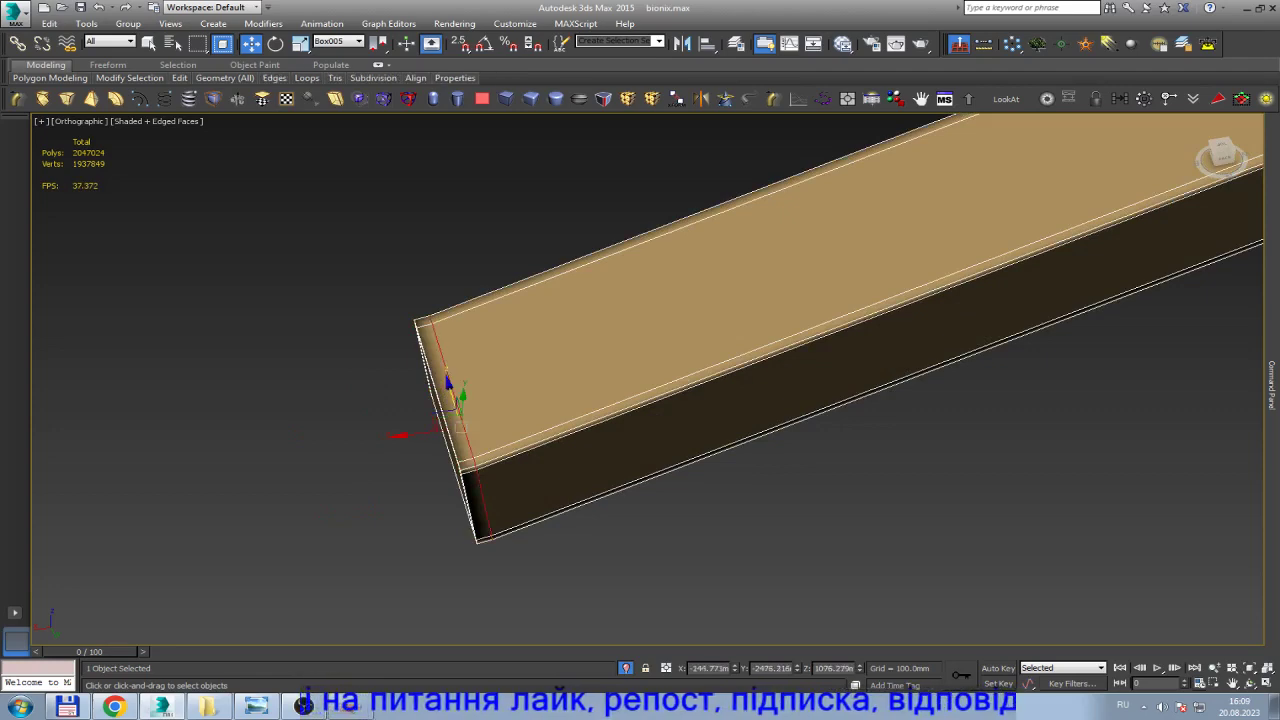
scroll(640, 330, "down", 4)
scroll(600, 360, "up", 4)
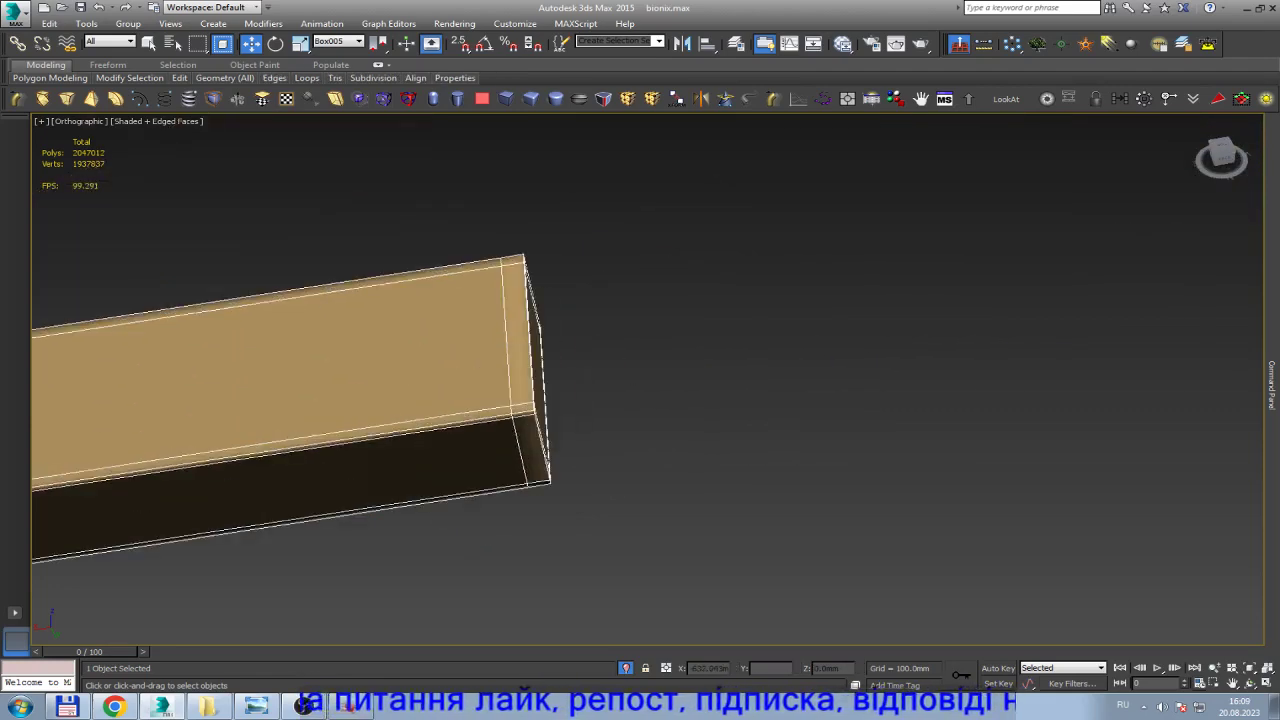
left_click(500, 372)
scroll(510, 390, "up", 2)
scroll(510, 390, "up", 2)
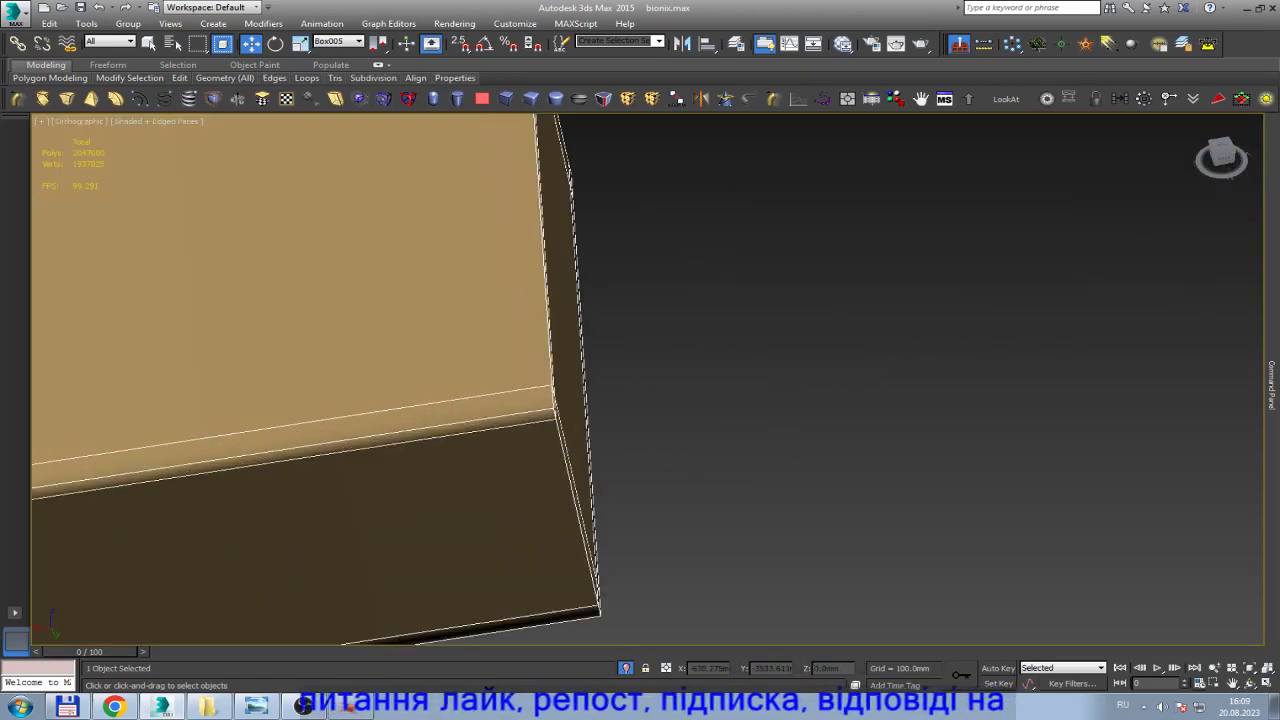
scroll(455, 365, "down", 1)
scroll(455, 365, "down", 1)
scroll(455, 365, "down", 3)
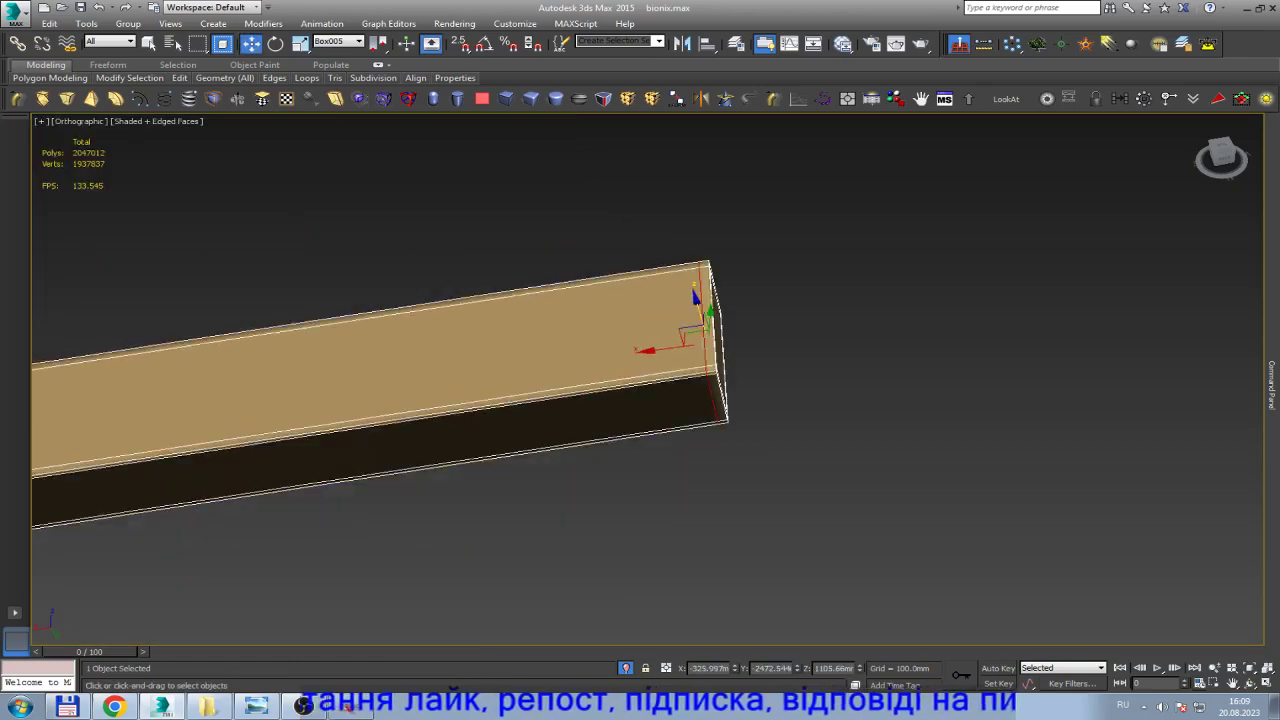
scroll(455, 365, "down", 2)
scroll(455, 365, "up", 1)
scroll(455, 365, "up", 3)
scroll(455, 365, "up", 1)
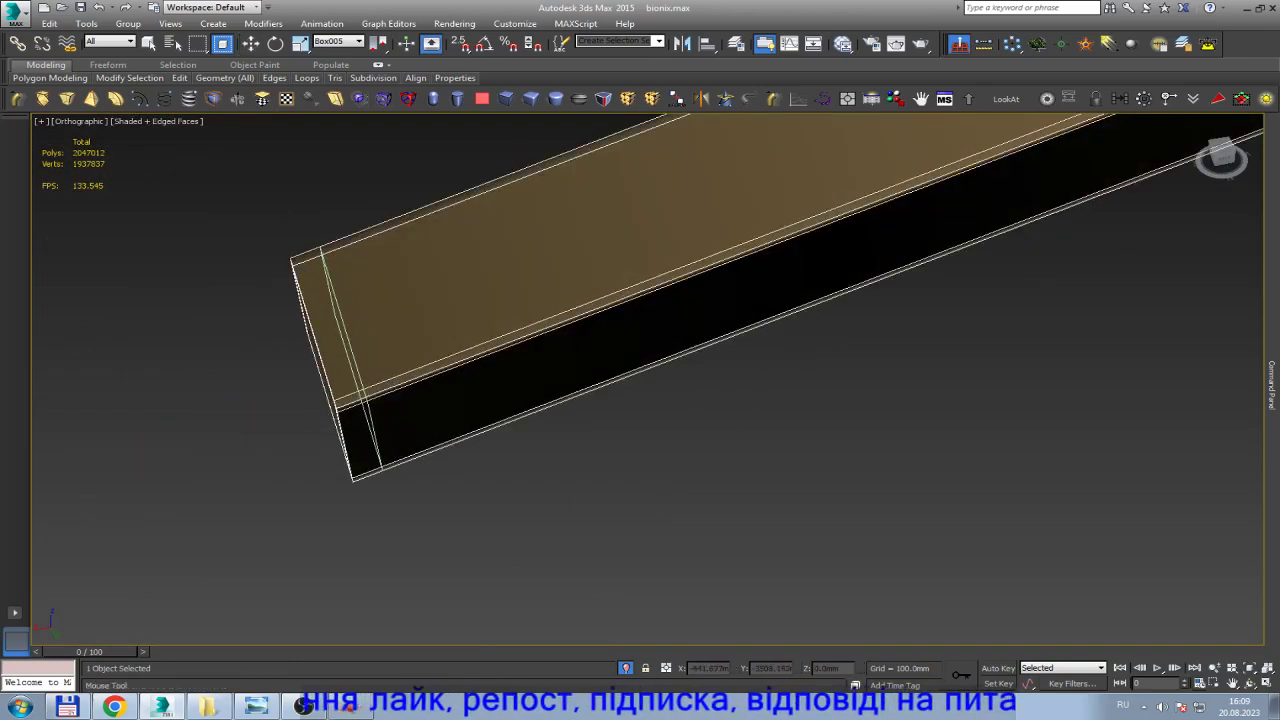
key("ctrl+z")
scroll(483, 357, "down", 3)
Add tight edge loops on both sides of the pin joint.
scroll(483, 357, "down", 2)
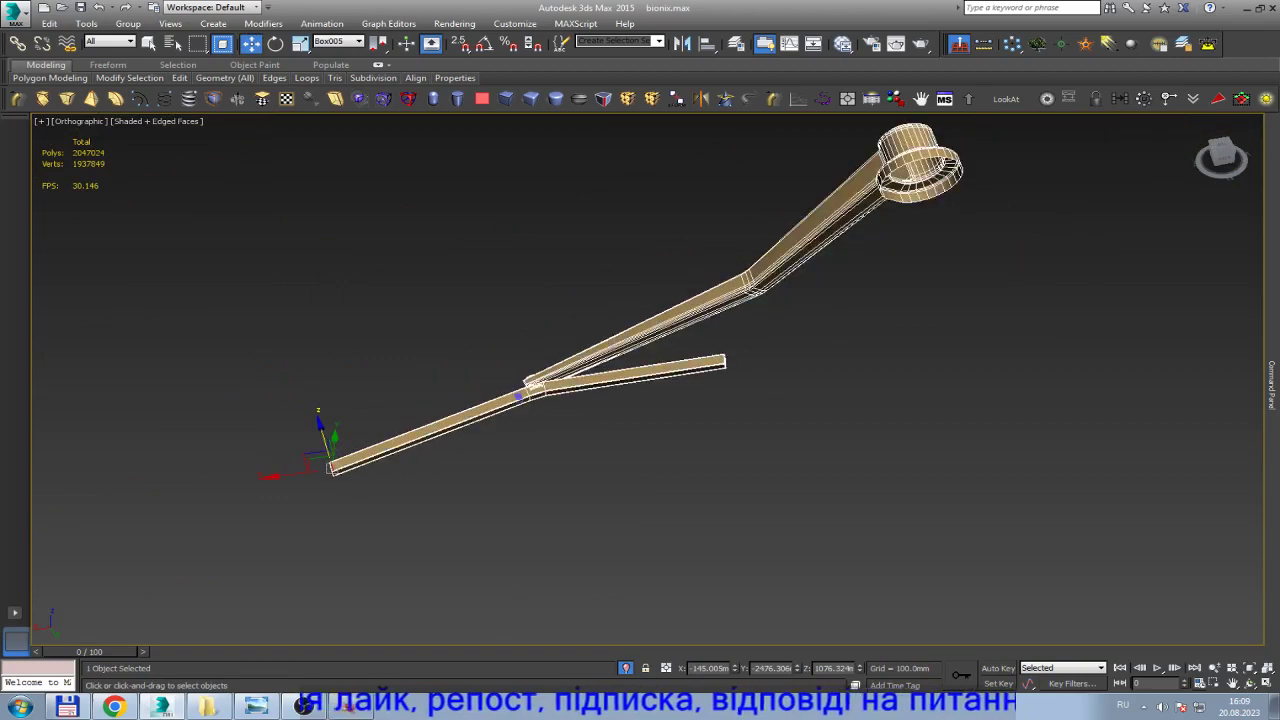
scroll(483, 357, "up", 4)
scroll(483, 357, "up", 4)
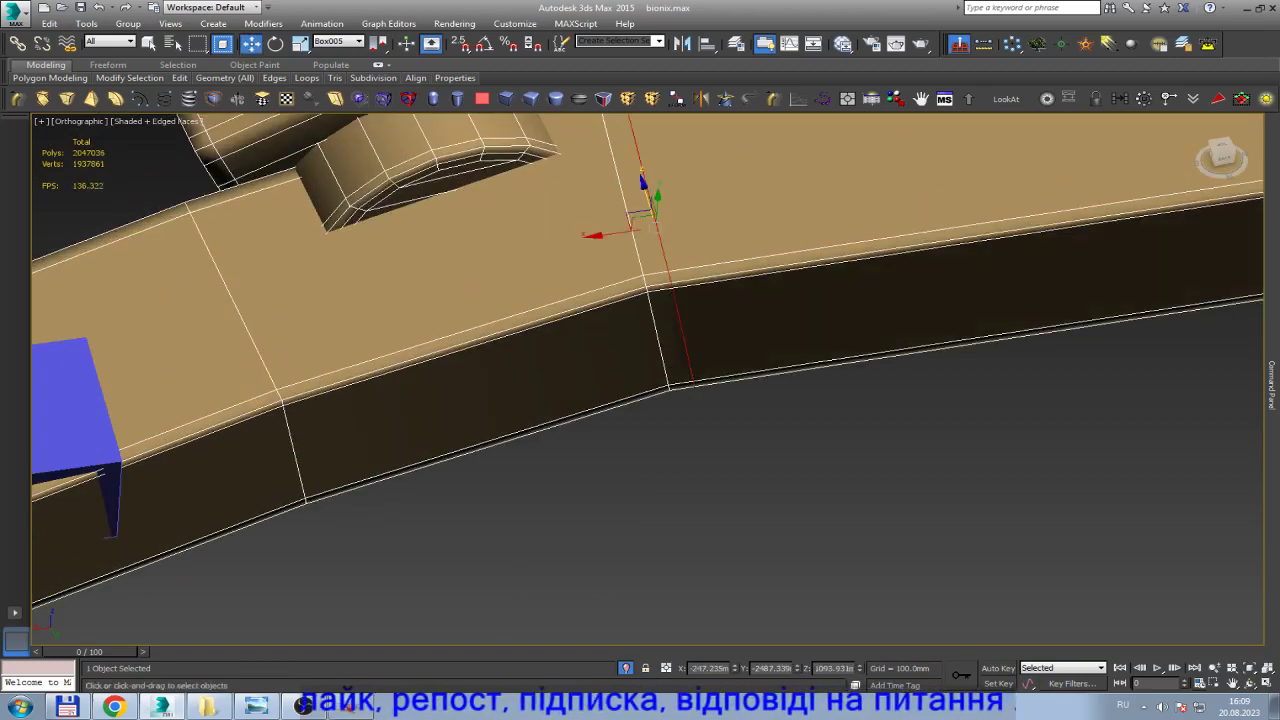
left_click(656, 226)
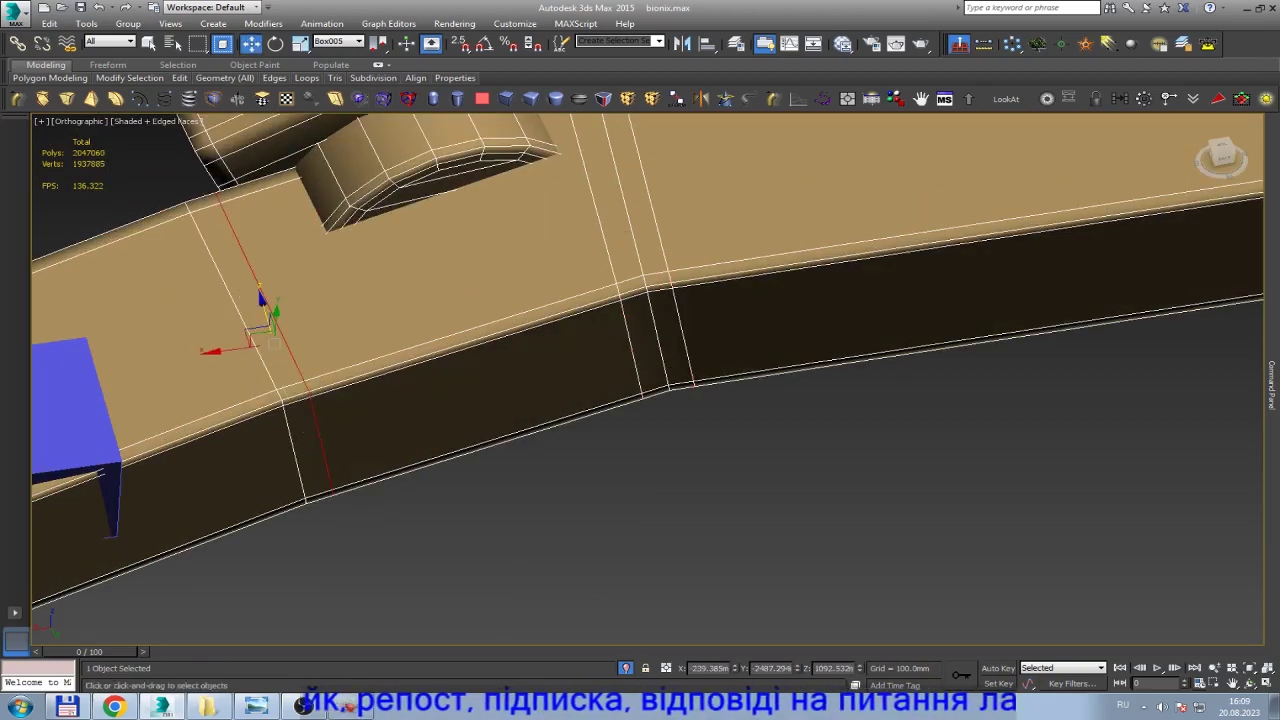
left_click(275, 300)
key("w")
Orbit around the beam junction to inspect the new loops, then exit sub-object mode.
scroll(470, 330, "down", 5)
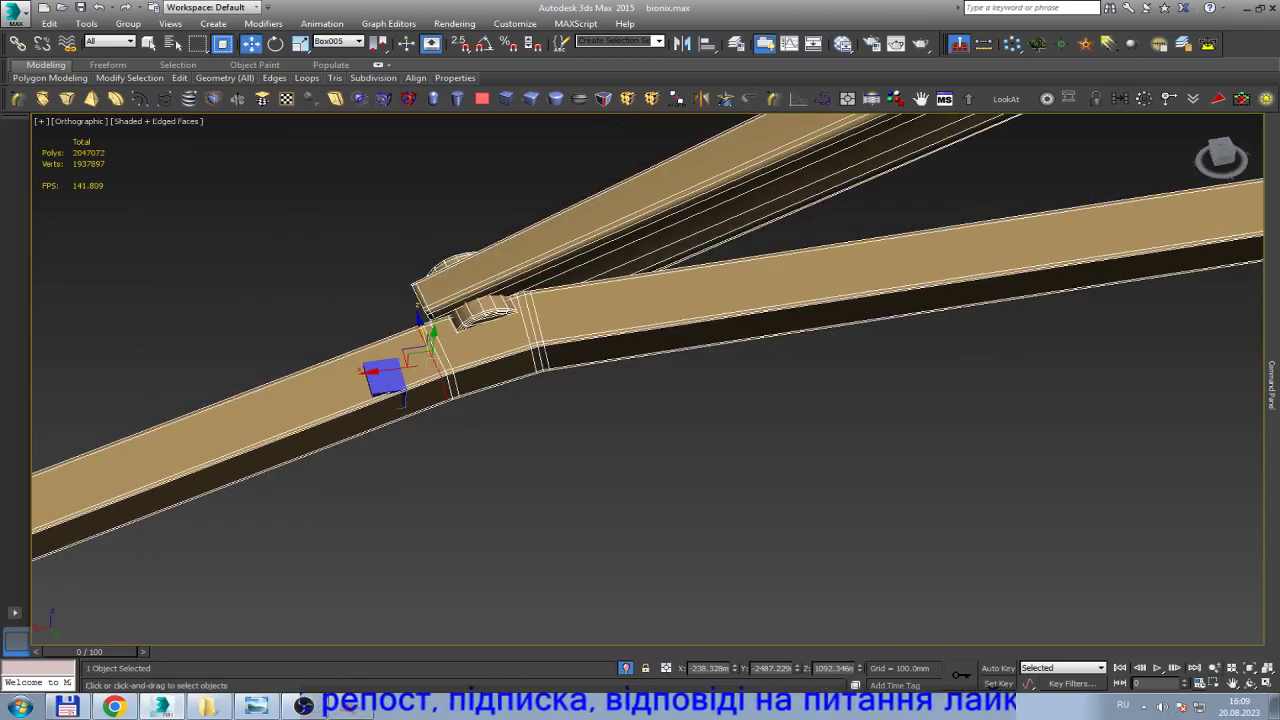
key("ctrl+r")
mouse_move(600, 450)
left_mouse_down()
mouse_move(650, 380)
mouse_move(620, 380)
mouse_move(640, 330)
left_mouse_up()
scroll(620, 390, "up", 6)
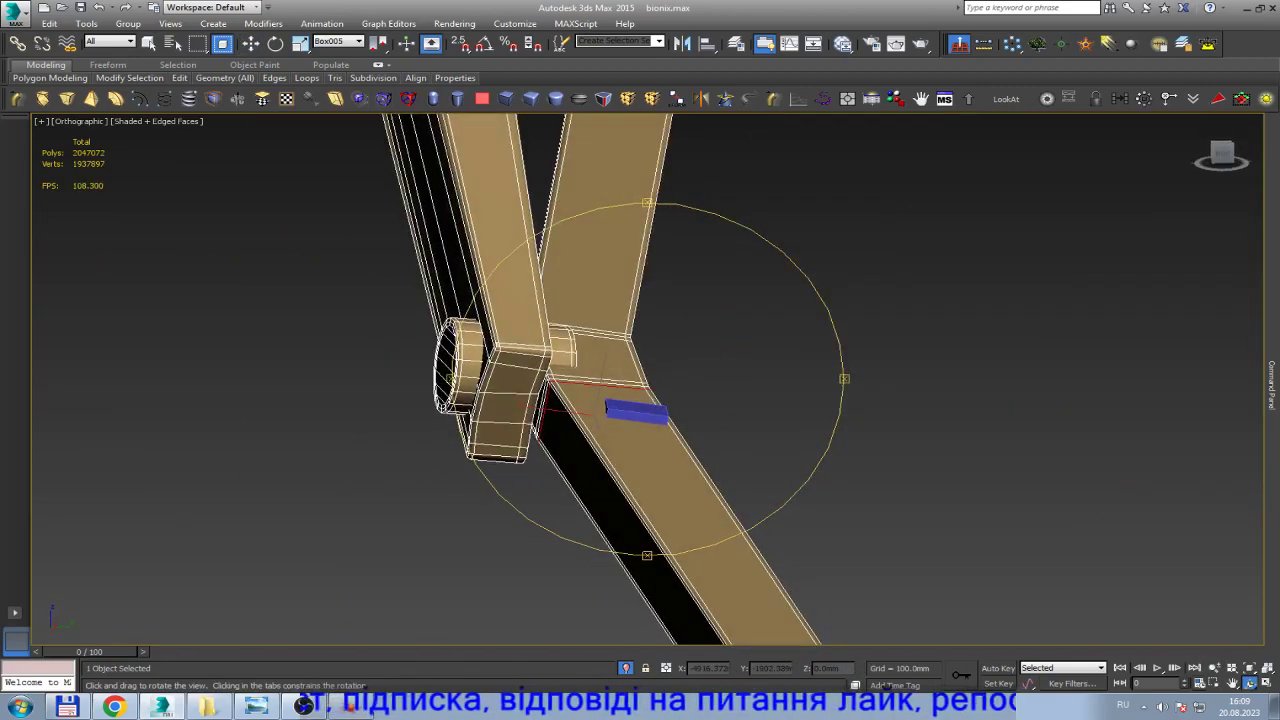
left_click_drag(640, 400, 540, 370)
key("w")
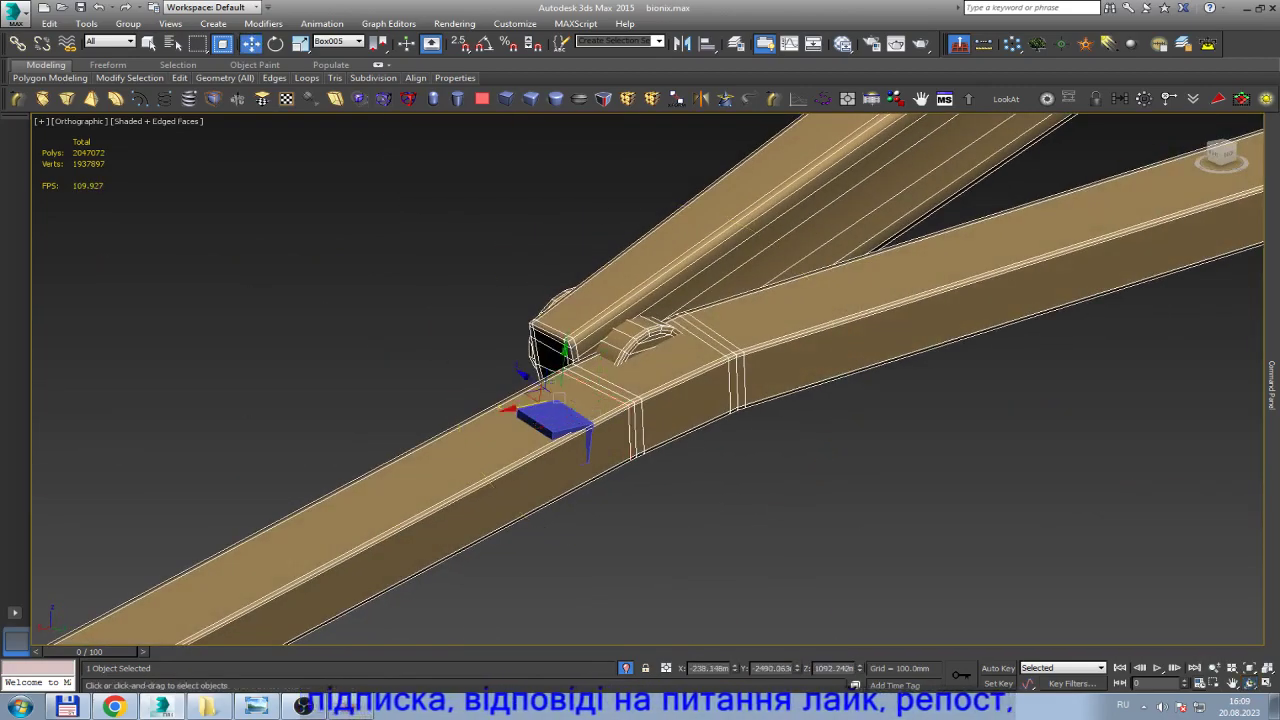
scroll(522, 374, "down", 6)
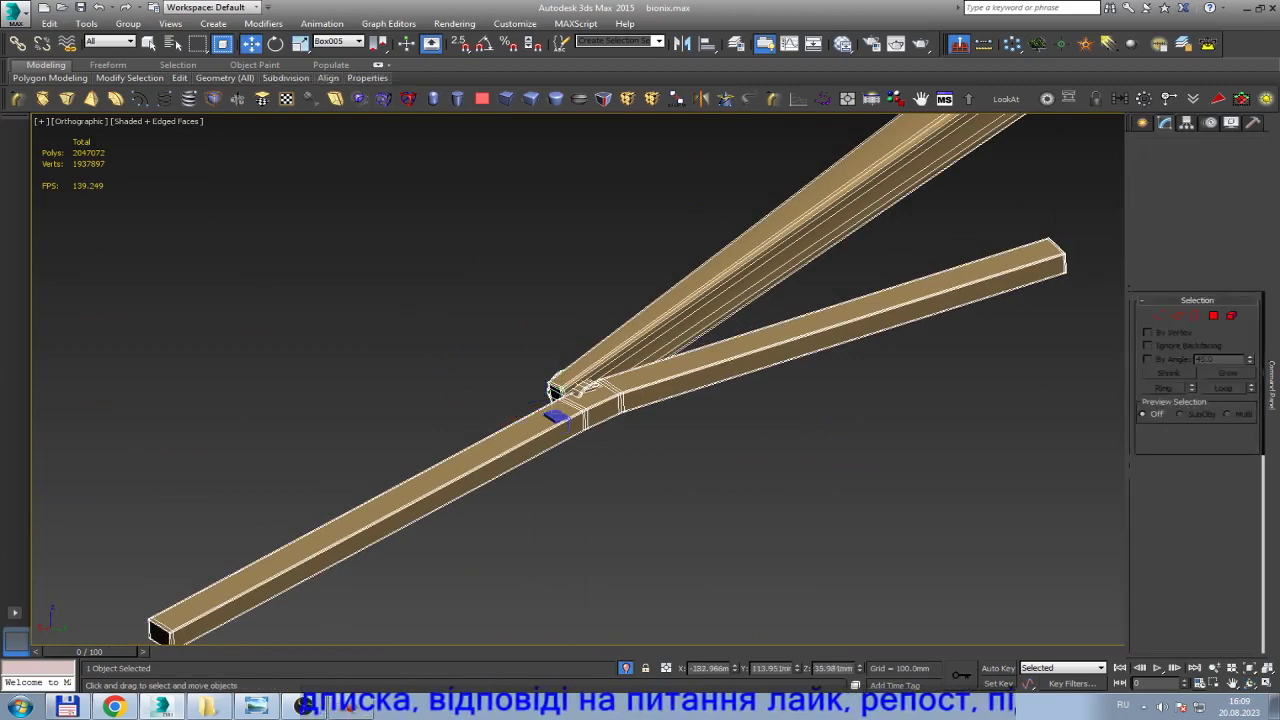
key("ctrl+b")
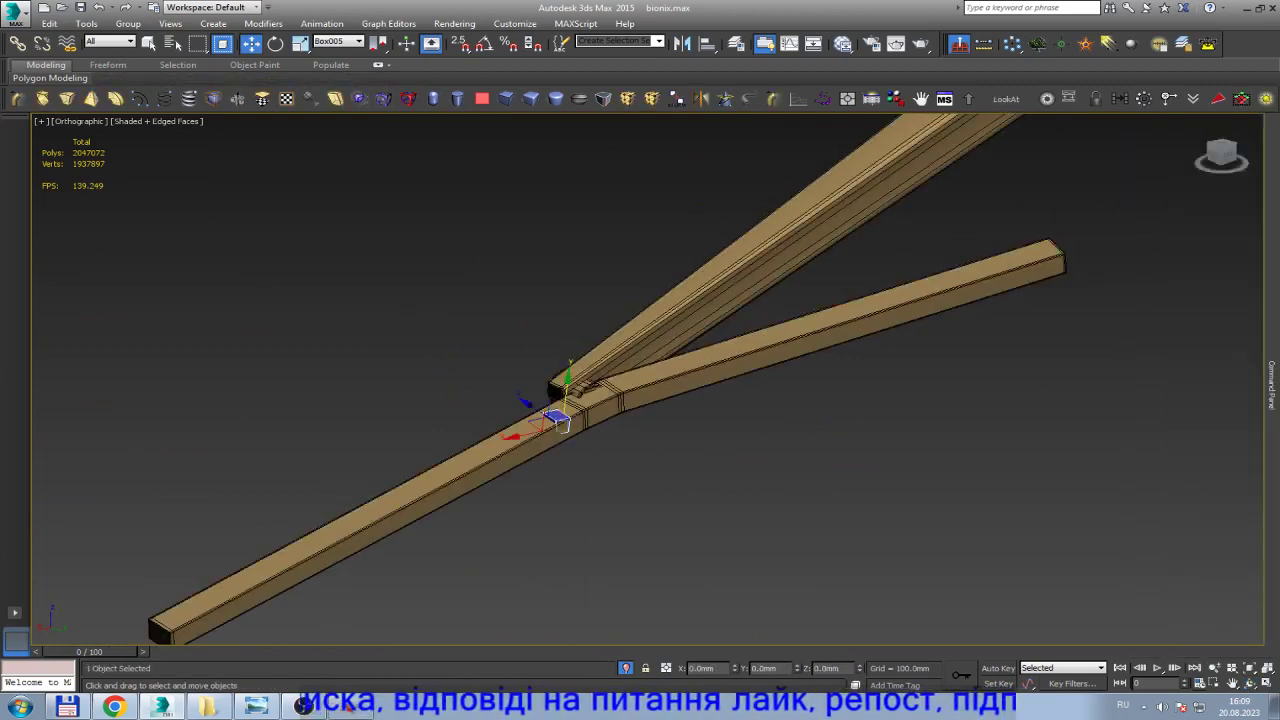
Select the wiper arm, zoom toward its ring end, and enter Polygon mode.
left_click(570, 398)
scroll(572, 400, "down", 3)
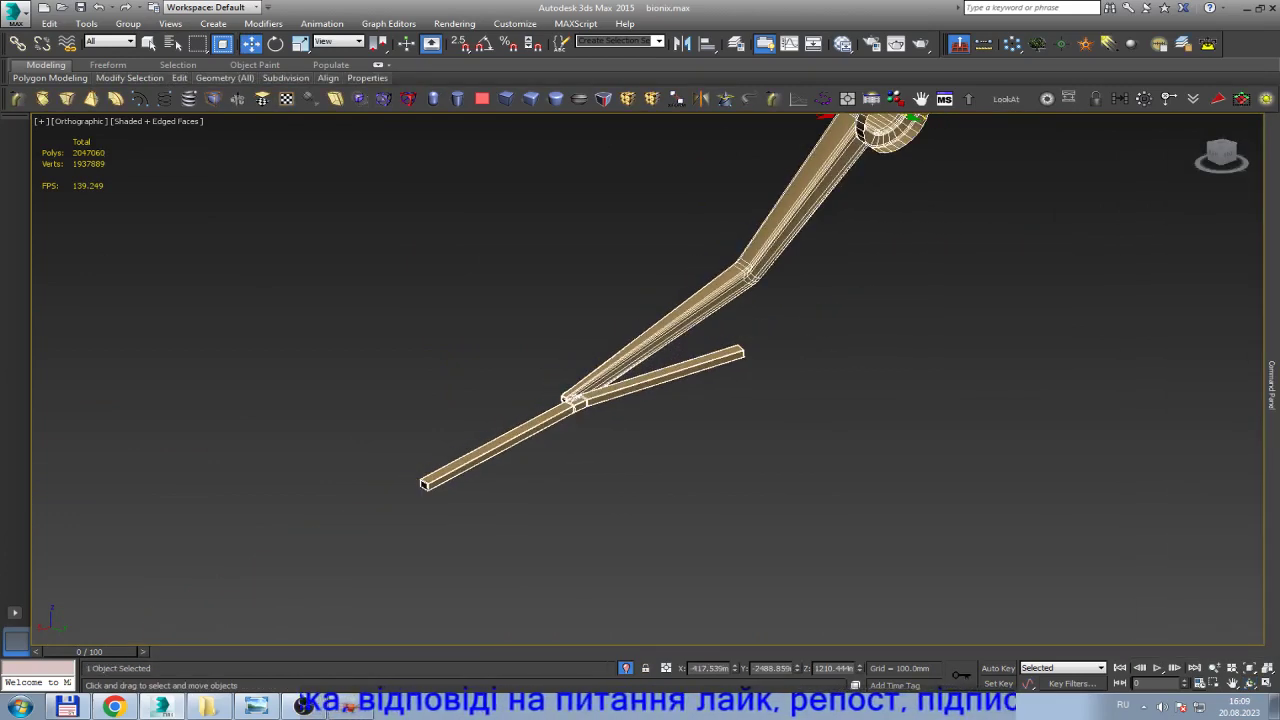
scroll(741, 306, "down", 3)
scroll(765, 225, "up", 6)
scroll(765, 225, "up", 2)
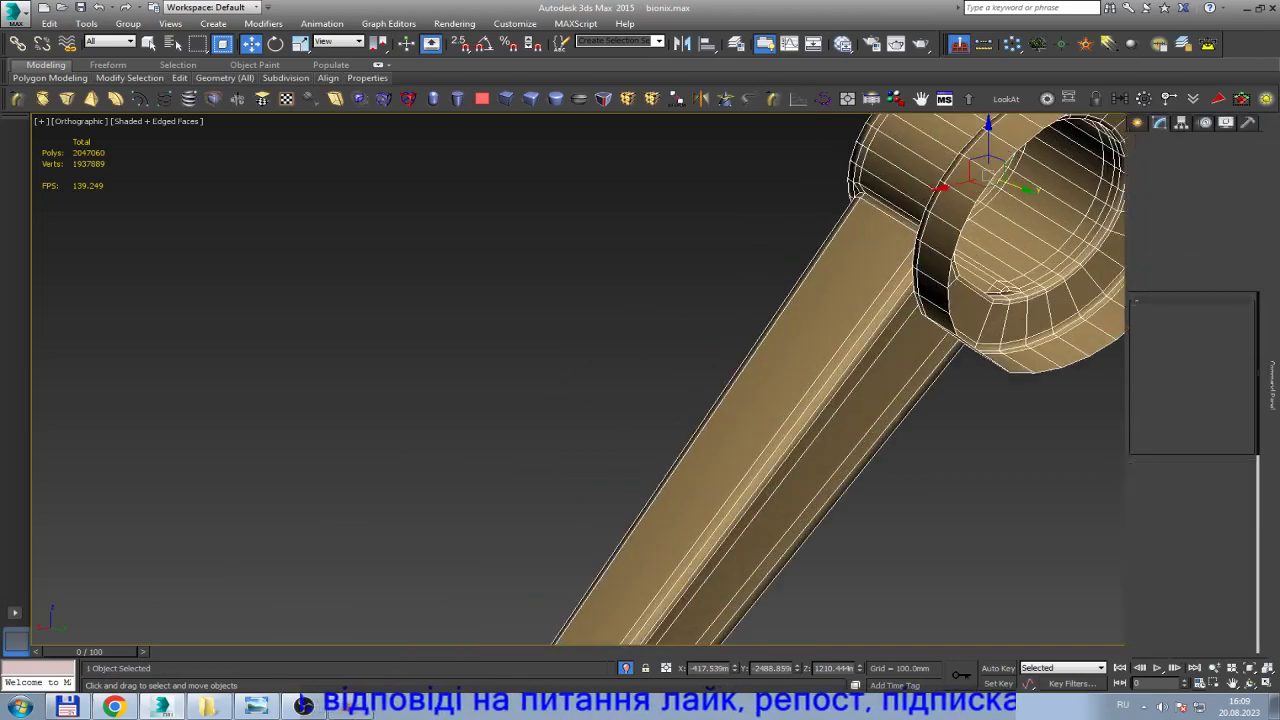
key("4")
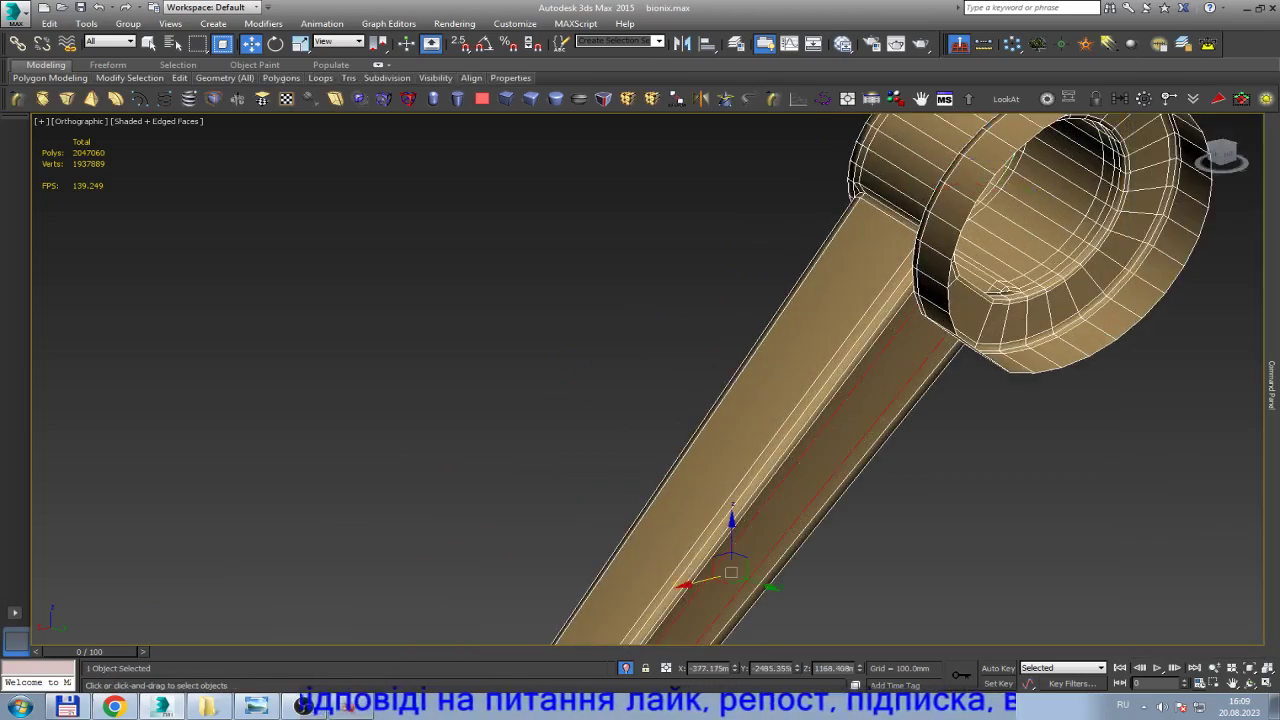
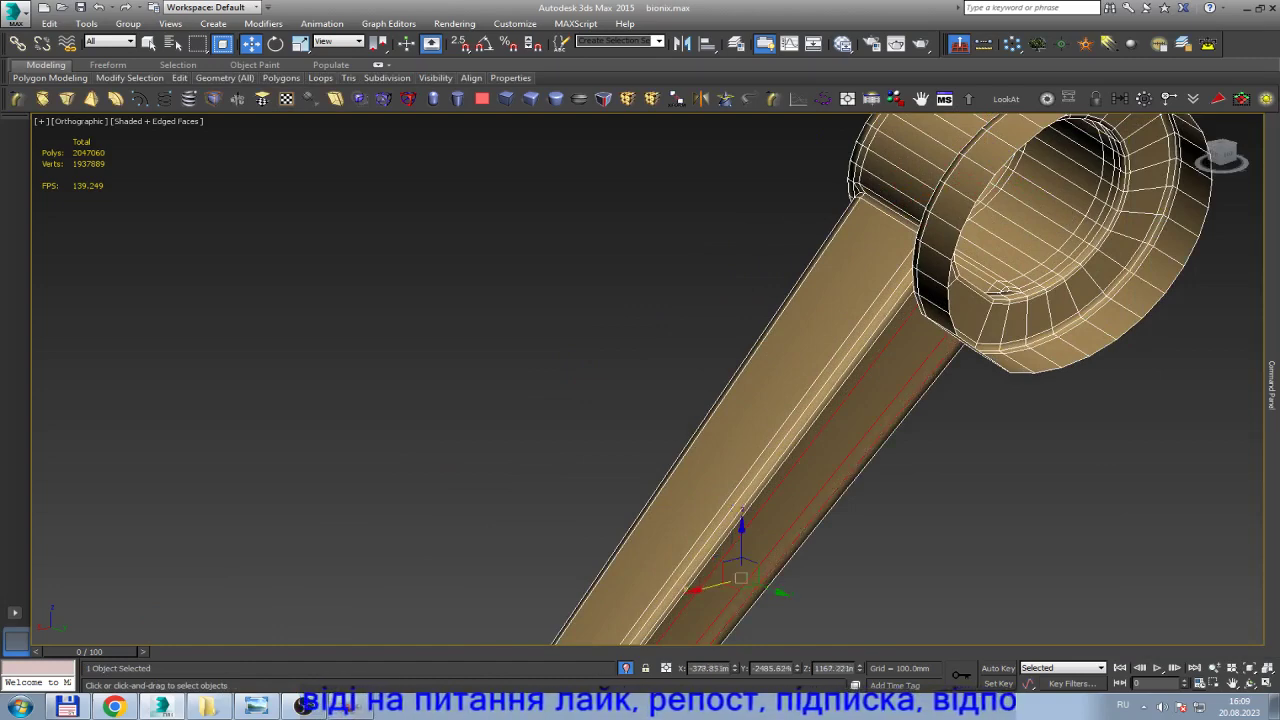
Select the small faces along the beam's lower bend, restoring the previous face selection.
scroll(915, 390, "up", 3)
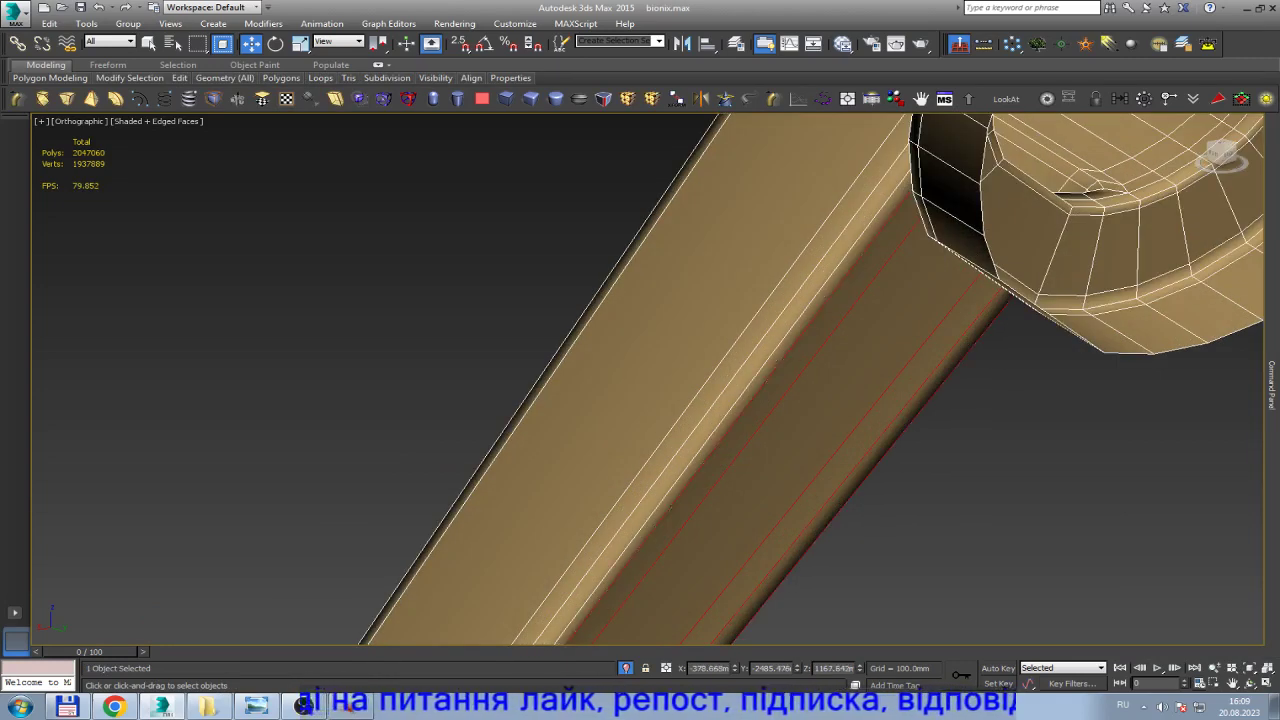
scroll(640, 380, "down", 3)
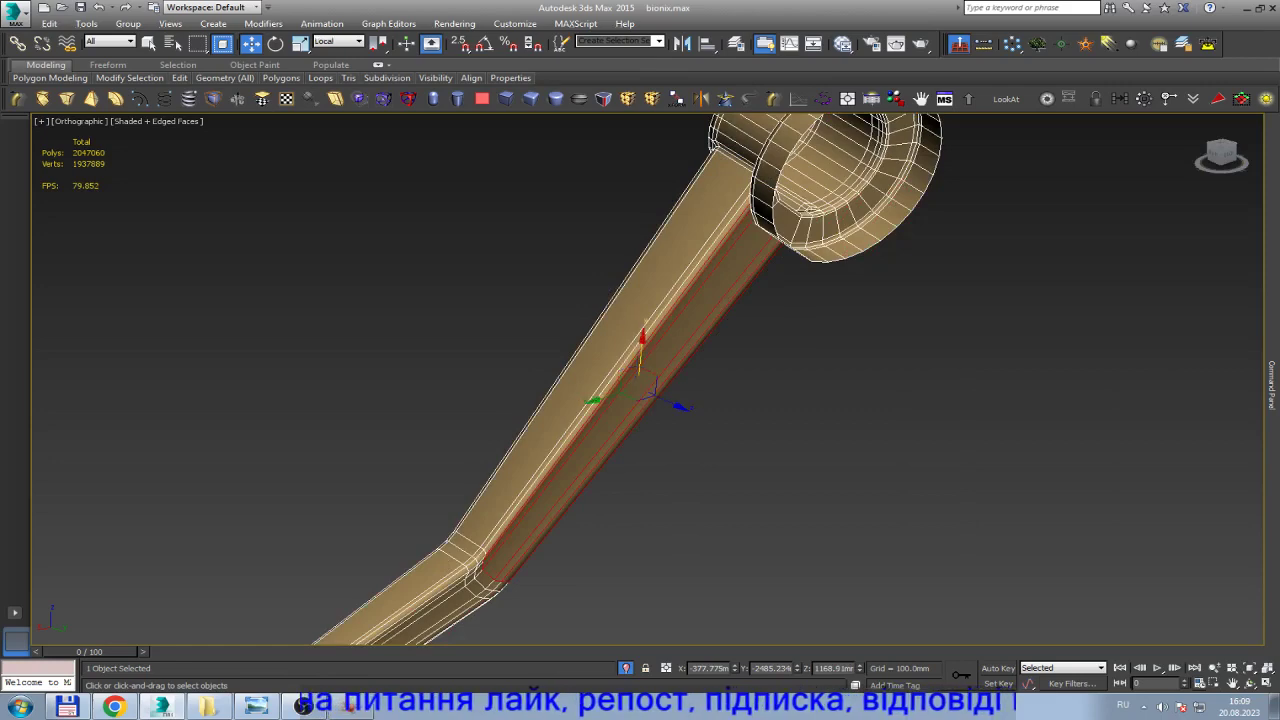
left_click(494, 586)
scroll(500, 598, "up", 5)
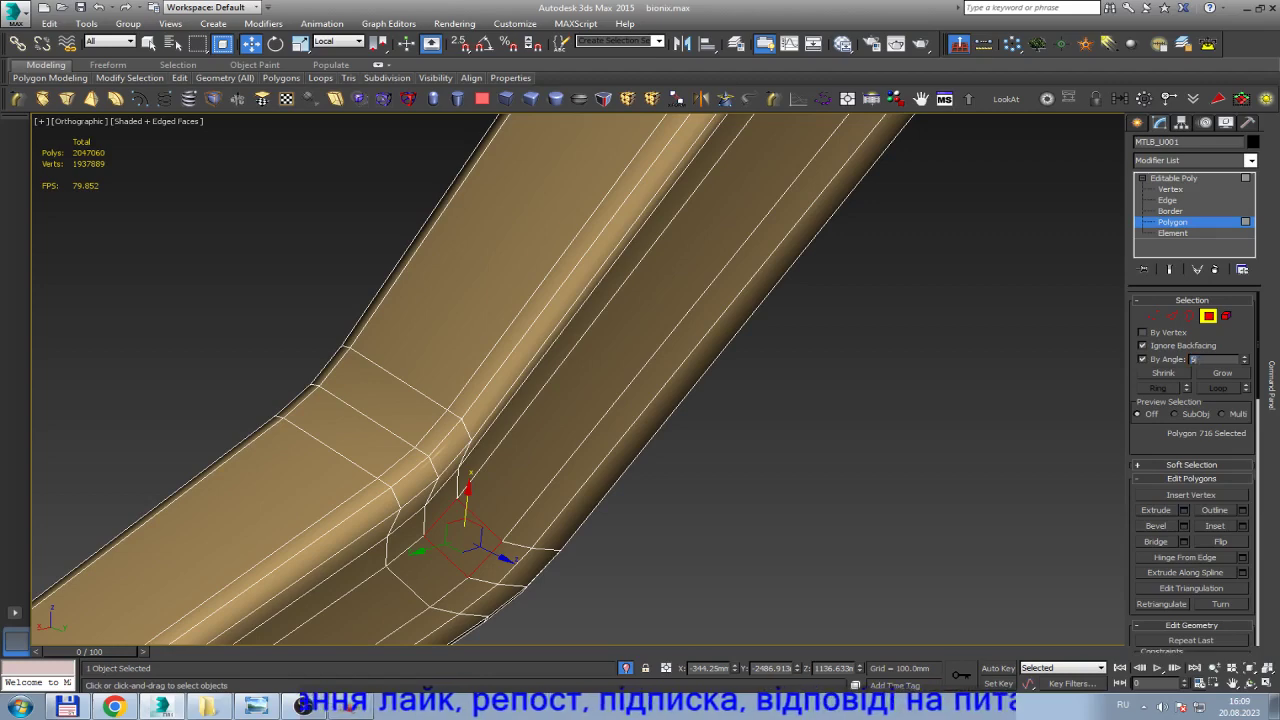
key("ctrl+d")
key("ctrl+z")
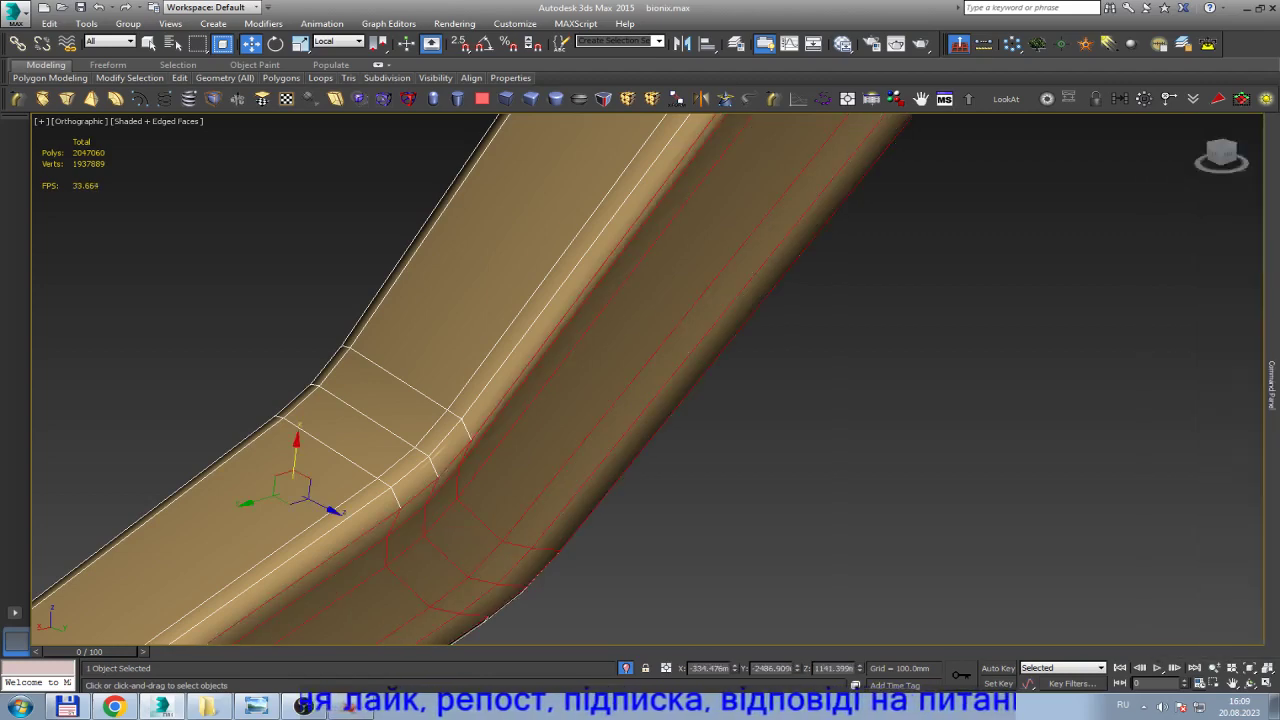
scroll(420, 572, "down", 5)
mouse_move(420, 572)
middle_mouse_down("alt")
mouse_move(600, 560)
mouse_move(640, 520)
middle_mouse_up("alt")
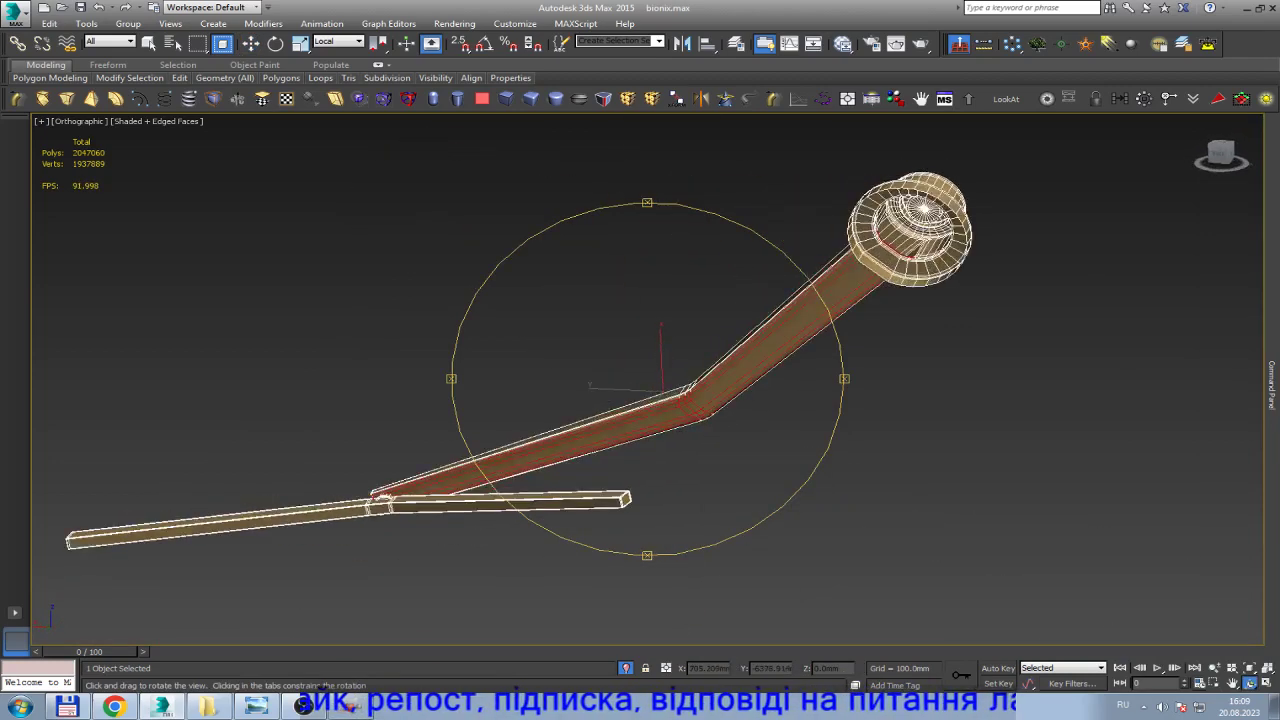
With uniform scaling active, orbit and zoom around the beam's bent corner to inspect it.
scroll(520, 300, "up", 5)
scroll(520, 300, "up", 3)
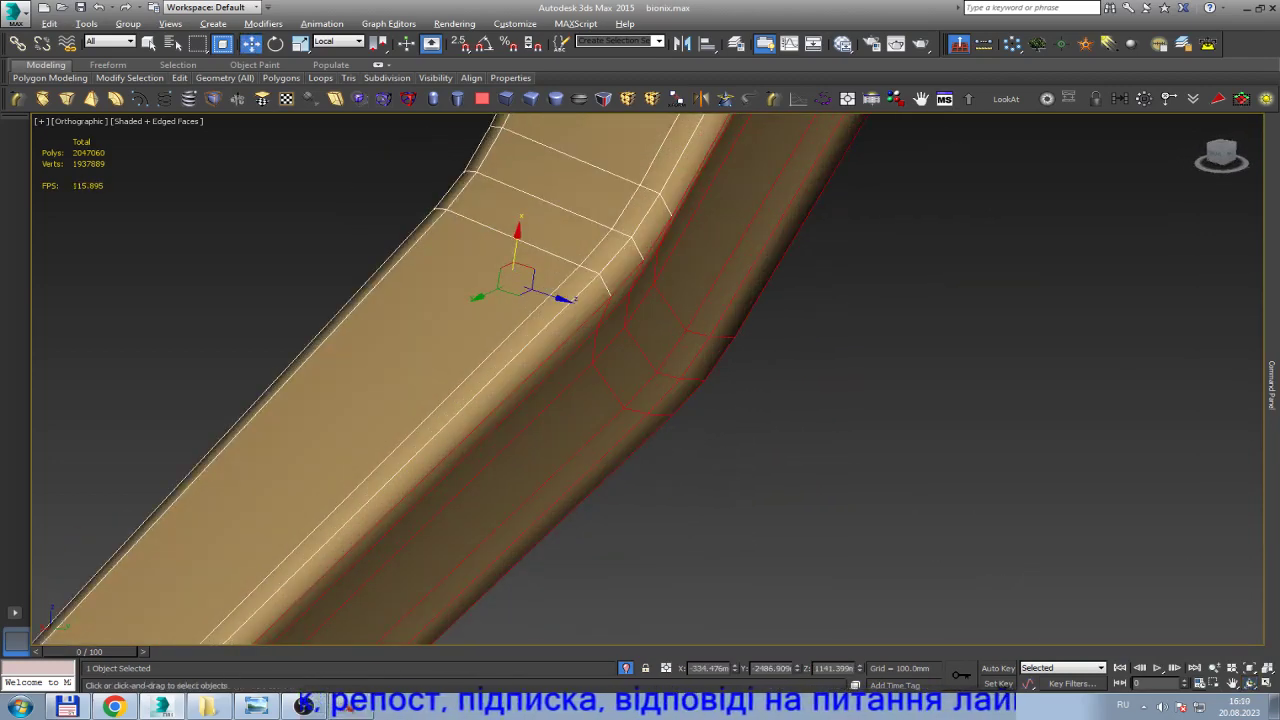
scroll(686, 406, "down", 6)
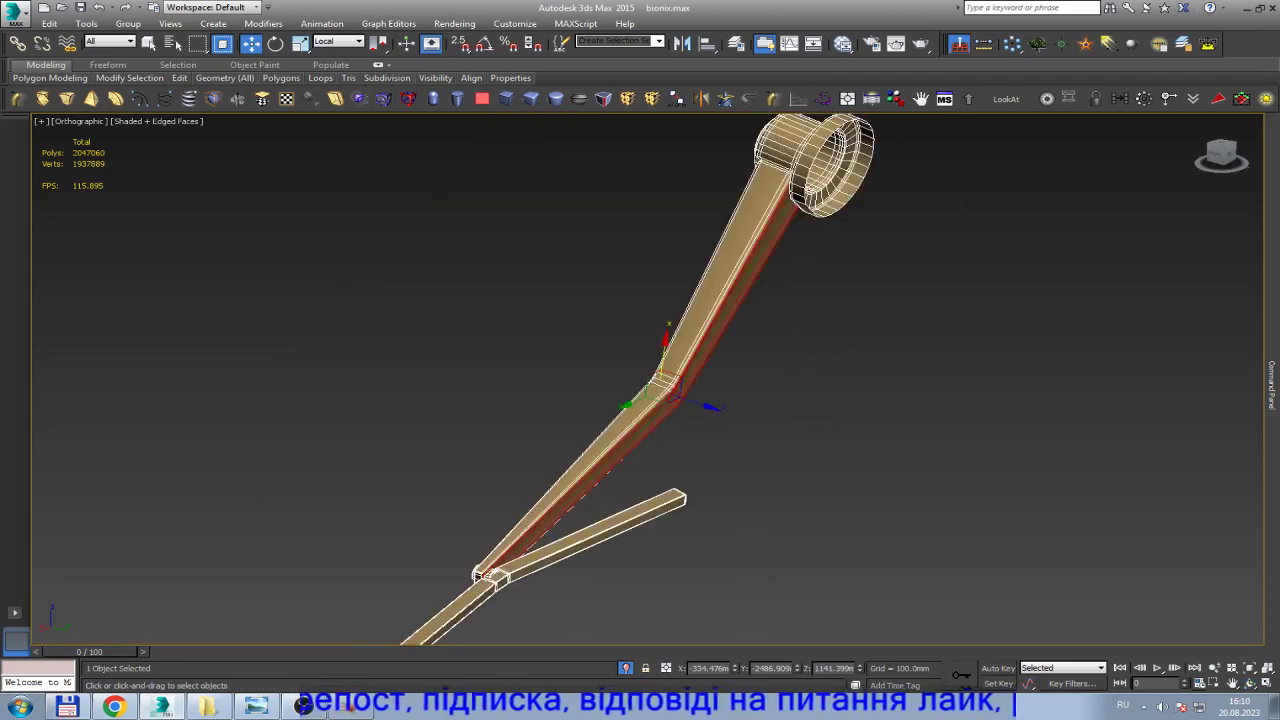
scroll(699, 388, "up", 5)
key("r")
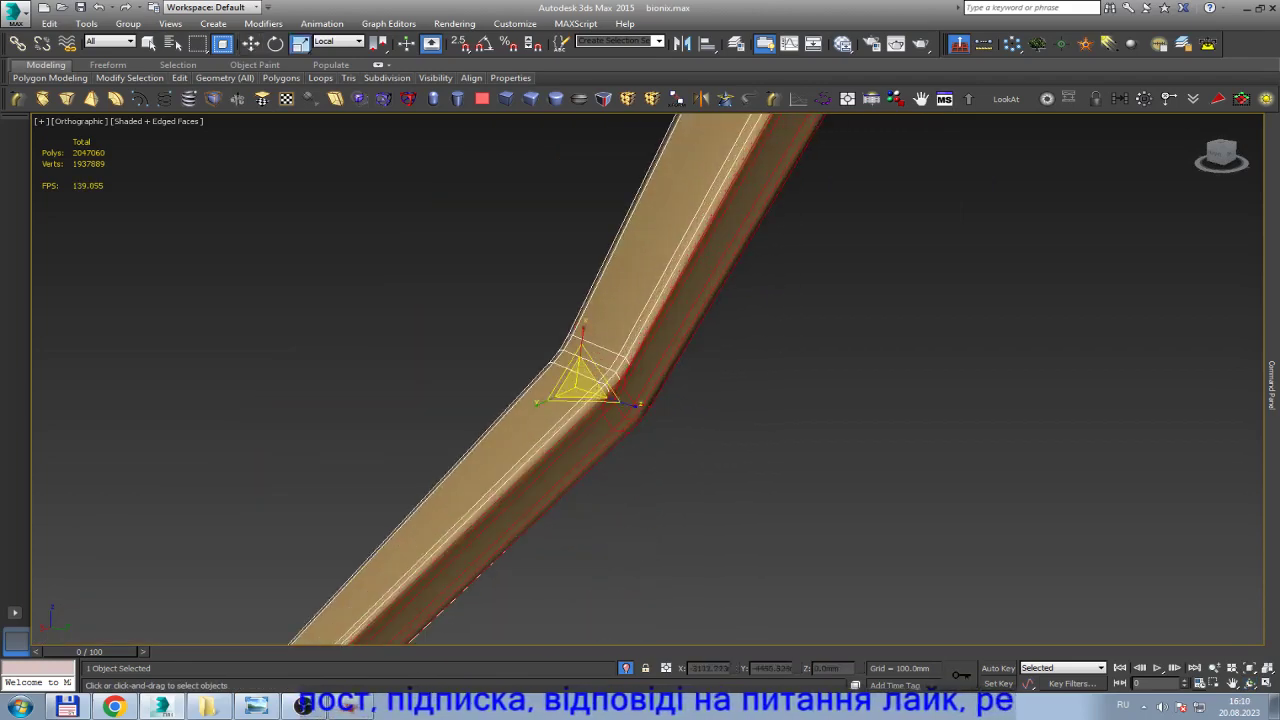
scroll(699, 388, "up", 1)
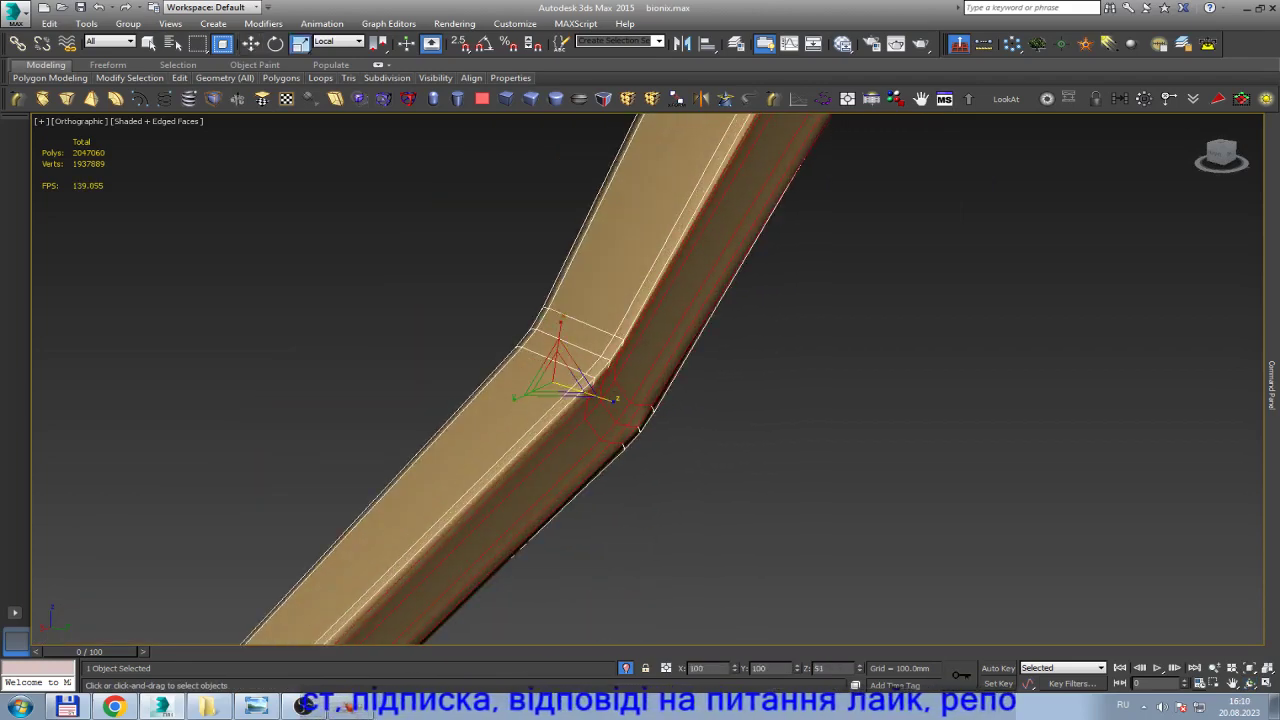
scroll(660, 402, "down", 3)
scroll(660, 402, "down", 2)
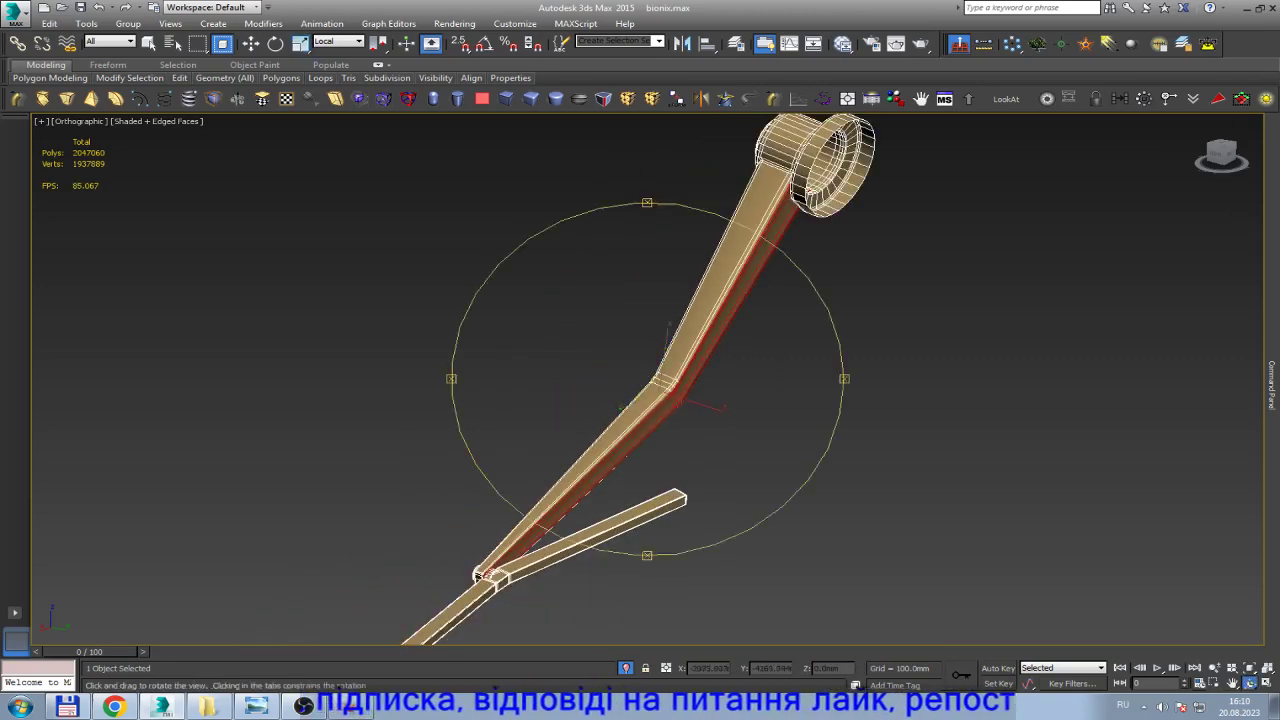
middle_click_drag(660, 402, 650, 390, "alt")
scroll(648, 378, "up", 2)
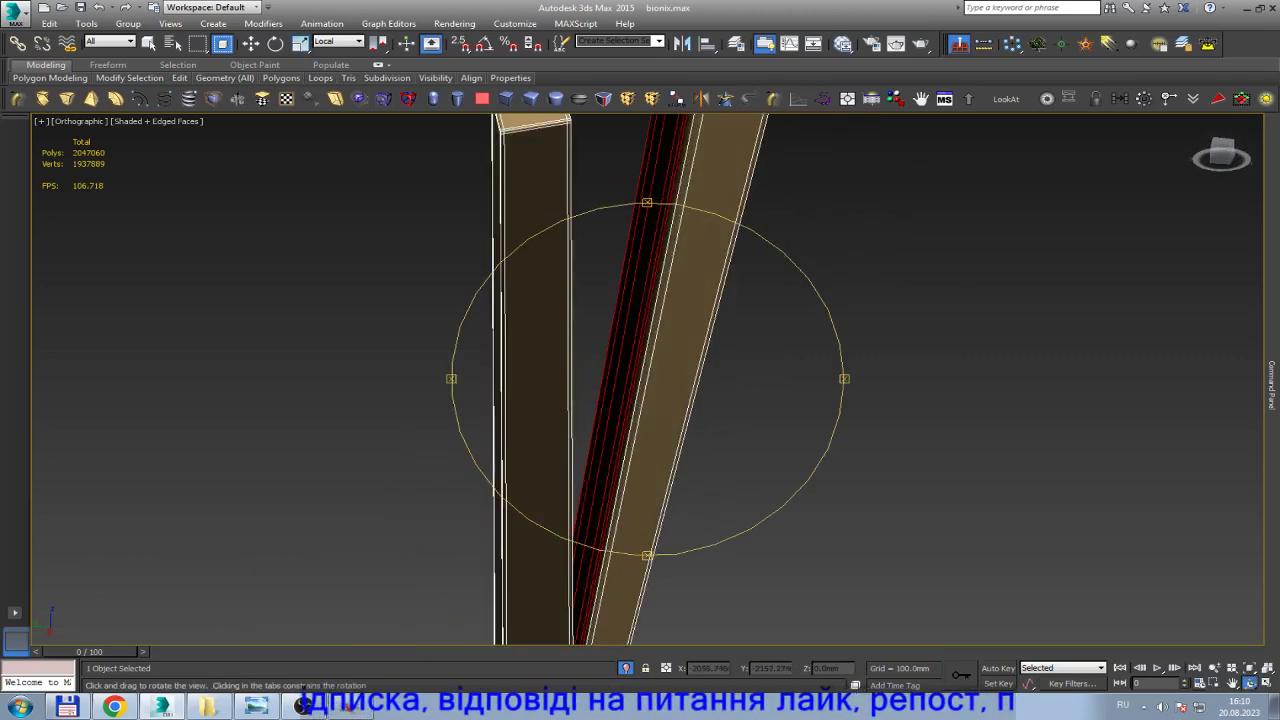
scroll(648, 378, "up", 2)
scroll(648, 378, "up", 2)
scroll(648, 378, "up", 3)
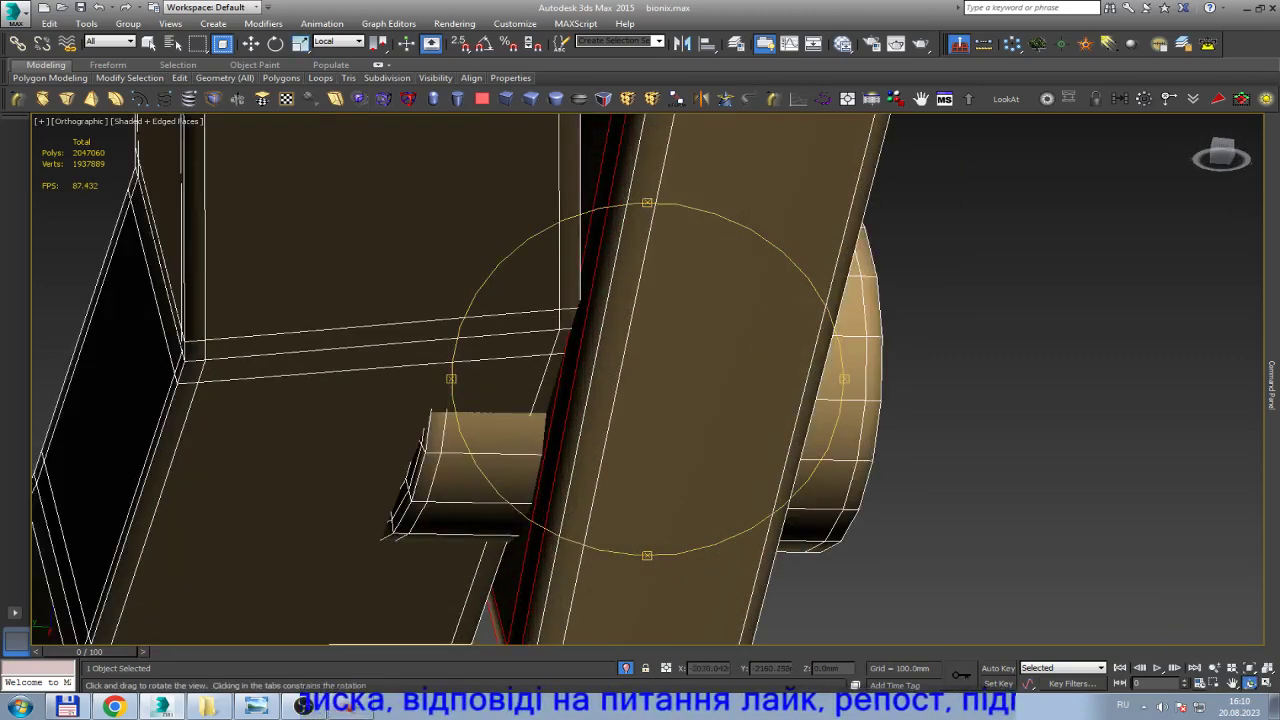
middle_click_drag(648, 378, 600, 380, "alt")
scroll(648, 378, "up", 3)
scroll(648, 378, "up", 3)
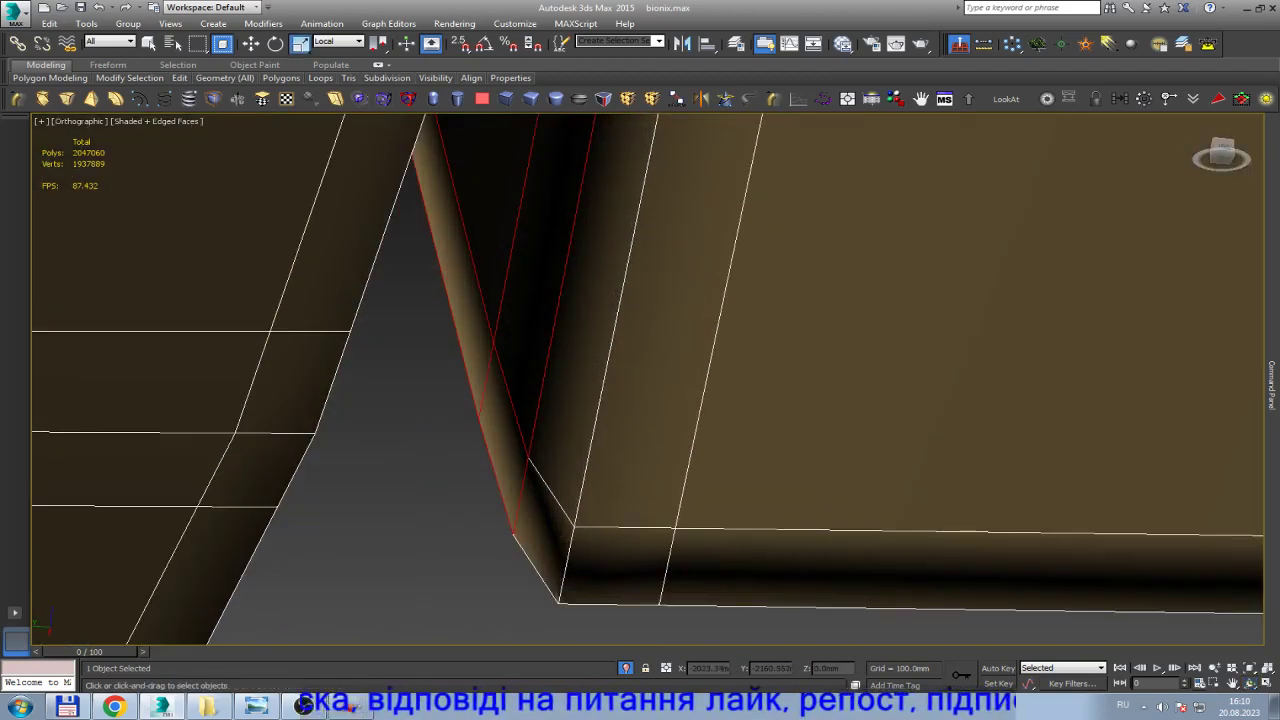
scroll(648, 378, "down", 1)
scroll(648, 378, "down", 5)
scroll(648, 378, "up", 1)
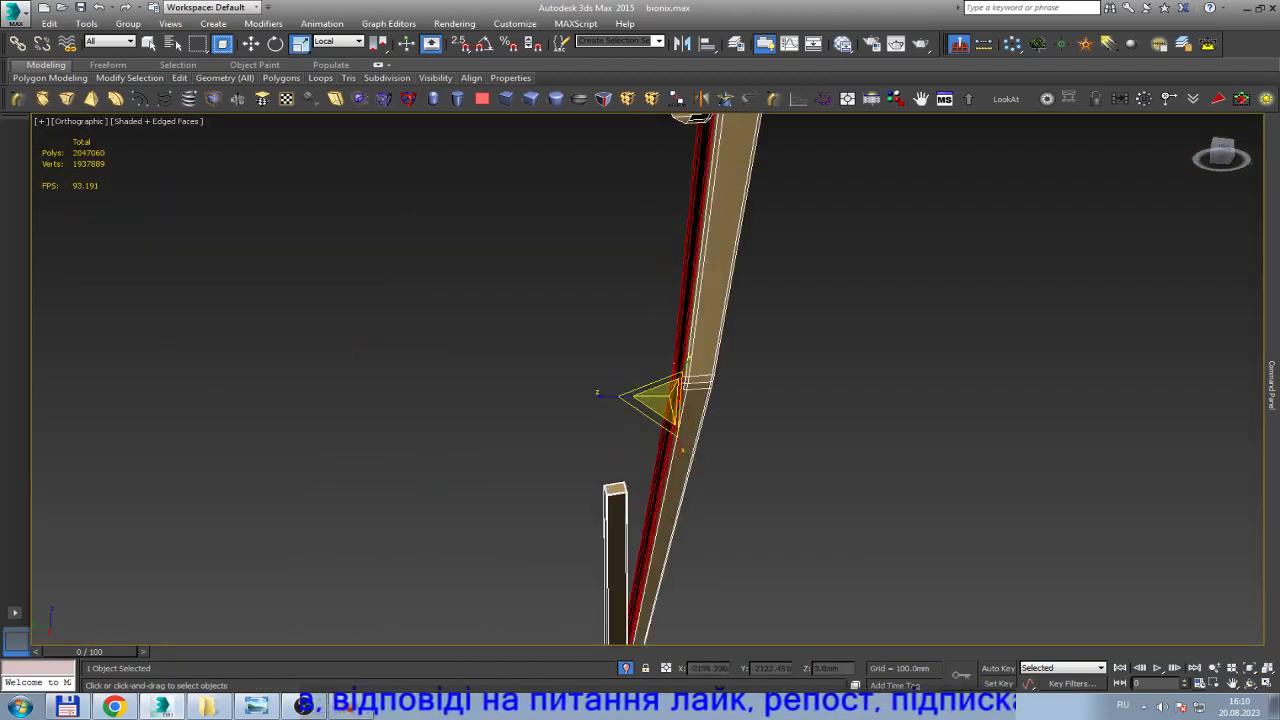
scroll(648, 378, "up", 1)
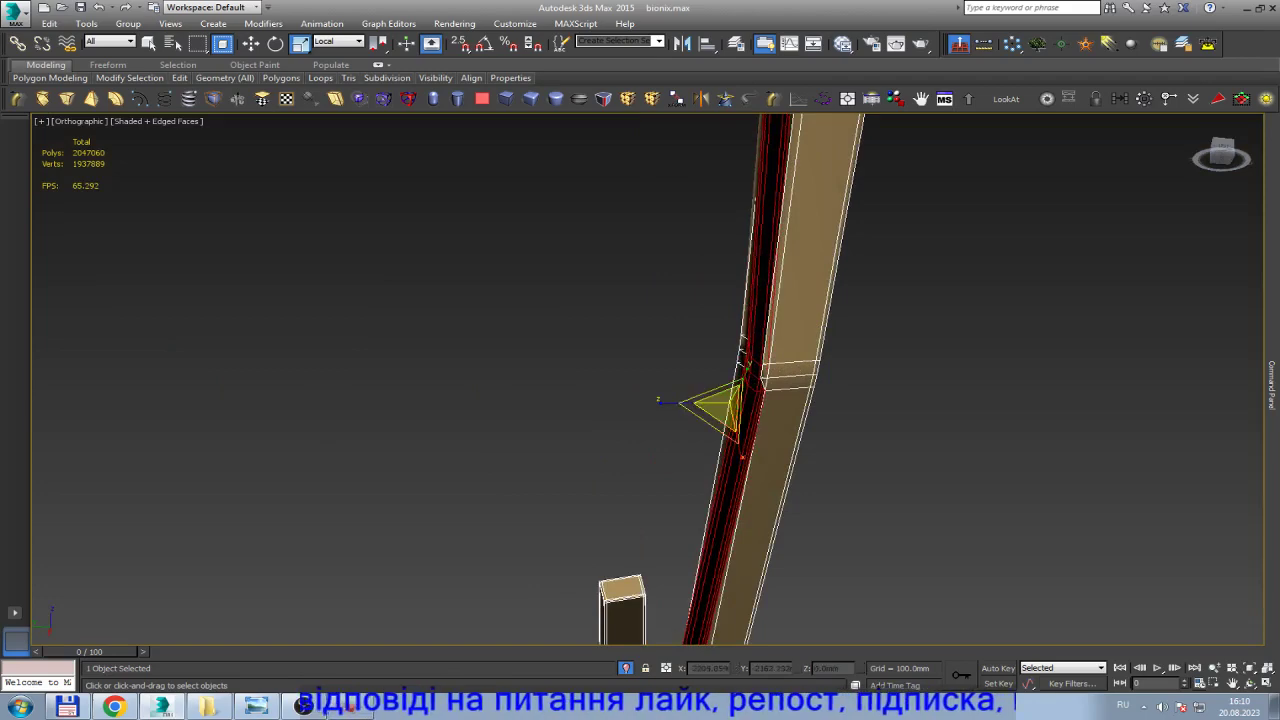
scroll(762, 371, "up", 1)
Uniformly scale the selected bend faces to tighten the beam's inner corner.
key("w")
scroll(762, 371, "up", 5)
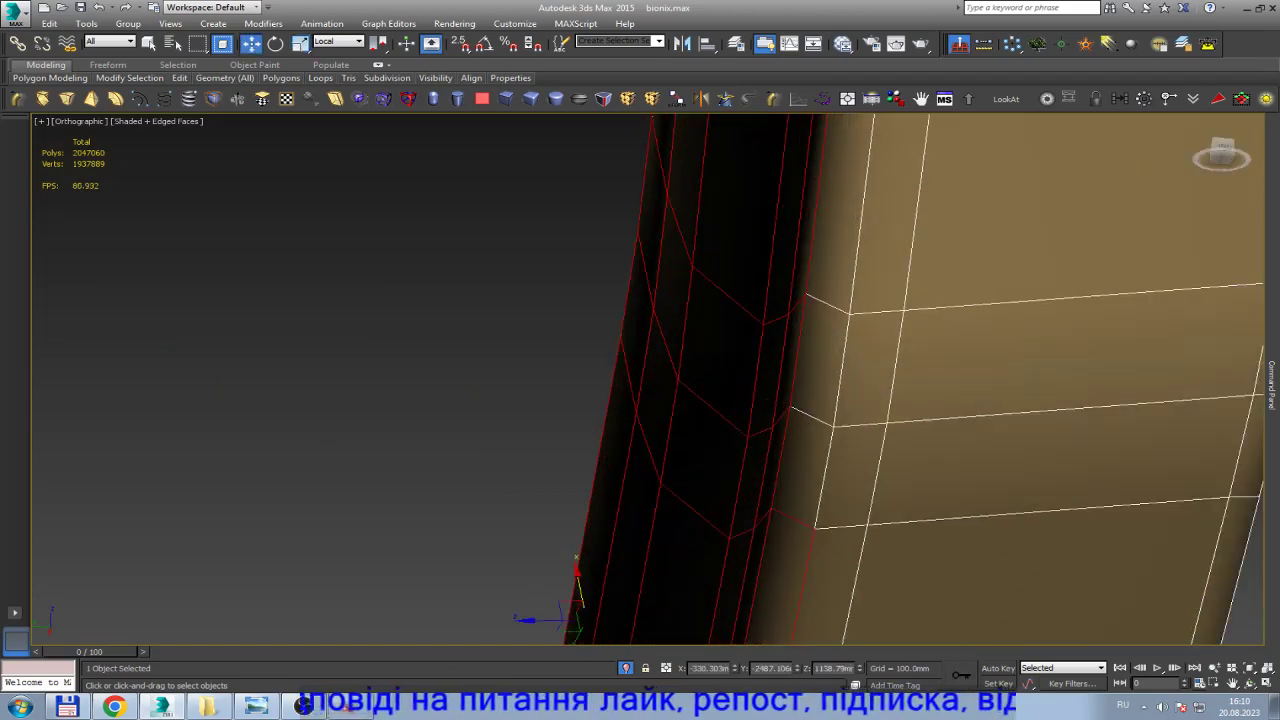
scroll(640, 390, "down", 5)
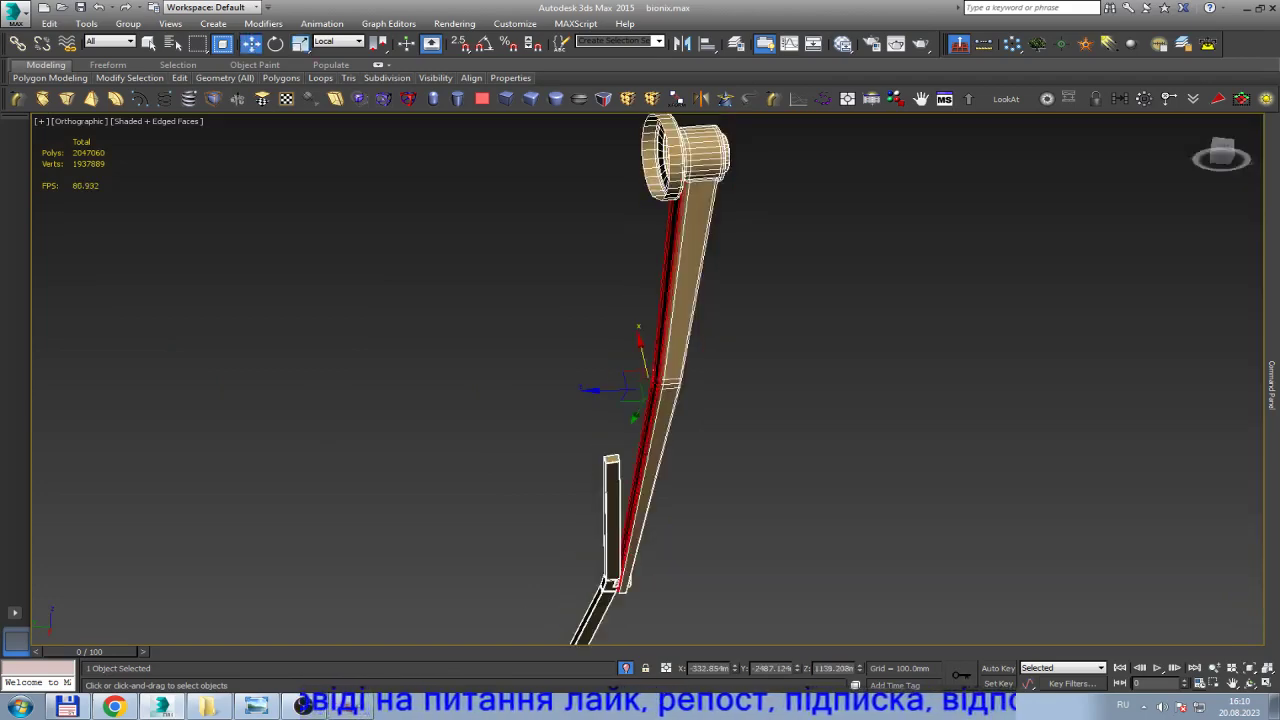
scroll(640, 390, "up", 2)
key("r")
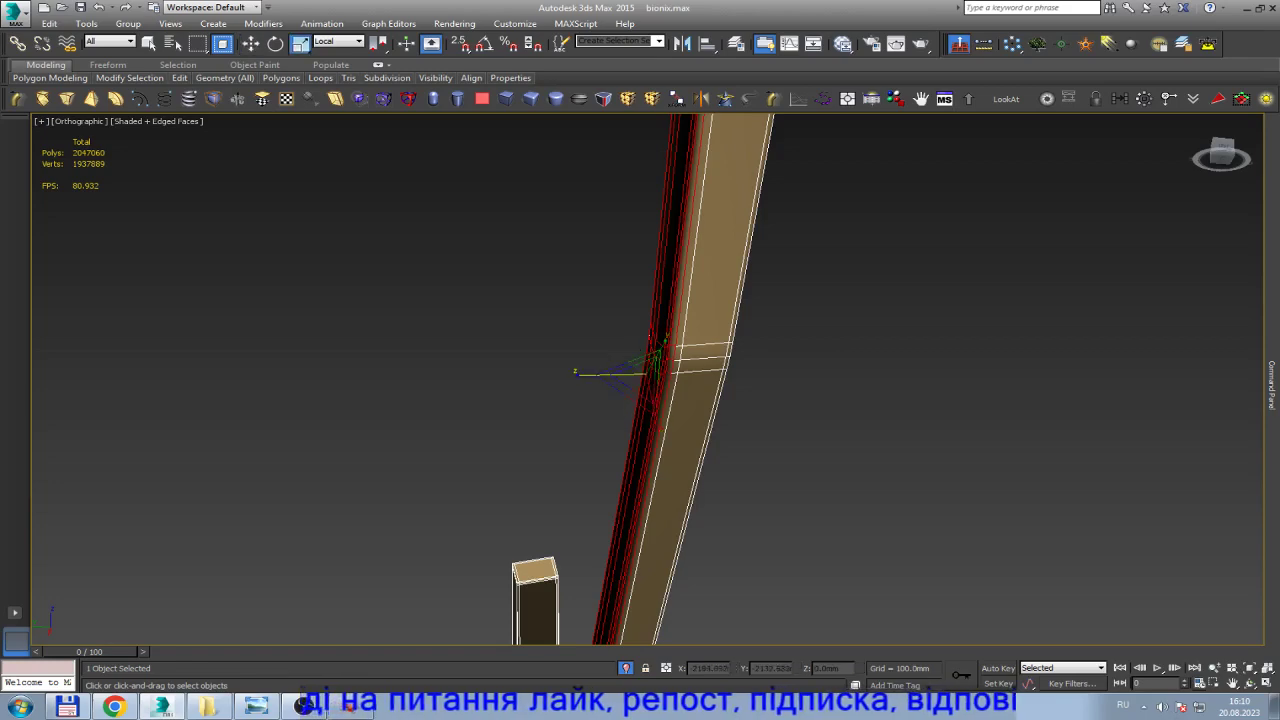
mouse_move(645, 365)
left_mouse_down()
mouse_move(655, 322)
mouse_move(640, 378)
left_mouse_up()
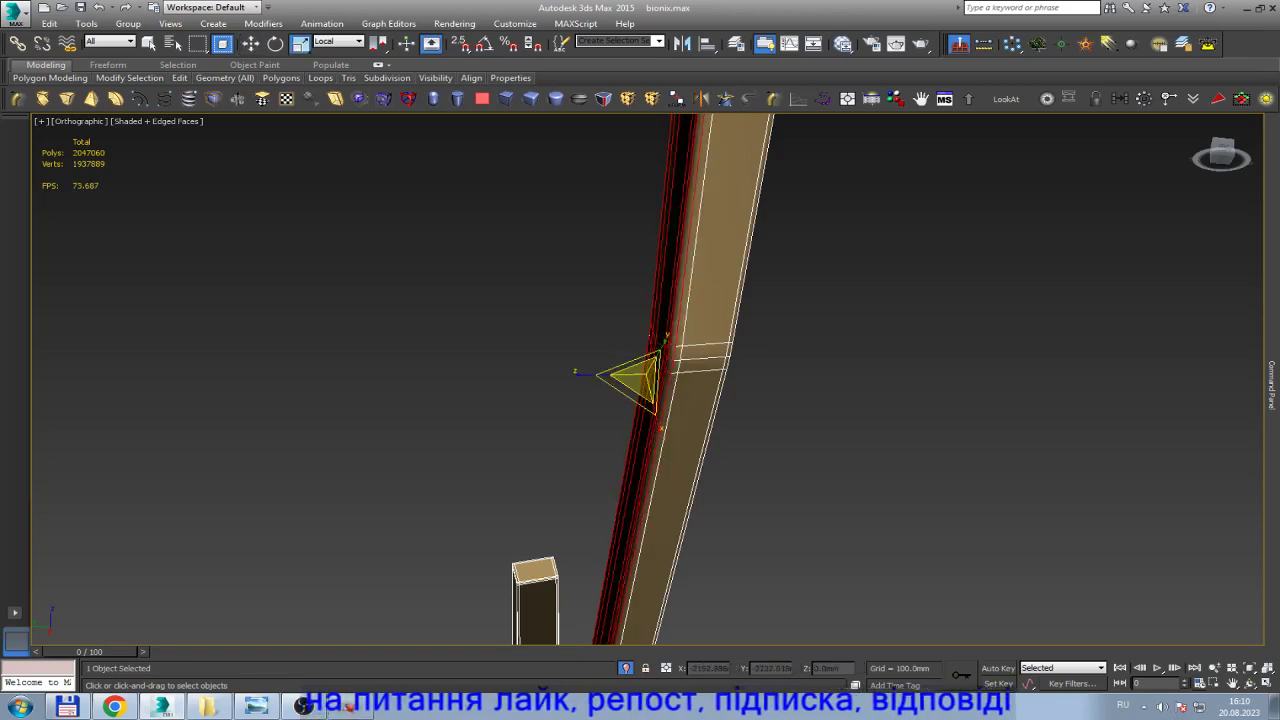
middle_click_drag(640, 380, 560, 330, "alt")
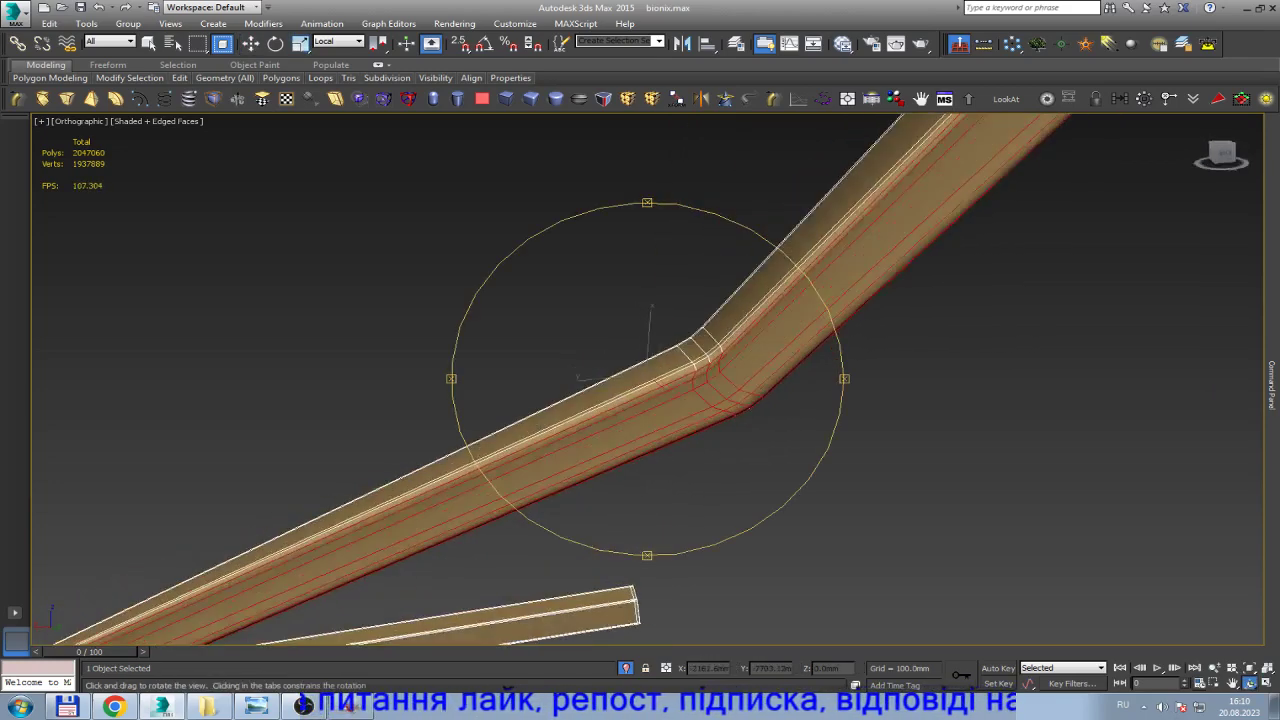
Nudge the selected bend geometry slightly down-left along the beam.
scroll(682, 404, "up", 3)
scroll(460, 560, "up", 3)
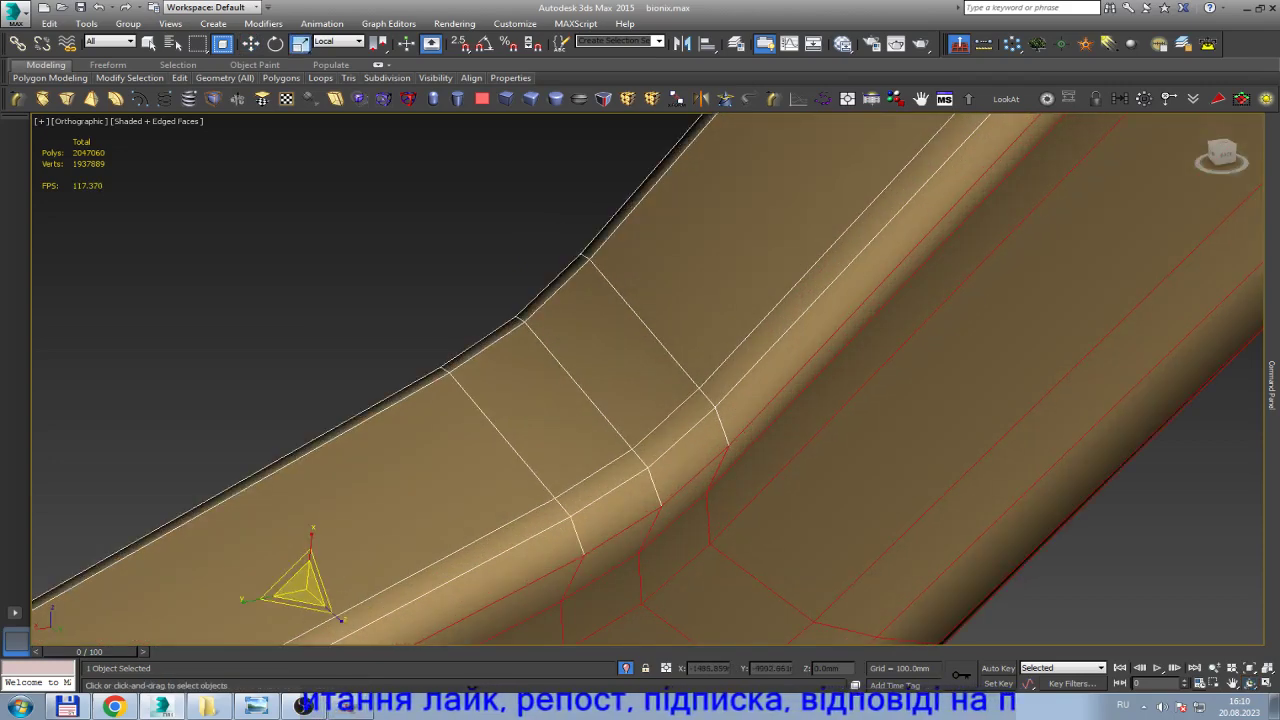
scroll(660, 400, "down", 5)
scroll(700, 300, "up", 5)
scroll(700, 300, "up", 1)
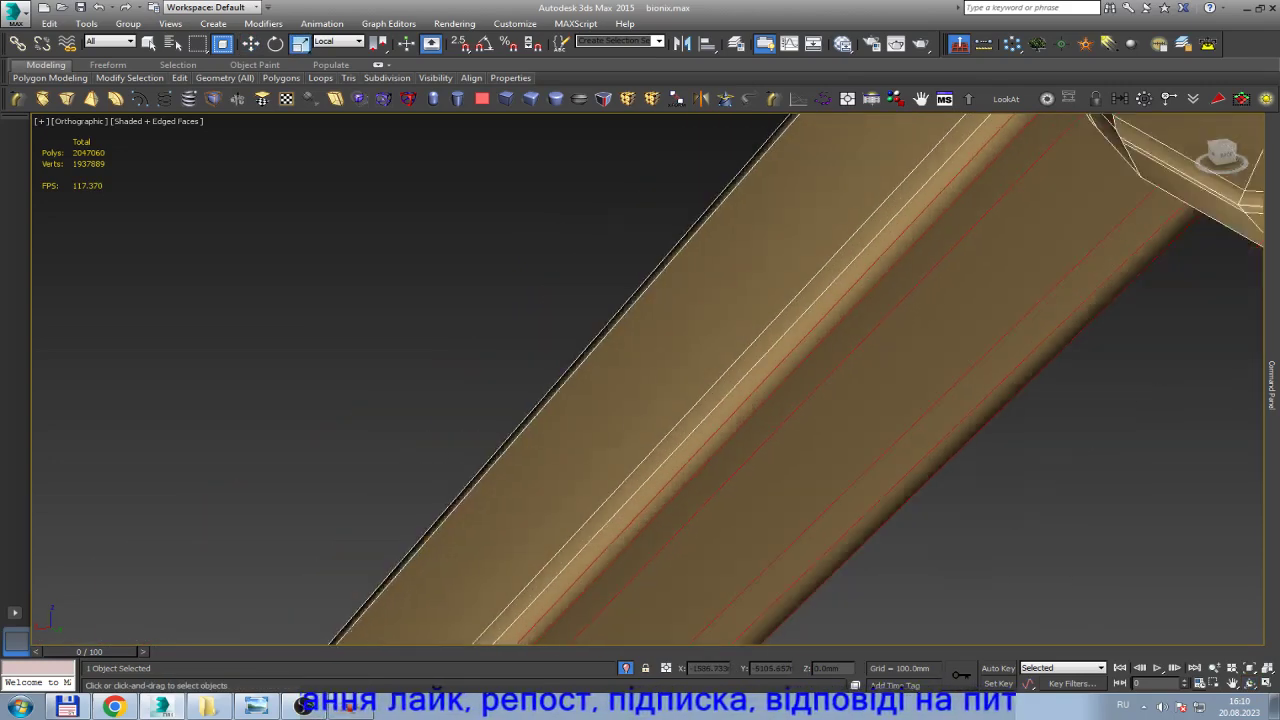
scroll(700, 360, "down", 5)
scroll(740, 370, "up", 1)
scroll(750, 350, "up", 2)
scroll(770, 330, "up", 2)
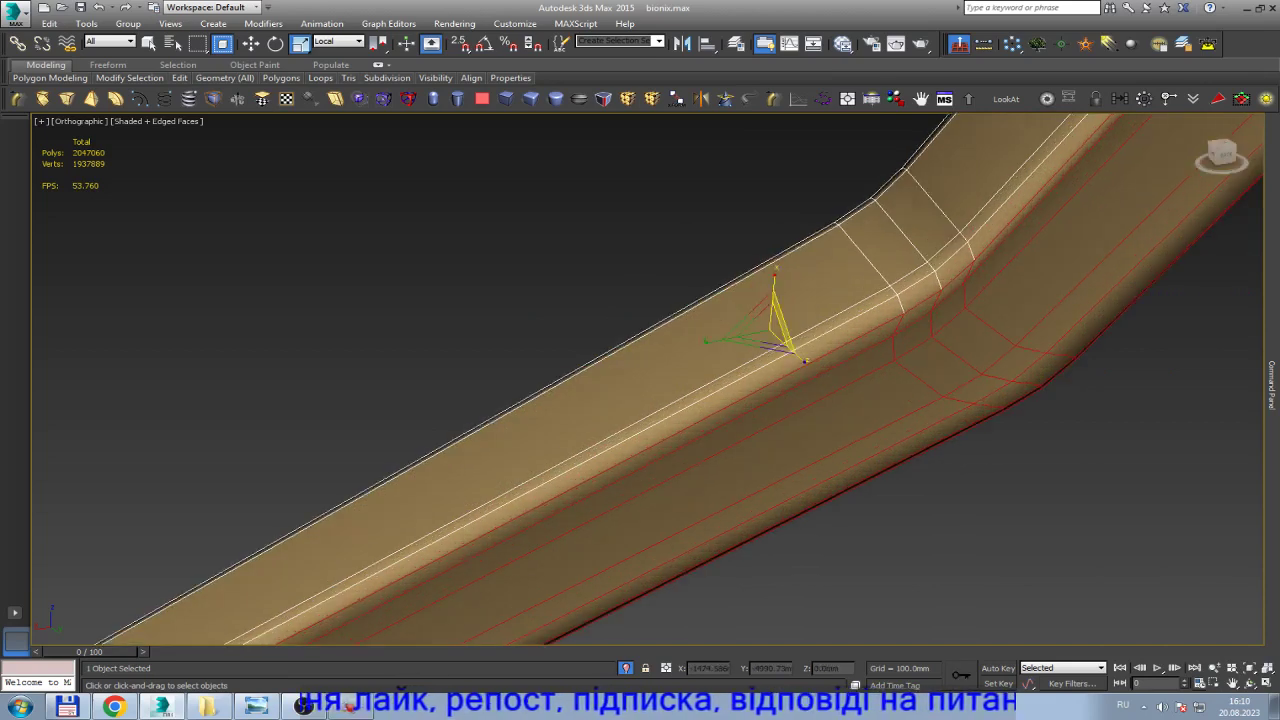
left_click_drag(766, 328, 752, 338)
Rescale the vertices at the bar's bend to reshape its profile.
scroll(762, 338, "down", 1)
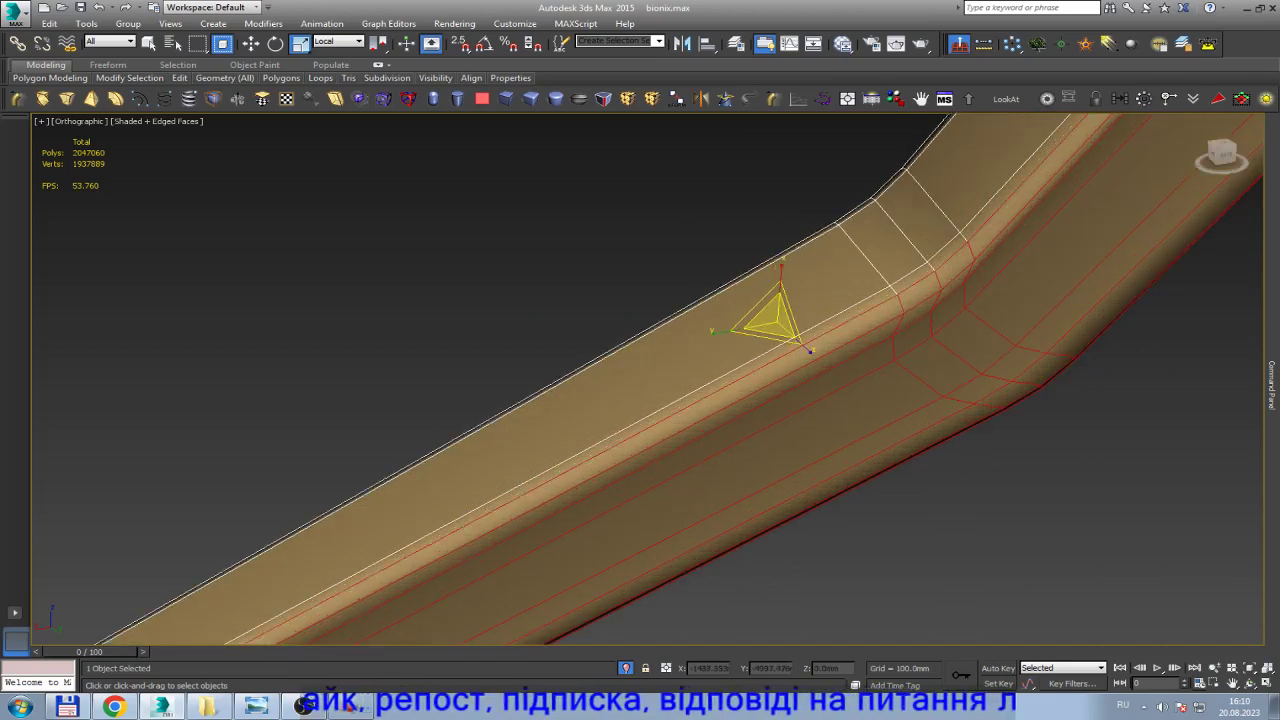
scroll(700, 350, "down", 3)
scroll(520, 420, "up", 3)
scroll(540, 355, "up", 2)
scroll(517, 445, "up", 3)
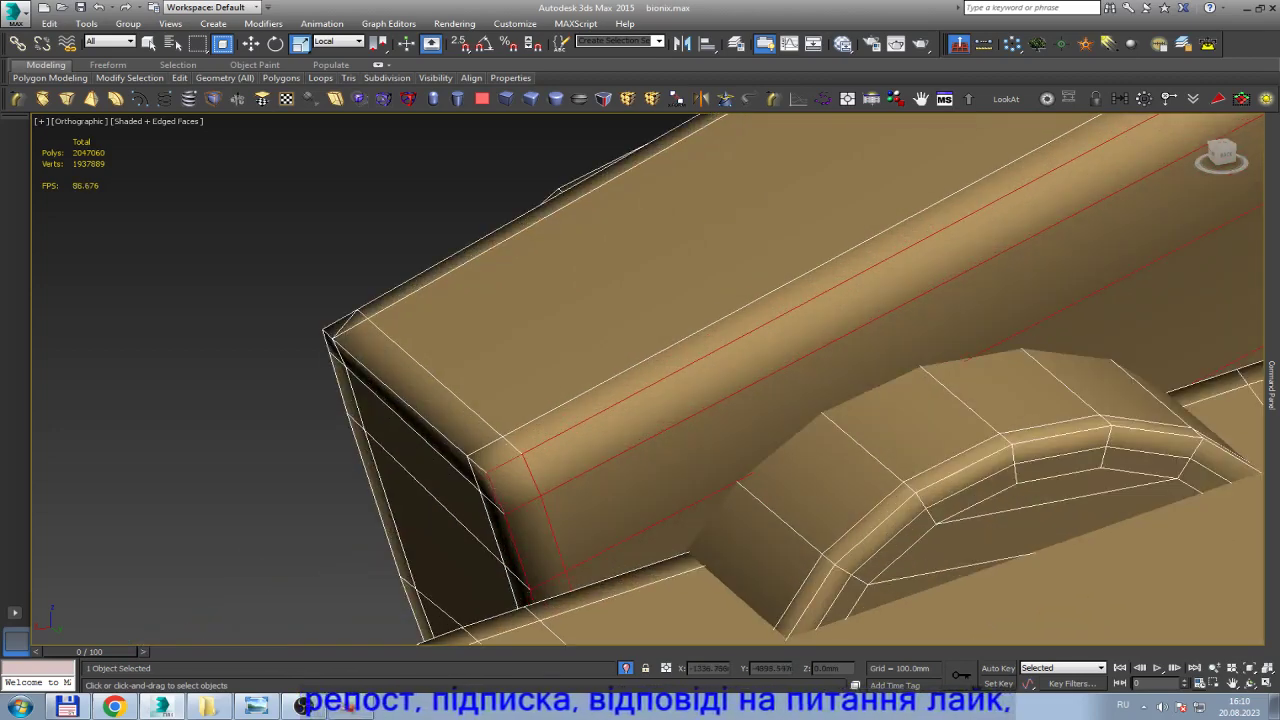
scroll(640, 380, "down", 4)
scroll(620, 290, "up", 4)
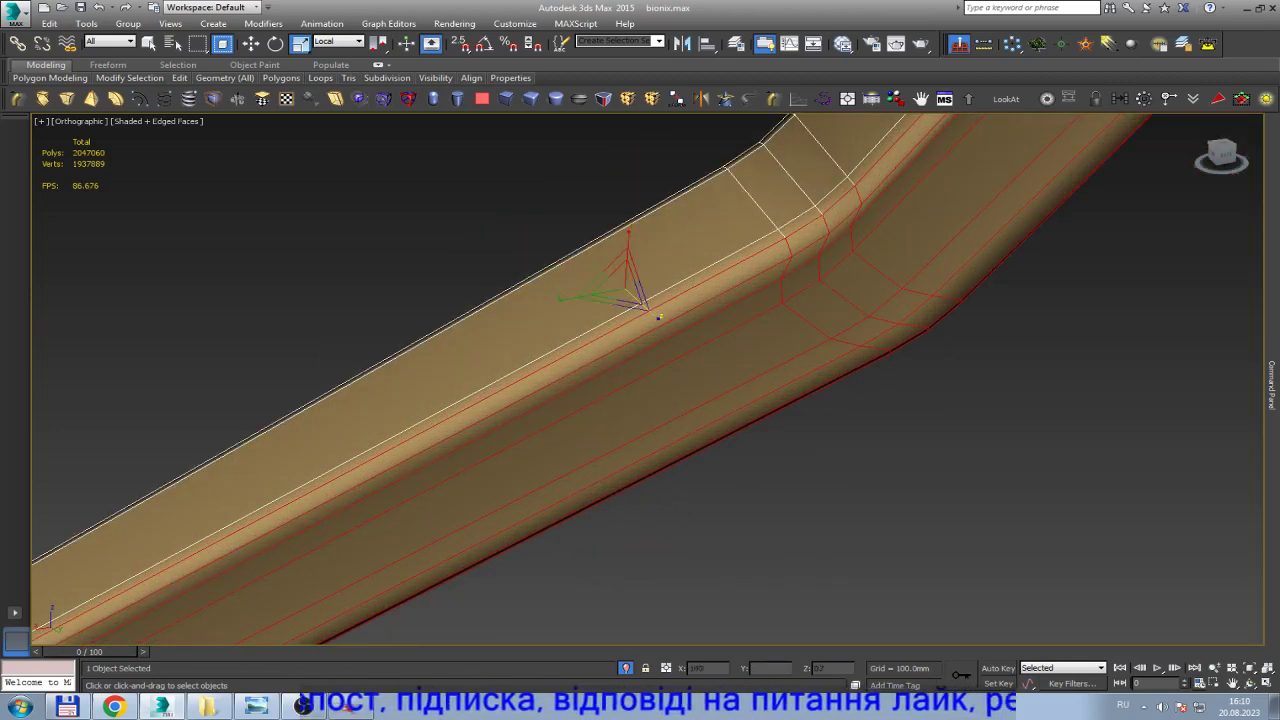
left_click_drag(658, 316, 660, 316)
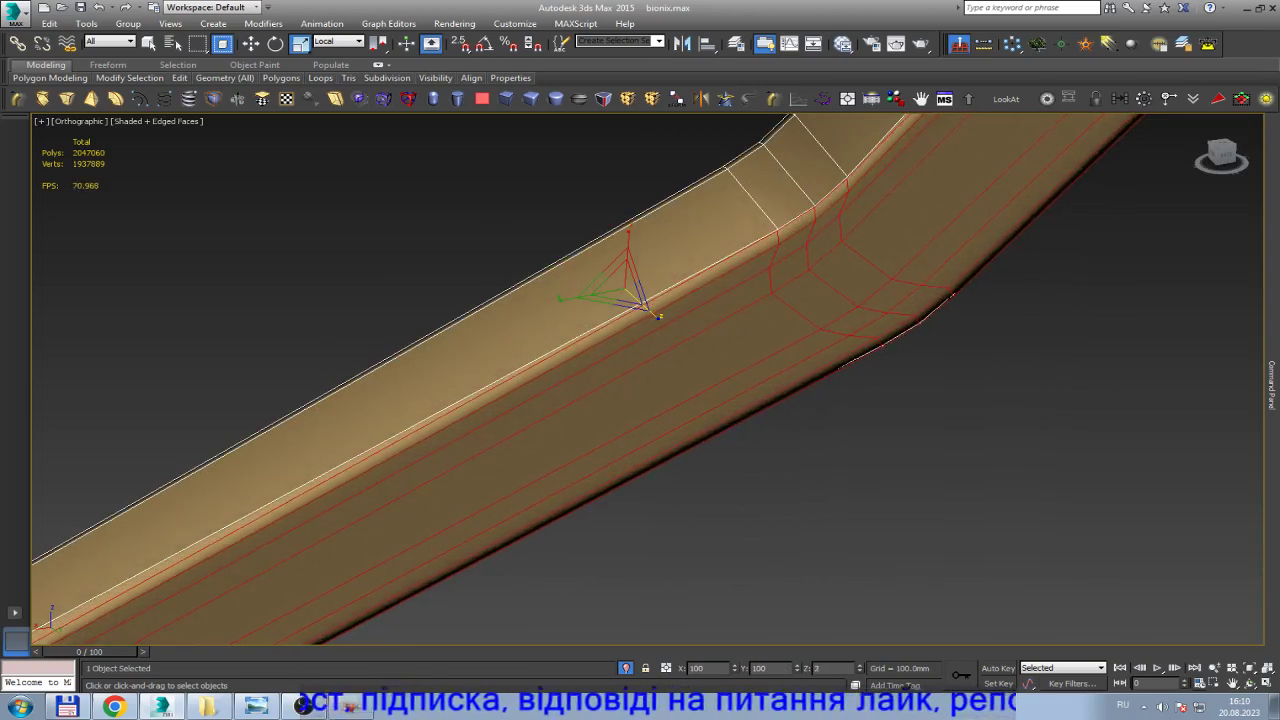
Delete the stray selected face at the beam joint.
key("w")
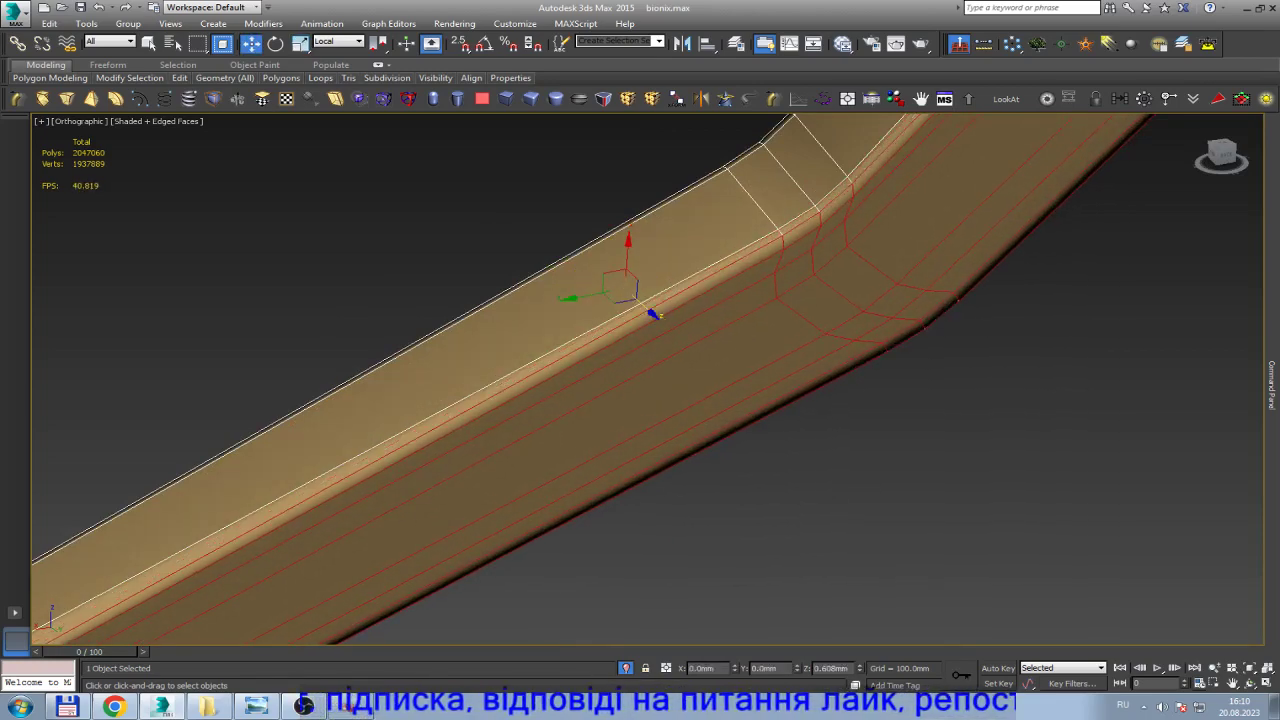
scroll(895, 284, "down", 10)
scroll(477, 525, "up", 8)
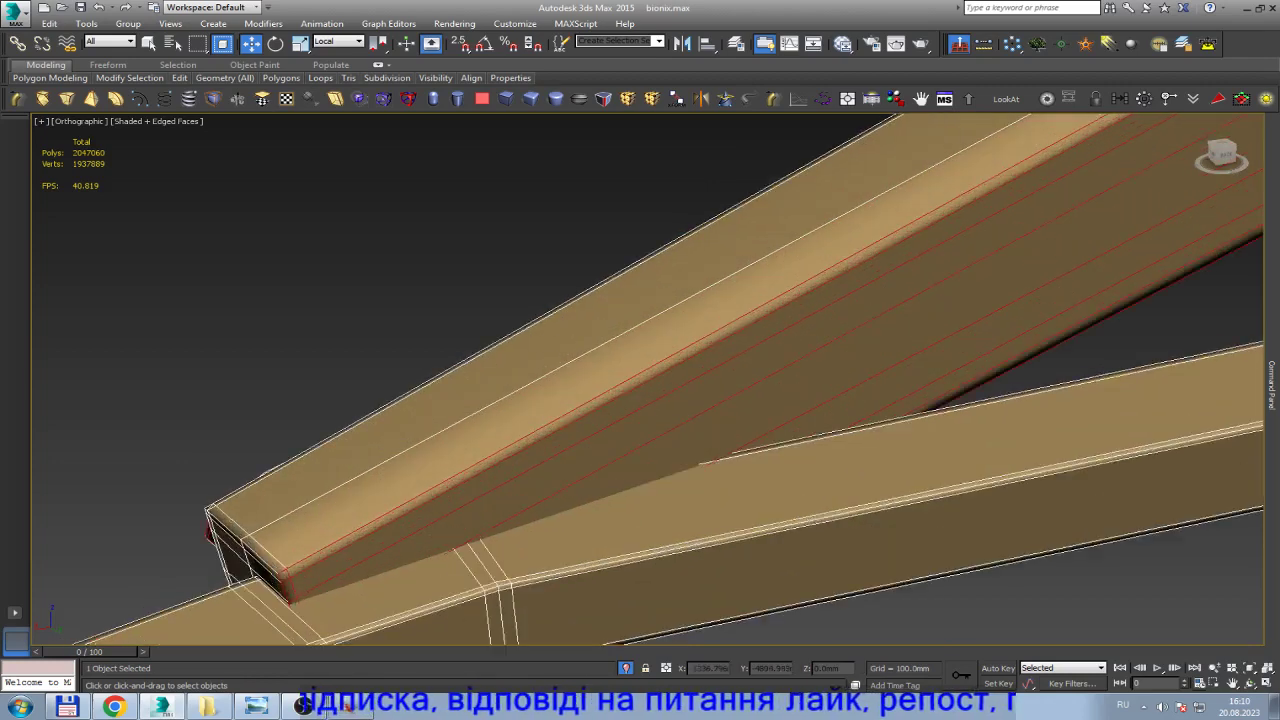
scroll(477, 525, "up", 5)
scroll(470, 420, "down", 4)
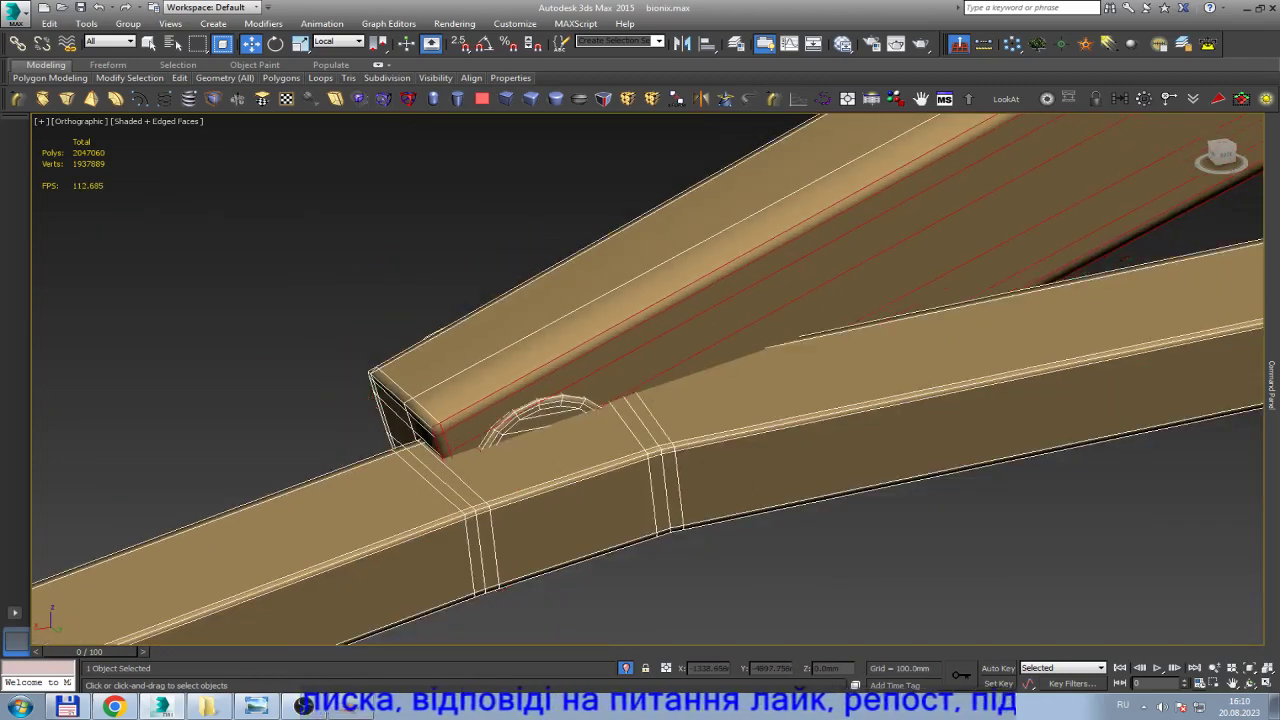
scroll(450, 430, "up", 4)
scroll(450, 420, "up", 5)
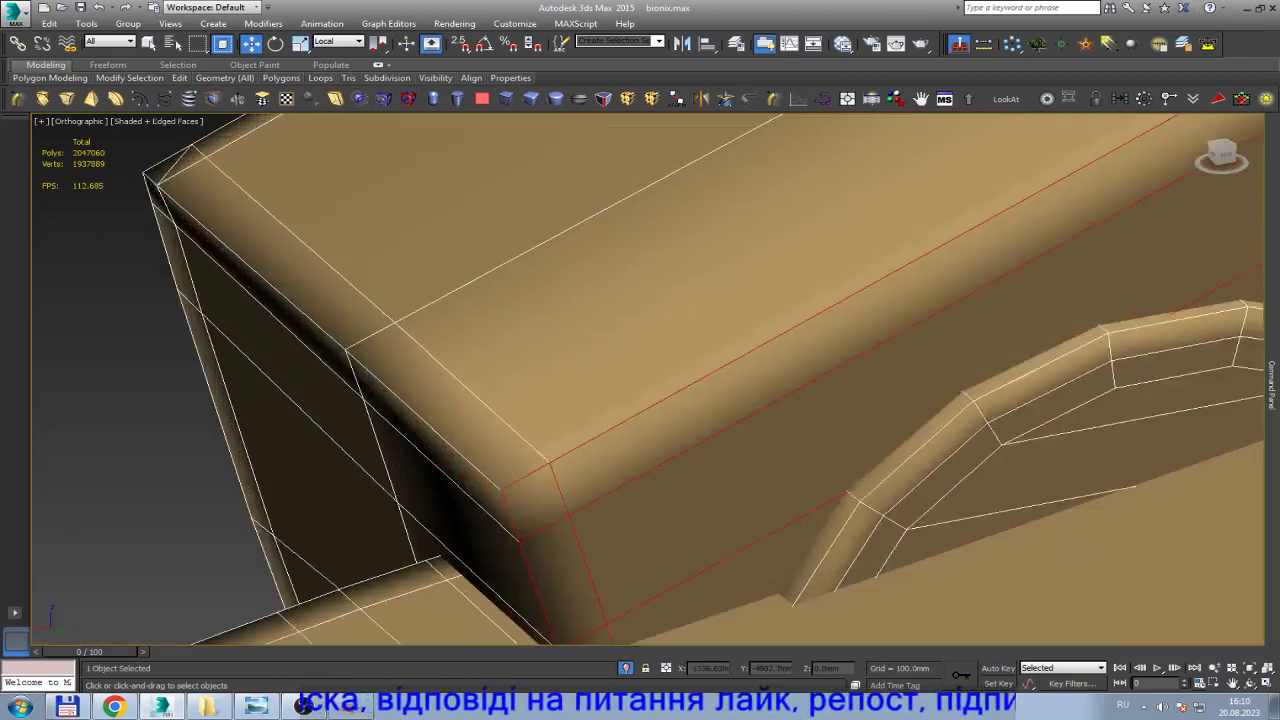
key("2")
key("BackSpace")
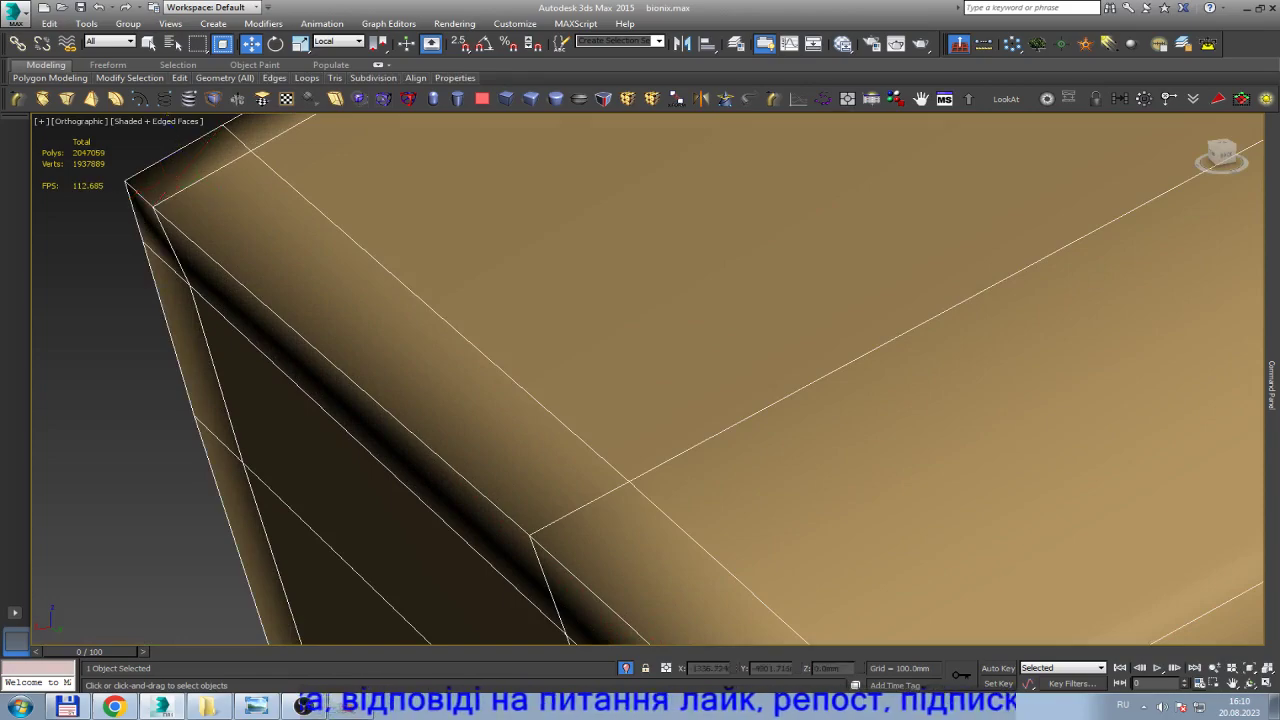
Orbit around the beam joint and check it in wireframe before returning to shaded view.
scroll(410, 260, "down", 5)
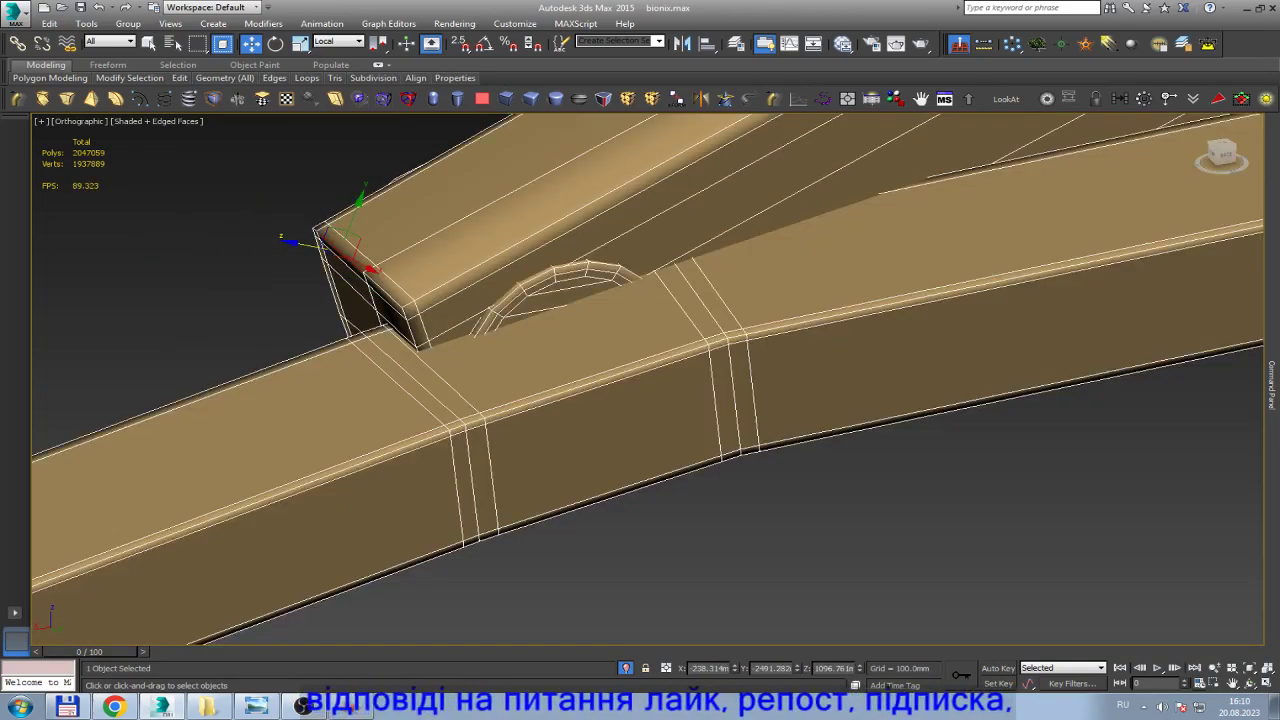
mouse_move(647, 379)
middle_mouse_down("alt")
mouse_move(600, 360)
mouse_move(590, 370)
middle_mouse_up("alt")
scroll(600, 360, "up", 5)
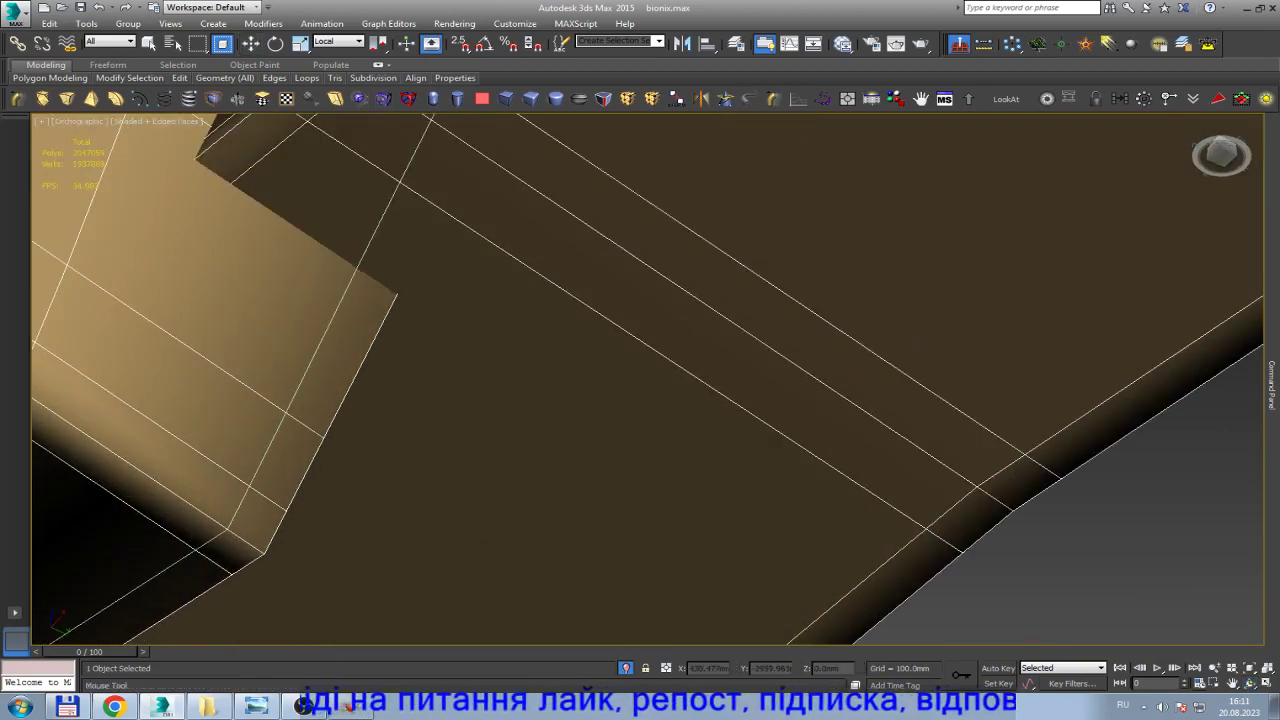
scroll(648, 380, "down", 4)
scroll(648, 380, "down", 3)
scroll(605, 370, "down", 2)
scroll(605, 370, "down", 3)
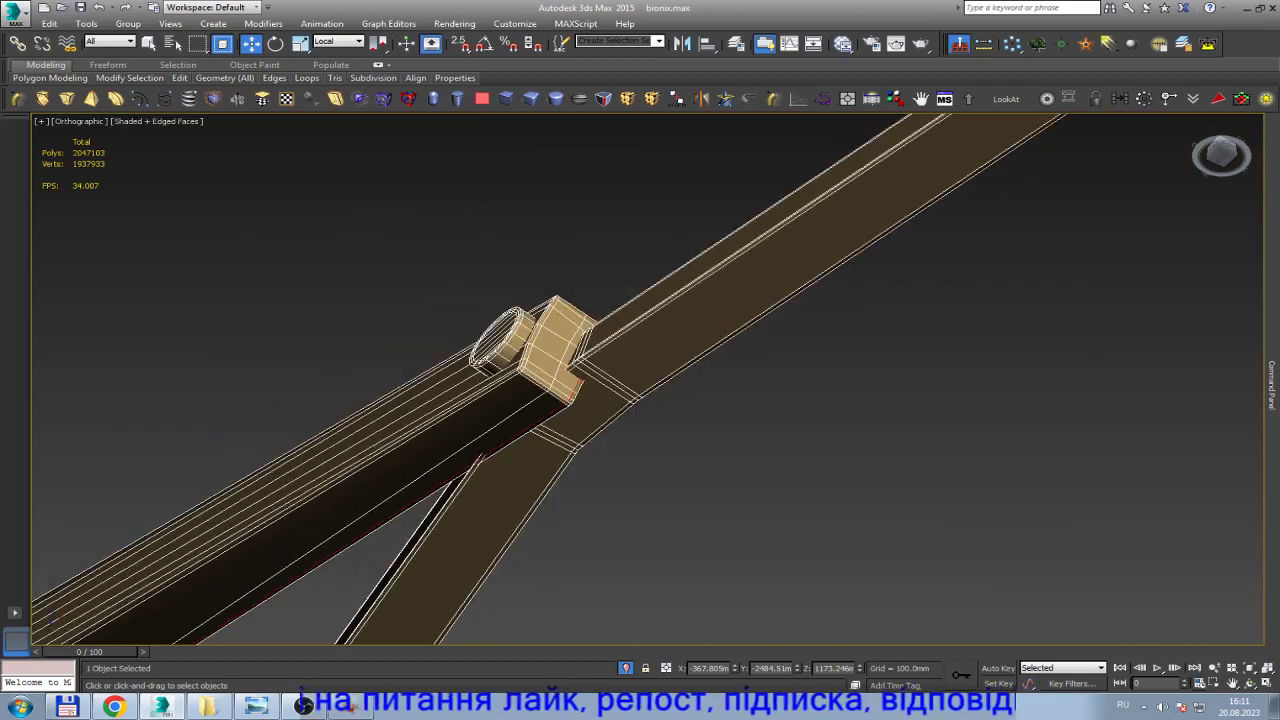
scroll(605, 370, "up", 3)
scroll(605, 370, "up", 3)
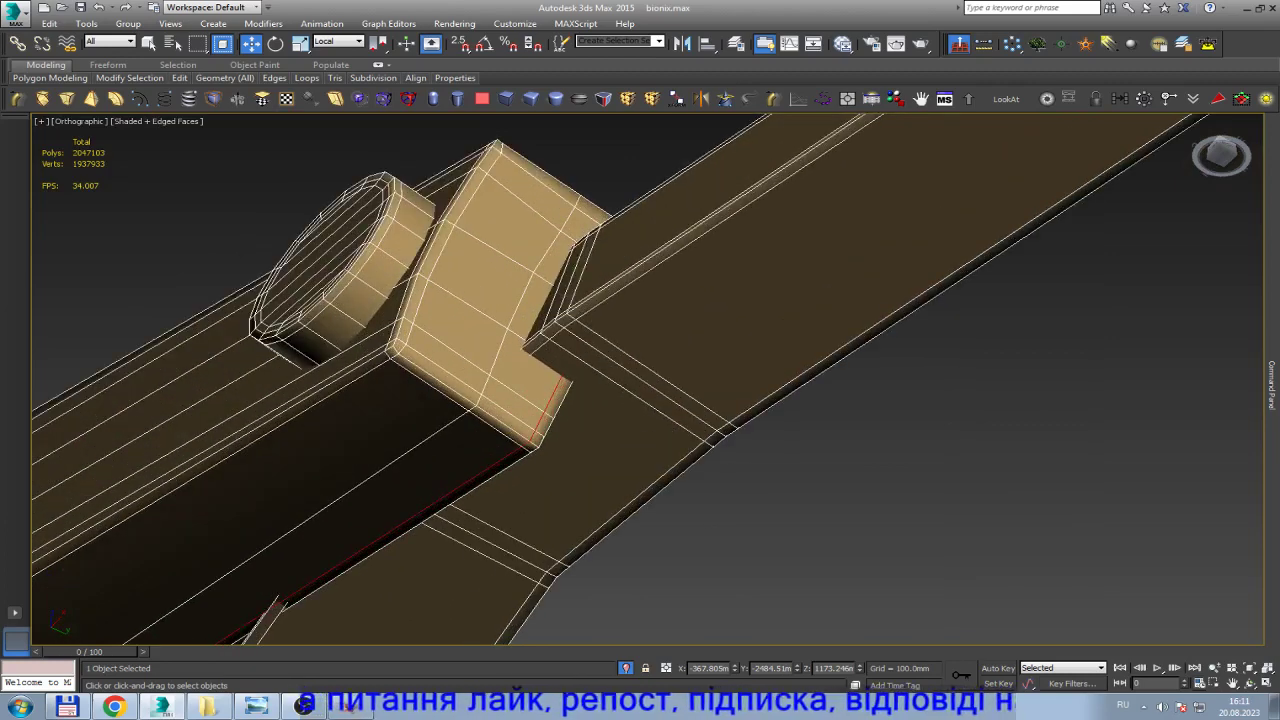
key("F3")
scroll(605, 378, "down", 3)
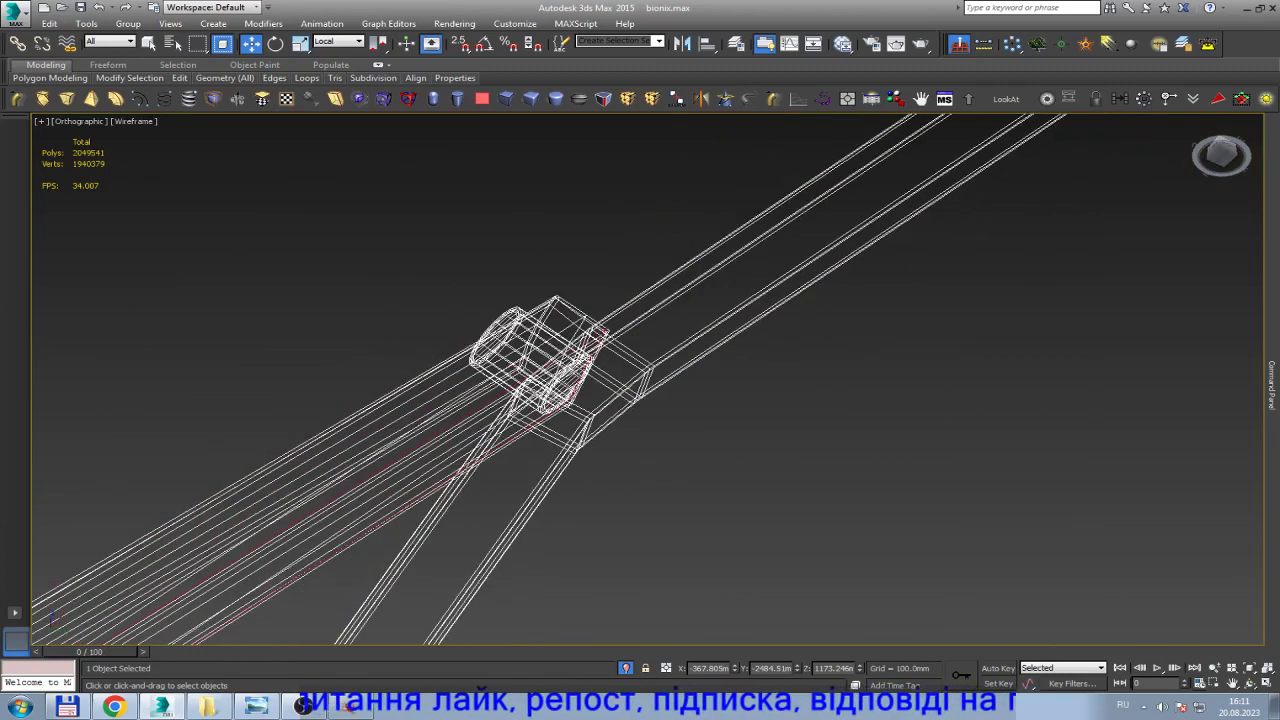
scroll(605, 378, "down", 2)
key("F3")
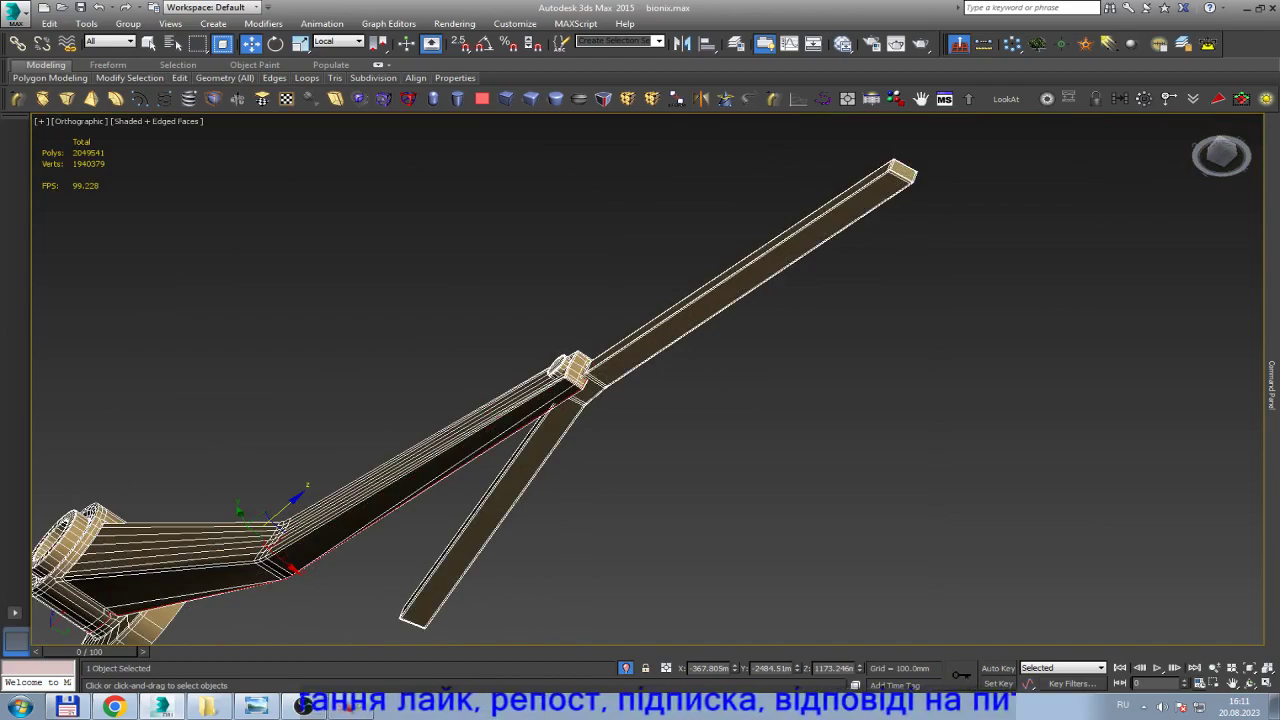
scroll(265, 560, "up", 5)
scroll(267, 444, "up", 2)
scroll(280, 435, "down", 2)
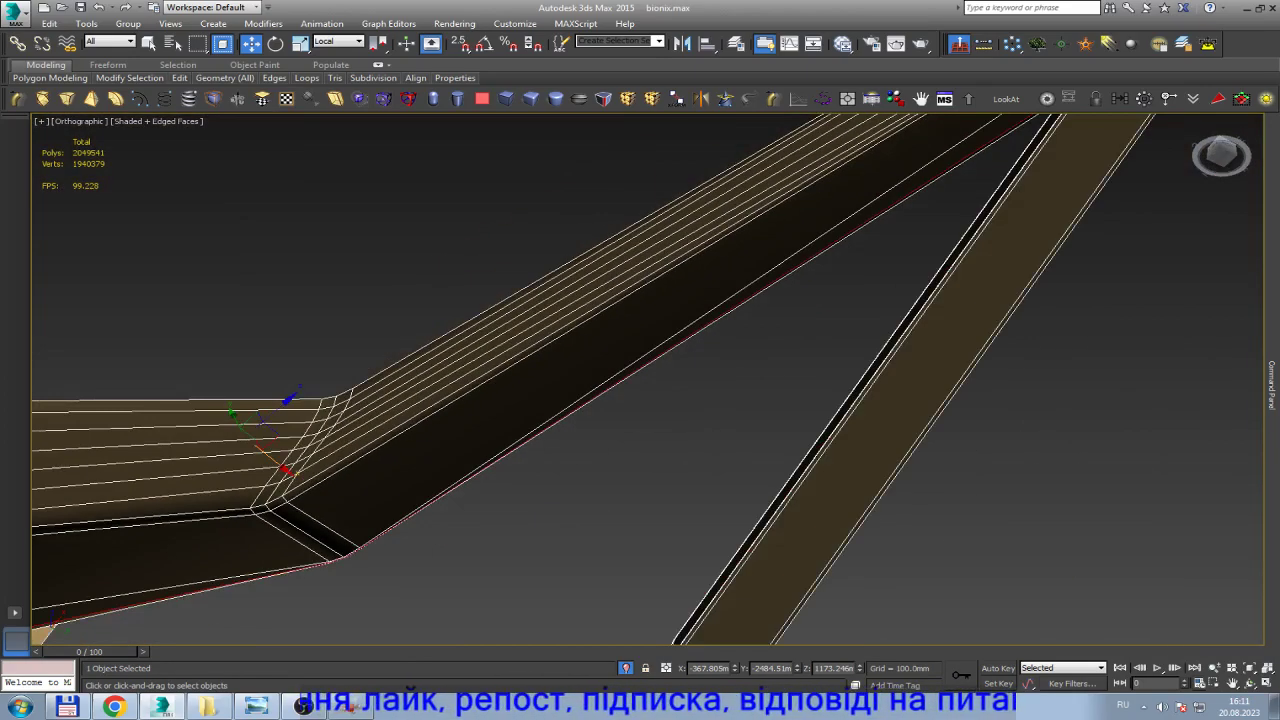
scroll(300, 420, "down", 4)
scroll(310, 425, "up", 4)
scroll(300, 470, "down", 3)
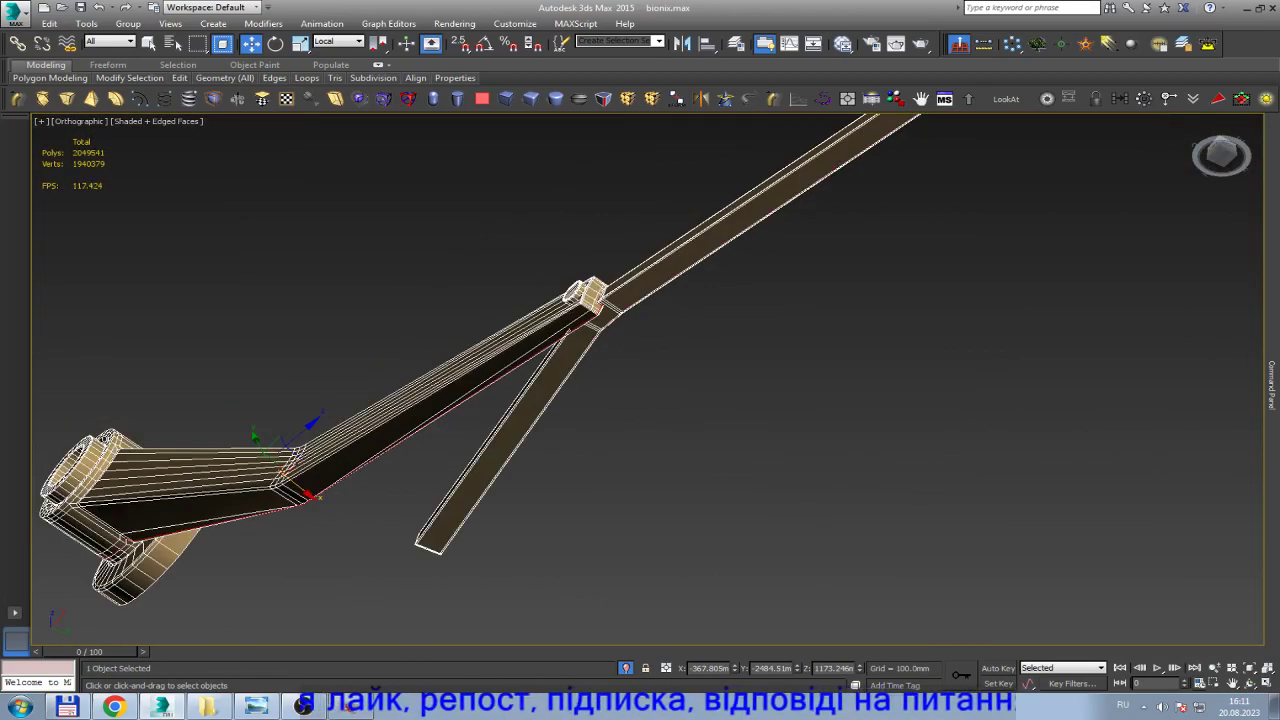
scroll(290, 440, "down", 2)
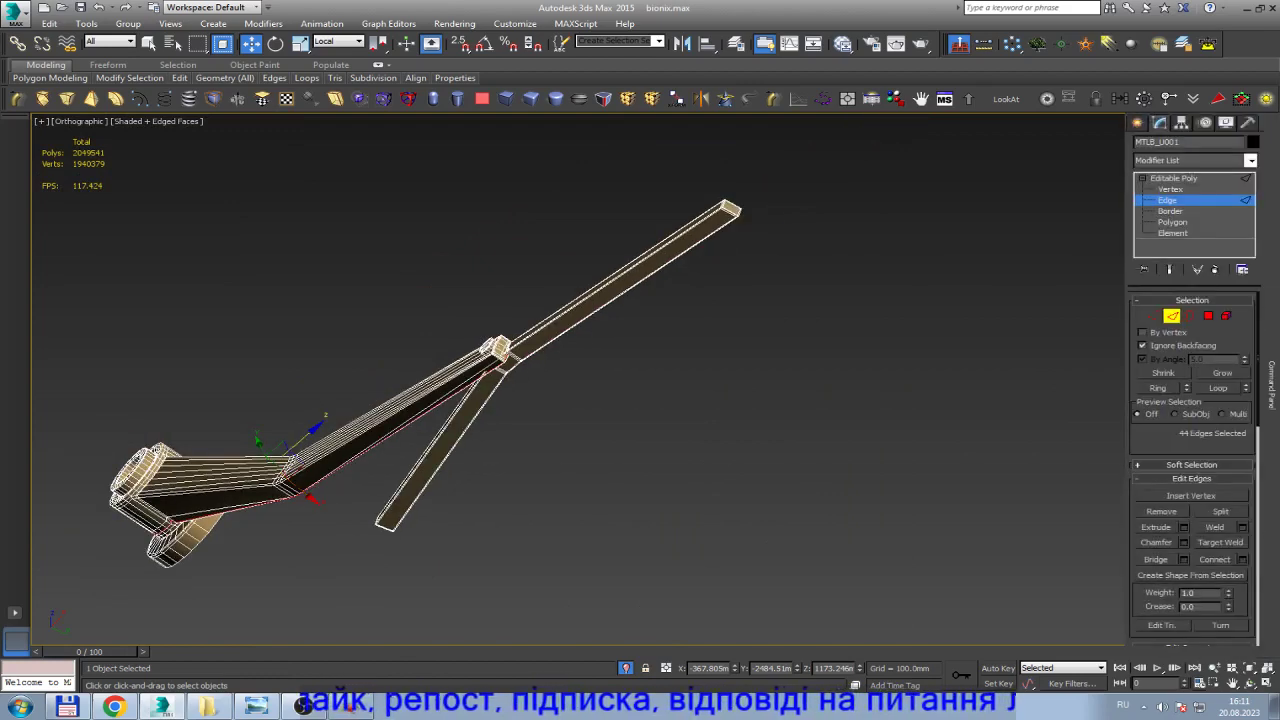
Insert a new edge loop across the ring's dark band using Ring and Connect on its edges.
key("ctrl+r")
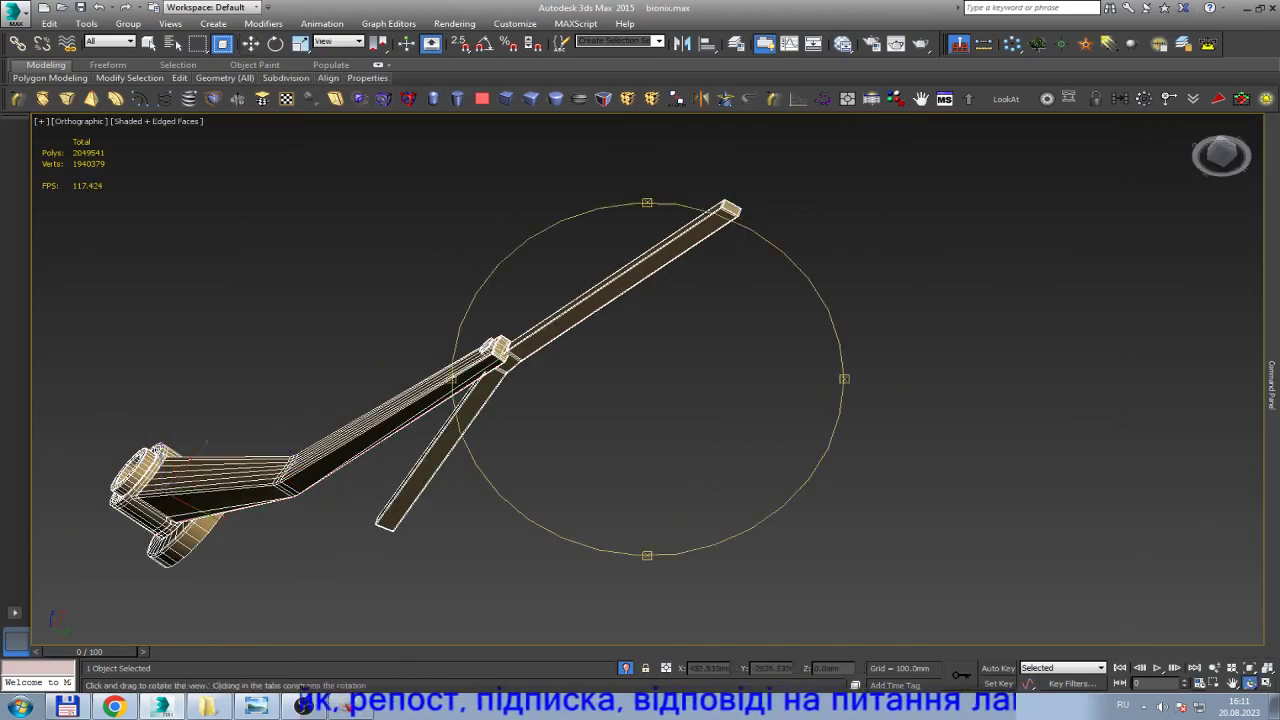
left_click_drag(205, 443, 276, 538)
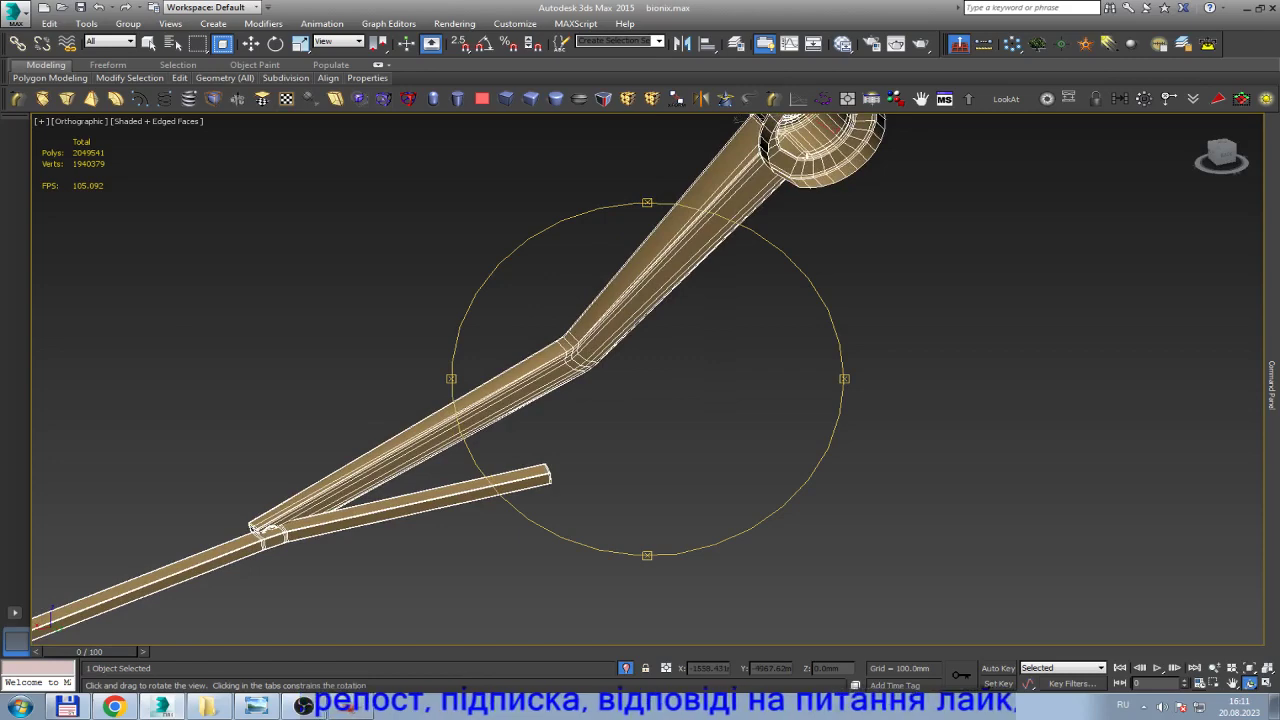
left_click_drag(700, 300, 560, 380)
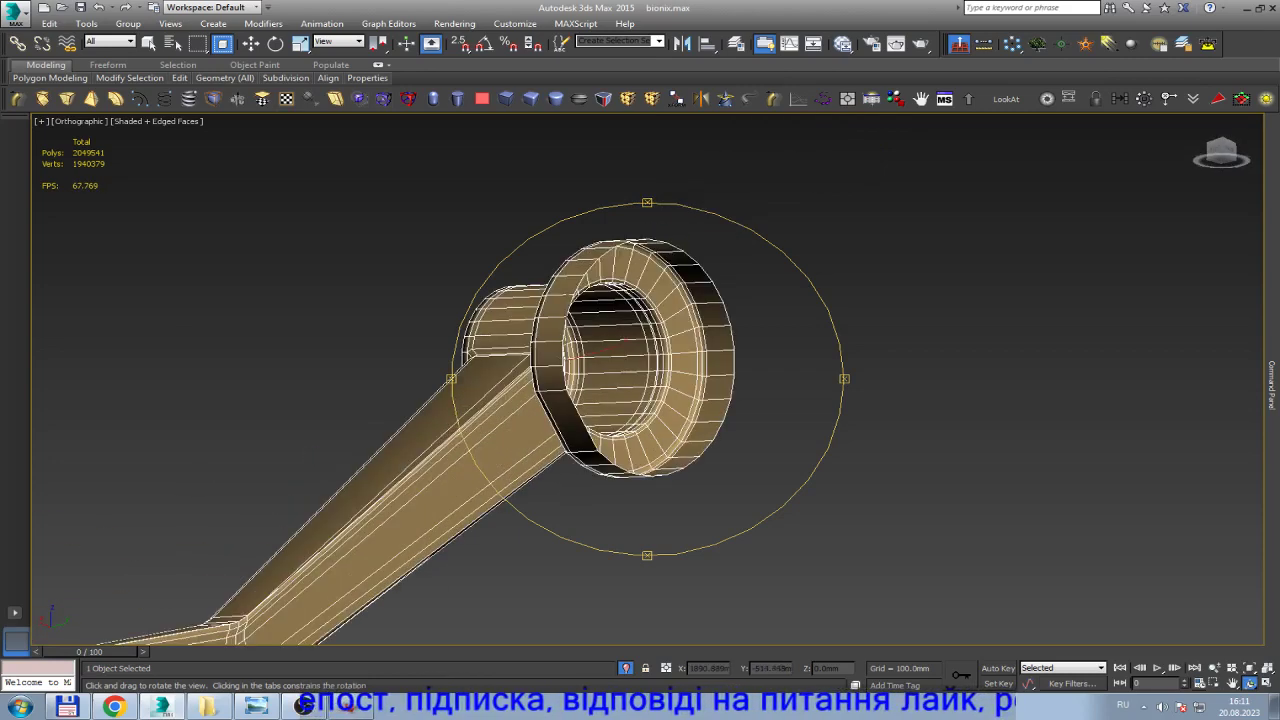
scroll(537, 170, "up", 5)
key("w")
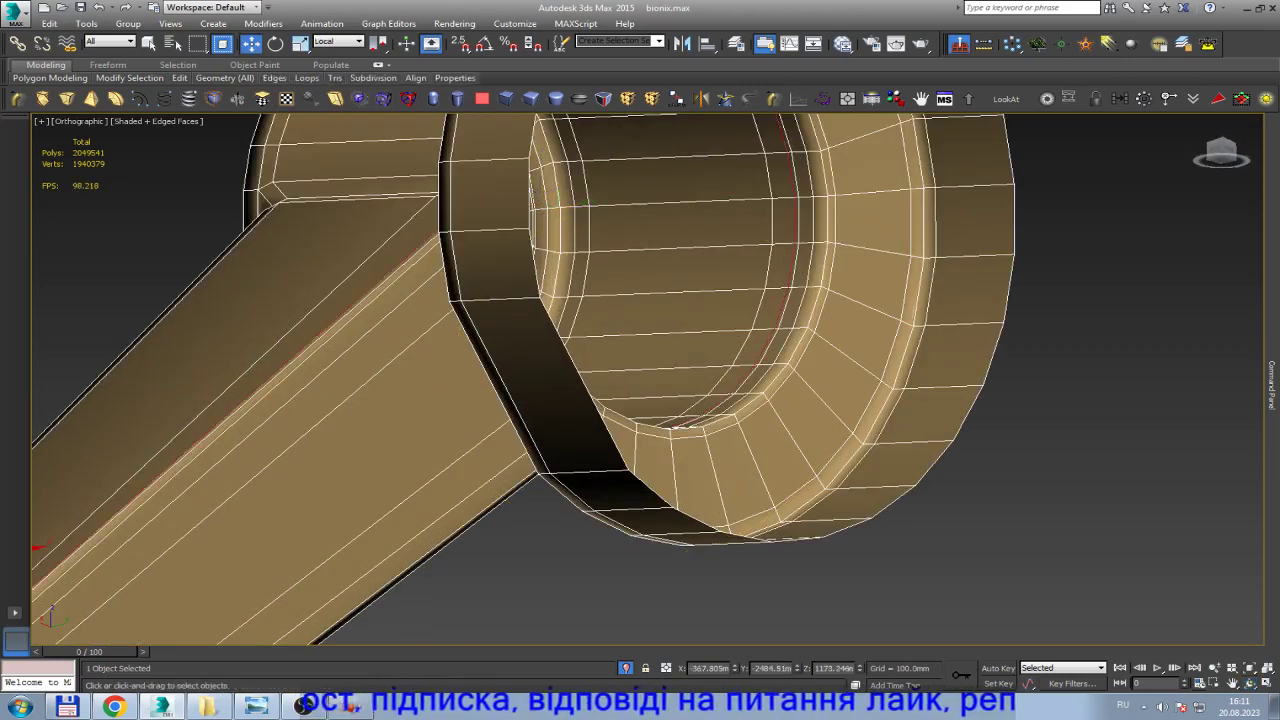
left_click(598, 405)
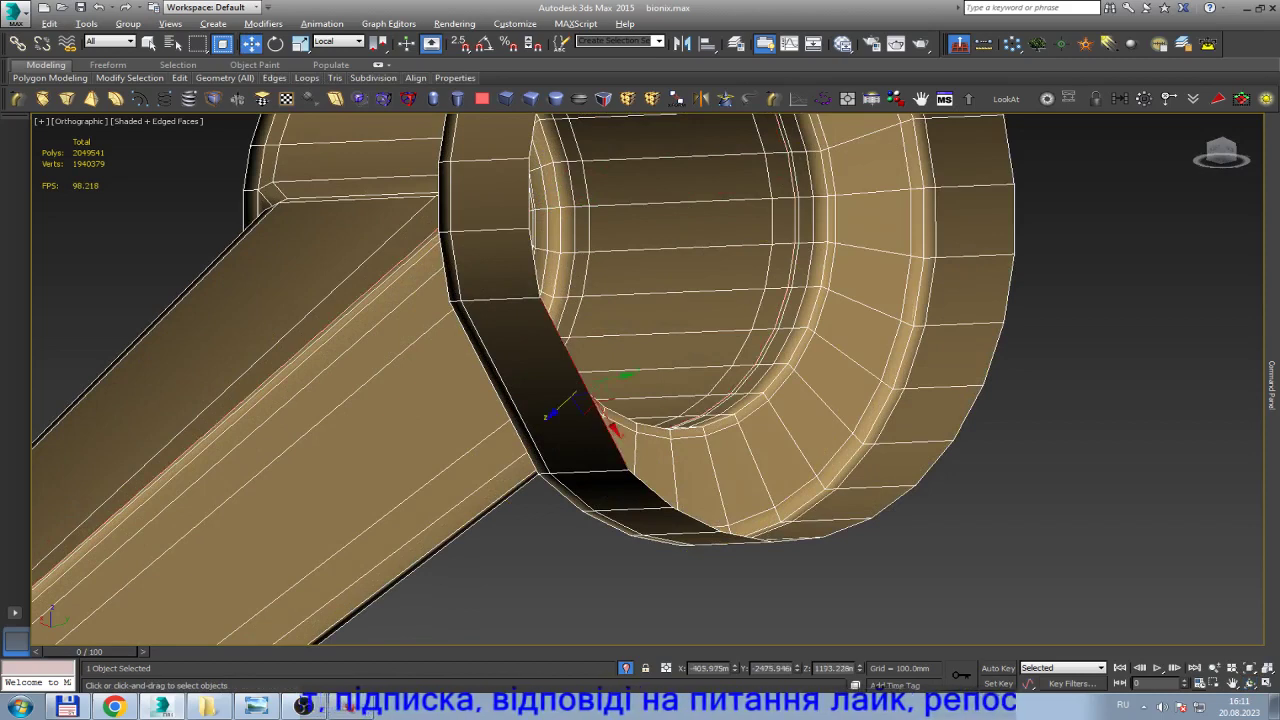
left_click(580, 386)
left_click(576, 384)
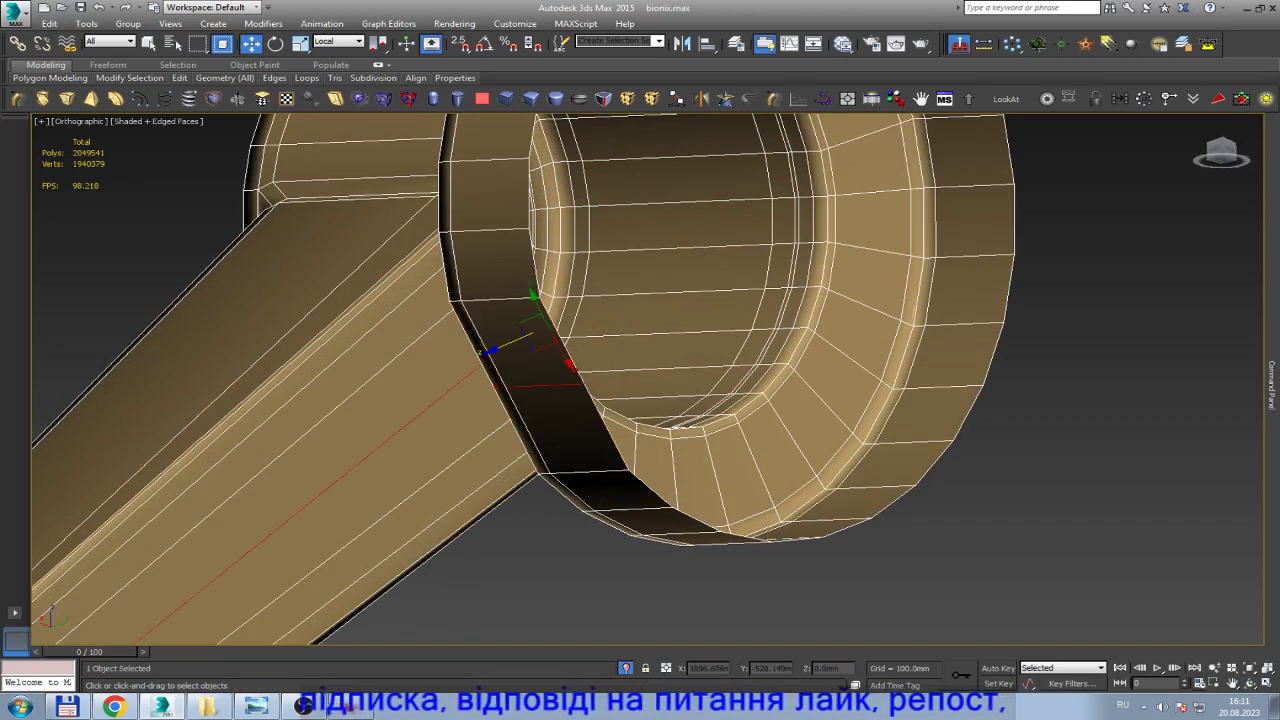
key("alt+r")
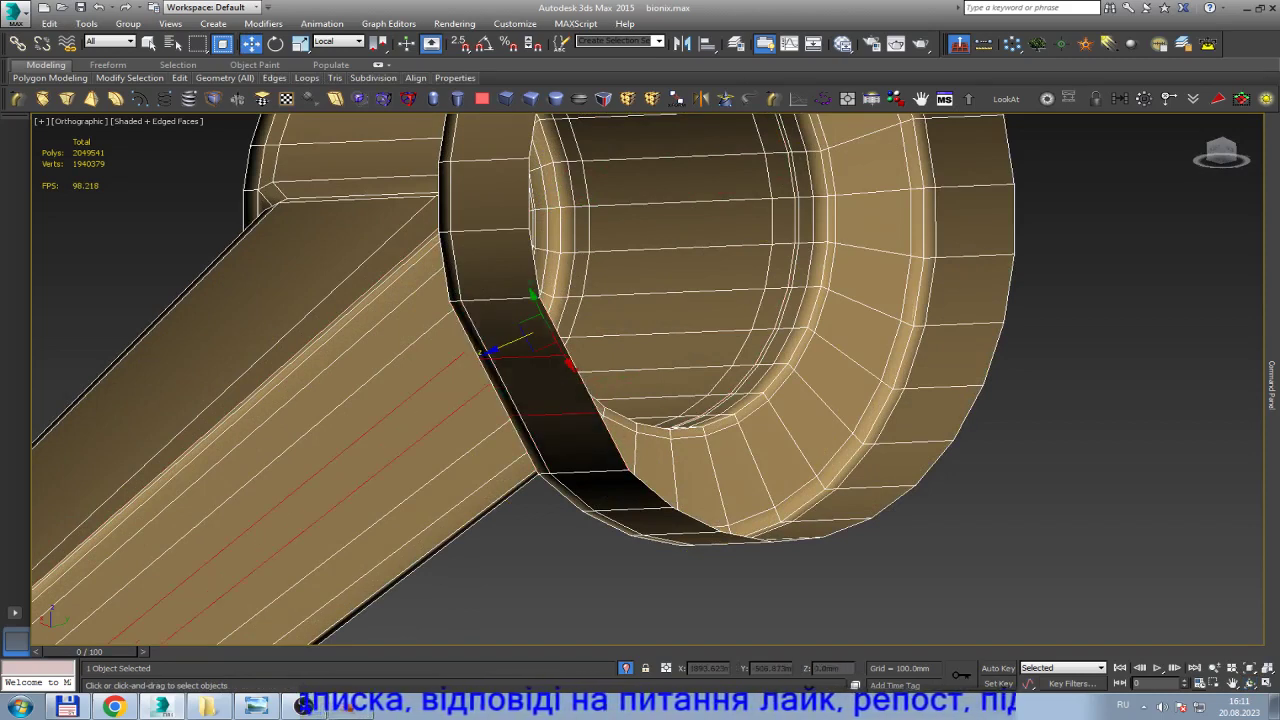
key("ctrl+shift+e")
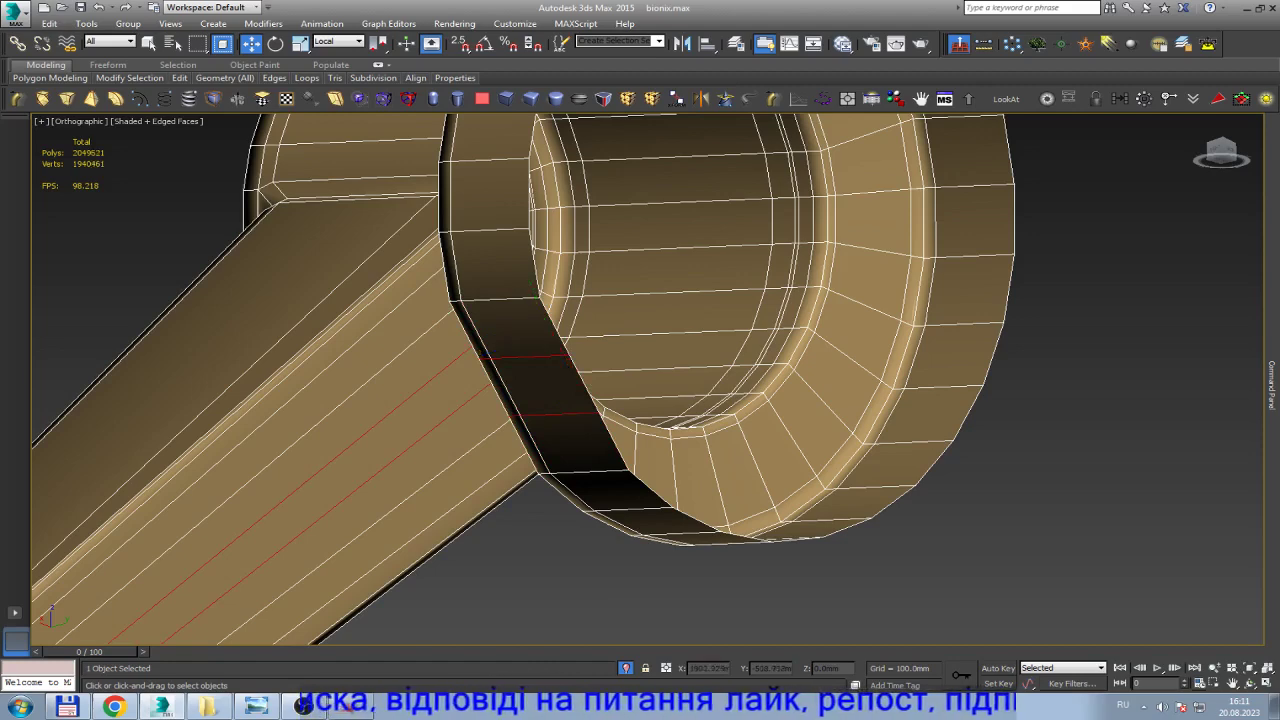
Shift the edge loop at the bar's lower bend to reshape the bevel.
scroll(545, 365, "up", 4)
scroll(545, 365, "up", 2)
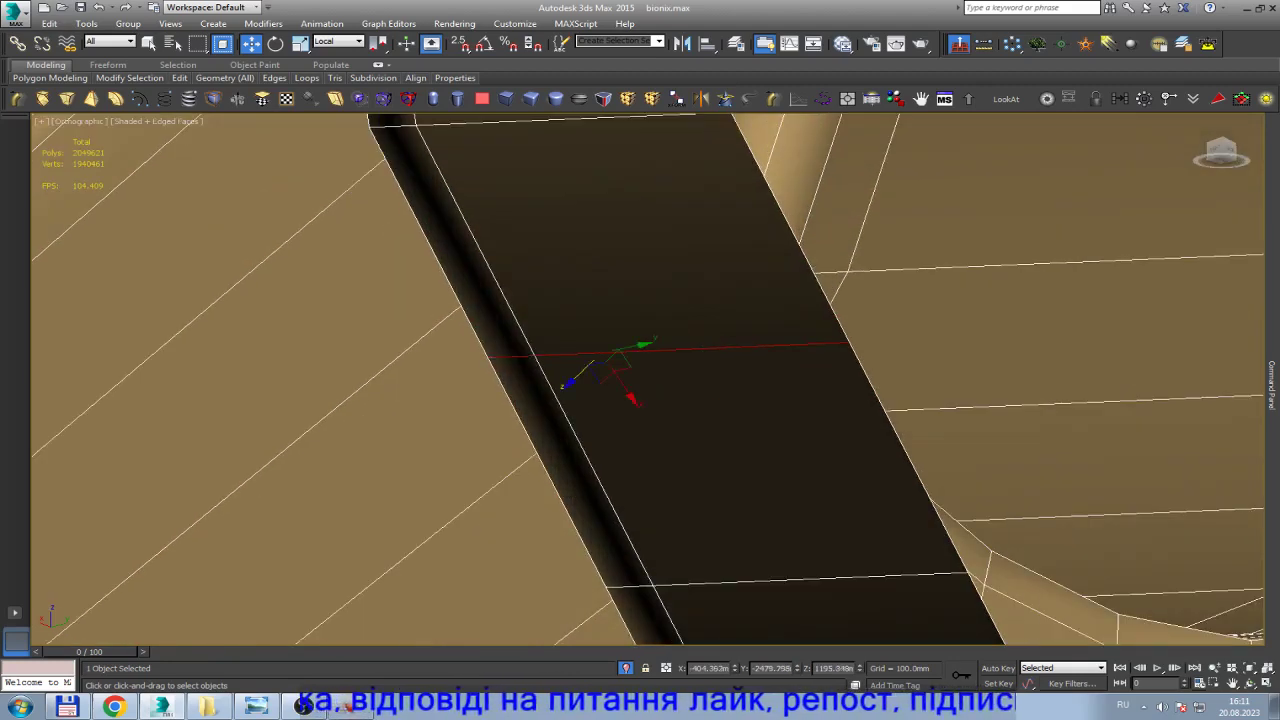
scroll(545, 365, "down", 2)
left_click(650, 469)
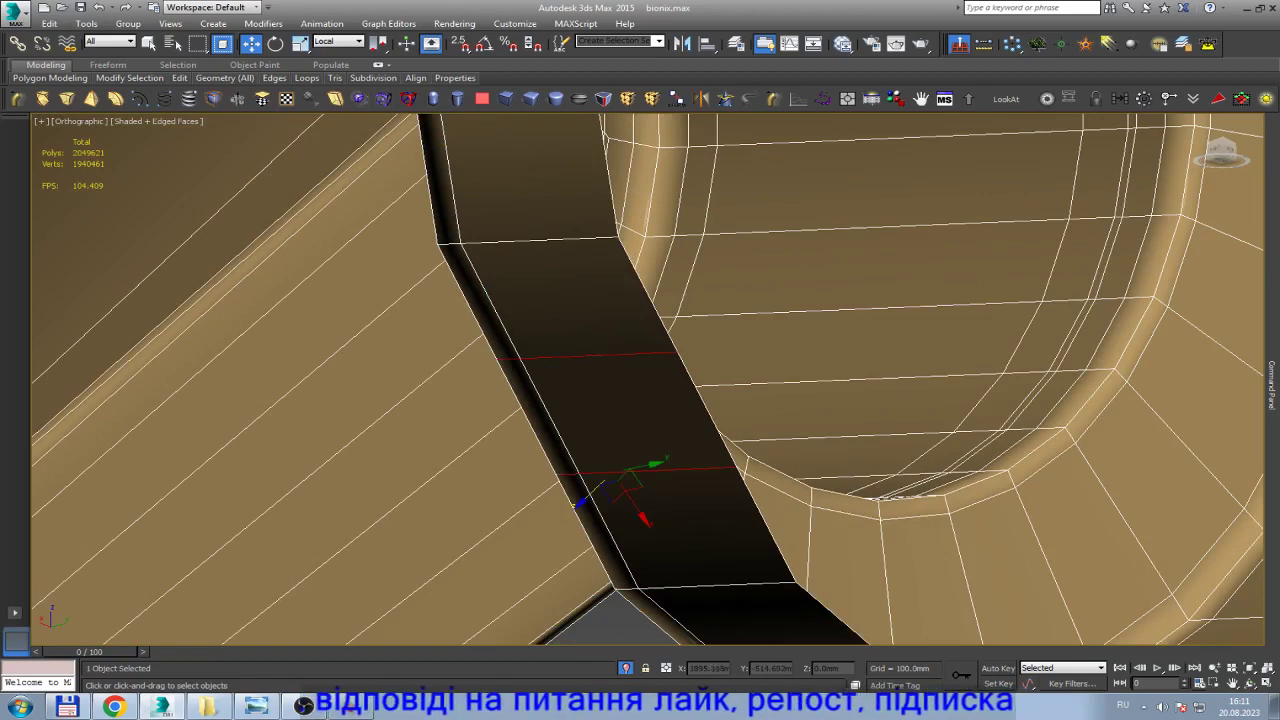
middle_click_drag(640, 470, 700, 380, "alt")
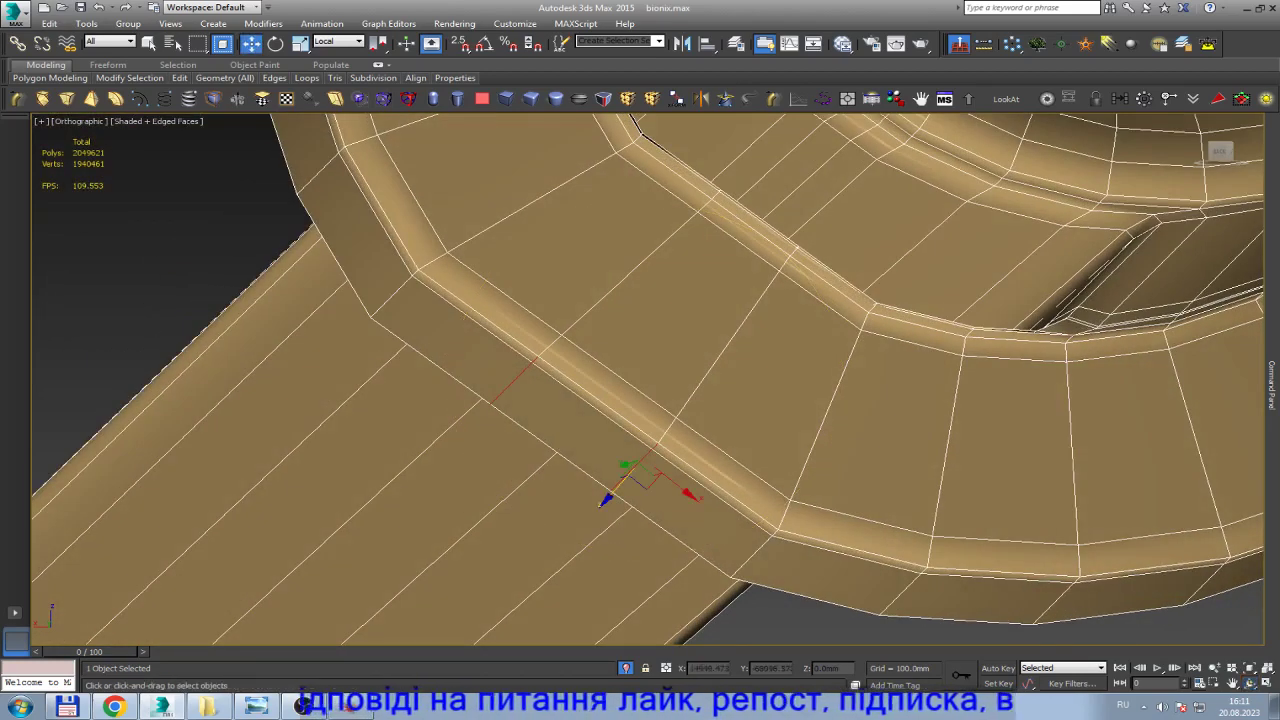
left_click_drag(612, 490, 590, 527)
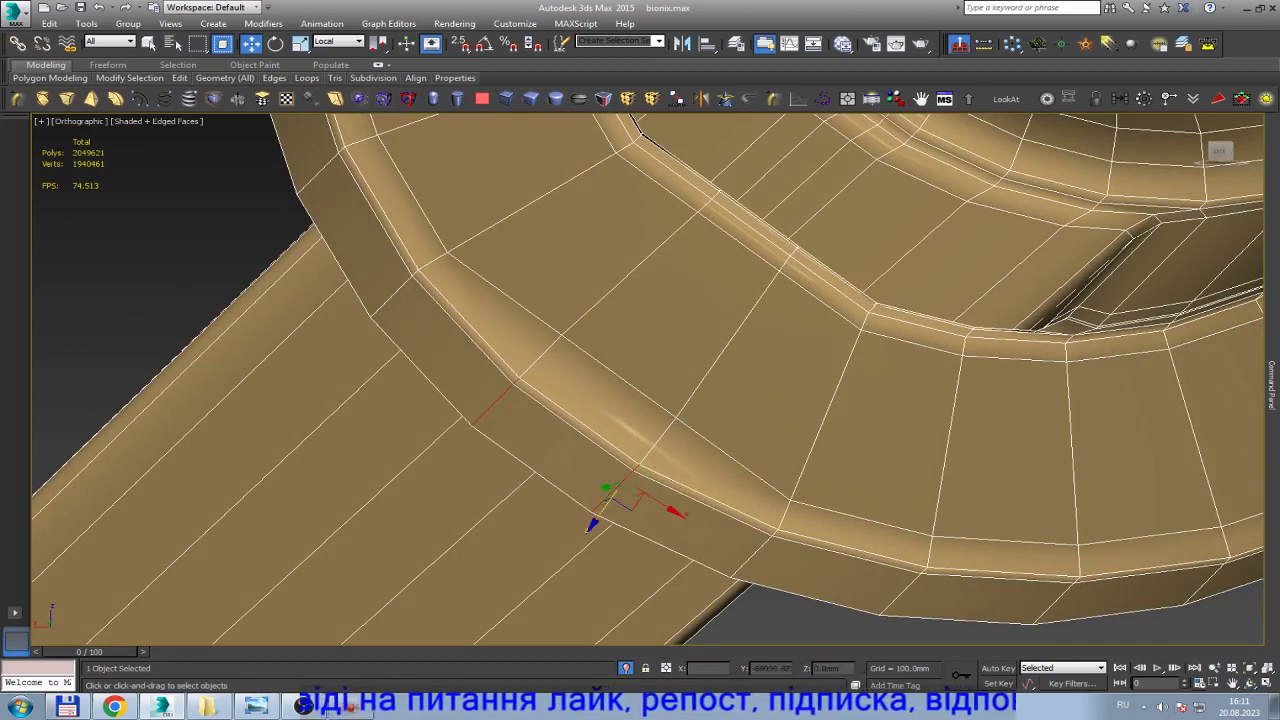
Move a vertex on the ring's edge into place, checking it in wireframe.
left_click(590, 527)
key("1")
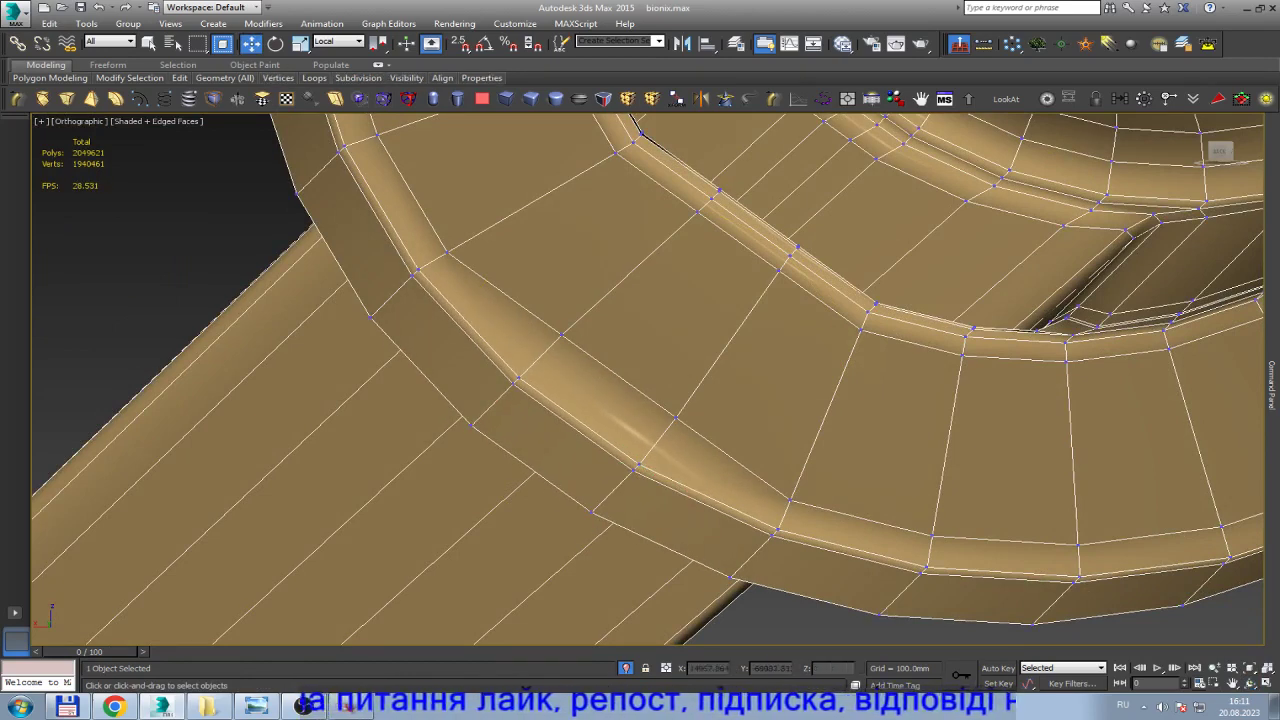
left_click(591, 512)
mouse_move(590, 510)
middle_mouse_down("alt")
mouse_move(667, 519)
mouse_move(655, 502)
middle_mouse_up("alt")
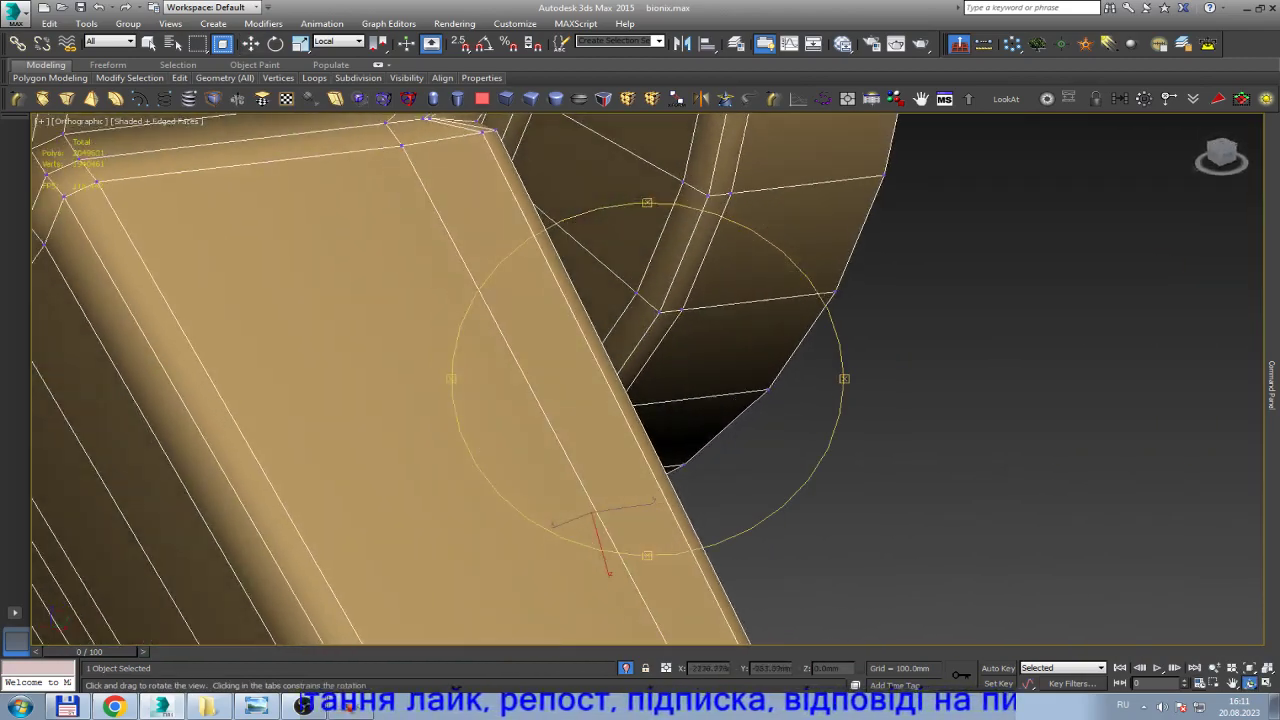
key("F3")
key("Escape")
mouse_move(598, 520)
left_mouse_down()
mouse_move(493, 440)
mouse_move(410, 488)
left_mouse_up()
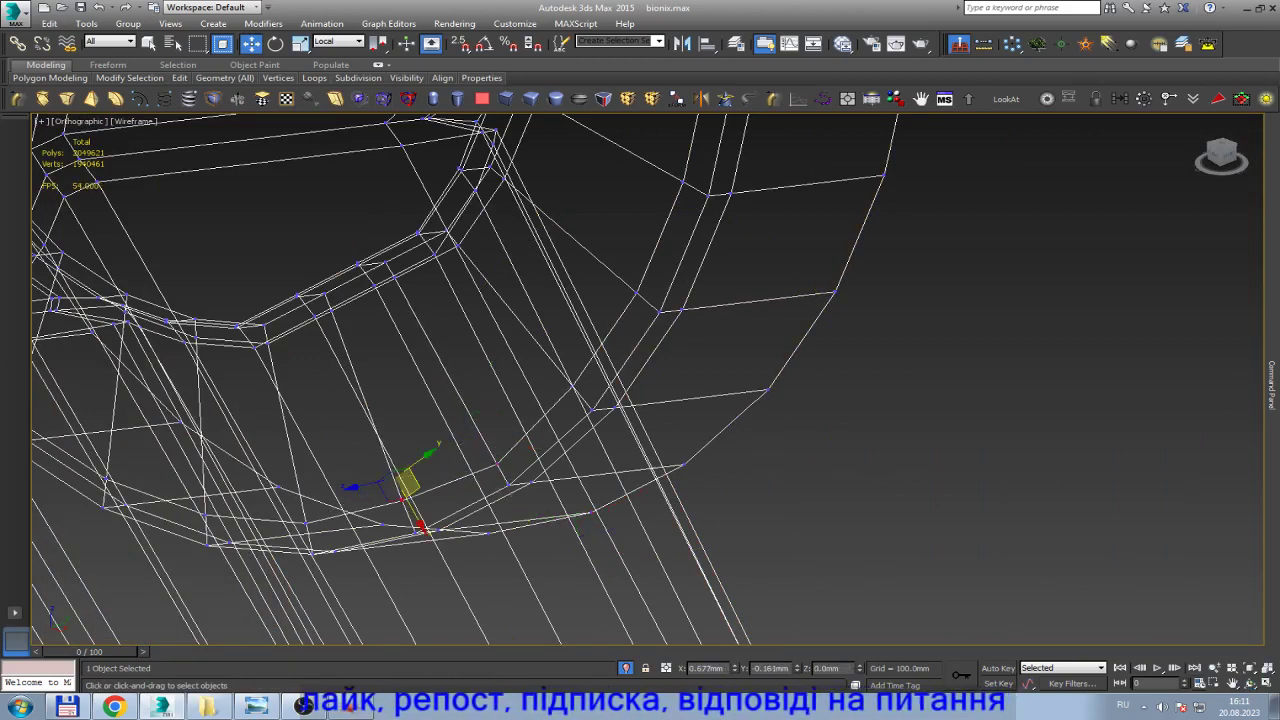
scroll(410, 488, "down", 5)
Leave vertex editing, return to shaded display, and unhide all hidden objects.
left_click(1272, 380)
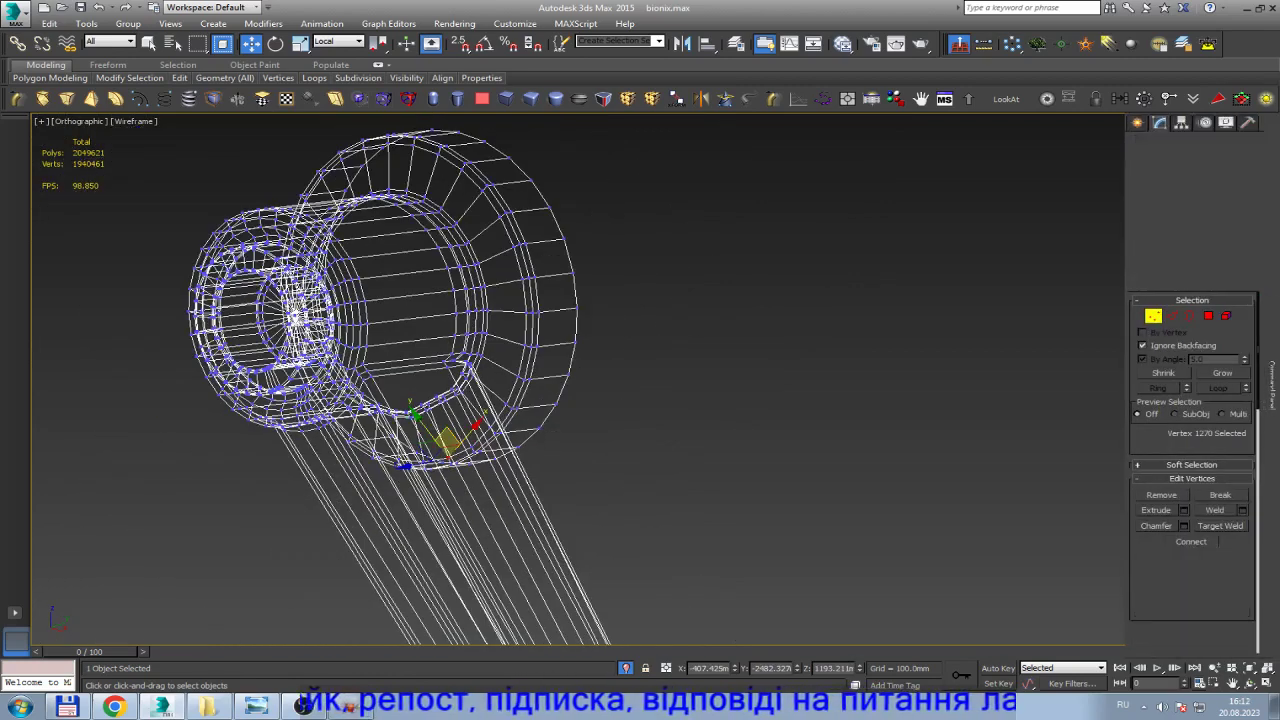
left_click(1162, 177)
scroll(847, 316, "down", 4)
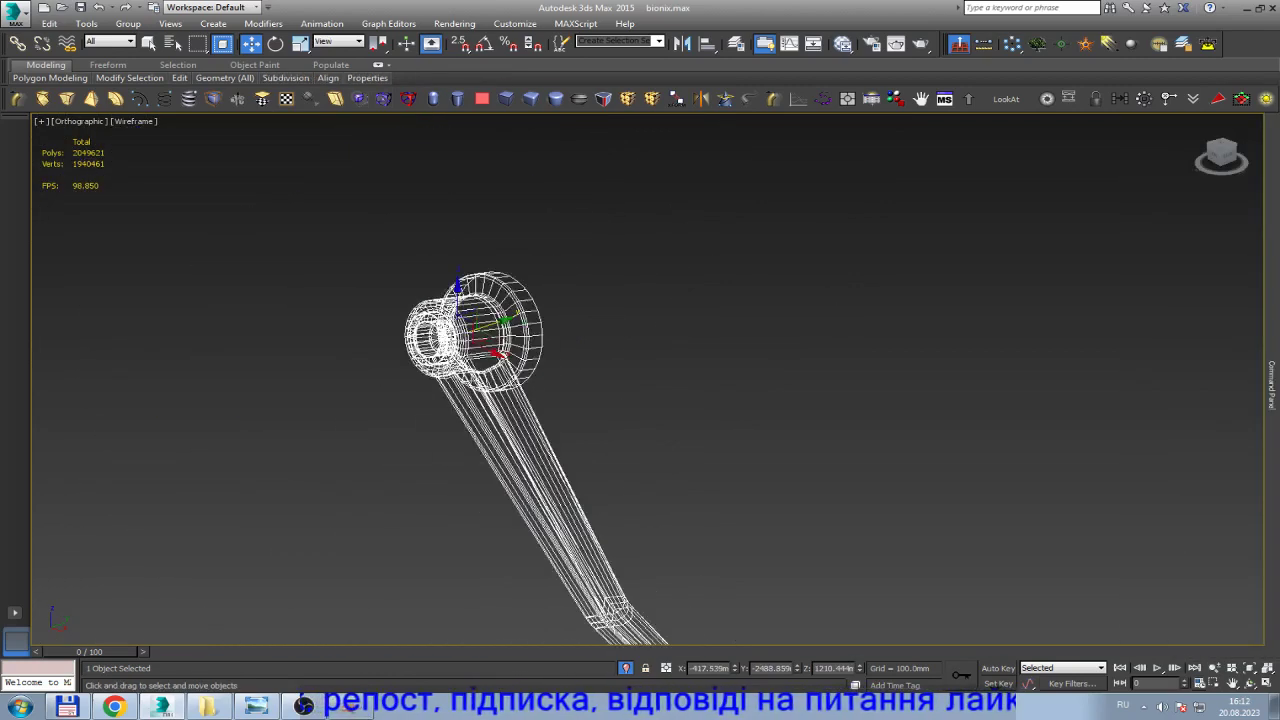
key("F3")
left_click(596, 416)
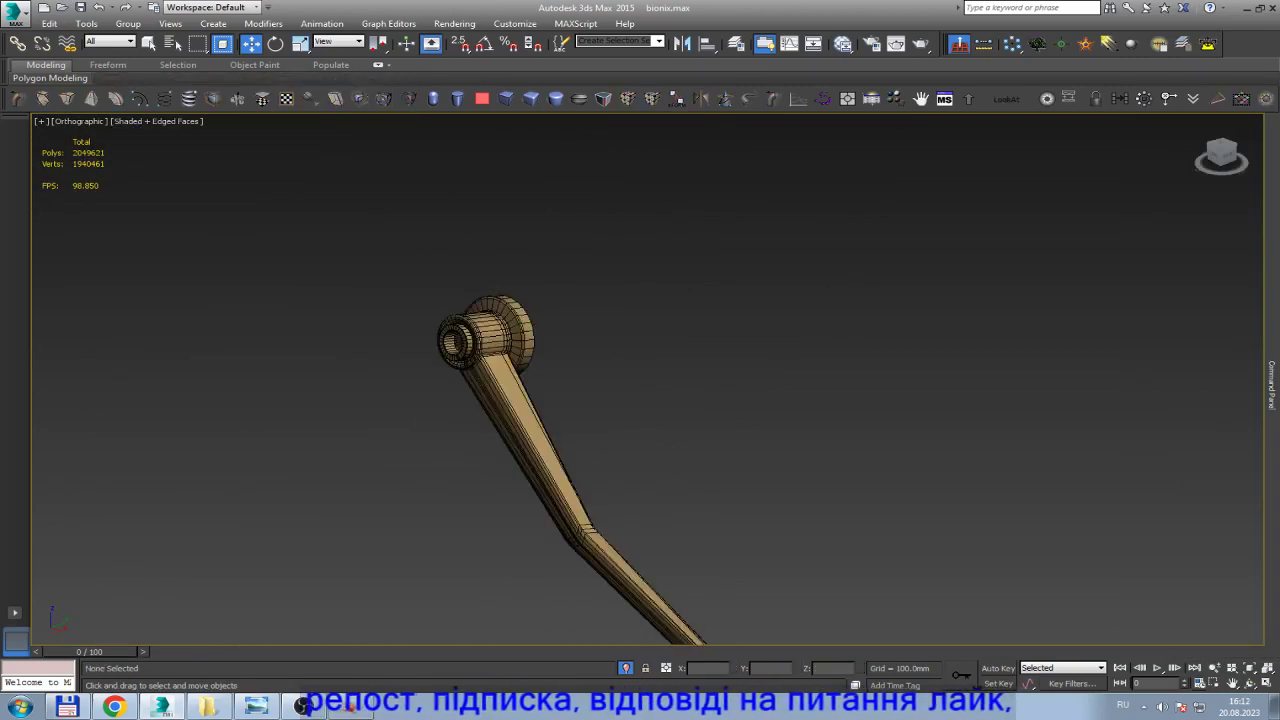
right_click(596, 416)
left_click(650, 370)
left_click(661, 392)
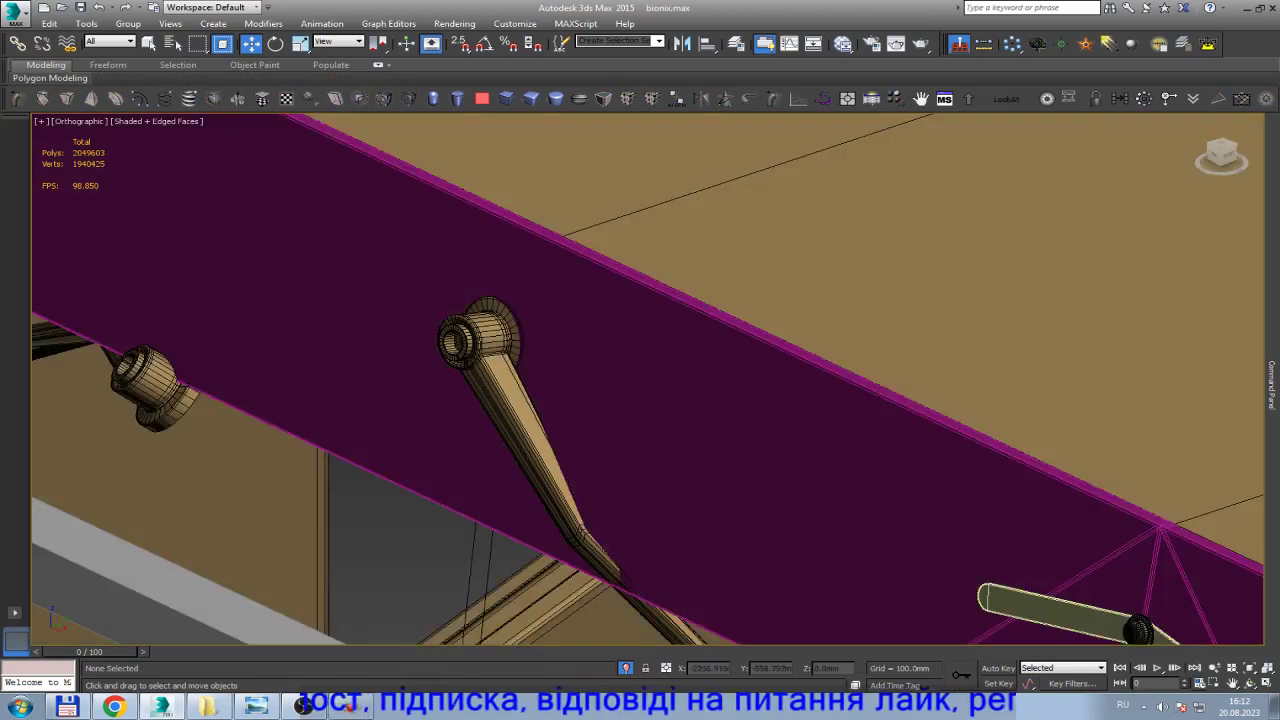
Delete the old dark arm and reselect the bent arm.
left_click(575, 530)
middle_click_drag(575, 530, 700, 503, "alt")
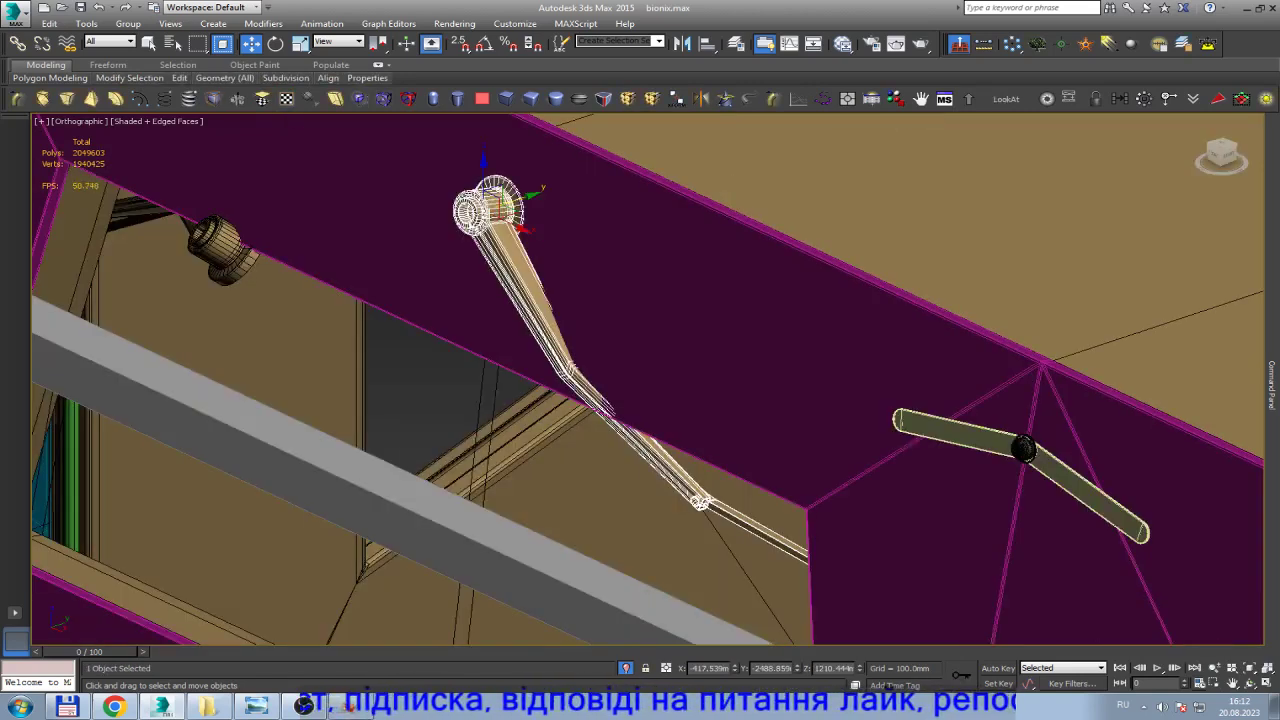
scroll(700, 503, "down", 3)
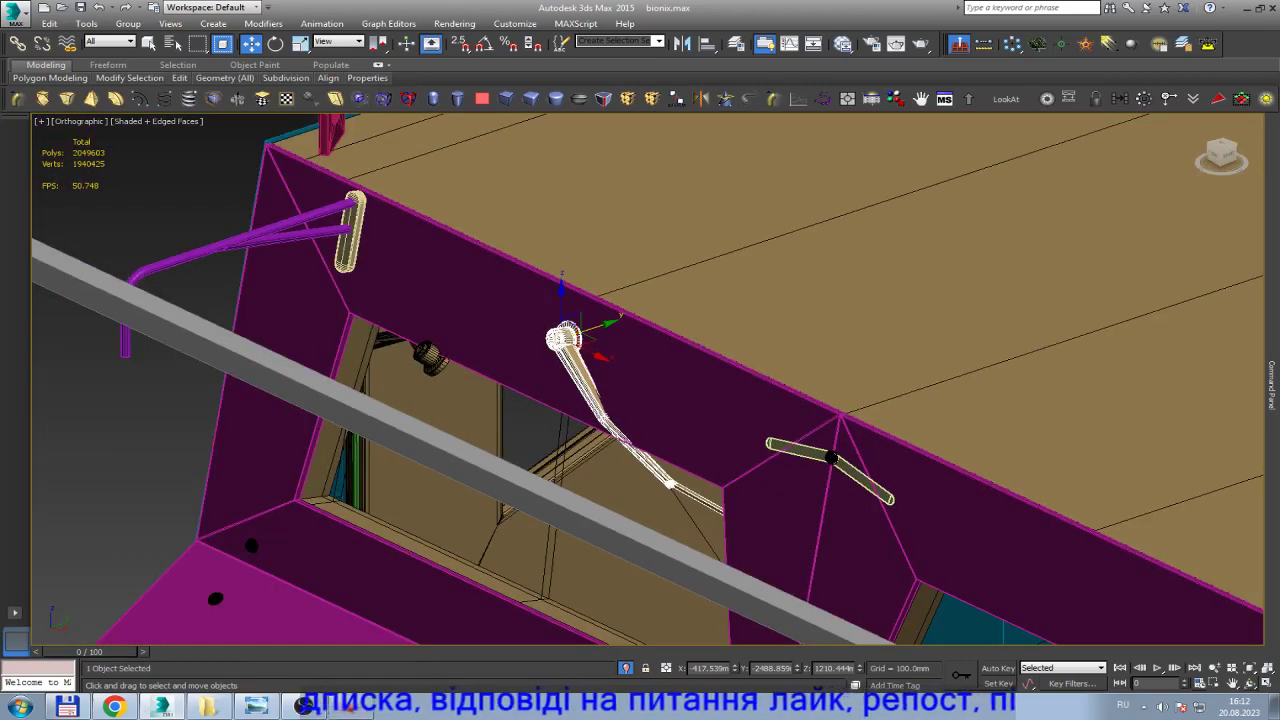
middle_click_drag(700, 503, 700, 430, "alt")
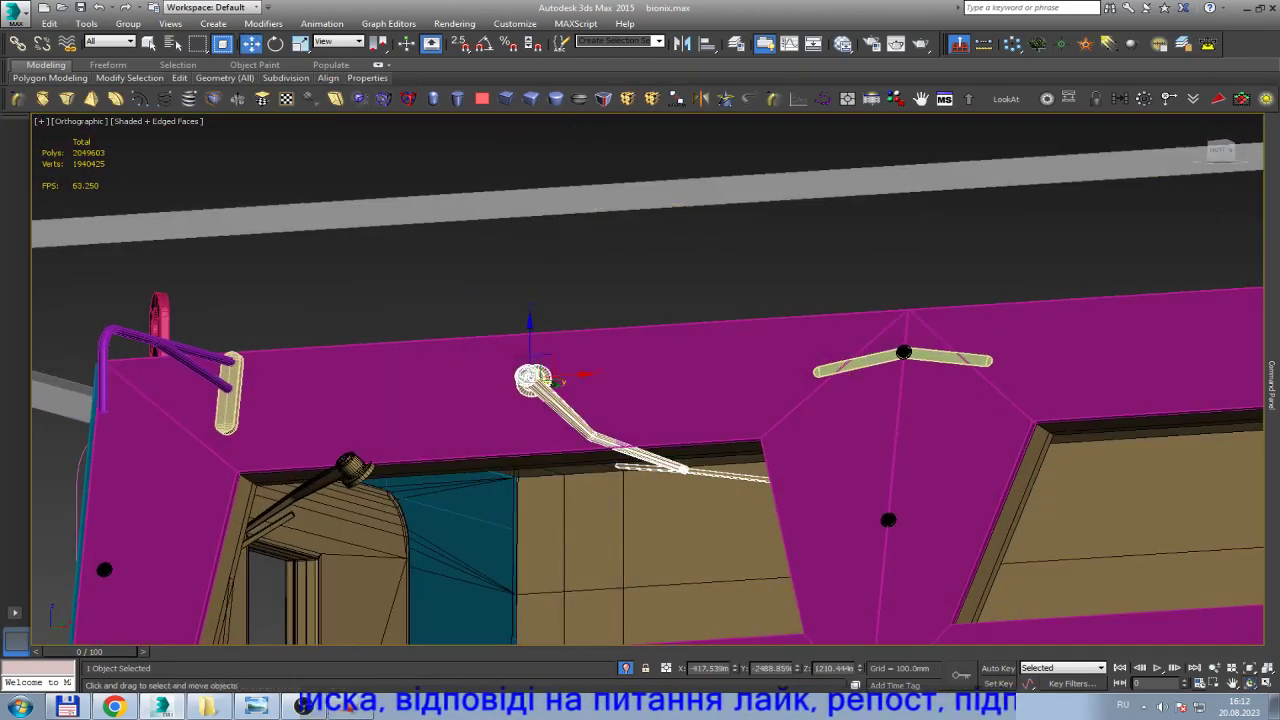
left_click(350, 468)
key("Delete")
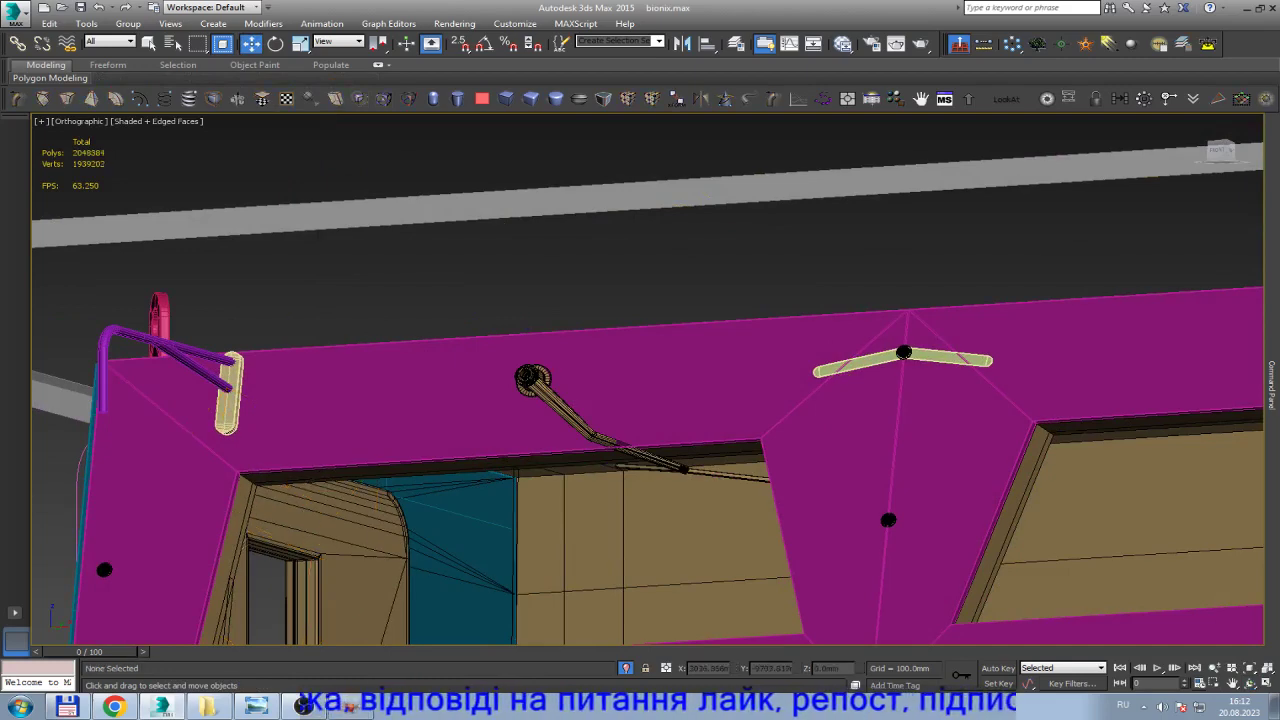
left_click(532, 378)
scroll(530, 378, "up", 3)
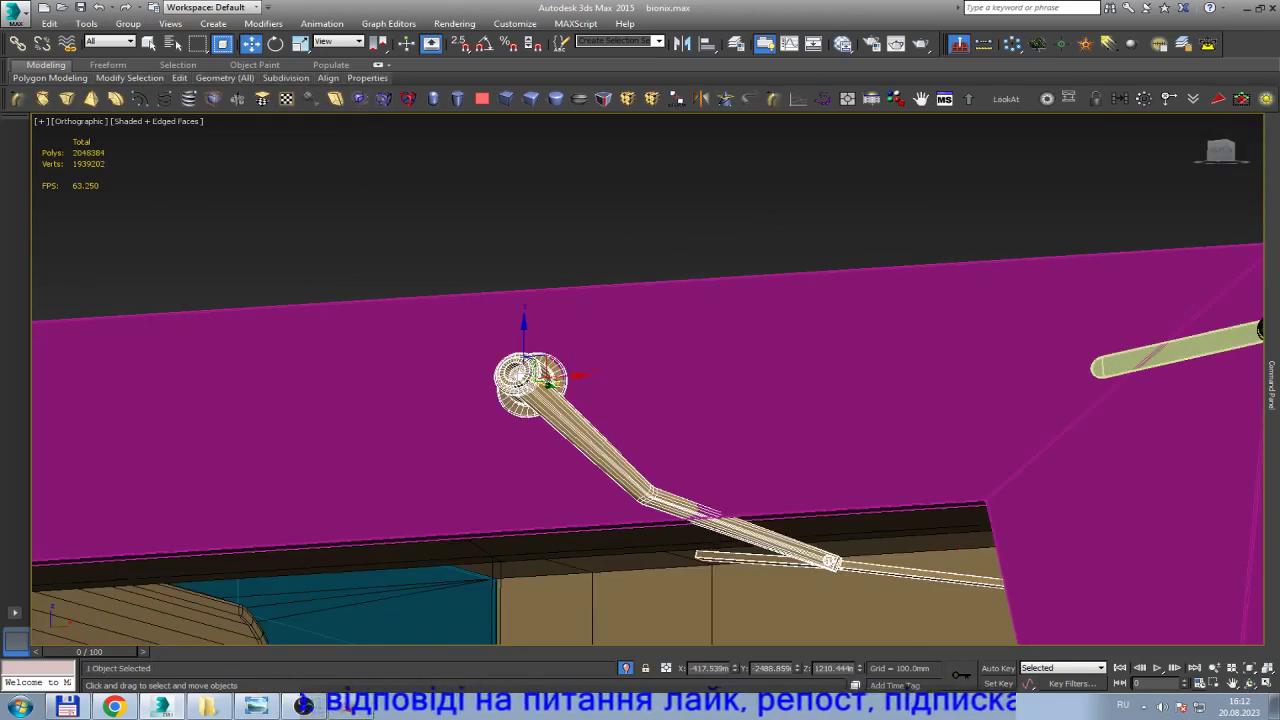
Enter the arm's vertex level in a front view and select its joint vertices.
key("1")
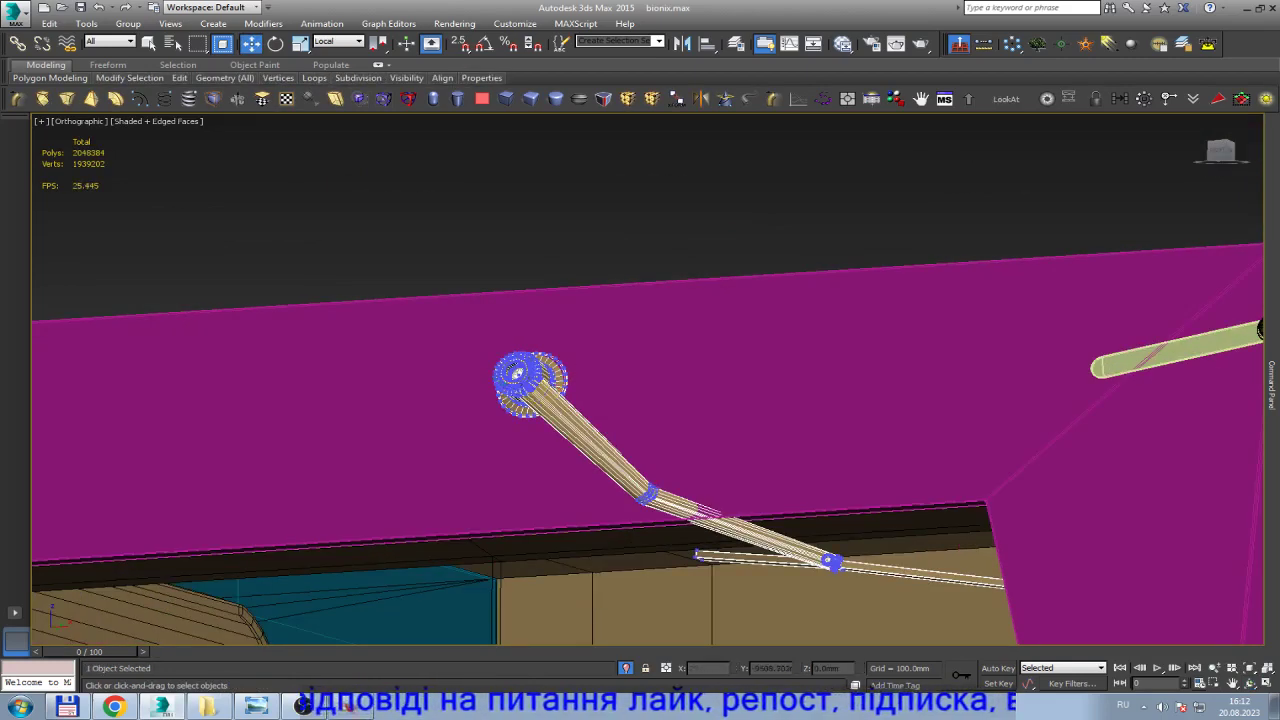
key("t")
key("shift+z")
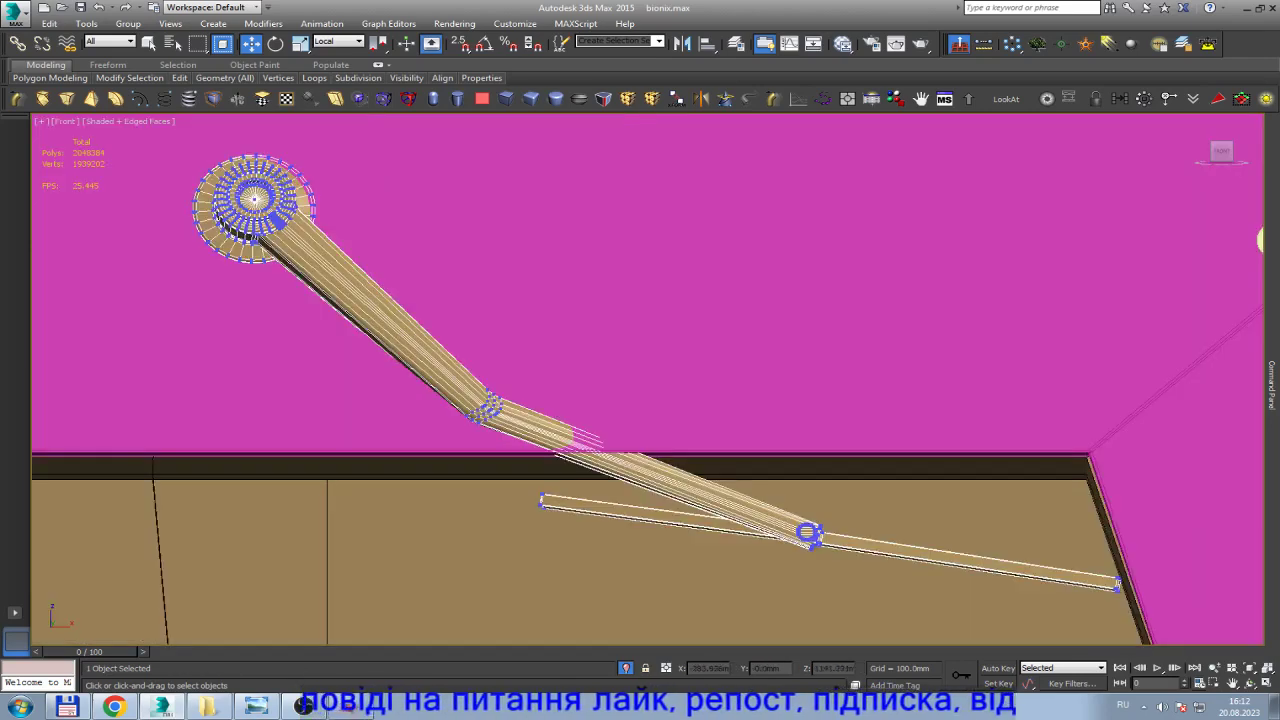
key("f")
left_click_drag(910, 506, 891, 449)
scroll(704, 450, "up", 2)
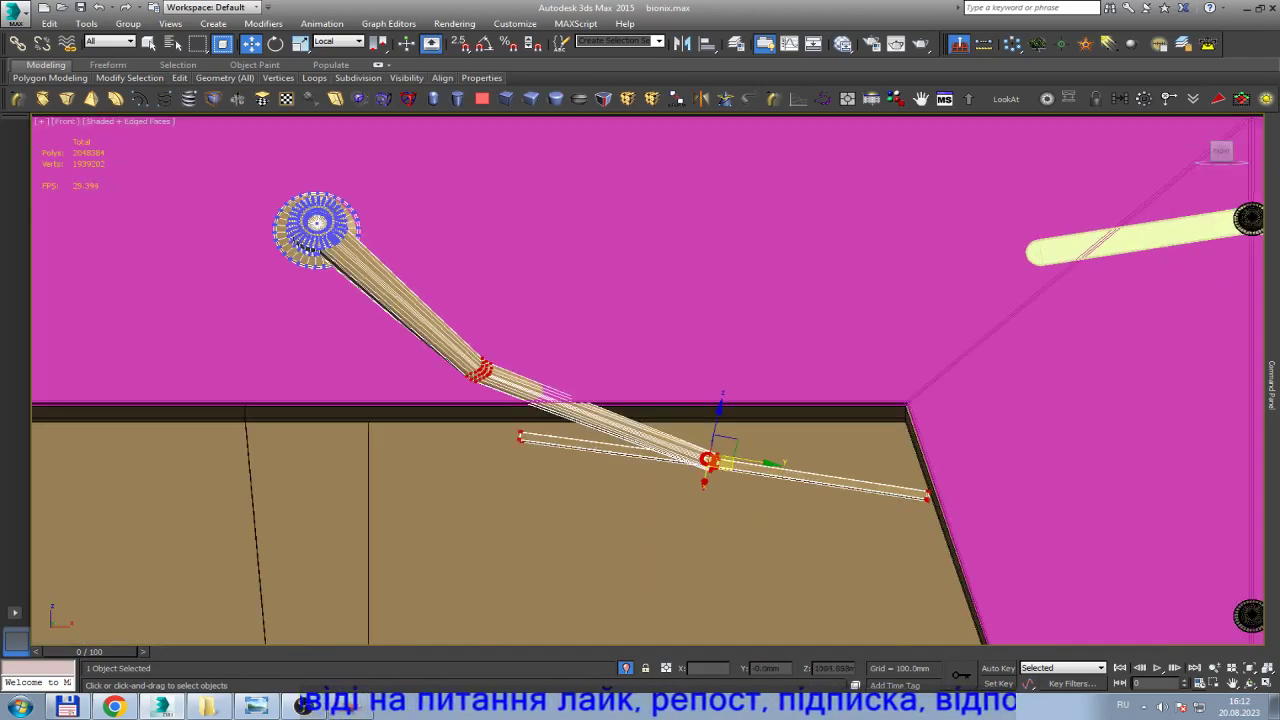
key("w")
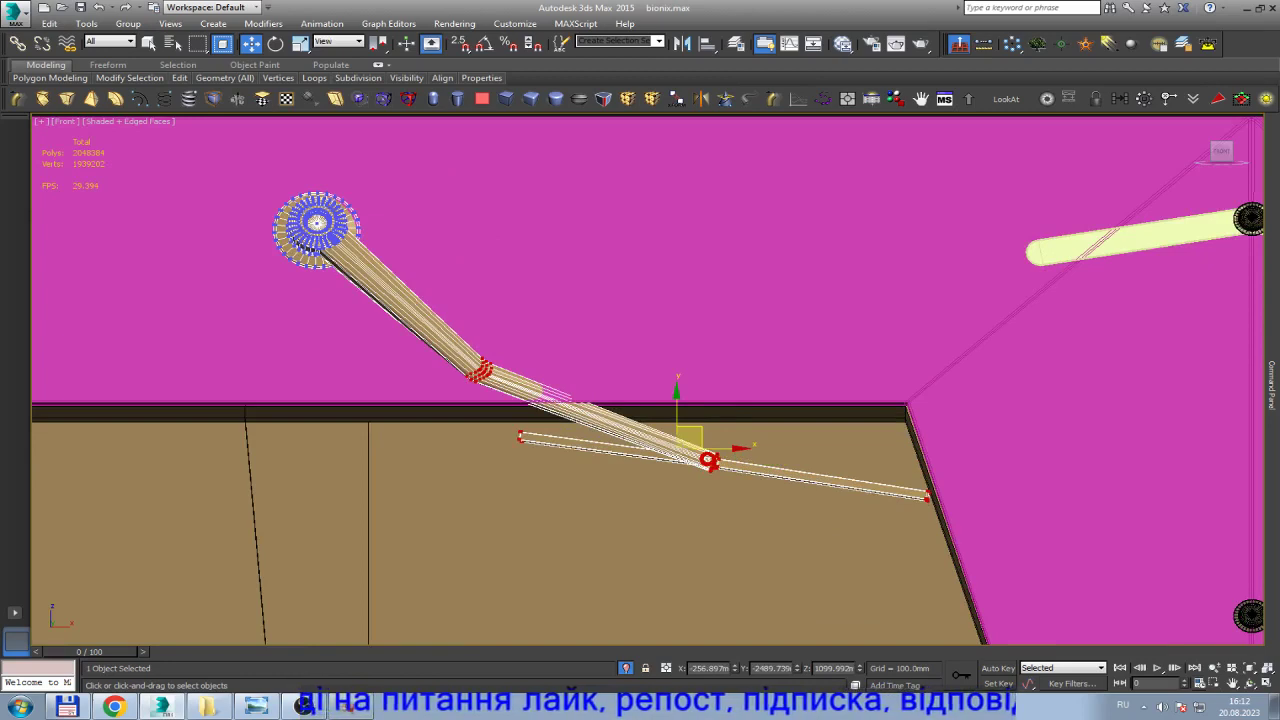
Reselect the vertices at both arm joints and lower them slightly.
left_click_drag(700, 452, 706, 490)
key("ctrl+z")
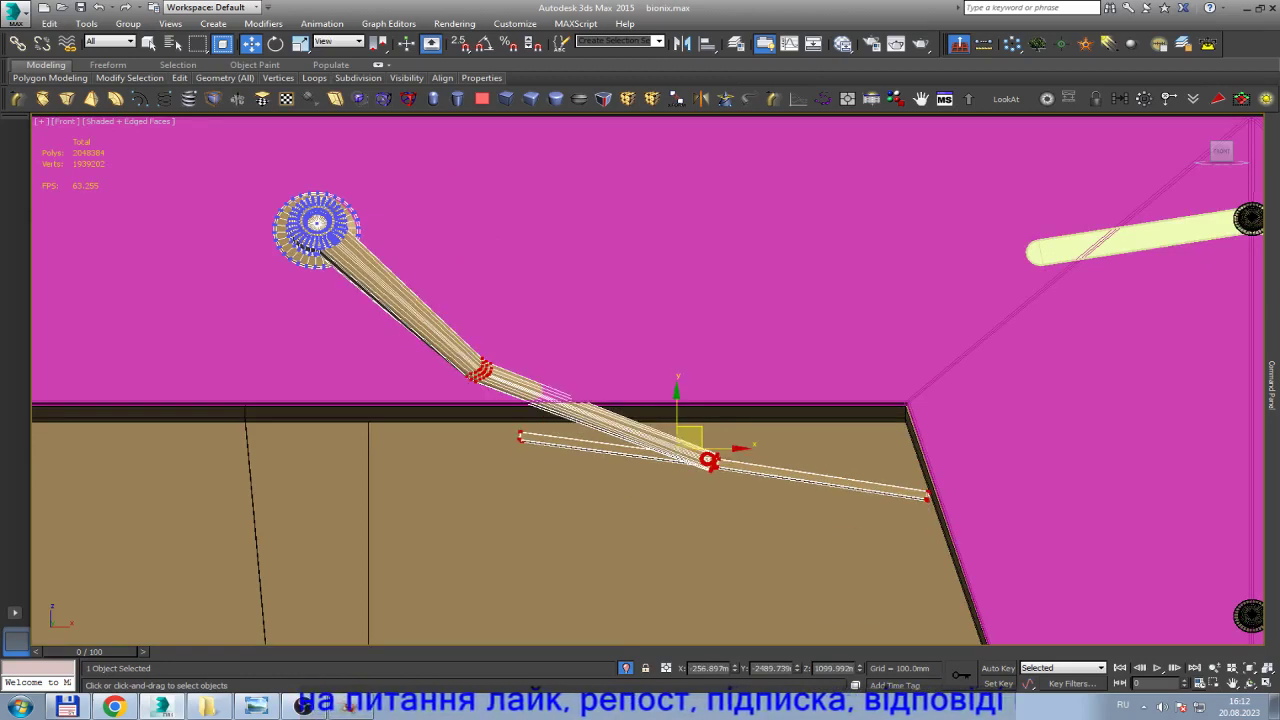
key("ctrl+d")
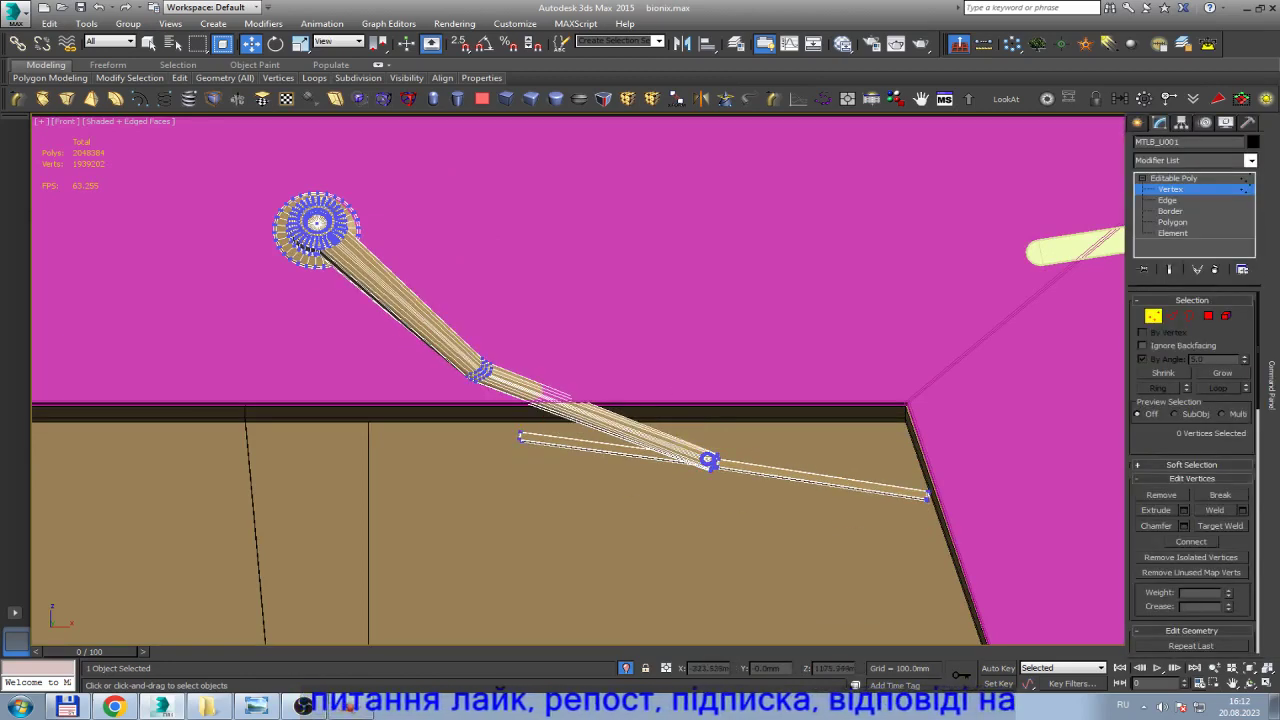
left_click_drag(1003, 532, 427, 314)
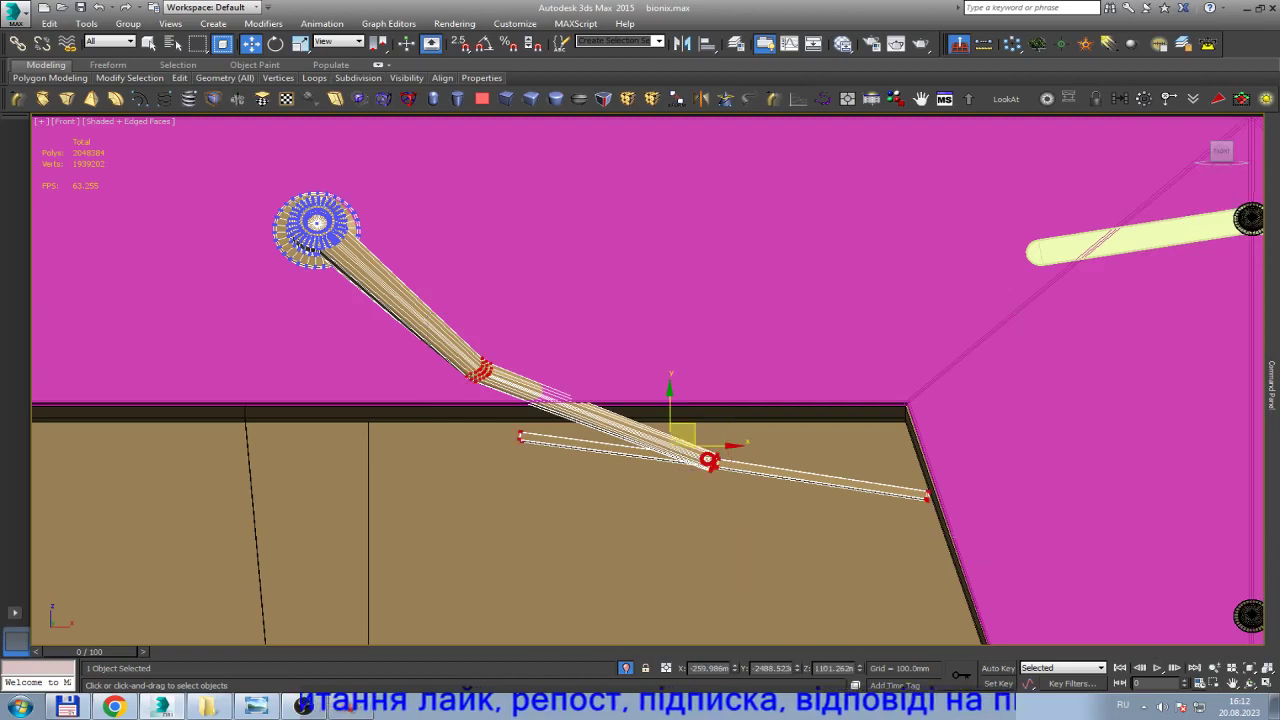
mouse_move(683, 436)
left_mouse_down()
mouse_move(683, 480)
mouse_move(690, 436)
left_mouse_up()
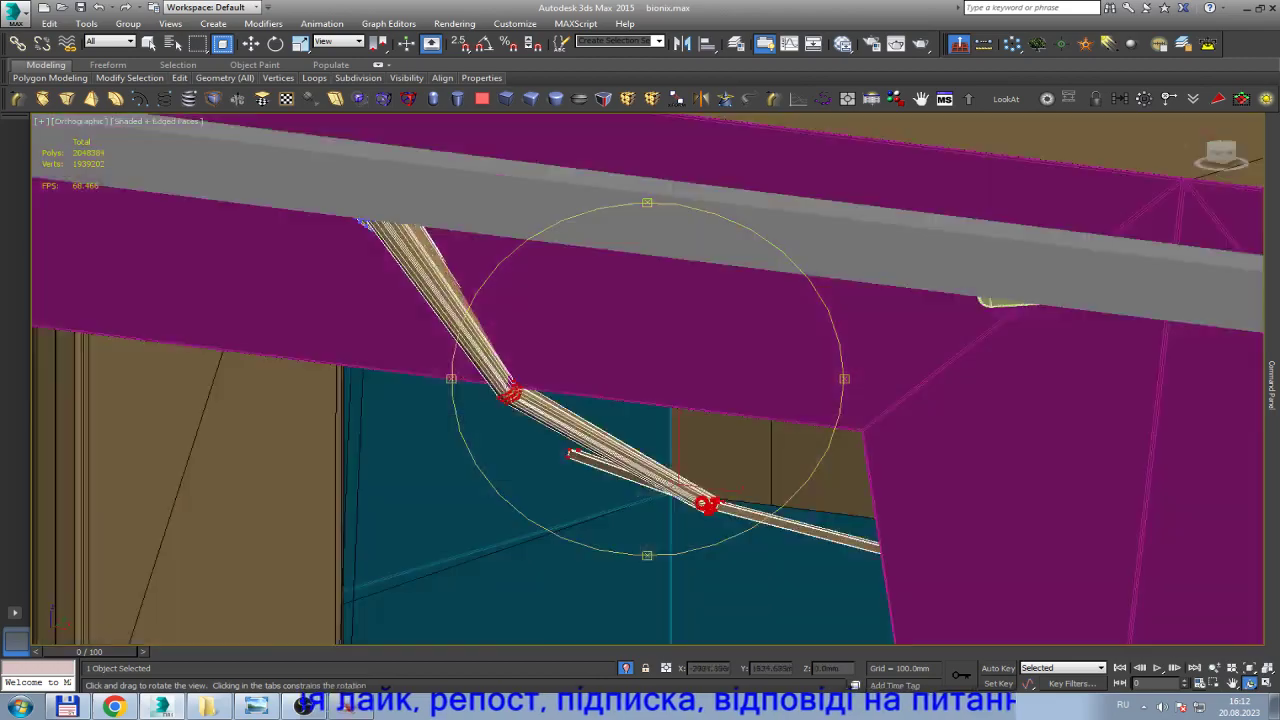
From a tilted view, select only the elbow joint's vertices and shift them to bend the arm.
middle_click_drag(640, 400, 700, 500, "alt")
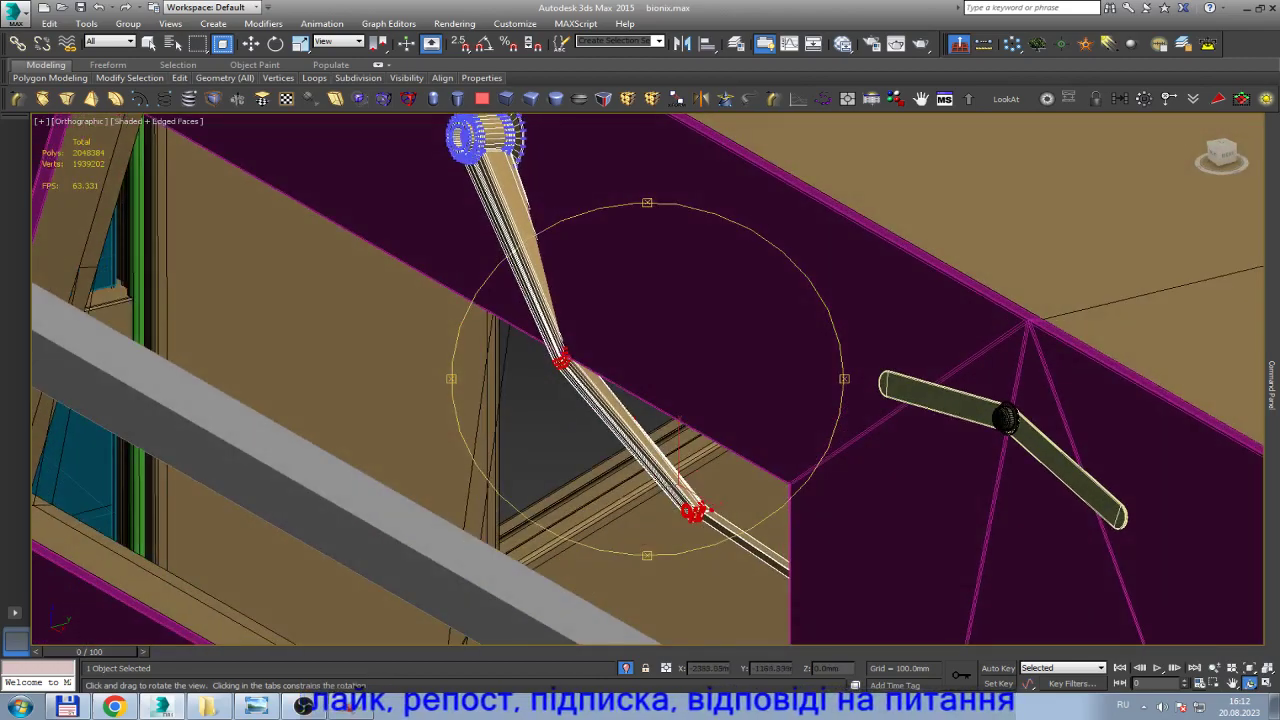
scroll(563, 360, "up", 5)
key("w")
left_click_drag(495, 282, 684, 400)
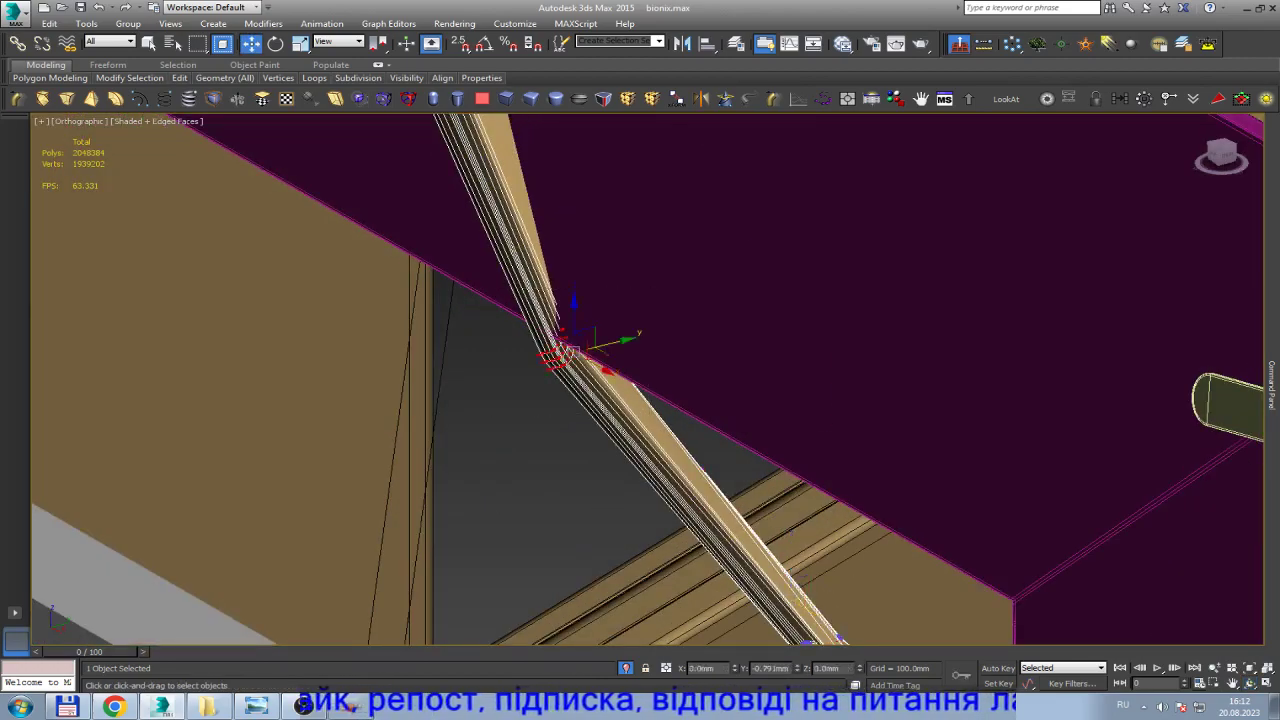
left_click_drag(590, 343, 562, 356)
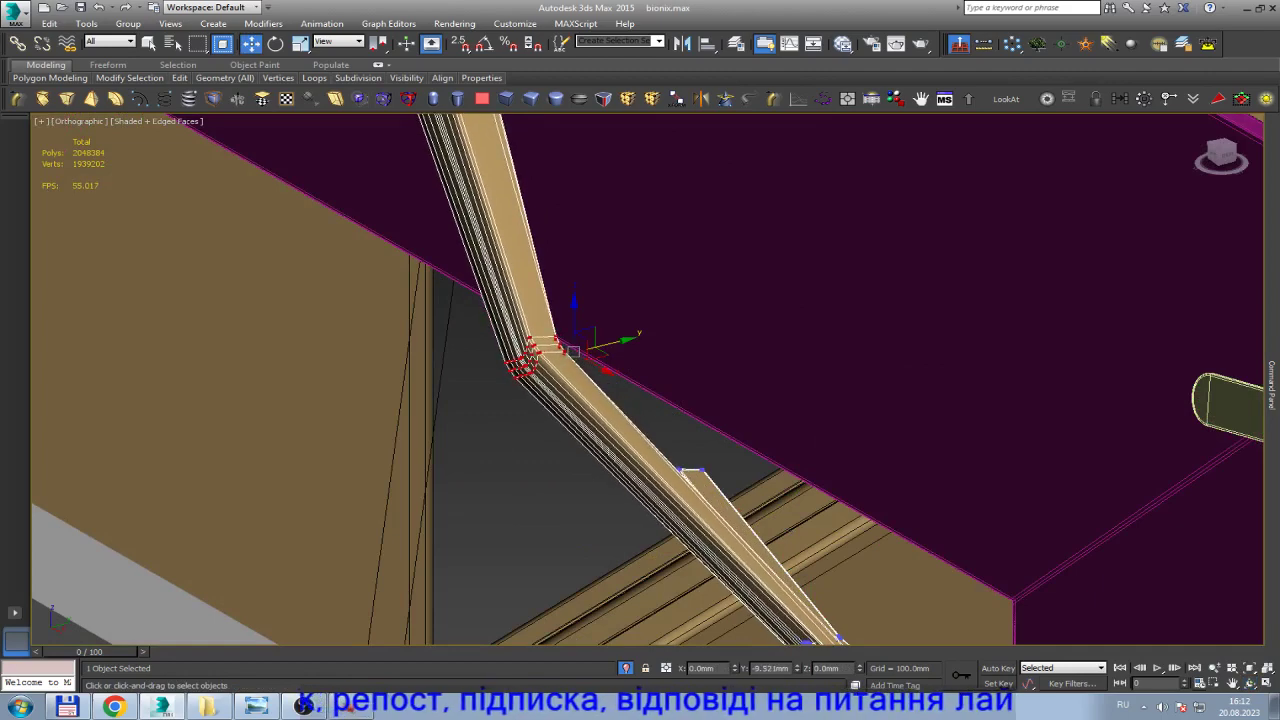
Orbit and zoom to inspect the upper ring joint, then frame the whole arm.
middle_click_drag(573, 351, 600, 330, "alt")
scroll(505, 215, "up", 3)
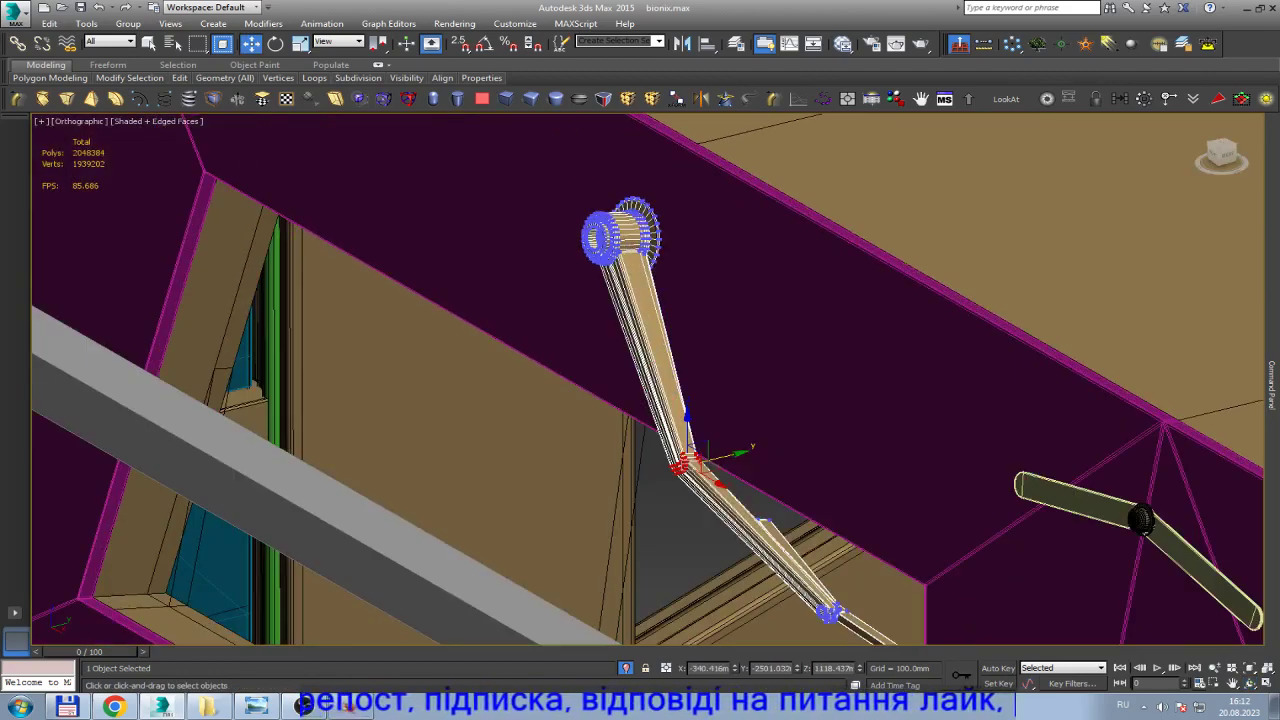
scroll(505, 215, "up", 3)
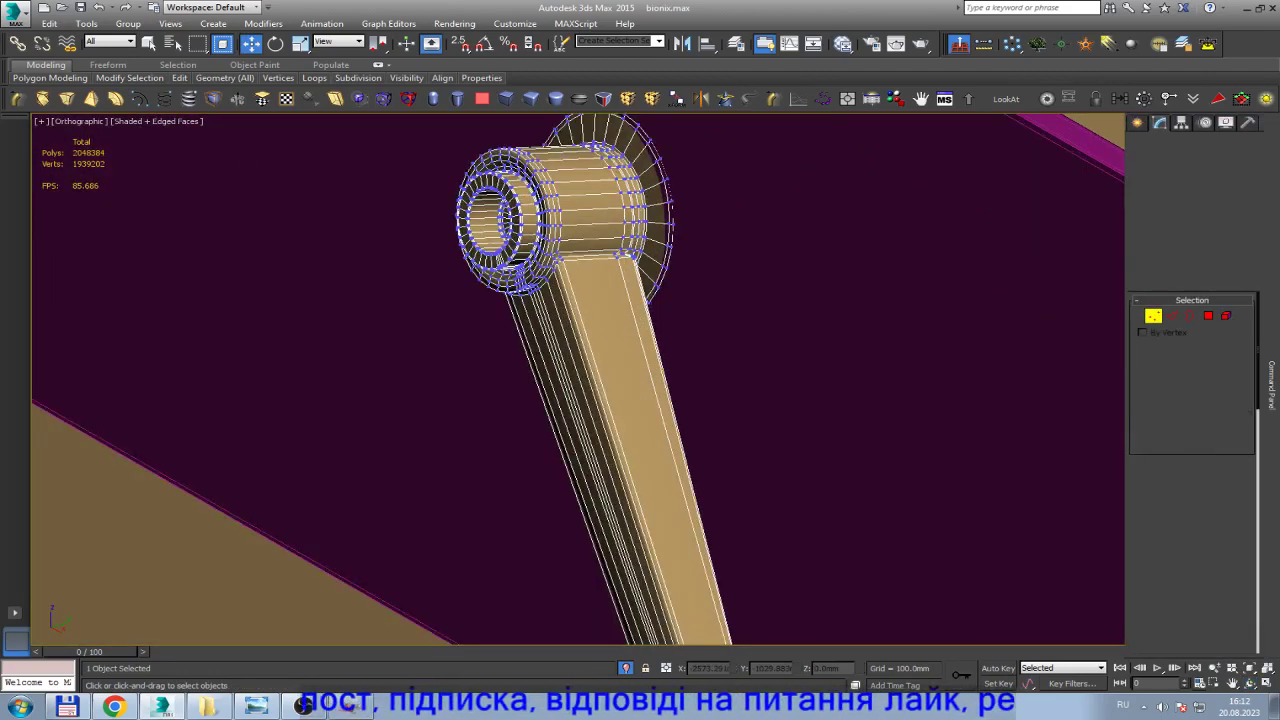
scroll(640, 380, "down", 3)
key("ctrl+a")
key("z")
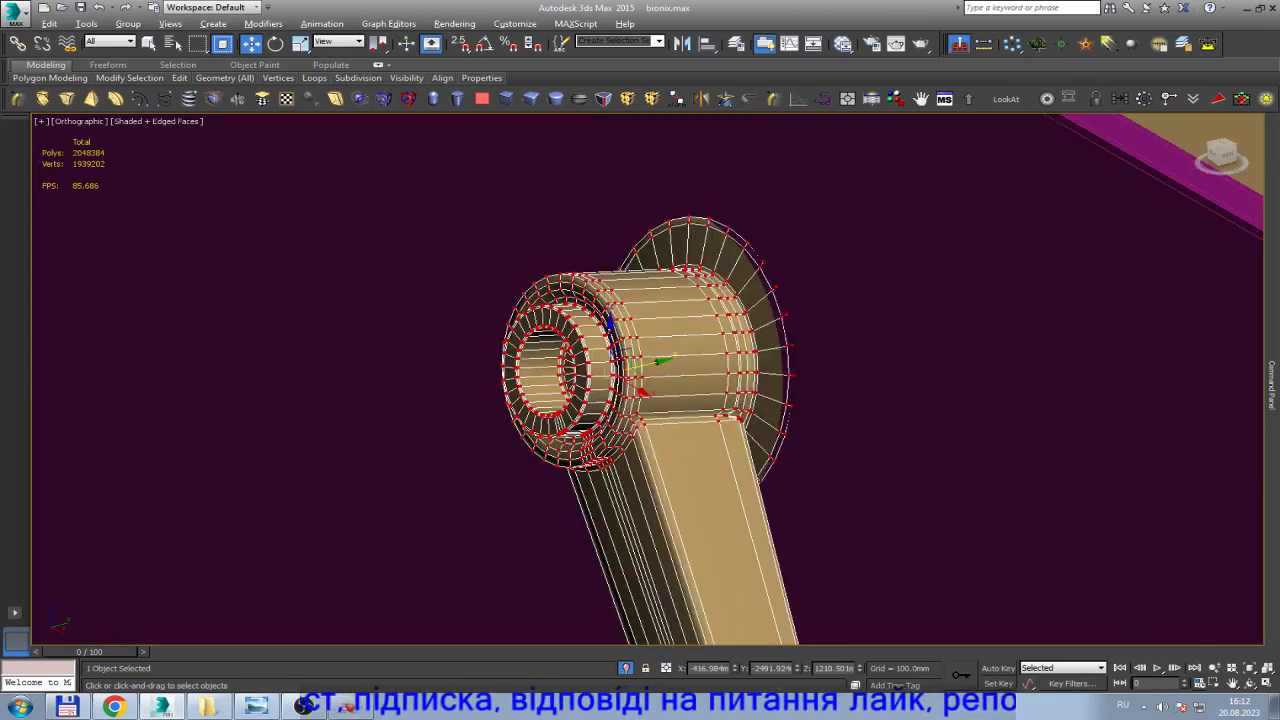
scroll(338, 41, "down", 3)
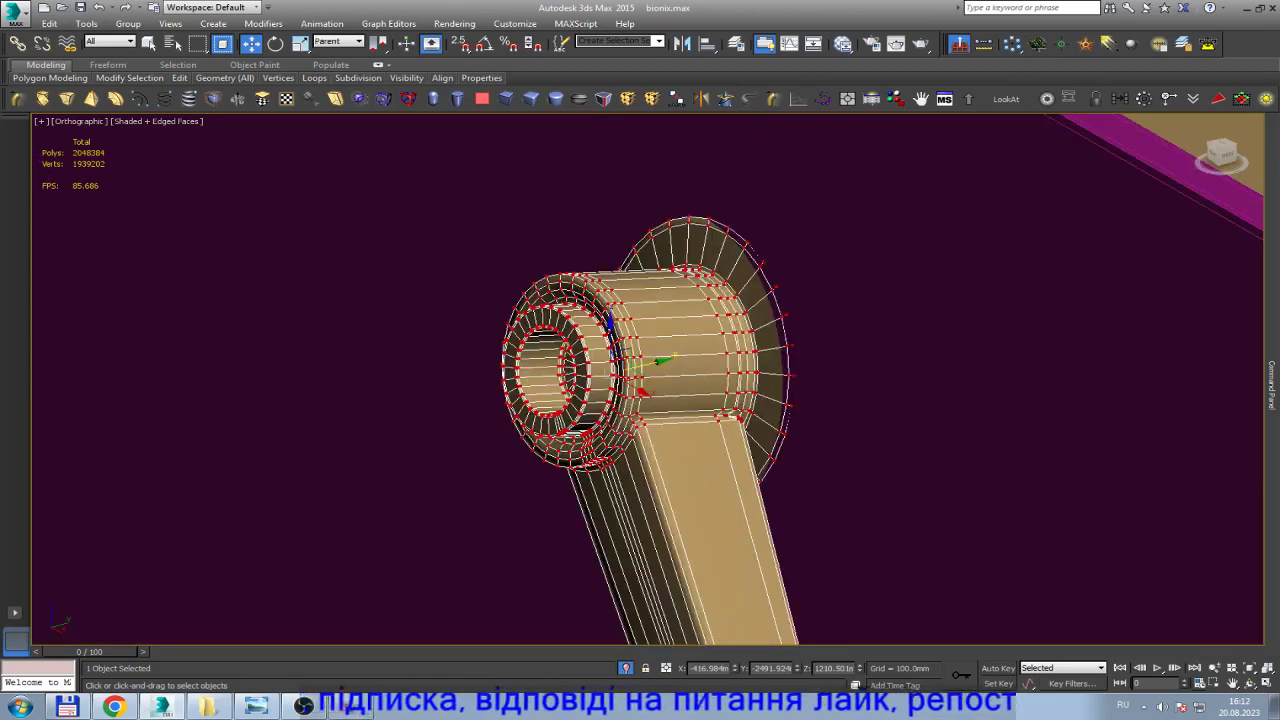
middle_click_drag(640, 380, 590, 393, "alt")
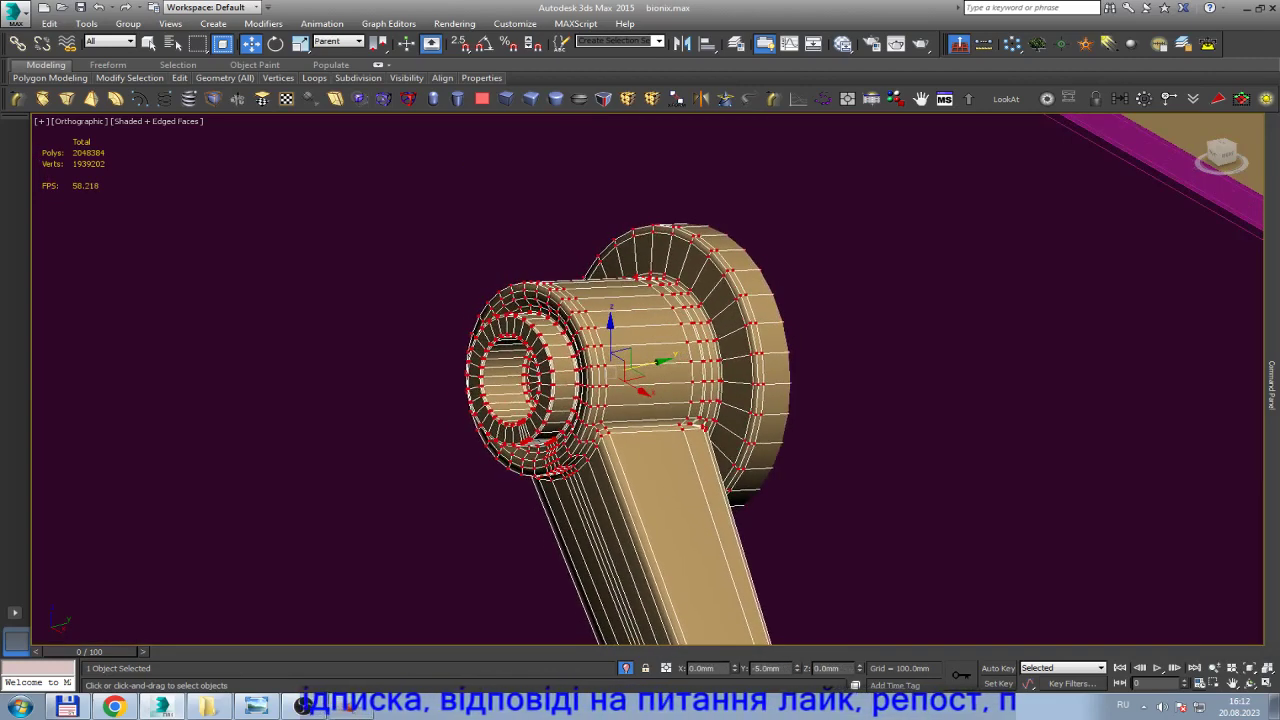
scroll(580, 390, "up", 1)
scroll(580, 390, "up", 4)
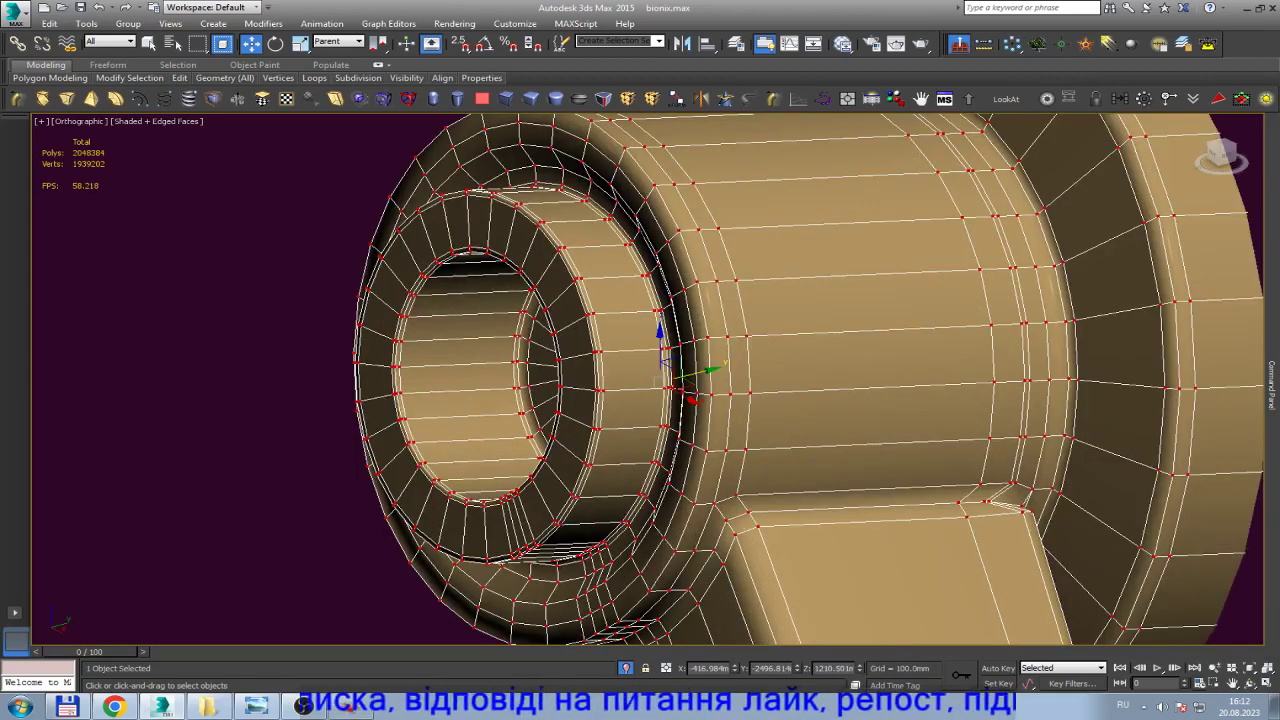
key("shift+z")
key("shift+z")
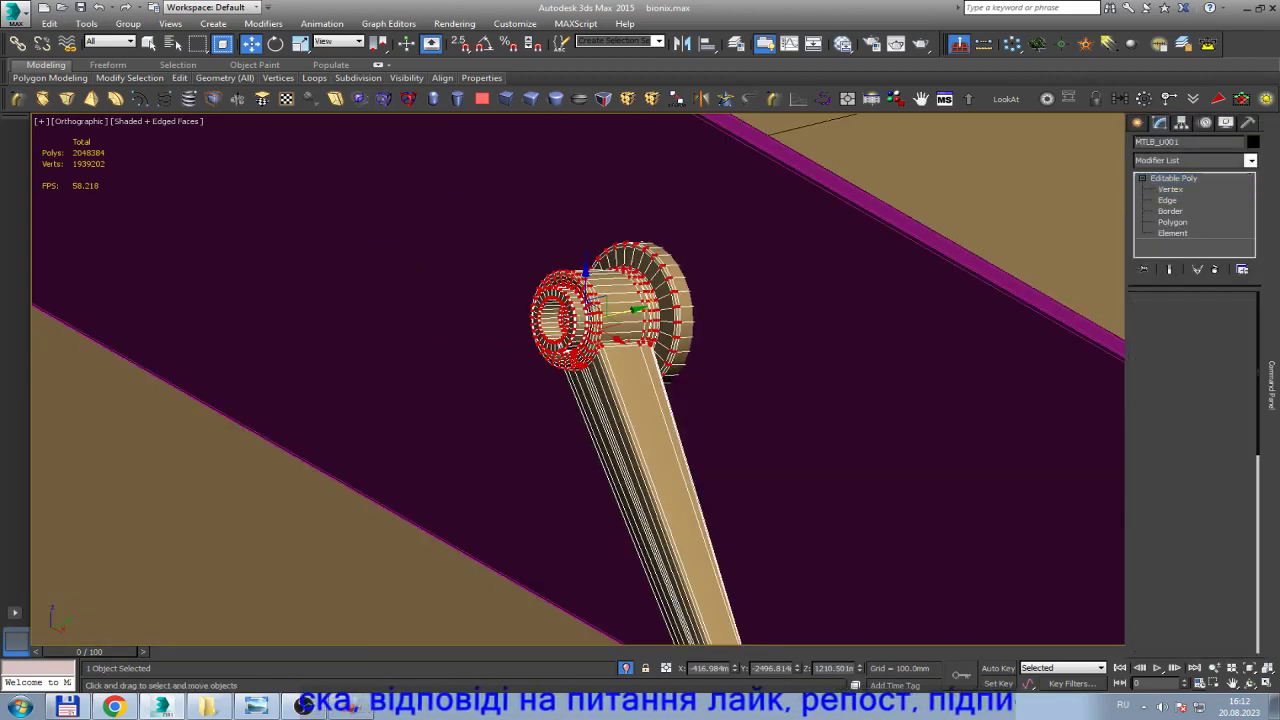
key("shift+z")
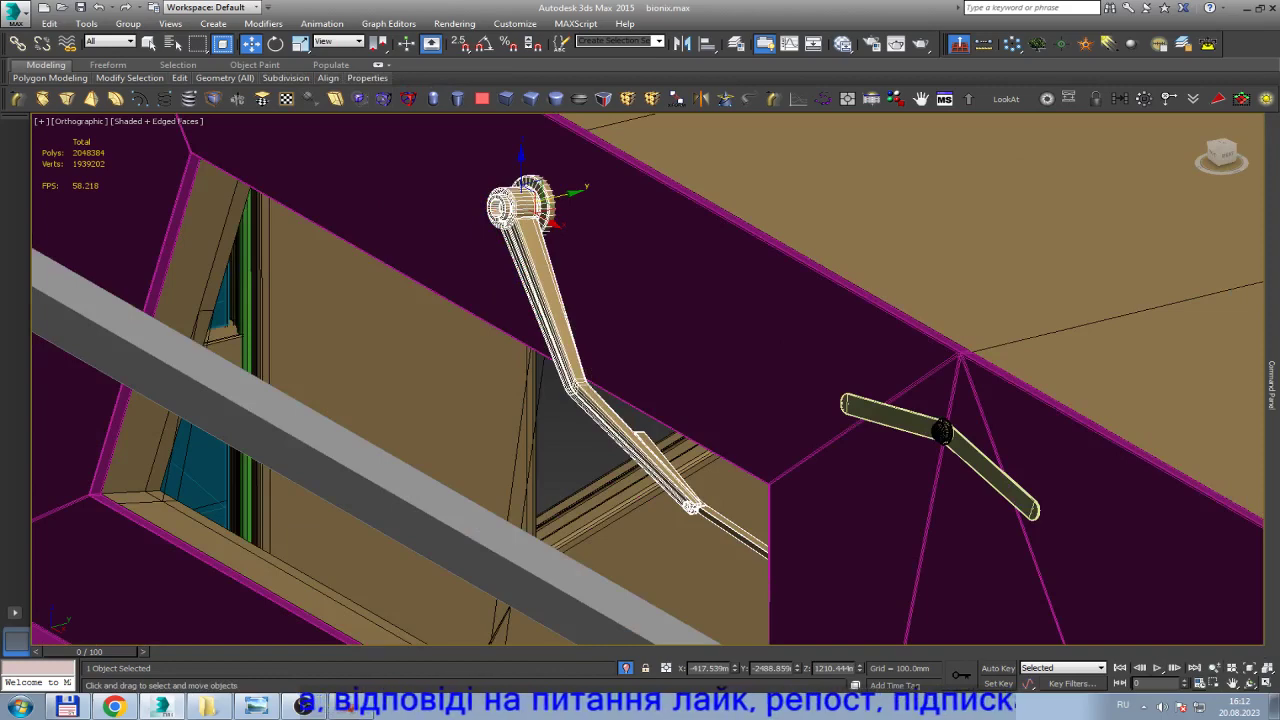
Shift-drag the arm left to clone it as an Instance beside the original.
middle_click_drag(640, 380, 600, 300, "alt")
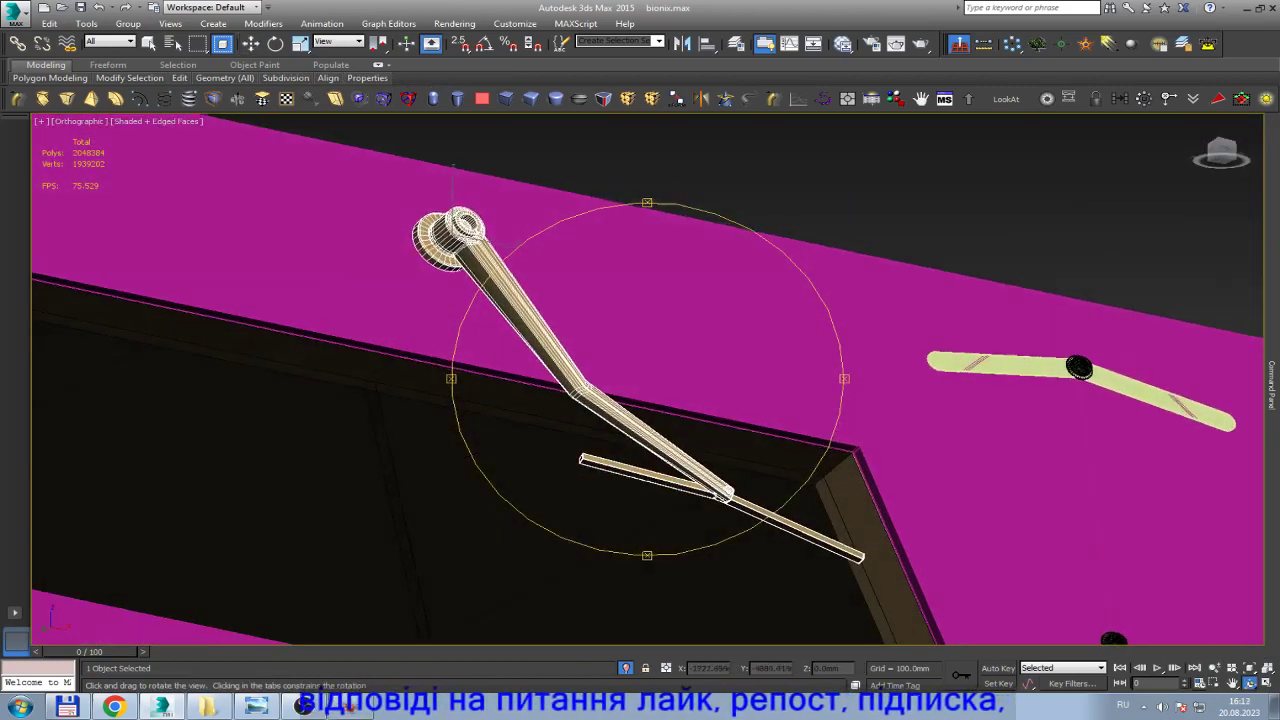
middle_click_drag(640, 380, 600, 340, "alt")
key("w")
middle_click_drag(640, 380, 640, 320, "alt")
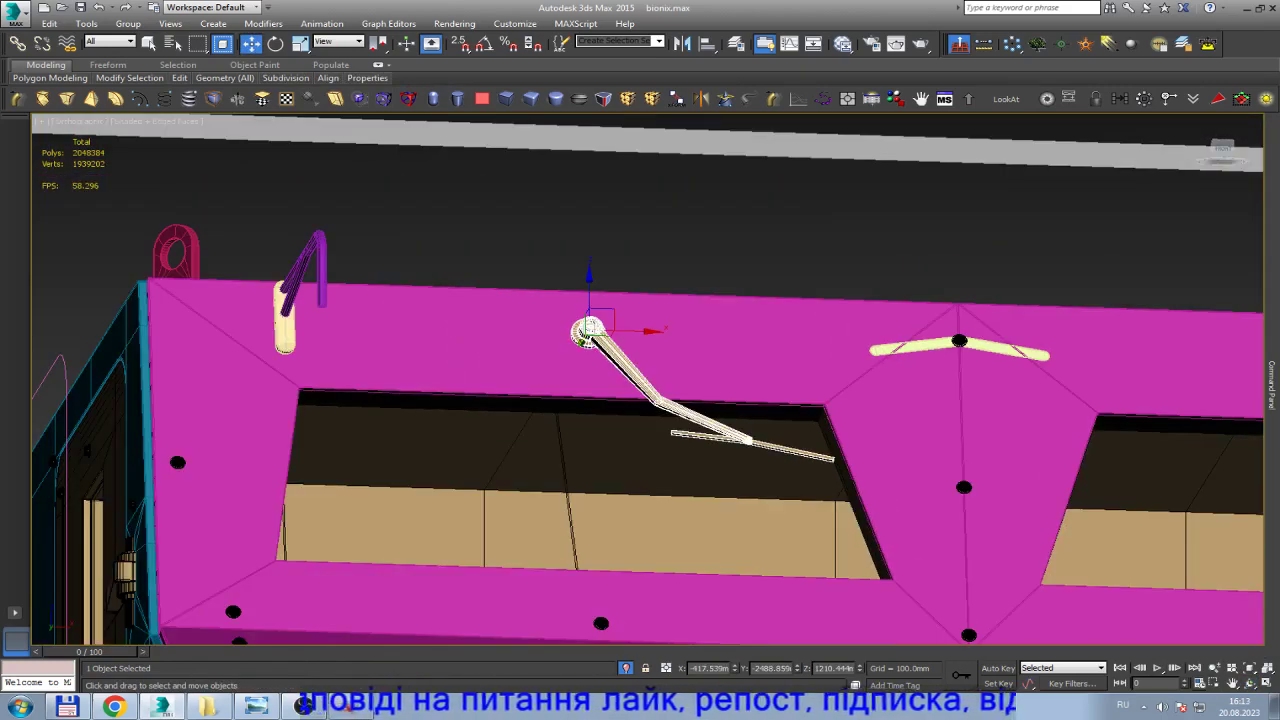
left_click_drag(590, 330, 370, 323, "shift")
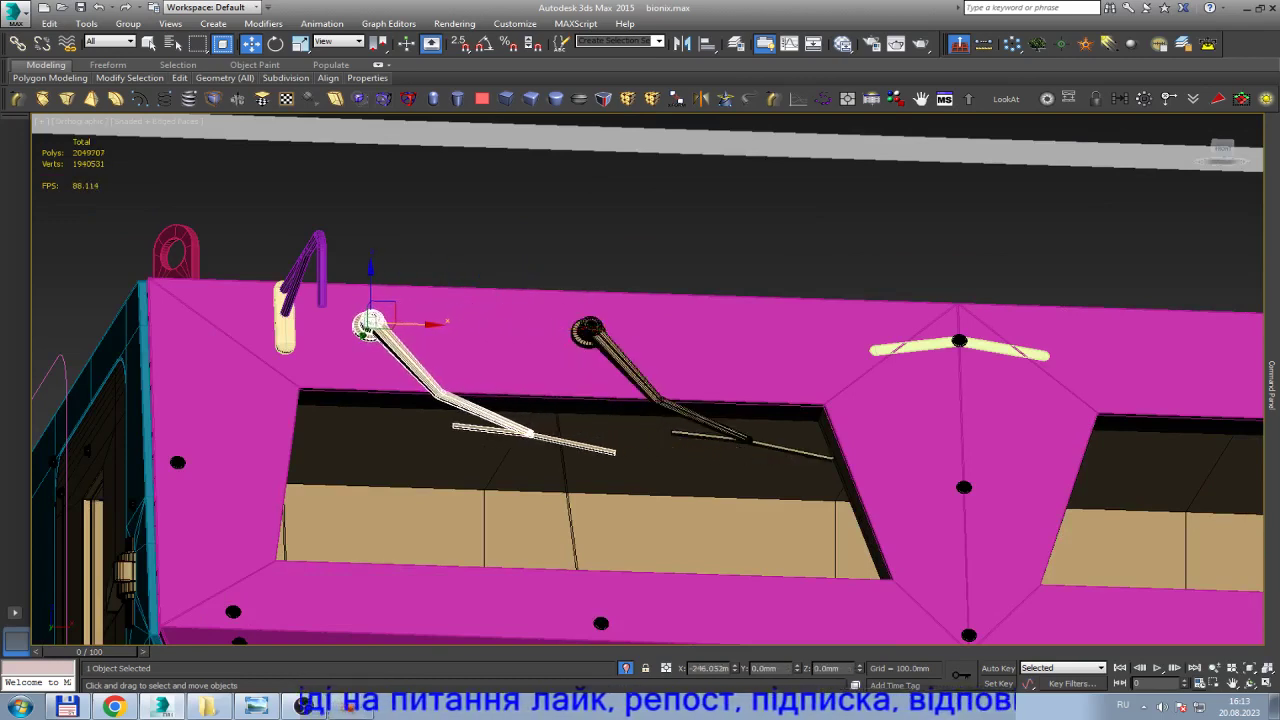
left_click_drag(369, 324, 373, 324, "shift")
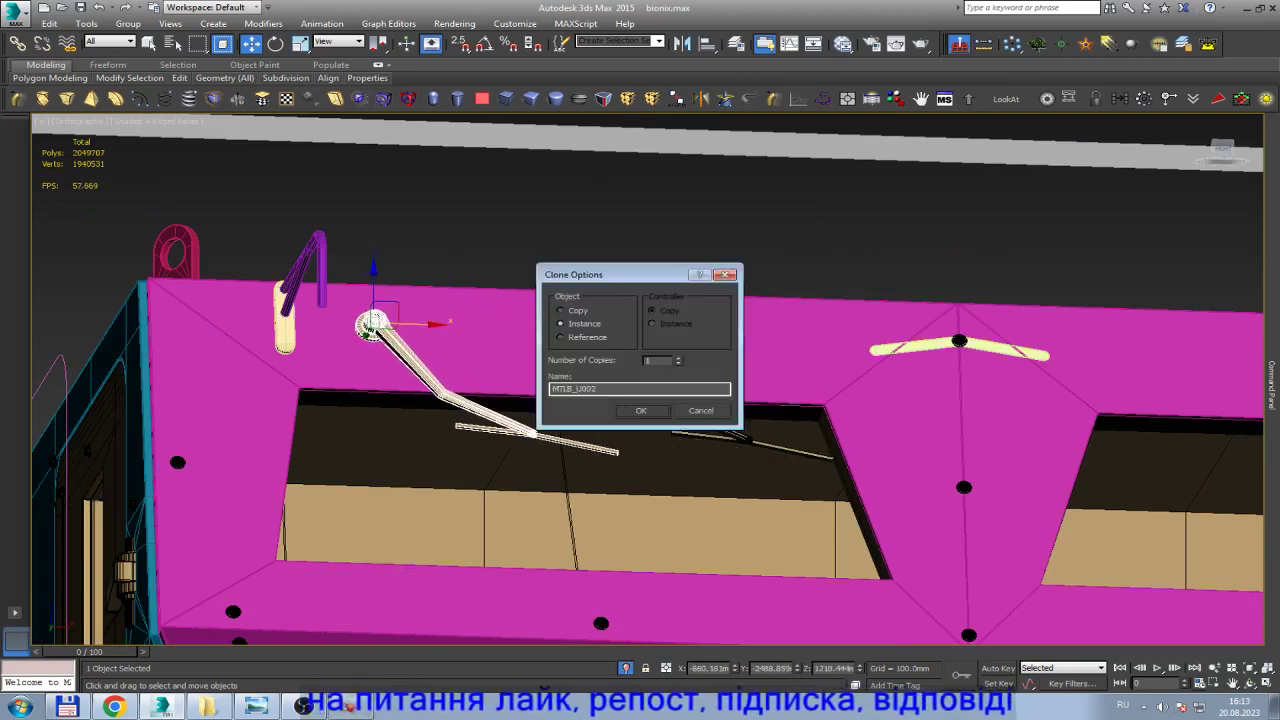
key("Return")
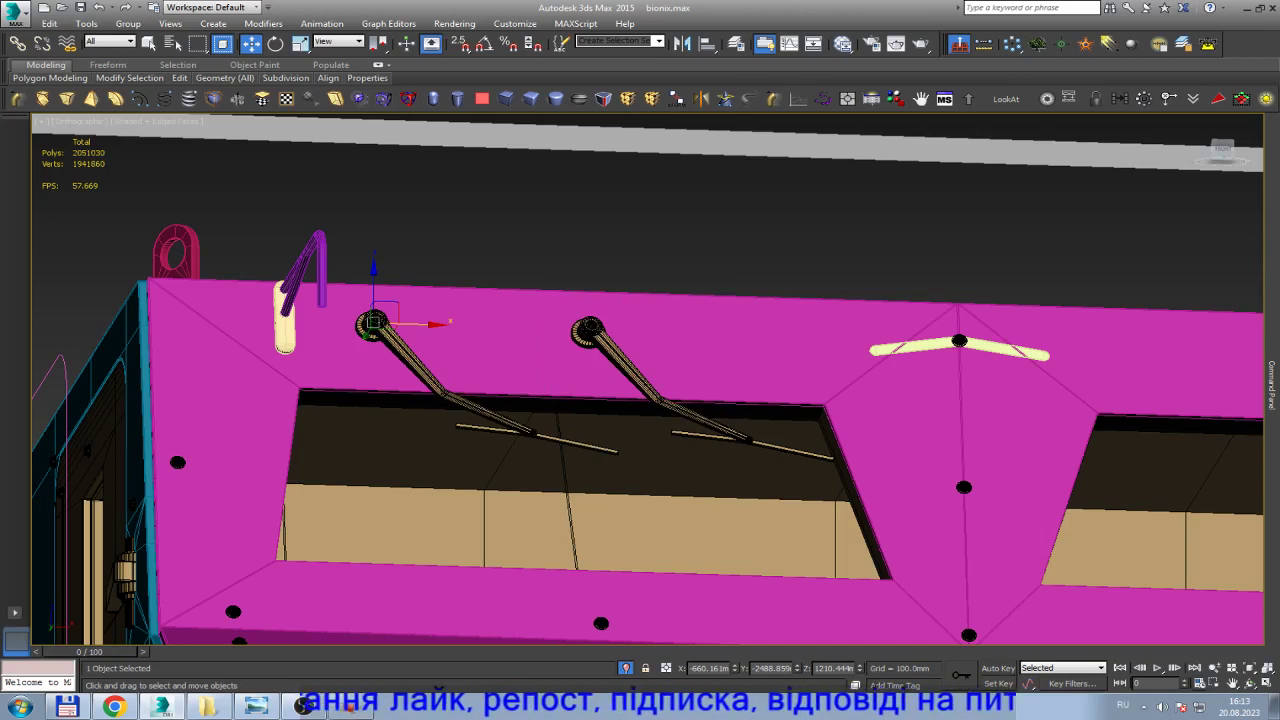
Make another instanced copy of the arm and set its X position to 417.539.
key("ctrl+z")
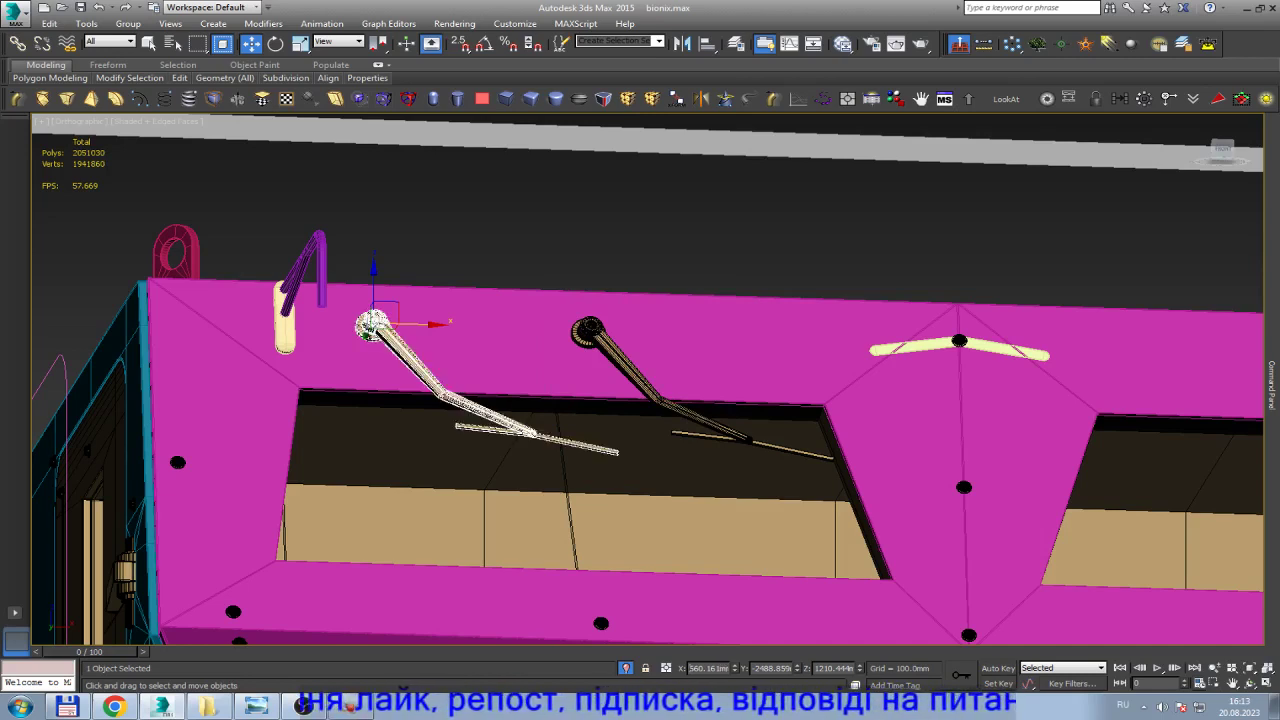
key("ctrl+z")
key("ctrl+y")
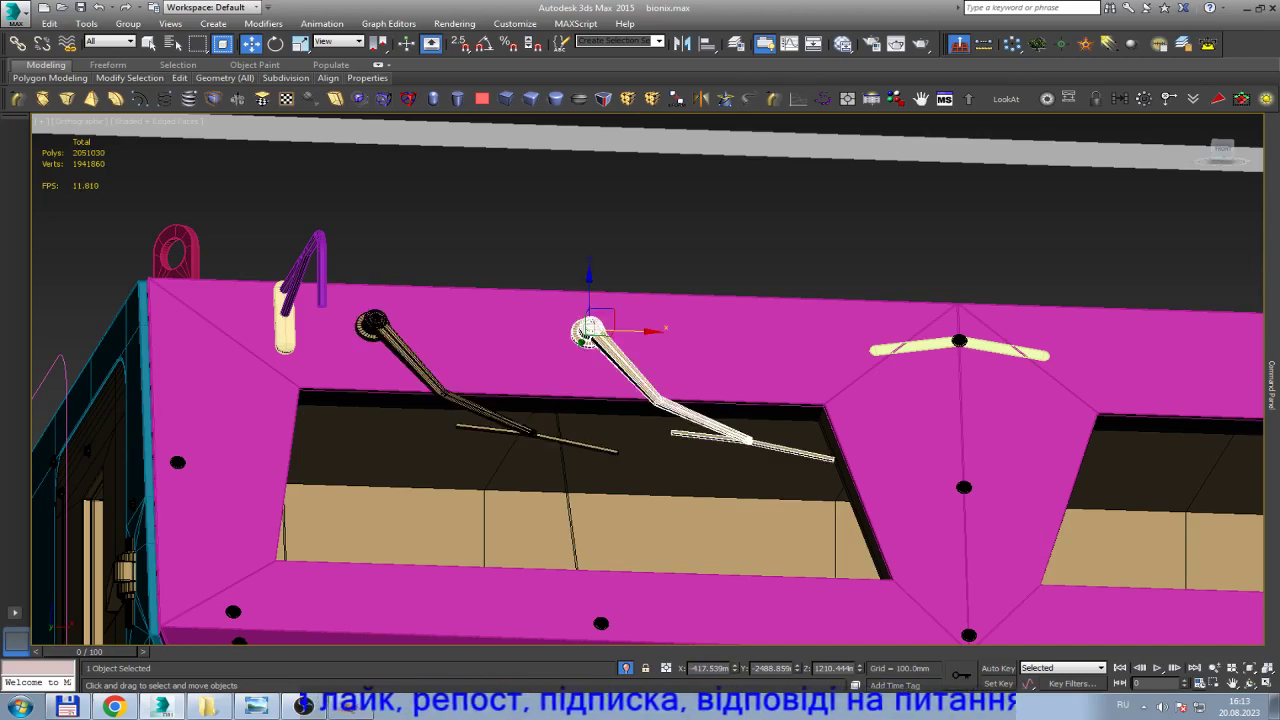
key("ctrl+v")
key("Return")
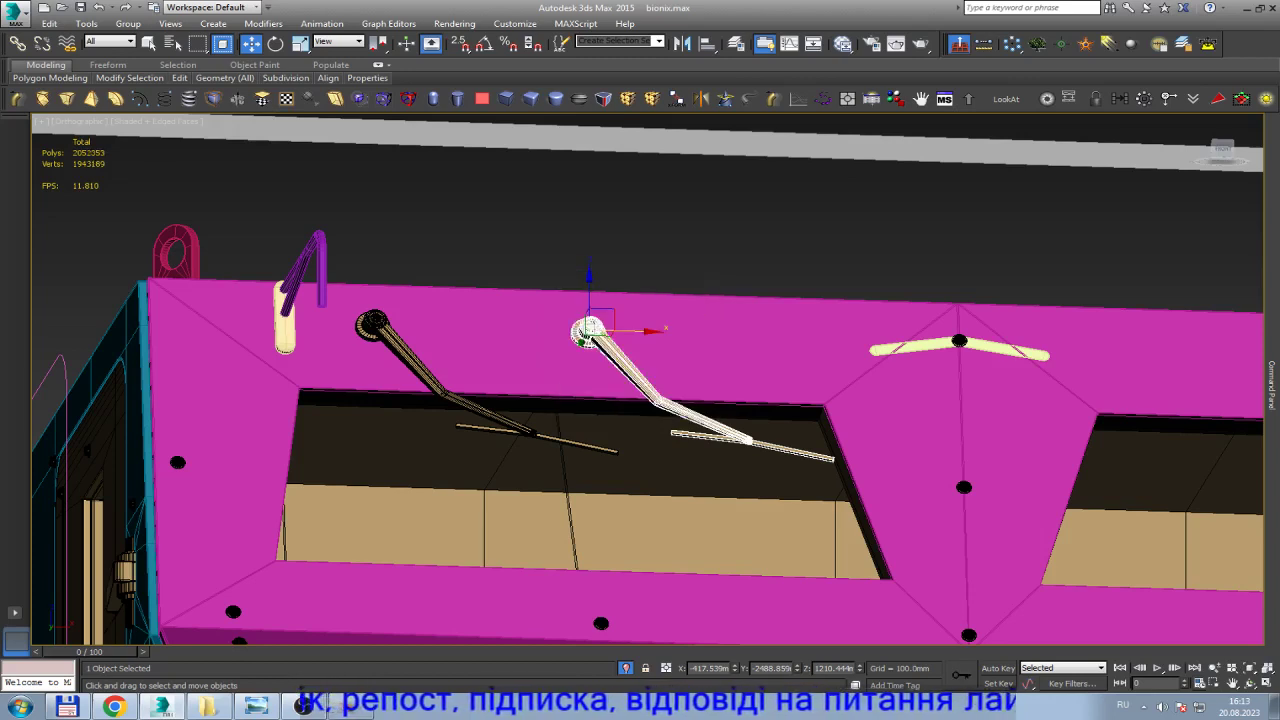
type("417.539")
key("Return")
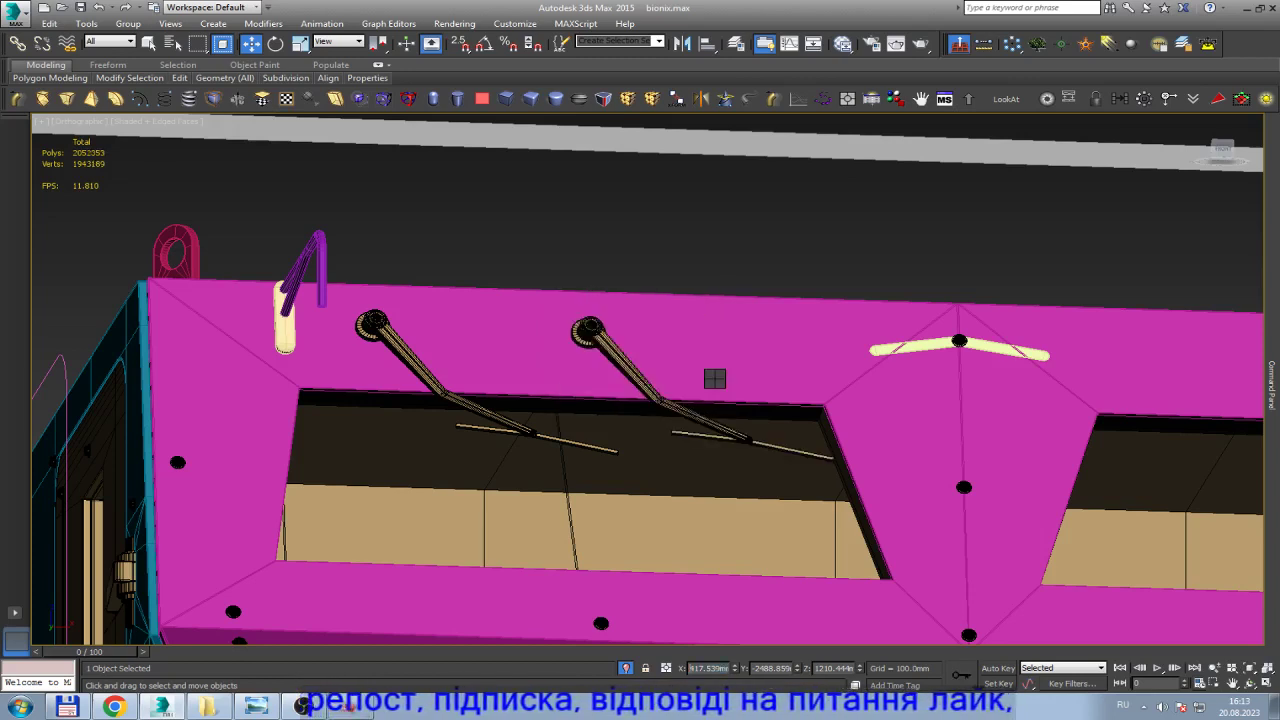
Deselect everything, save the scene, and switch over to OBS Studio.
scroll(601, 352, "down", 5)
key("ctrl+d")
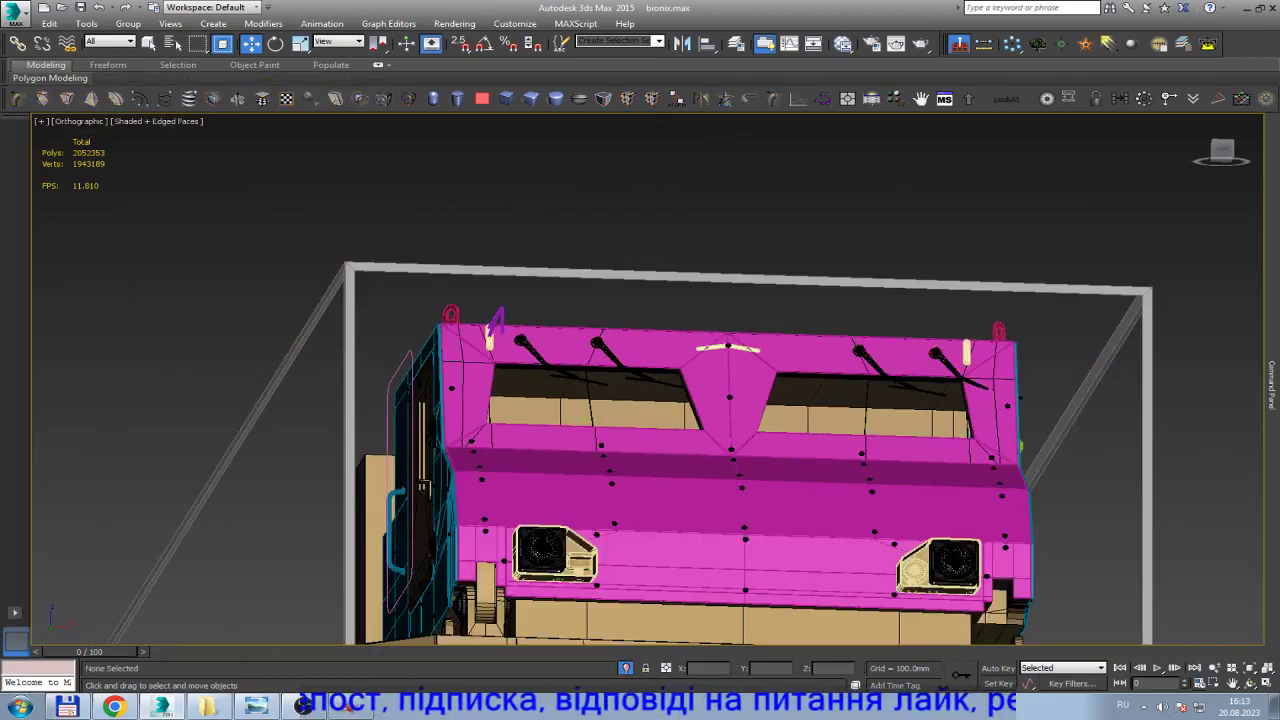
key("ctrl+s")
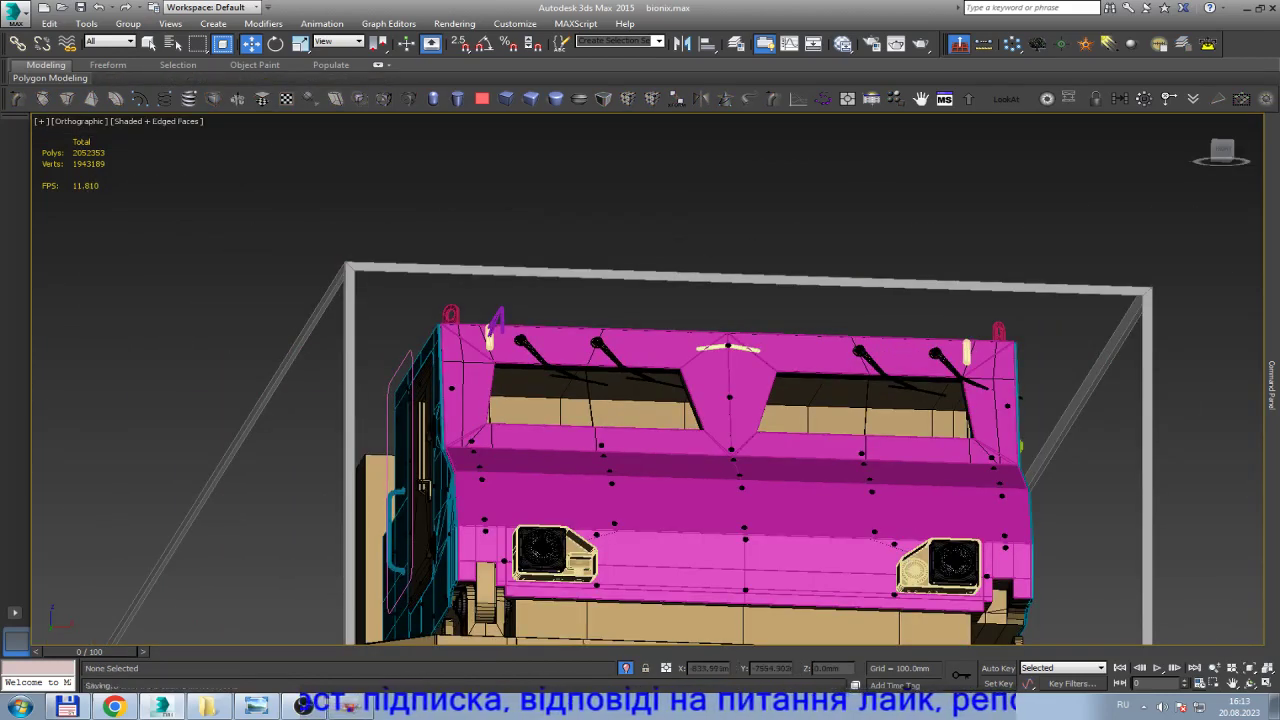
key("alt+Tab")
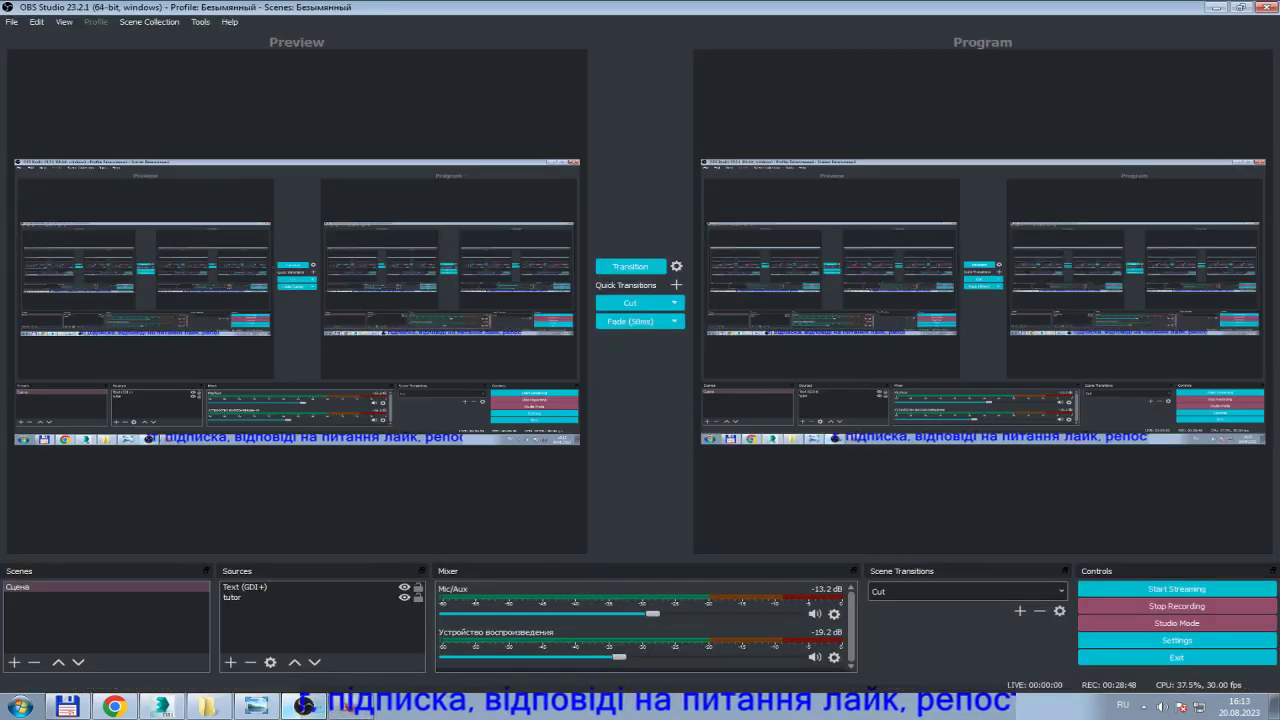